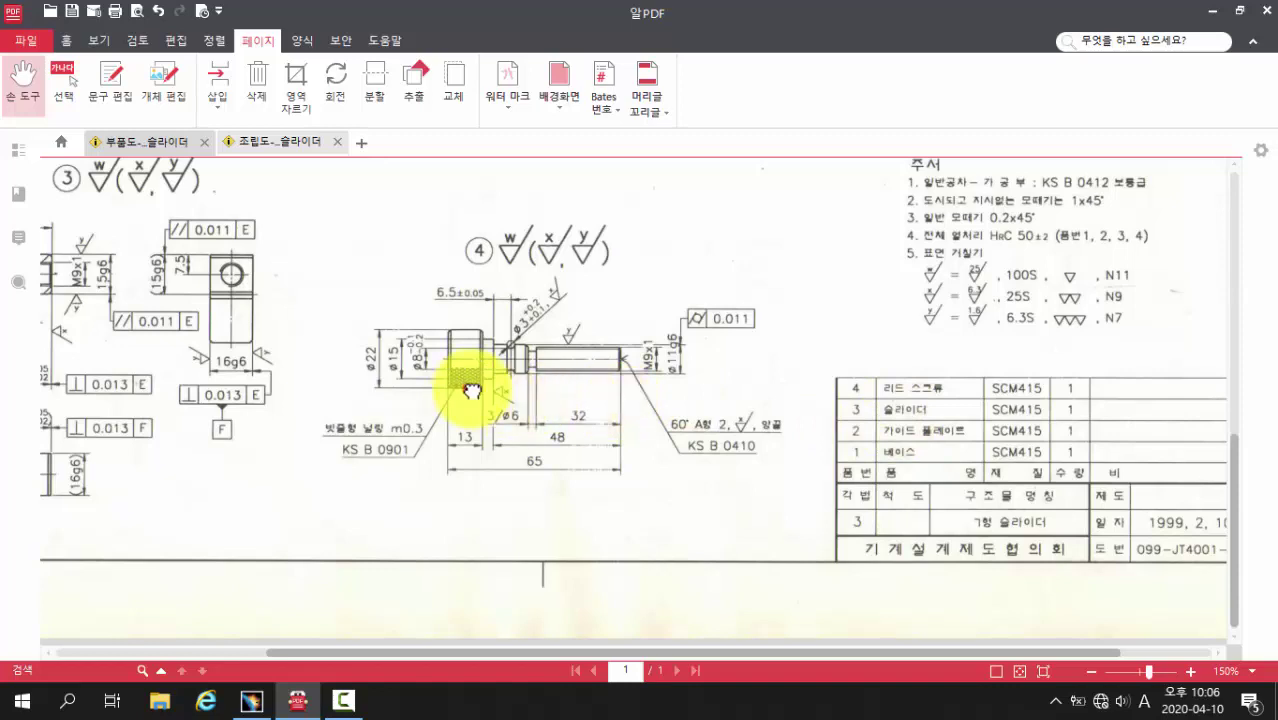
- Examine the part 3 slider views in the parts drawing, roughing out the L-shaped block and its hole as a temporary freehand sketch
drag(485, 380, 907, 437)
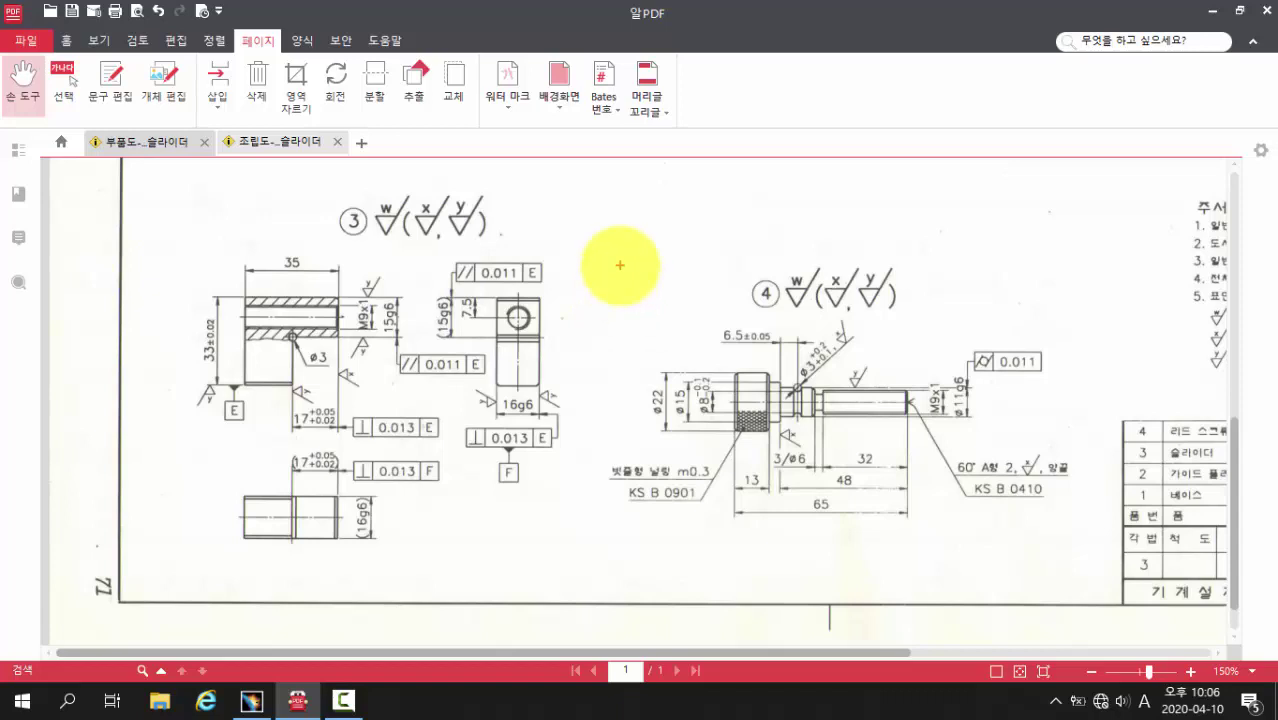
click(672, 197)
mouse_move(672, 197)
mouse_down()
mouse_move(590, 200)
mouse_move(591, 272)
mouse_move(628, 255)
mouse_move(629, 236)
mouse_move(664, 228)
mouse_move(673, 203)
mouse_move(591, 199)
mouse_move(700, 177)
mouse_move(694, 193)
mouse_move(712, 178)
mouse_move(651, 257)
mouse_move(612, 279)
mouse_up()
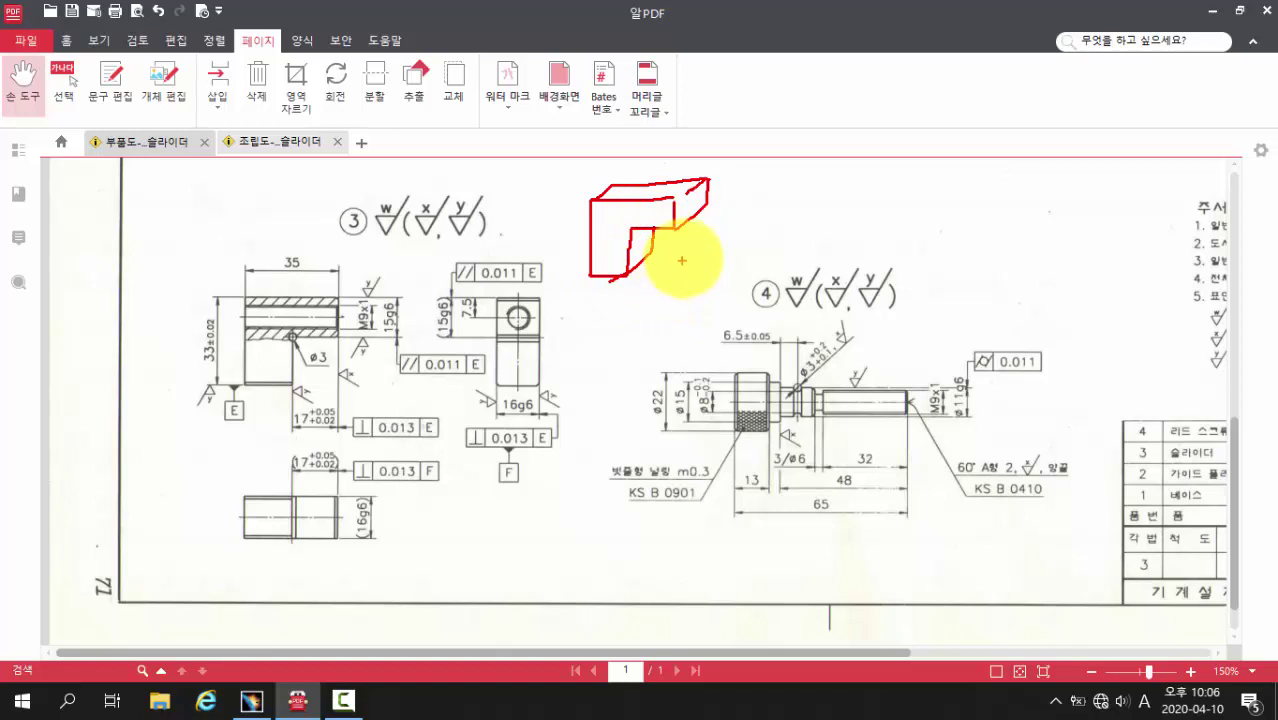
mouse_move(688, 210)
mouse_down()
mouse_move(677, 204)
mouse_move(688, 212)
mouse_move(636, 236)
mouse_up()
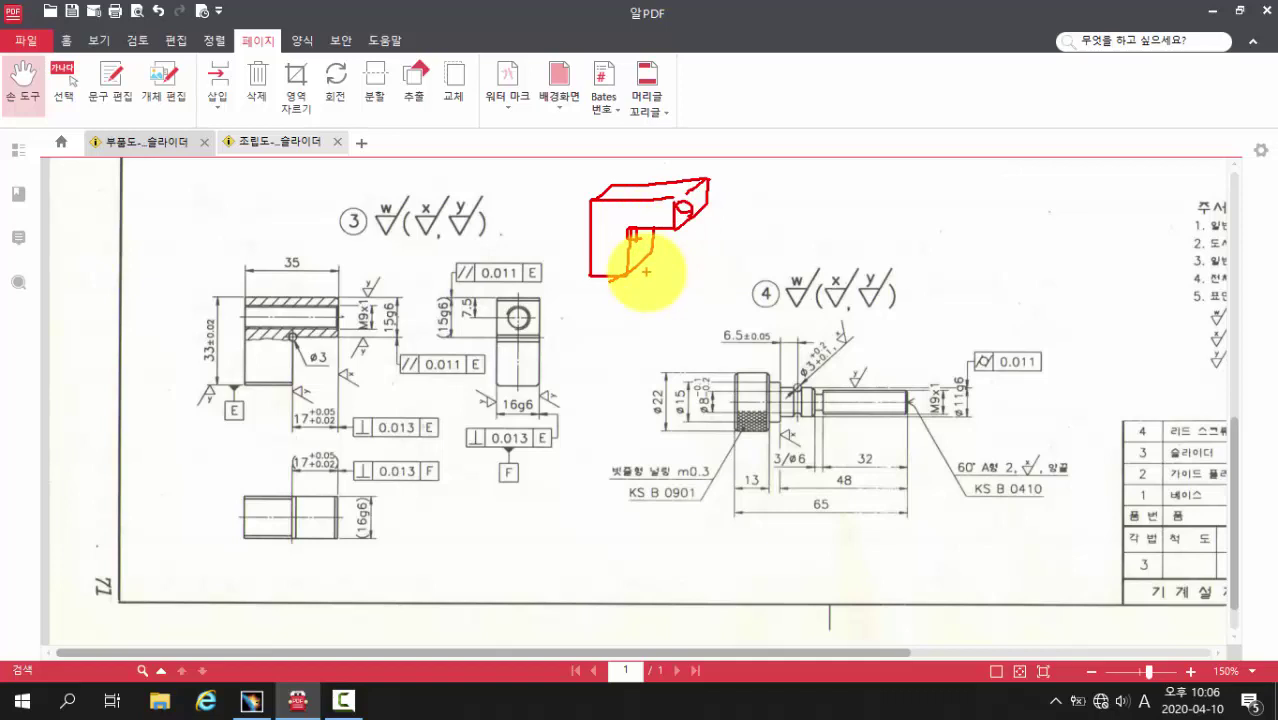
key(Escape)
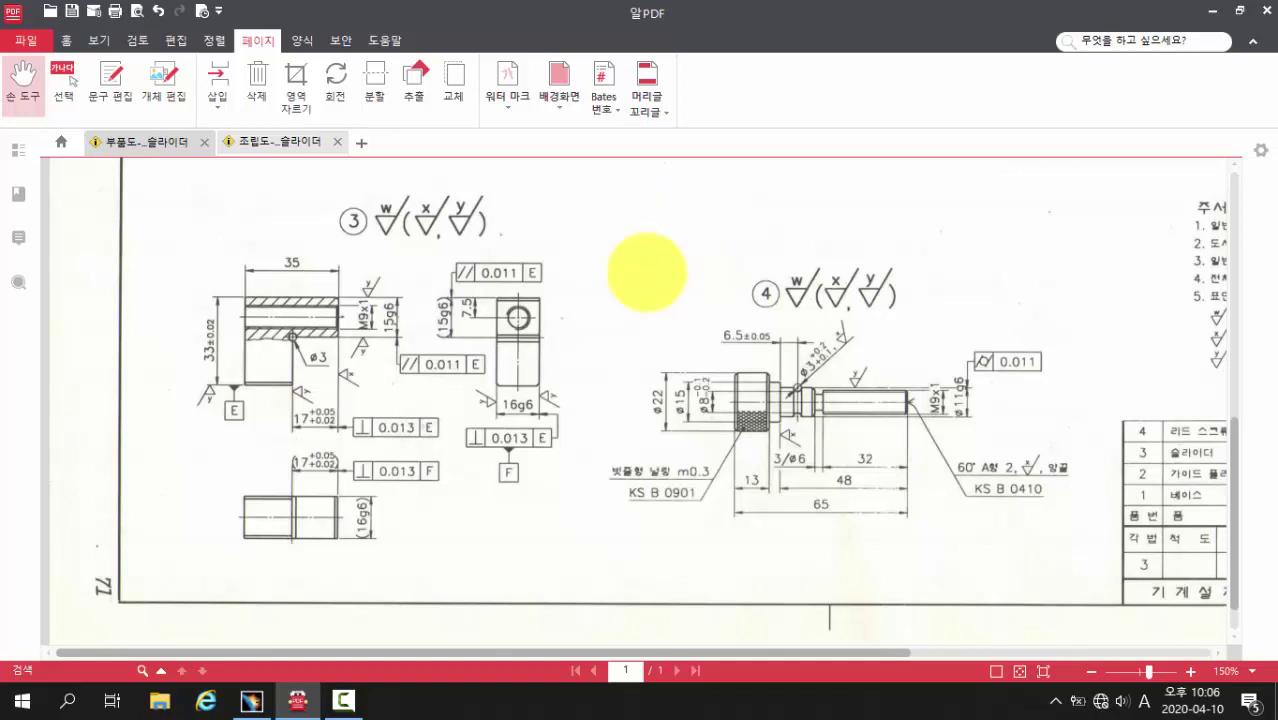
- Switch to CATIA V5 and create a new Part Design part, keeping the default name and options
click(252, 703)
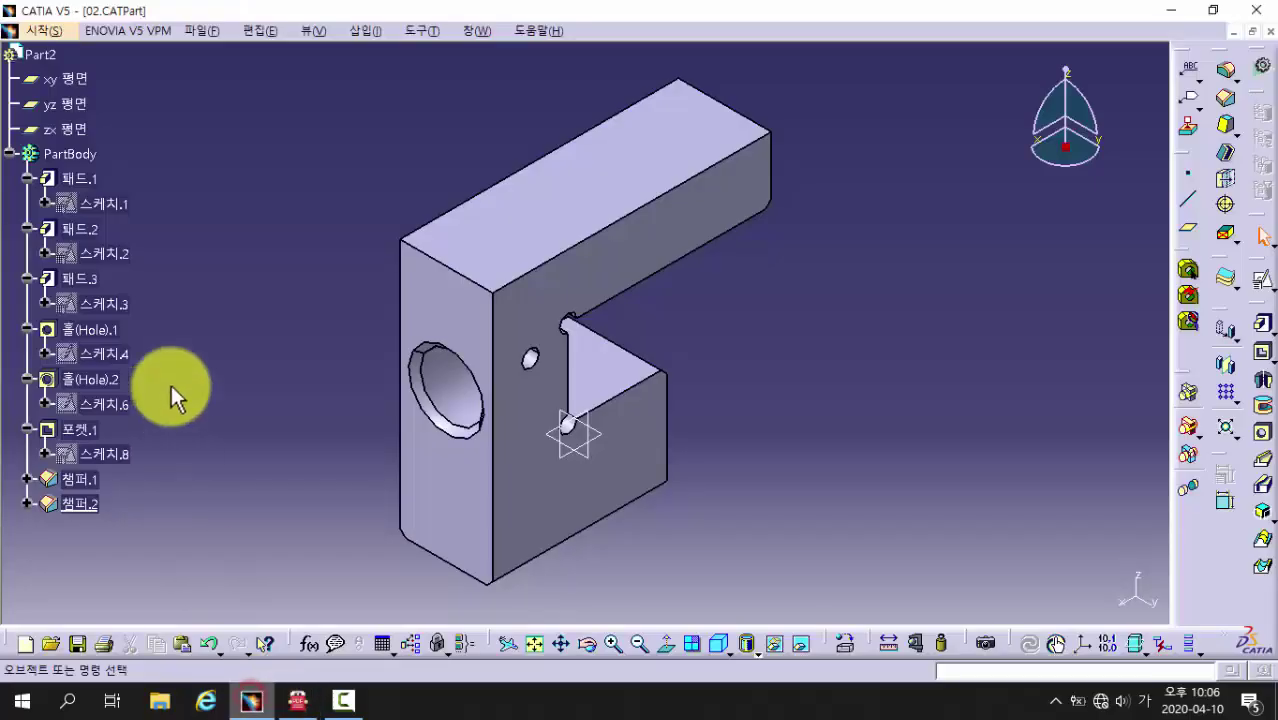
click(48, 31)
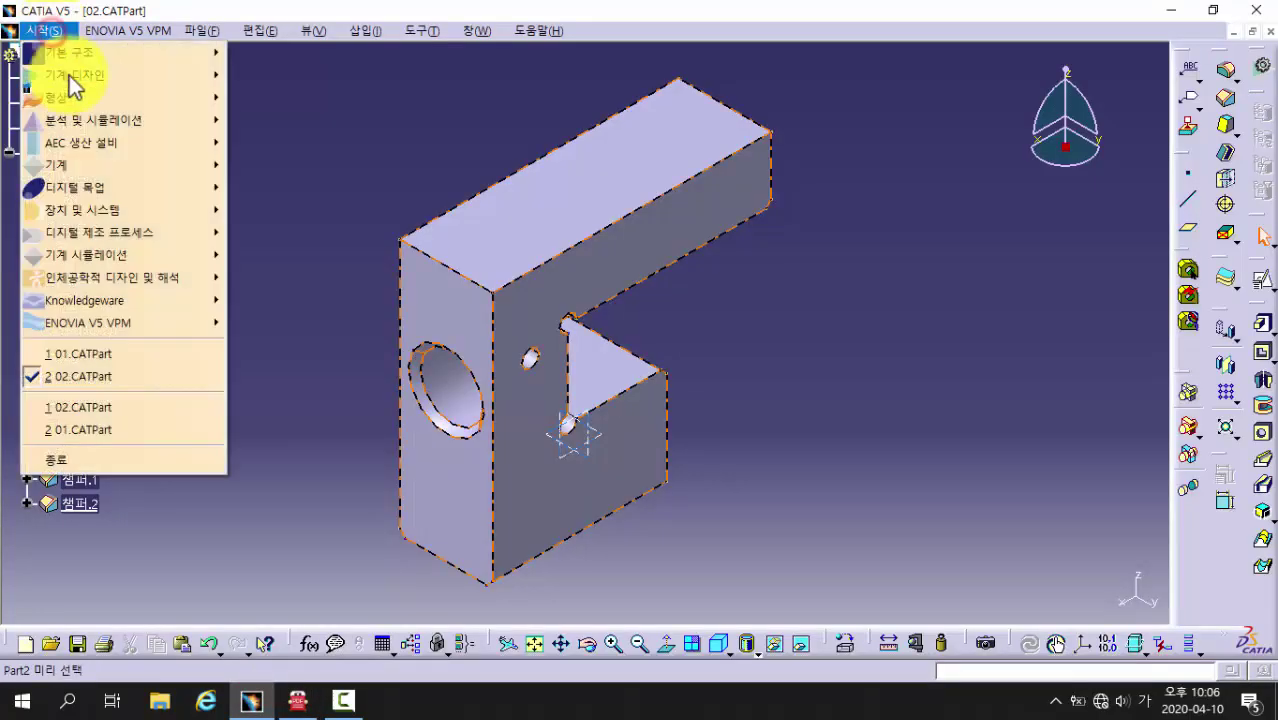
mouse_move(70, 76)
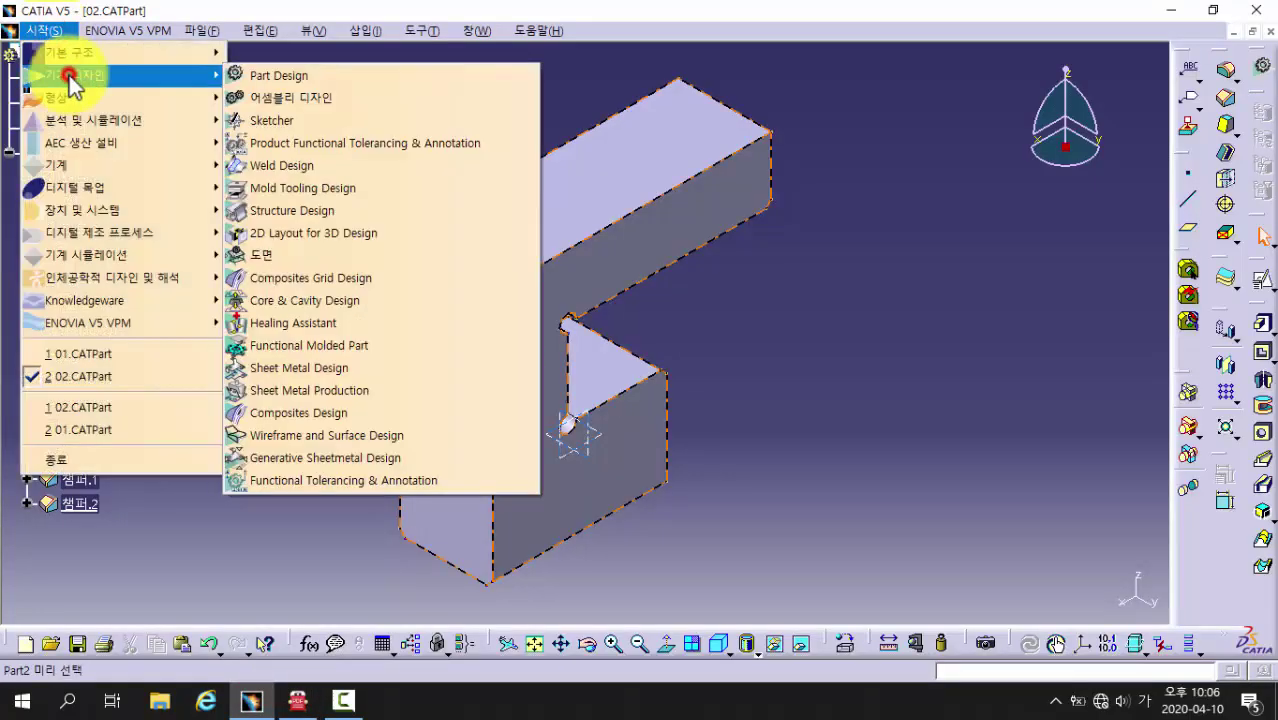
click(260, 76)
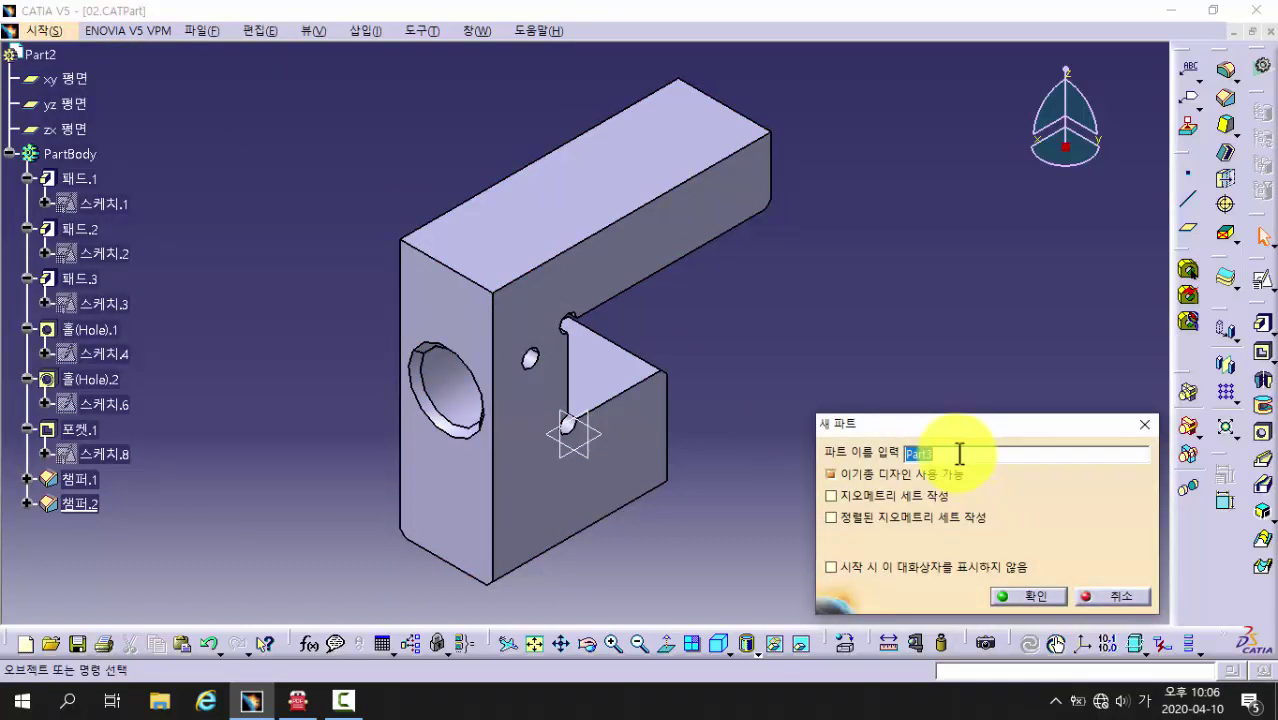
click(957, 453)
click(1026, 597)
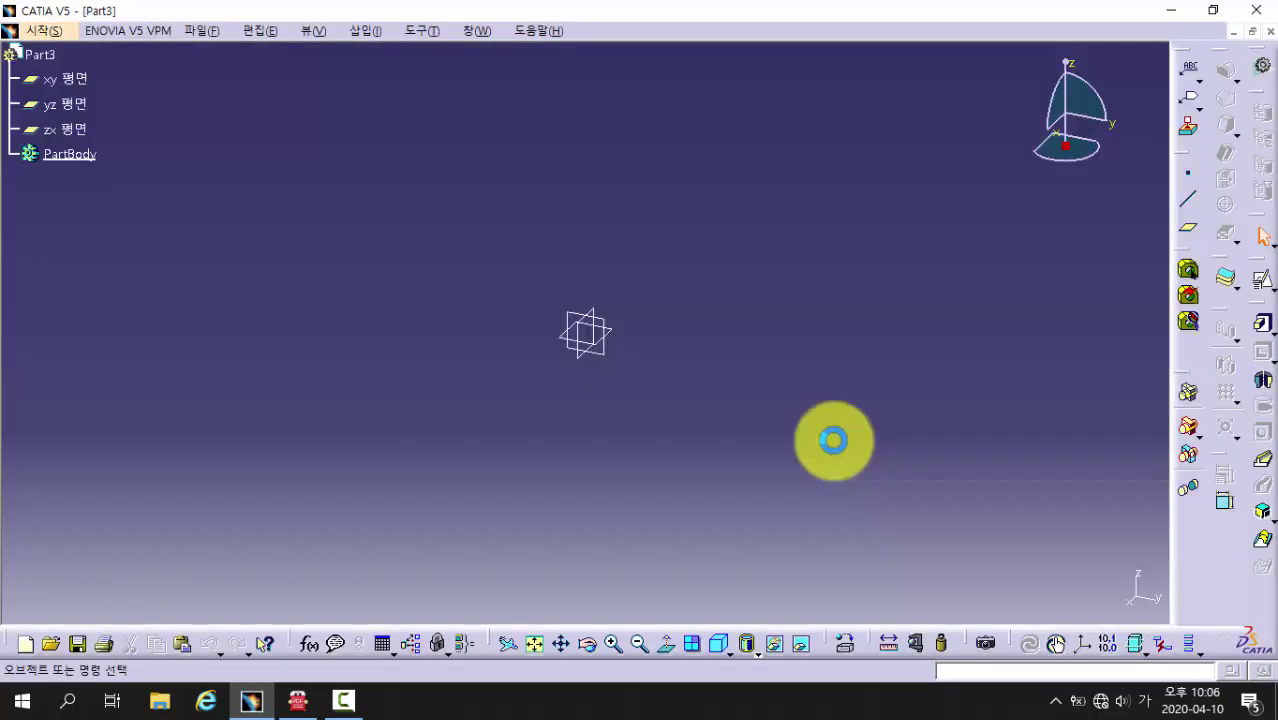
- Start a positioned sketch on the yz plane with the absolute origin and orientation
click(1258, 280)
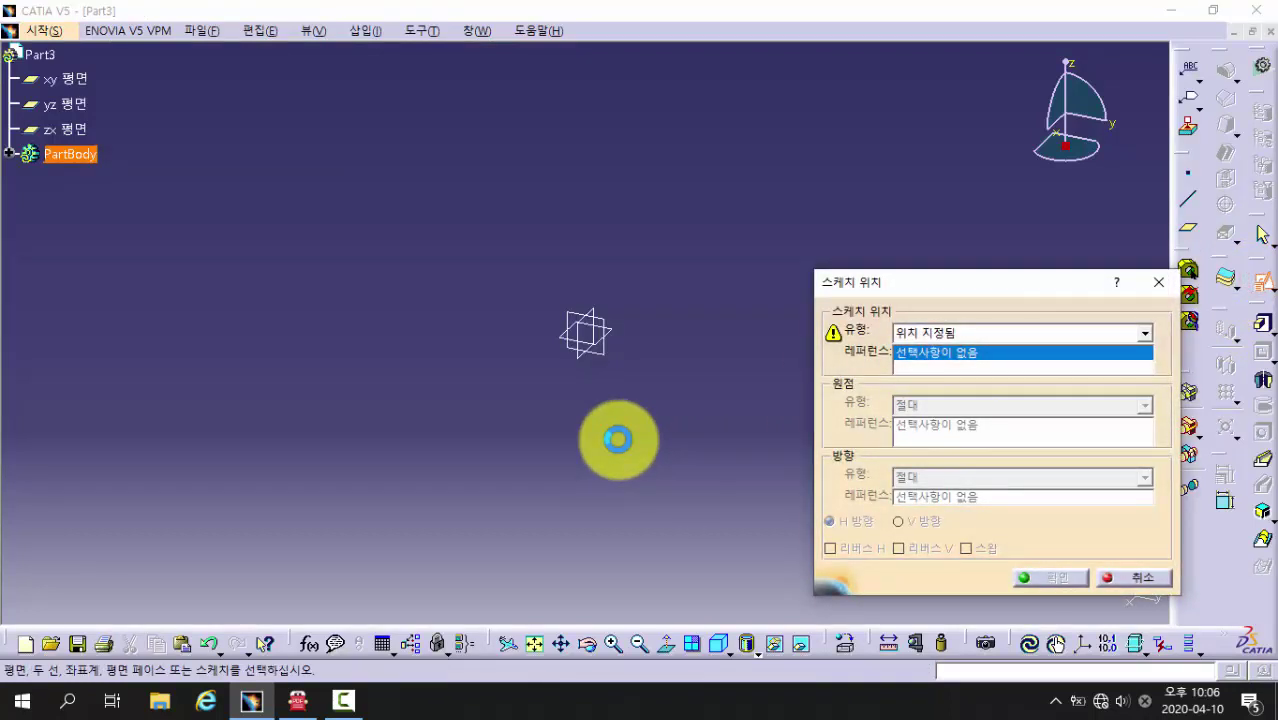
click(599, 345)
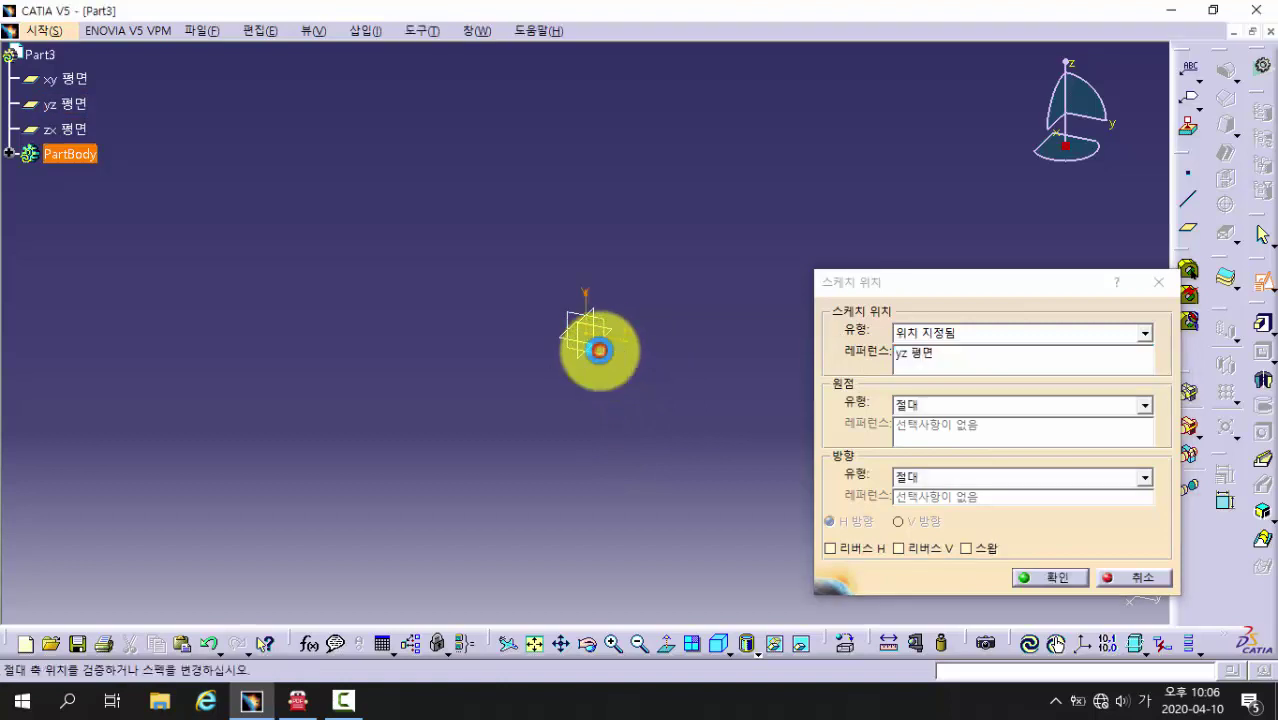
click(1025, 585)
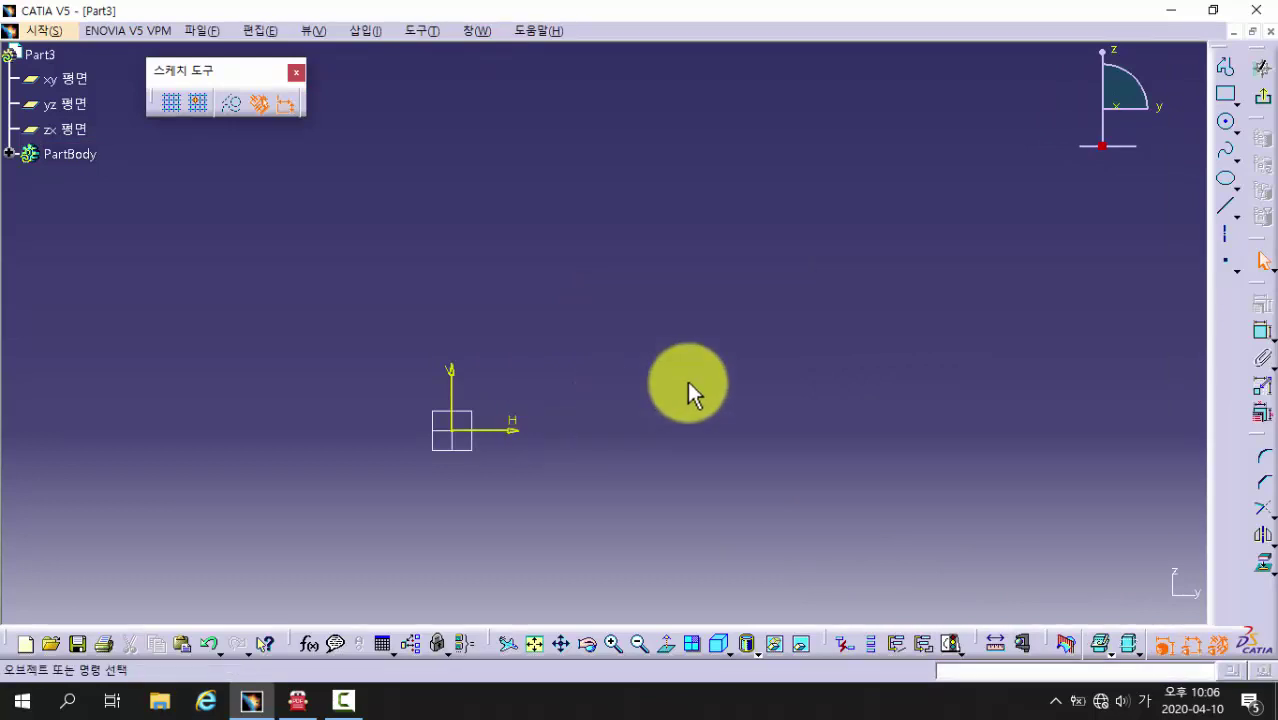
- Draw a closed inverted-L profile from the origin, about 84 mm wide and 72 mm high, with its arm about 31 mm thick extending along positive H
click(1227, 70)
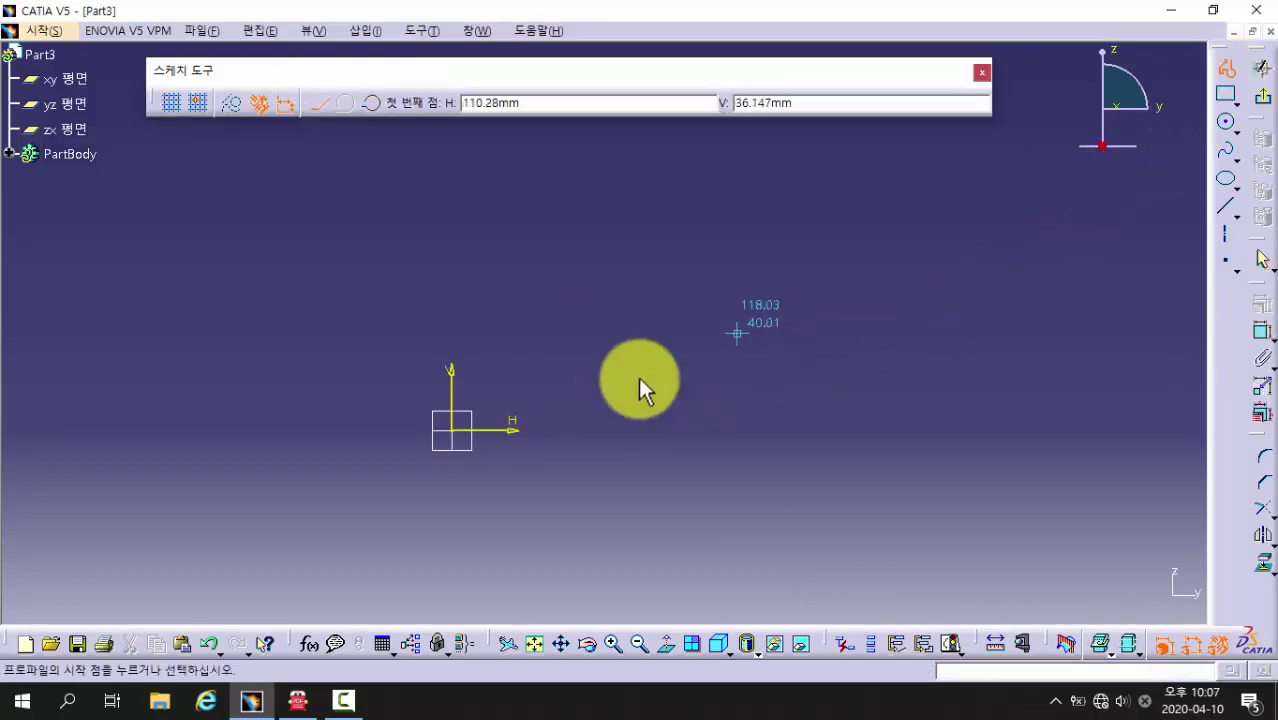
click(452, 432)
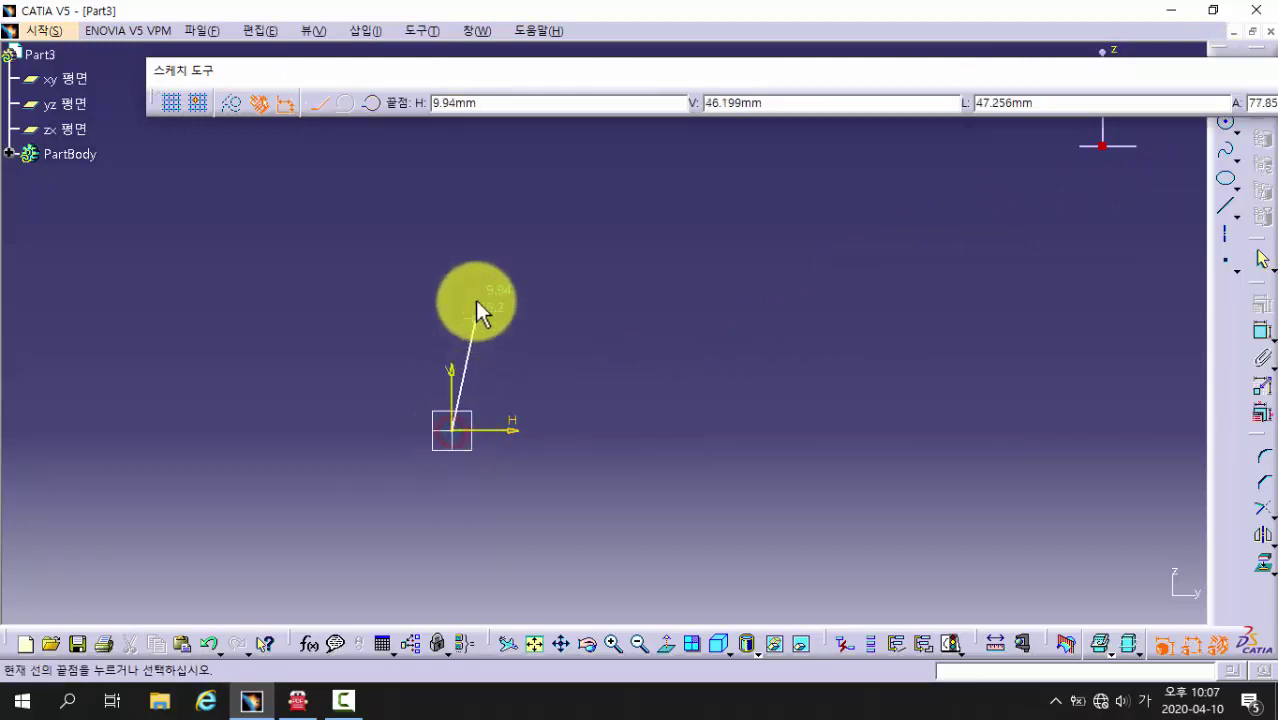
click(452, 257)
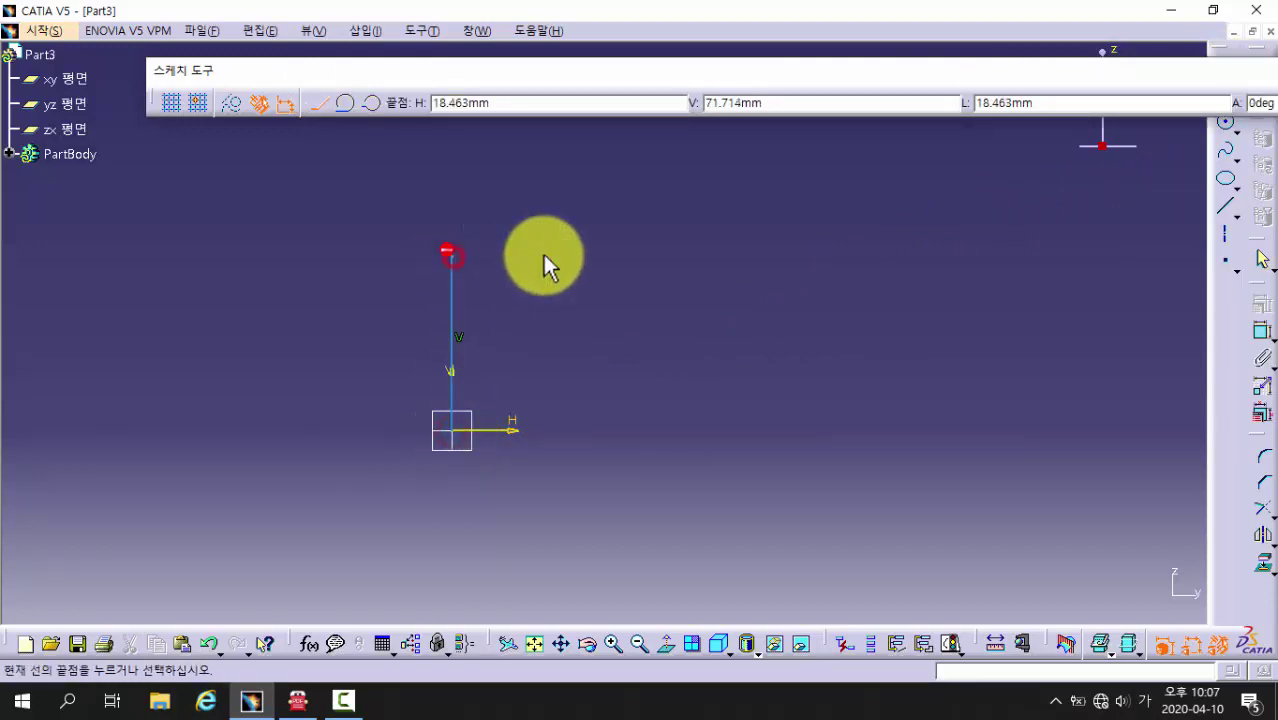
click(655, 257)
click(653, 334)
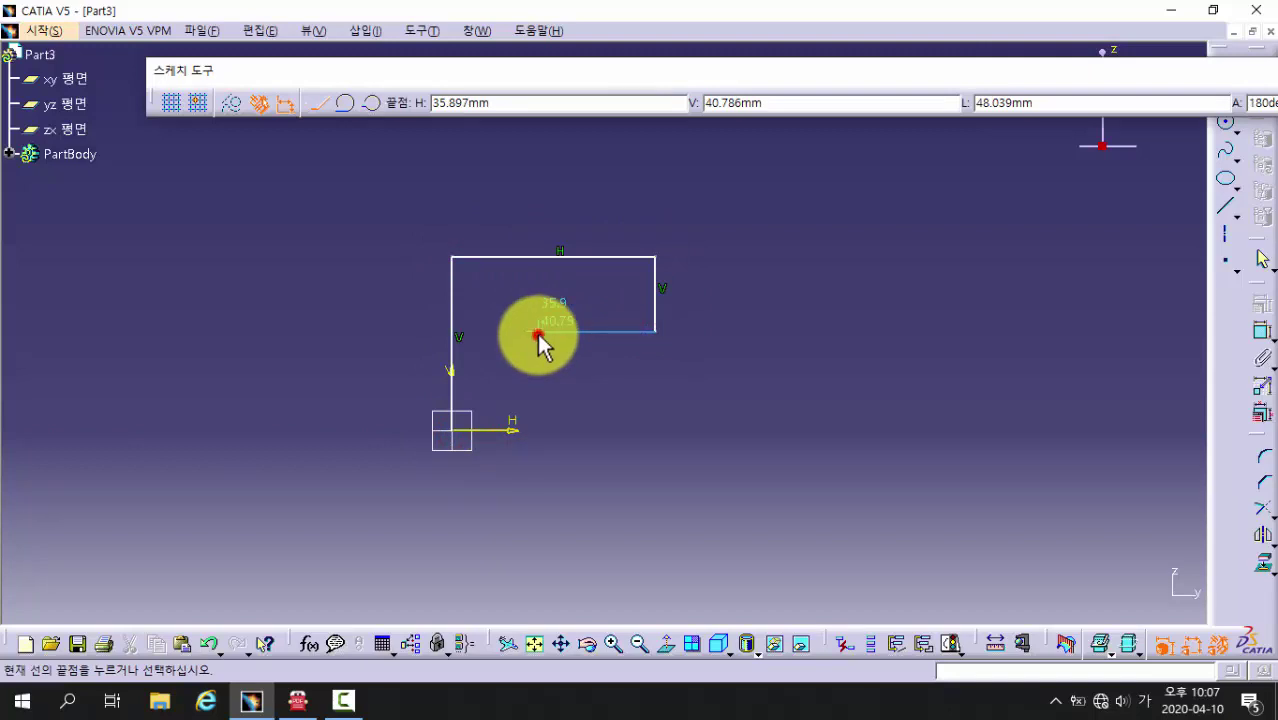
click(538, 332)
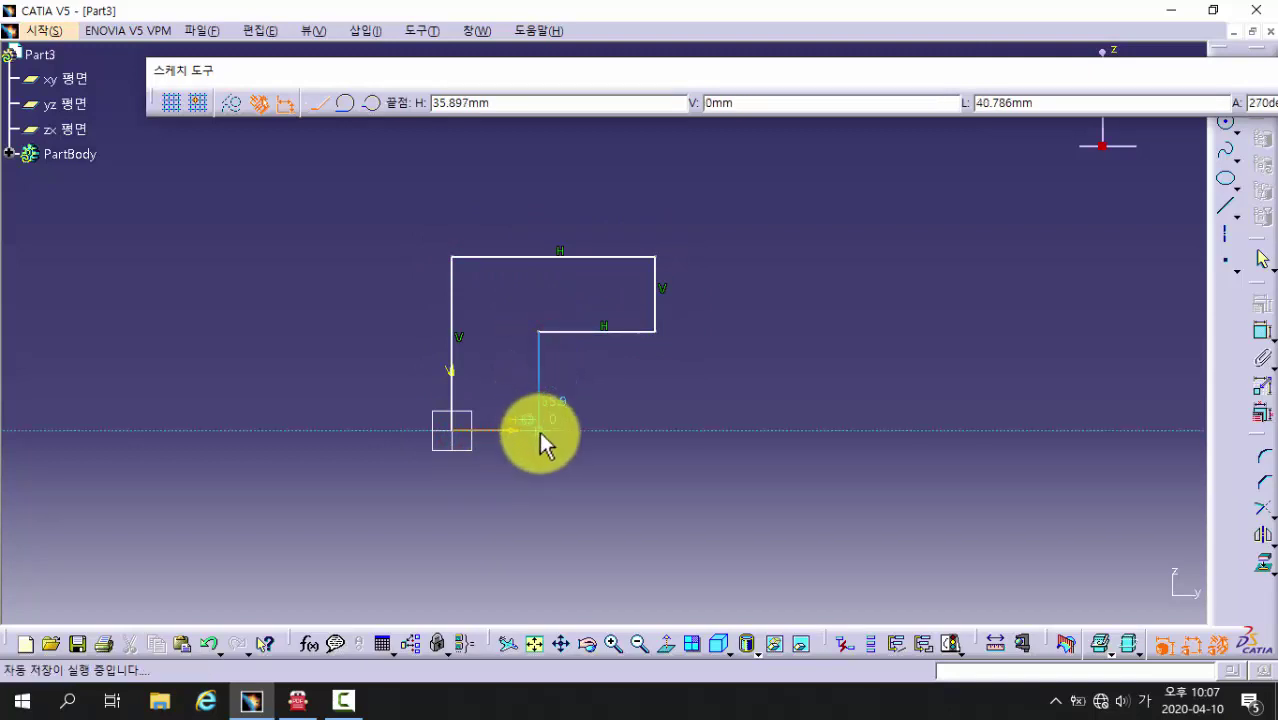
click(539, 431)
click(452, 431)
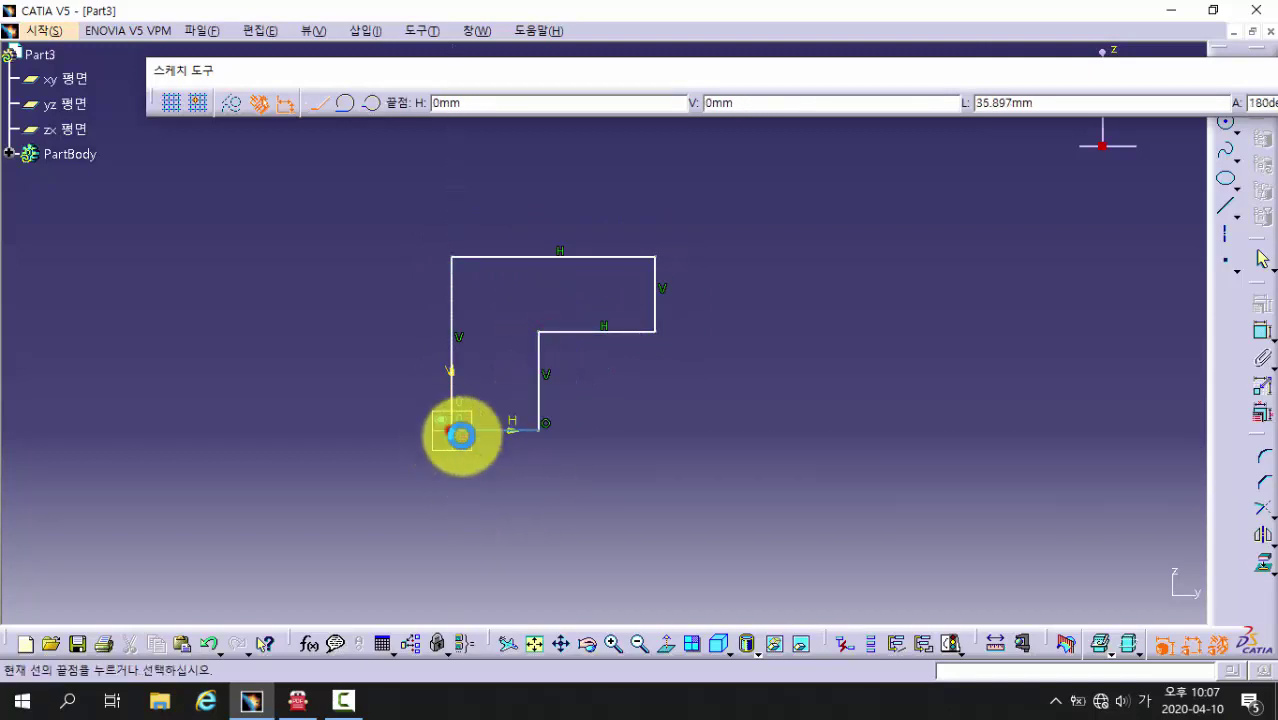
click(690, 477)
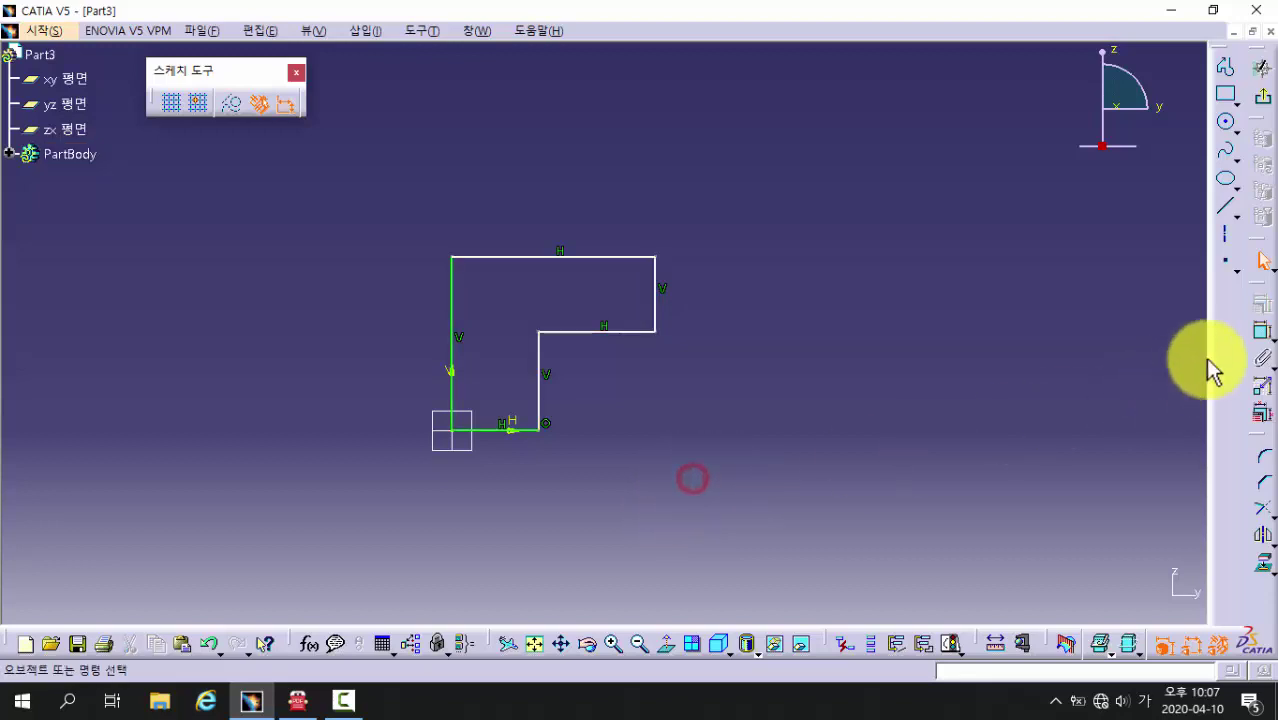
- Dimension the L profile's overall height between its horizontal end edges and its overall width between its outer vertical edges
click(1263, 336)
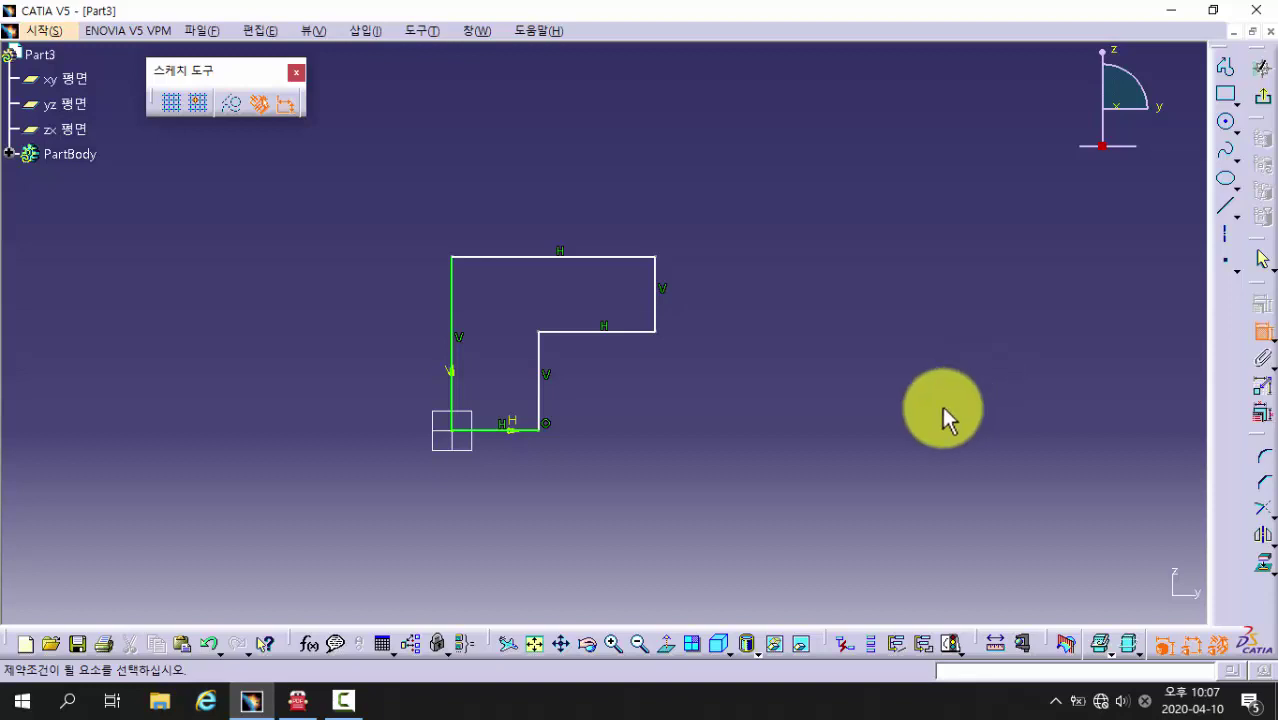
click(500, 432)
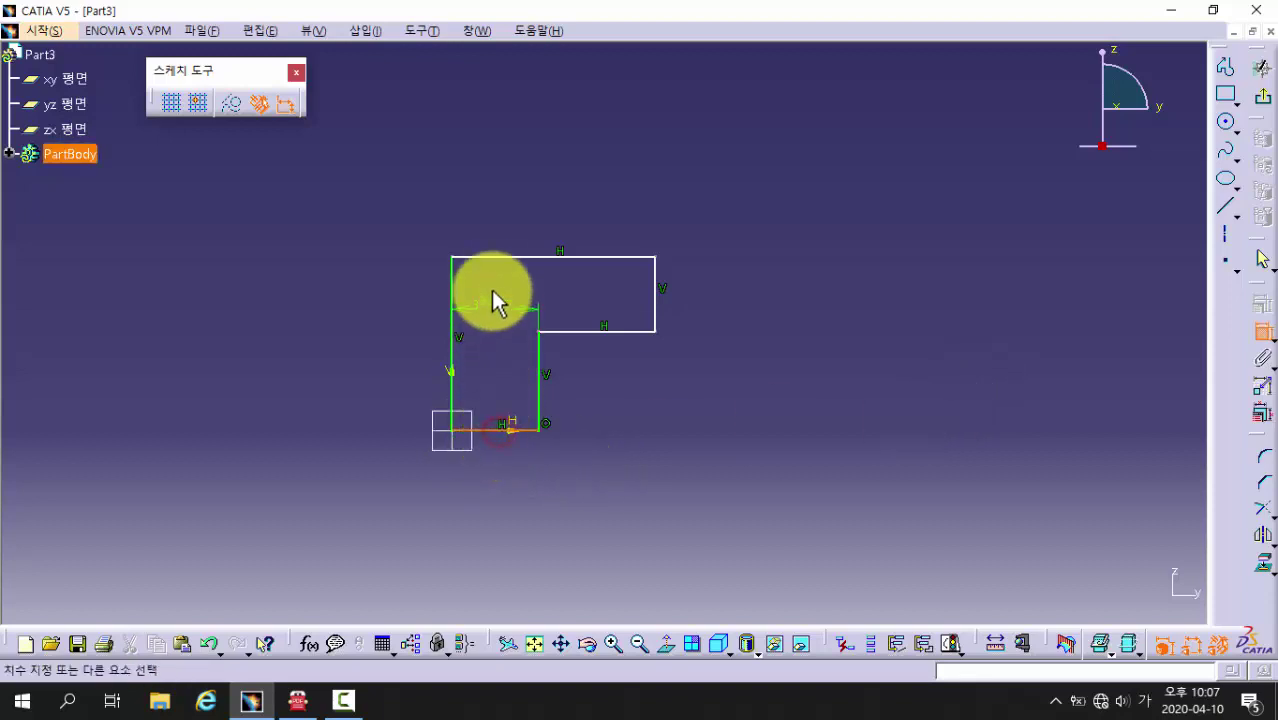
click(495, 257)
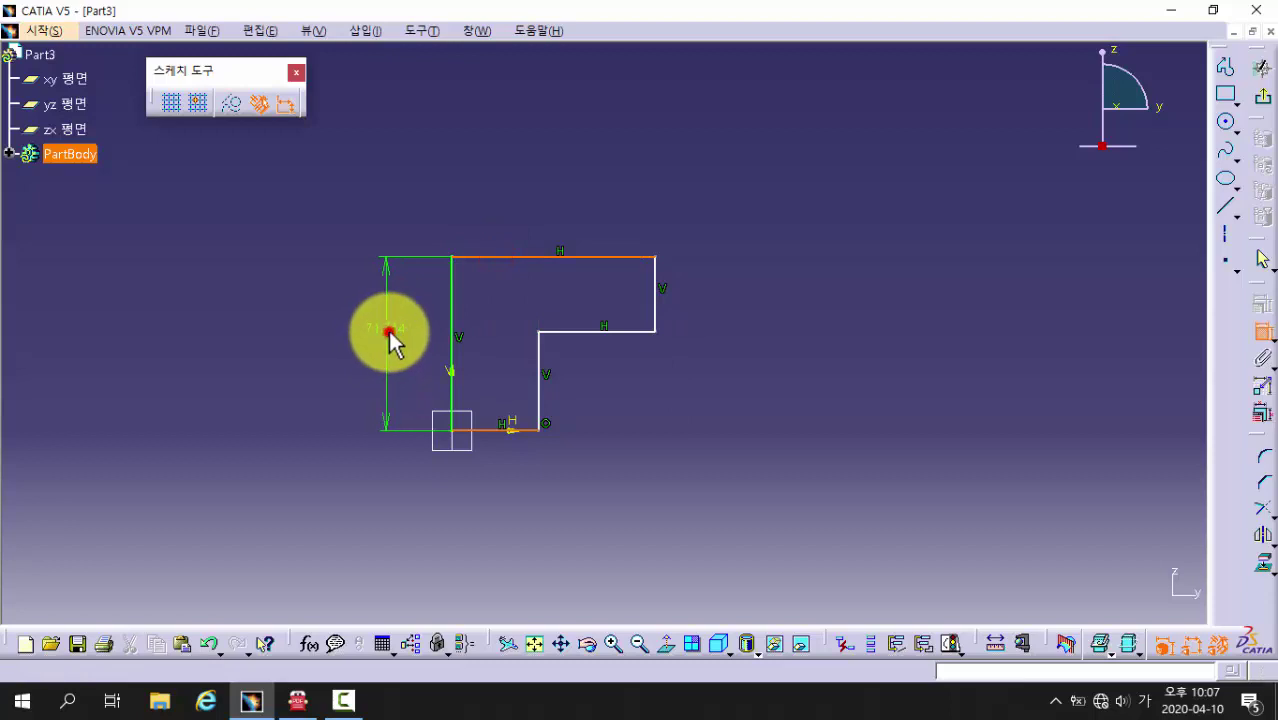
click(390, 336)
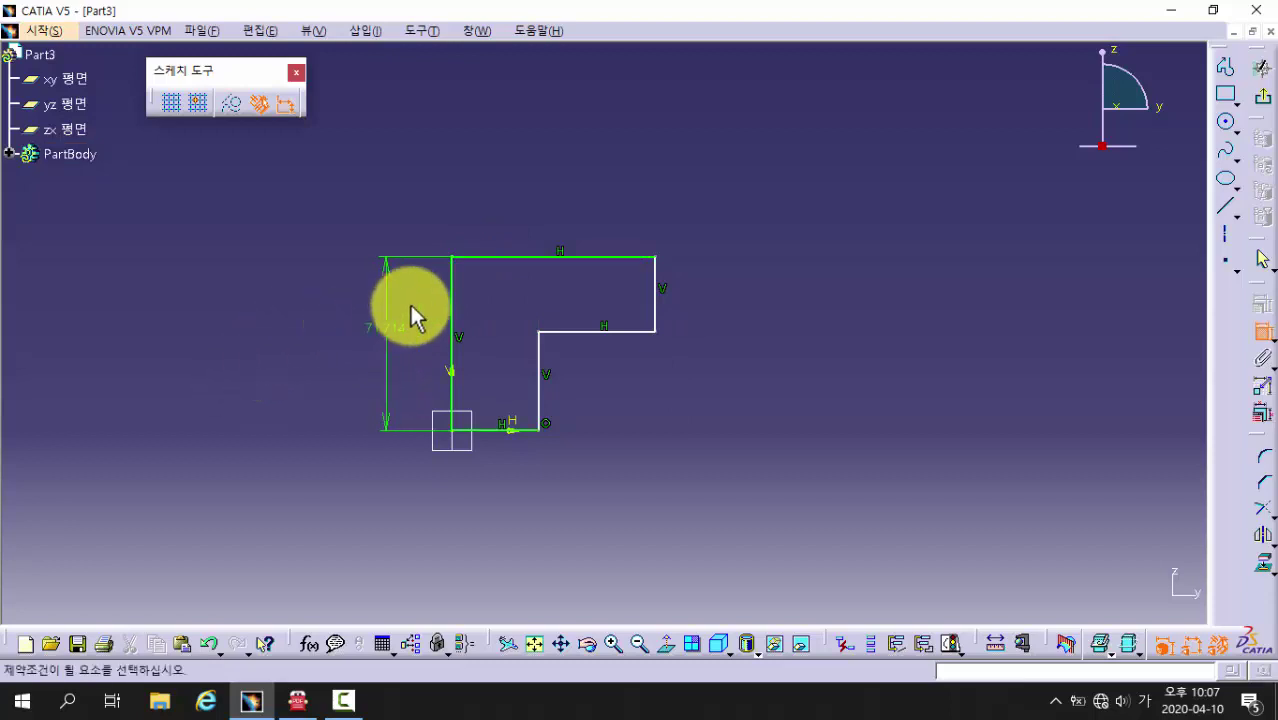
click(451, 292)
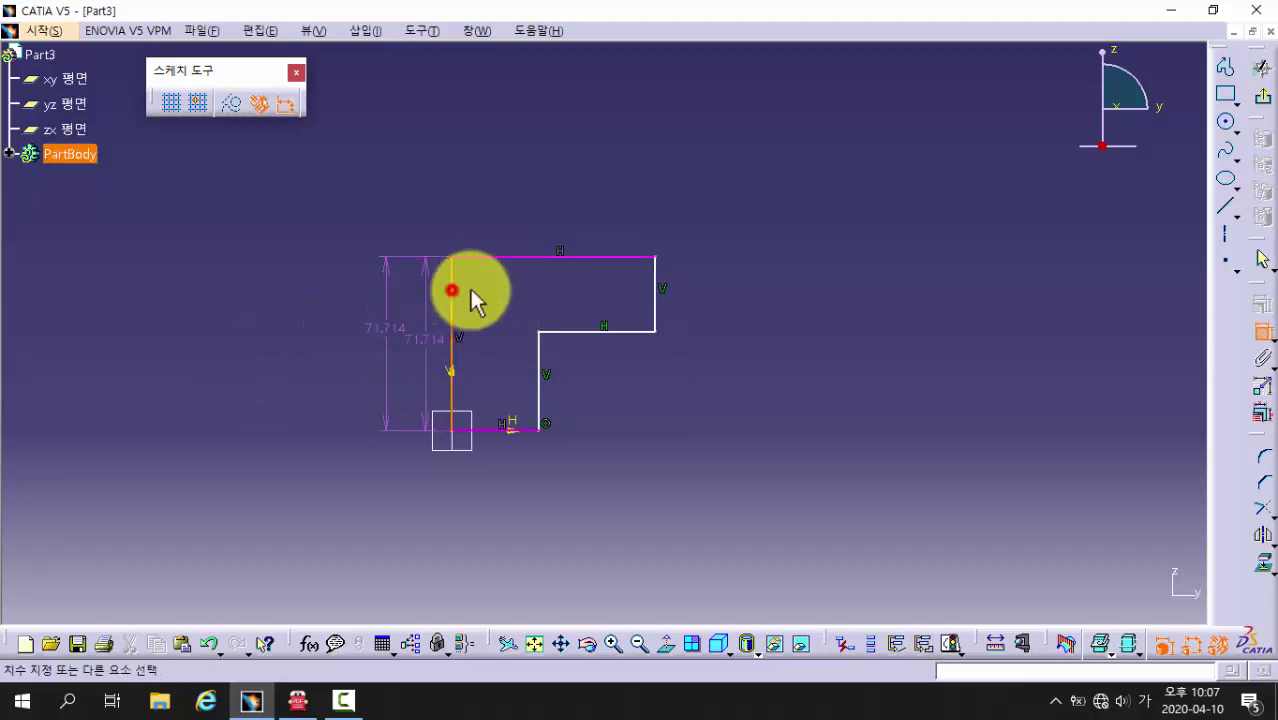
click(655, 292)
click(562, 207)
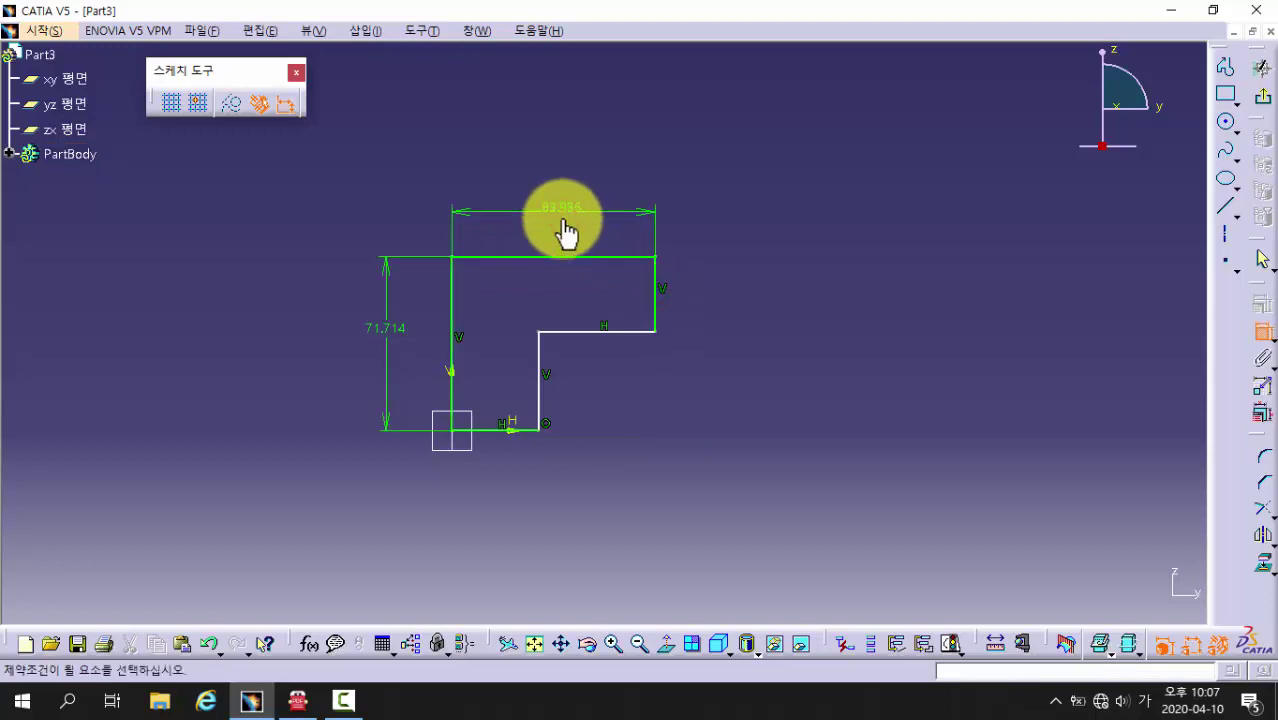
- Dimension the thickness of the profile's upper arm and the horizontal length by which the arm overhangs the leg
click(620, 258)
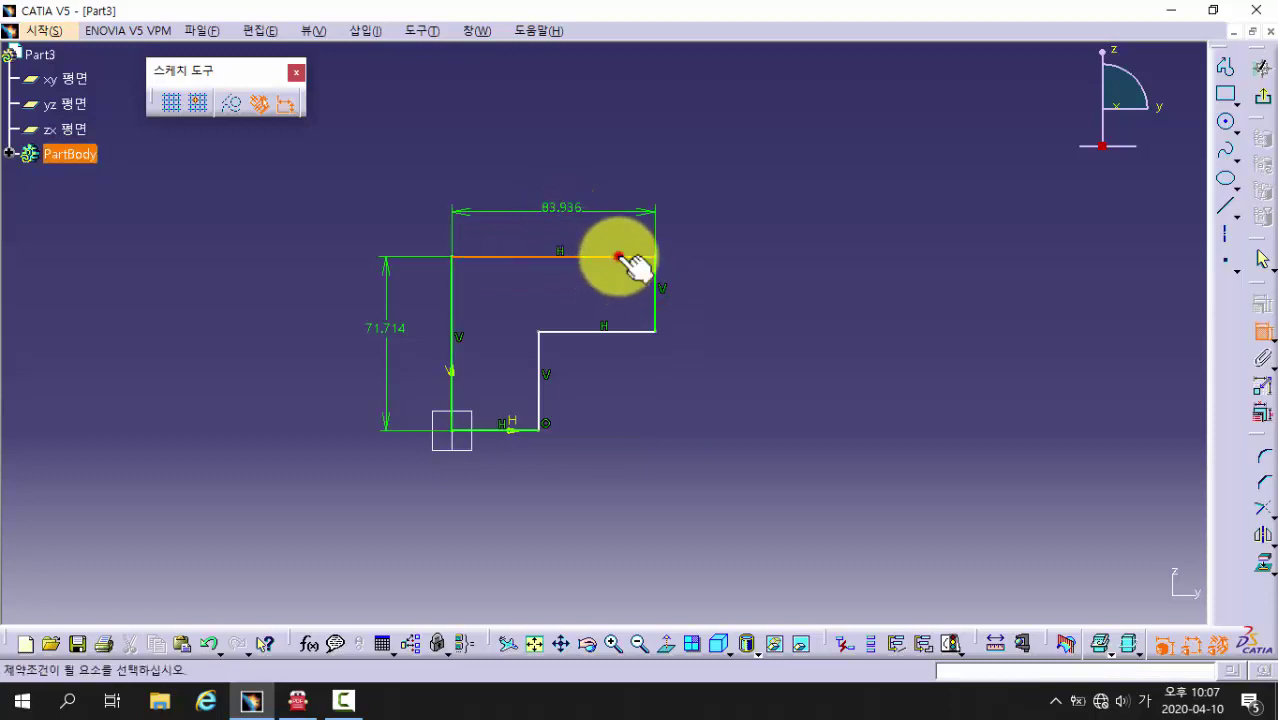
click(620, 330)
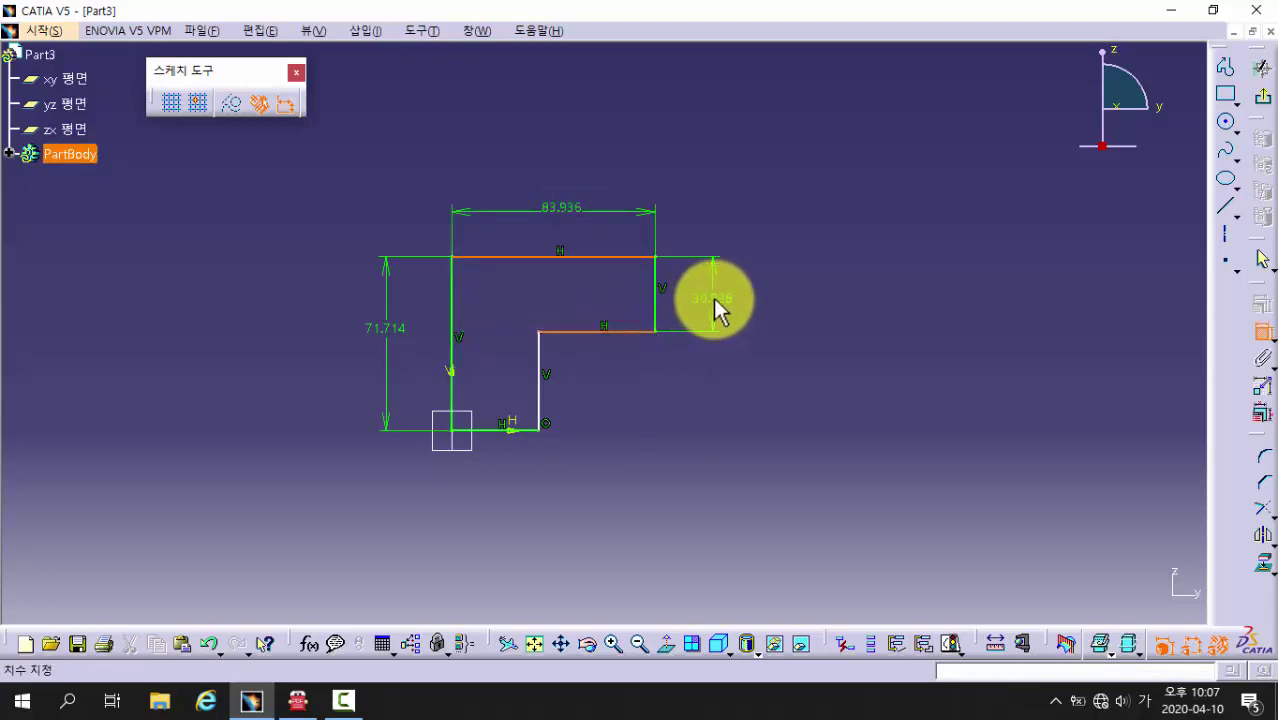
click(713, 308)
click(655, 310)
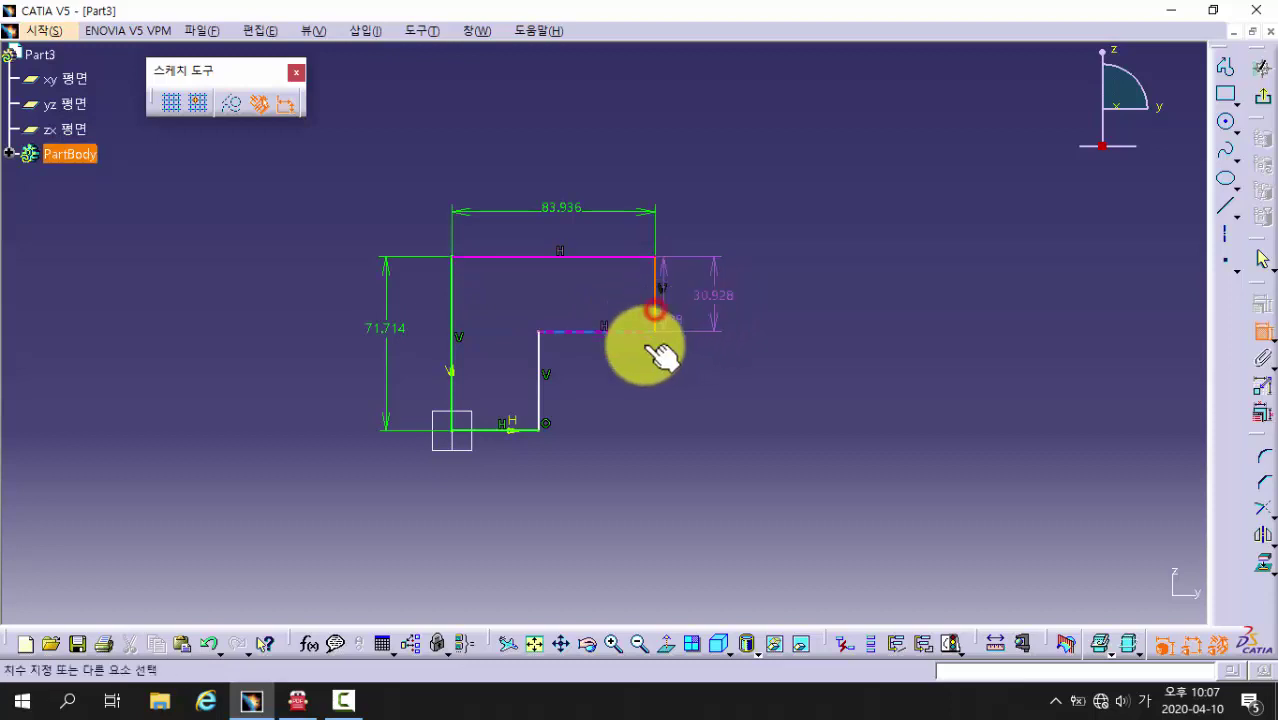
click(538, 379)
click(598, 474)
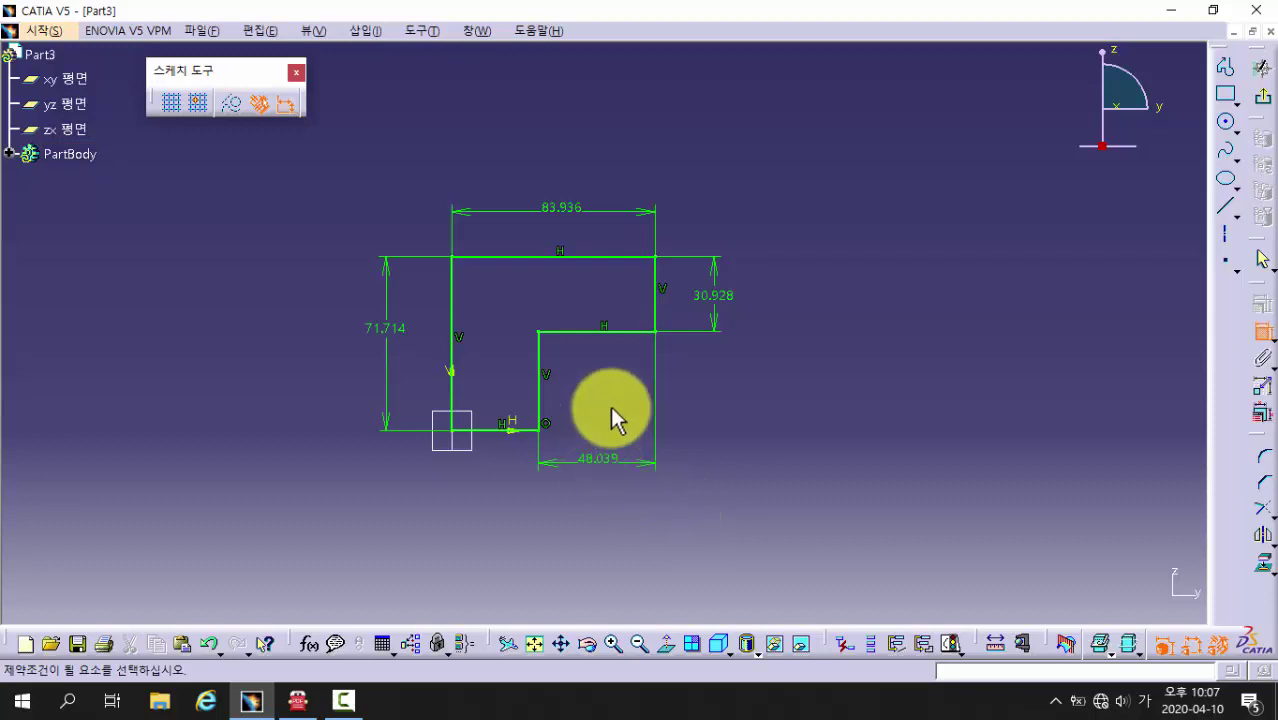
- Edit the sketch's constraints together, setting the arm's overhang length to 17 mm and the arm's thickness to 15 mm
mouse_move(610, 406)
middle_down()
mouse_move(622, 377)
mouse_move(553, 413)
mouse_move(427, 435)
middle_up()
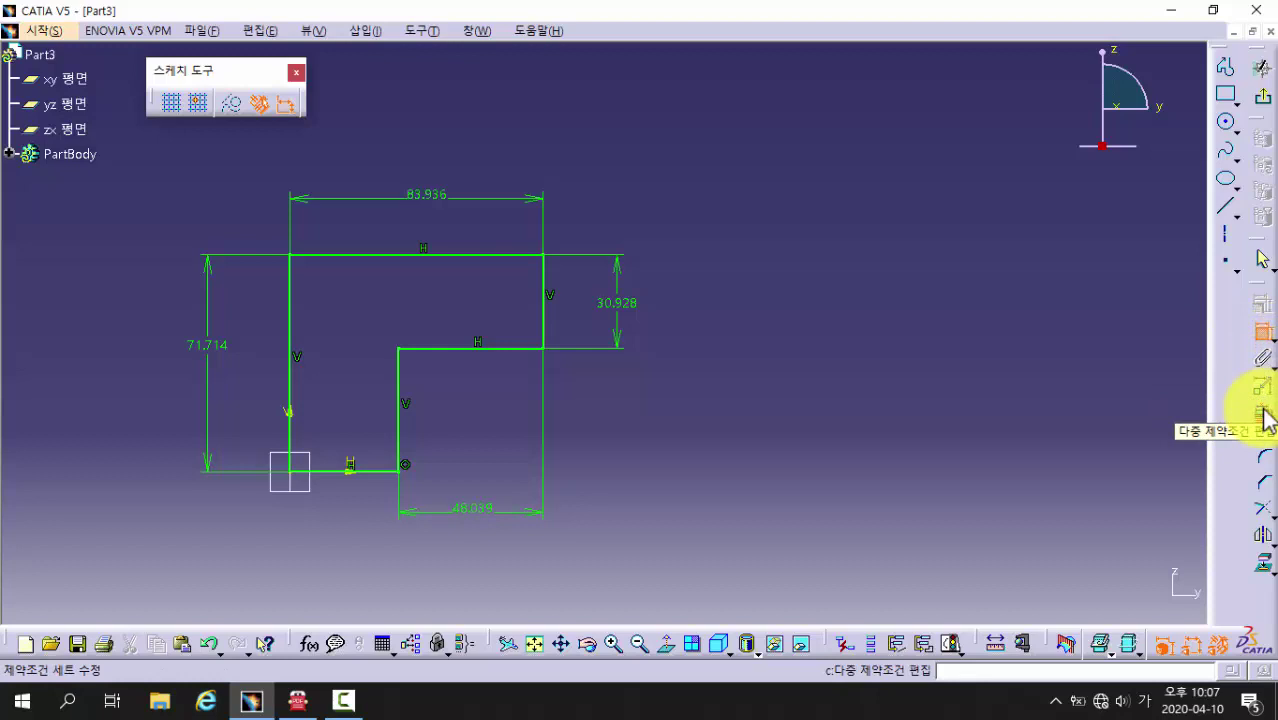
click(1262, 422)
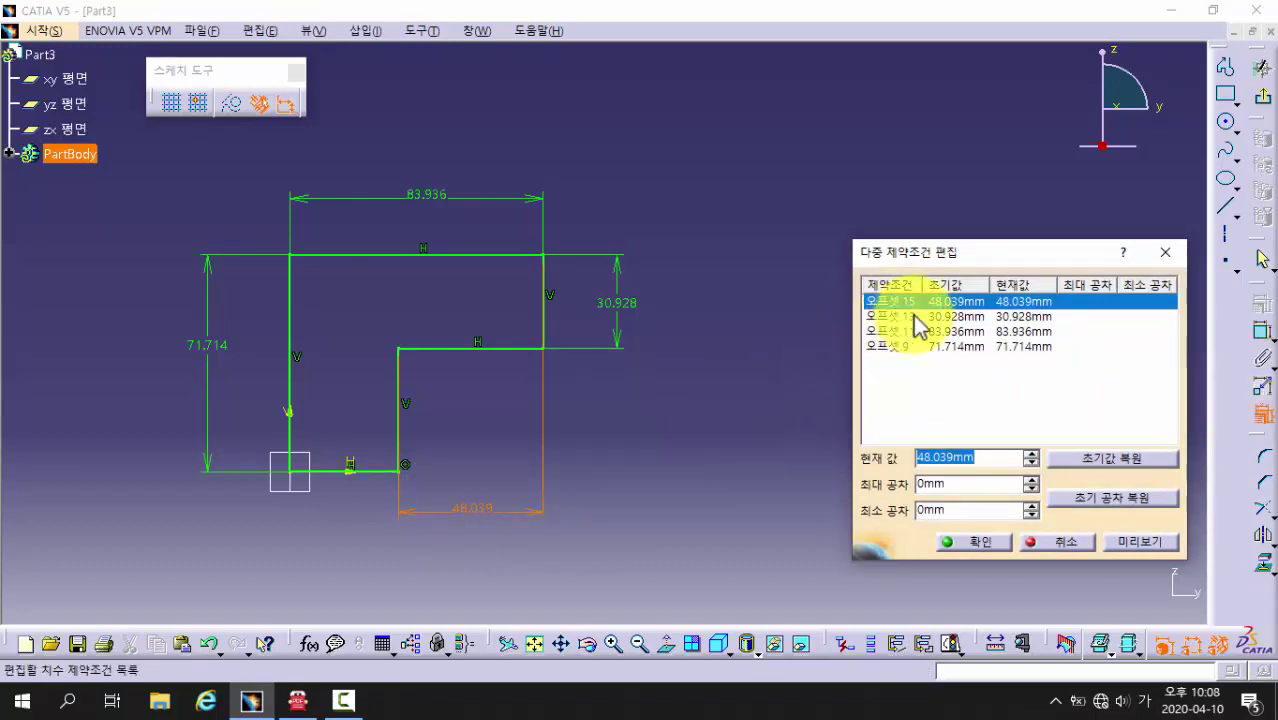
click(894, 346)
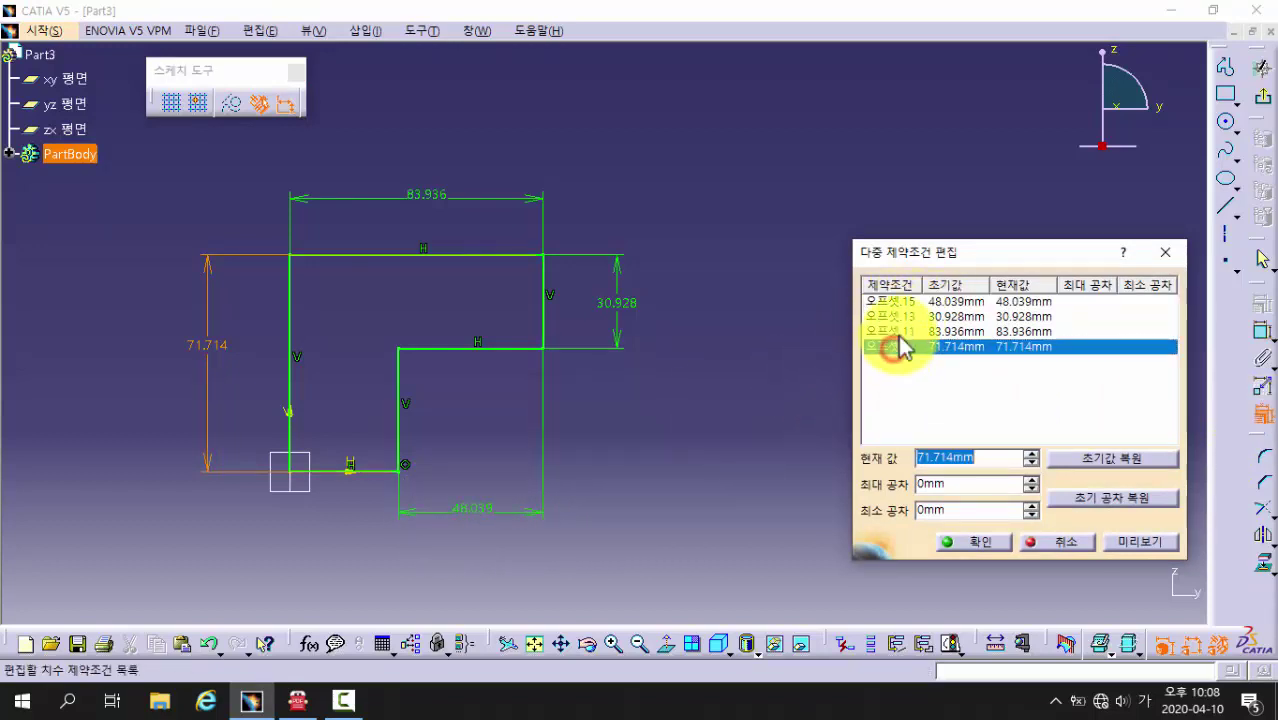
click(898, 332)
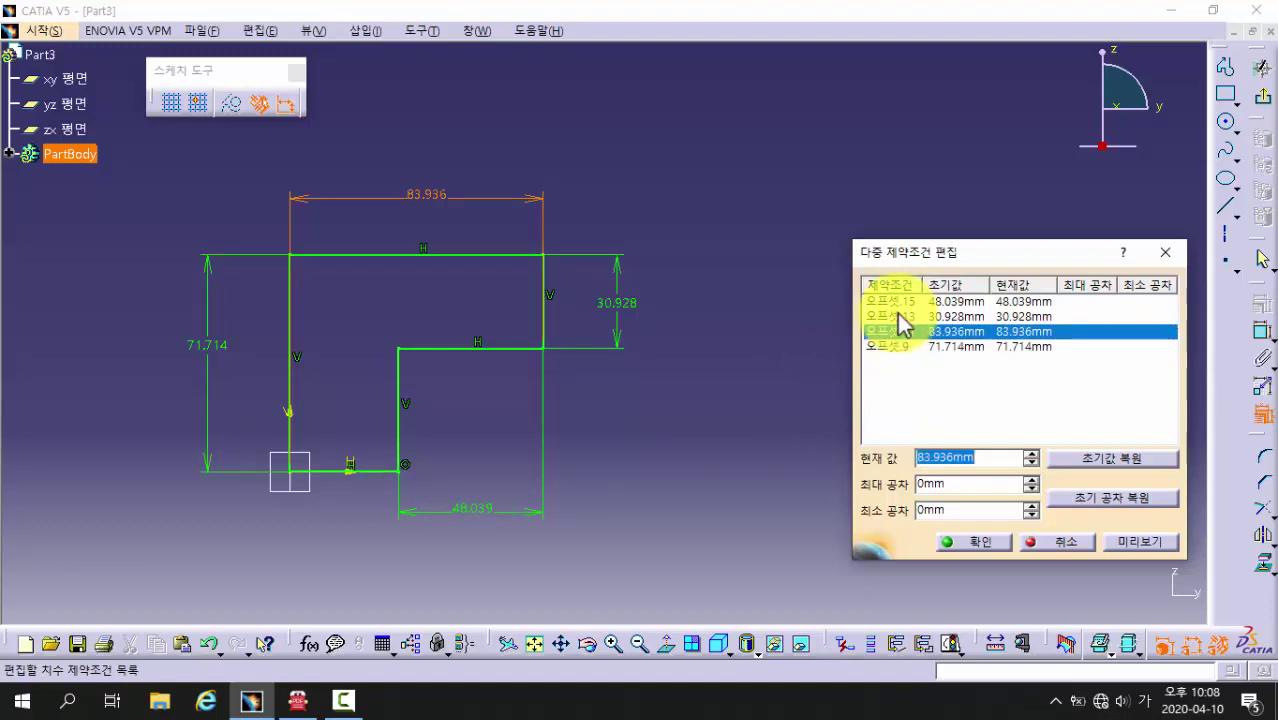
click(898, 316)
click(901, 300)
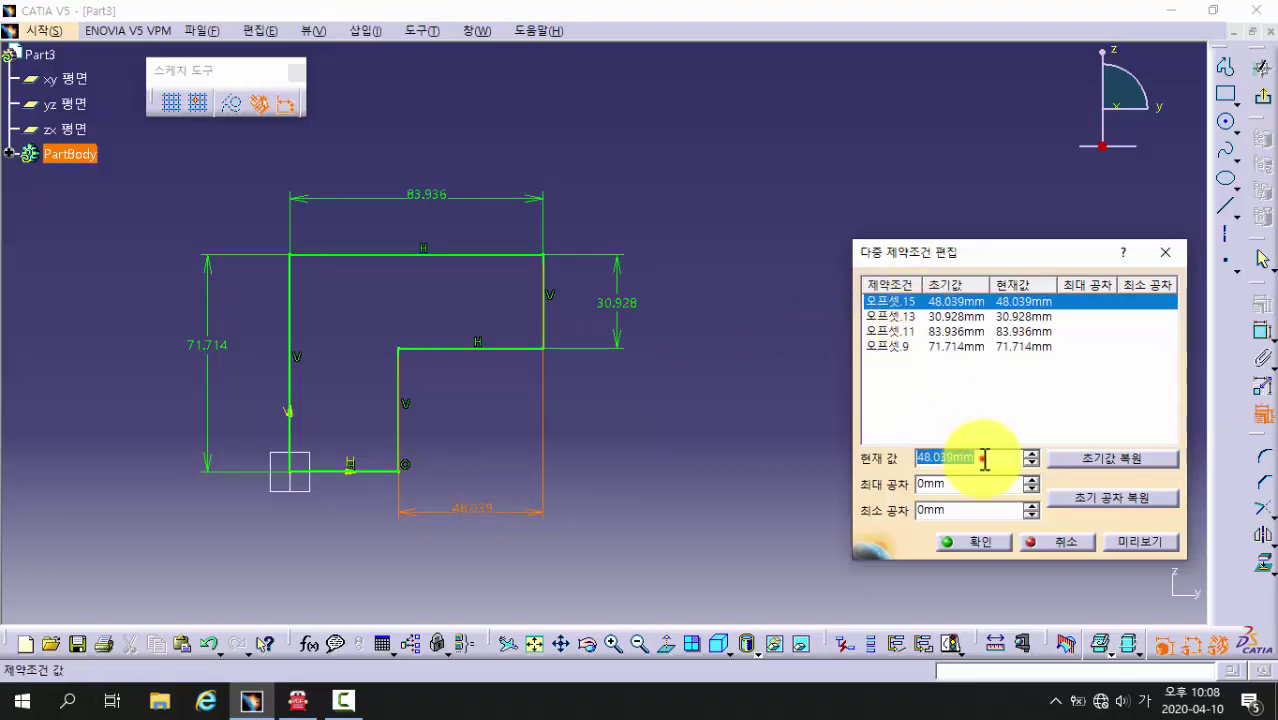
drag(984, 457, 882, 461)
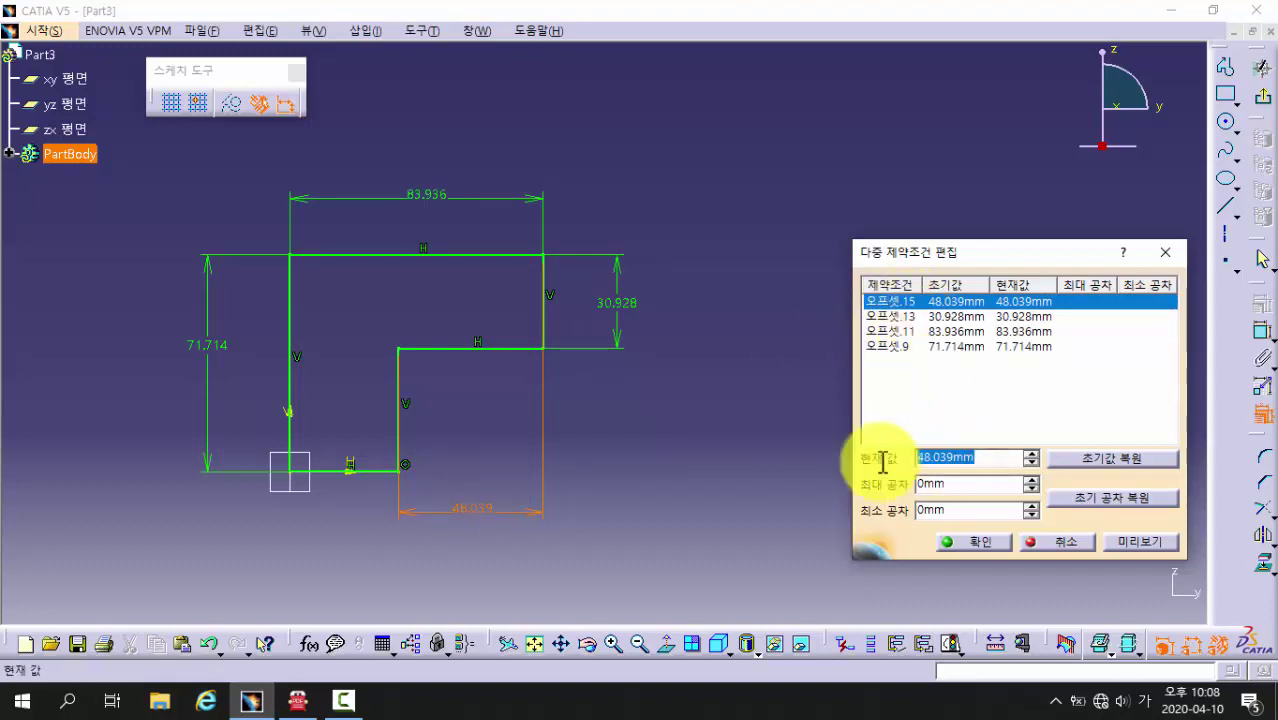
text(17)
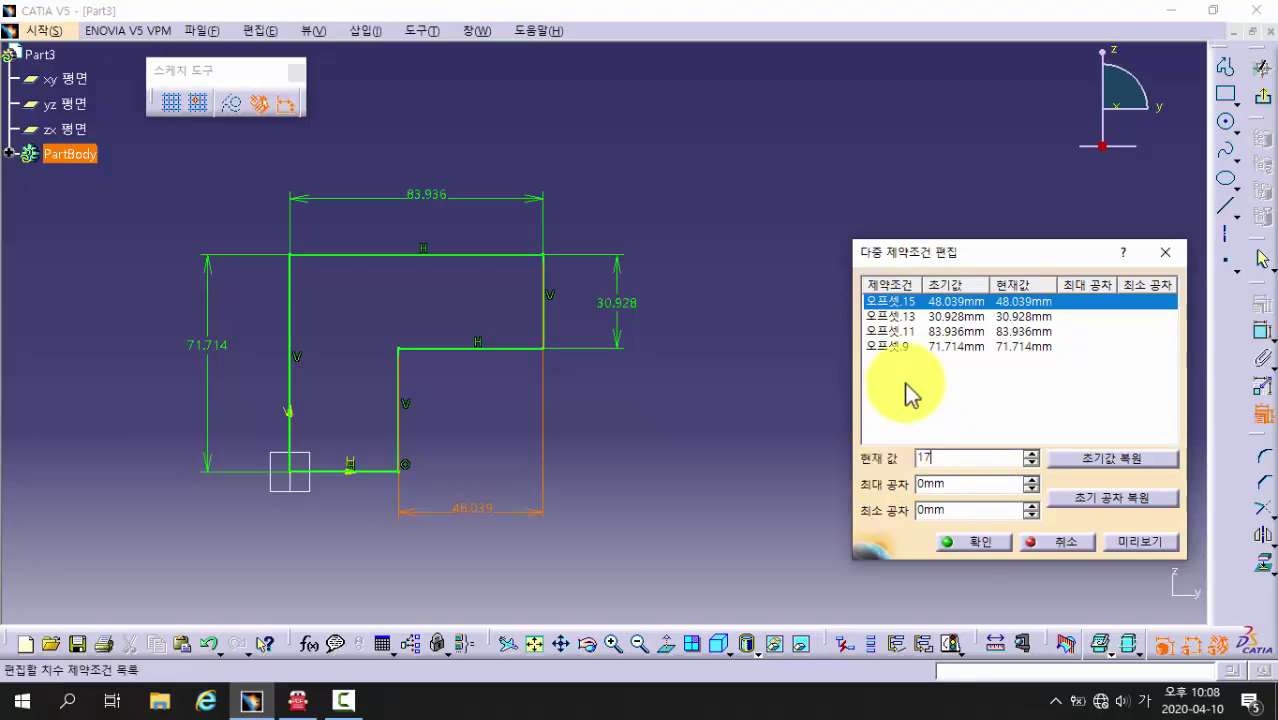
click(903, 316)
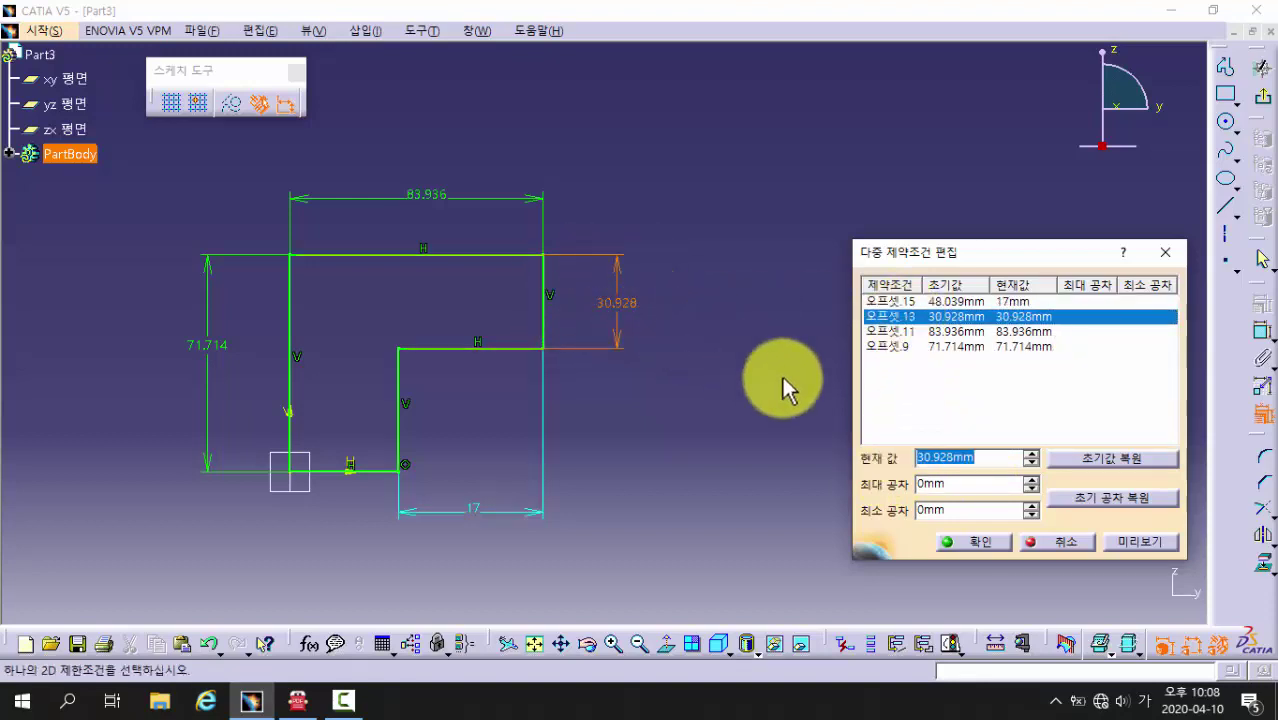
drag(982, 460, 886, 465)
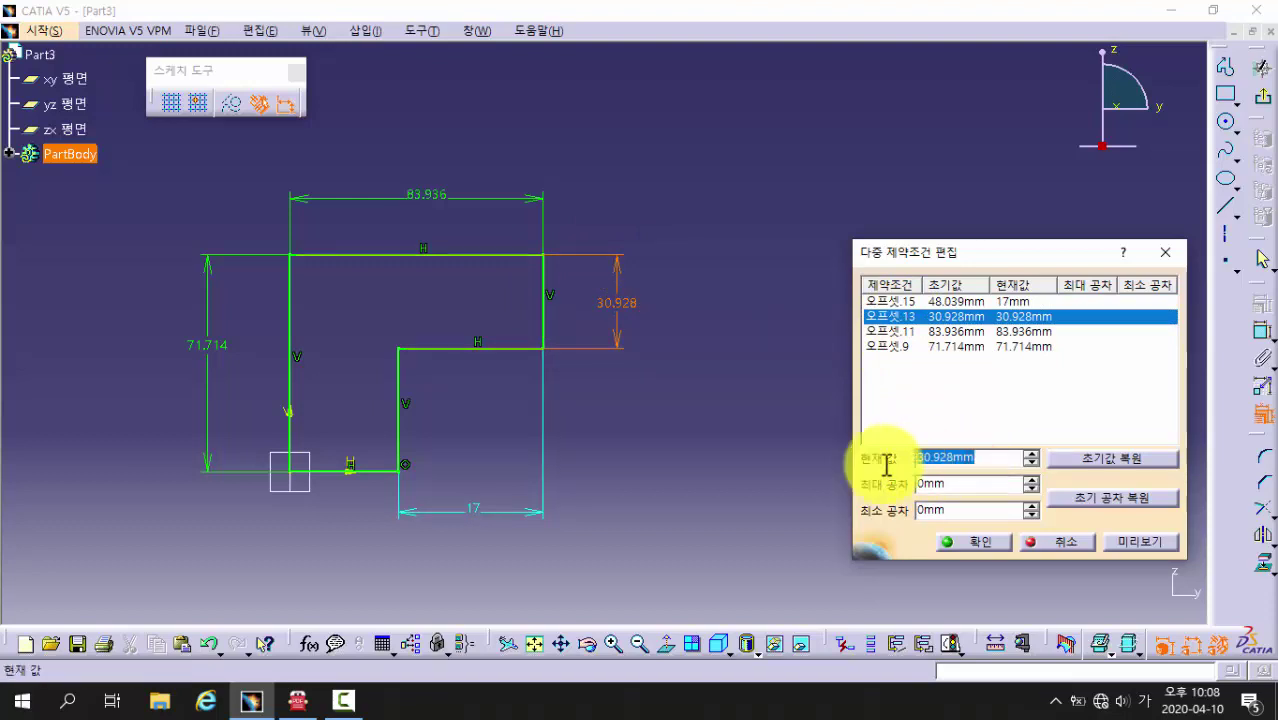
text(15)
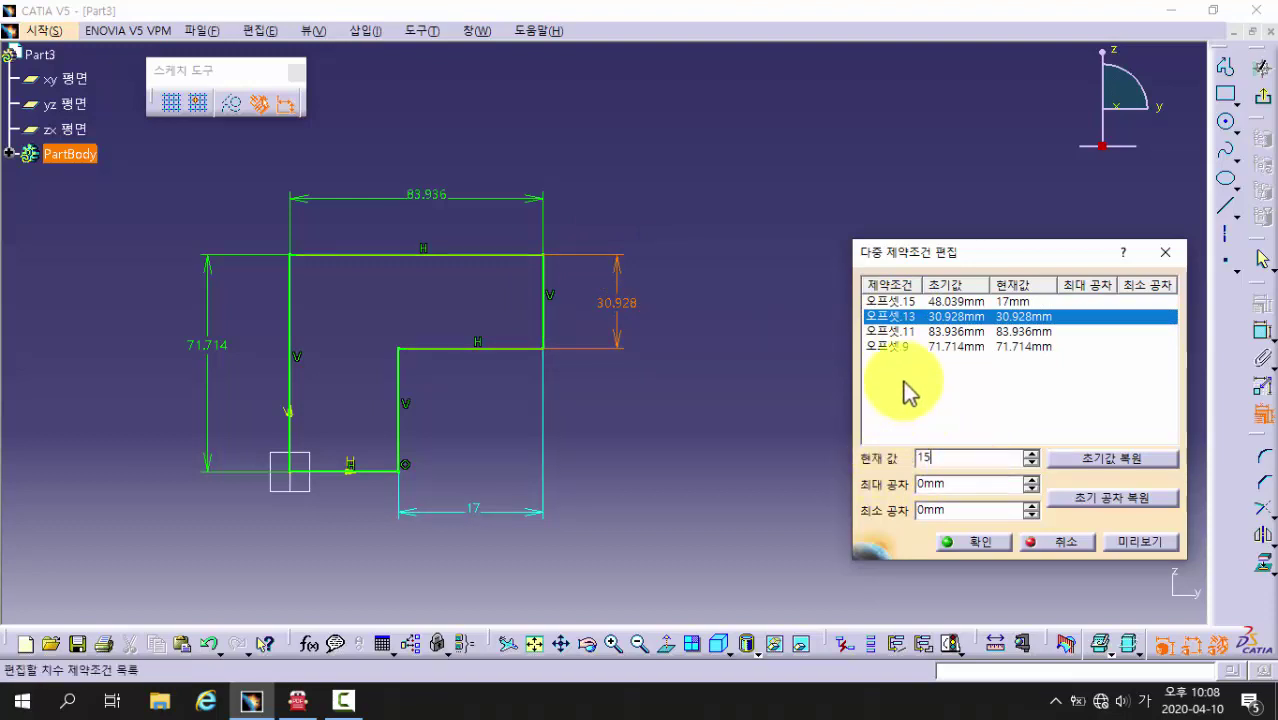
- Set the profile's overall width to 35 mm and overall height to 33 mm, and apply the edited constraints
click(886, 331)
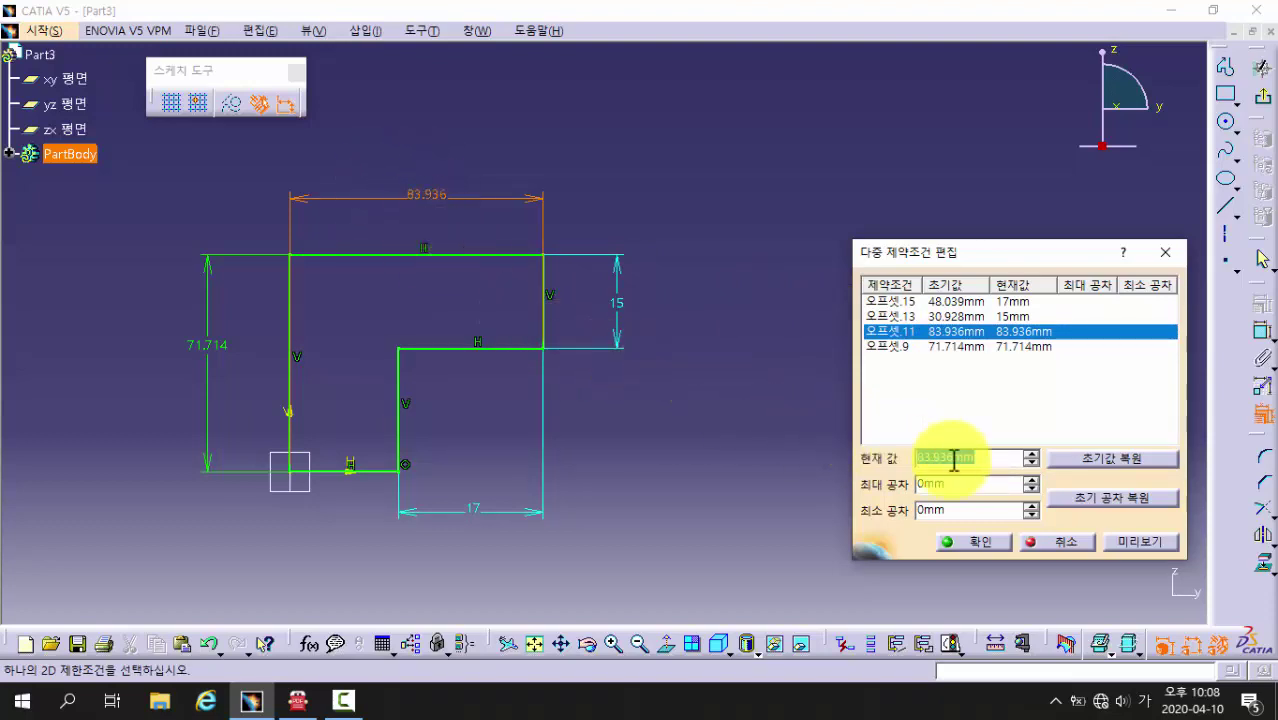
text(35)
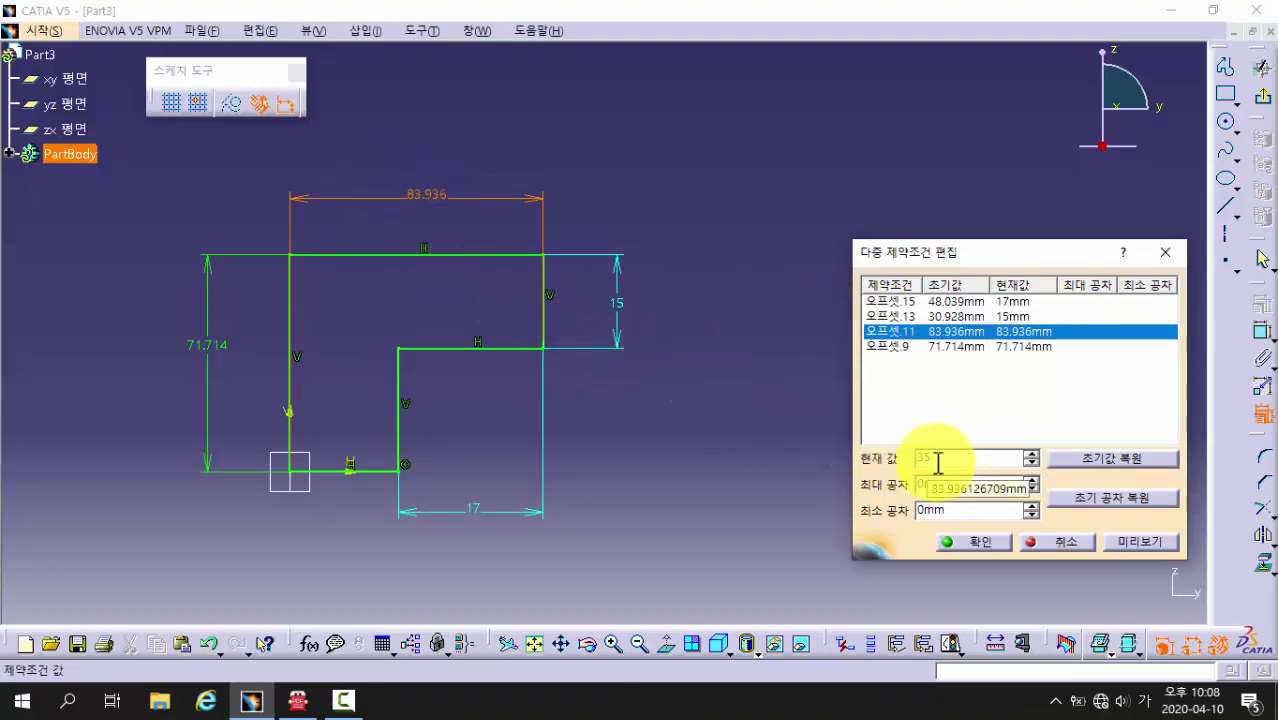
click(893, 345)
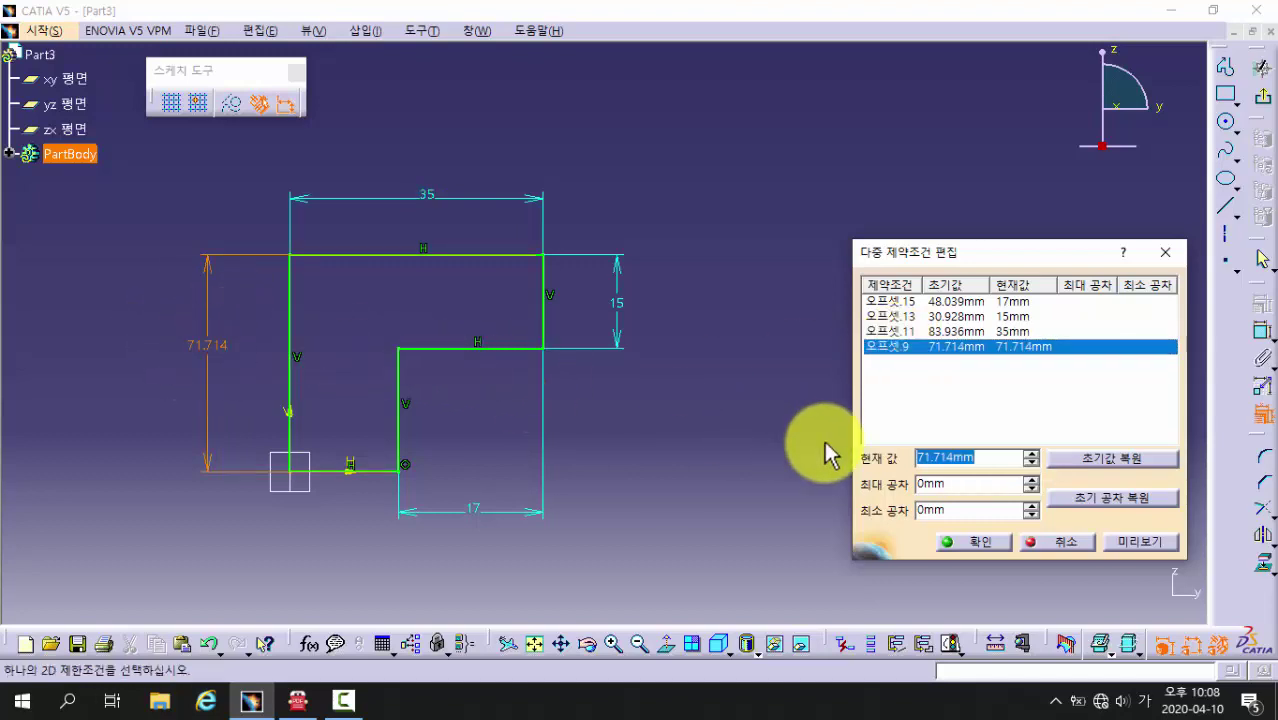
text(33)
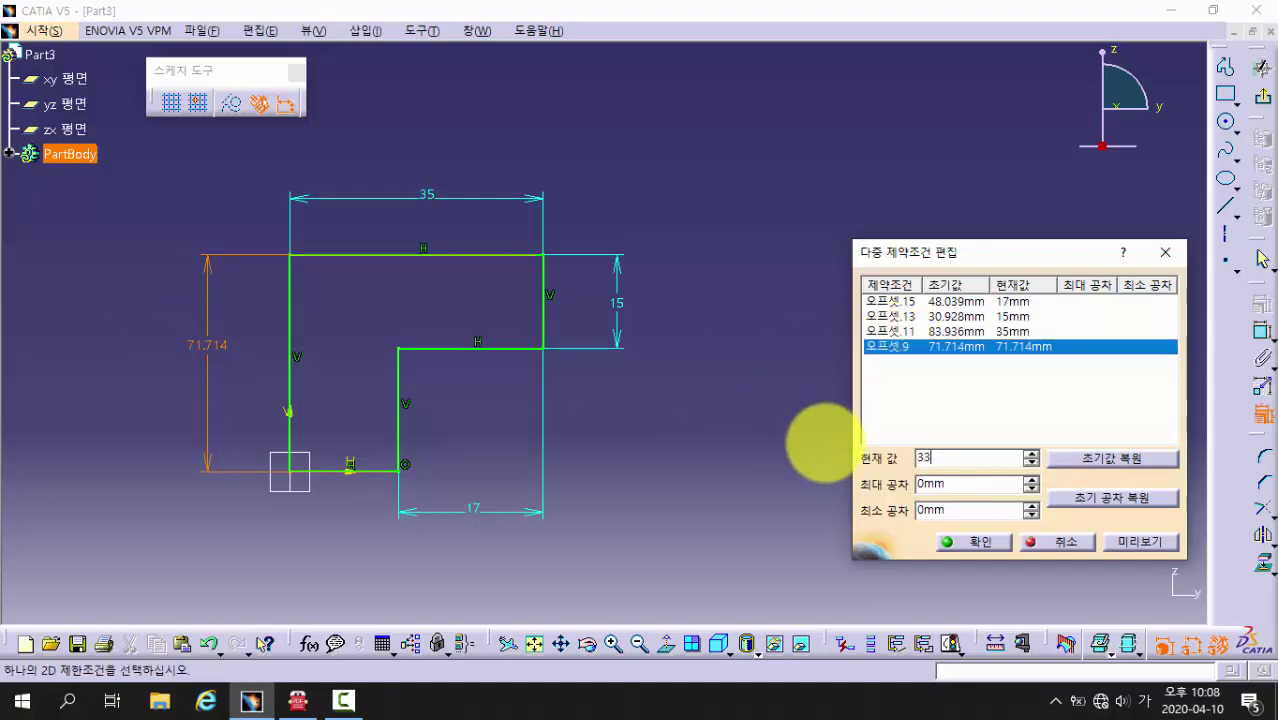
click(1141, 543)
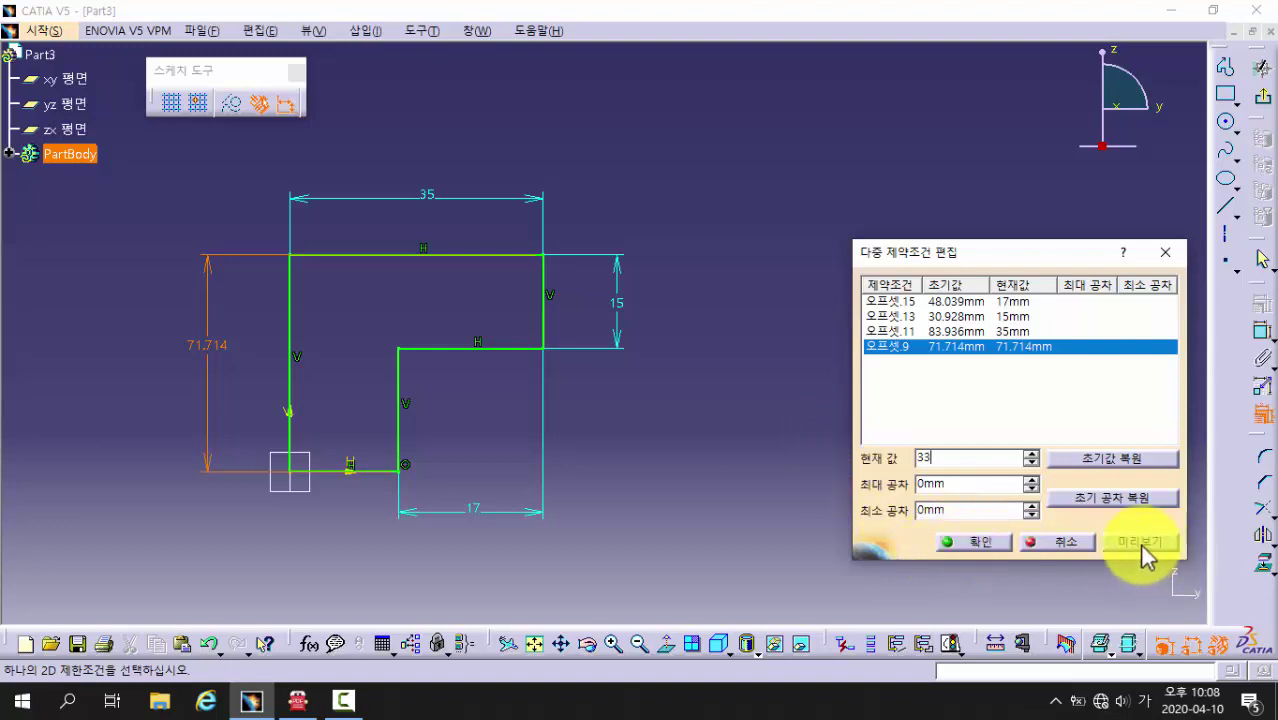
click(991, 543)
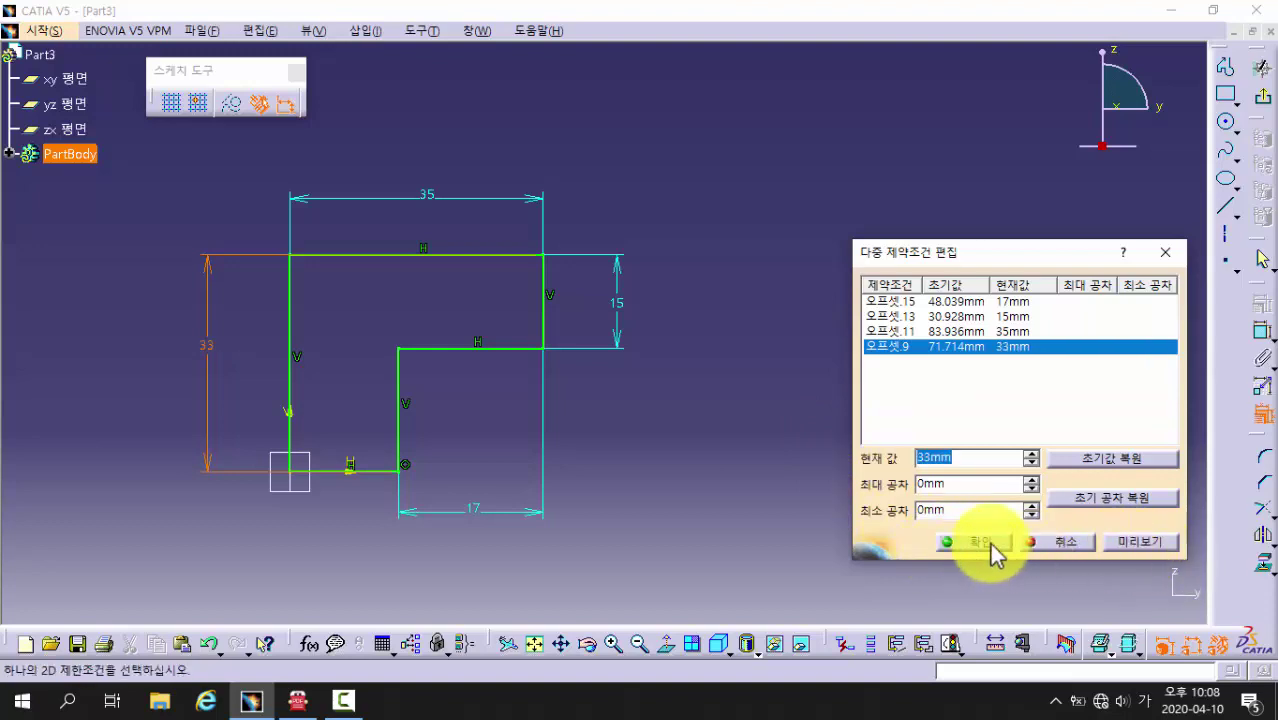
- Move the sketch's dimensions closer to the resized L profile
middle_drag(340, 455, 474, 370)
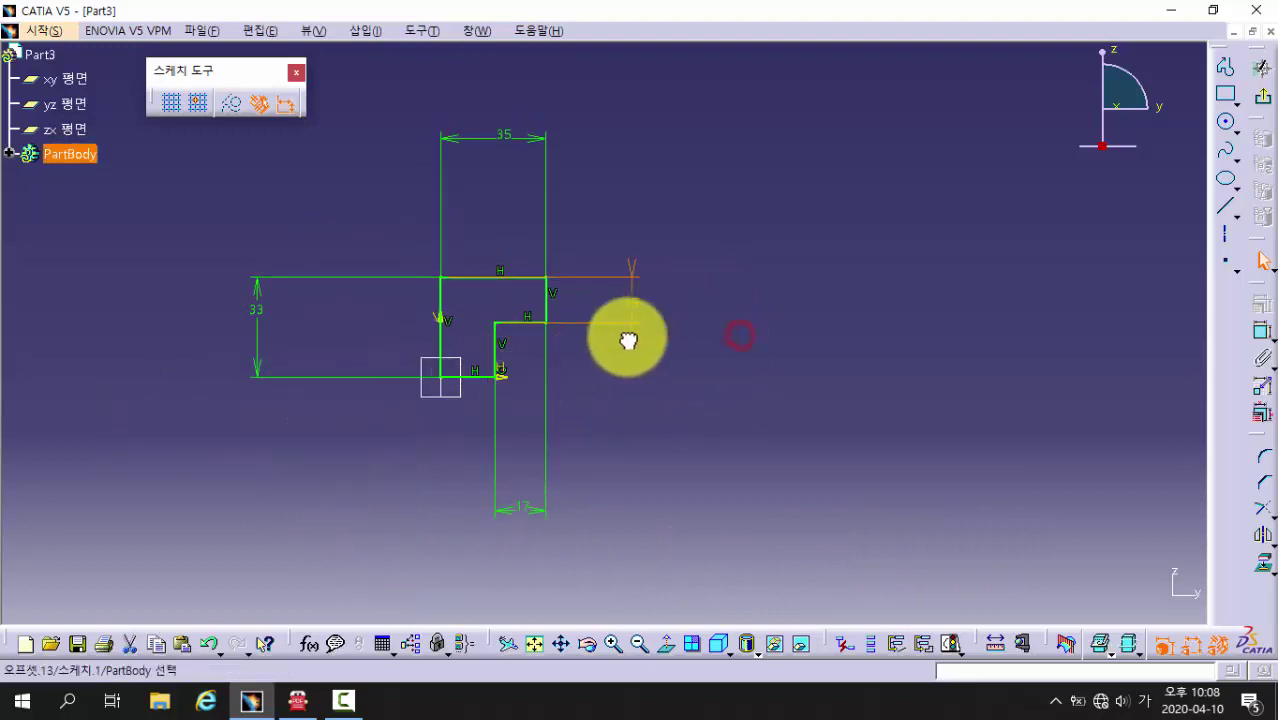
click(592, 352)
drag(540, 140, 516, 240)
drag(270, 370, 406, 371)
drag(543, 514, 561, 405)
click(644, 402)
right_click(598, 413)
mouse_move(595, 392)
middle_down()
mouse_move(598, 413)
mouse_move(628, 365)
mouse_move(656, 414)
mouse_move(716, 418)
middle_up()
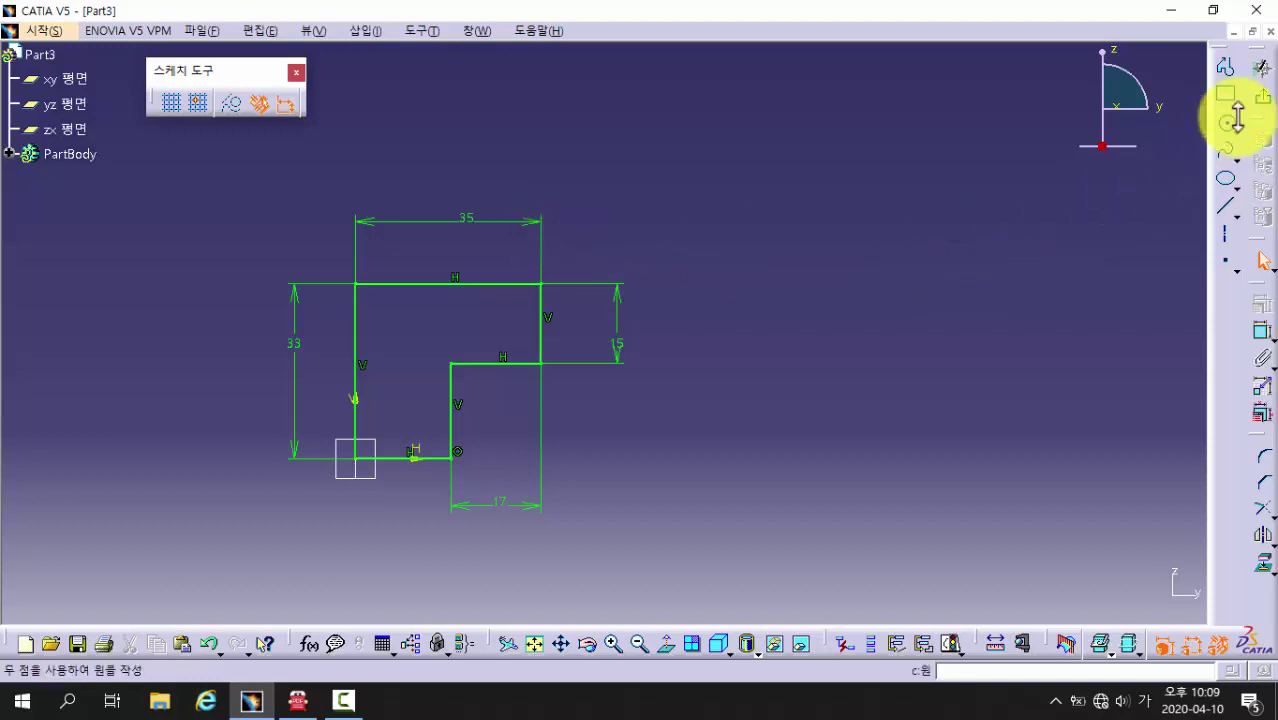
- Leave the sketch and extrude the L profile as a pad 16 mm long
click(1265, 103)
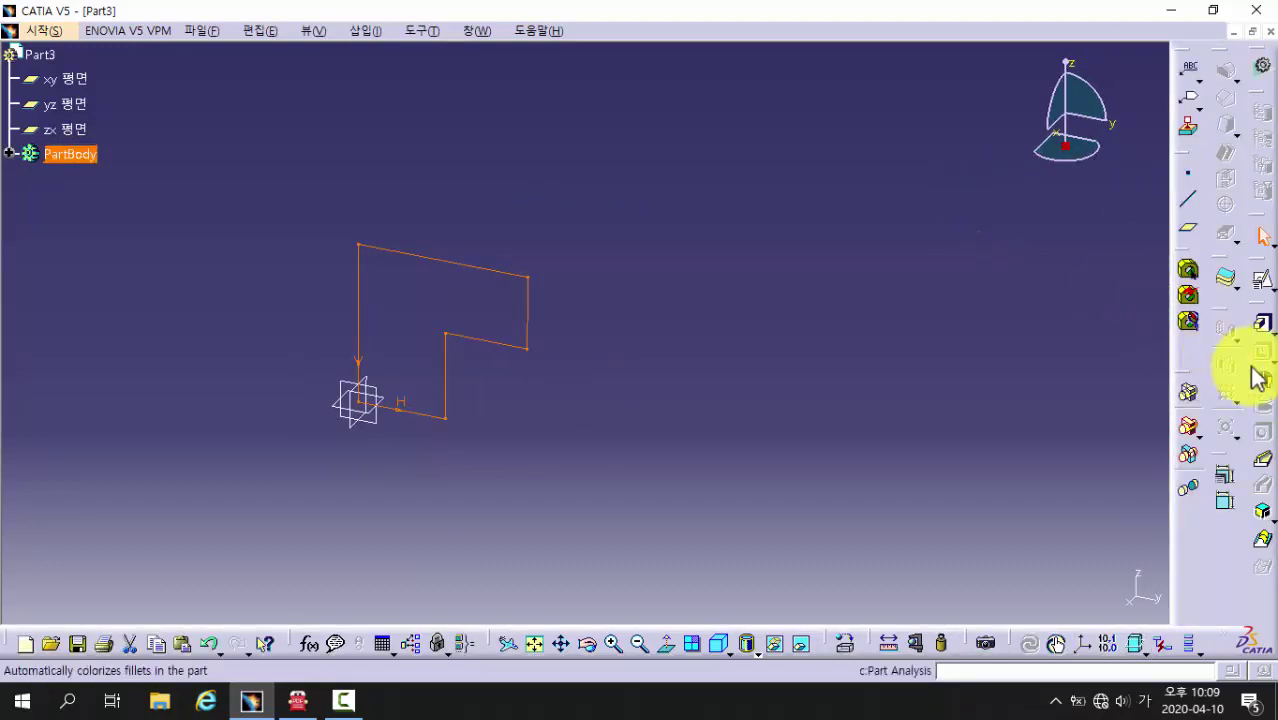
click(1264, 330)
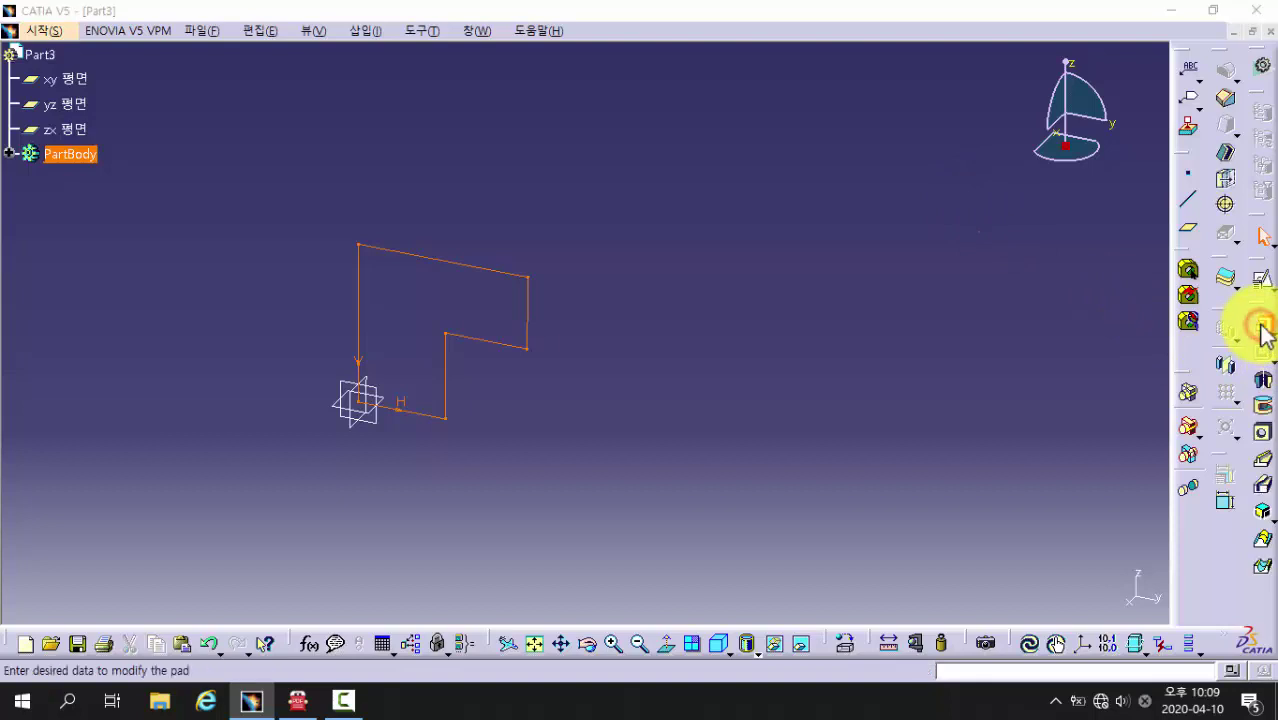
drag(972, 151, 874, 149)
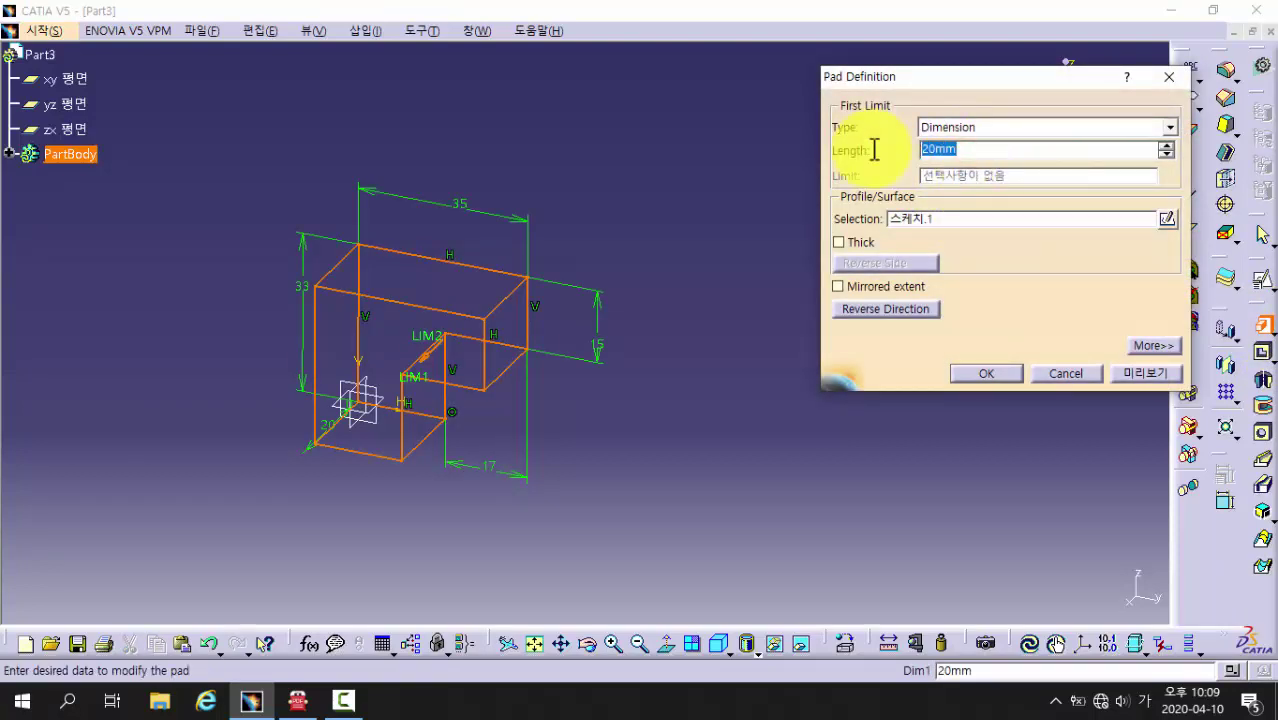
text(16)
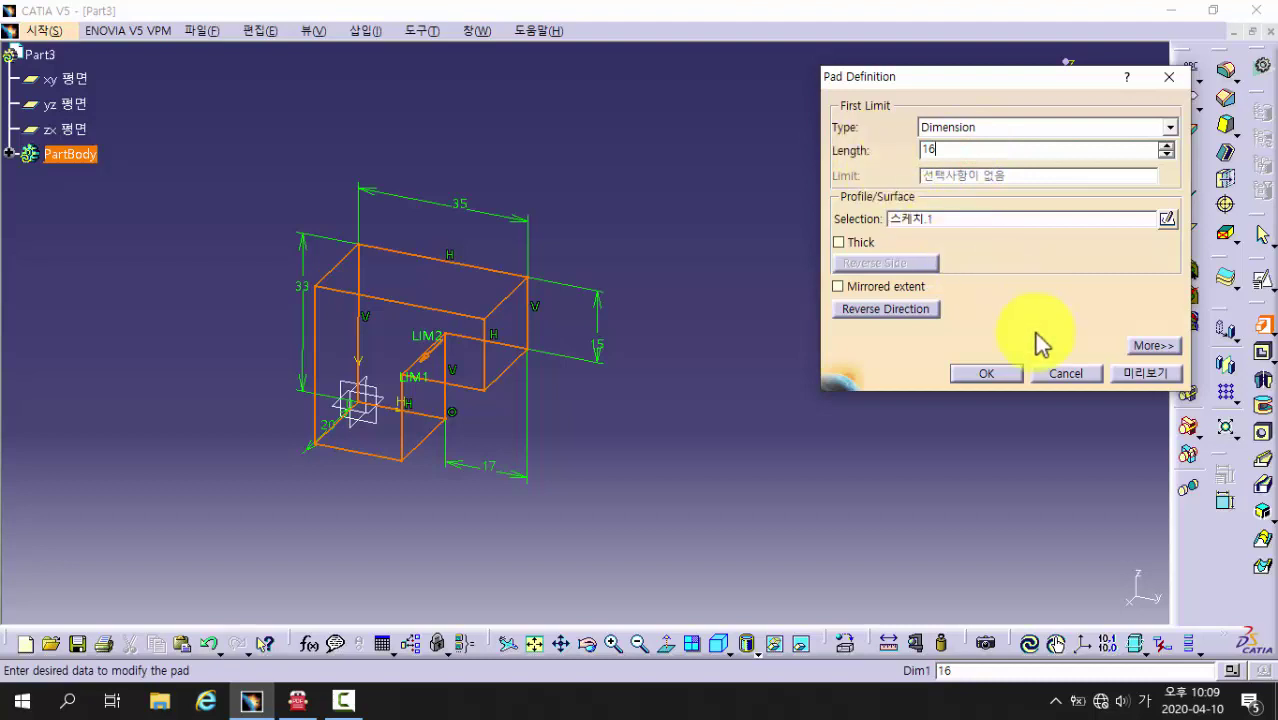
click(1140, 373)
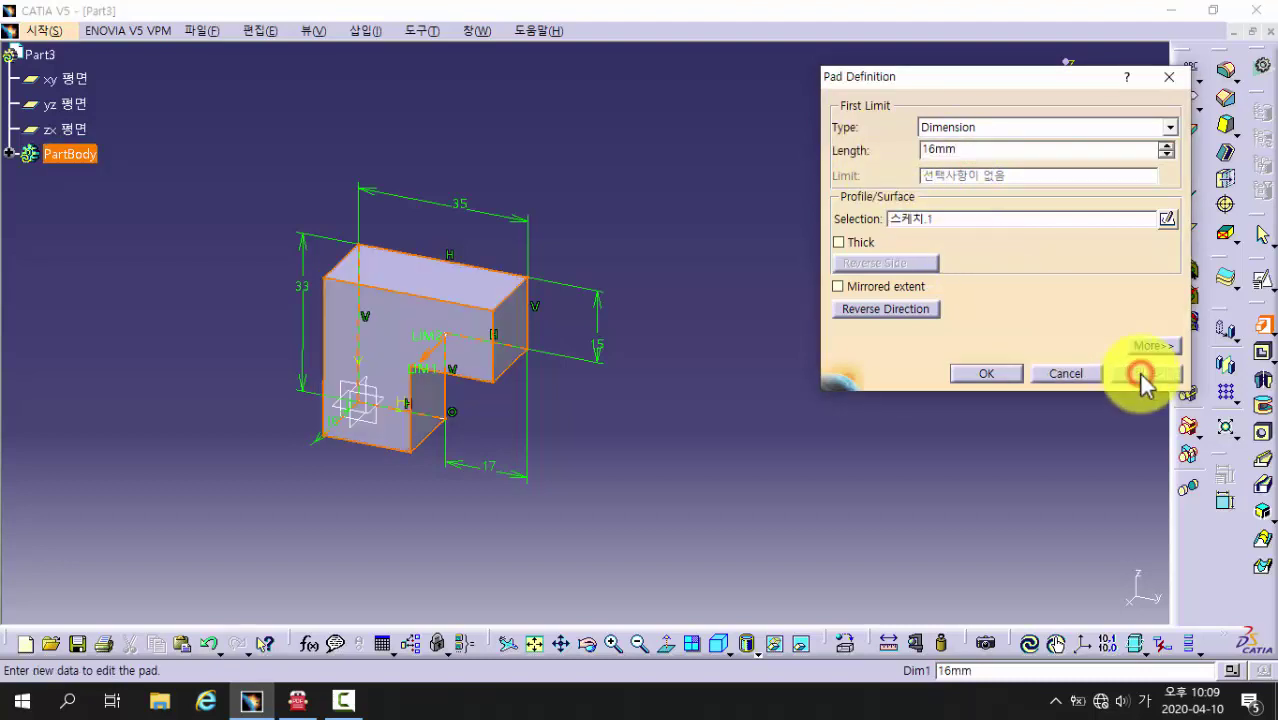
click(987, 372)
click(699, 465)
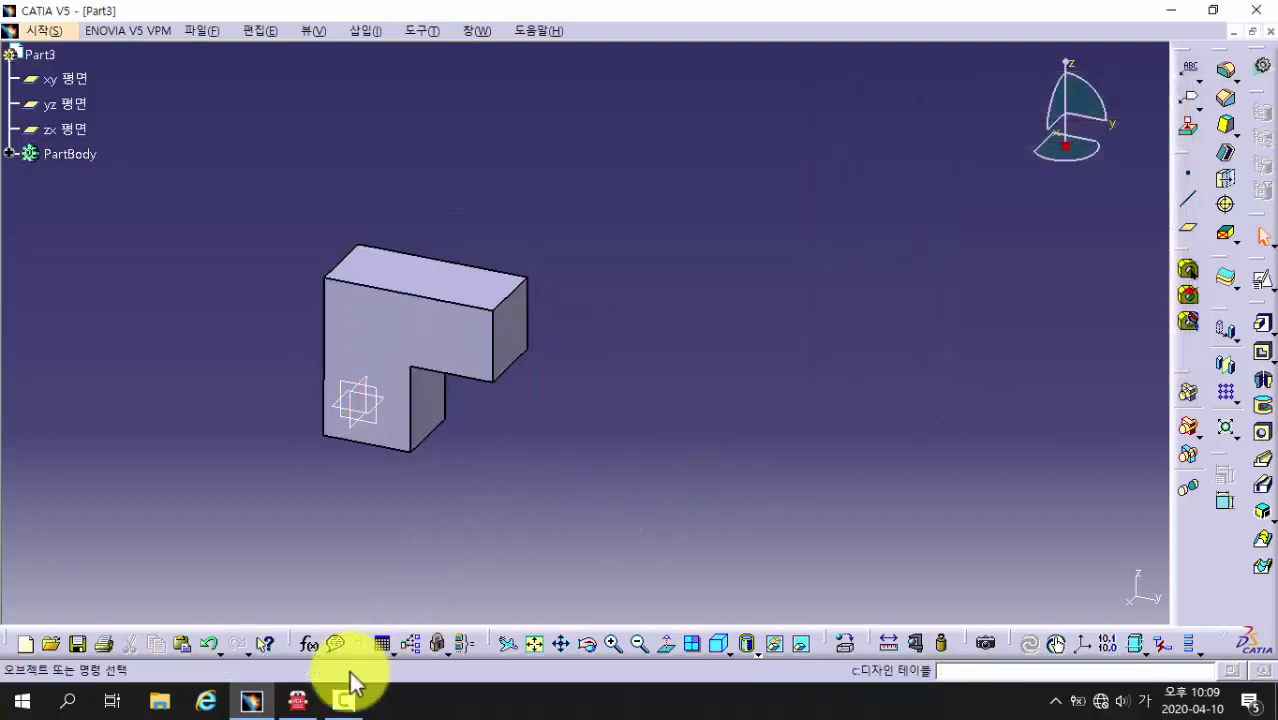
- Switch to the PDF parts drawing and examine the slider's outline dimensions and the size and position of its threaded hole
click(297, 700)
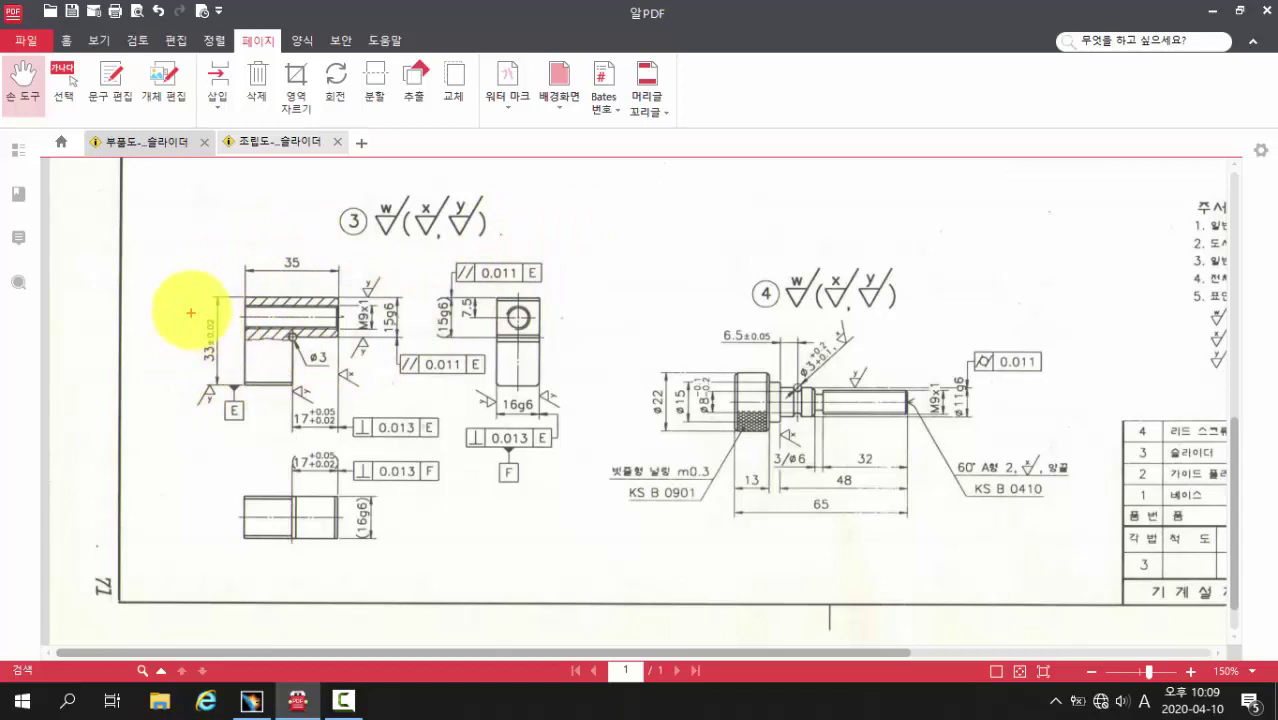
drag(191, 308, 221, 367)
drag(259, 248, 305, 270)
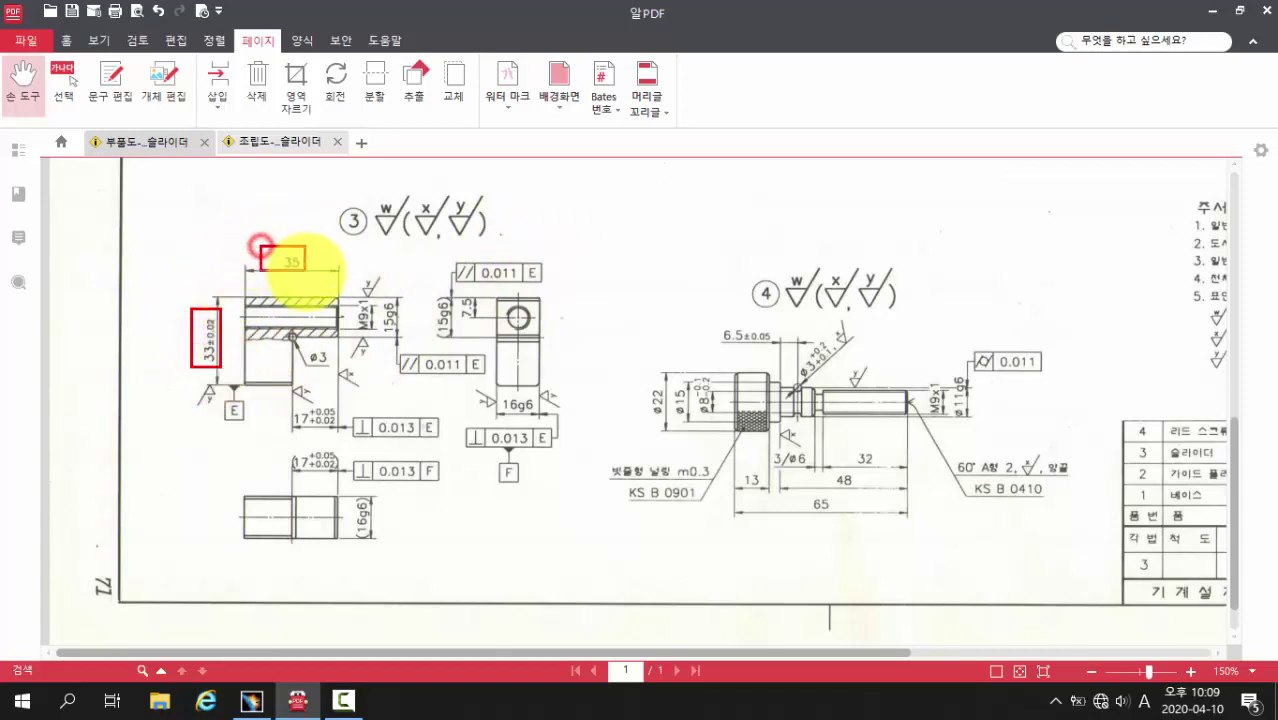
drag(377, 292, 404, 345)
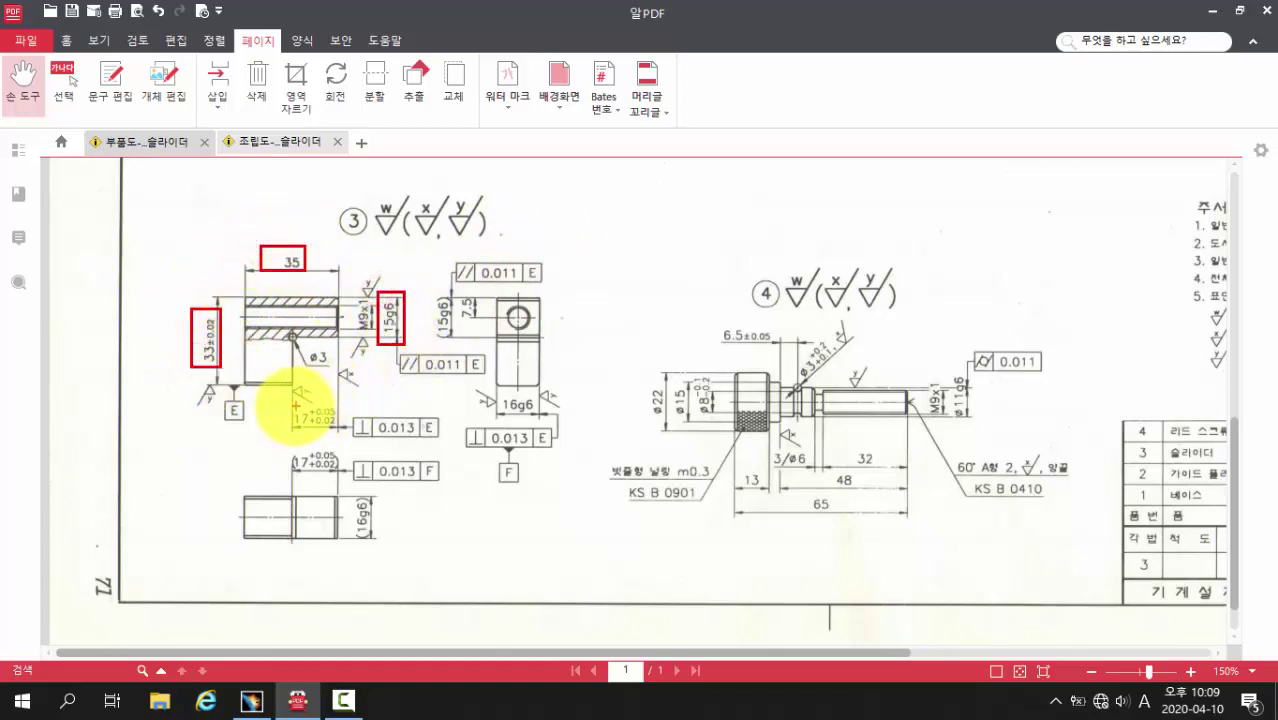
drag(291, 408, 337, 440)
drag(352, 491, 394, 553)
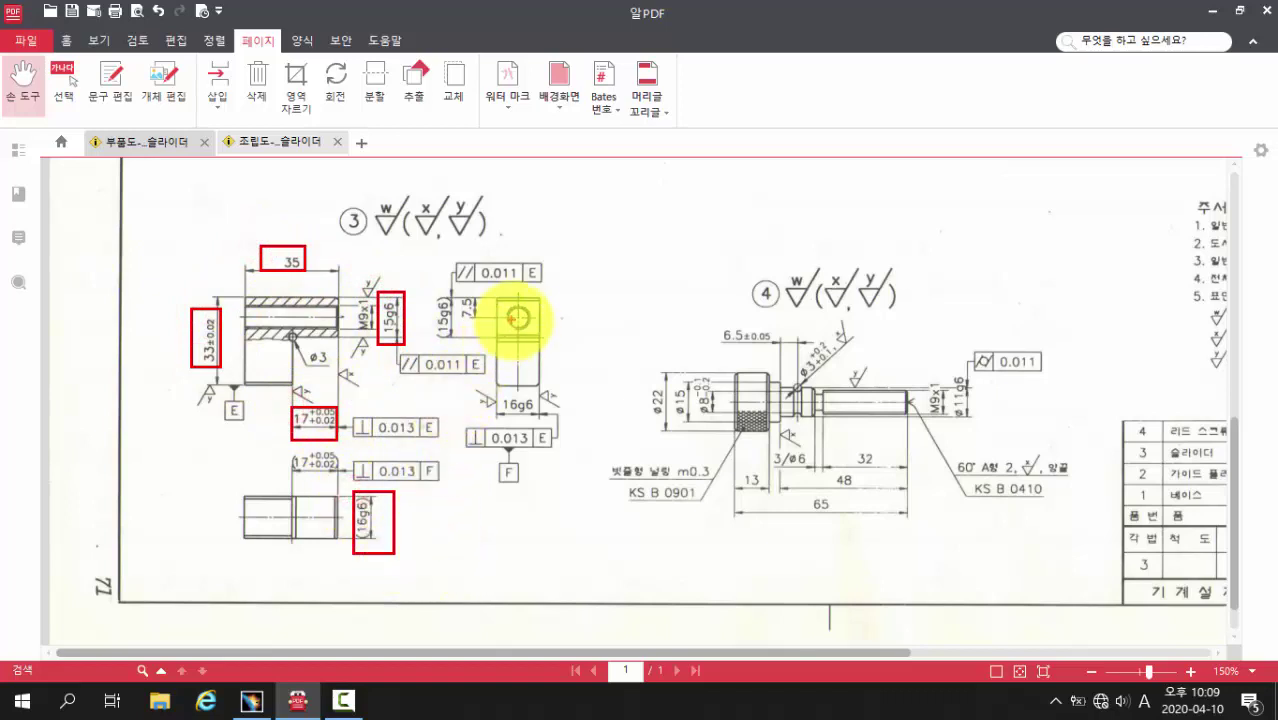
drag(517, 318, 515, 318)
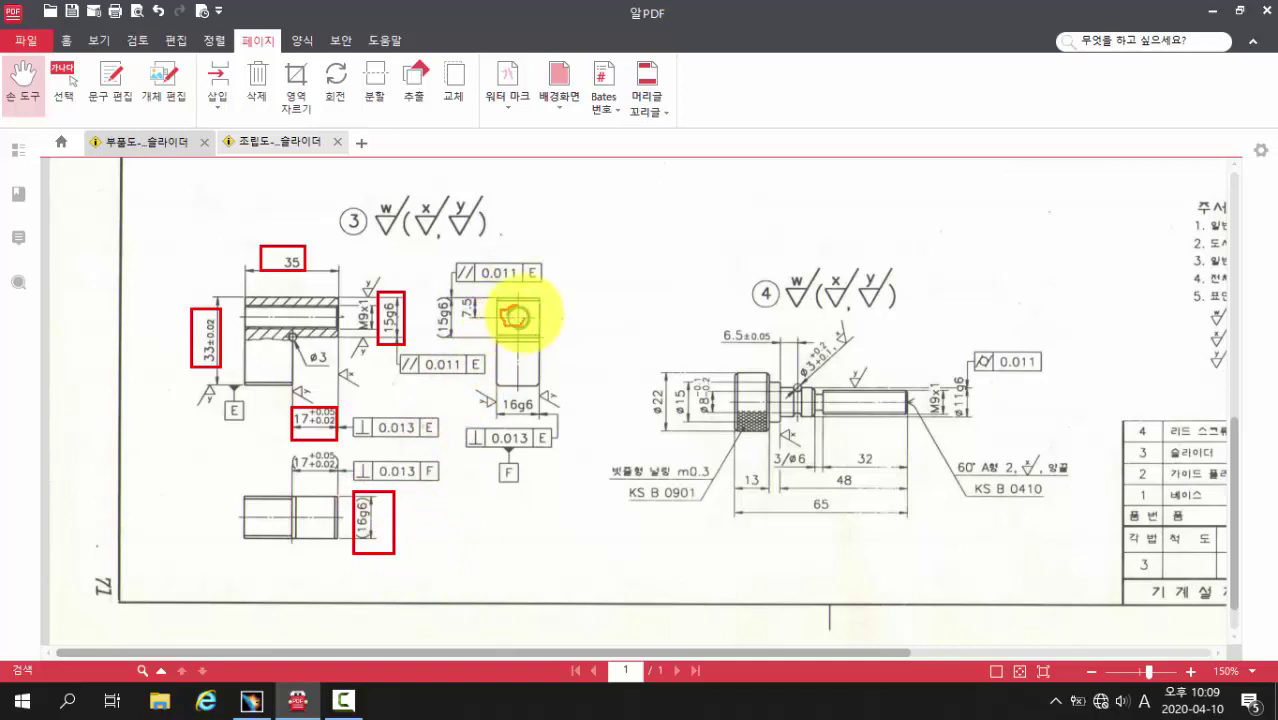
drag(449, 287, 478, 312)
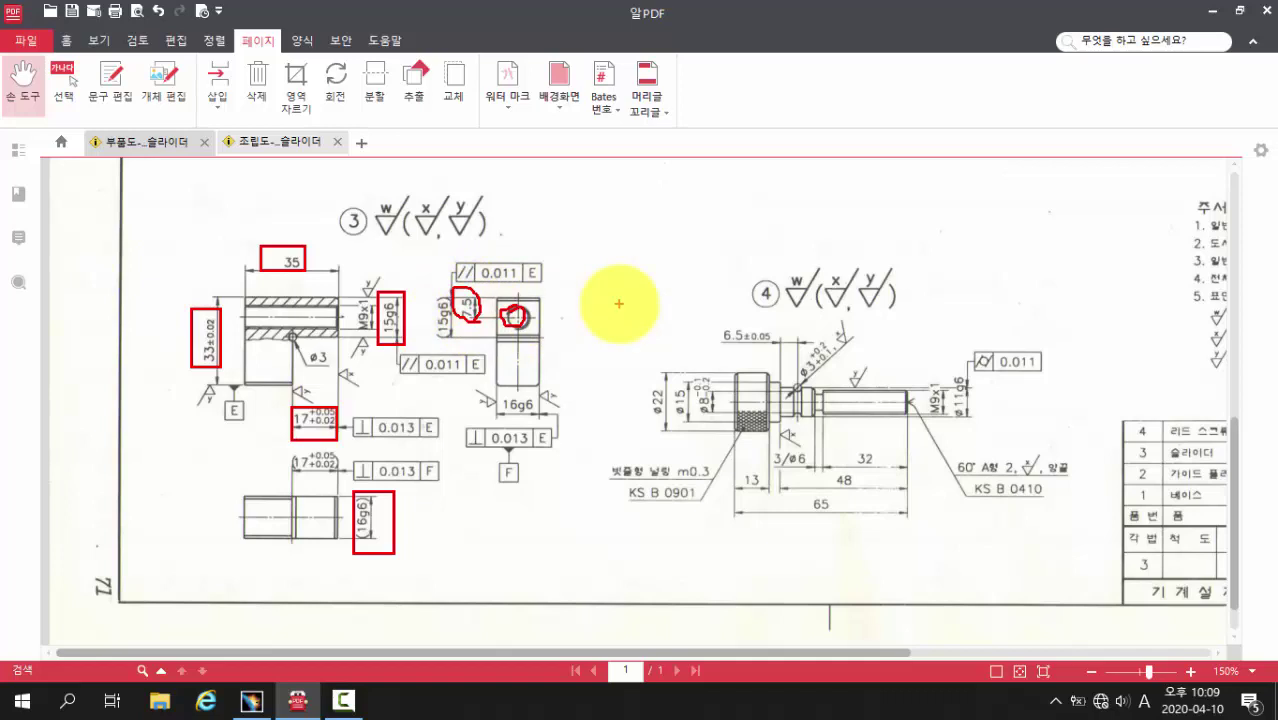
key(Escape)
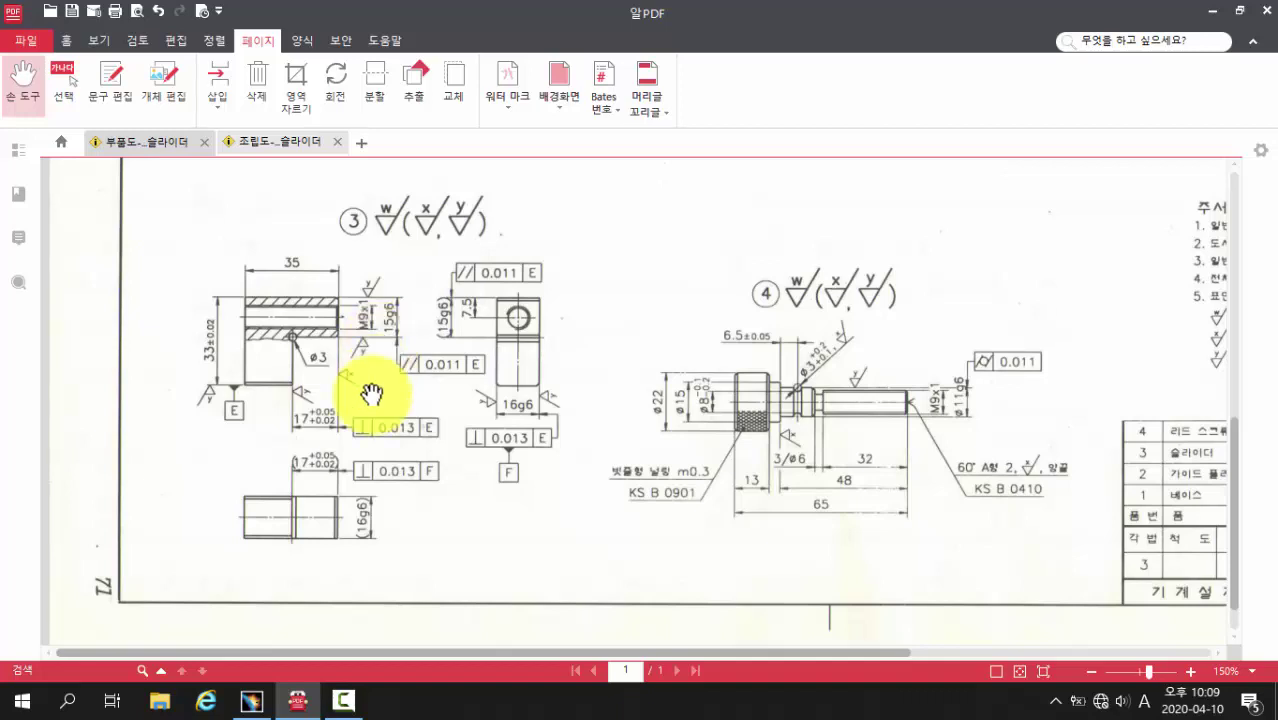
- Switch back to CATIA, start a hole on the end face of the L-shaped pad's arm and open its positioning sketch
click(253, 705)
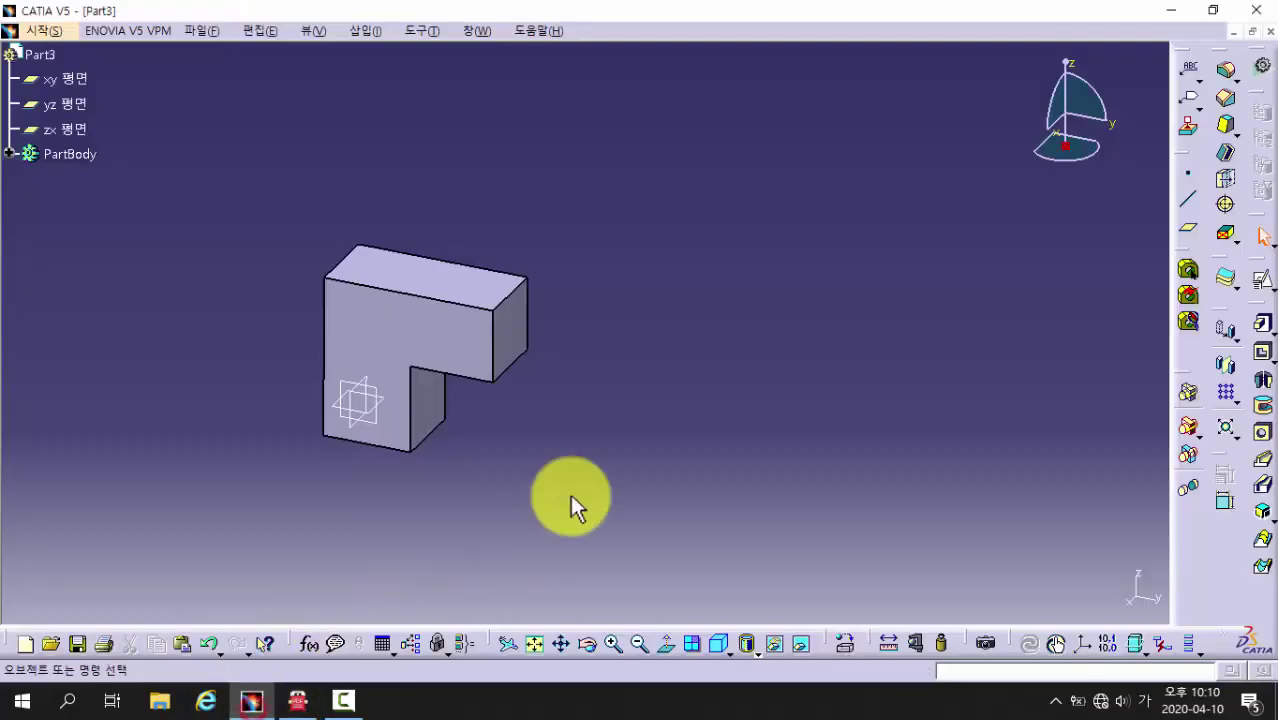
mouse_move(570, 508)
middle_down()
mouse_move(565, 400)
mouse_move(505, 391)
mouse_move(520, 336)
middle_up()
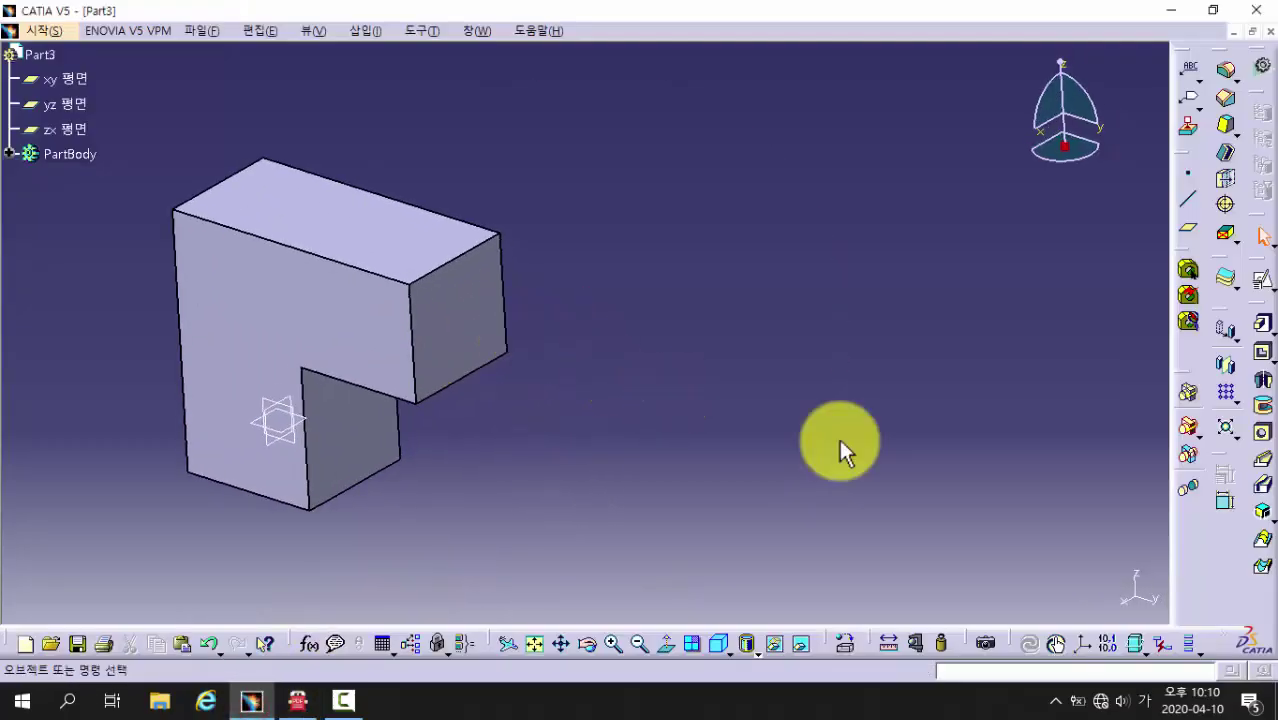
click(1263, 433)
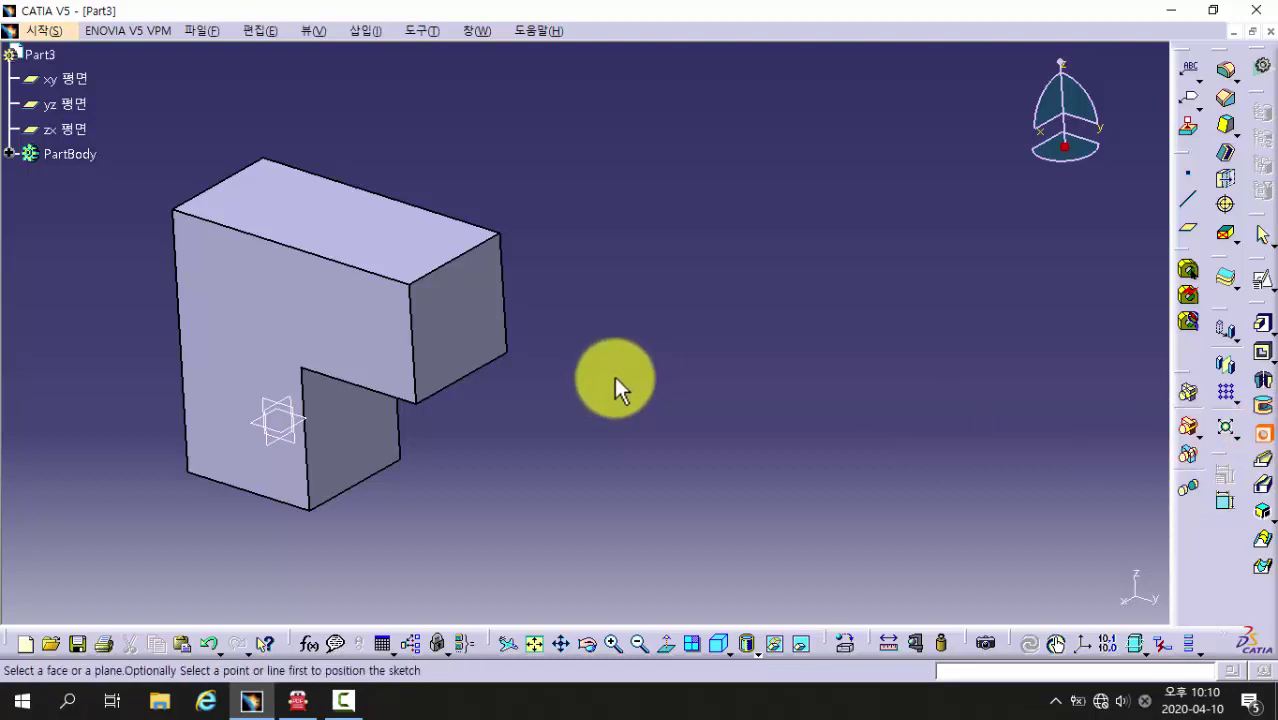
click(463, 316)
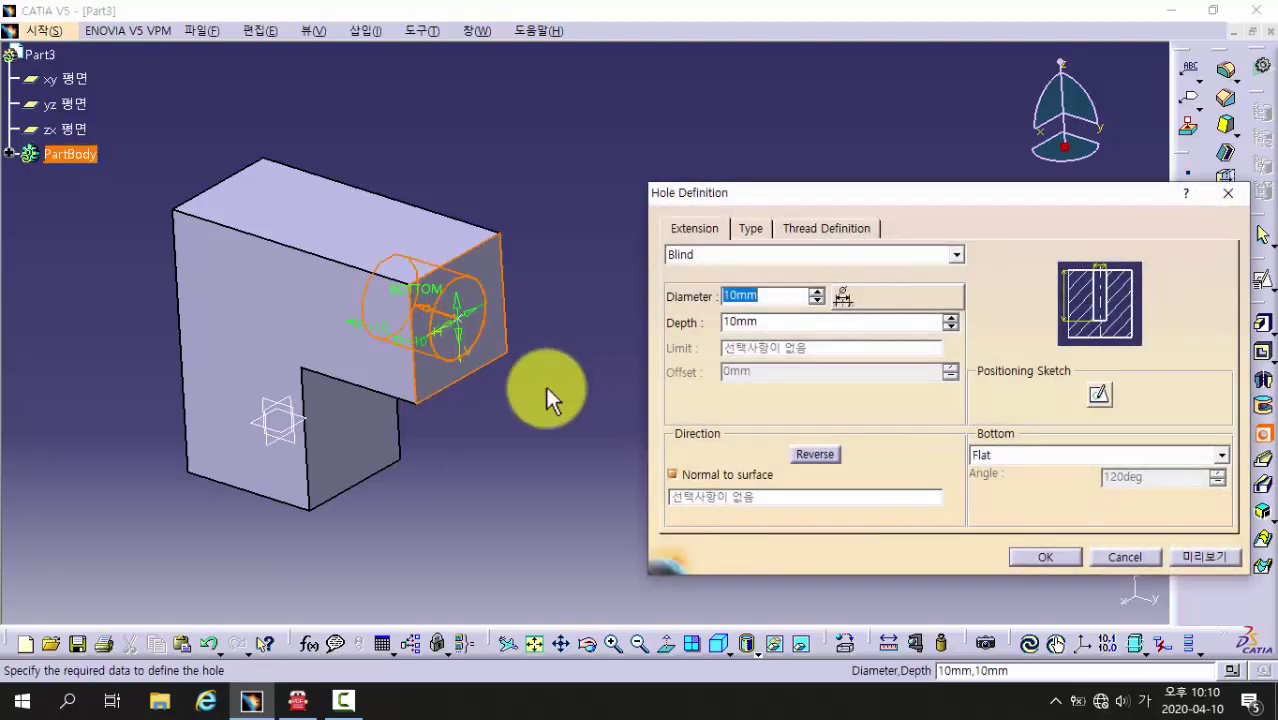
click(1098, 397)
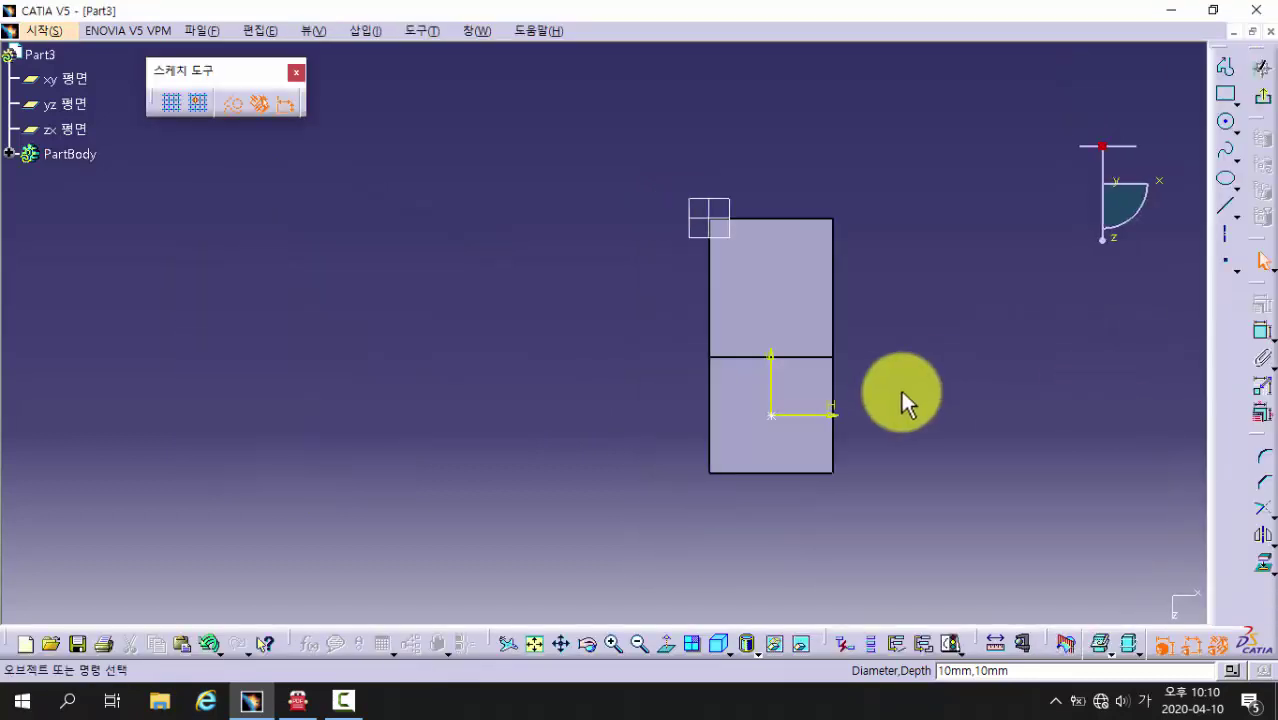
mouse_move(700, 356)
middle_down()
mouse_move(676, 351)
mouse_move(645, 508)
mouse_move(650, 310)
mouse_move(659, 531)
mouse_move(608, 471)
mouse_move(750, 386)
mouse_move(584, 330)
mouse_move(668, 371)
mouse_move(528, 434)
mouse_move(542, 399)
middle_up()
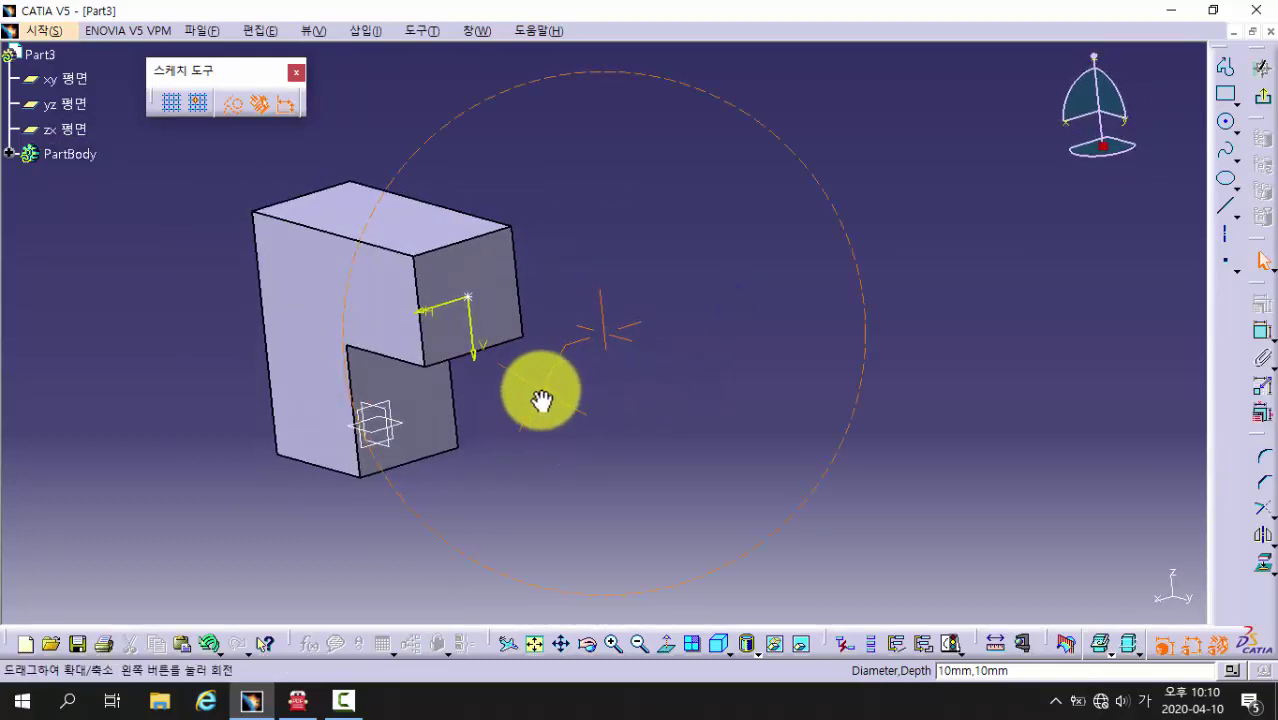
middle_drag(760, 390, 782, 374)
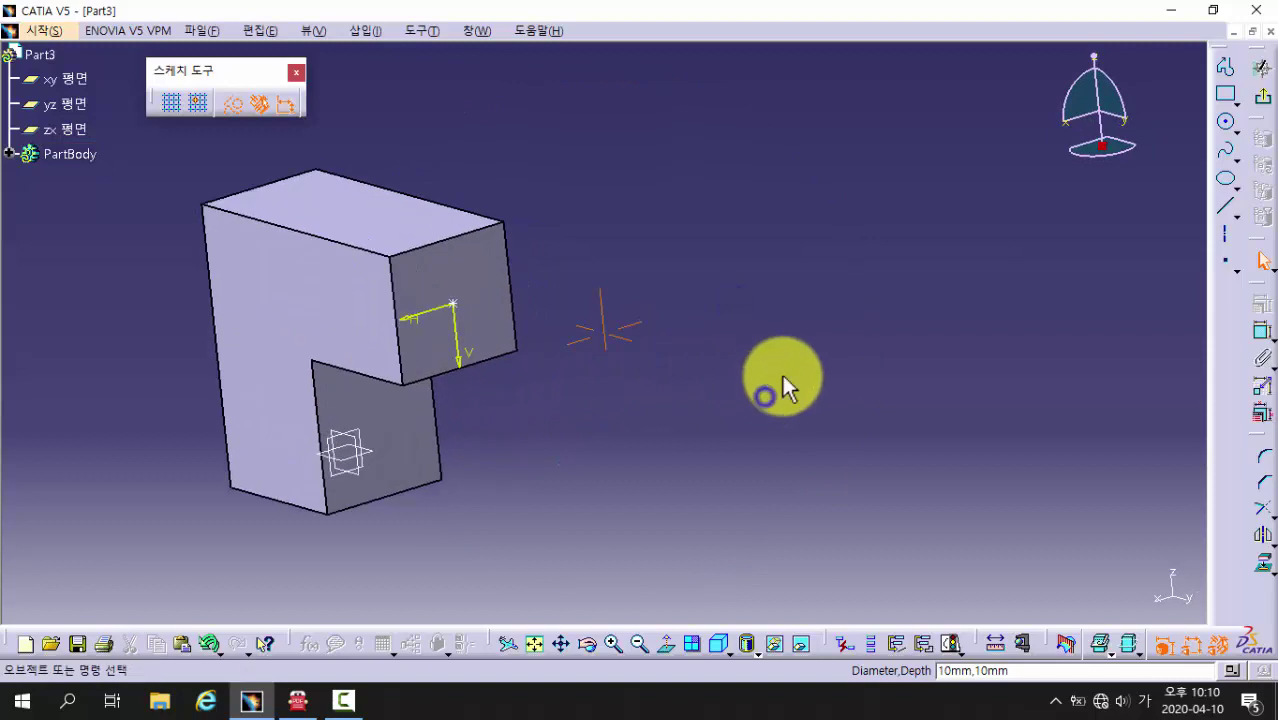
- Constrain the hole's centre point 7.5 mm from the upper edge of the arm's end face
click(1261, 335)
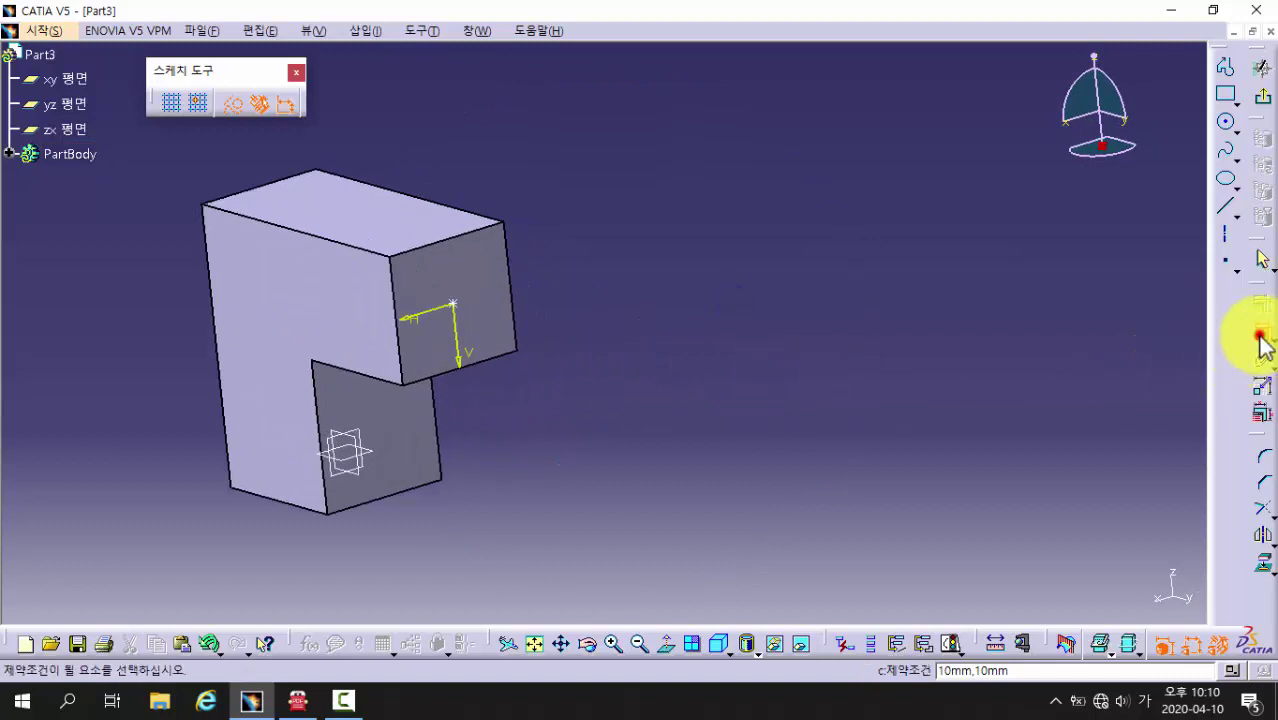
click(452, 238)
click(453, 303)
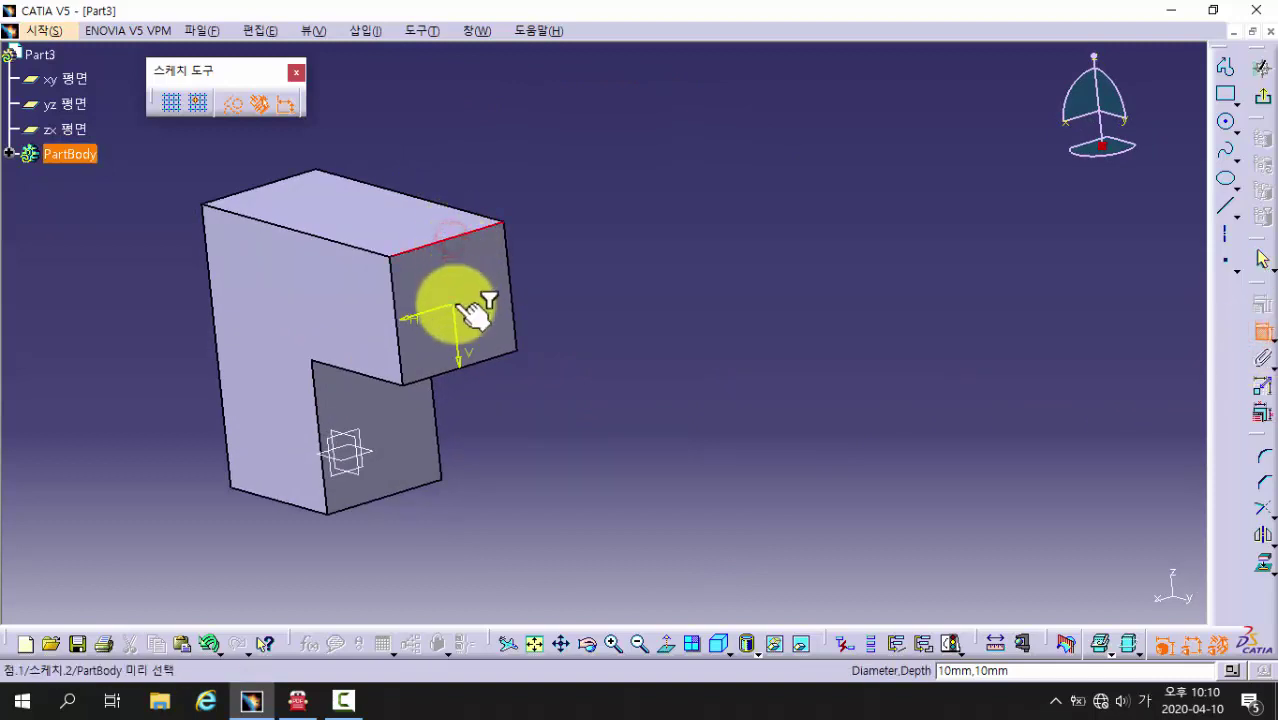
click(542, 250)
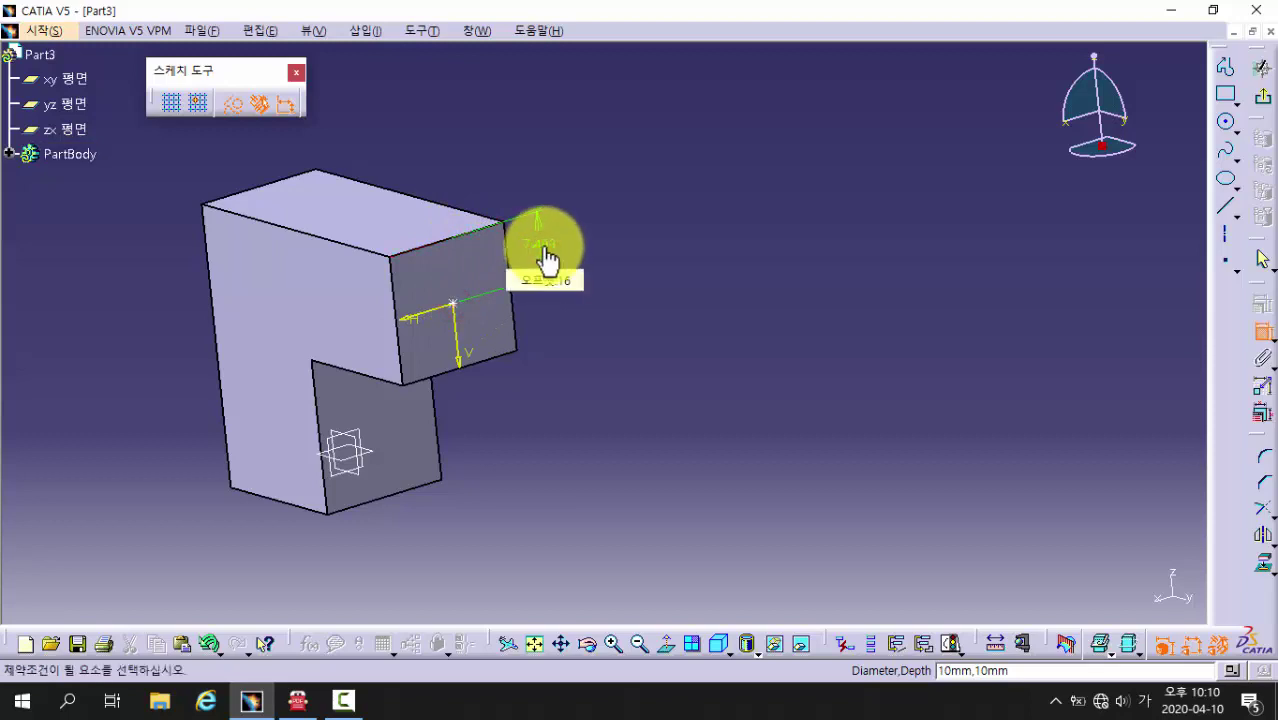
double_click(542, 248)
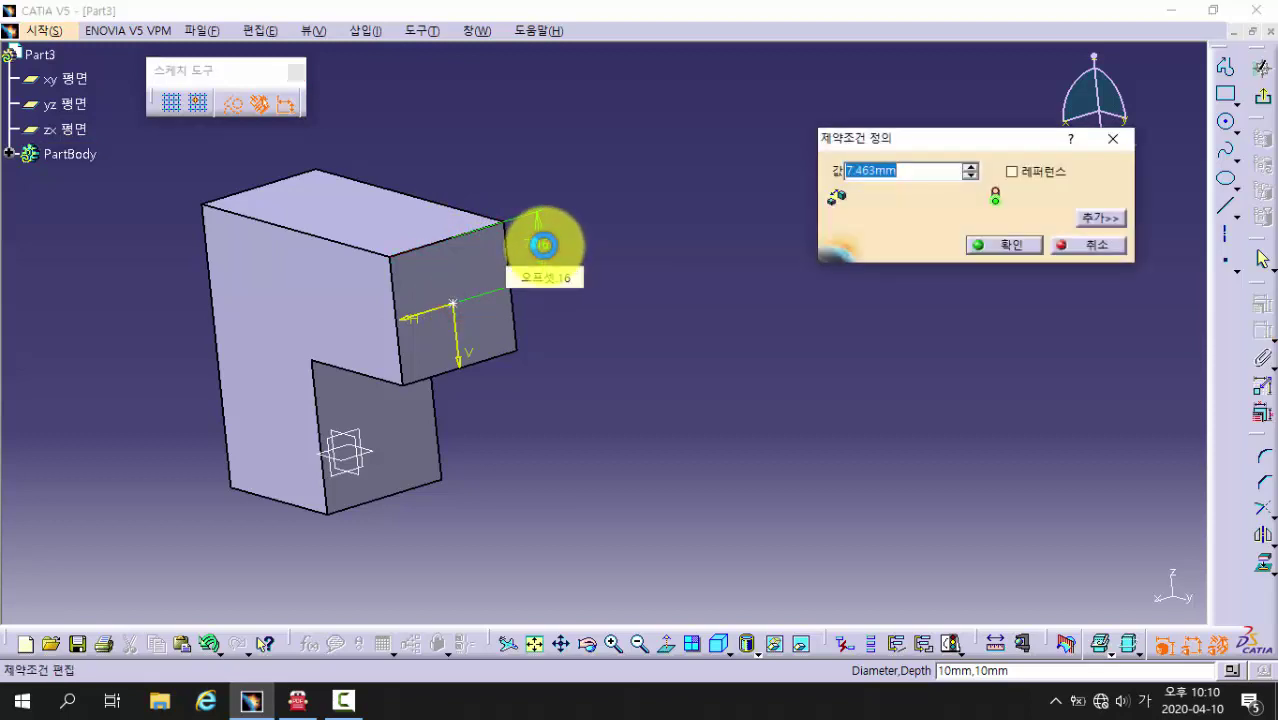
text(75)
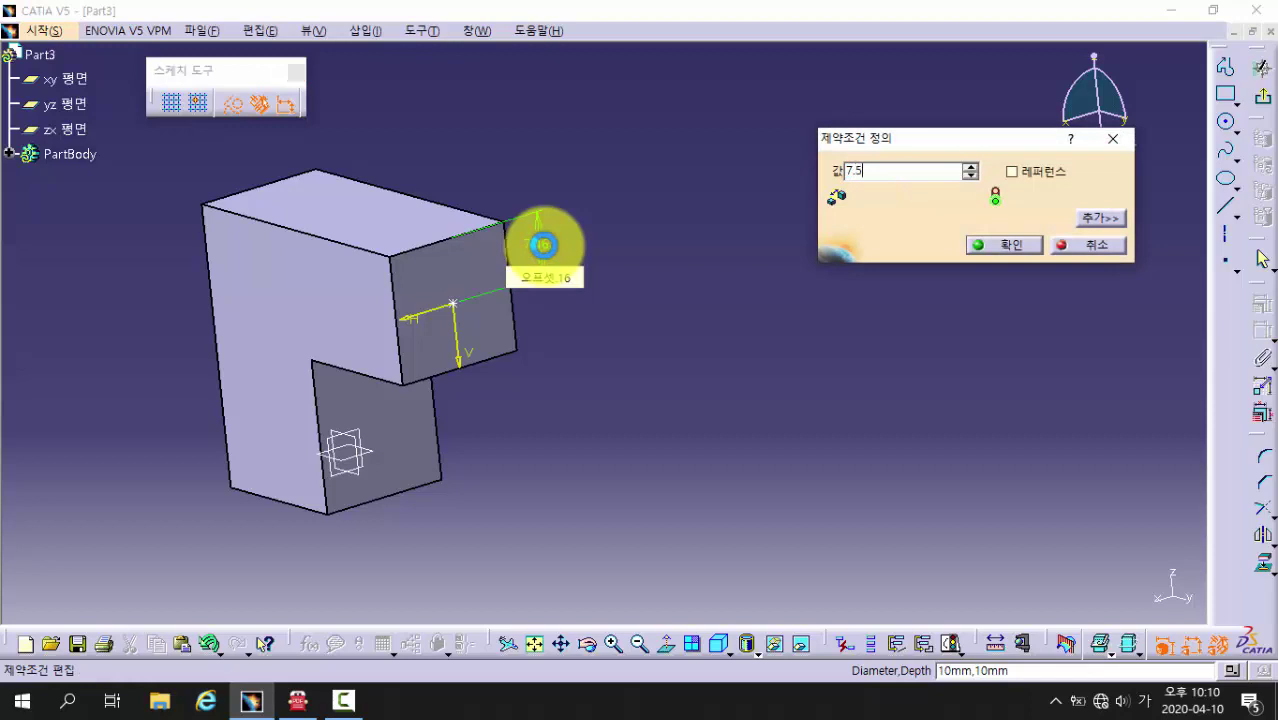
key(Return)
- Constrain the hole's centre point 8 mm from the side edge of the end face and leave the positioning sketch
click(515, 306)
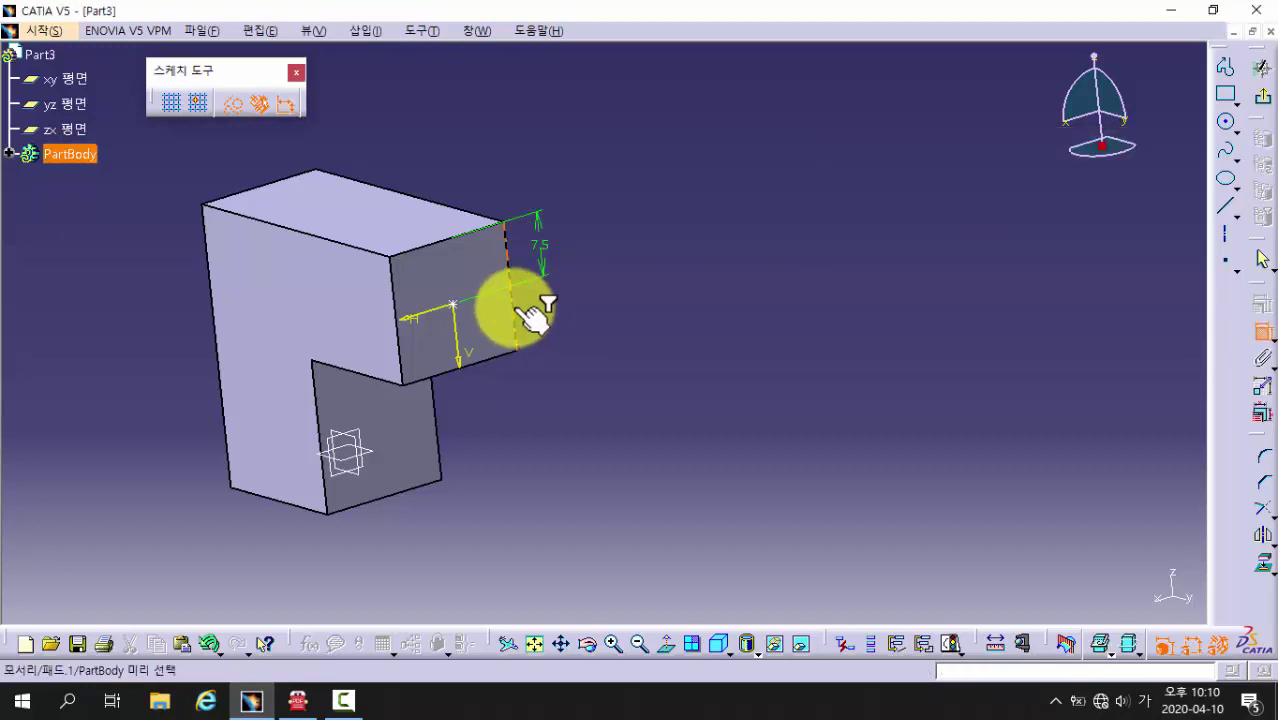
click(452, 306)
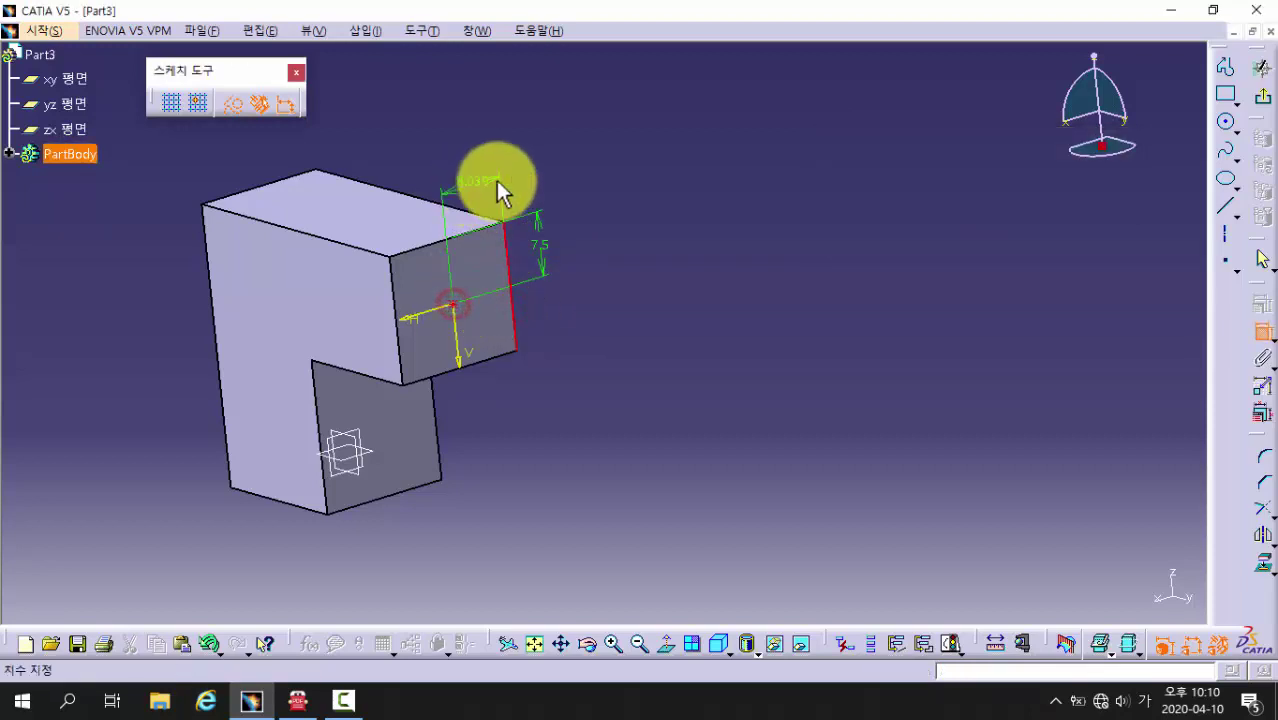
click(536, 154)
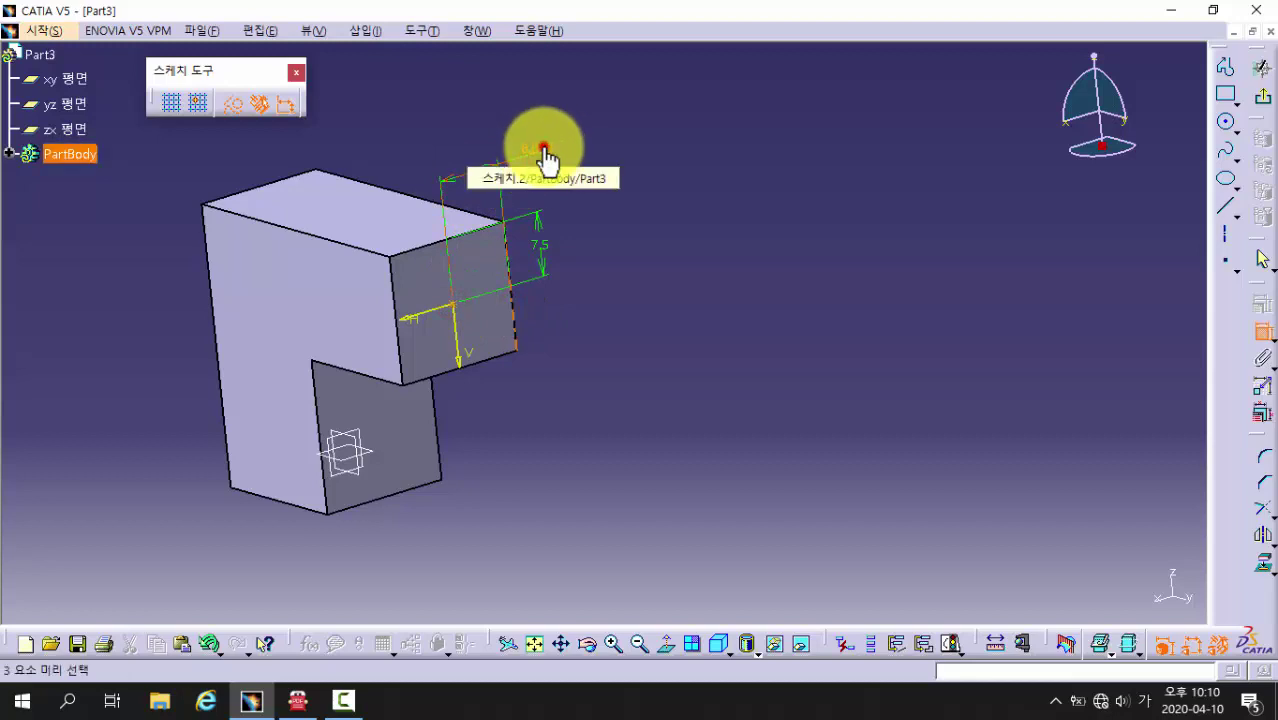
double_click(543, 147)
text(8)
key(Return)
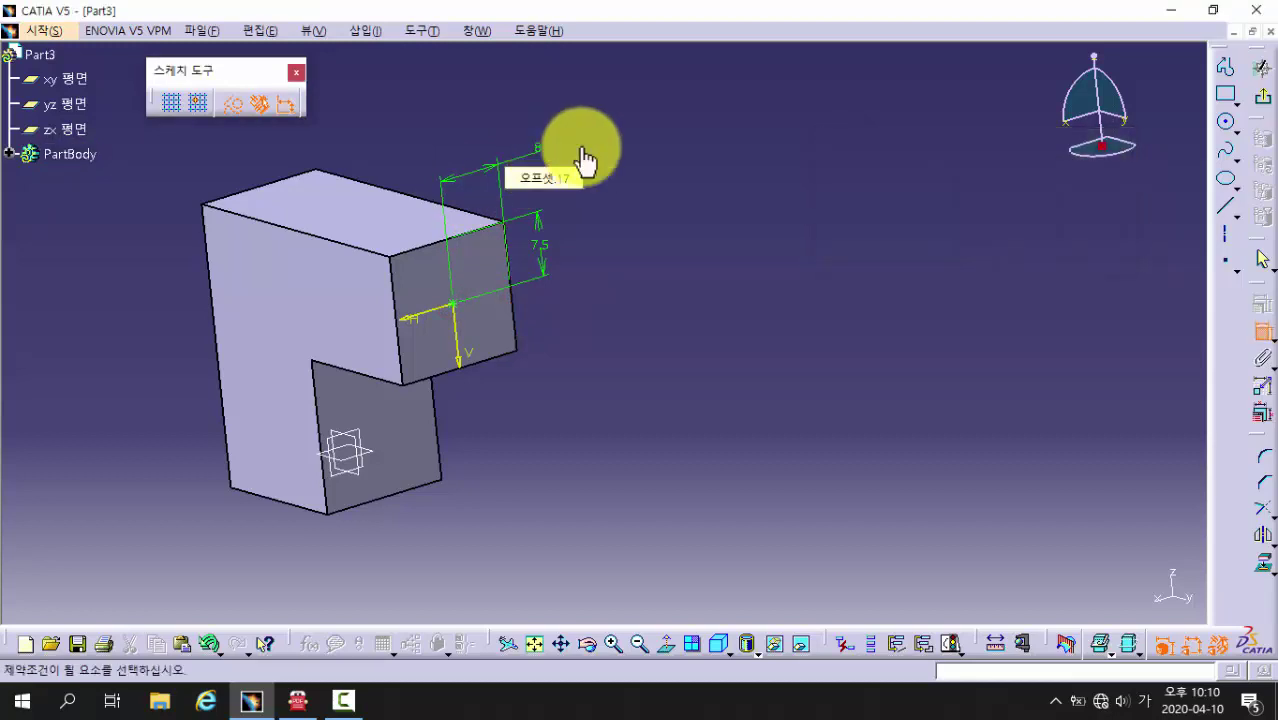
middle_drag(625, 379, 590, 384)
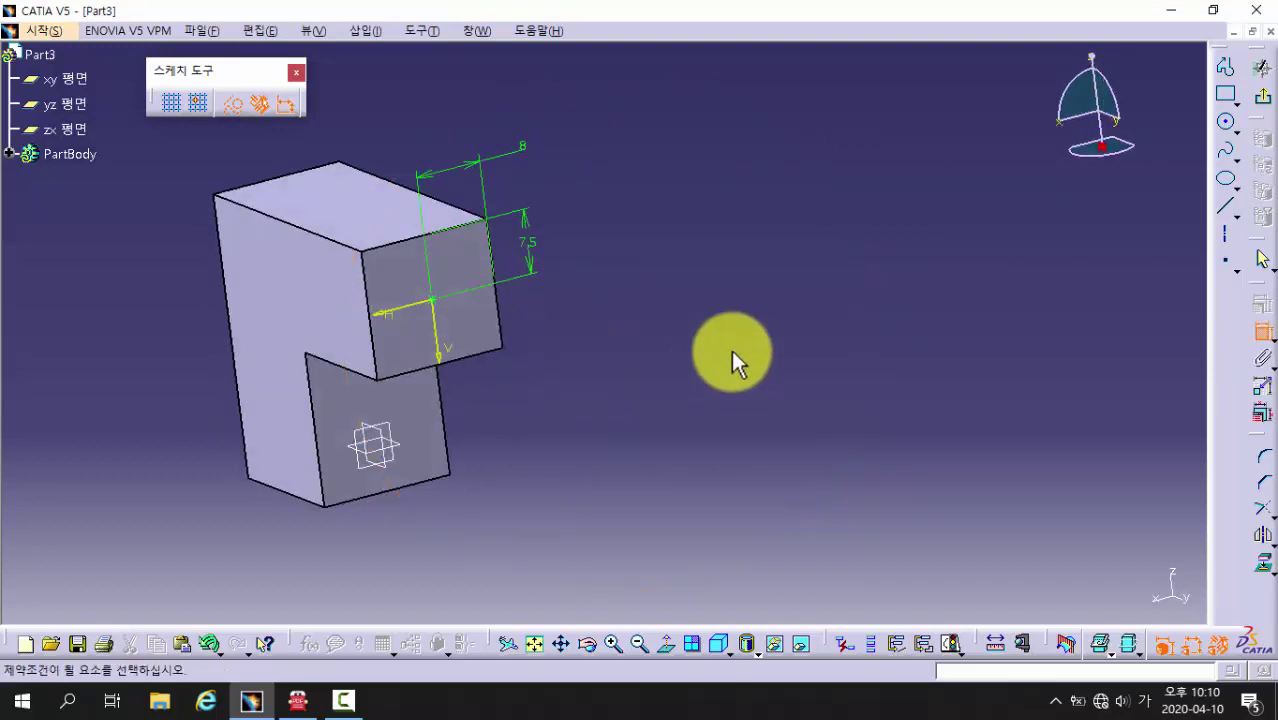
click(1260, 100)
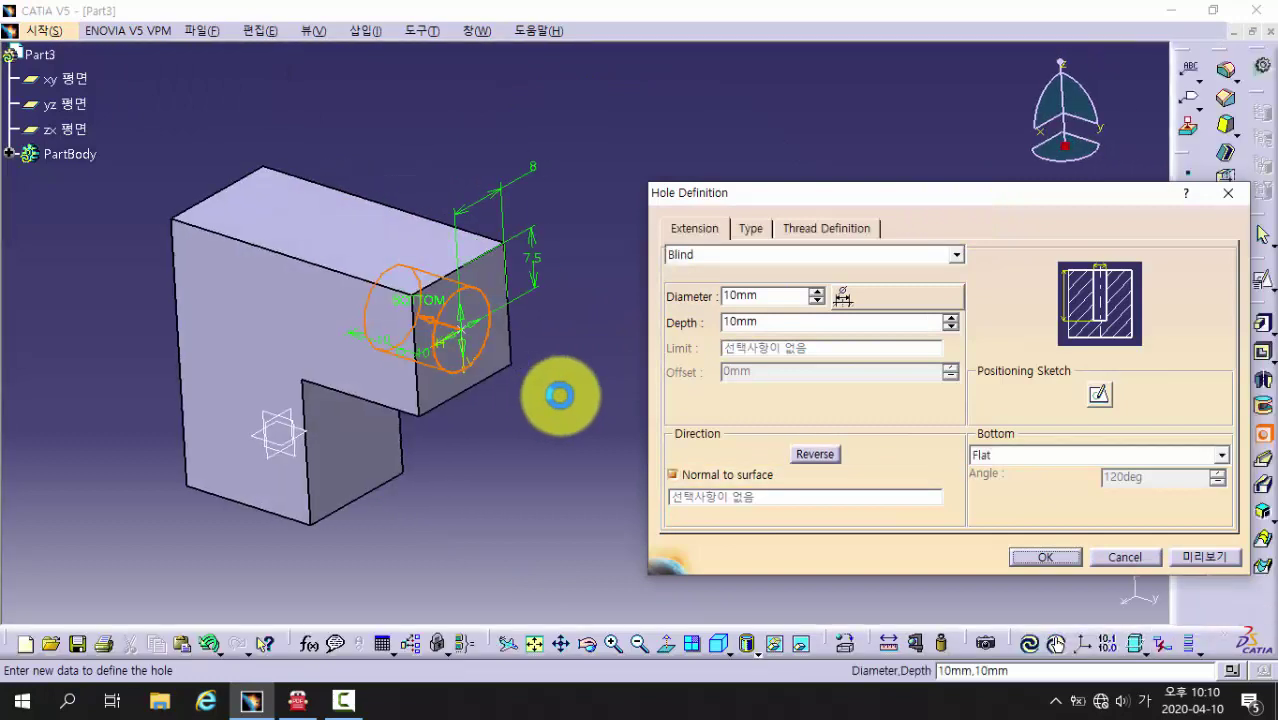
- Make the hole threaded with the Metric Thin Pitch standard and accept the standard's default diameter
click(806, 229)
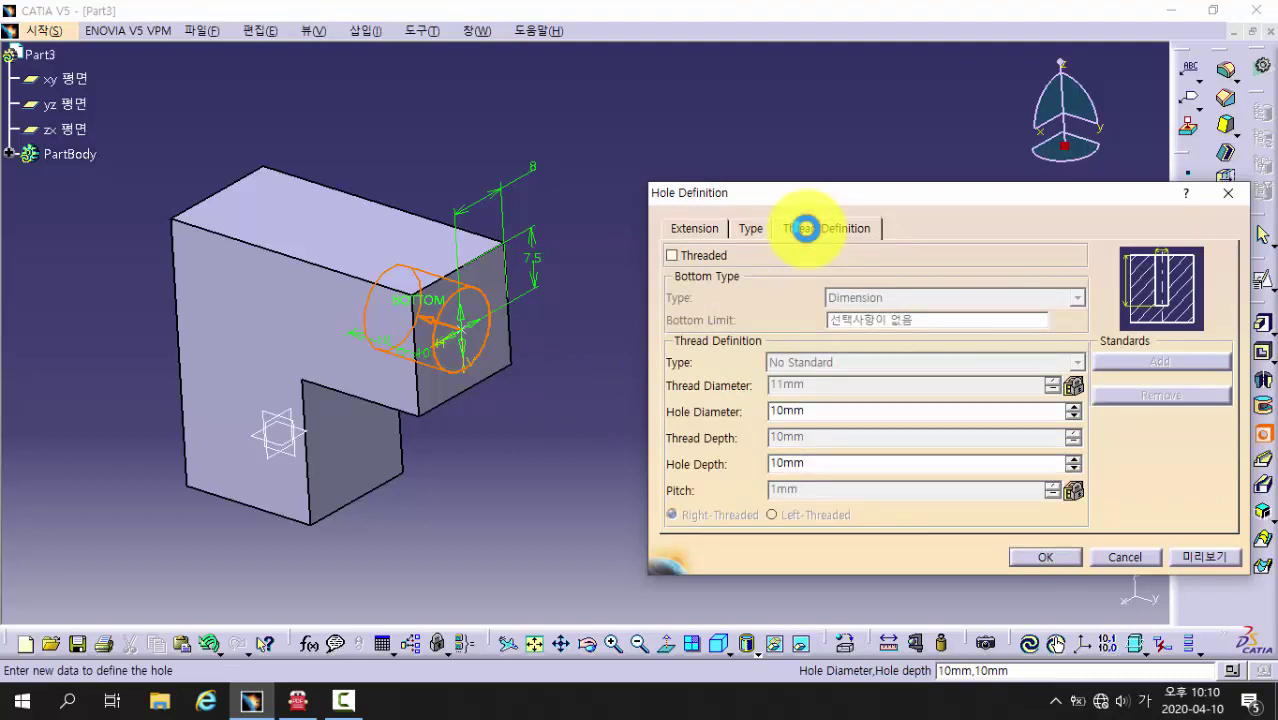
click(671, 257)
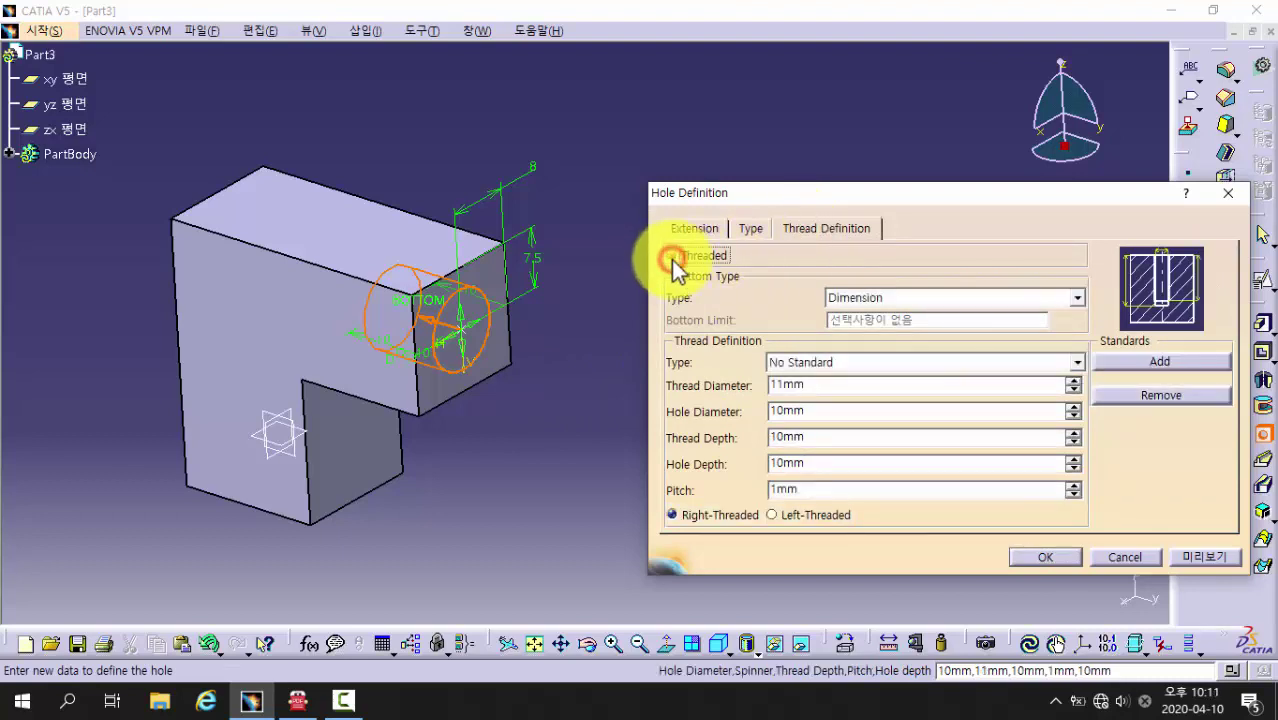
click(803, 364)
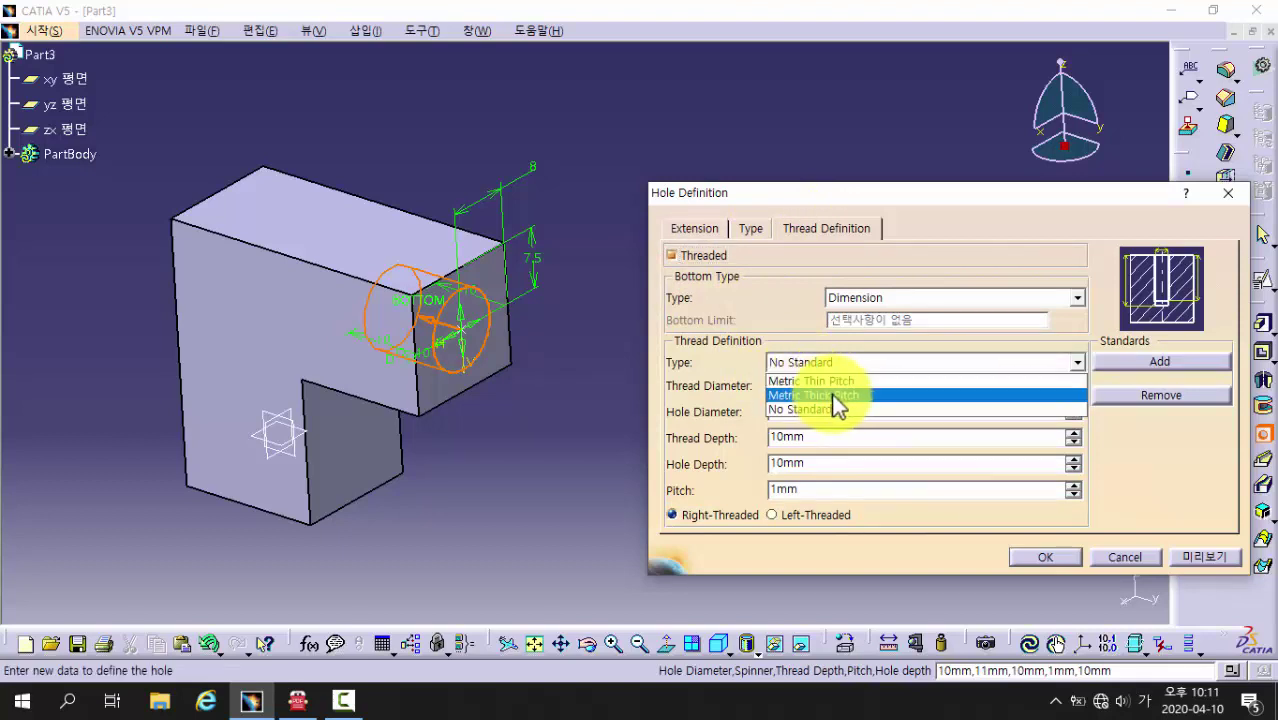
click(833, 382)
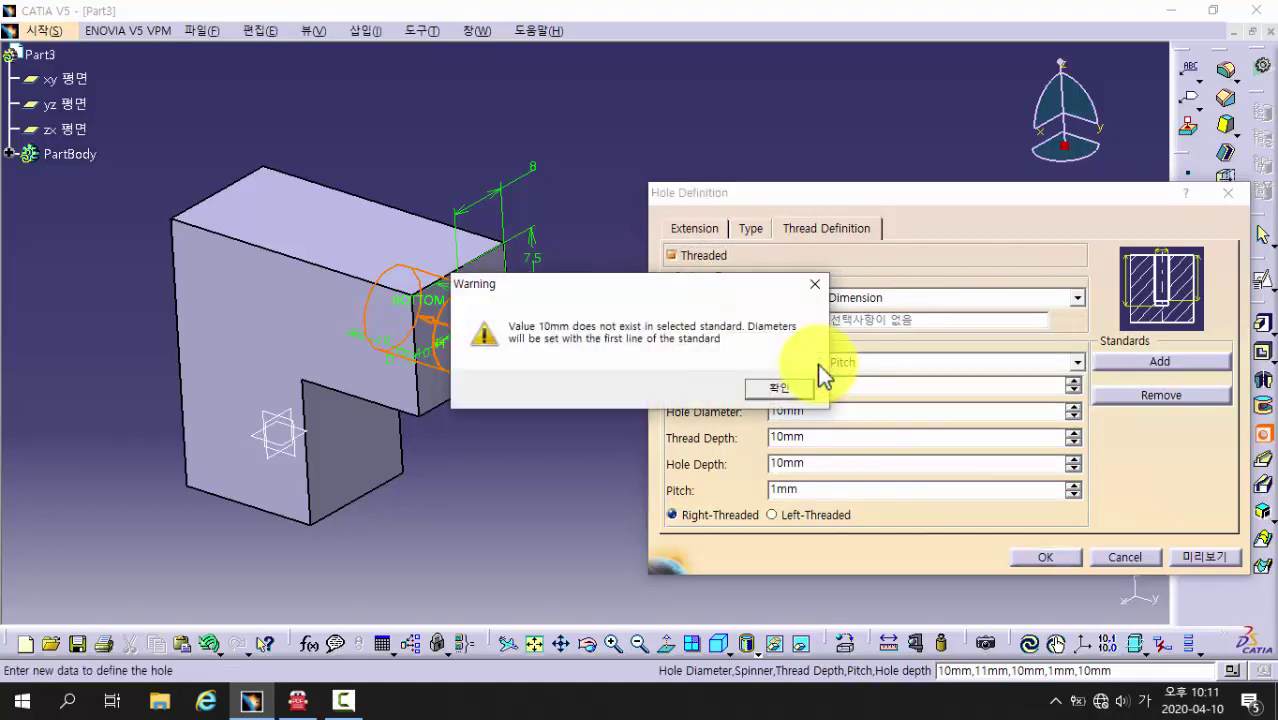
click(779, 389)
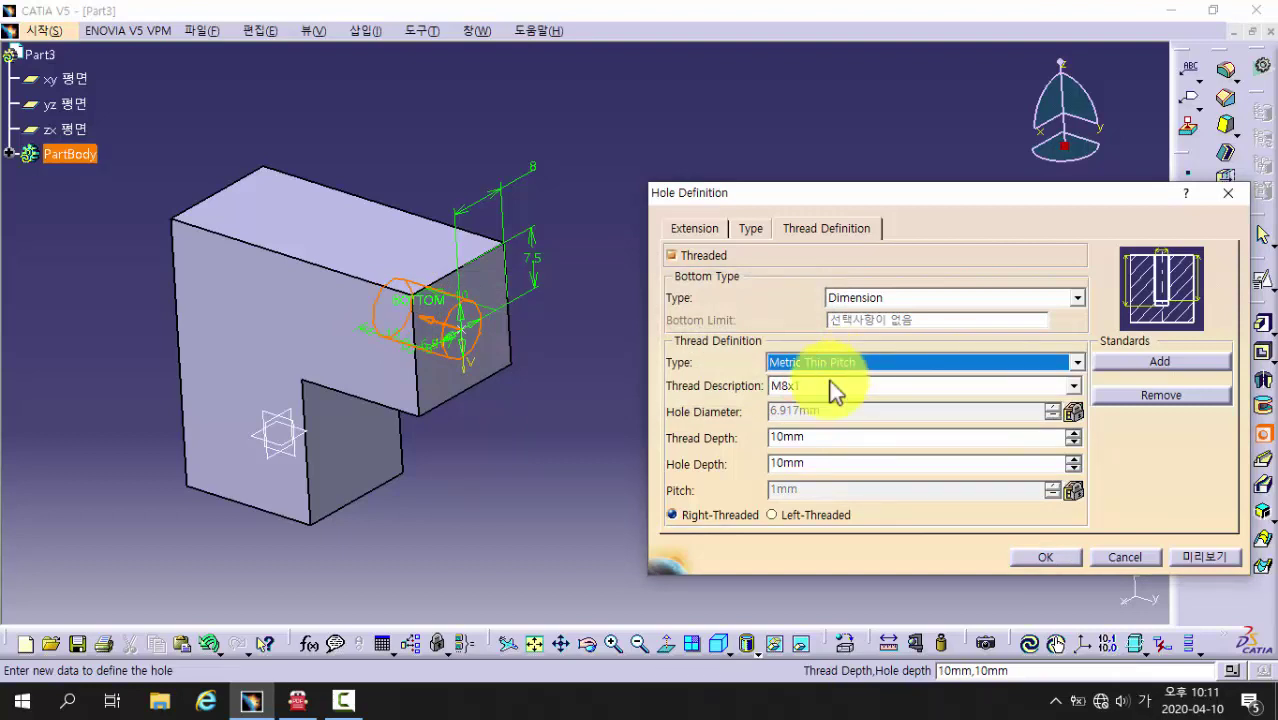
- Check the thread sizes offered by Metric Thick Pitch and return the thread type to Metric Thin Pitch
click(828, 371)
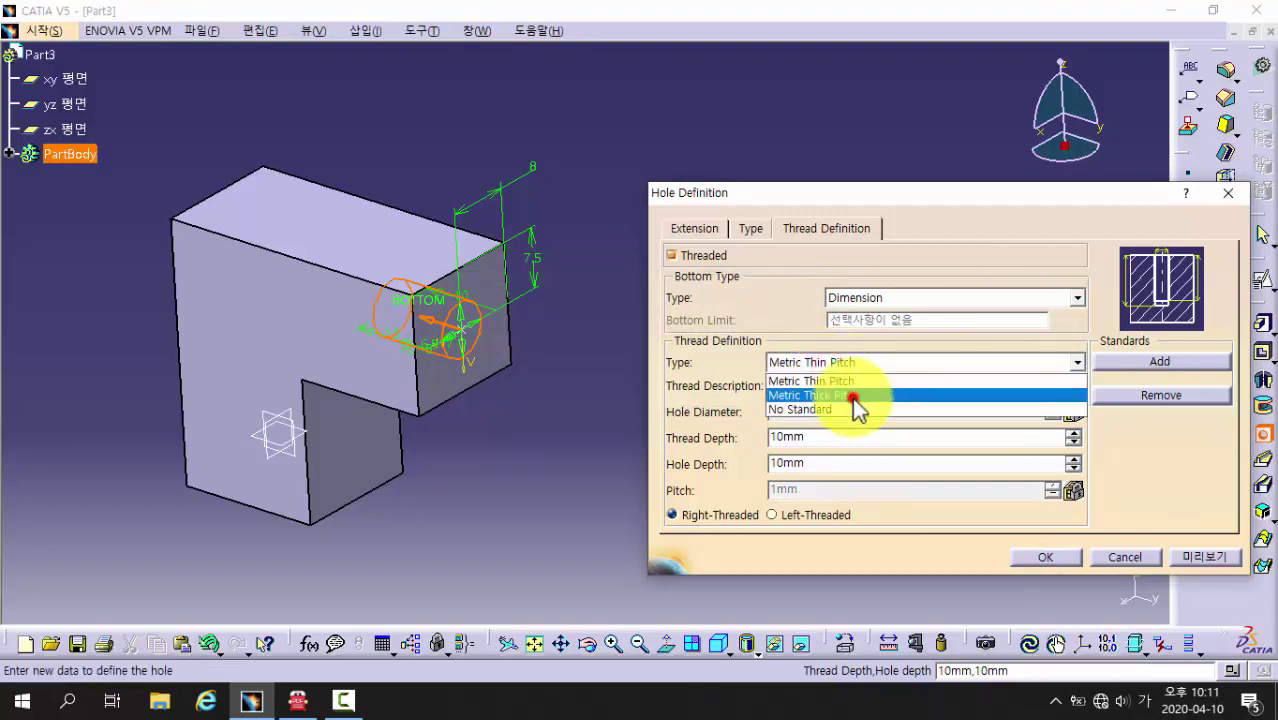
click(850, 395)
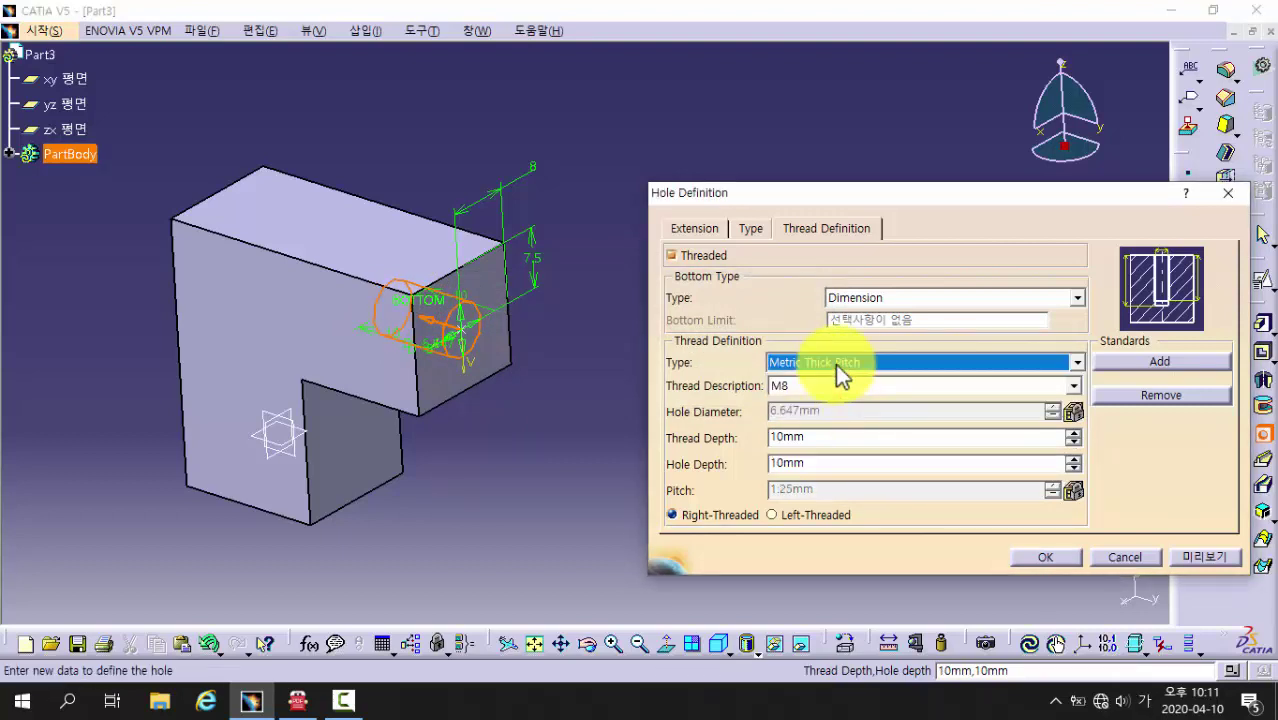
click(806, 390)
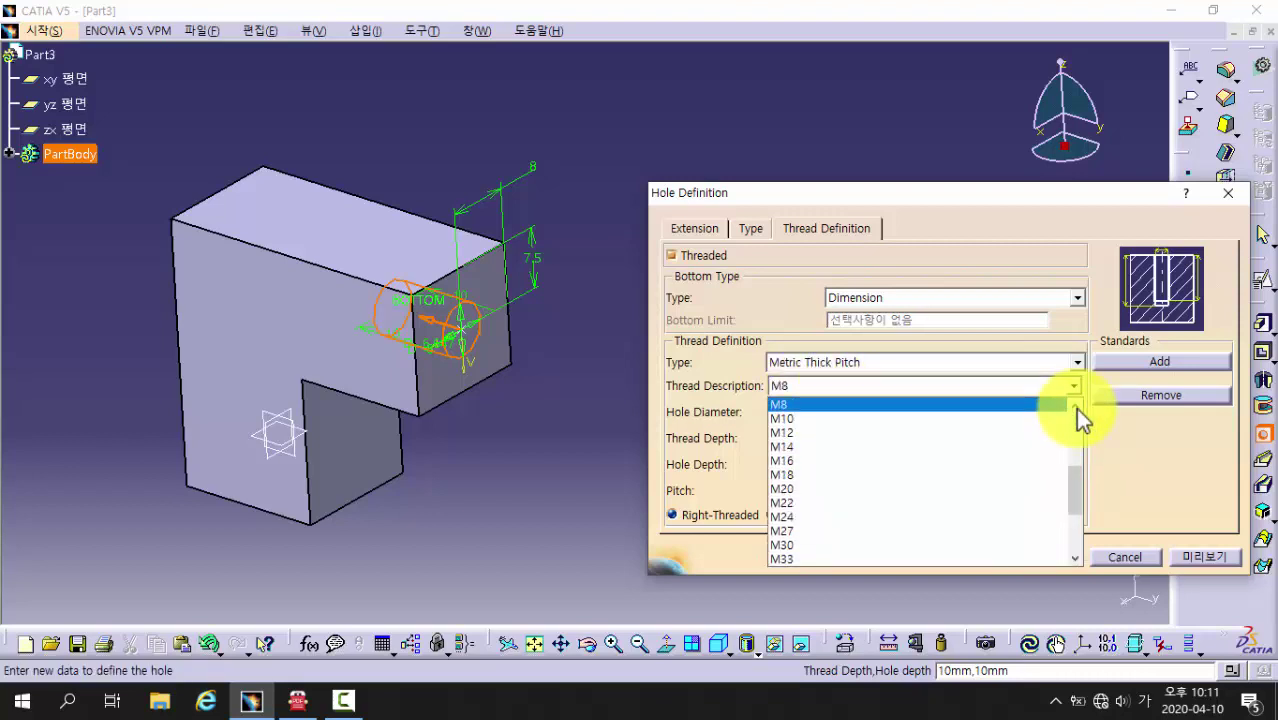
click(870, 361)
click(869, 380)
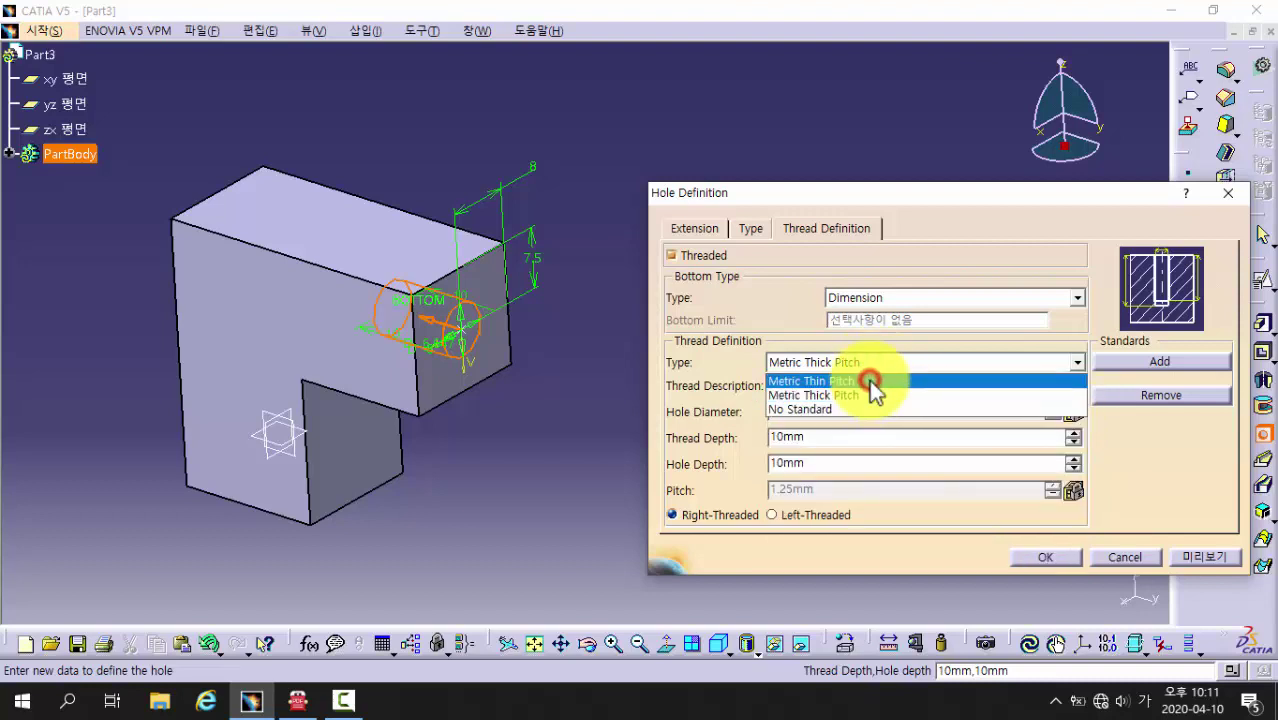
- Set the hole's thread description to M10x1
click(831, 385)
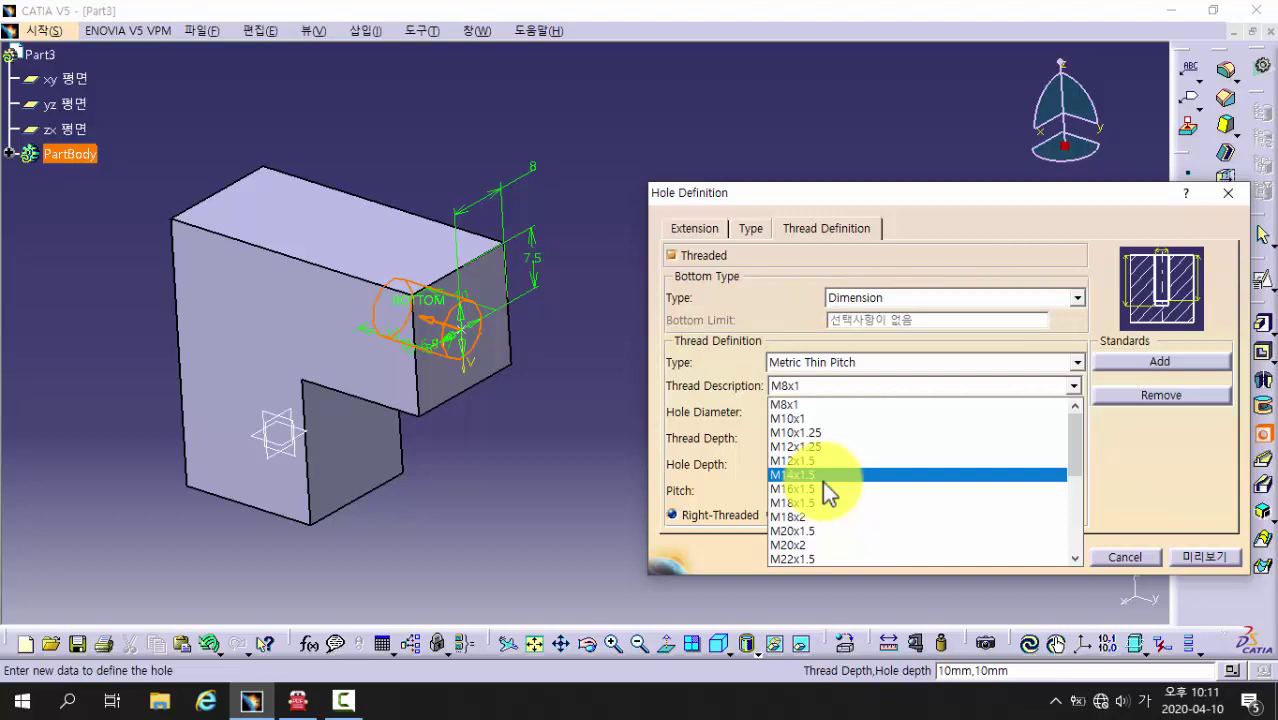
click(807, 420)
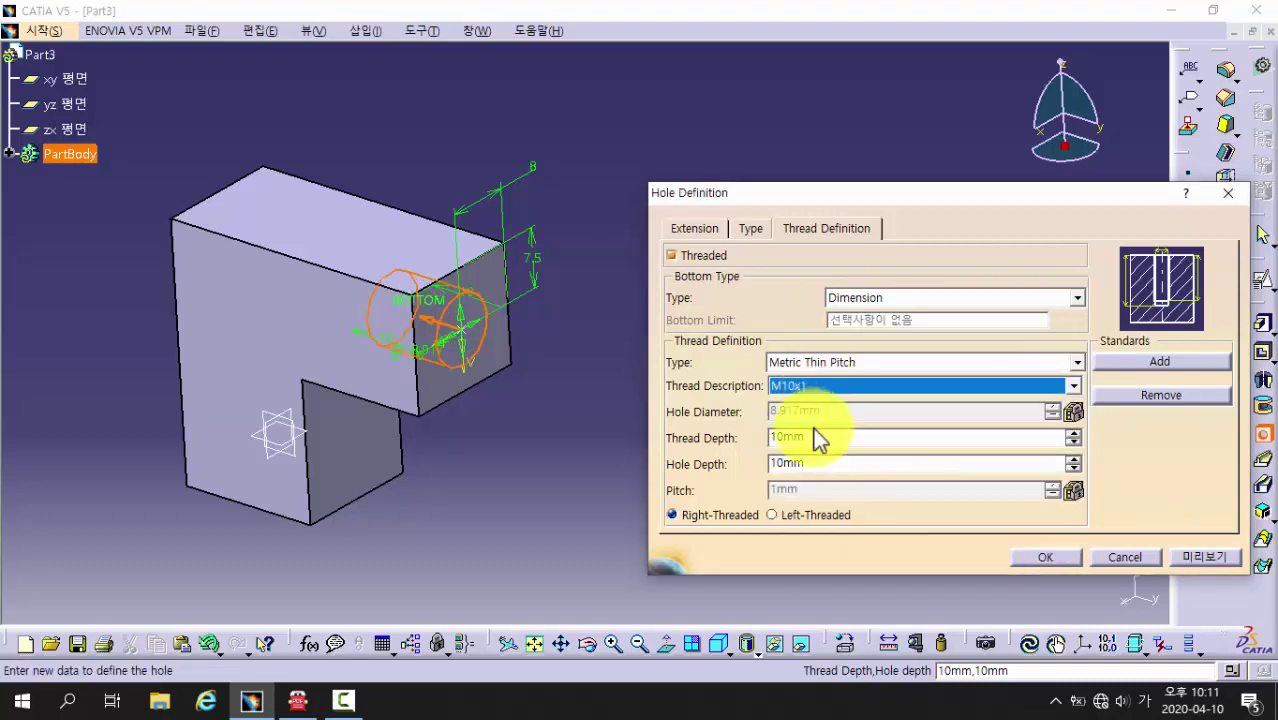
click(815, 438)
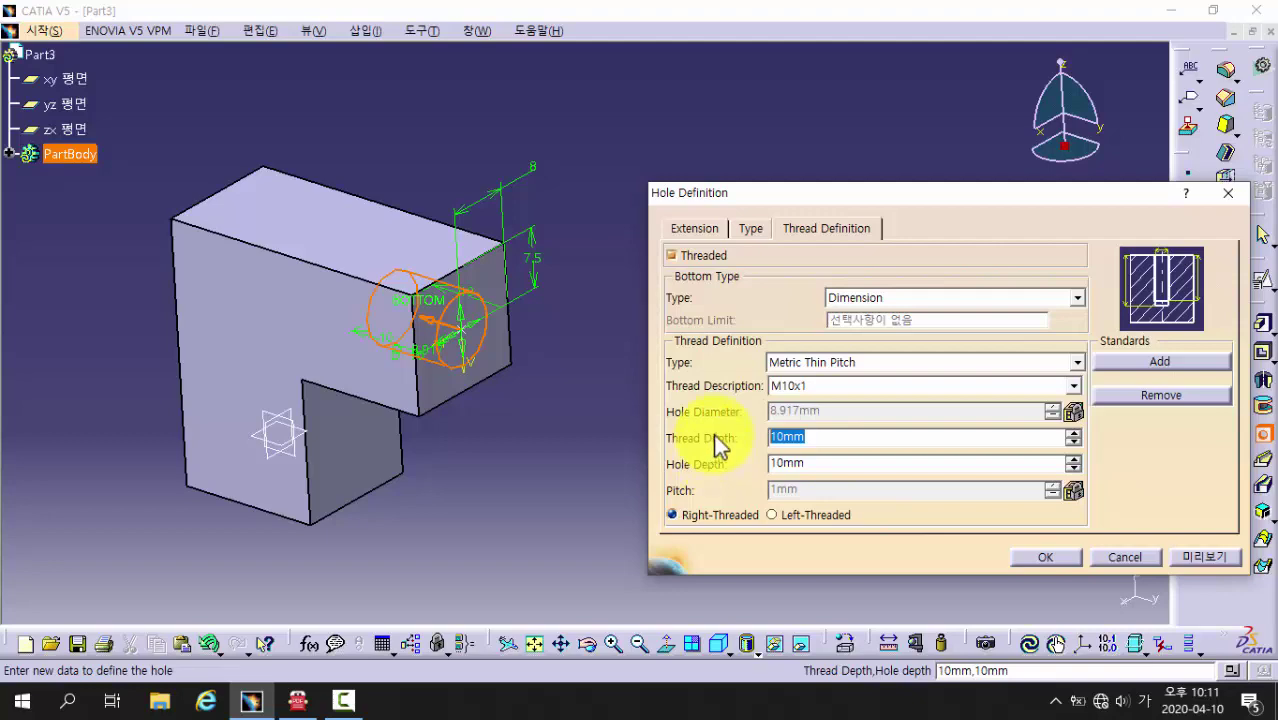
- Check the threaded hole's depth on the PDF parts drawing, and in CATIA set the hole's extension to Up To Last
click(298, 702)
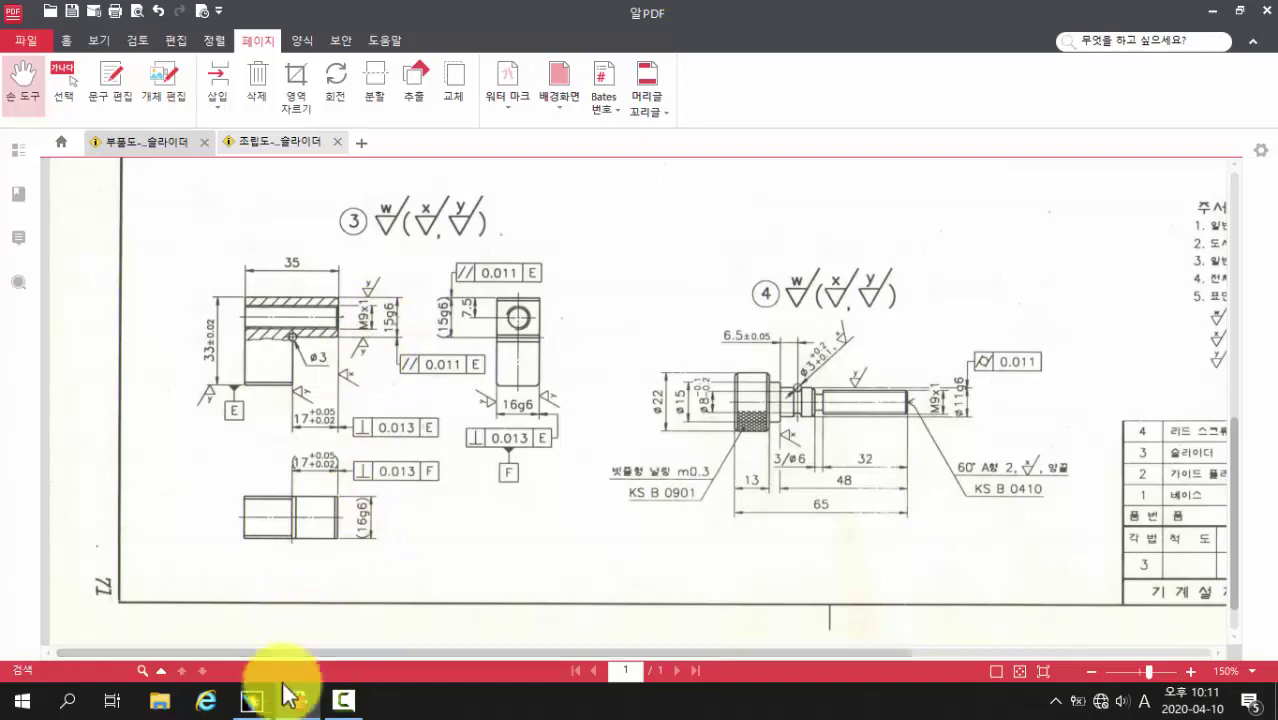
click(252, 698)
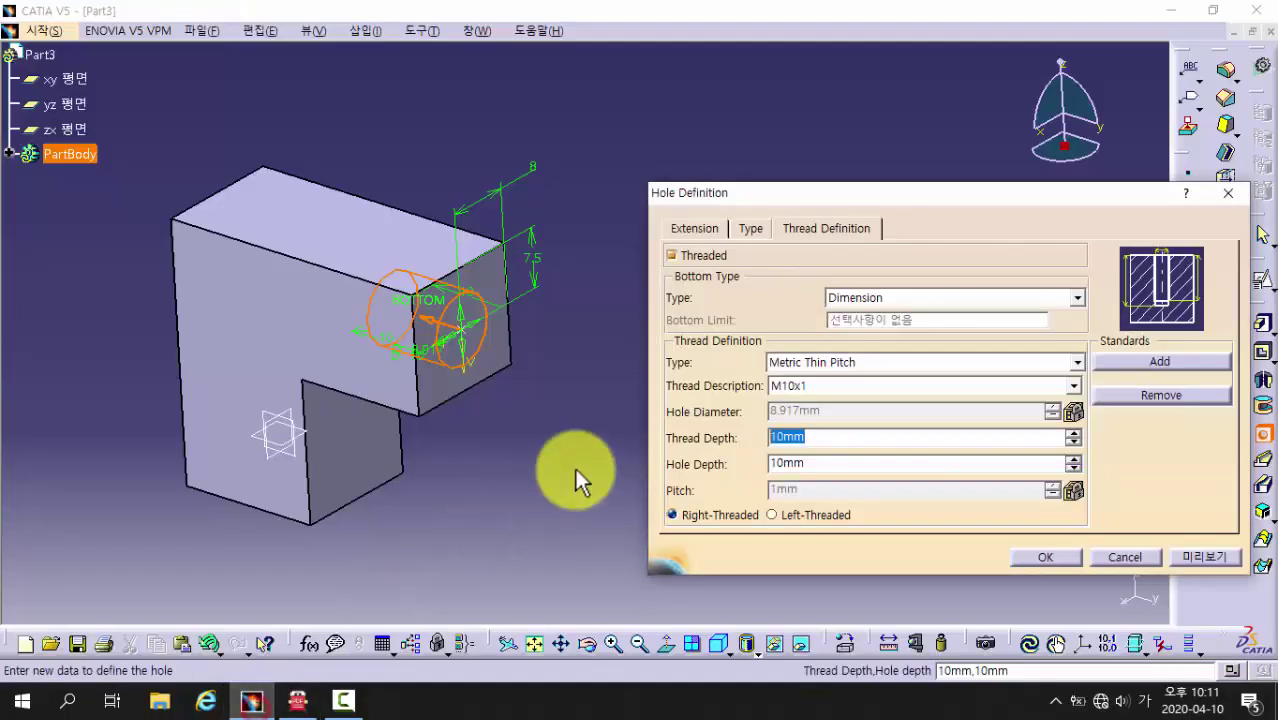
click(691, 230)
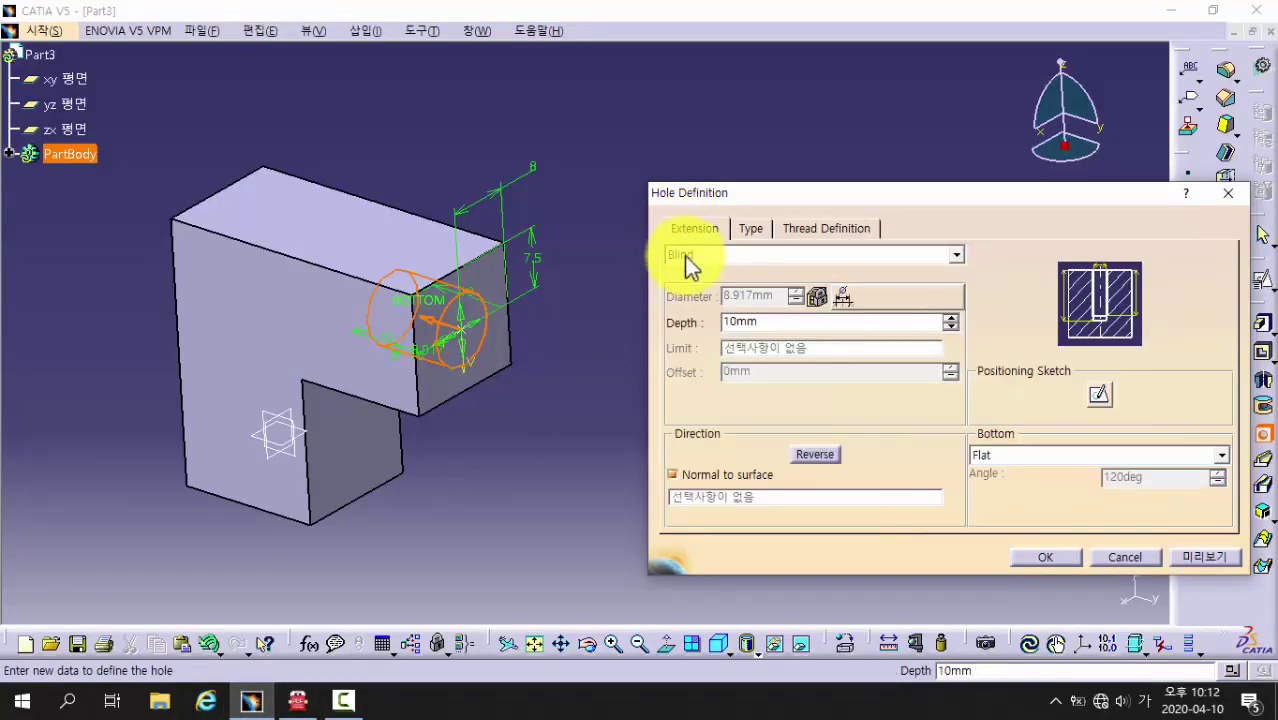
click(686, 262)
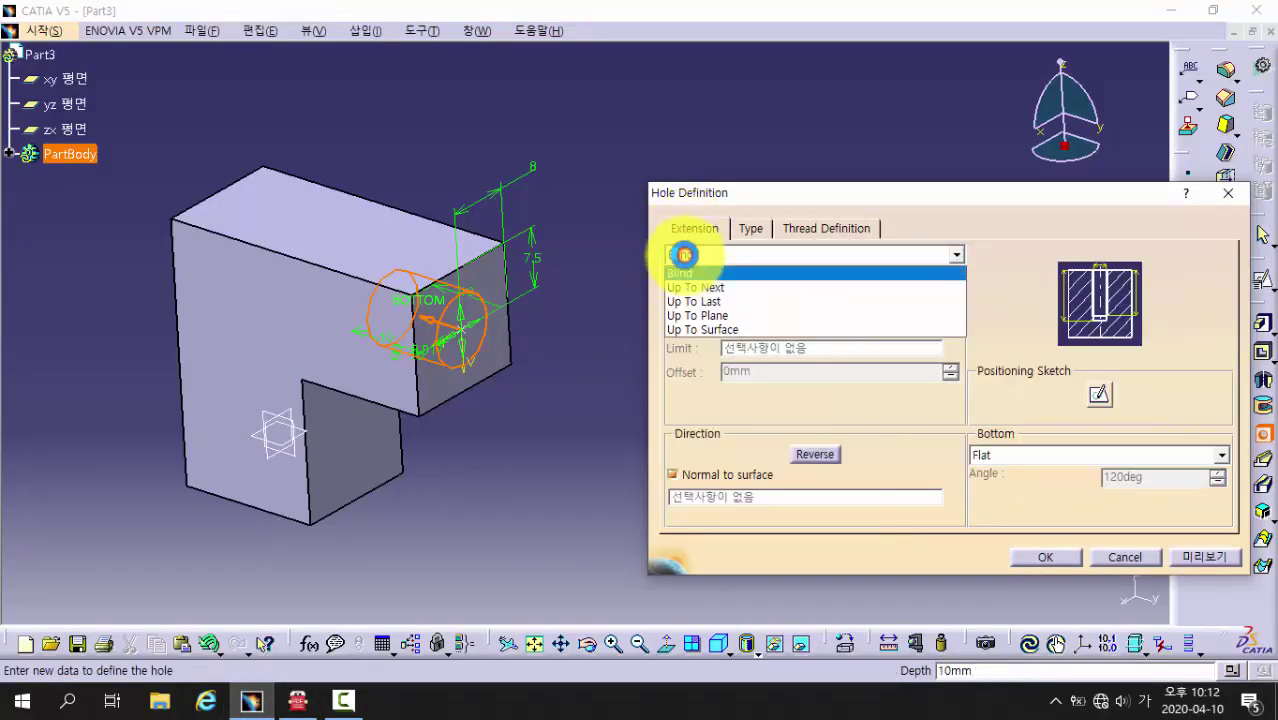
click(711, 302)
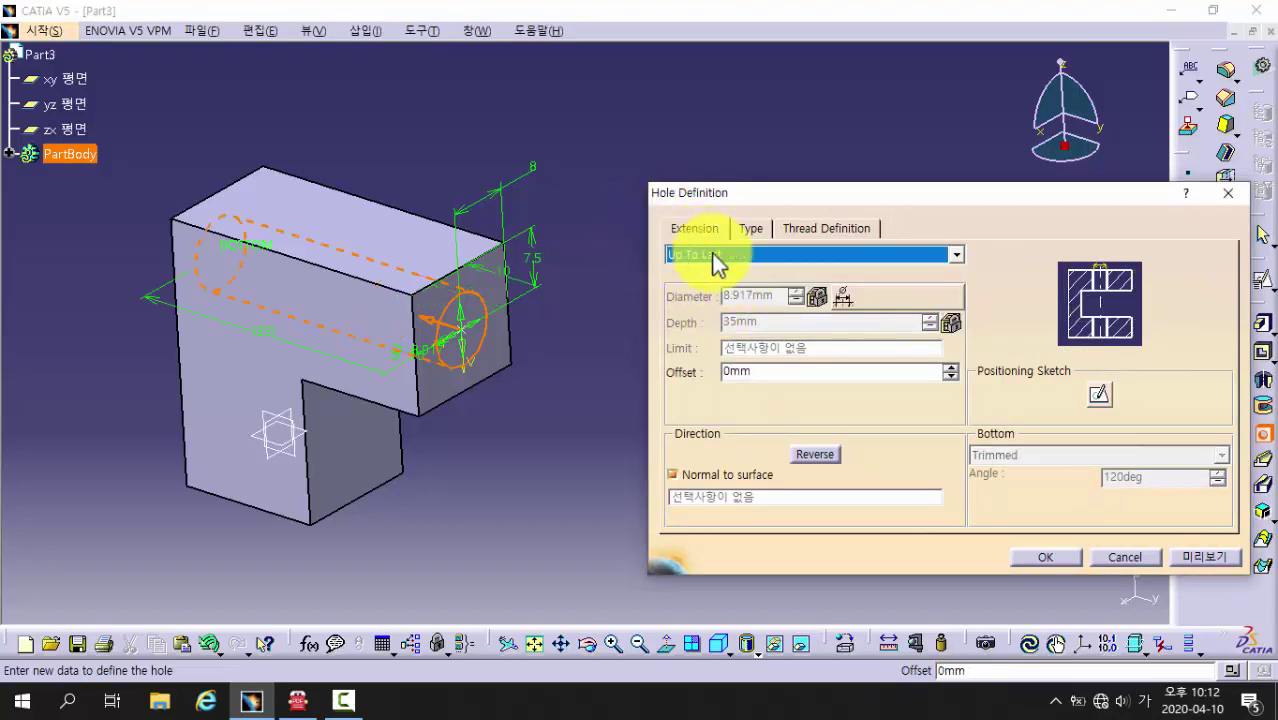
- Try the Up-To-Plane bottom type for the hole's thread, and set the bottom type to Support Depth
click(820, 228)
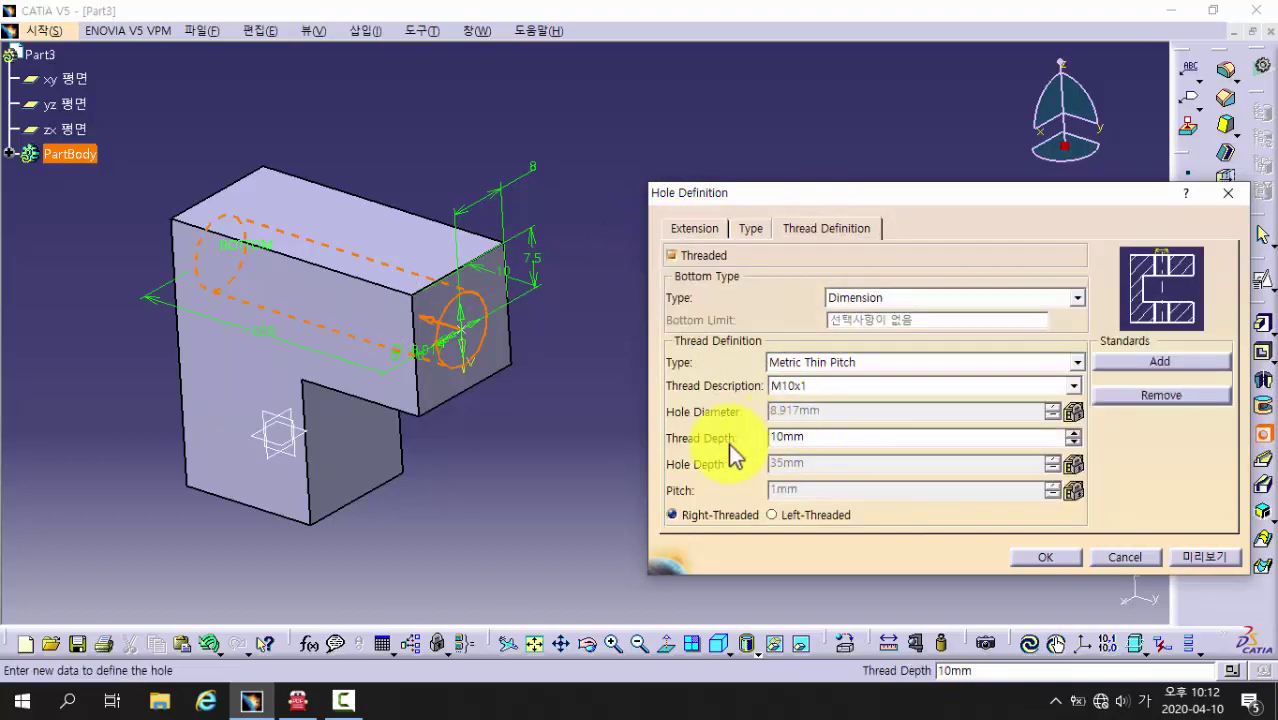
double_click(817, 438)
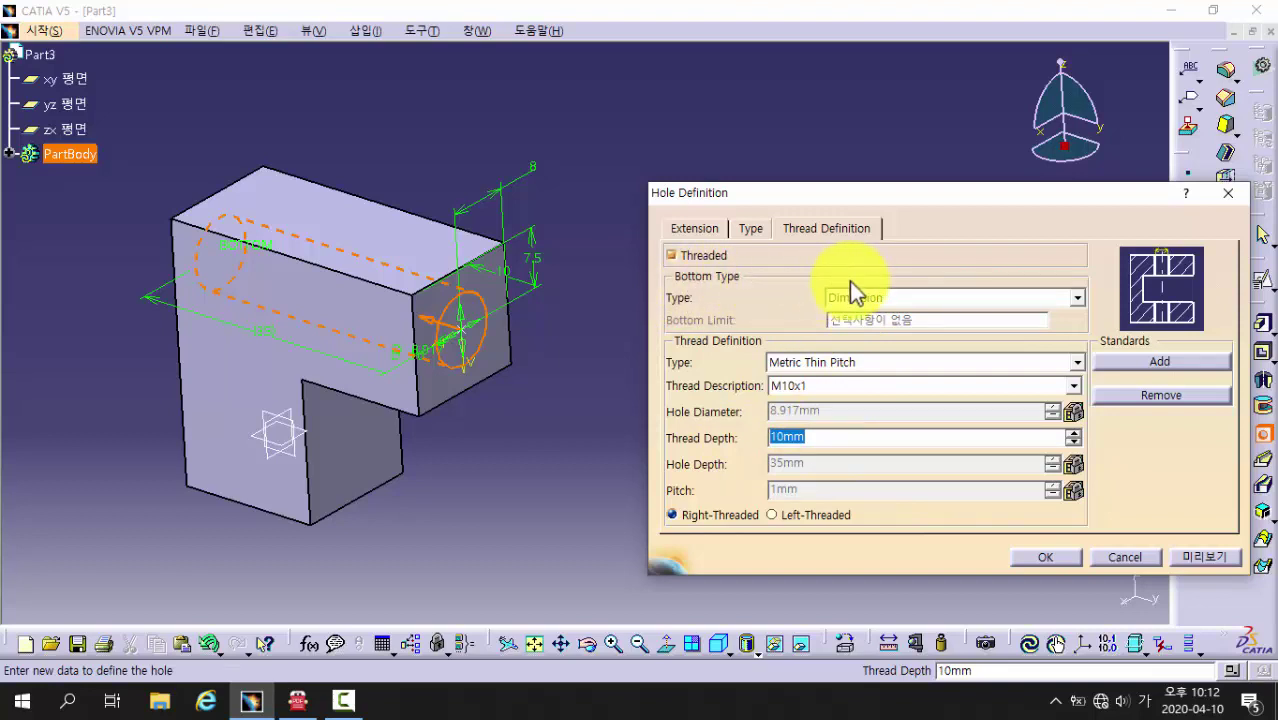
click(1076, 298)
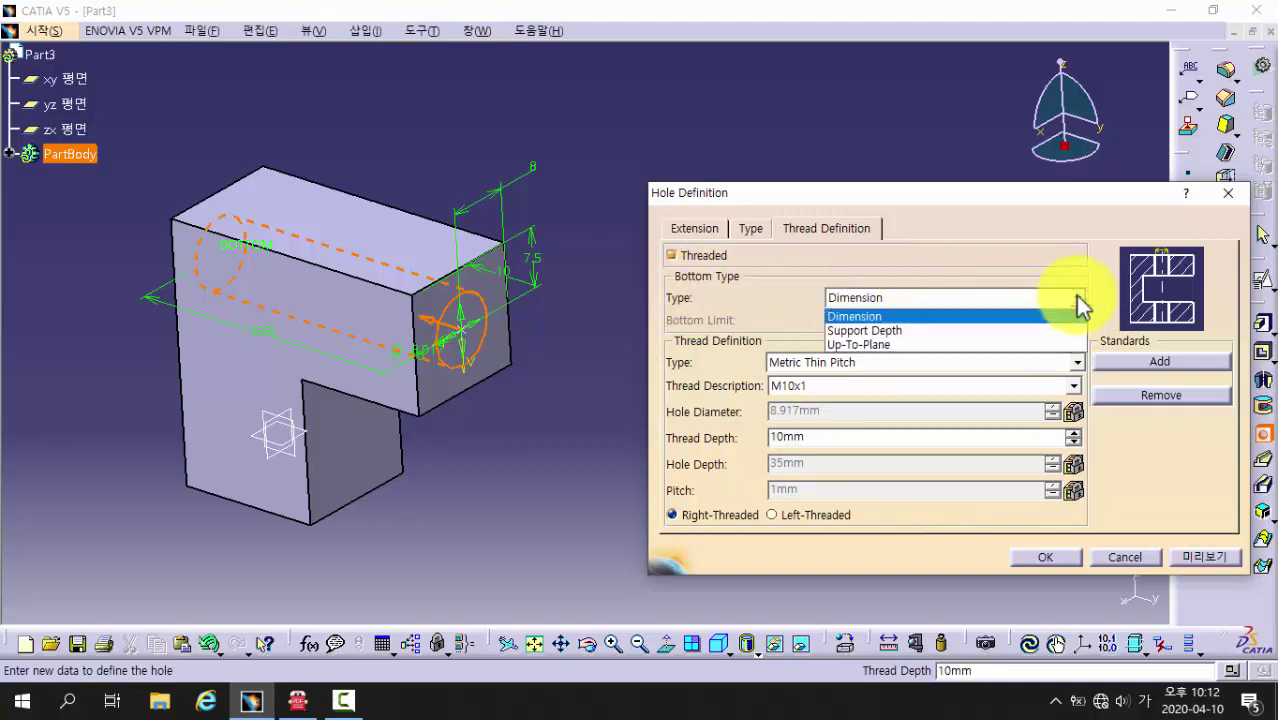
click(952, 343)
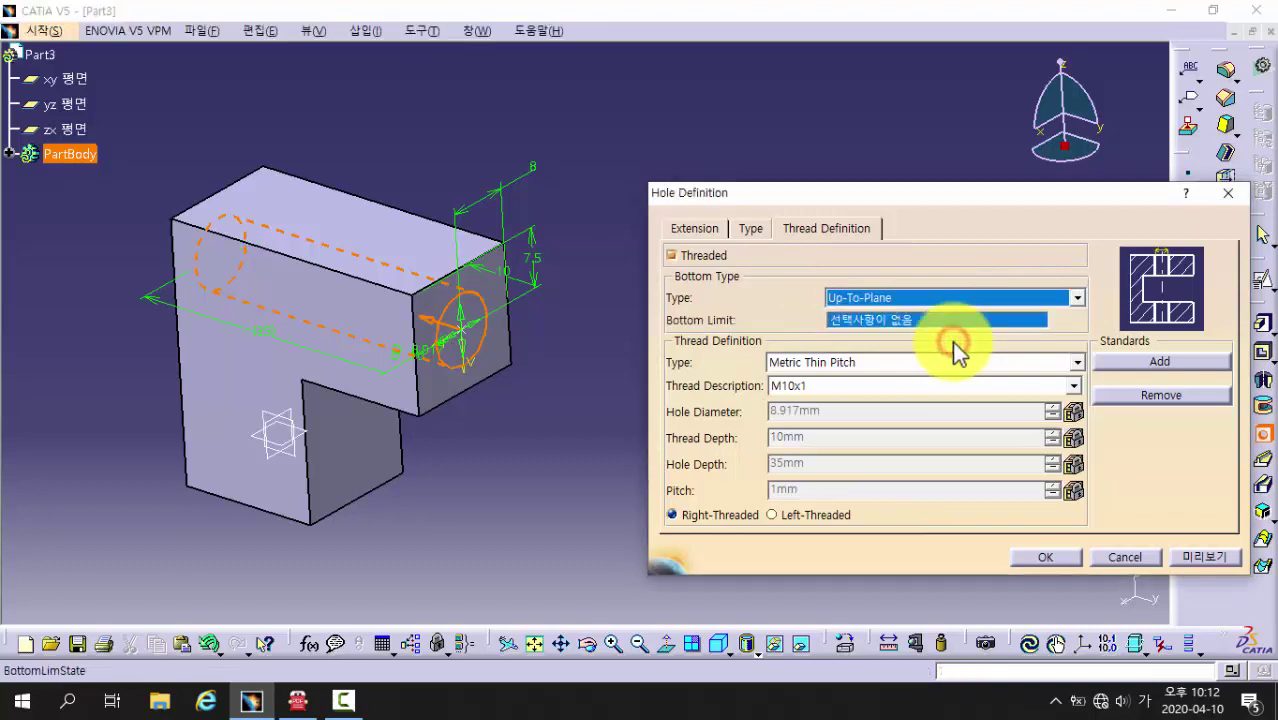
click(875, 298)
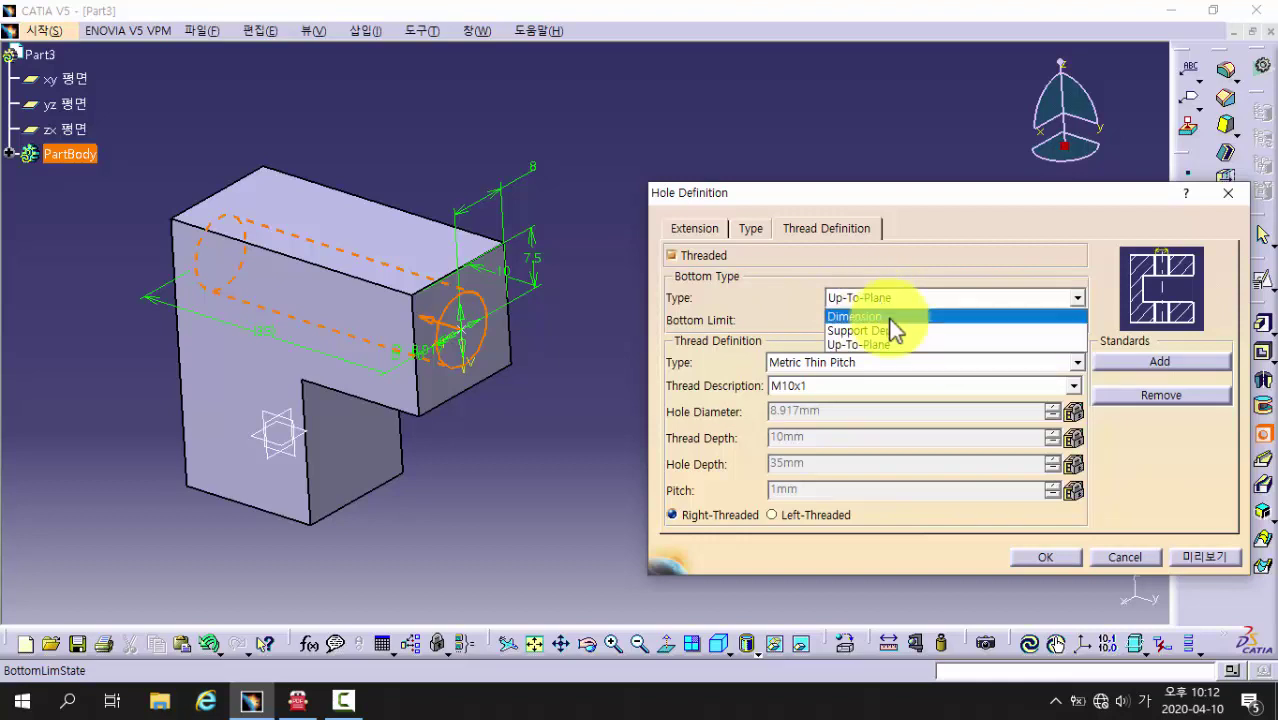
click(903, 331)
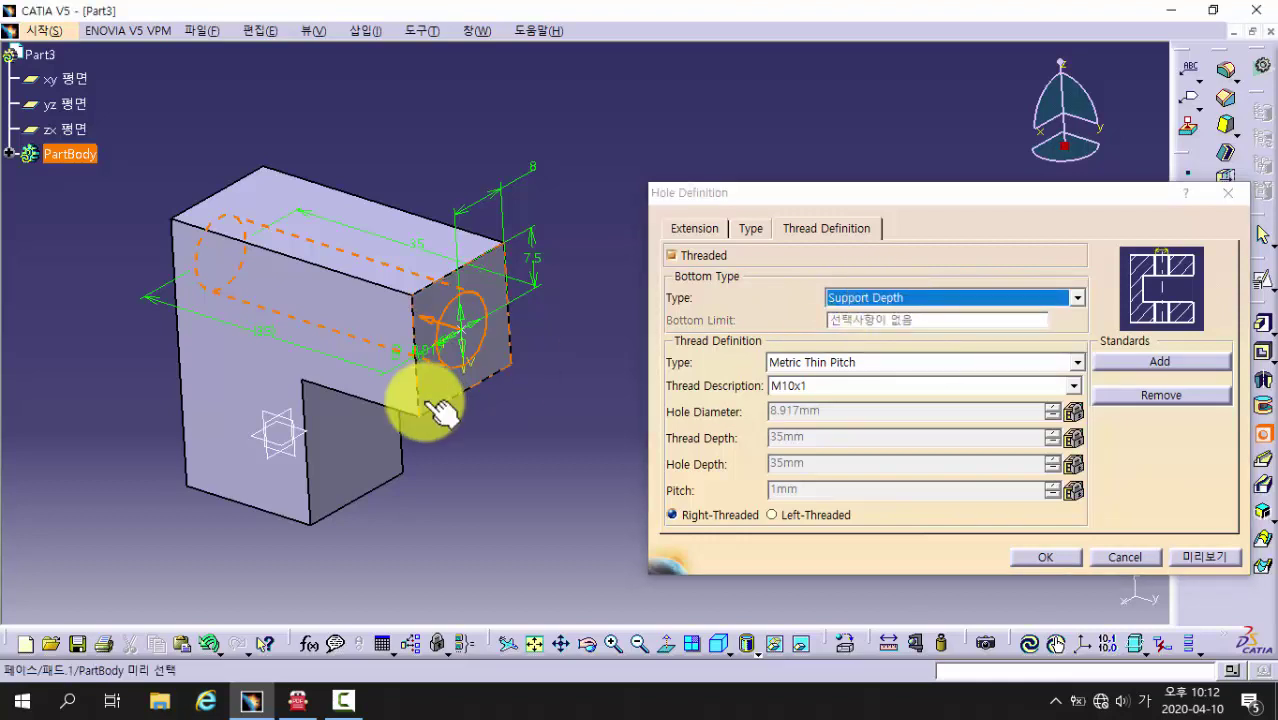
- Check the thread depth under the Dimension bottom type and return the thread's bottom type to Support Depth
middle_drag(428, 405, 476, 386)
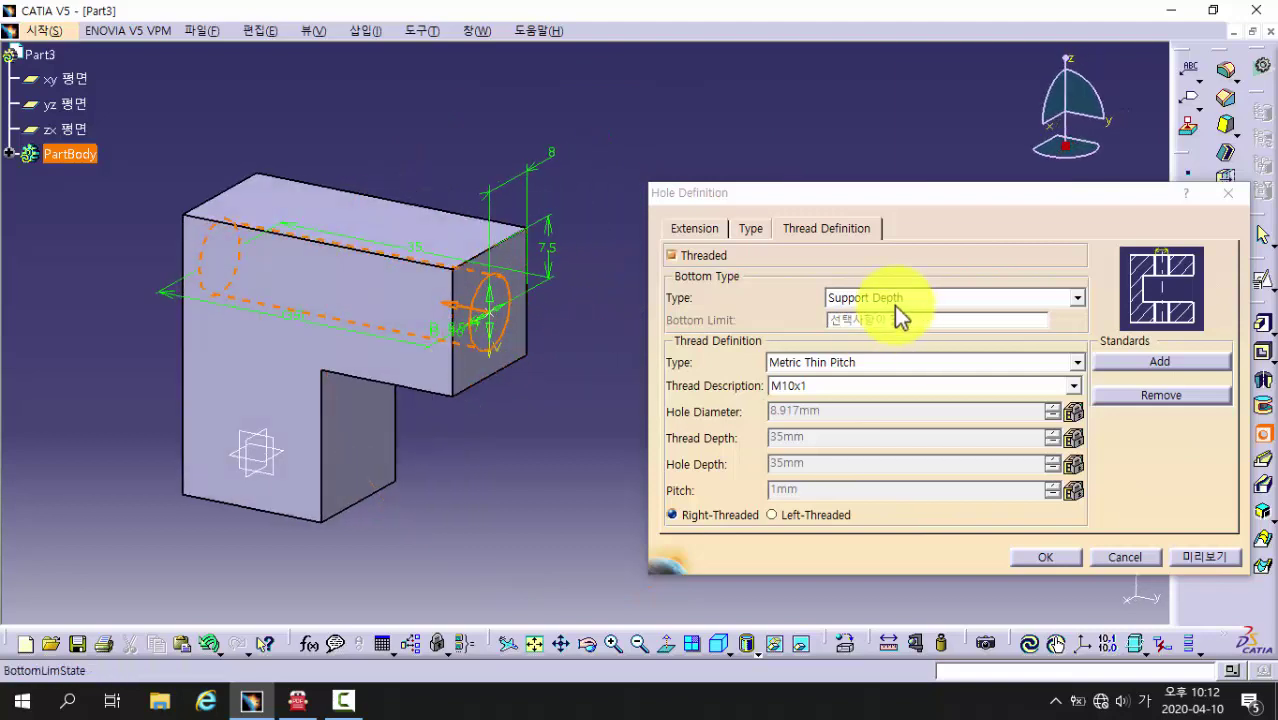
click(948, 298)
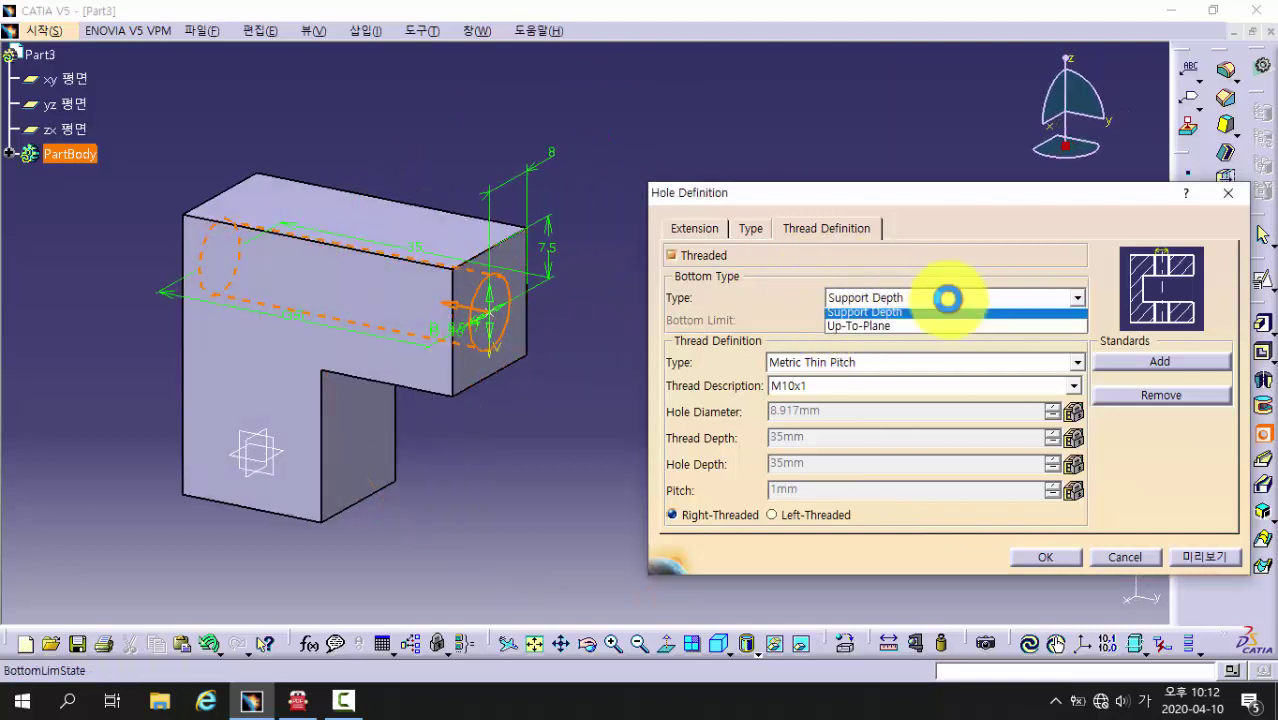
click(913, 317)
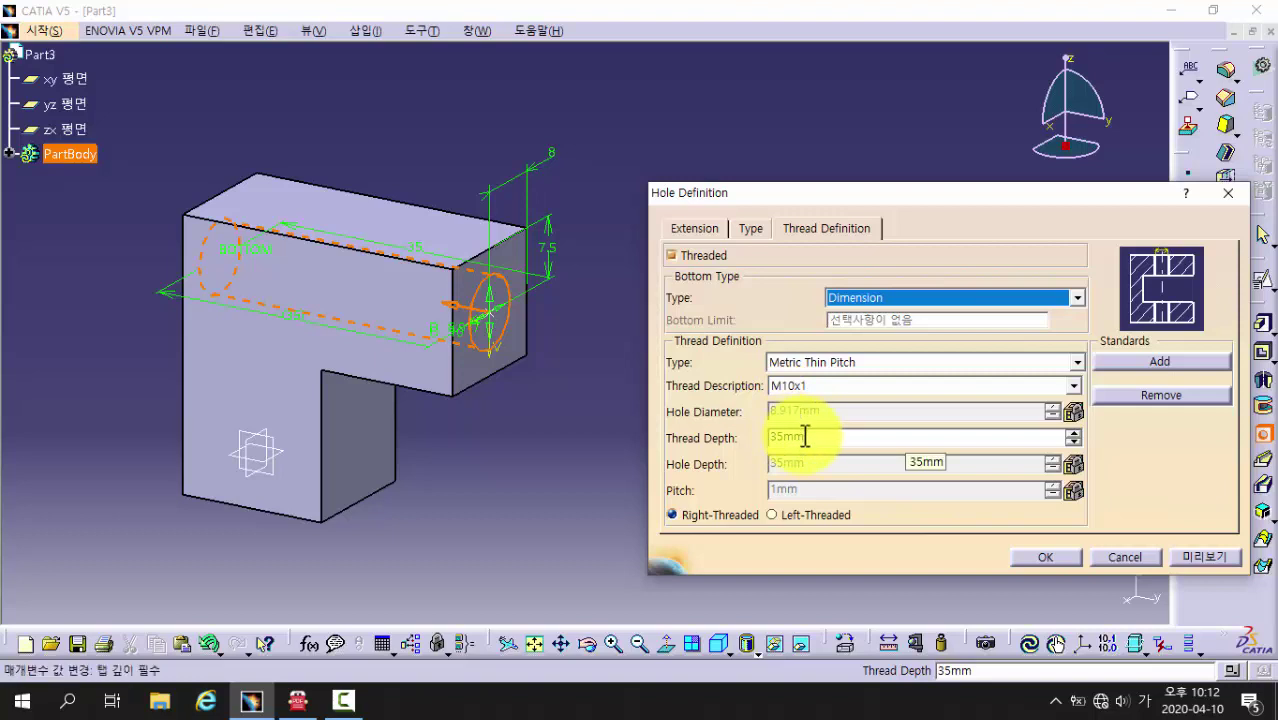
click(850, 298)
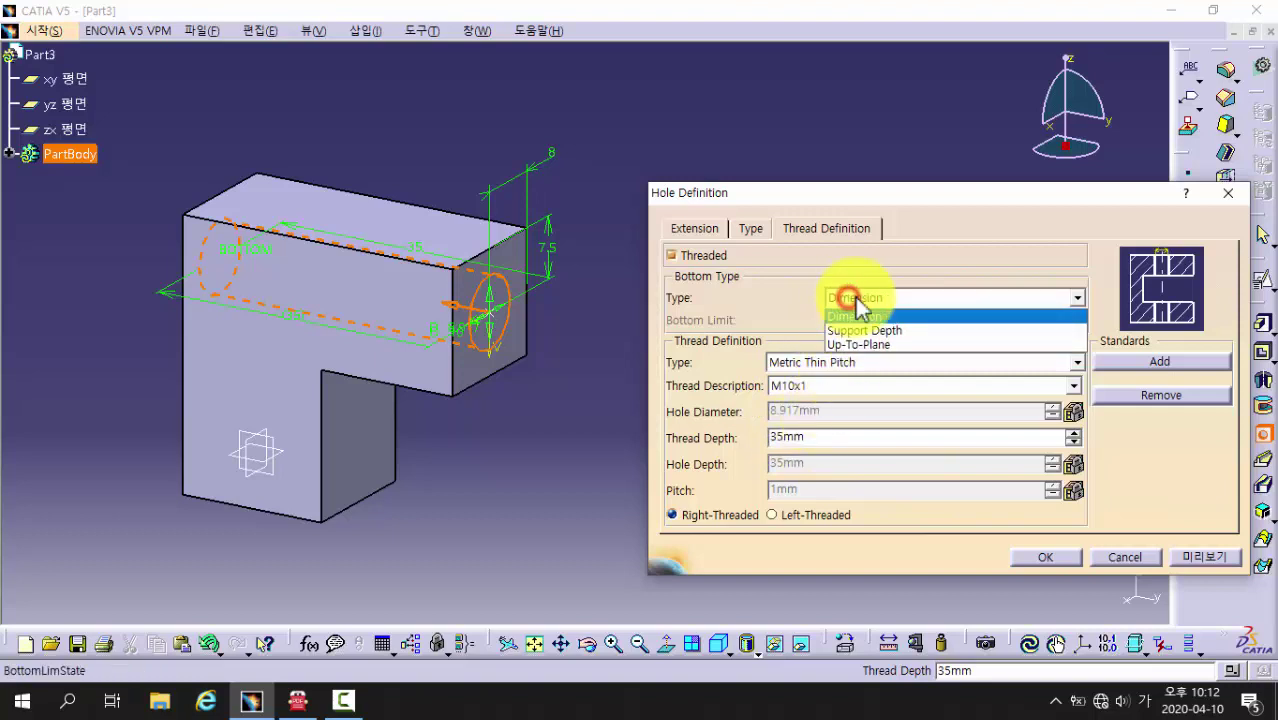
click(911, 329)
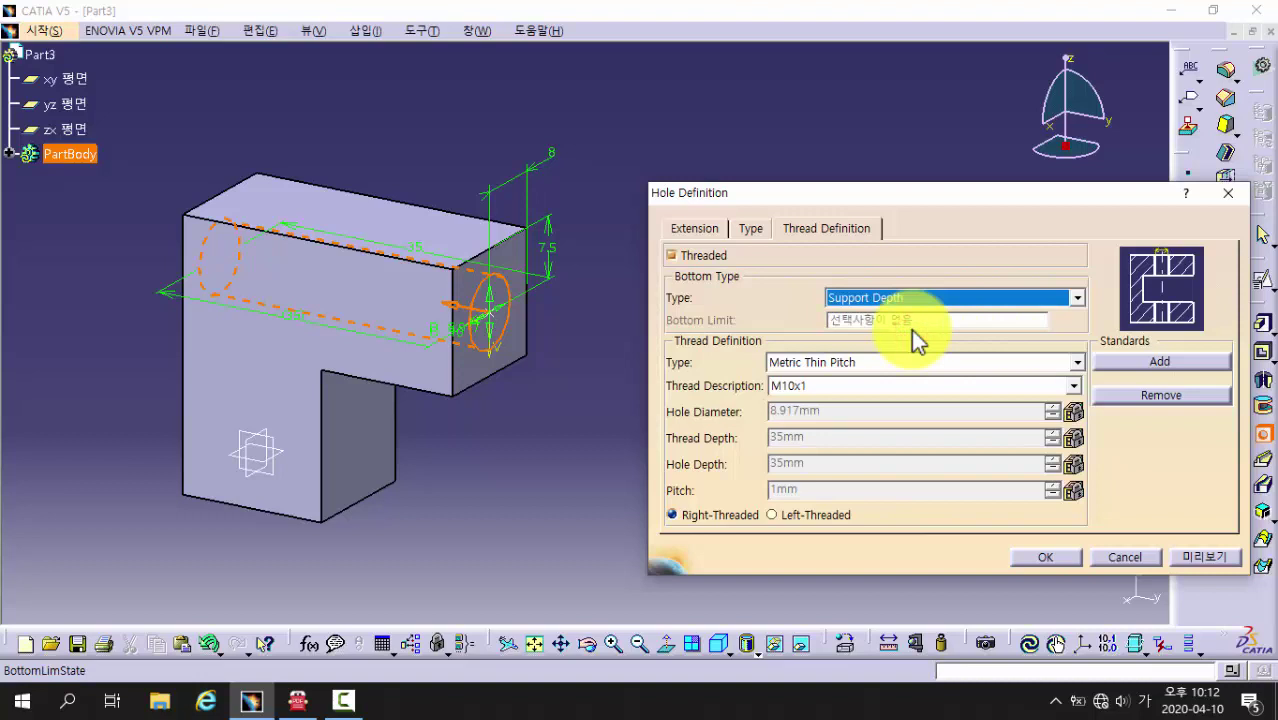
- Preview and create the threaded hole, and expand the part body in the specification tree to check the hole's entry
click(1197, 562)
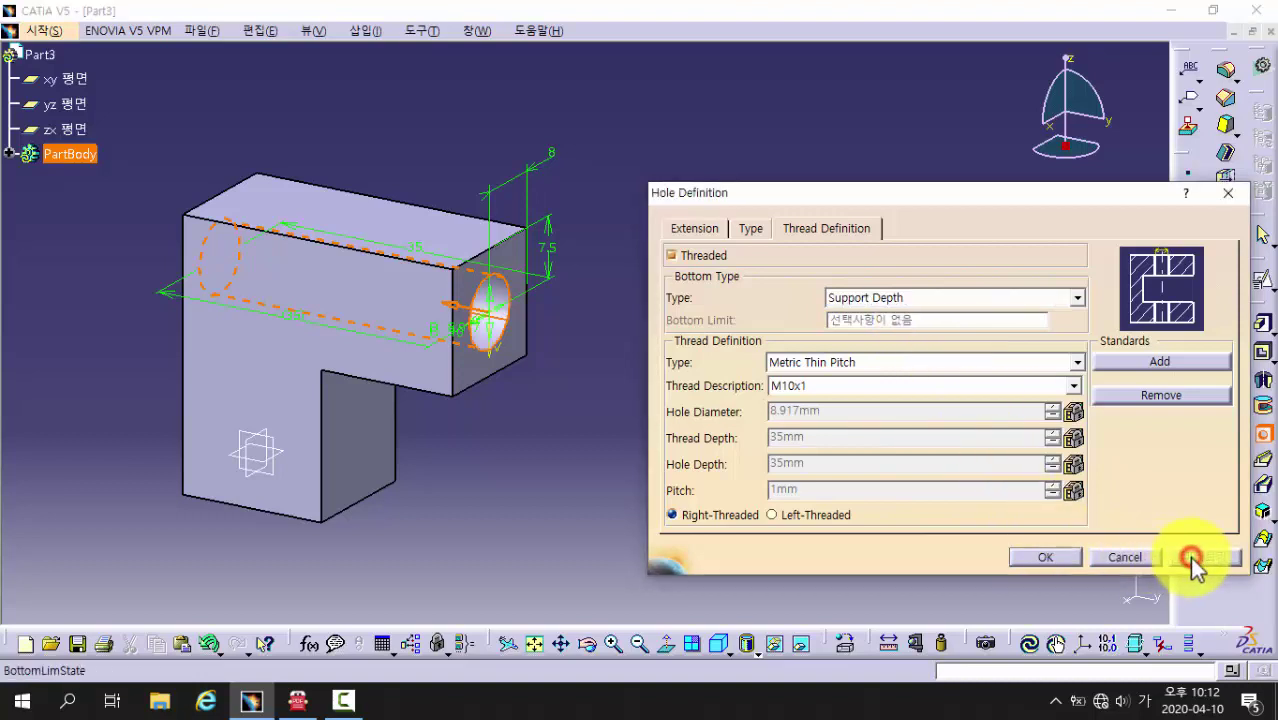
click(1043, 560)
middle_drag(650, 451, 480, 328)
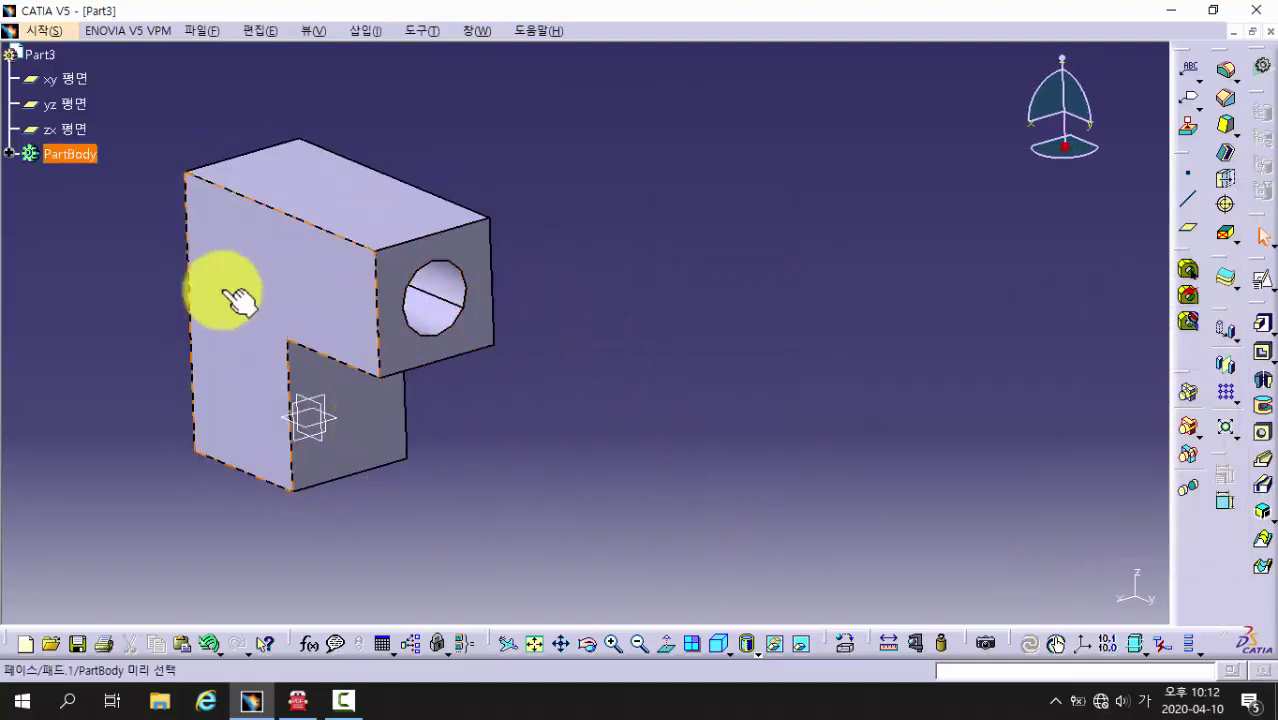
click(9, 154)
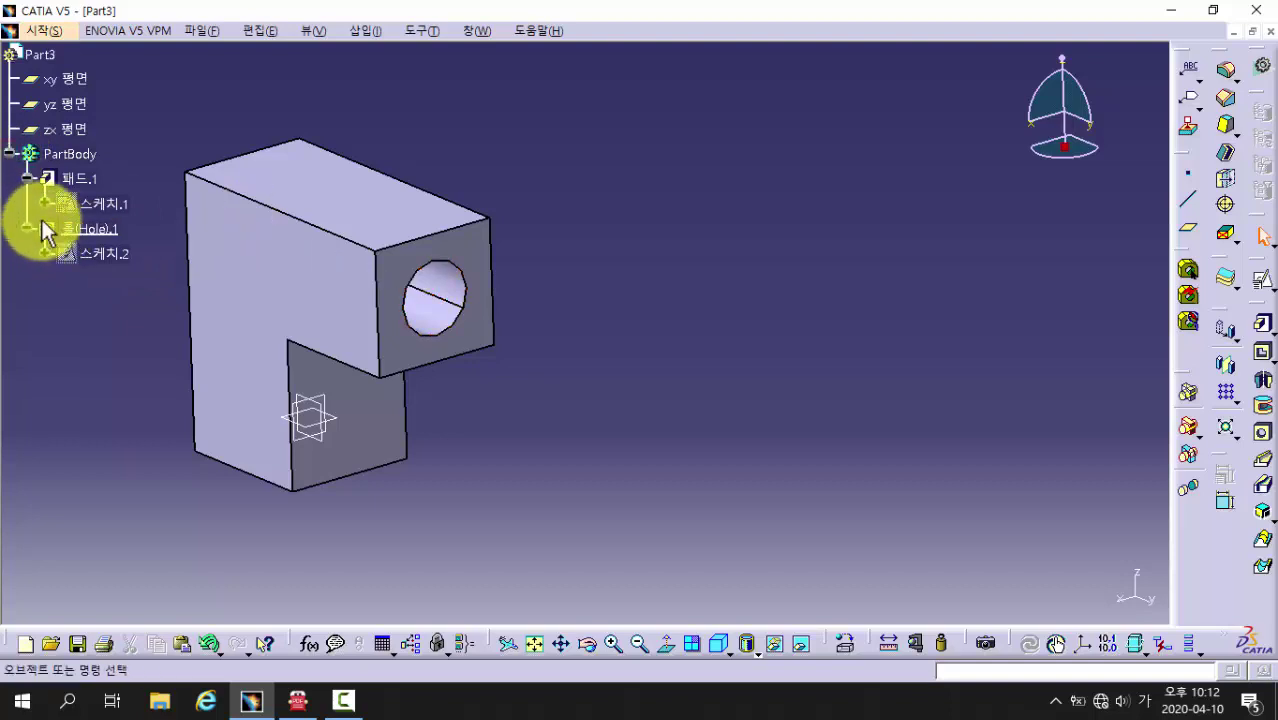
click(44, 229)
click(428, 383)
middle_drag(516, 388, 656, 396)
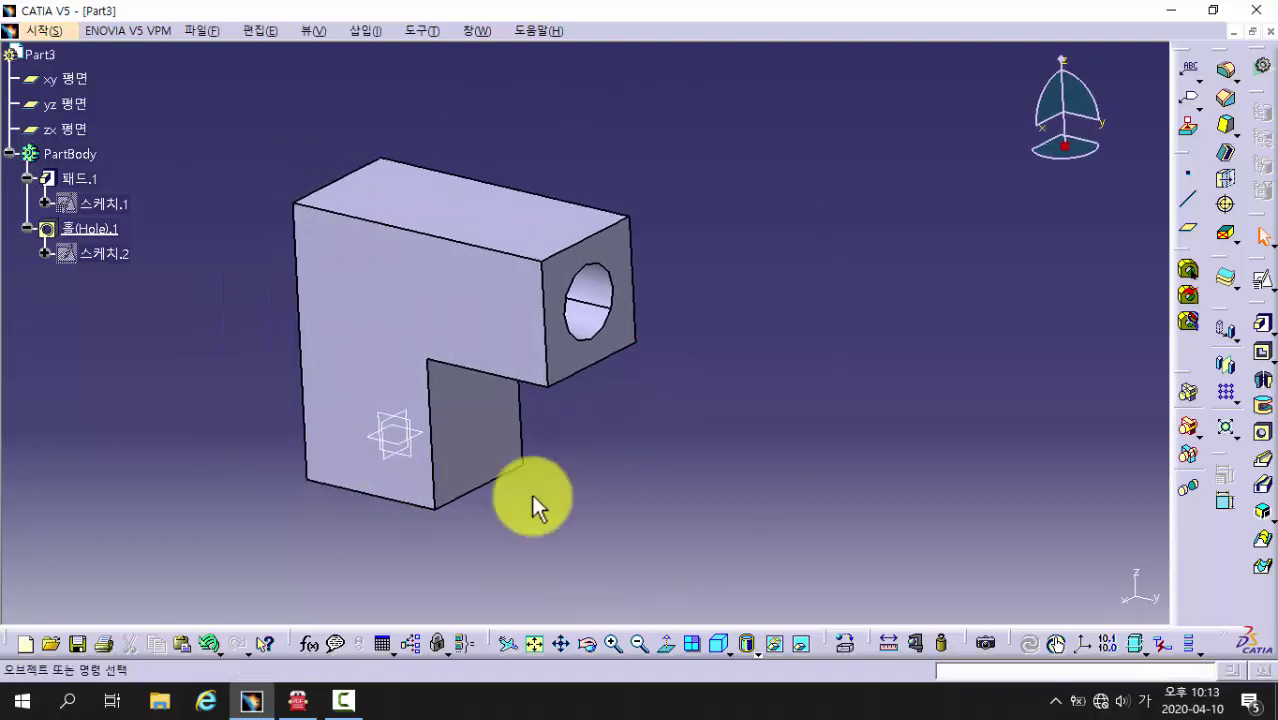
- Check the inner-corner relief on the PDF parts drawing, and in CATIA start a positioned sketch on the pad's L-shaped side face
click(297, 700)
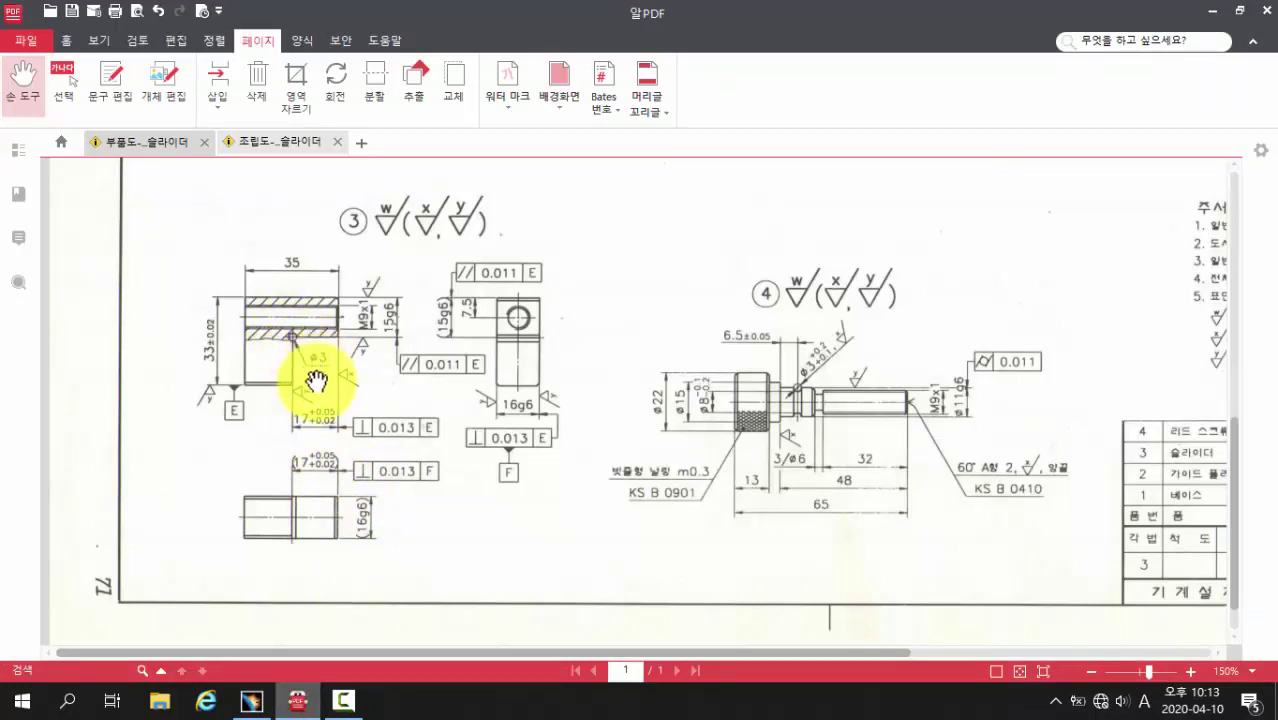
click(252, 701)
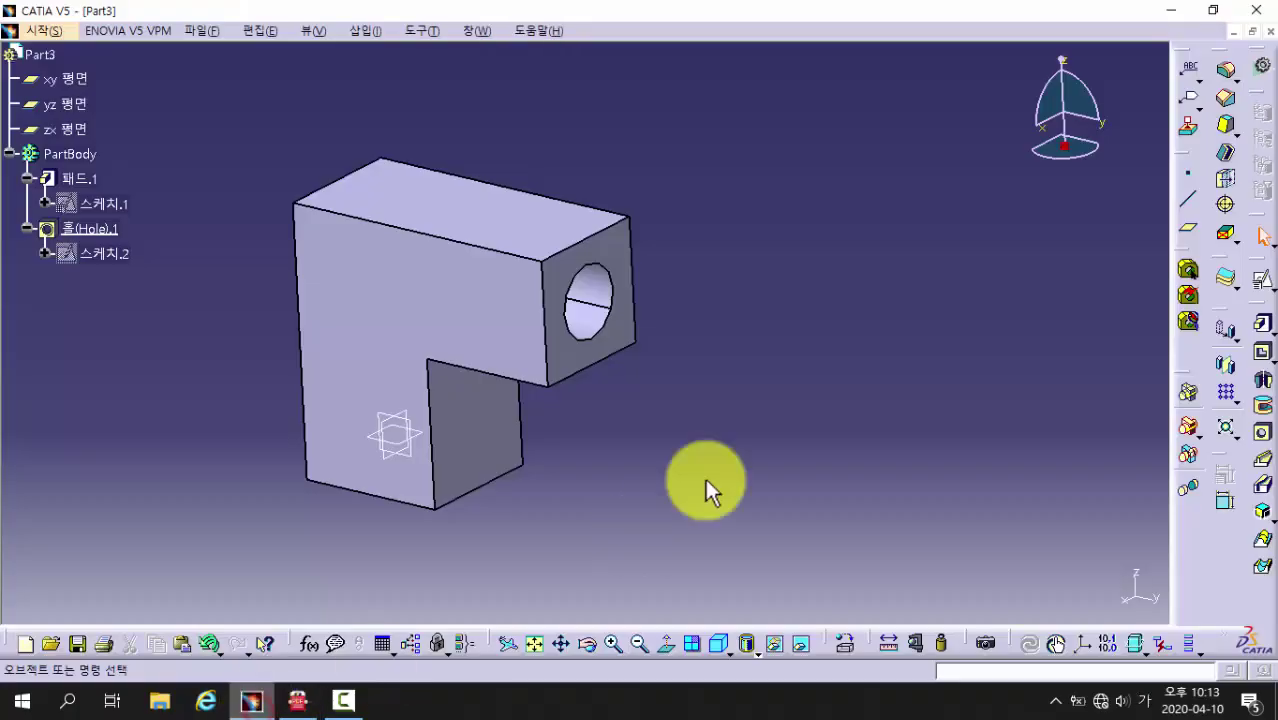
click(1263, 283)
click(385, 318)
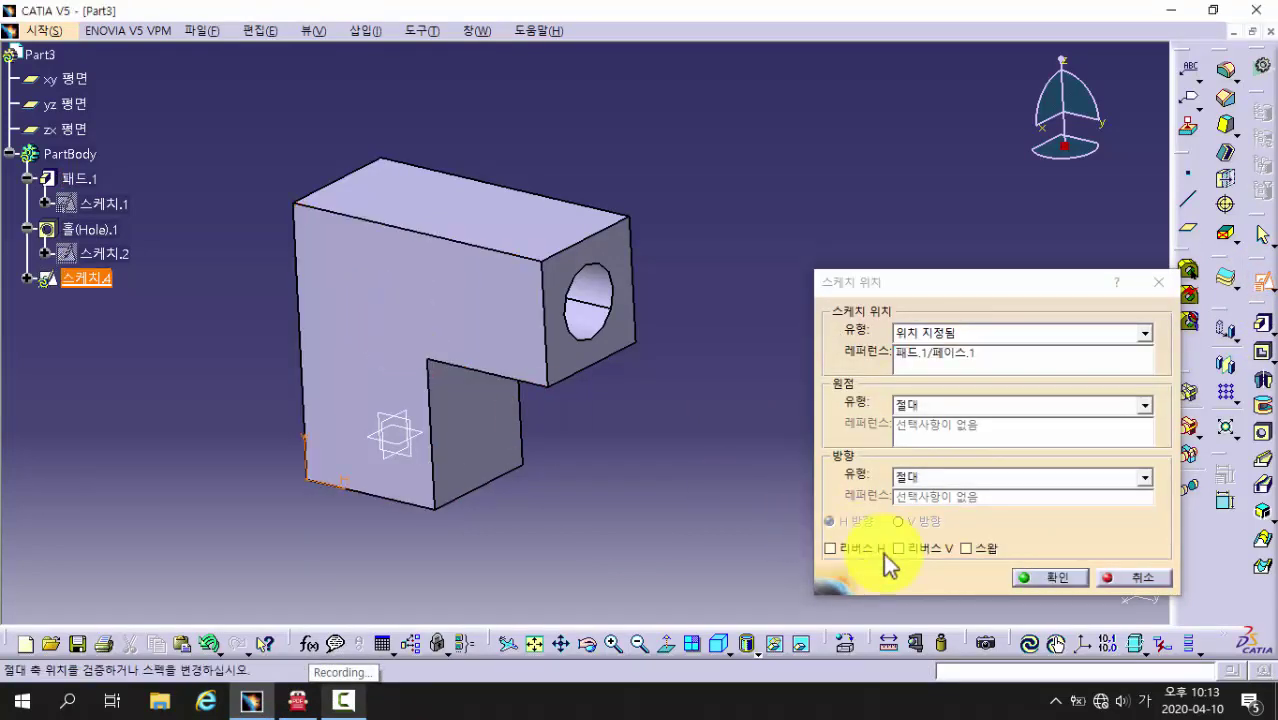
click(1045, 578)
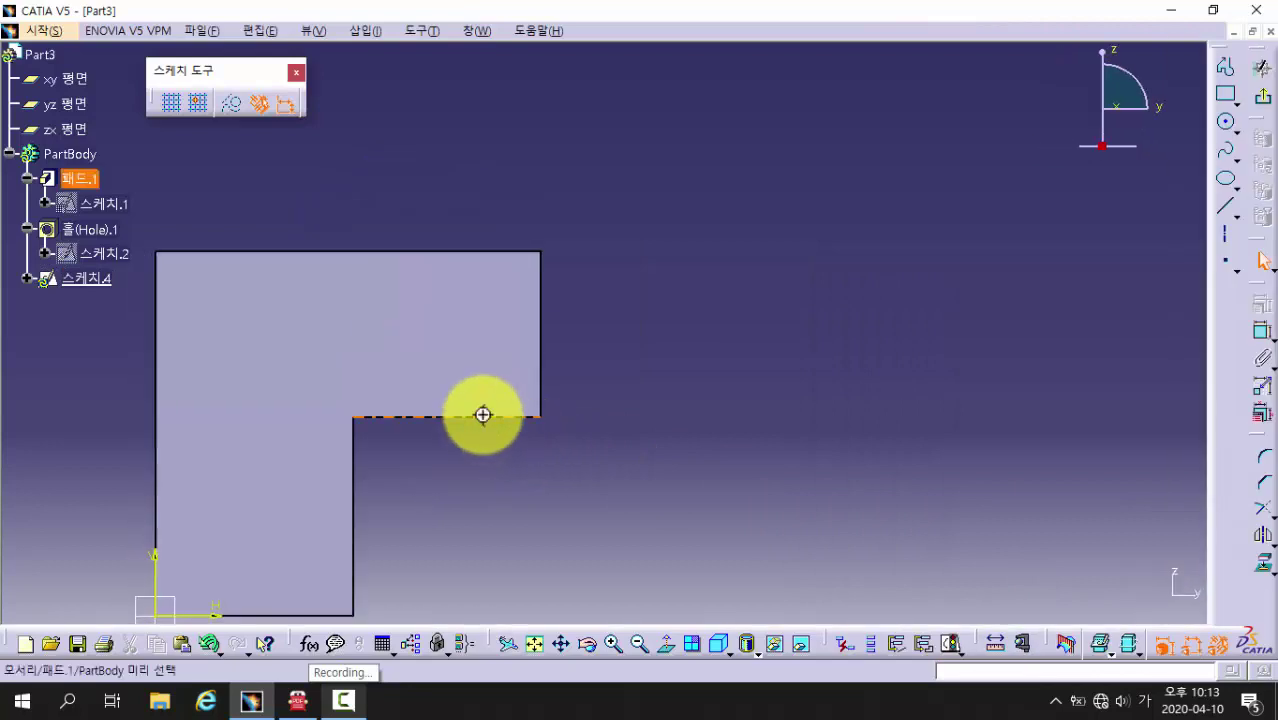
- Sketch a circle below the arm near the inner corner and set its diameter to 3 mm
click(1225, 124)
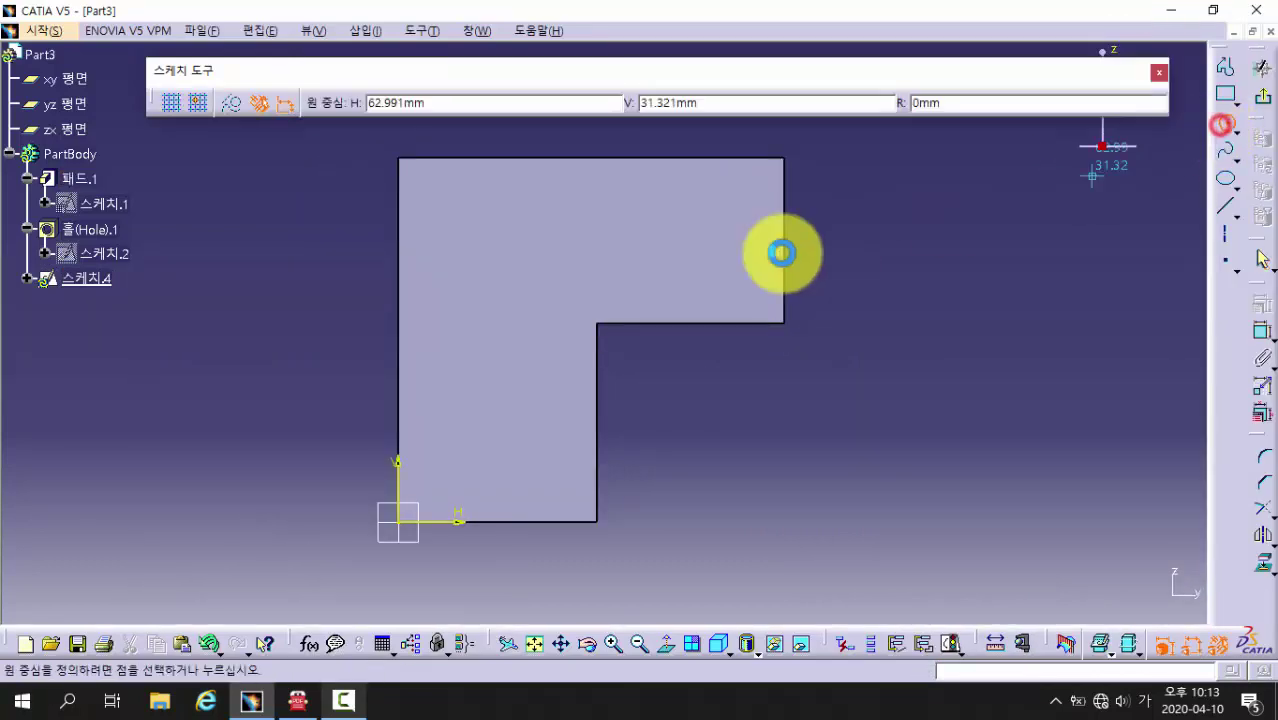
click(665, 376)
click(677, 408)
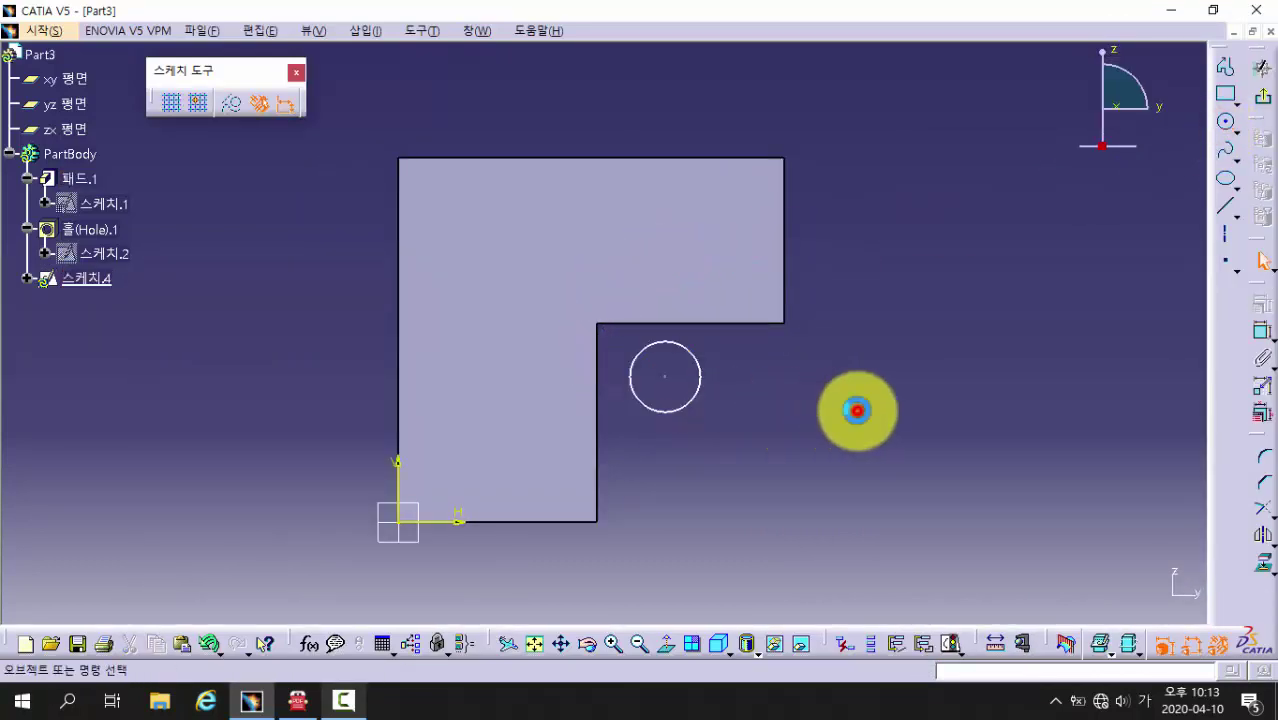
click(1259, 332)
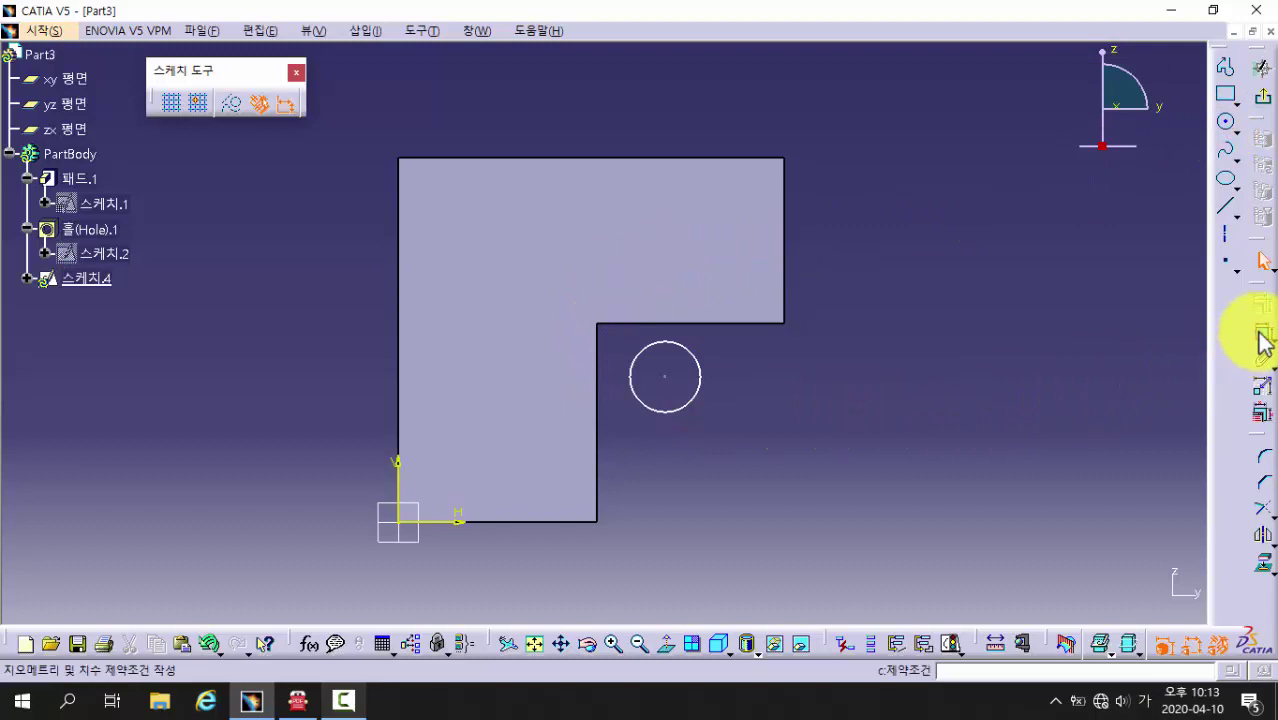
click(704, 397)
click(731, 413)
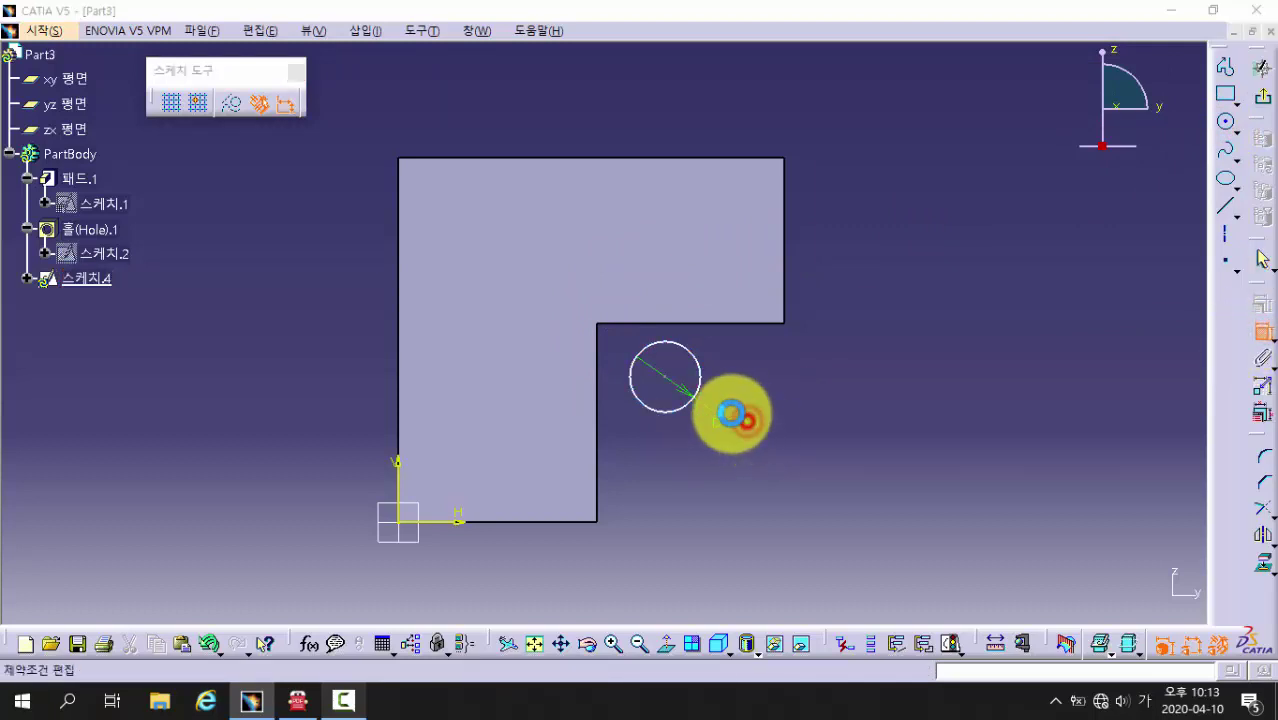
double_click(731, 413)
text(3)
key(Return)
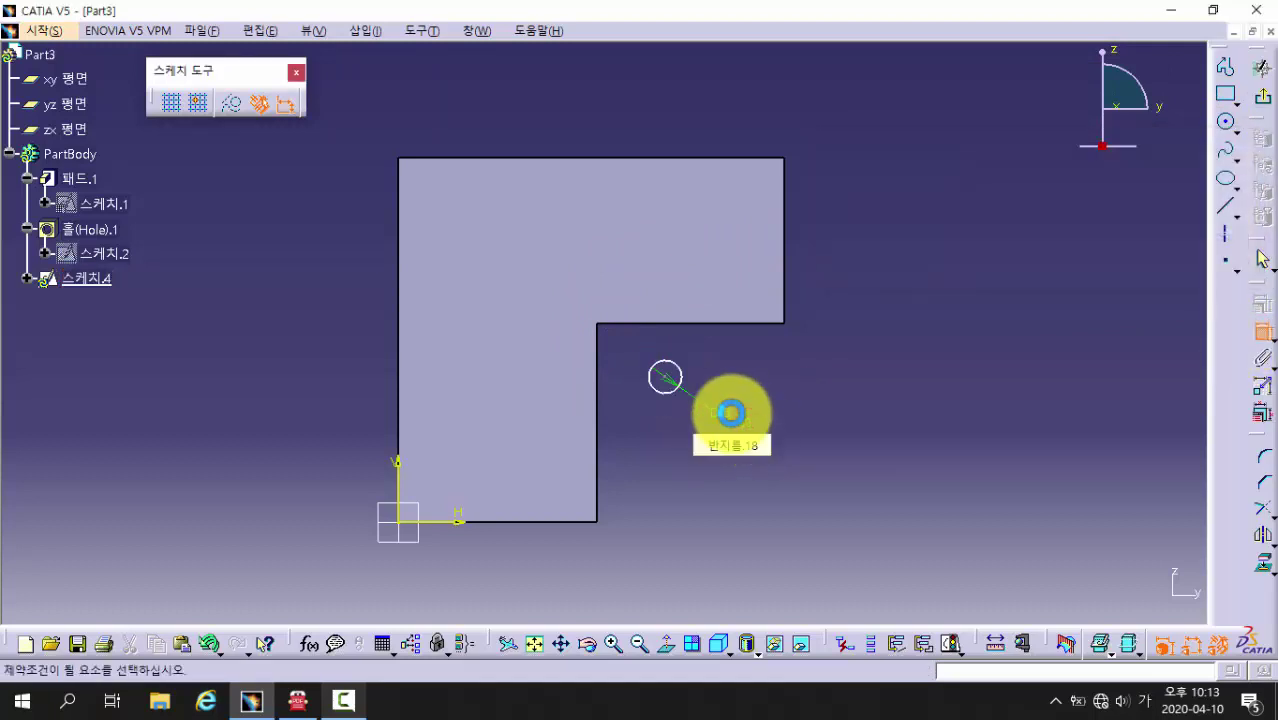
- Make the circle's centre coincident with the arm's lower edge and the leg's inner edge, and exit the sketch
click(710, 324)
click(679, 377)
right_click(802, 358)
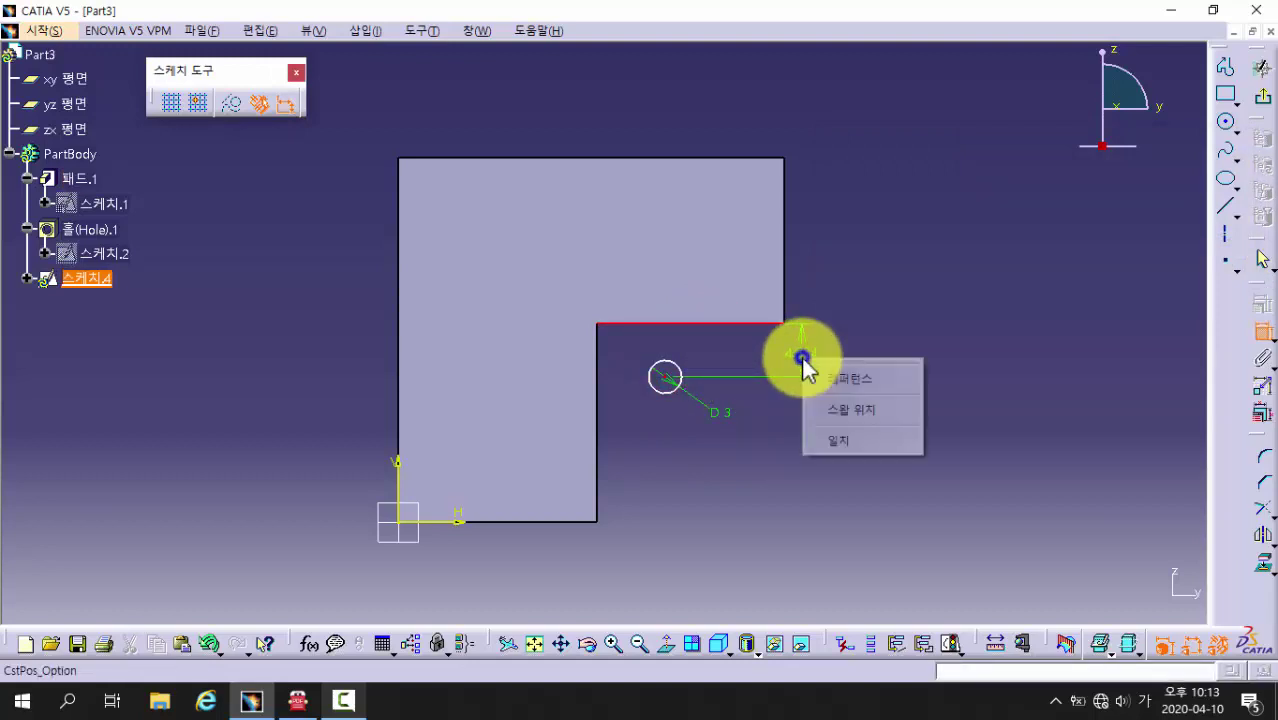
click(840, 440)
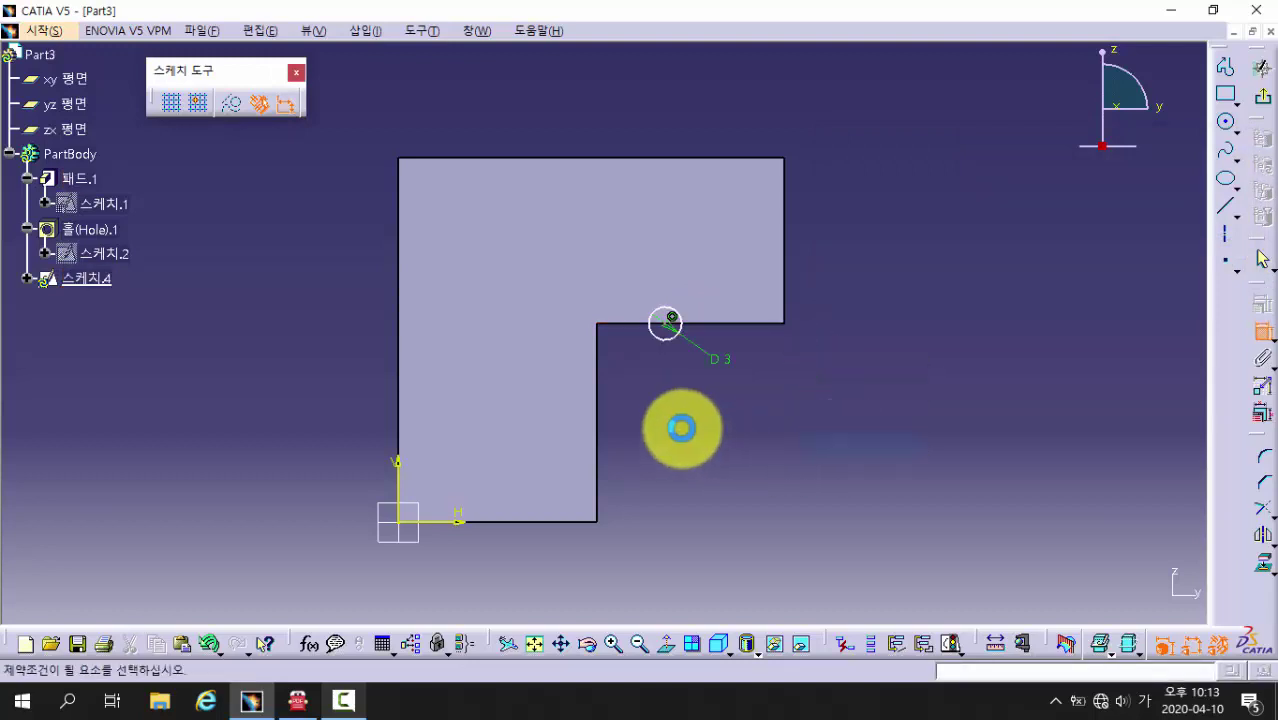
click(595, 398)
click(665, 322)
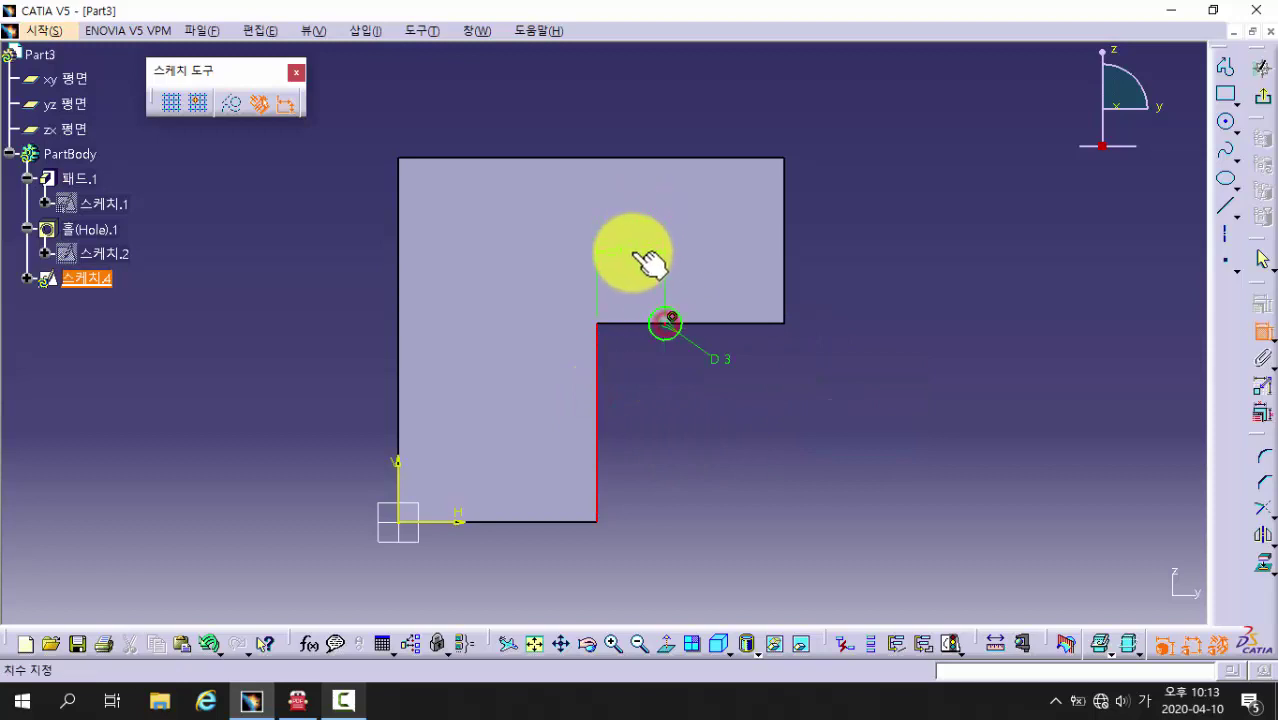
right_click(645, 258)
click(760, 426)
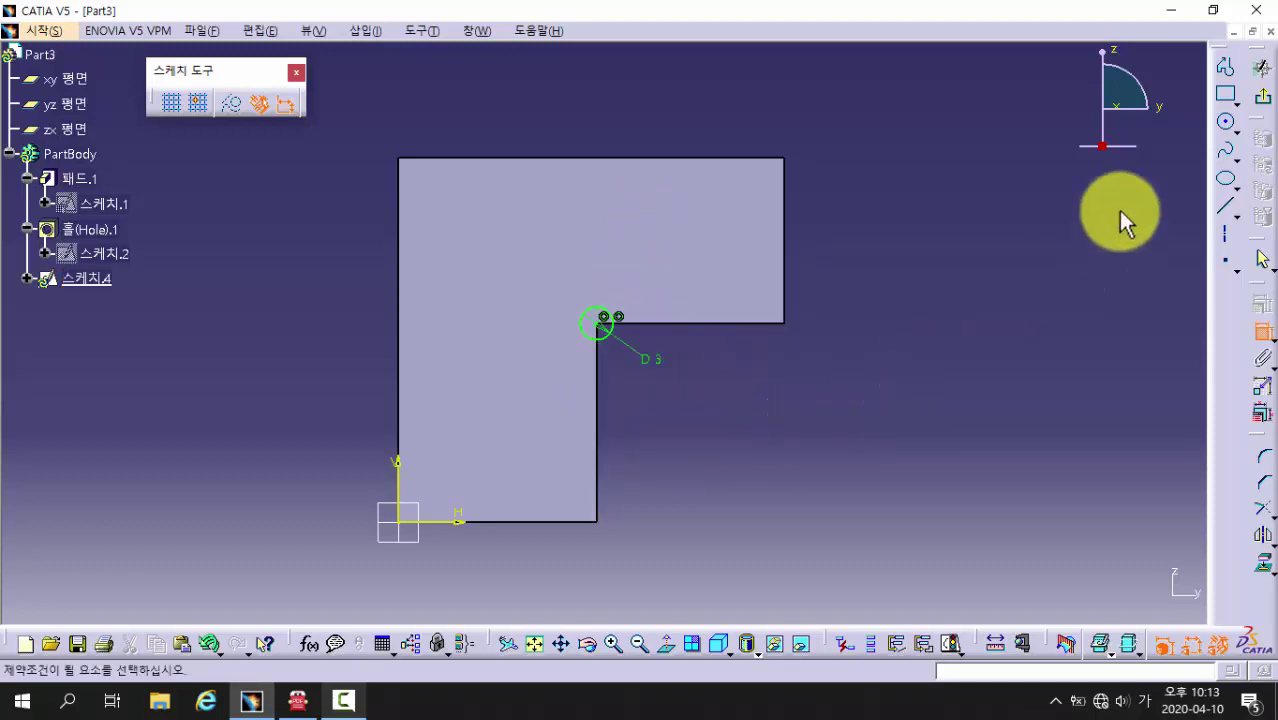
click(1256, 104)
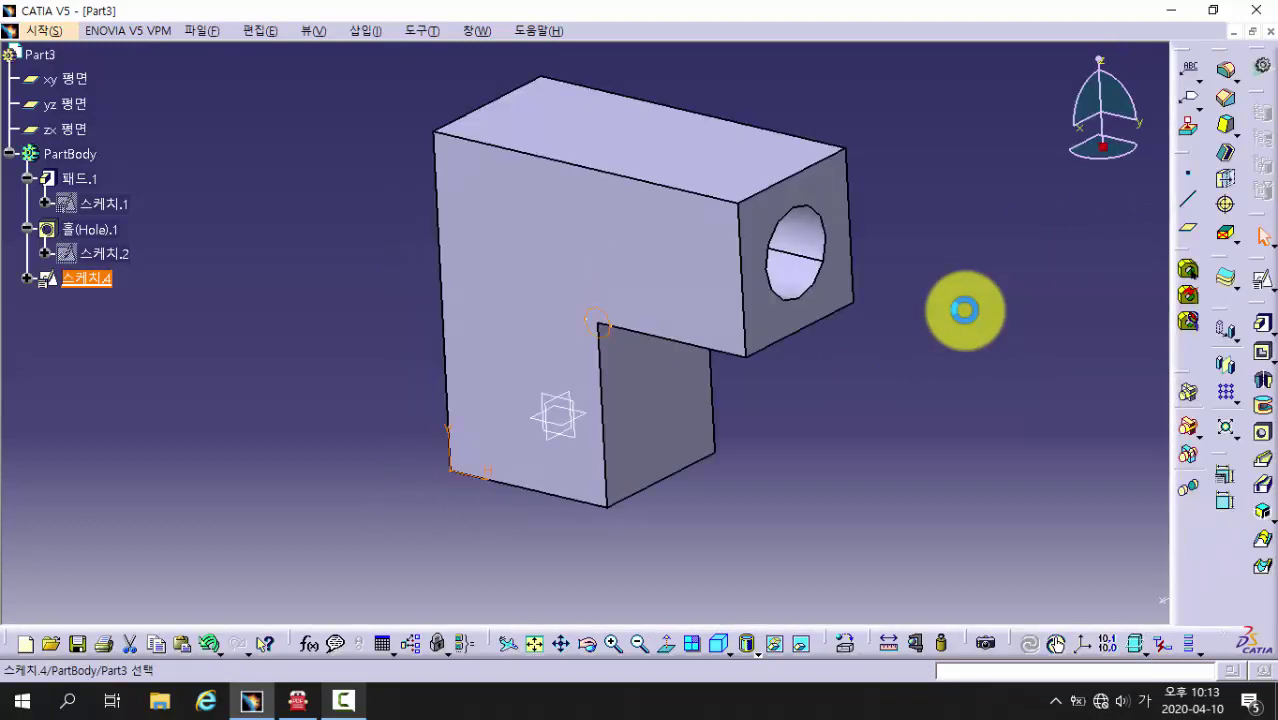
- Cut the corner relief circle through the part with a Pocket limited Up to last
click(1263, 352)
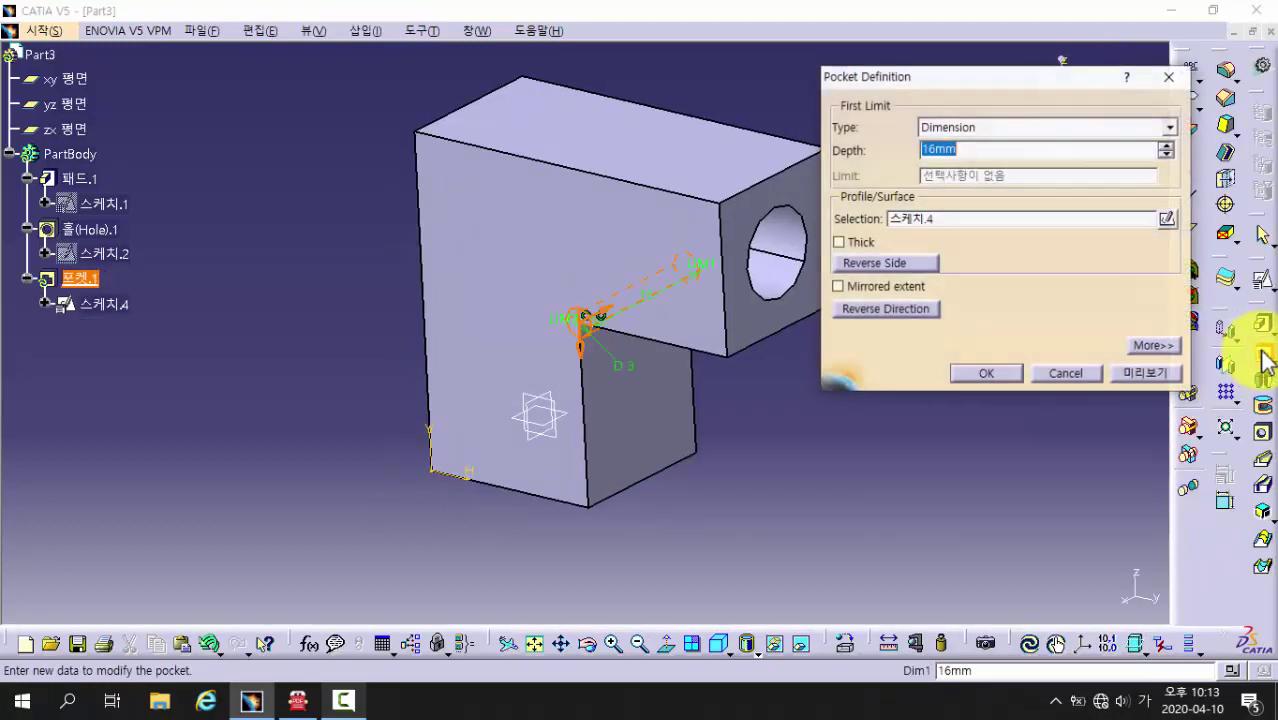
click(950, 128)
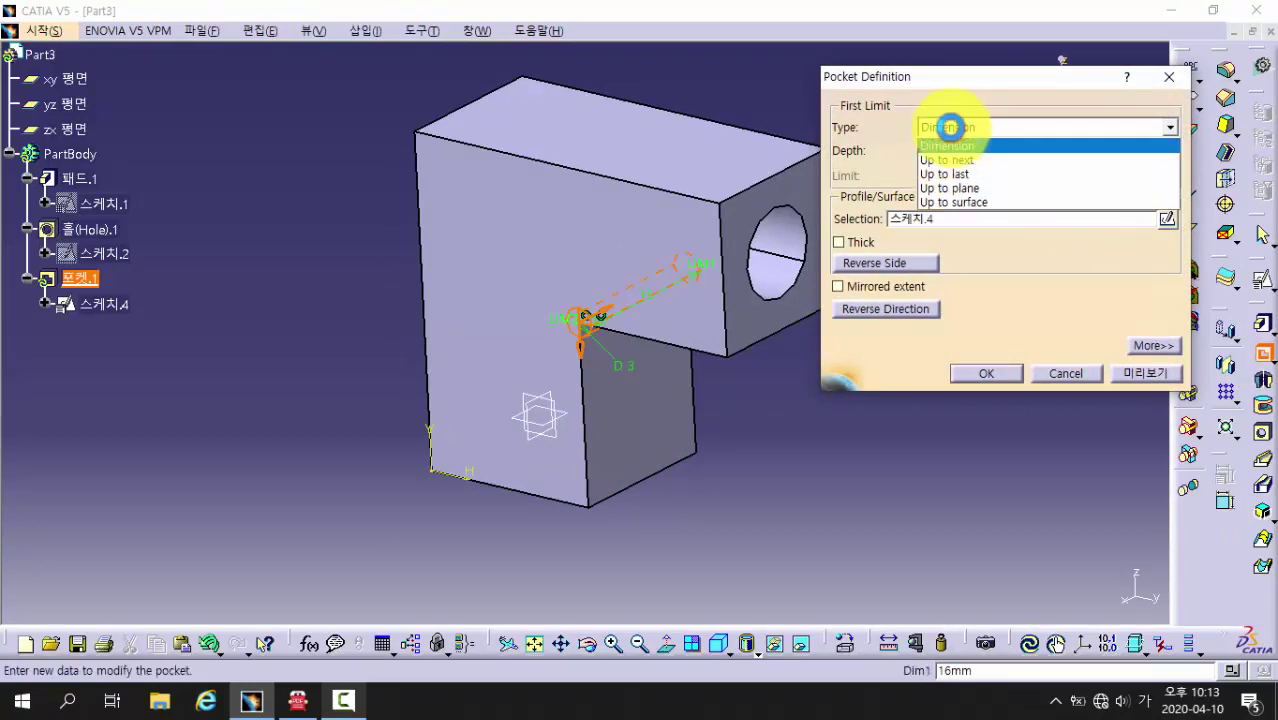
click(968, 175)
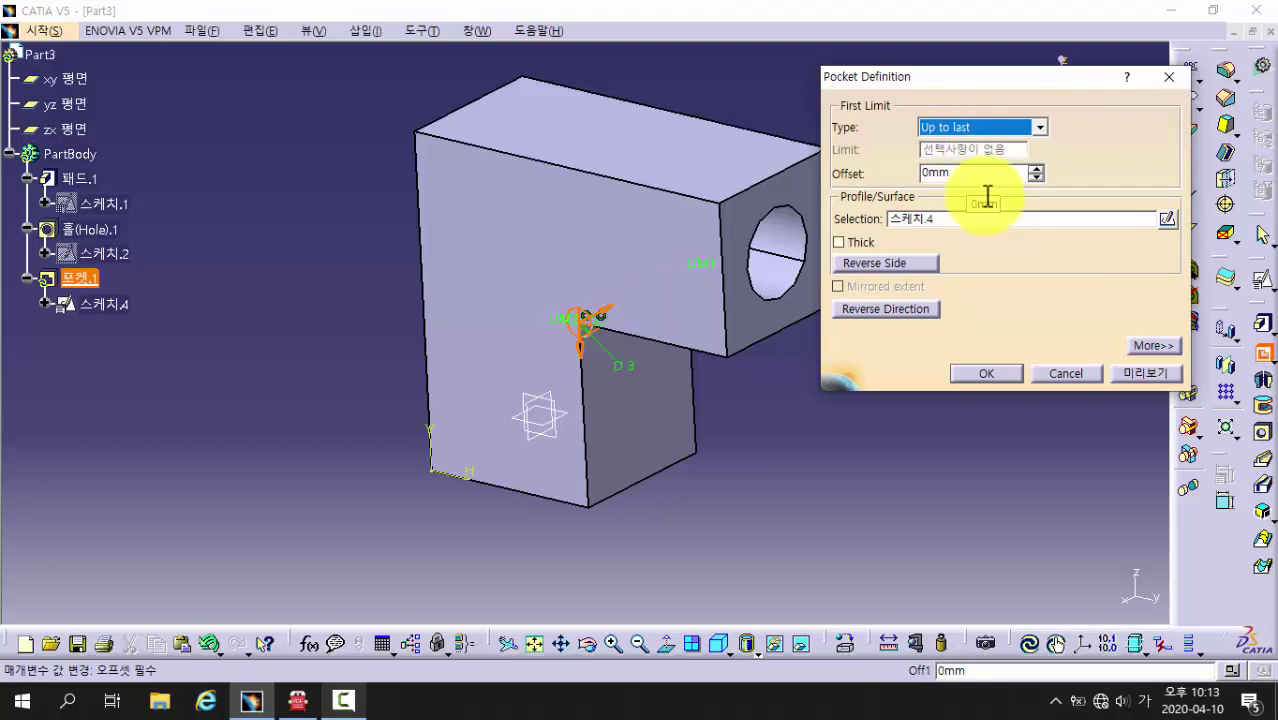
click(1139, 372)
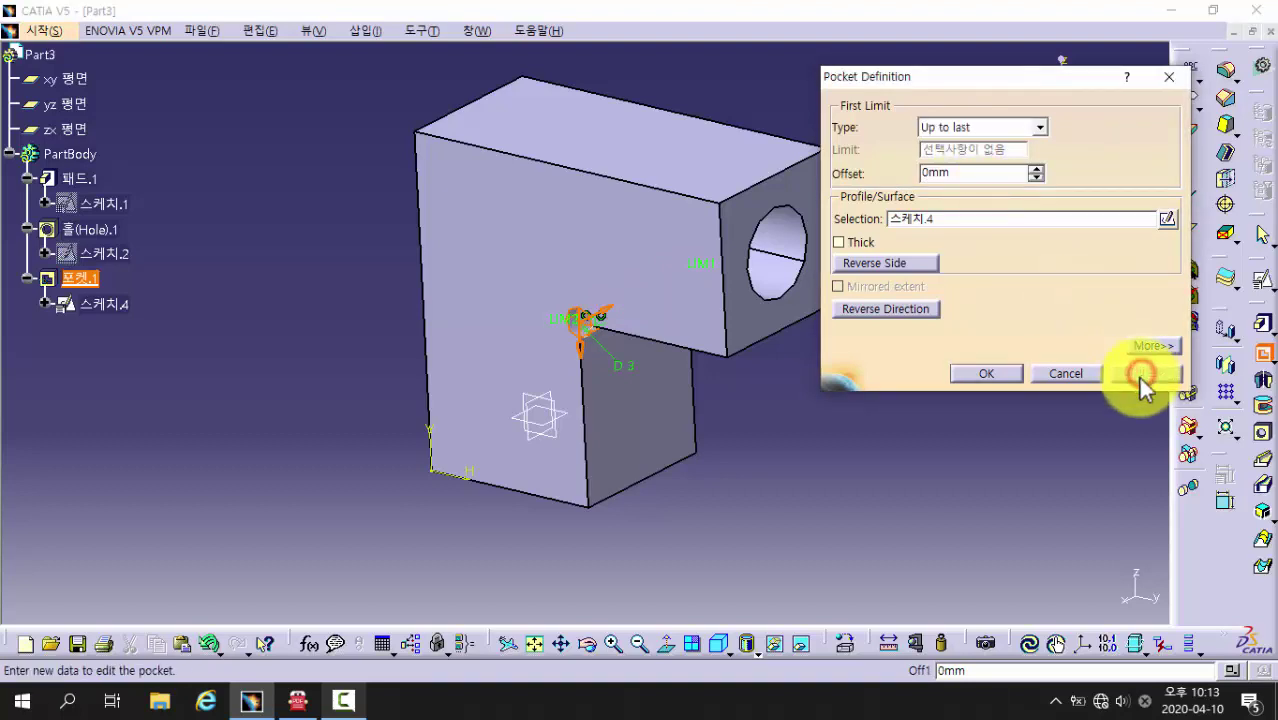
click(1003, 373)
middle_drag(826, 435, 716, 422)
click(763, 364)
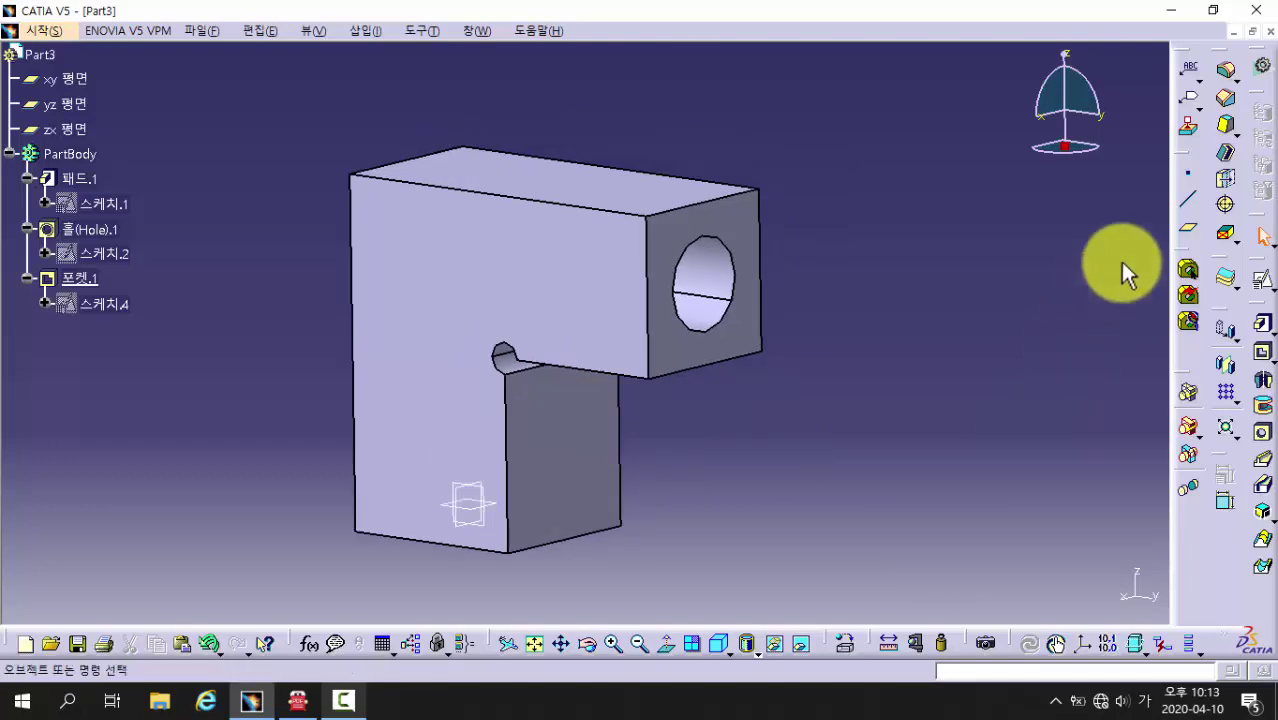
- Start a 1 mm, 45° chamfer on the upper and lower edges of the arm's end face
click(1226, 104)
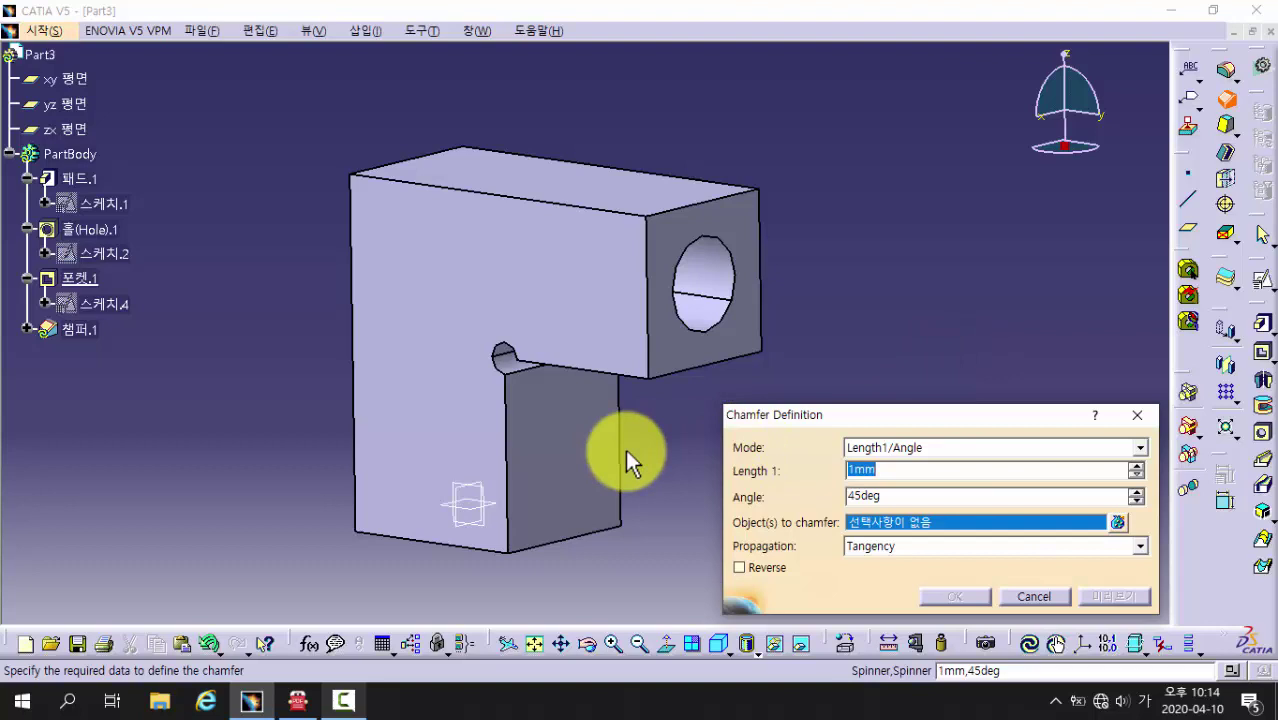
click(738, 205)
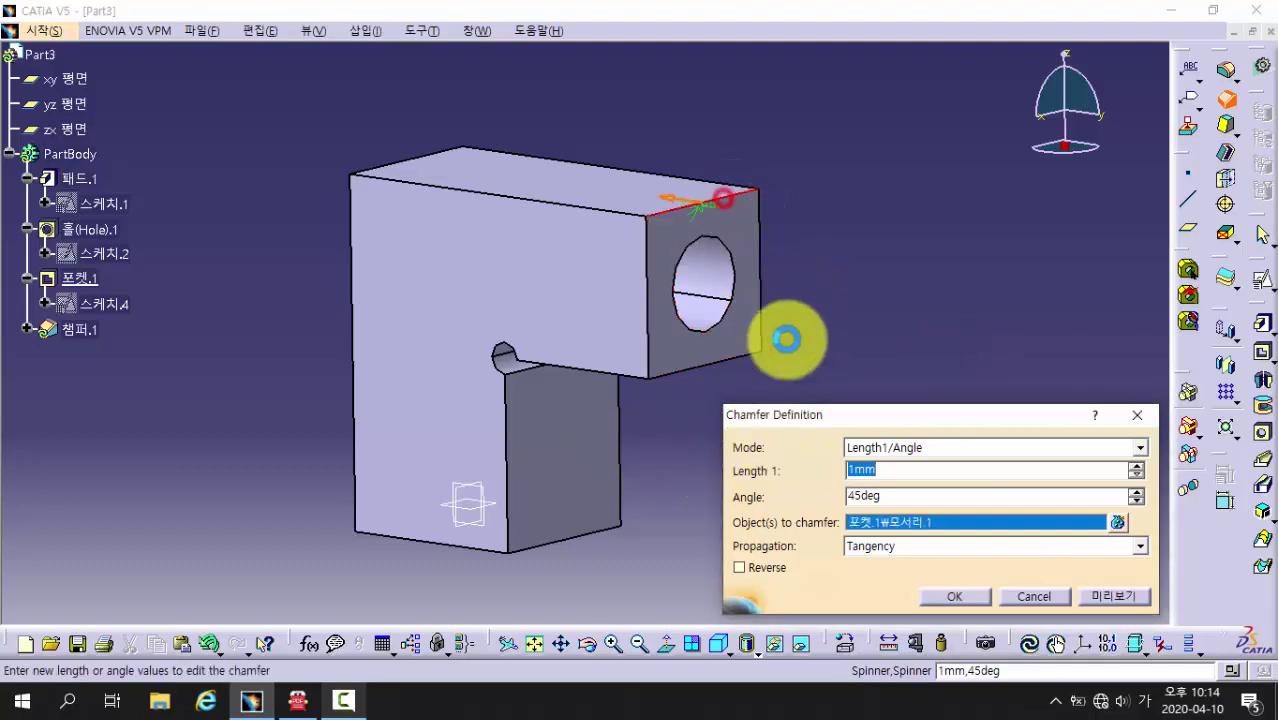
click(713, 364)
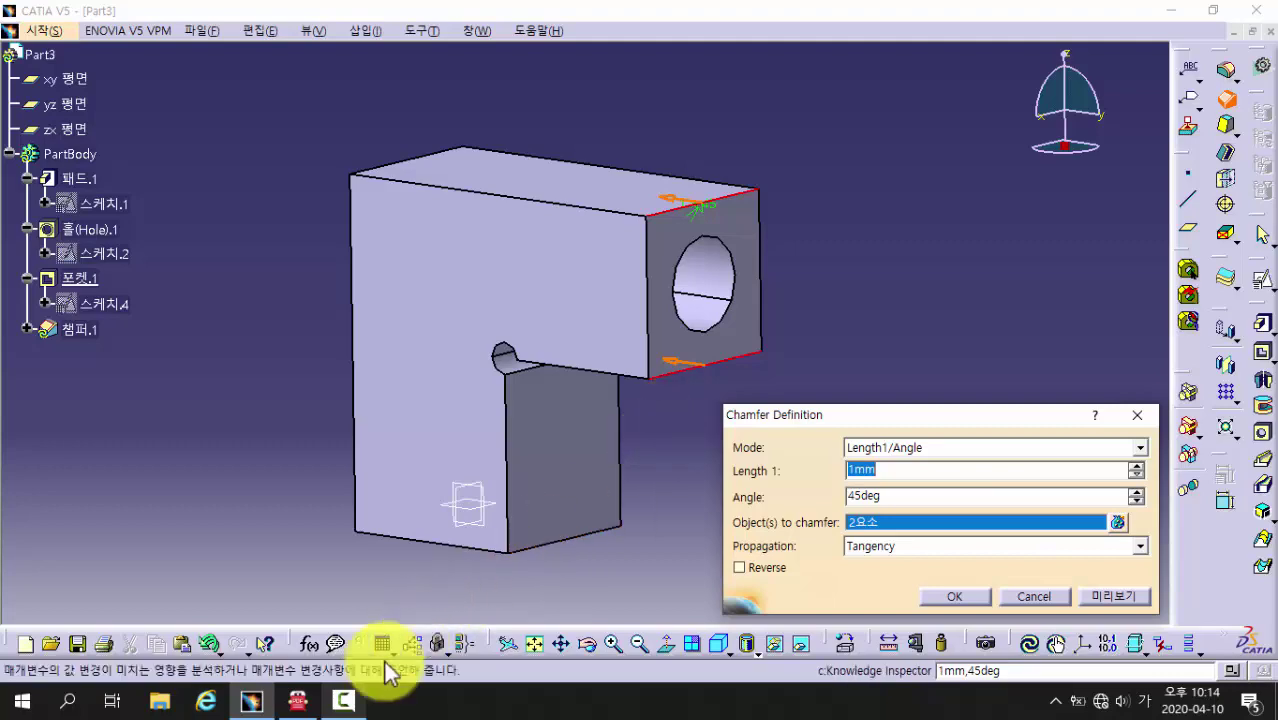
- Check on the PDF assembly drawing how part 3 fits into the guide plate and base, and return to CATIA
click(298, 702)
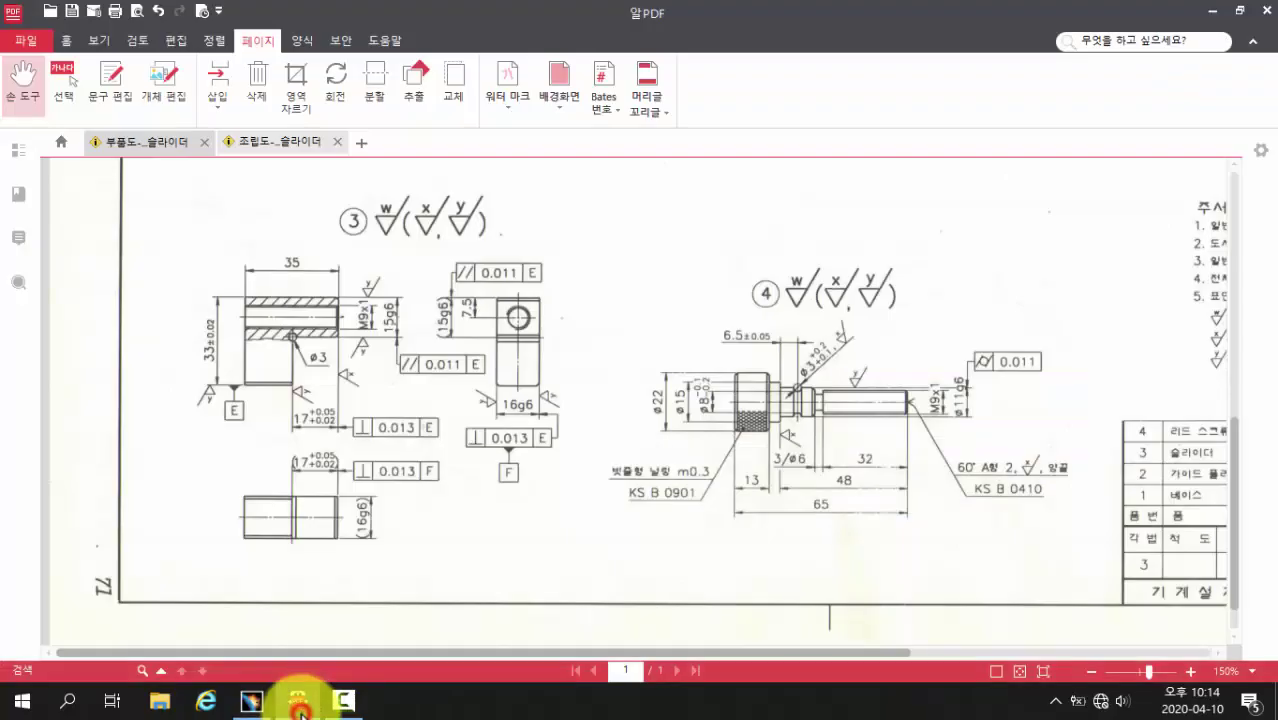
click(274, 147)
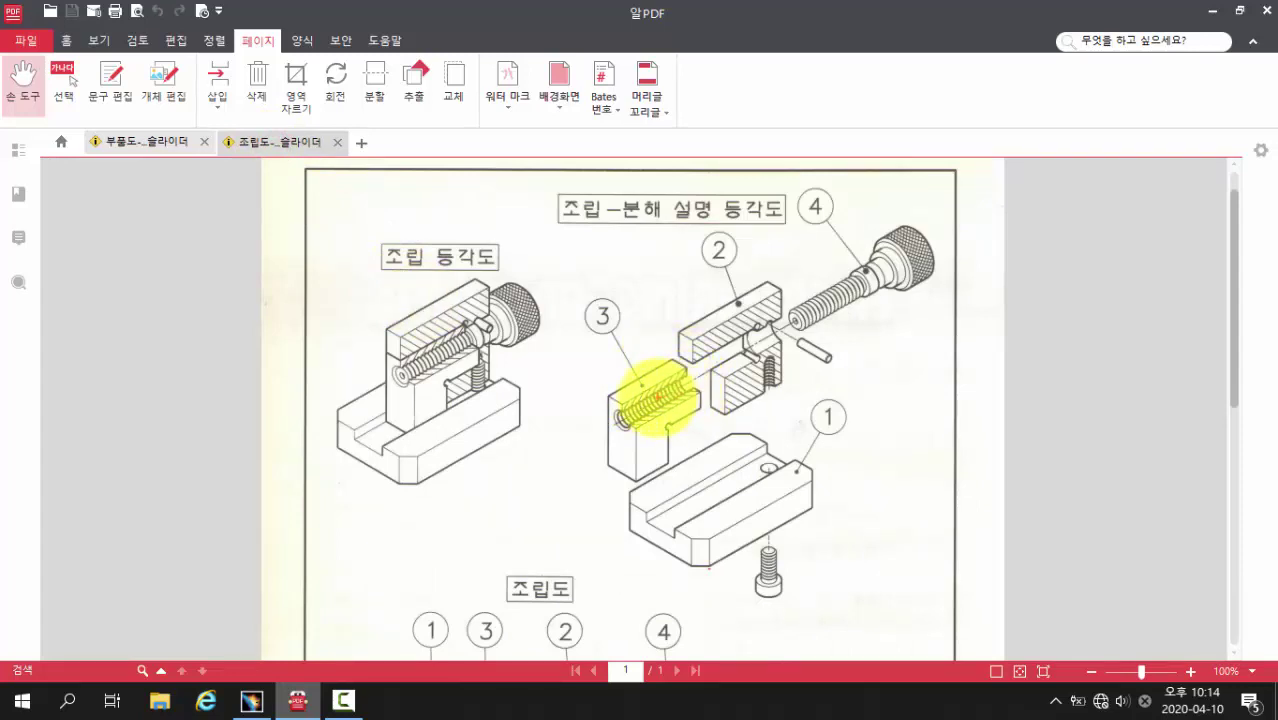
drag(657, 397, 733, 356)
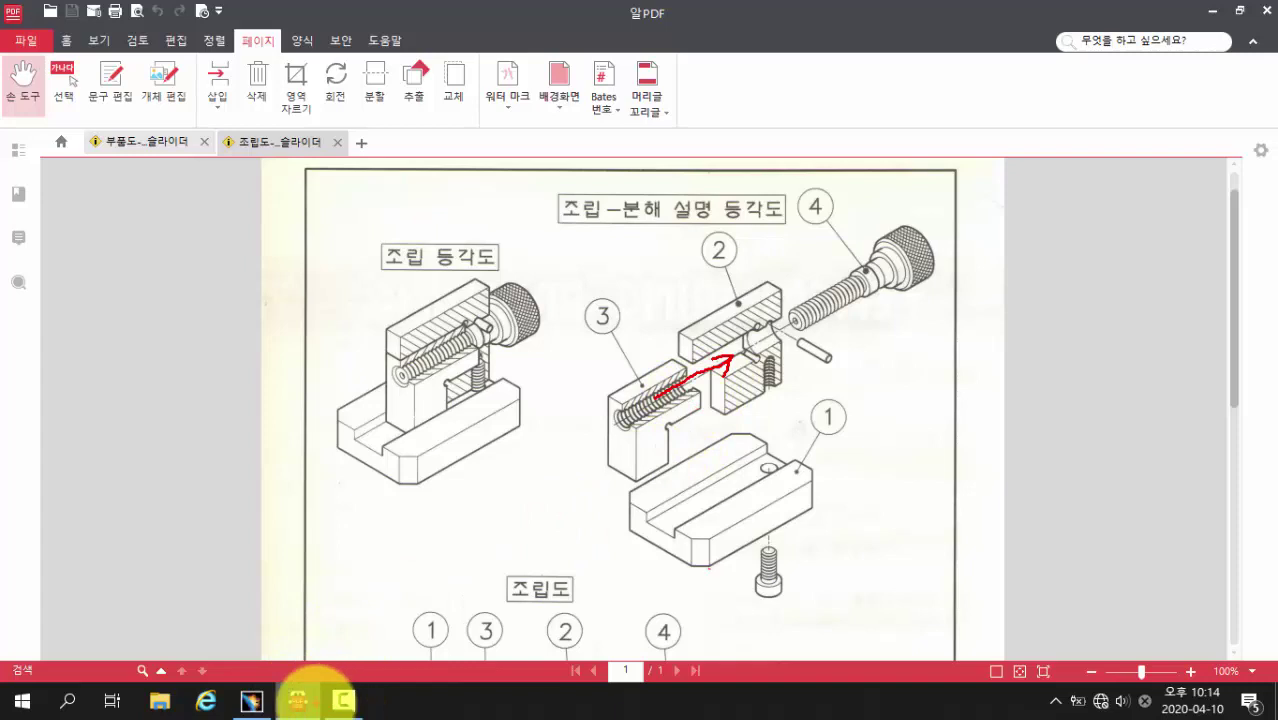
click(251, 700)
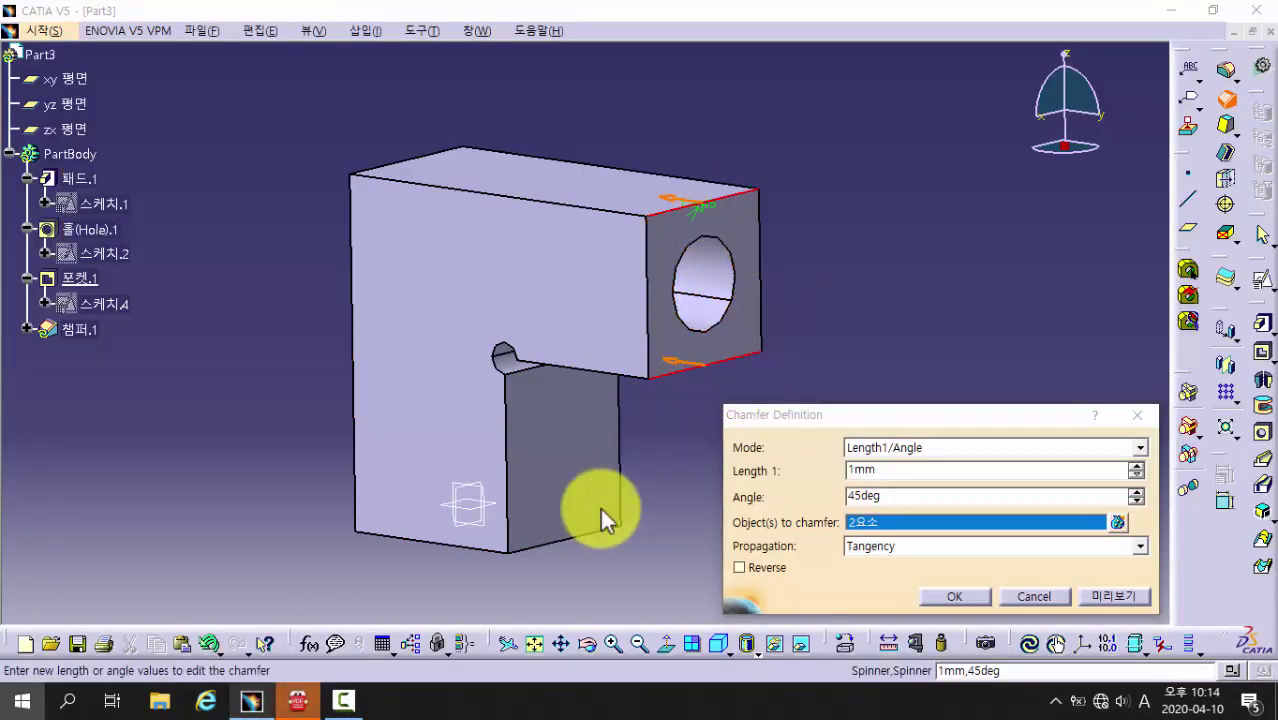
click(295, 700)
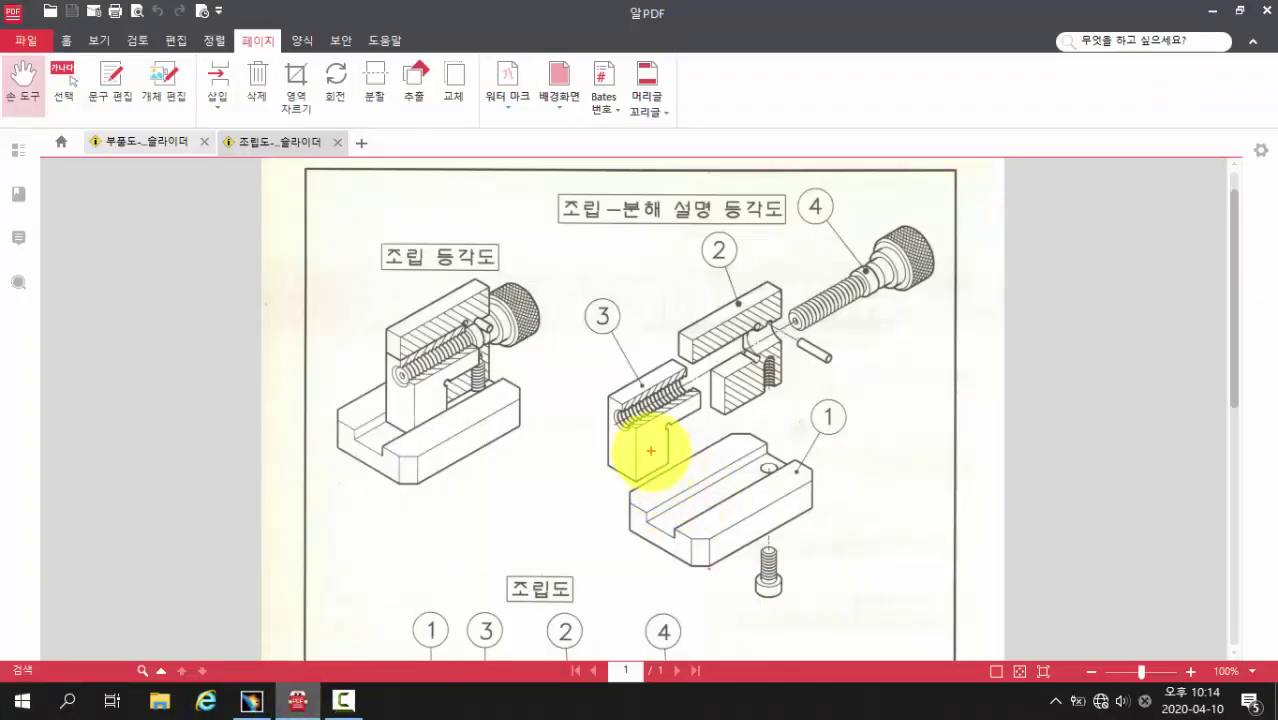
mouse_move(645, 447)
mouse_down()
mouse_move(677, 498)
mouse_move(665, 508)
mouse_move(686, 497)
mouse_up()
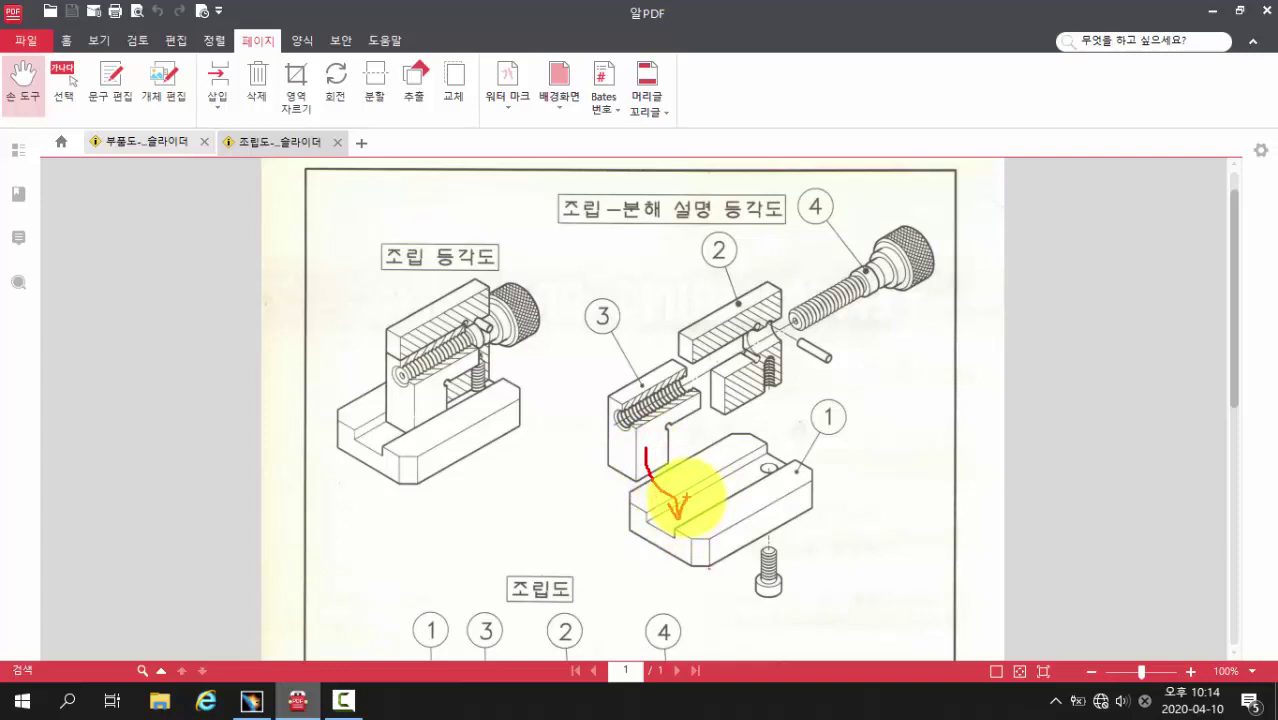
click(251, 699)
- Add the leg's two bottom edges along the L-shaped side faces to the selection and apply the 1 mm, 45° chamfer
middle_drag(513, 440, 667, 236)
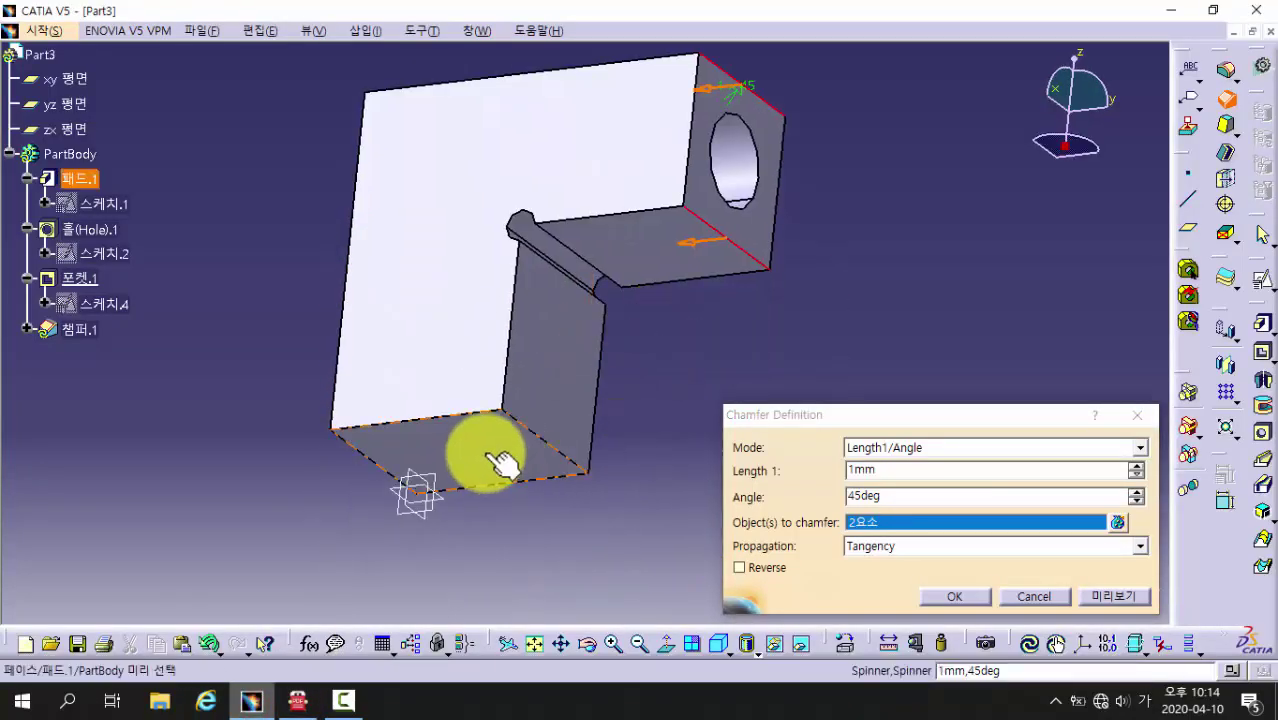
click(460, 413)
click(548, 481)
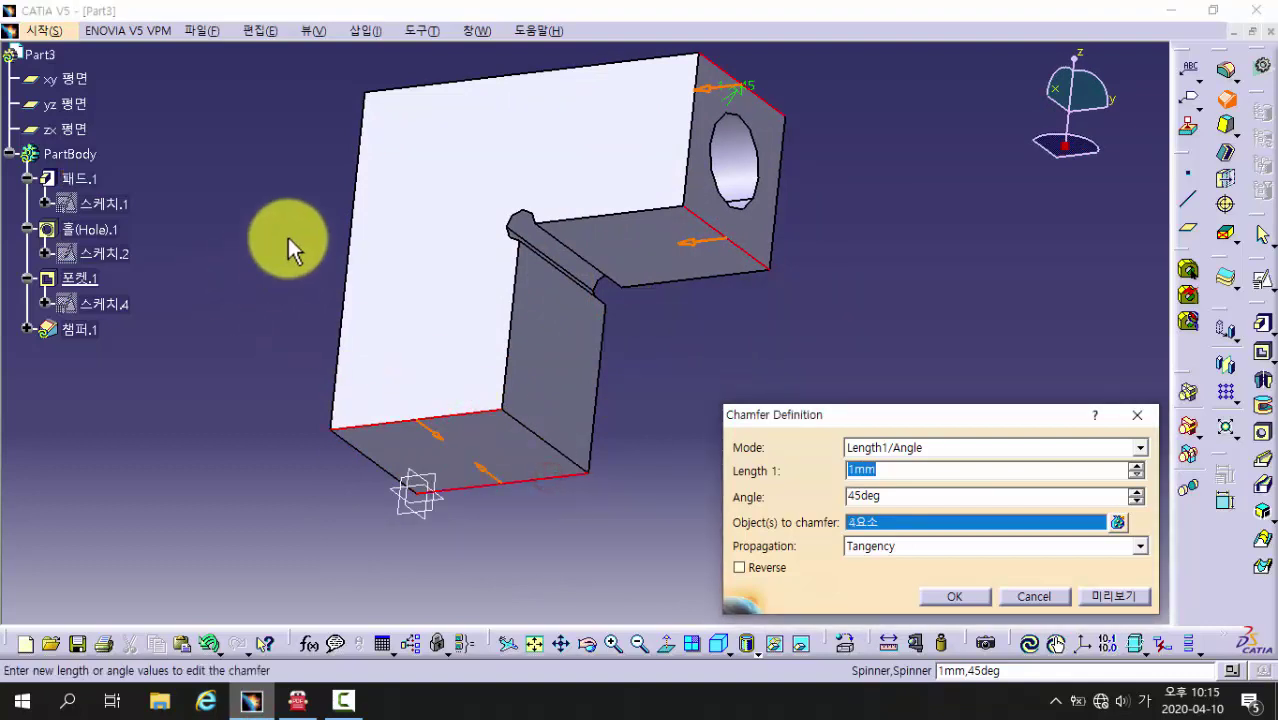
click(1094, 600)
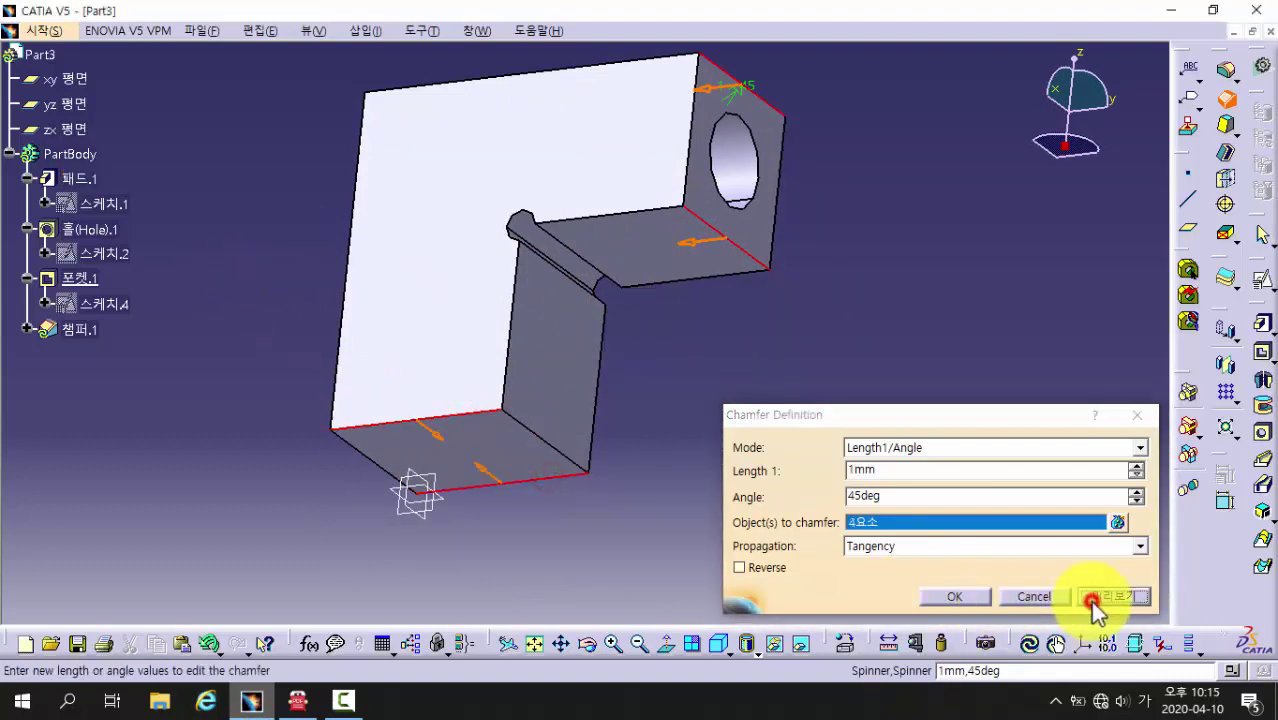
click(962, 600)
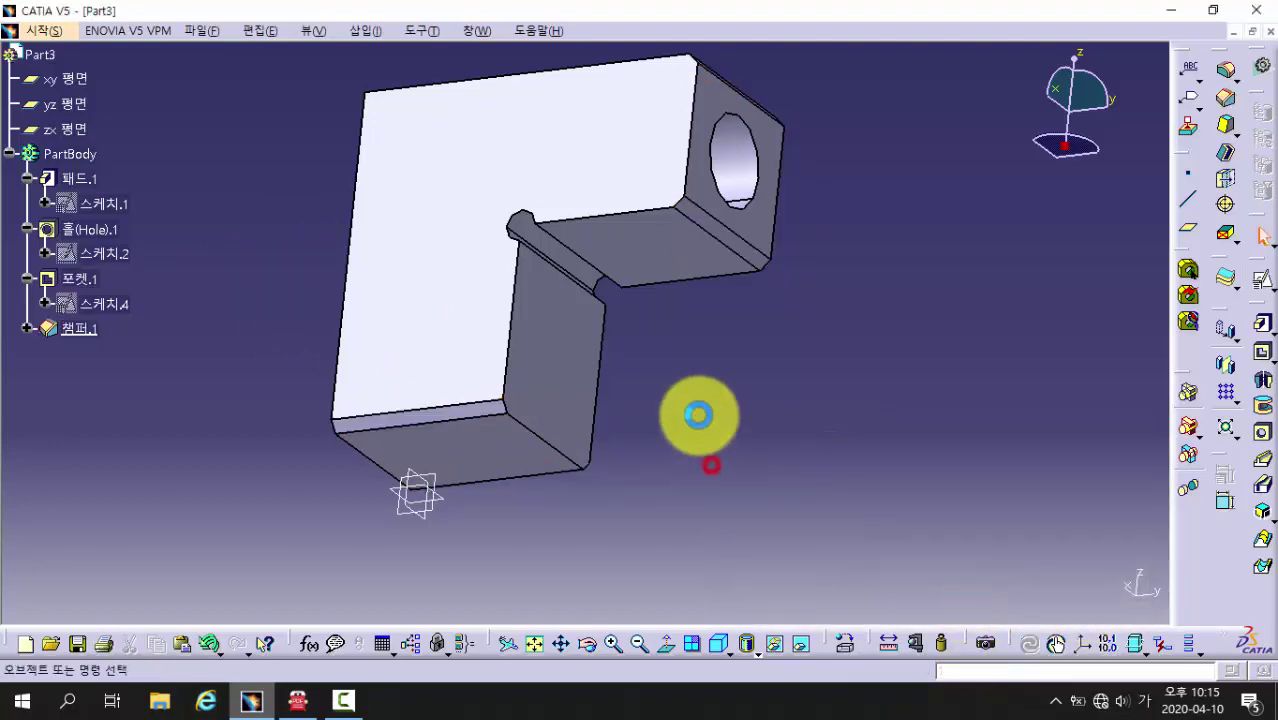
- Set the isometric view, fit the part in it, and save the part on the desktop as 03
middle_drag(698, 416, 845, 260)
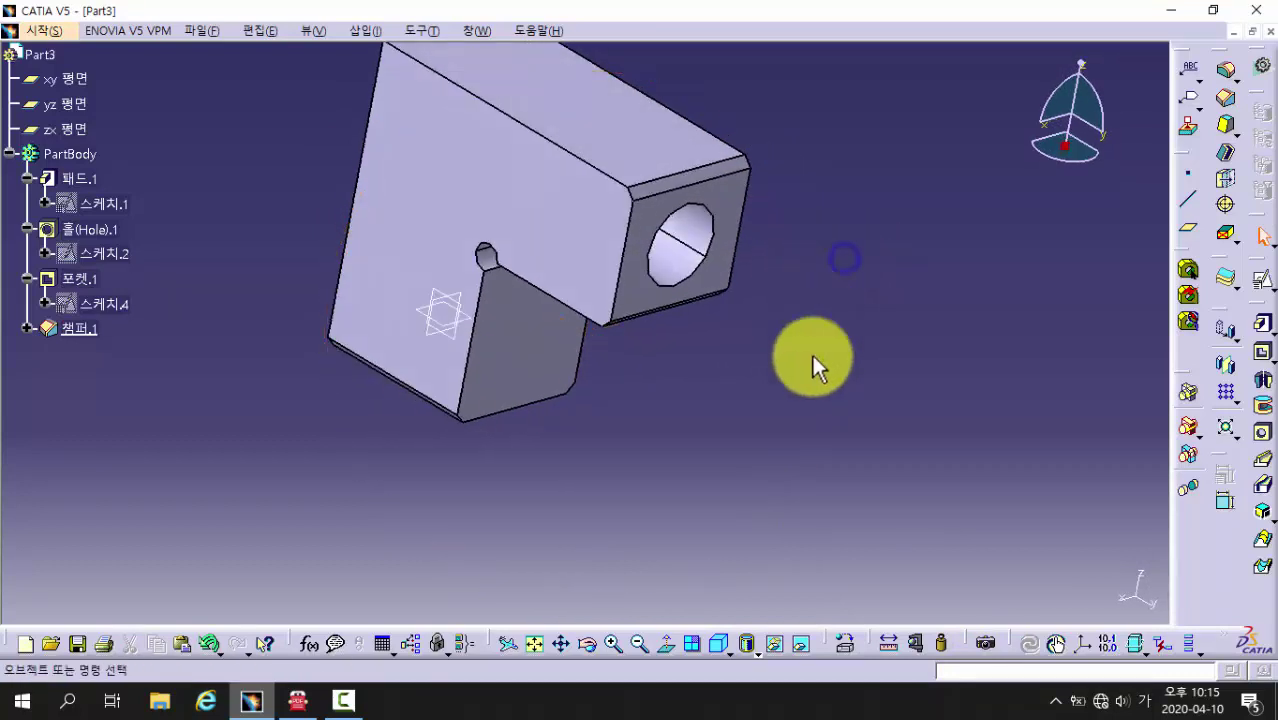
click(724, 645)
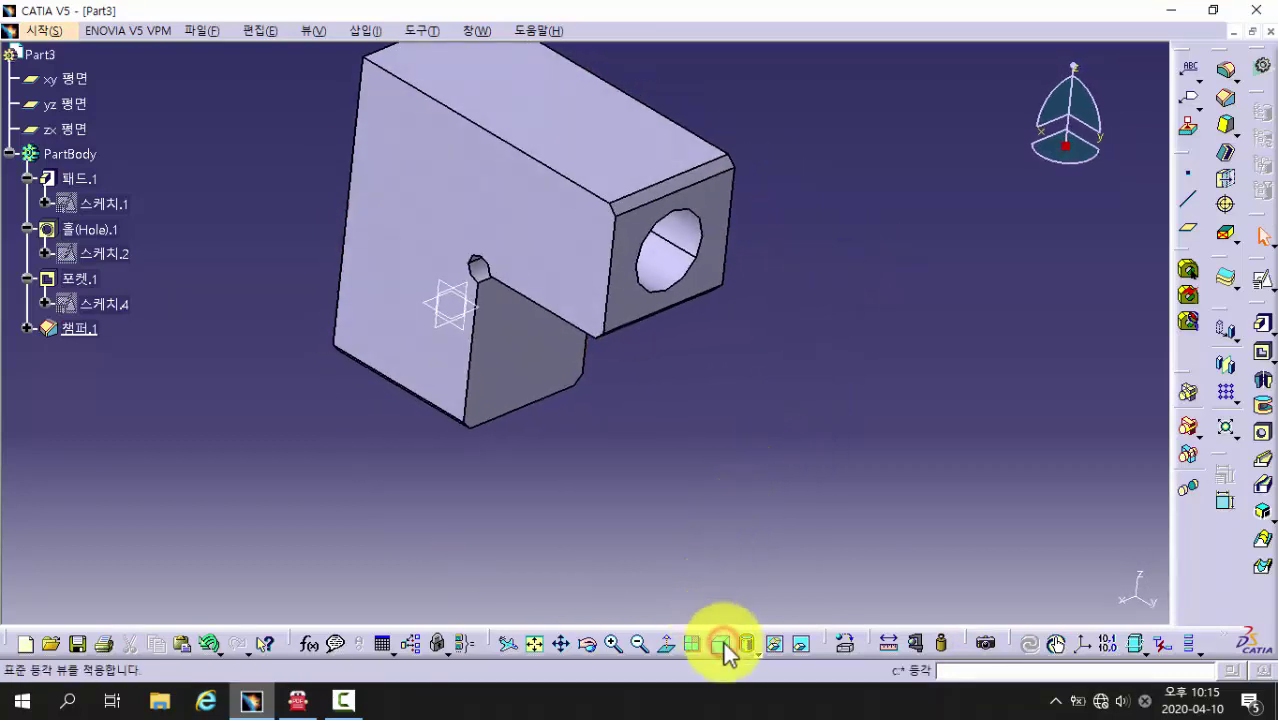
click(535, 645)
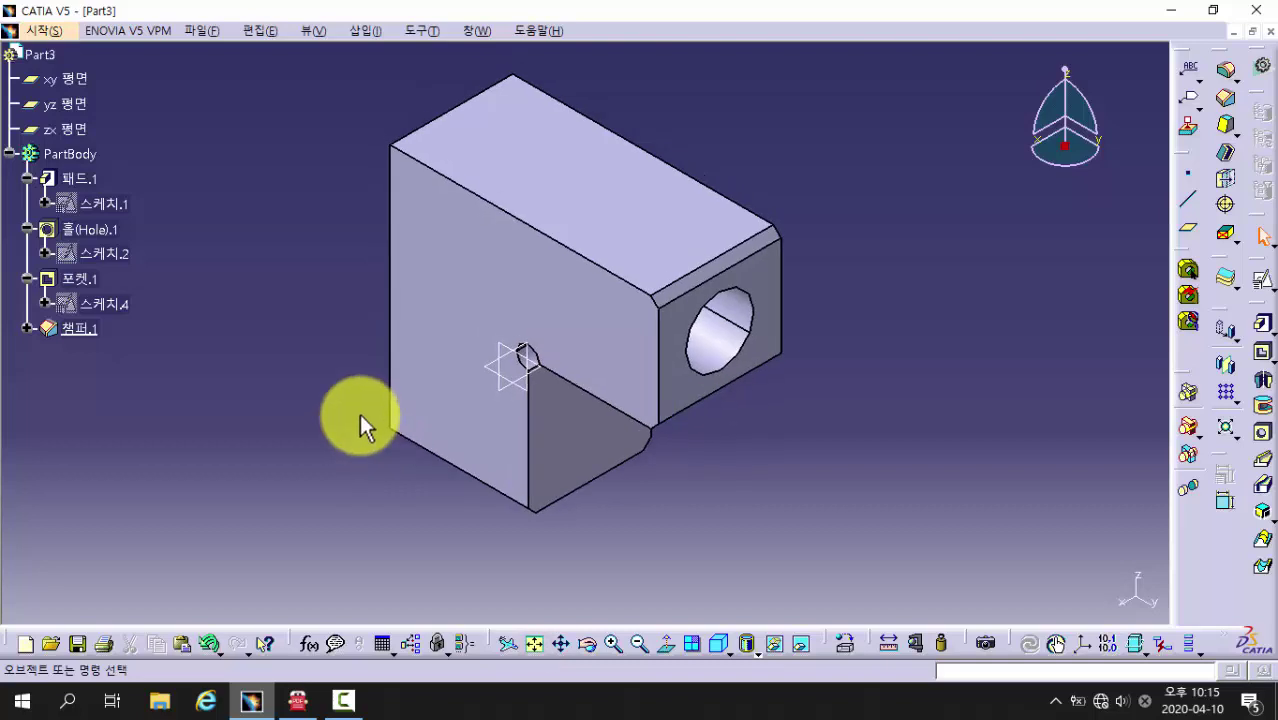
click(203, 32)
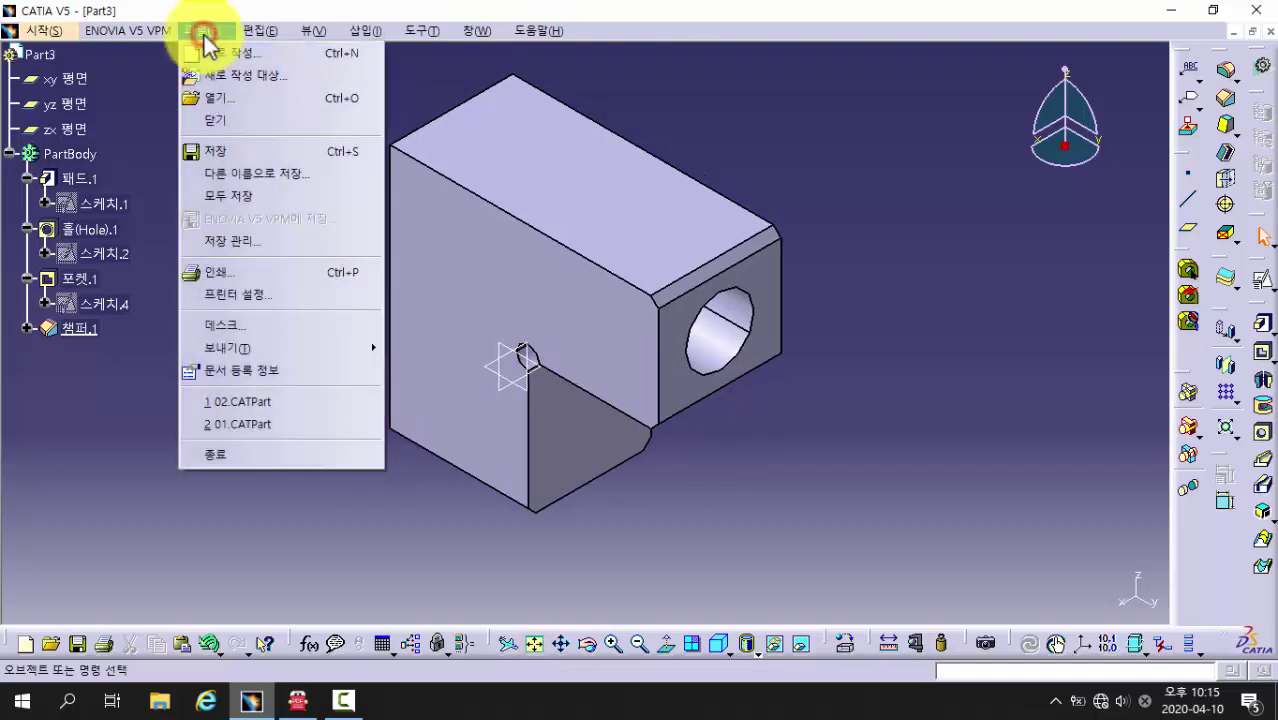
click(258, 172)
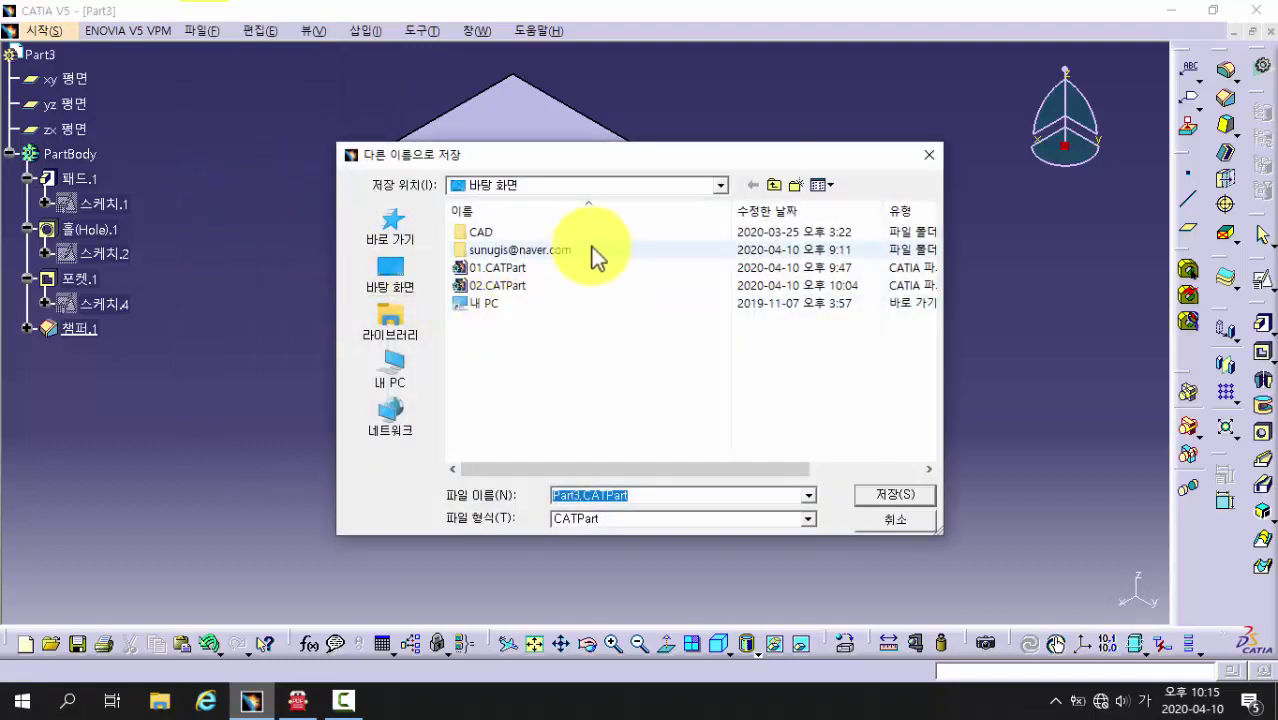
text(03)
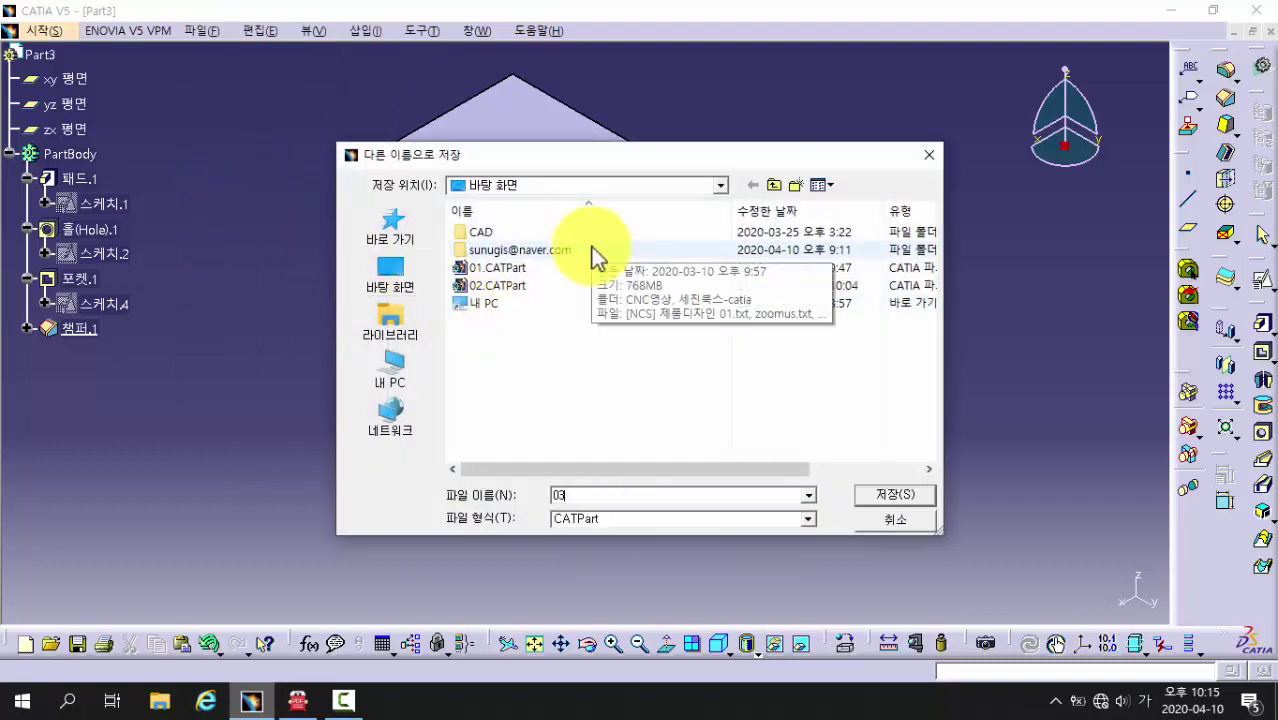
click(873, 497)
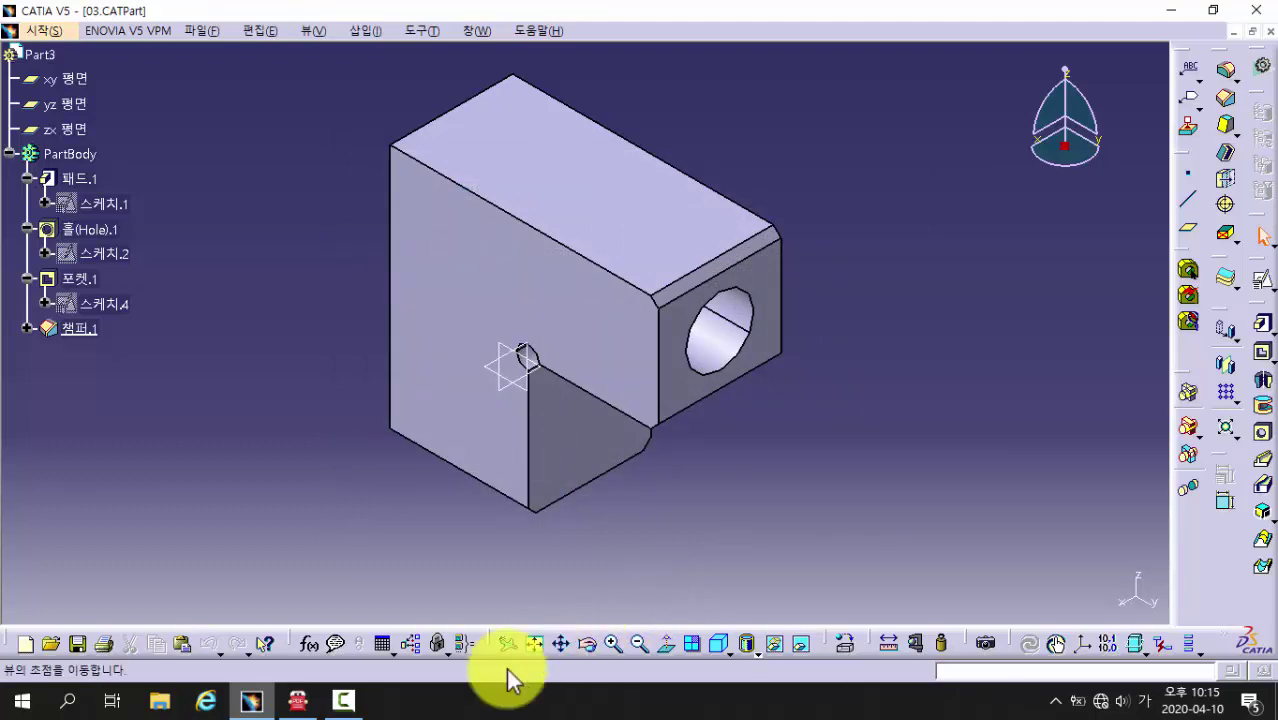
- Switch to the PDF parts drawing and examine the dimensions of part 4, the lead screw
click(297, 700)
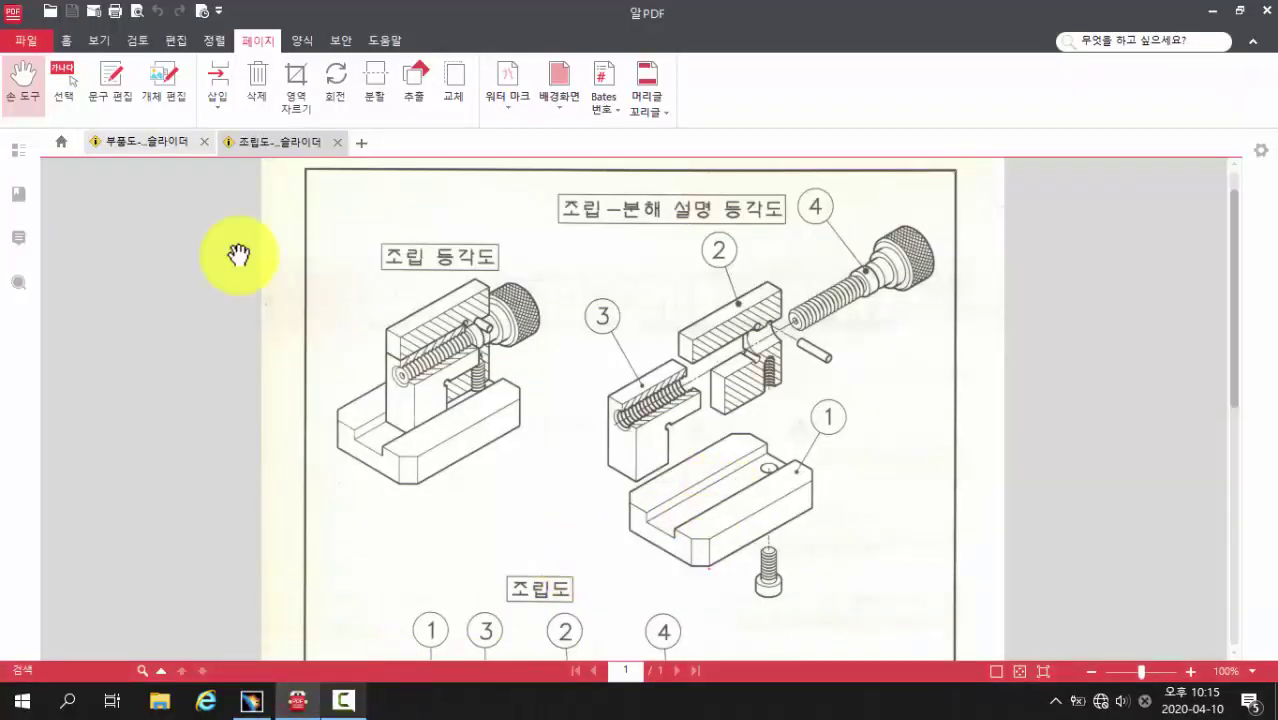
click(155, 142)
click(849, 416)
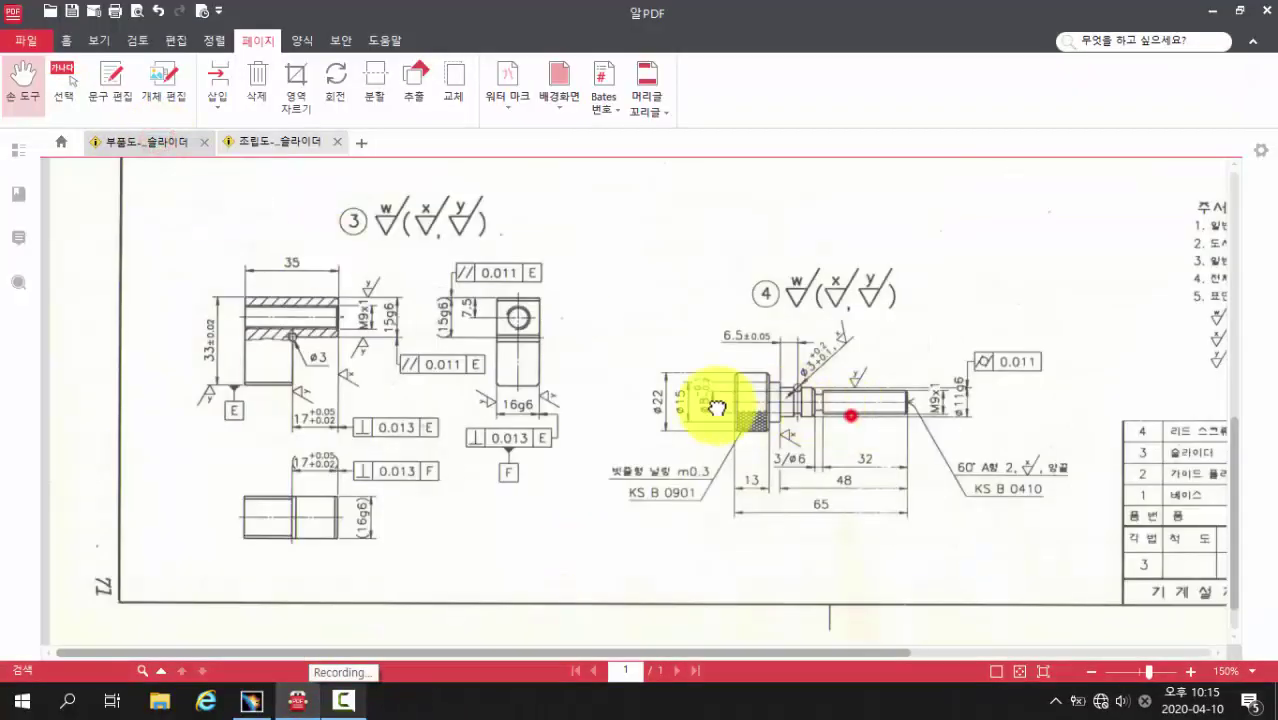
ctrl+scroll(700, 403, up, 2)
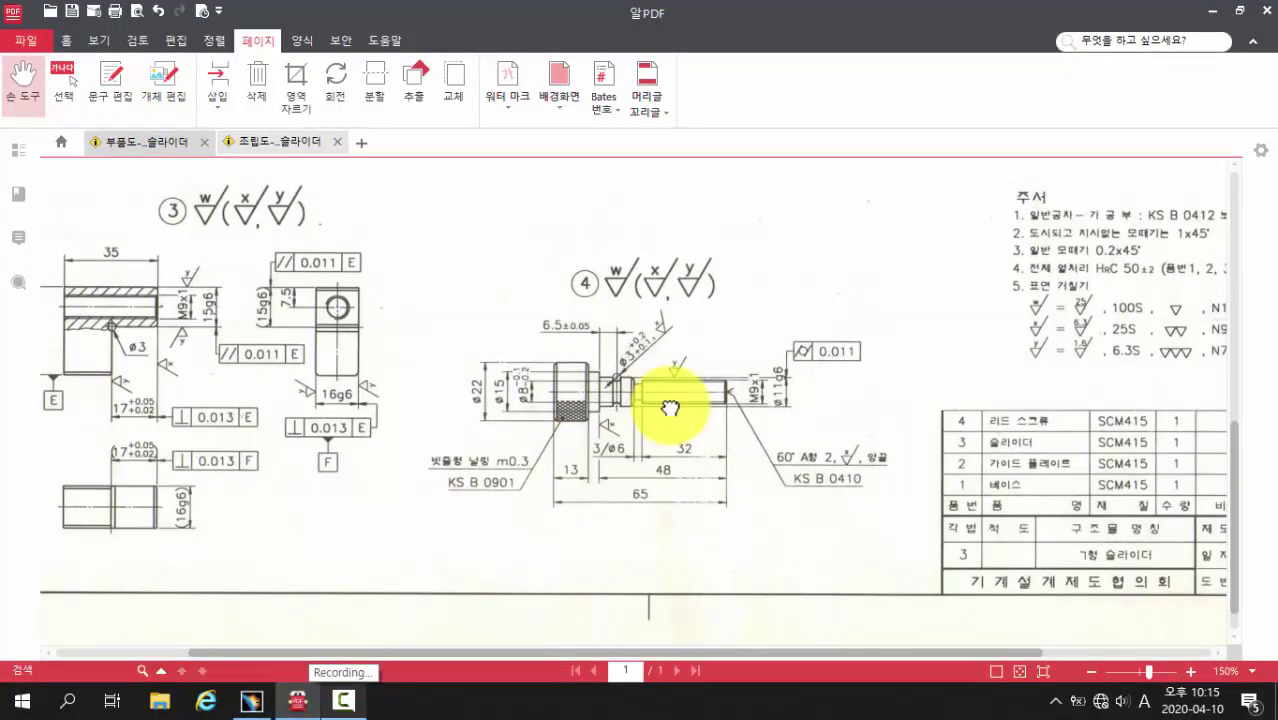
ctrl+scroll(668, 404, up, 1)
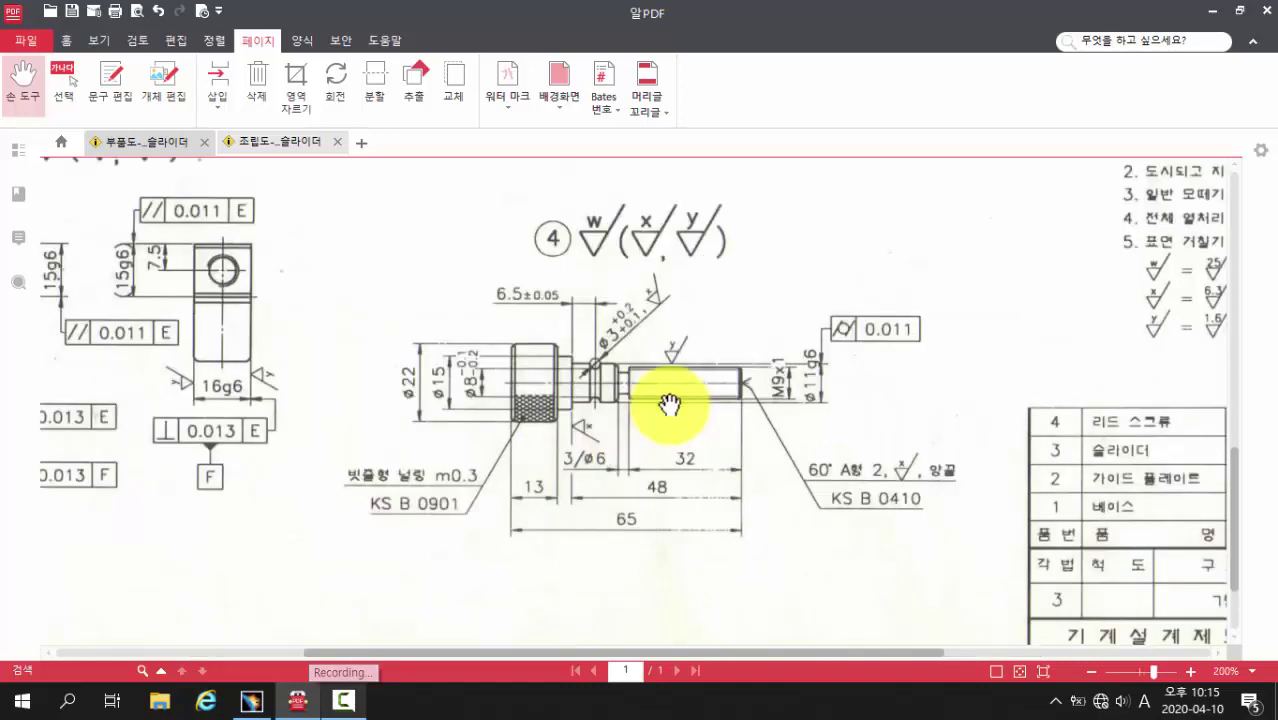
ctrl+scroll(668, 404, up, 1)
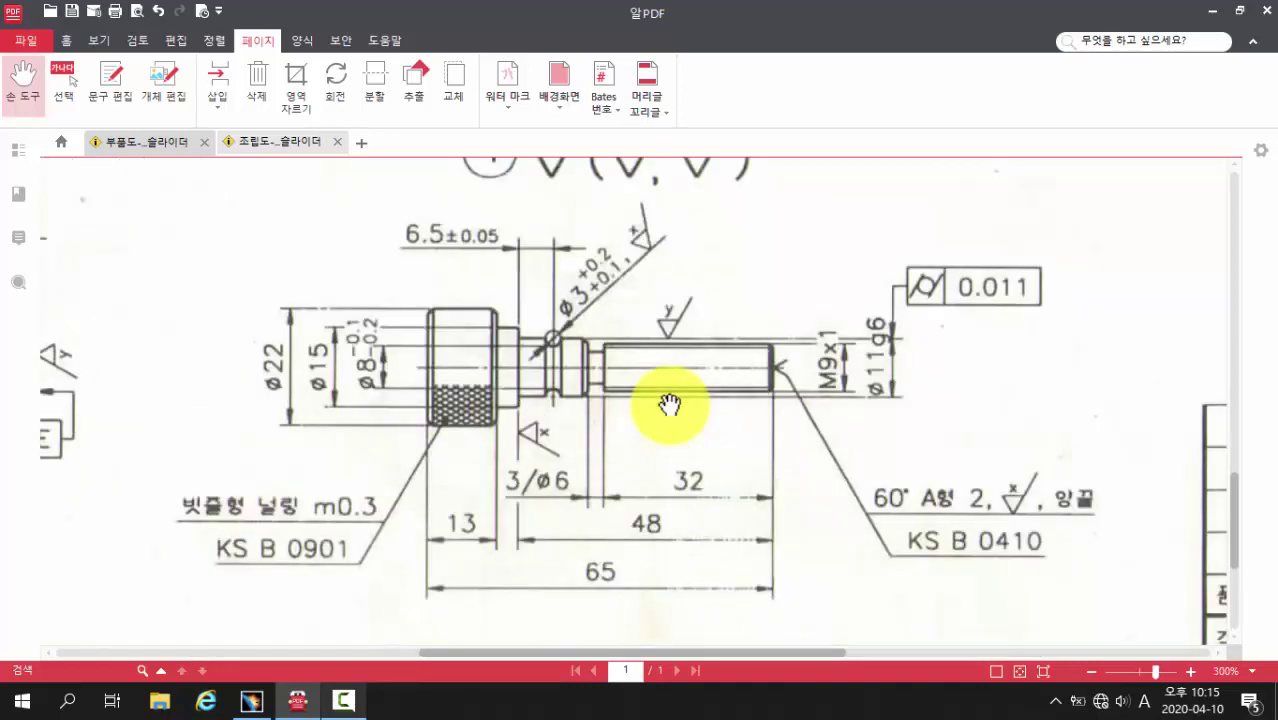
drag(728, 400, 727, 428)
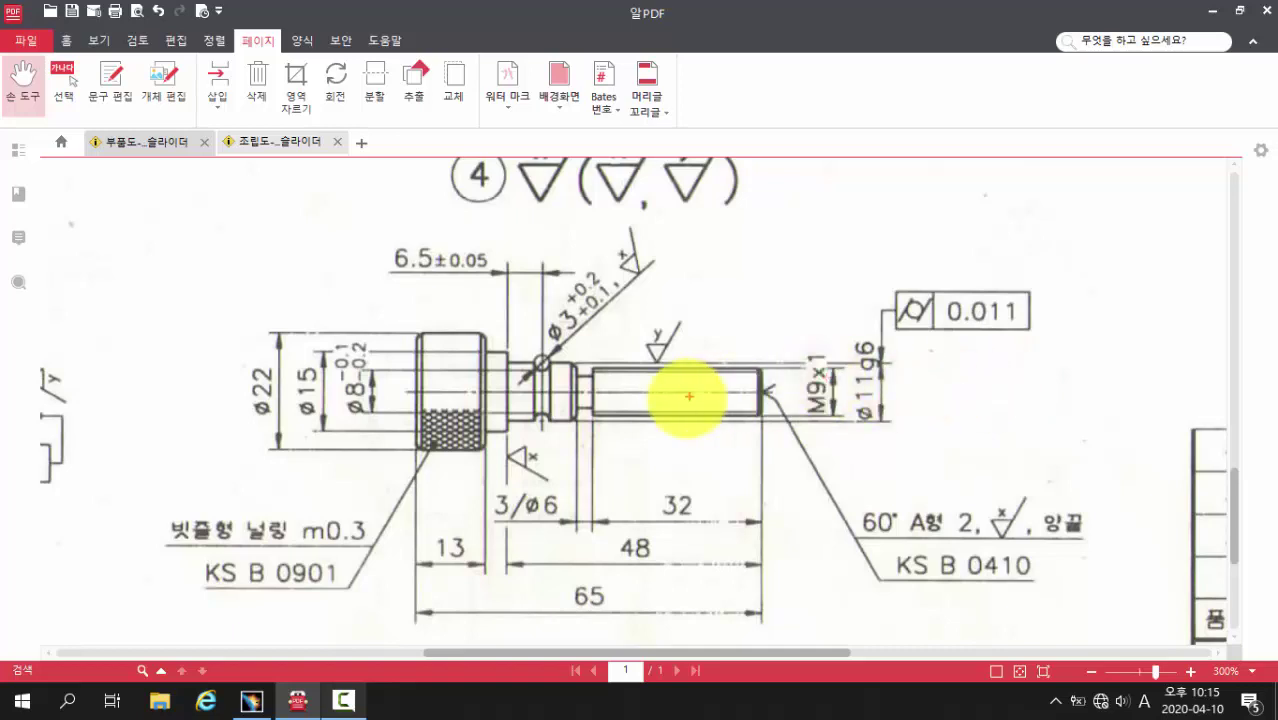
mouse_move(508, 405)
mouse_down()
mouse_move(739, 408)
mouse_move(784, 434)
mouse_move(916, 425)
mouse_move(947, 447)
mouse_up()
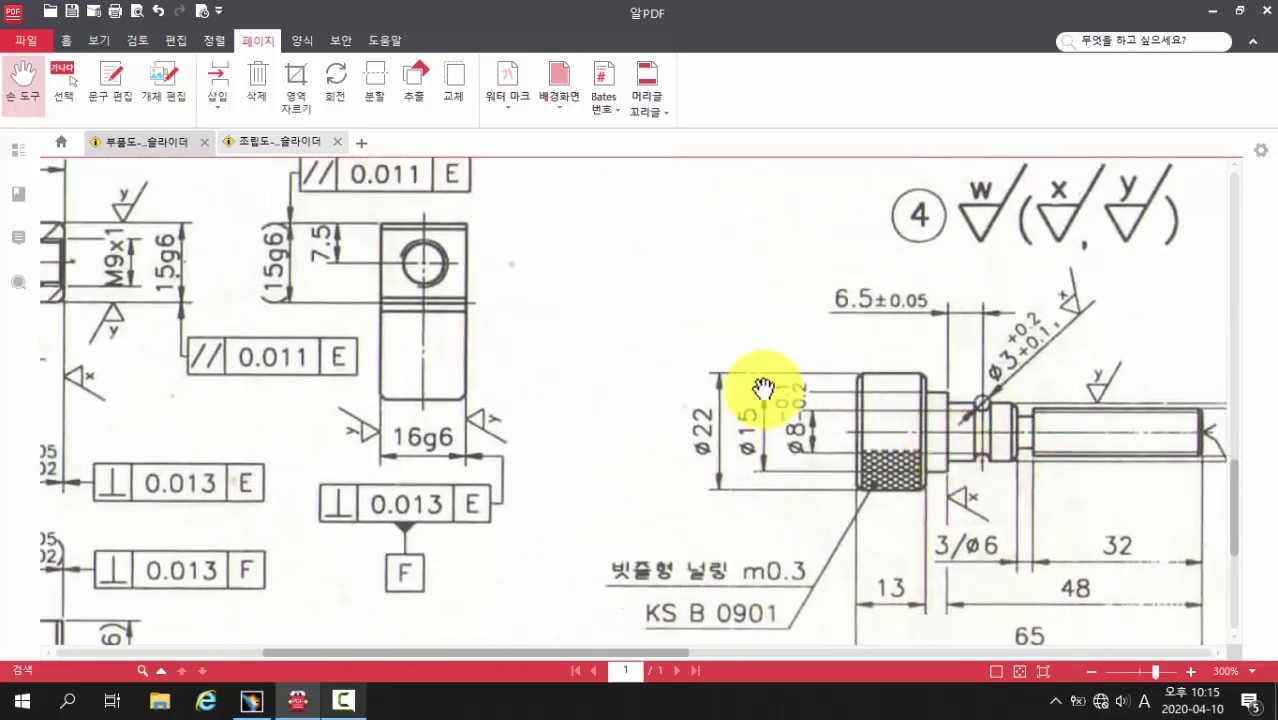
- Compare the M9x1 thread callouts of parts 3 and 4, and study the lead screw's half profile about its axis
ctrl+scroll(760, 388, down, 1)
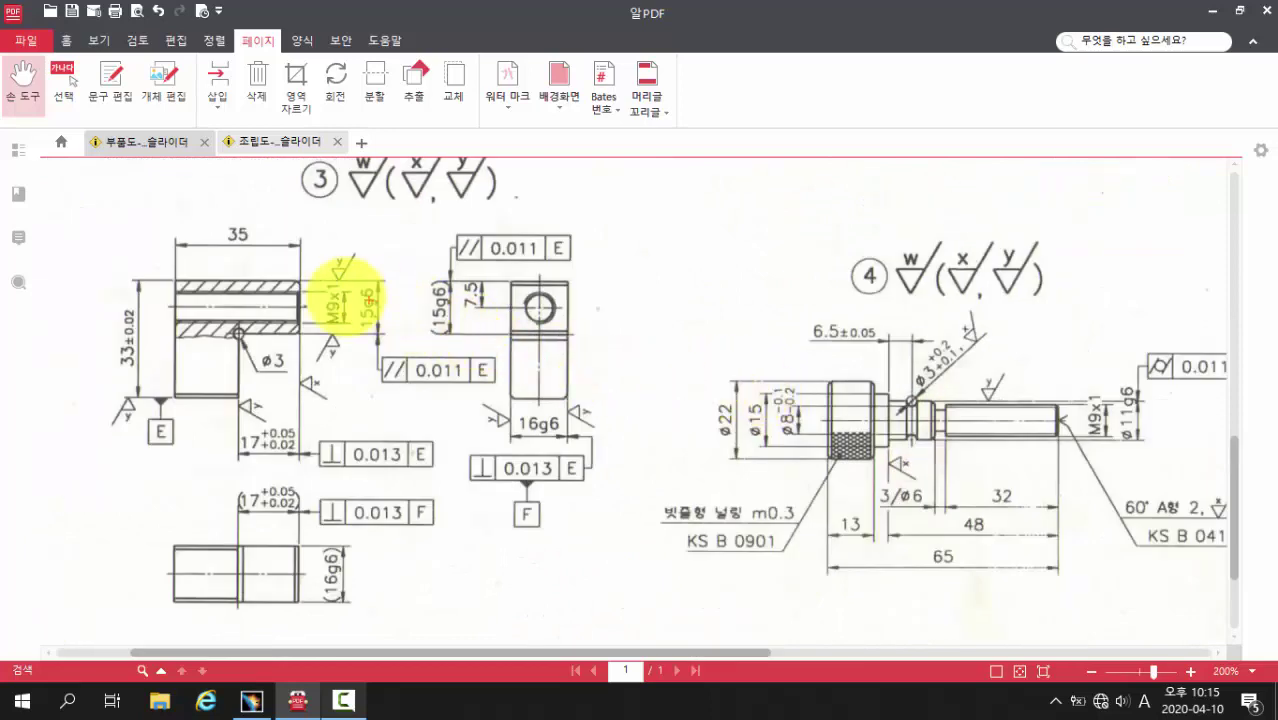
drag(319, 275, 350, 331)
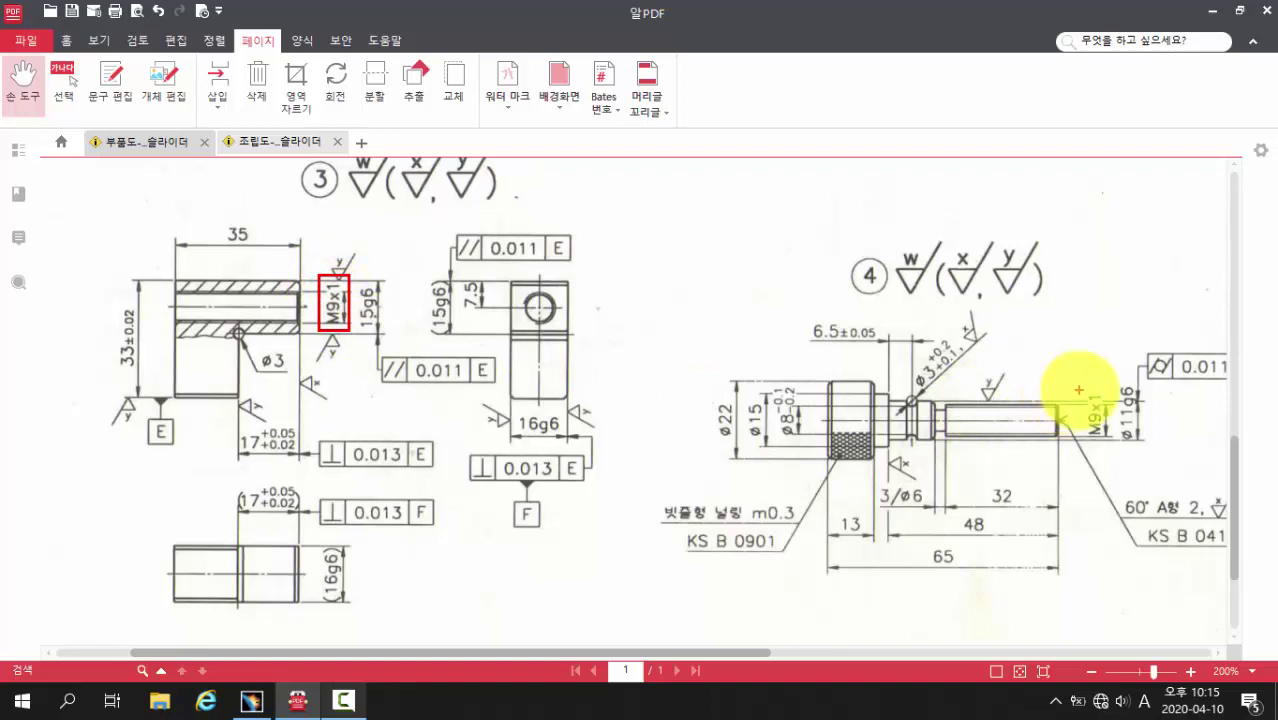
drag(1080, 385, 1114, 437)
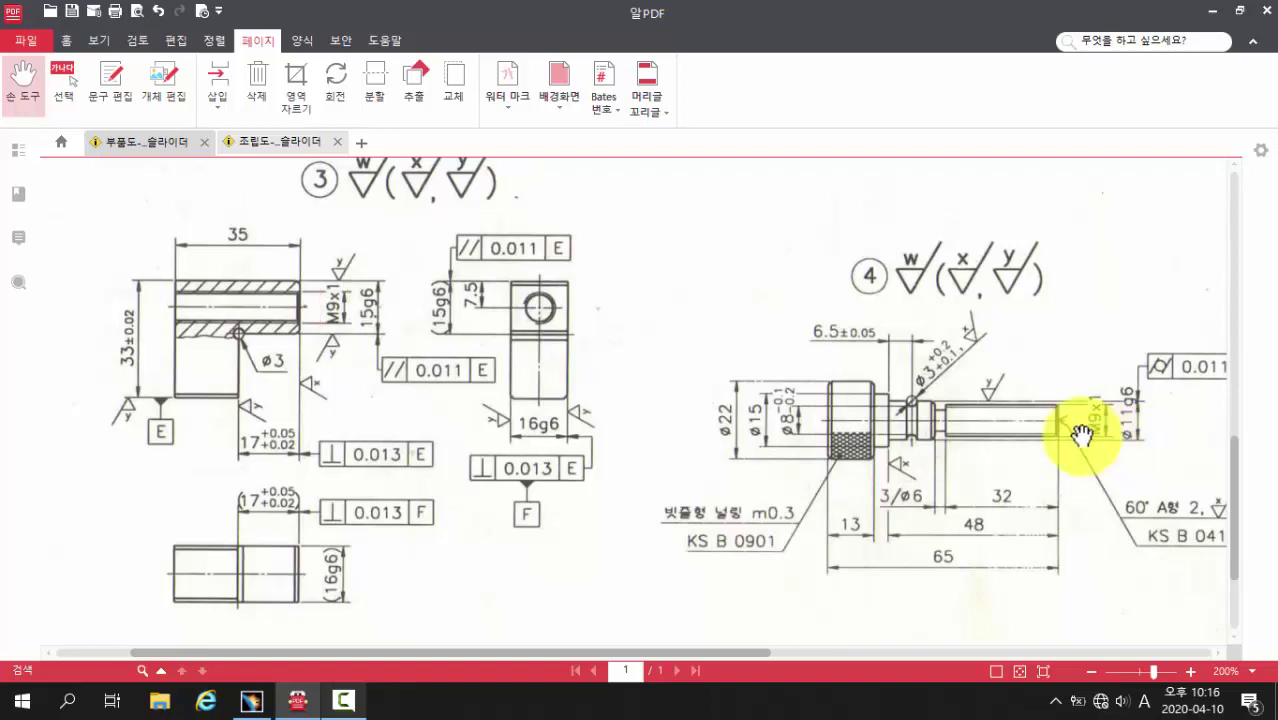
ctrl+scroll(1060, 430, up, 2)
drag(876, 398, 738, 382)
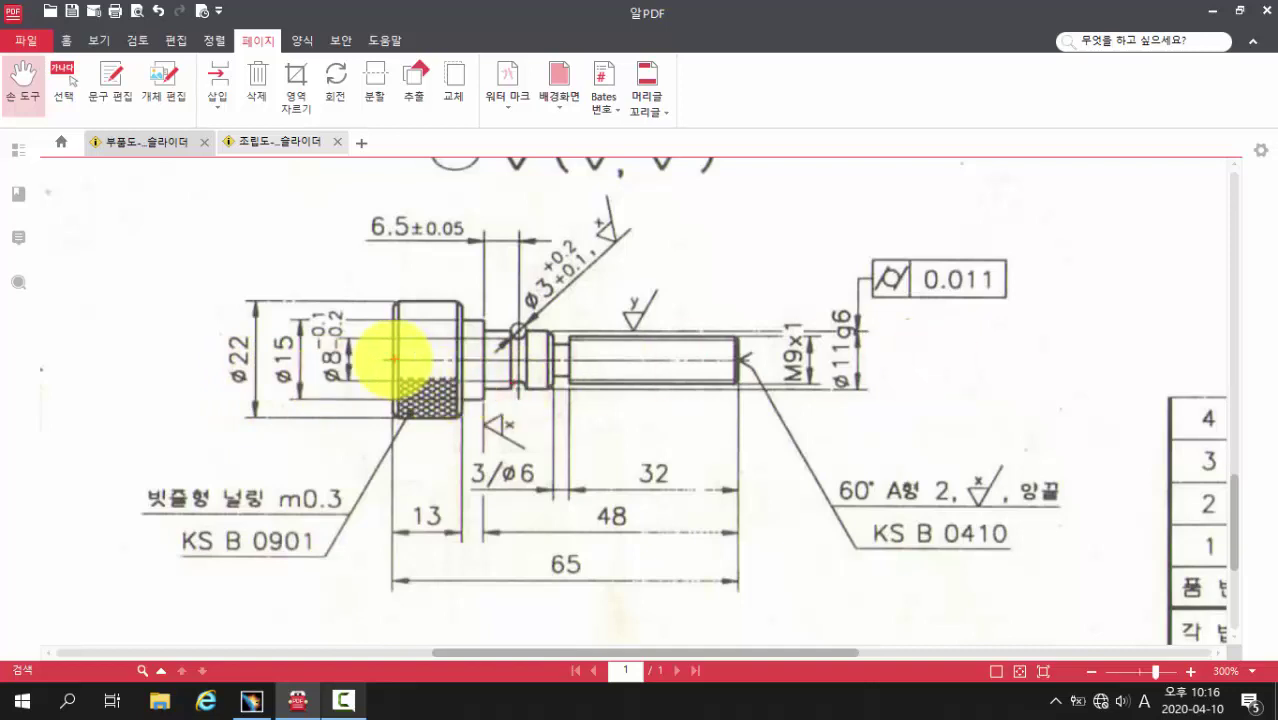
mouse_move(387, 360)
mouse_down()
mouse_move(693, 357)
mouse_move(735, 332)
mouse_move(528, 330)
mouse_move(405, 296)
mouse_move(393, 352)
mouse_move(399, 343)
mouse_move(352, 372)
mouse_move(378, 400)
mouse_move(423, 405)
mouse_move(402, 407)
mouse_up()
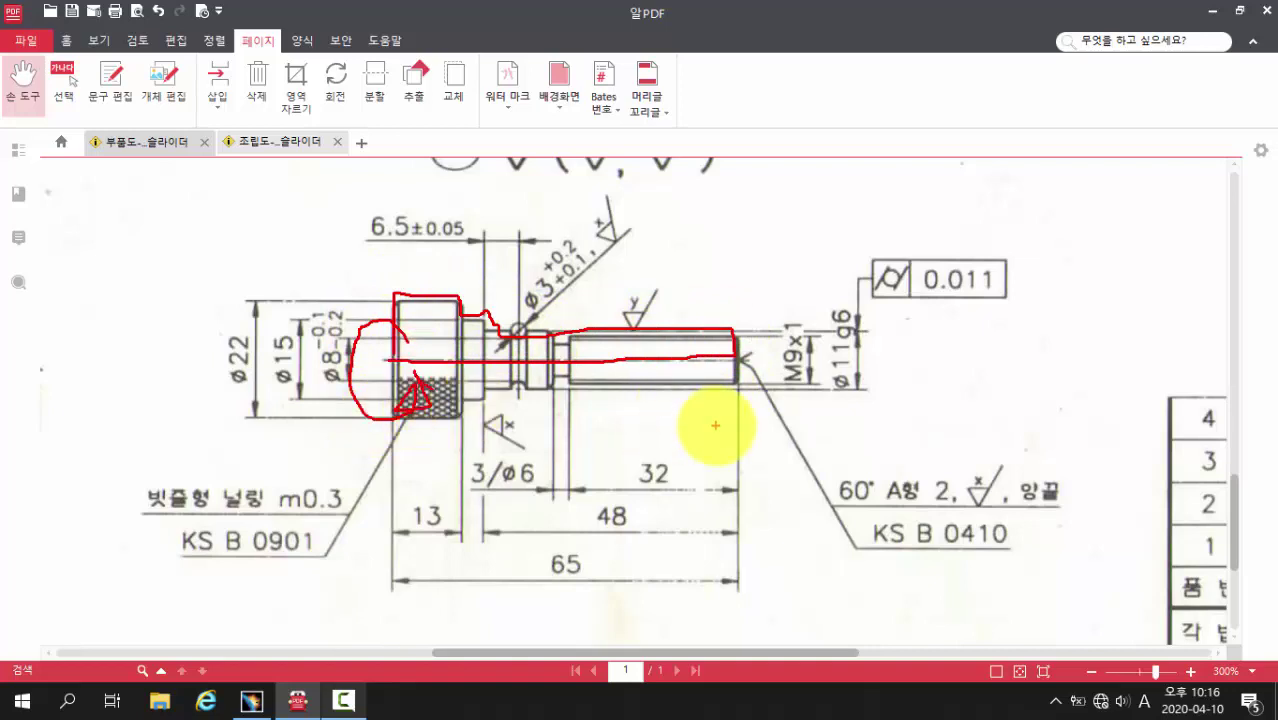
key(Escape)
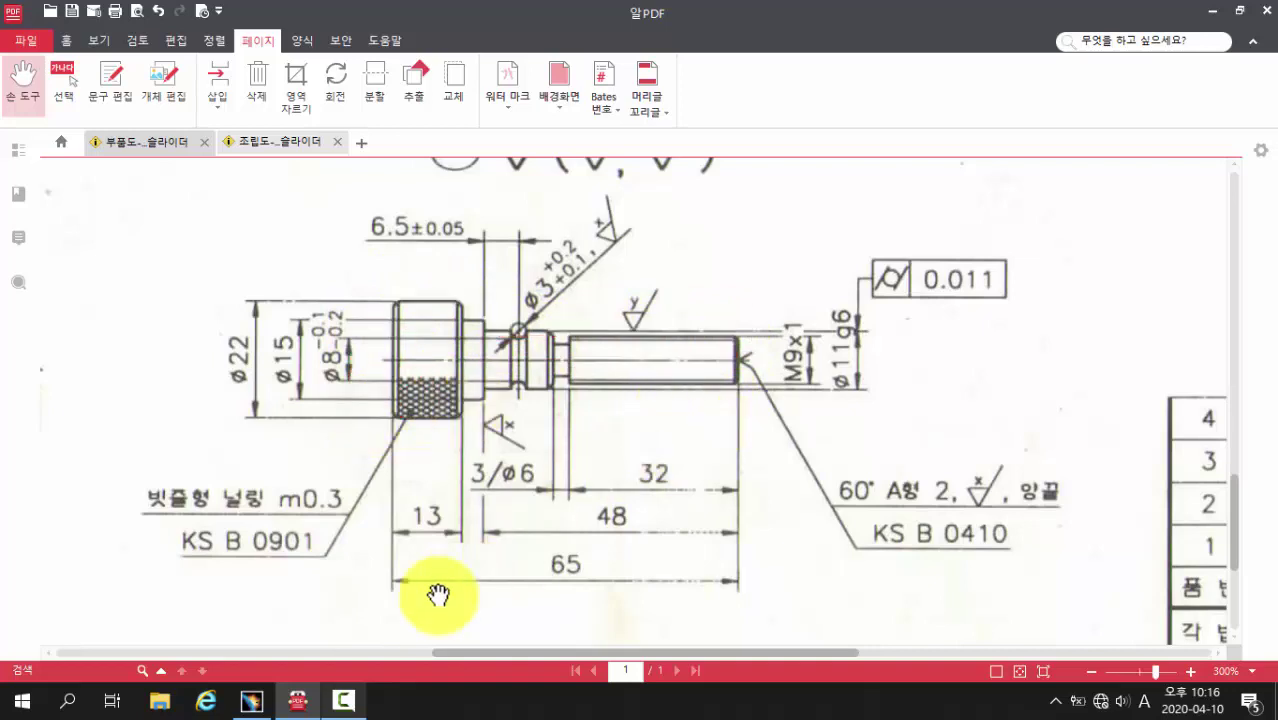
- Switch to CATIA and create a new Part Design part named Part4
click(250, 703)
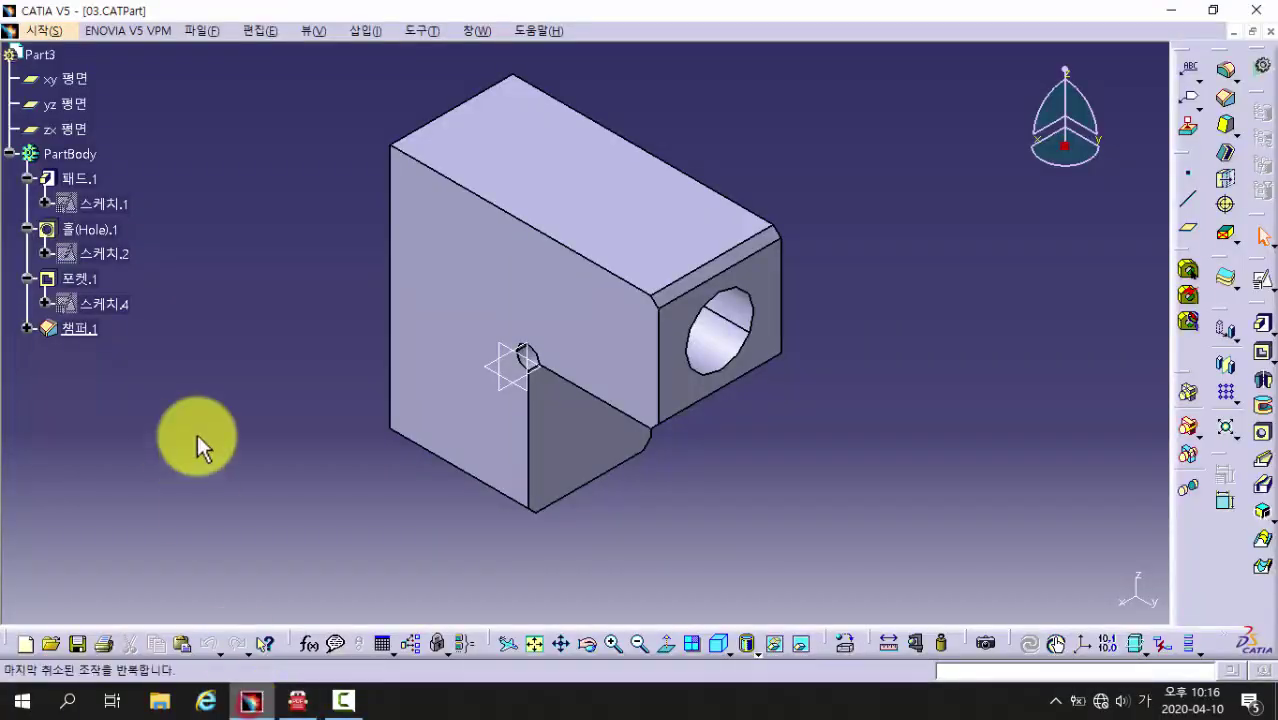
click(46, 31)
mouse_move(75, 75)
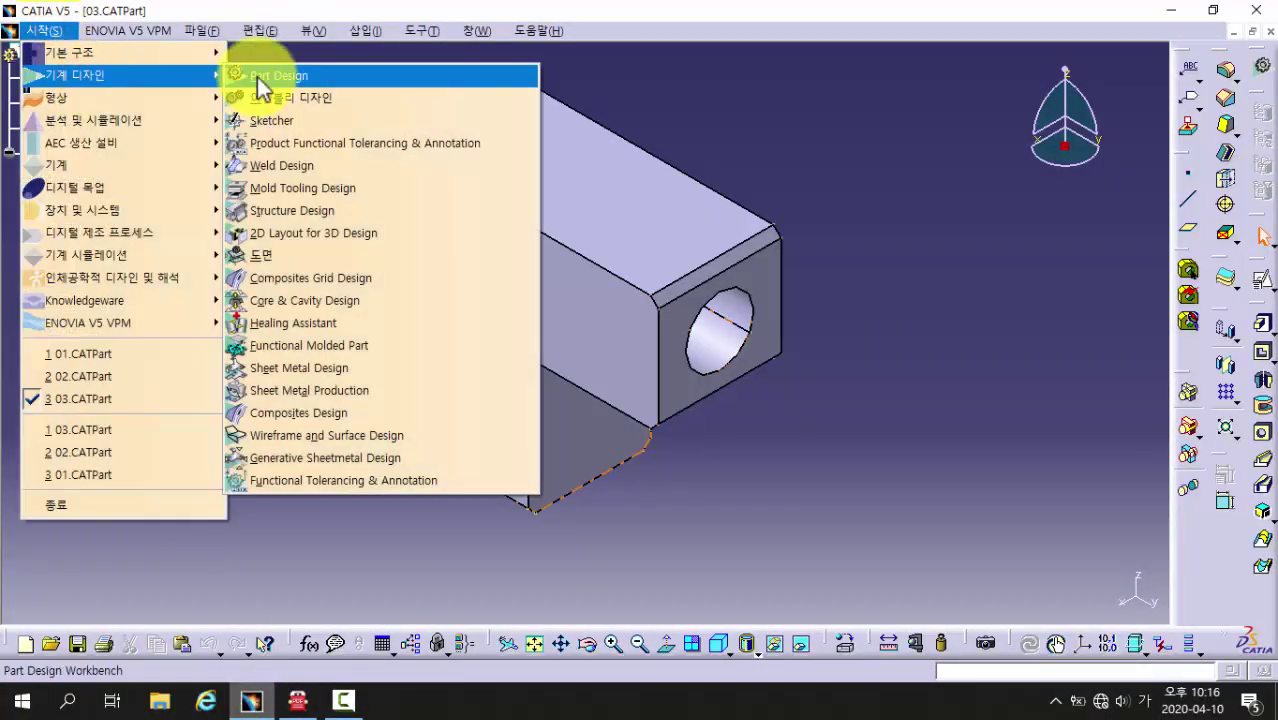
click(260, 76)
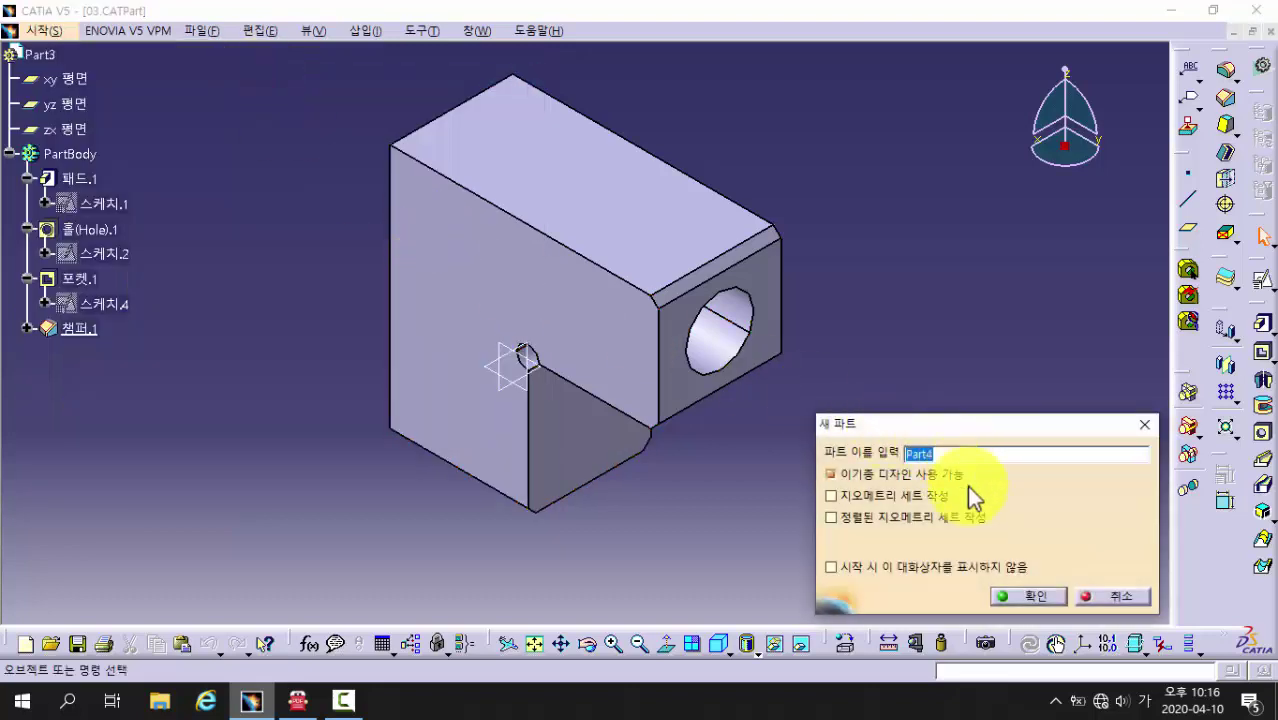
click(1025, 598)
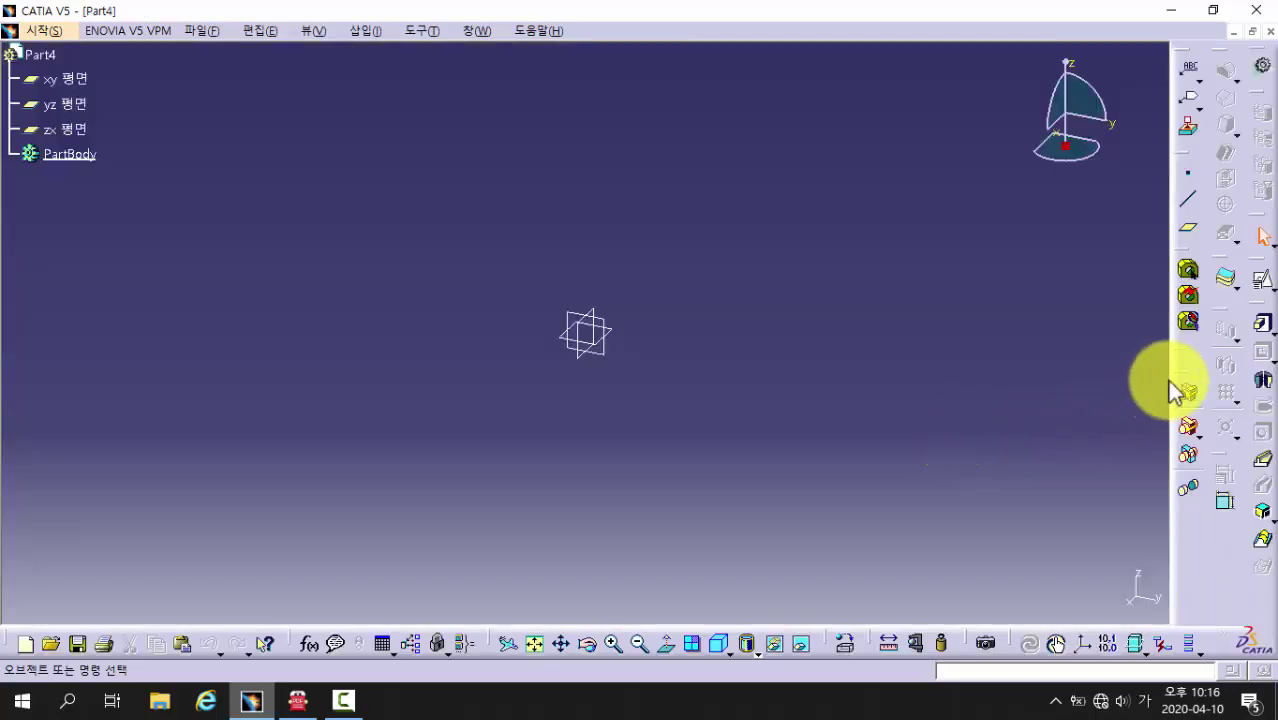
- Start a positioned sketch on the xy plane with its origin and orientation left absolute
click(1263, 287)
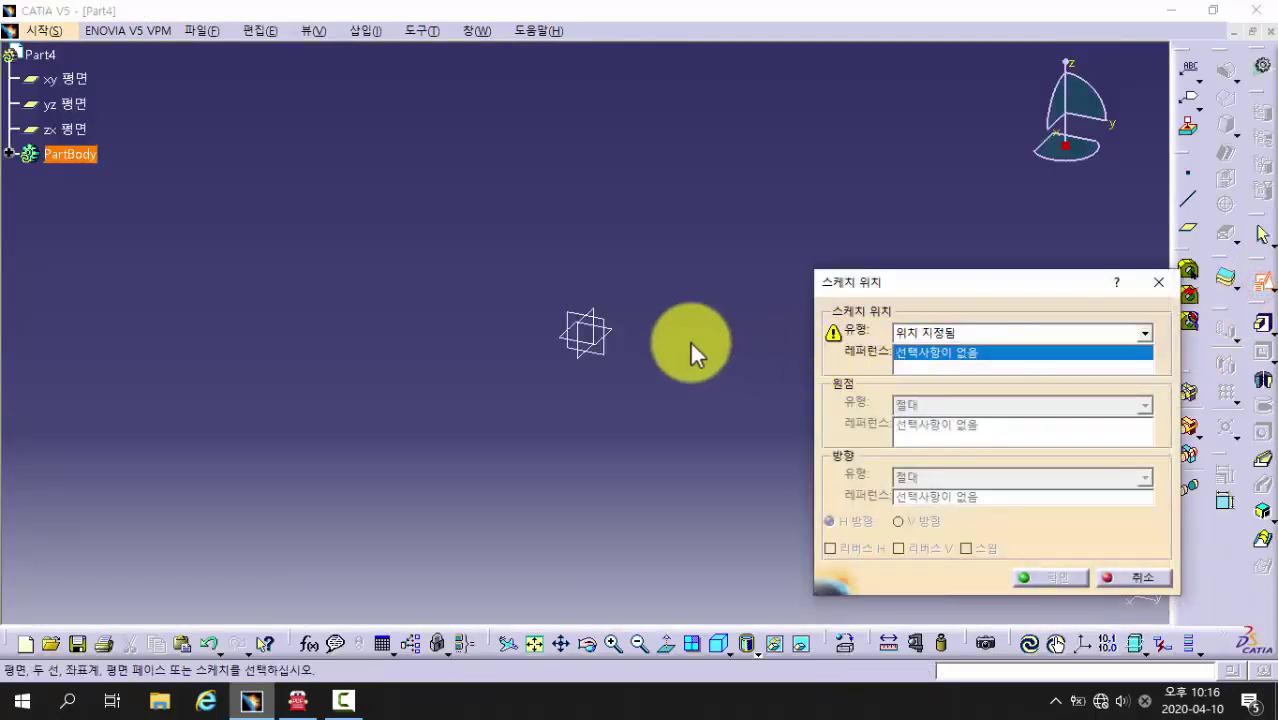
click(612, 329)
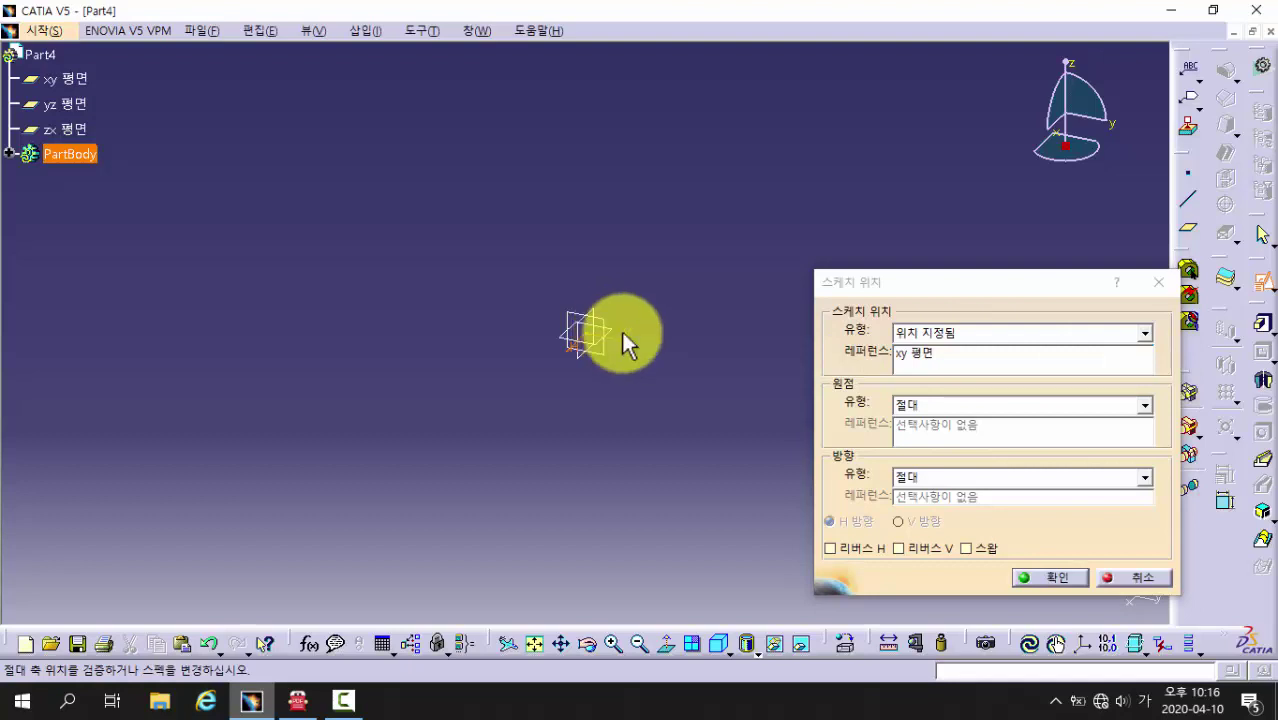
click(1066, 578)
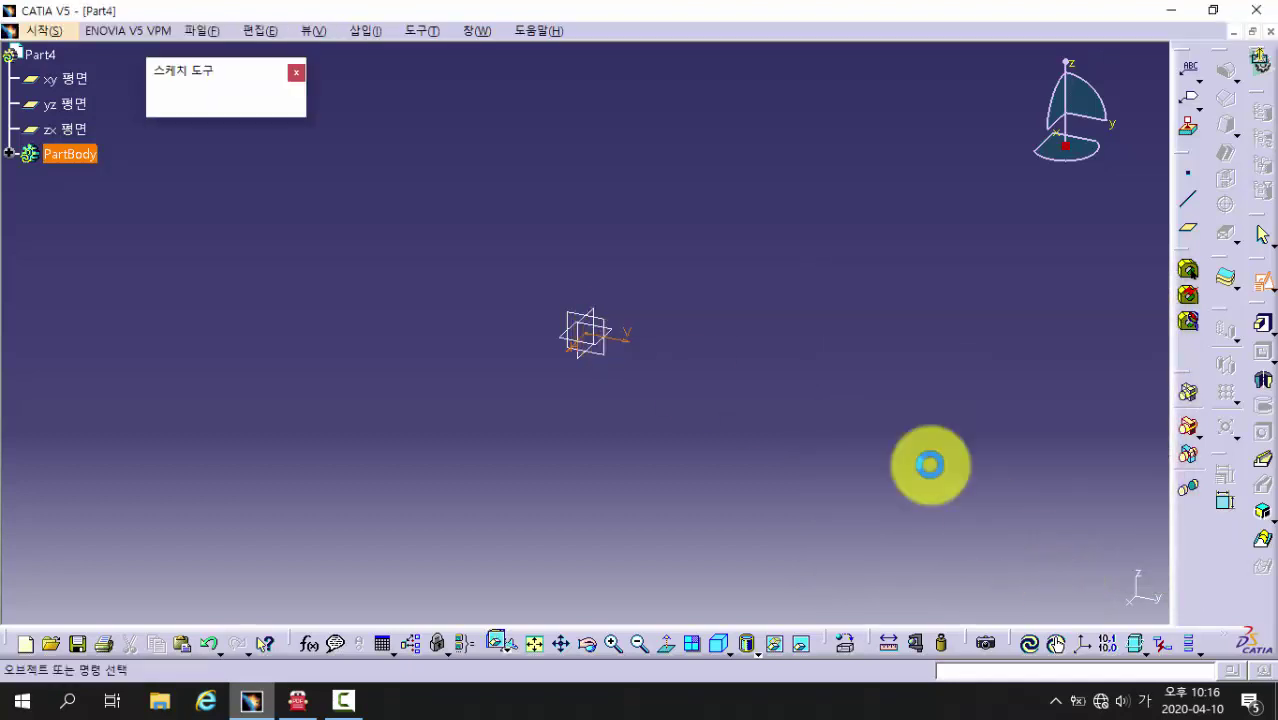
right_click(569, 433)
middle_drag(569, 433, 665, 306)
- Sketch a closed half profile from the origin, about 145 mm long and 28 mm high, stepping down through head, collar, shank and thread section
click(1225, 67)
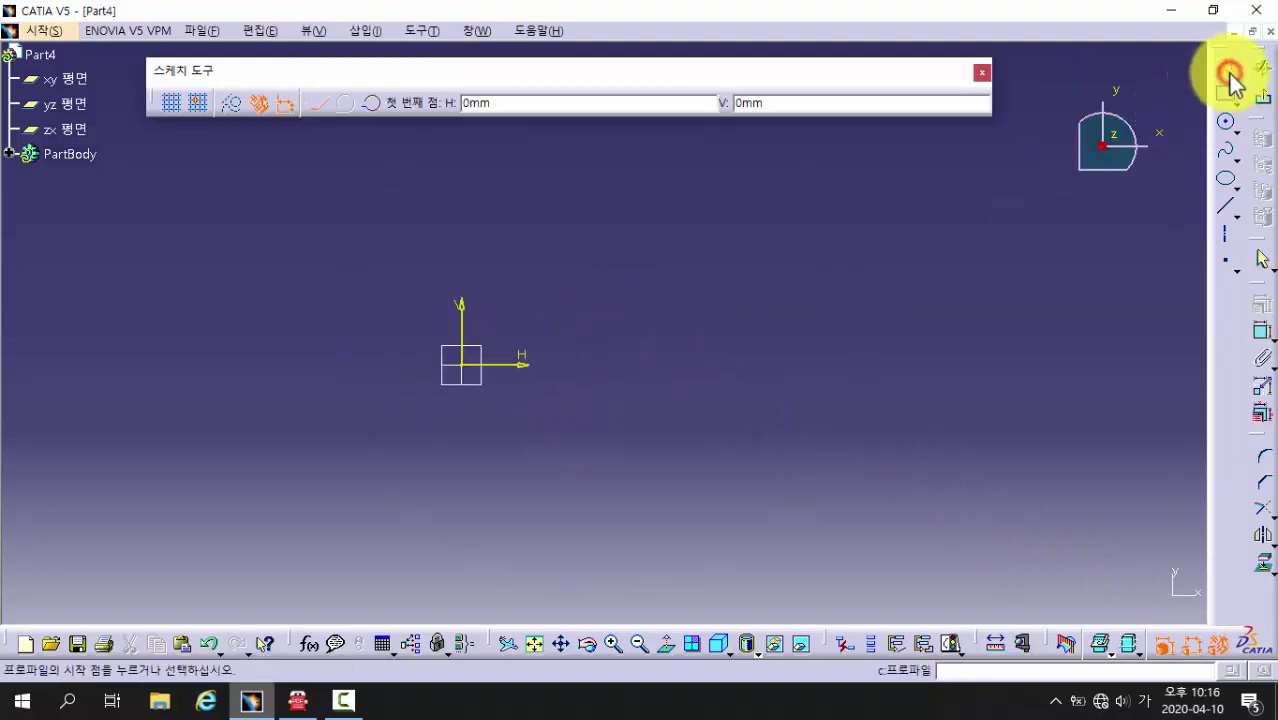
click(462, 365)
click(462, 243)
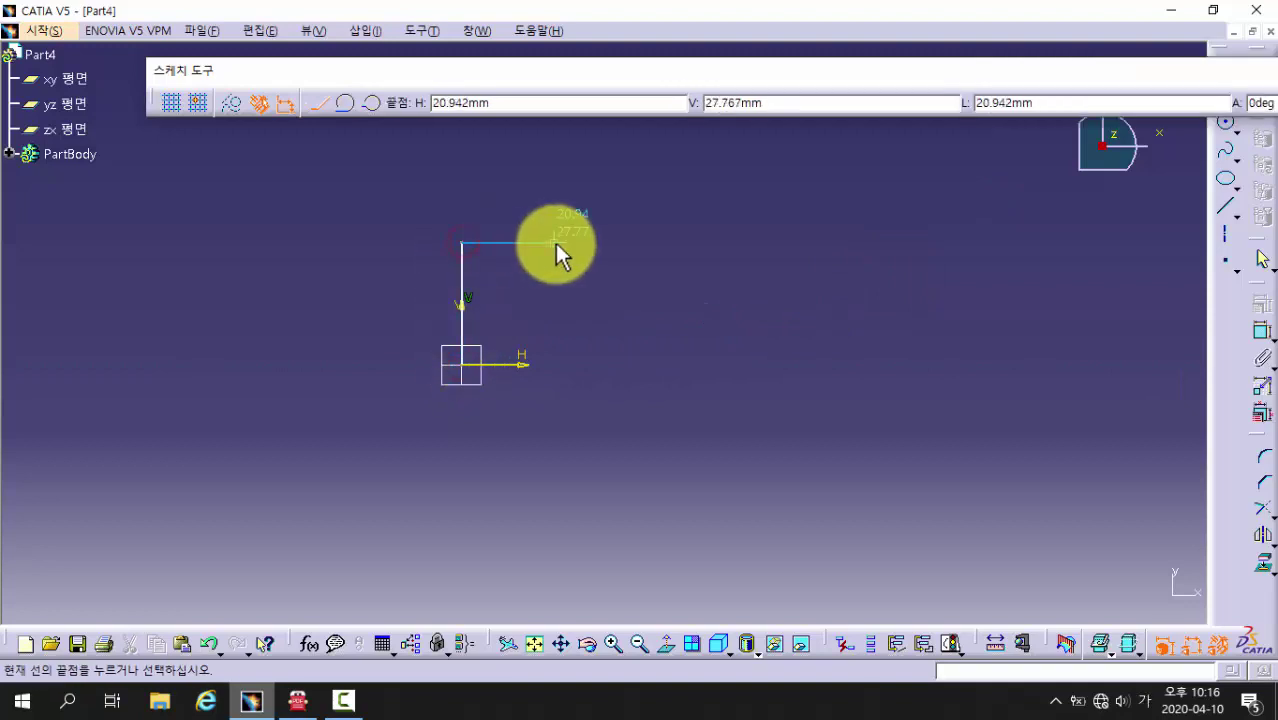
click(577, 244)
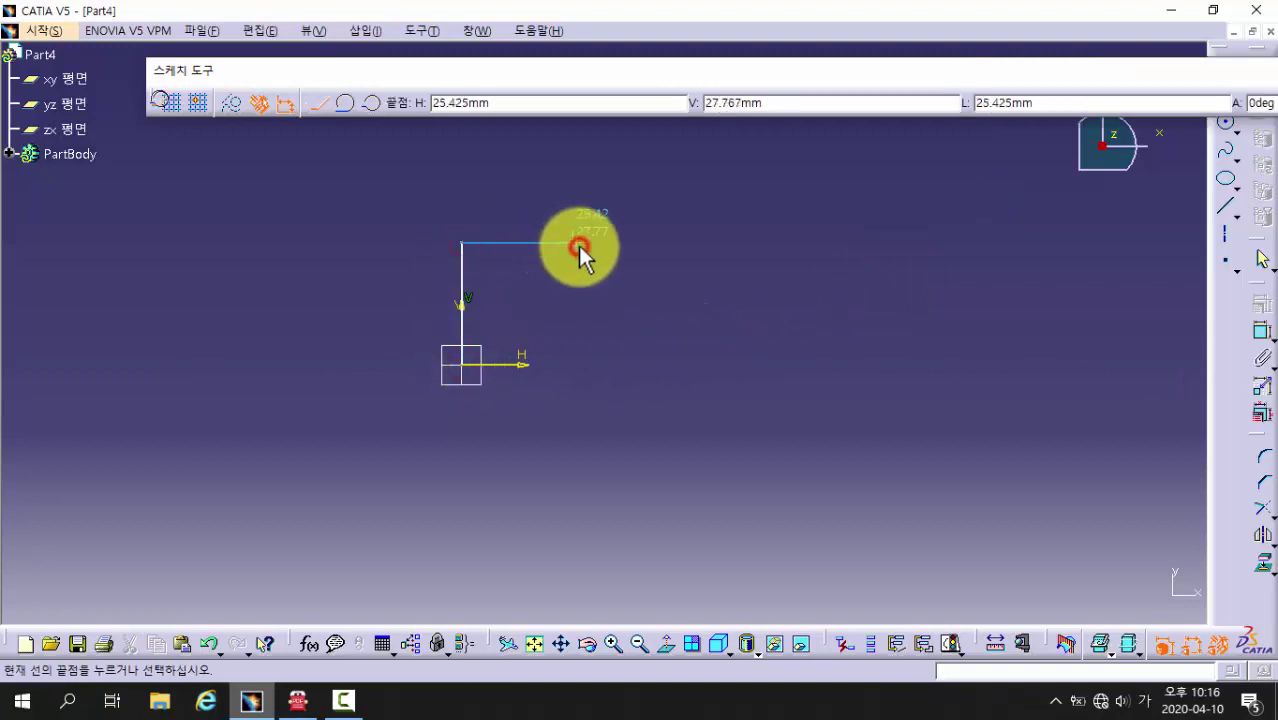
click(578, 299)
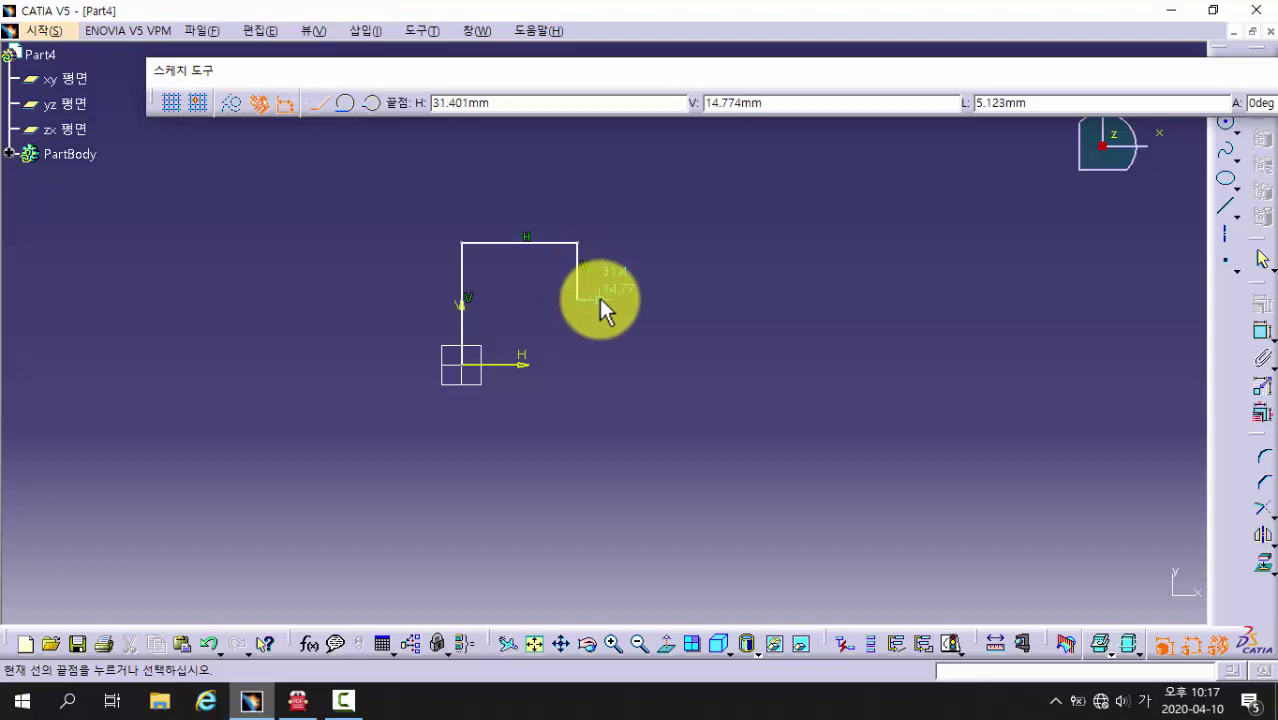
click(599, 298)
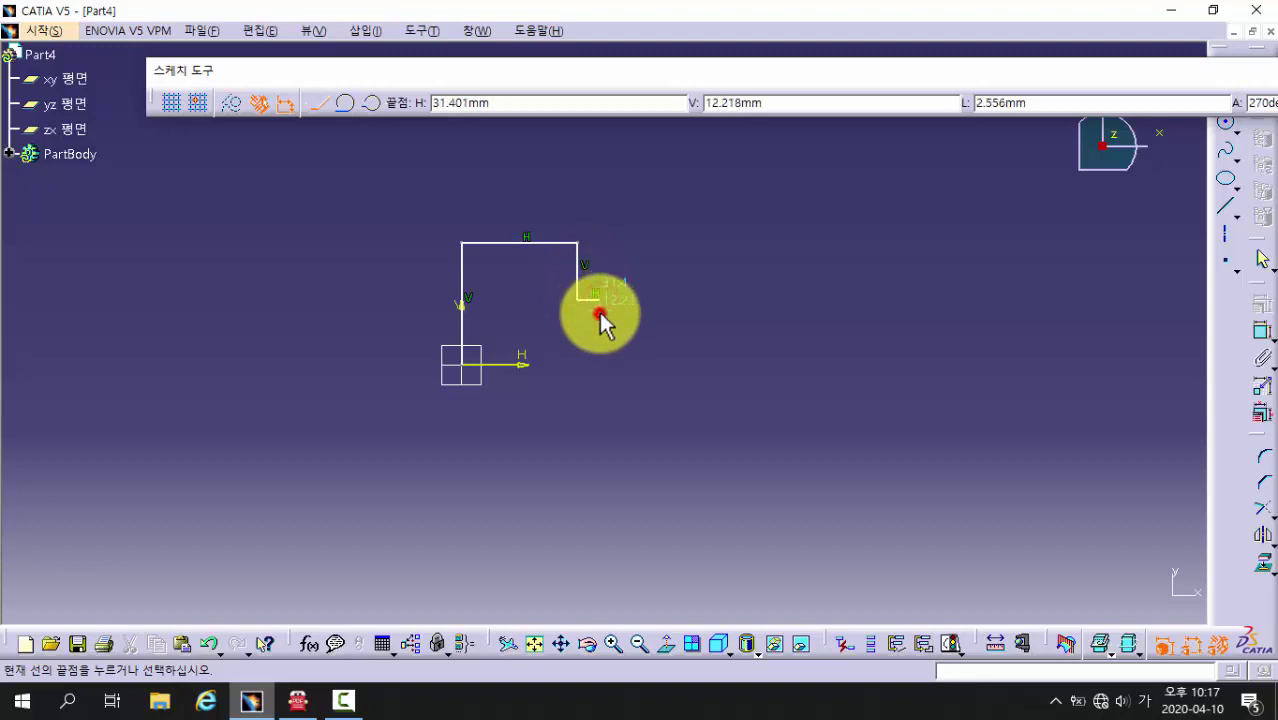
click(599, 310)
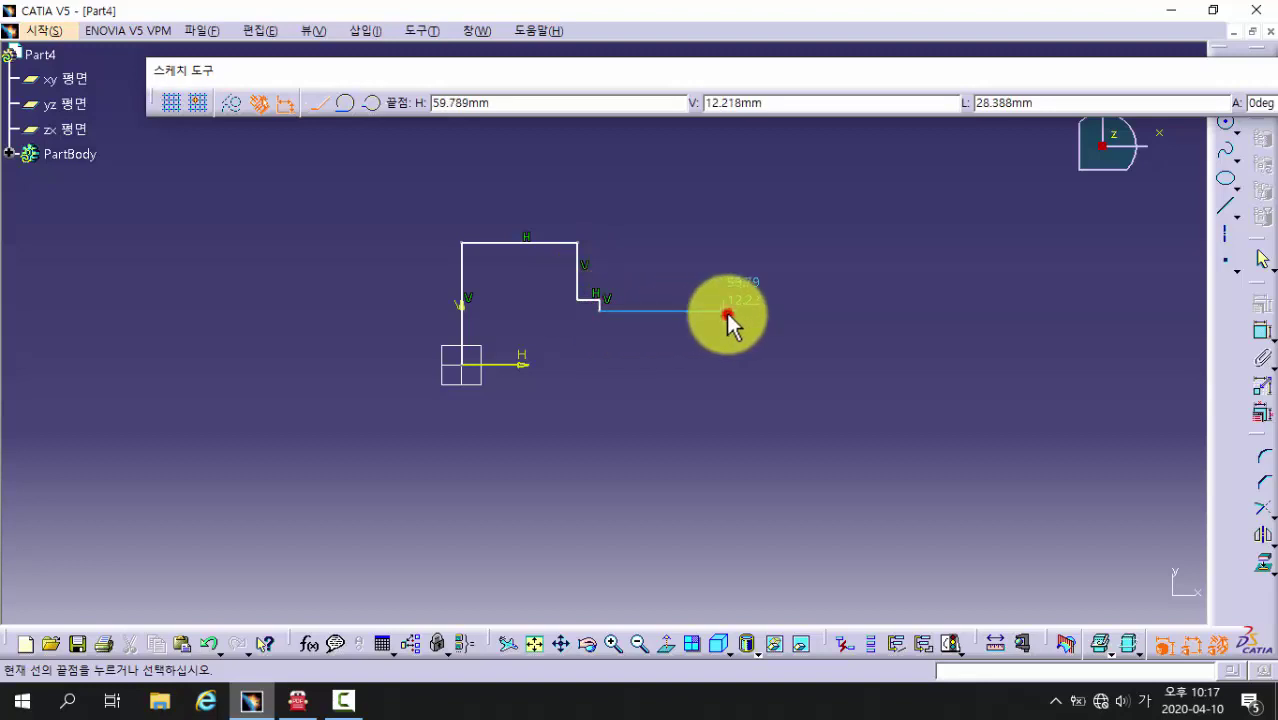
click(725, 311)
click(725, 325)
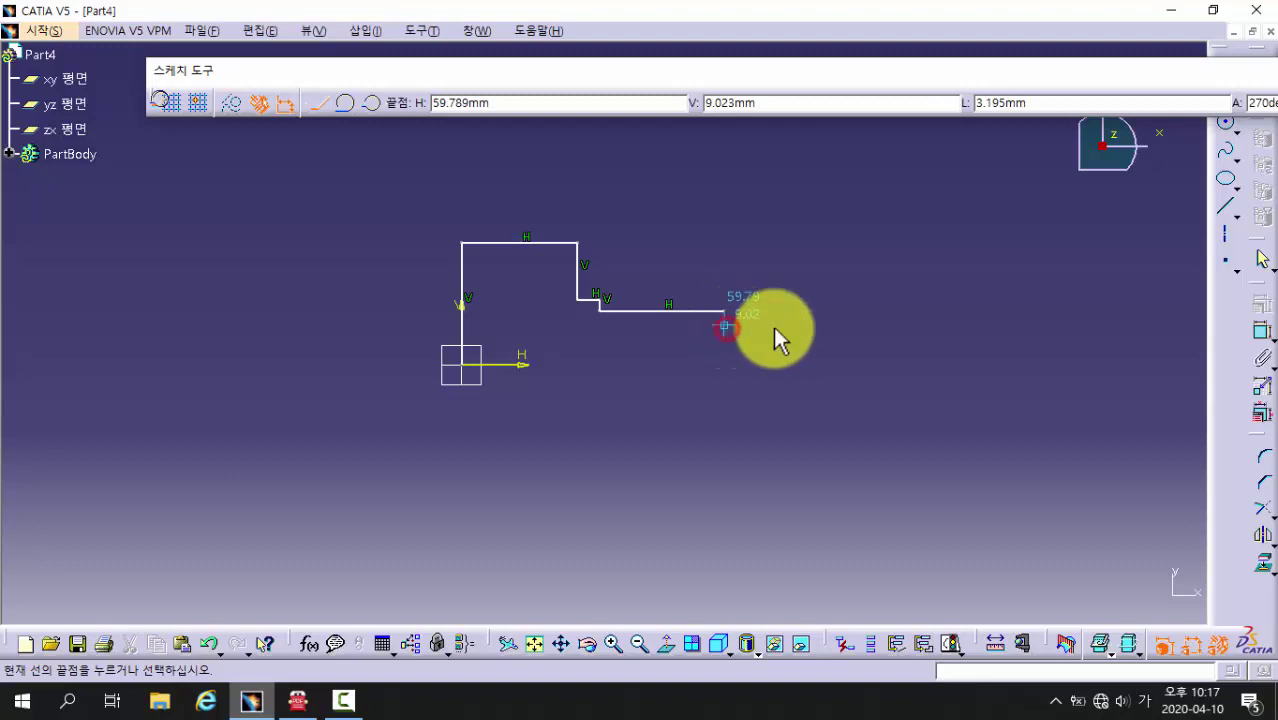
click(1097, 324)
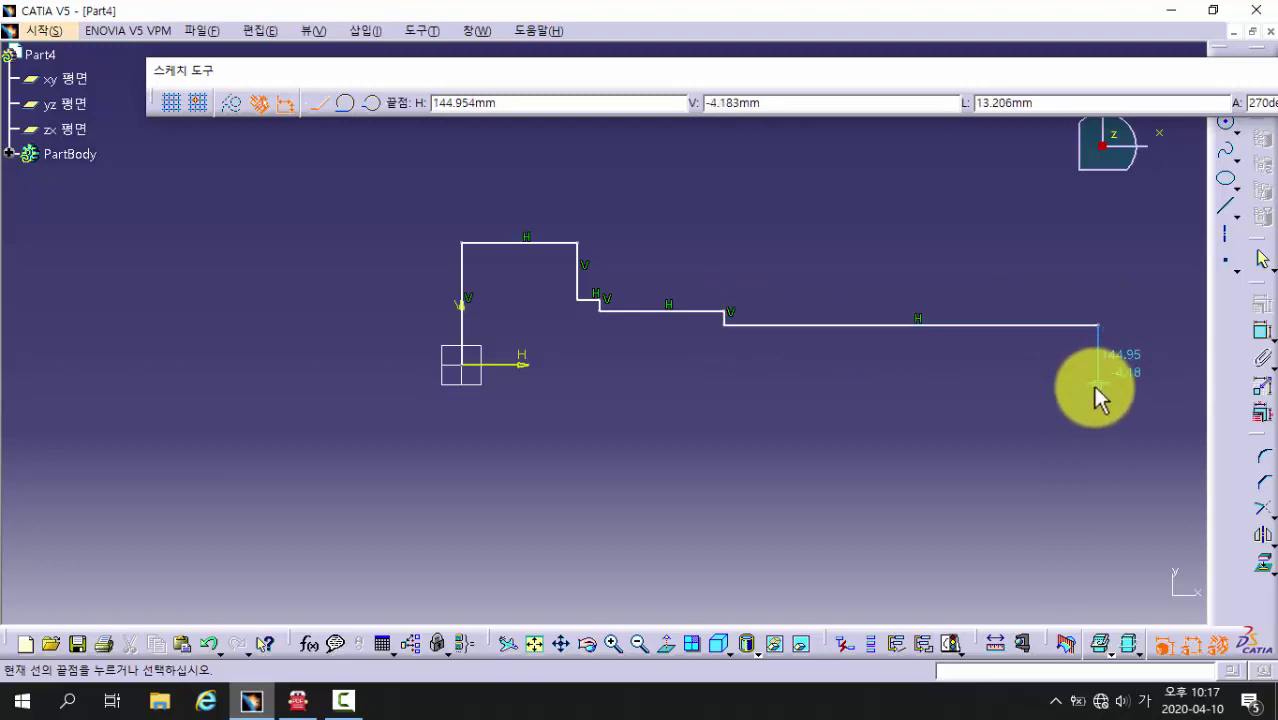
click(1097, 366)
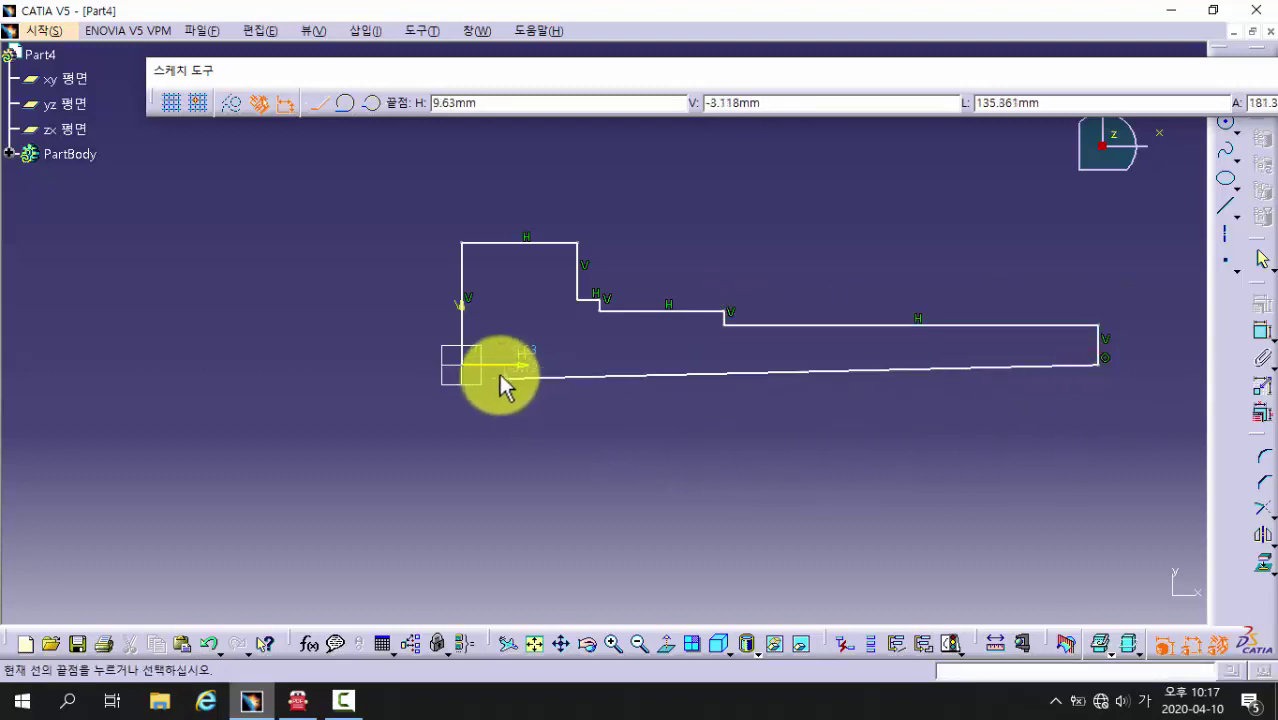
click(462, 365)
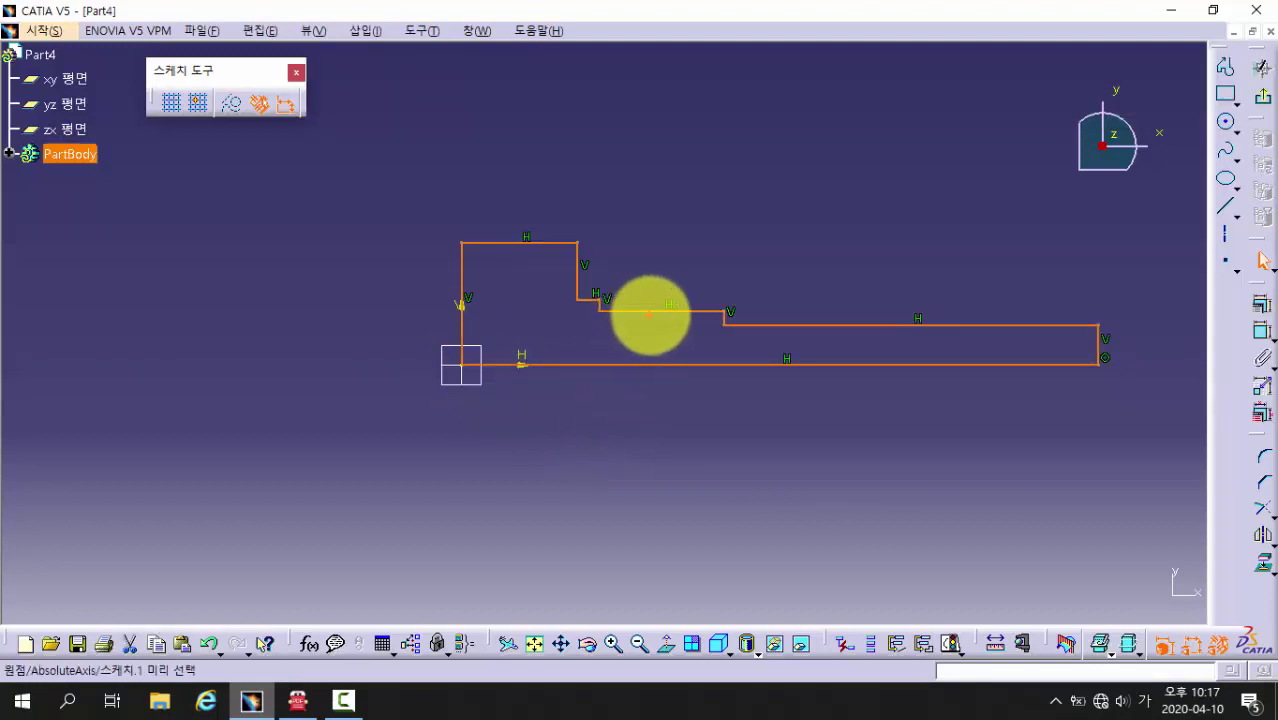
mouse_move(645, 311)
mouse_down()
mouse_move(645, 325)
mouse_move(673, 326)
mouse_move(677, 311)
mouse_up()
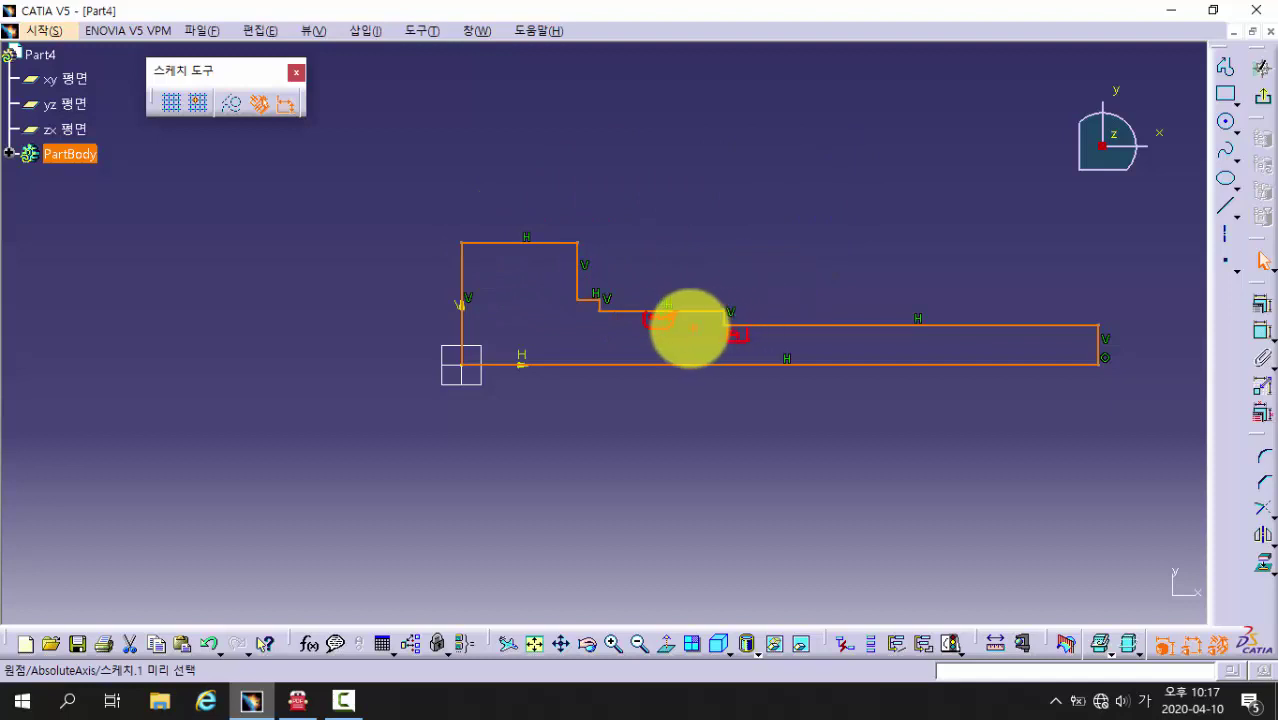
click(655, 328)
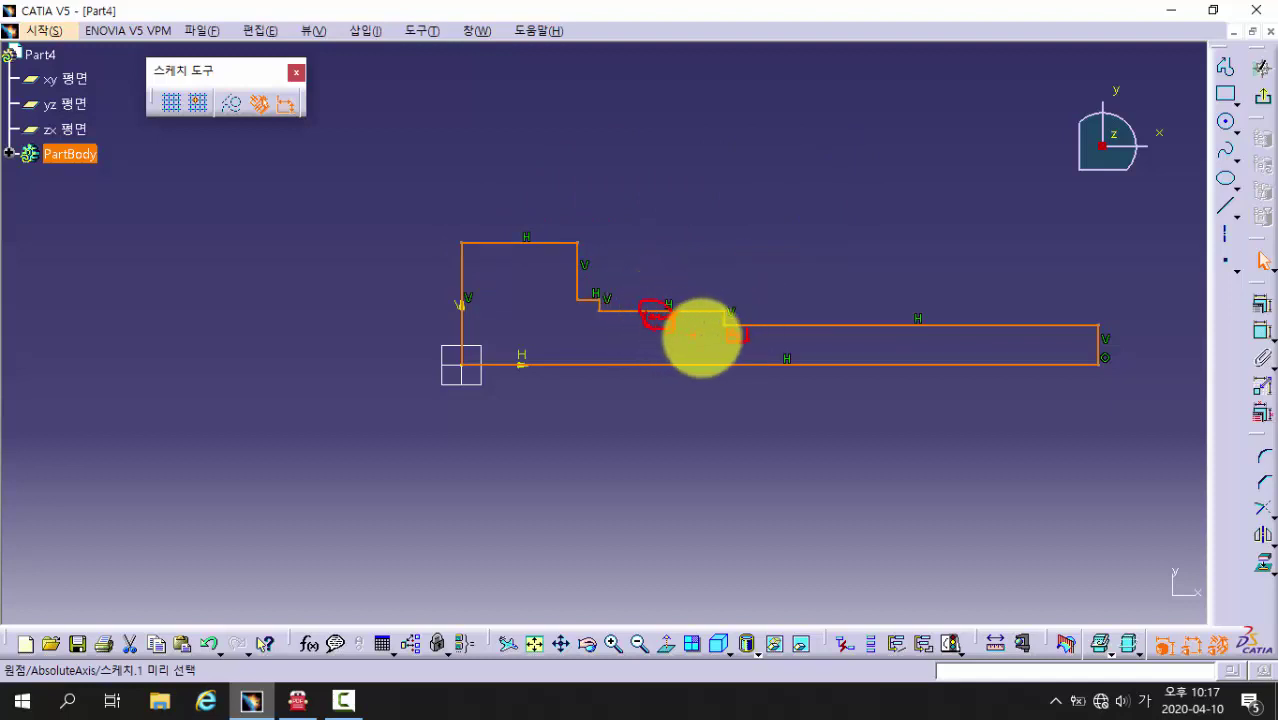
click(730, 342)
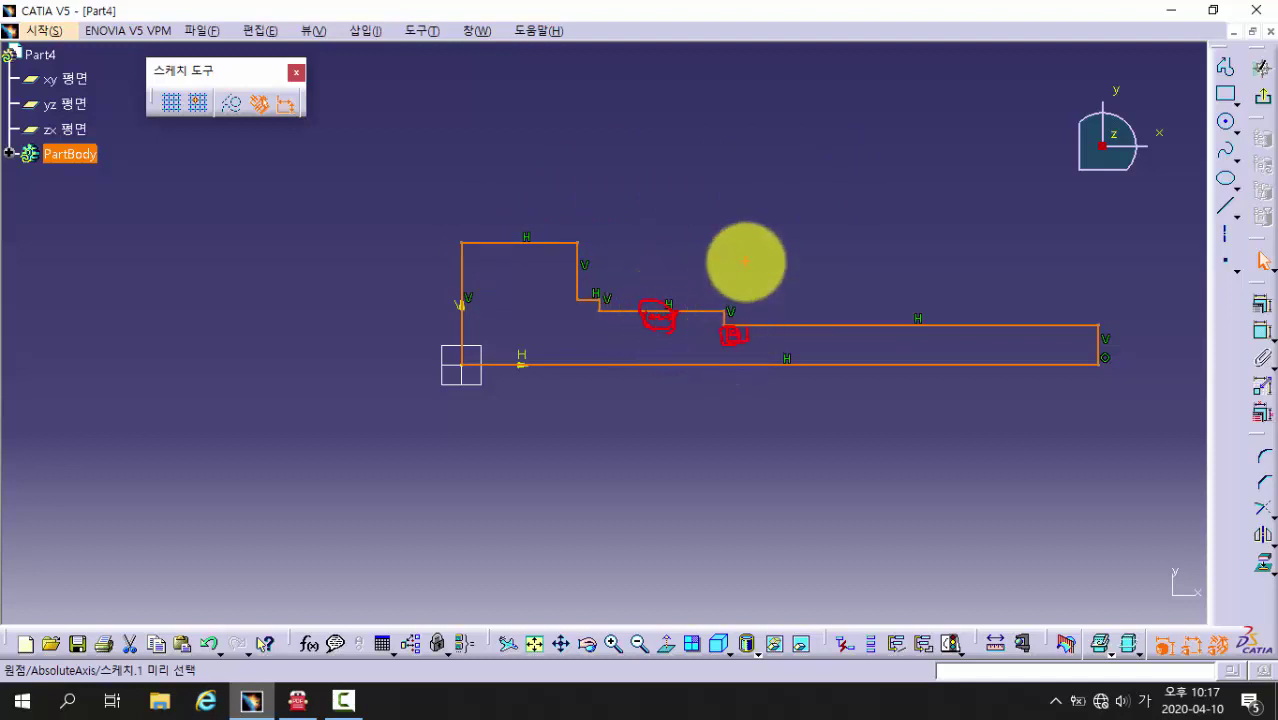
key(Escape)
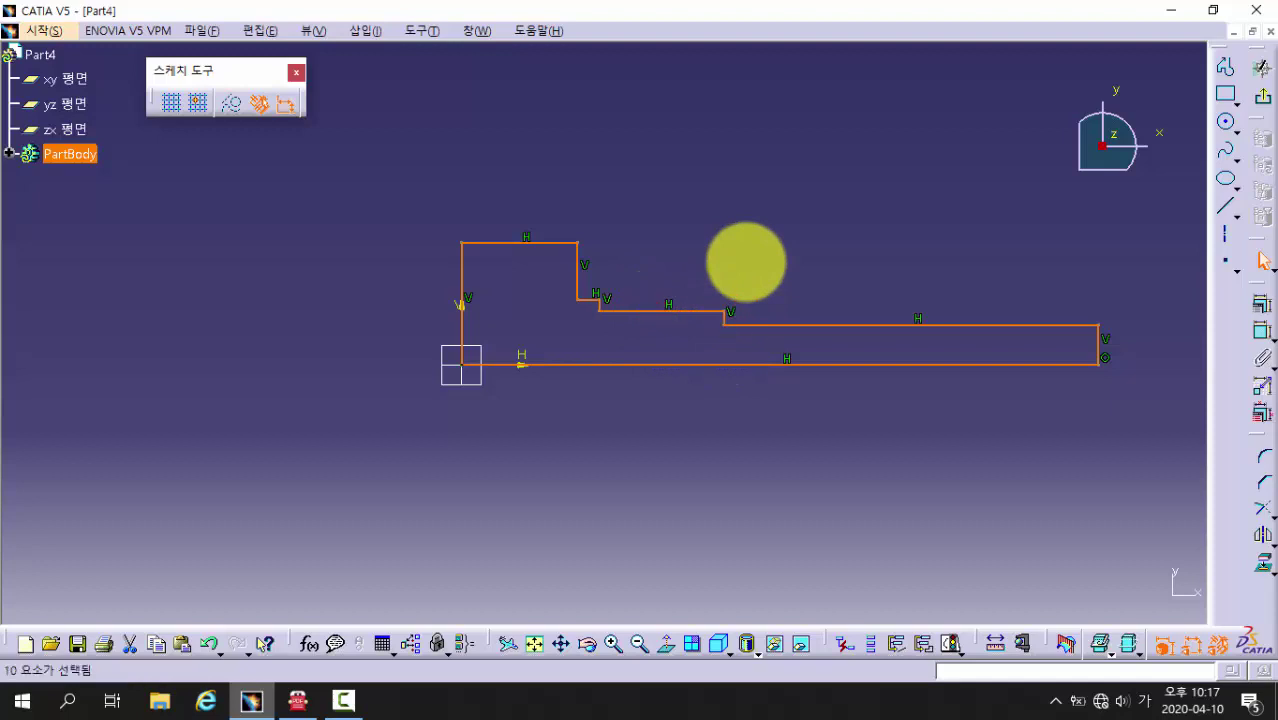
- Dimension the profile's overall length between its two vertical end lines, placing the dimension below the axis line
click(782, 254)
middle_drag(846, 248, 682, 293)
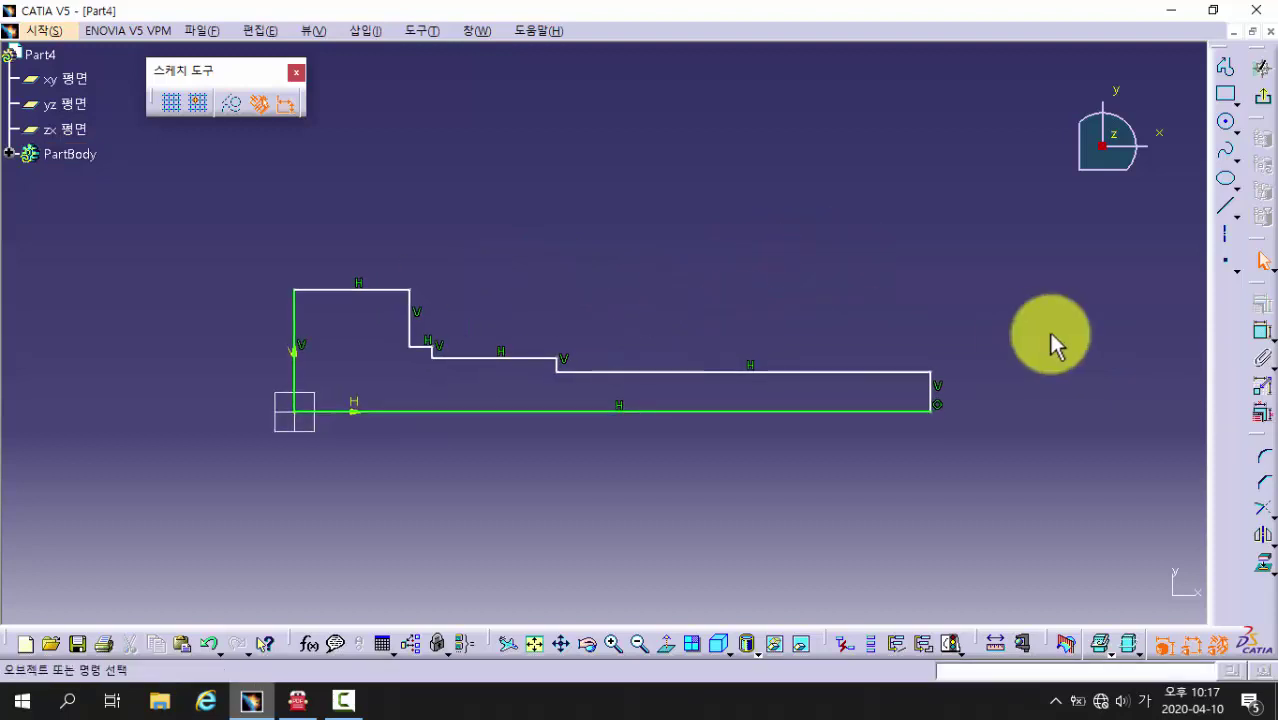
click(1267, 332)
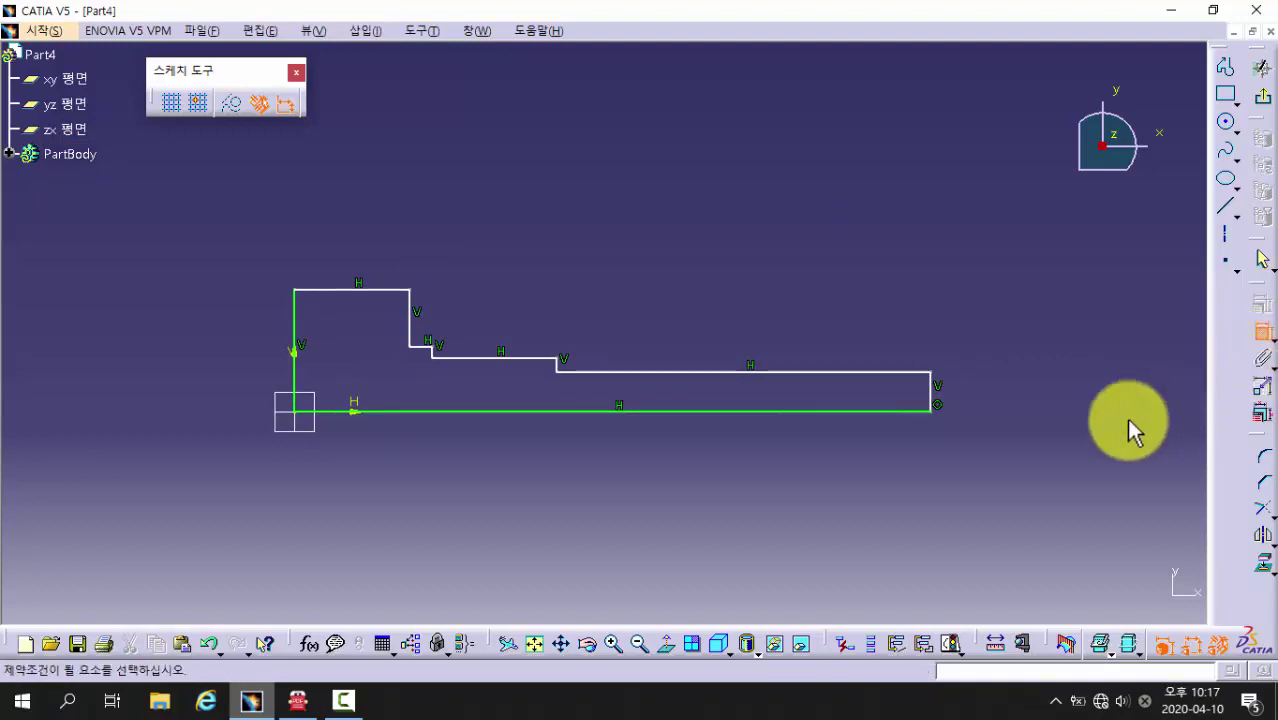
click(931, 391)
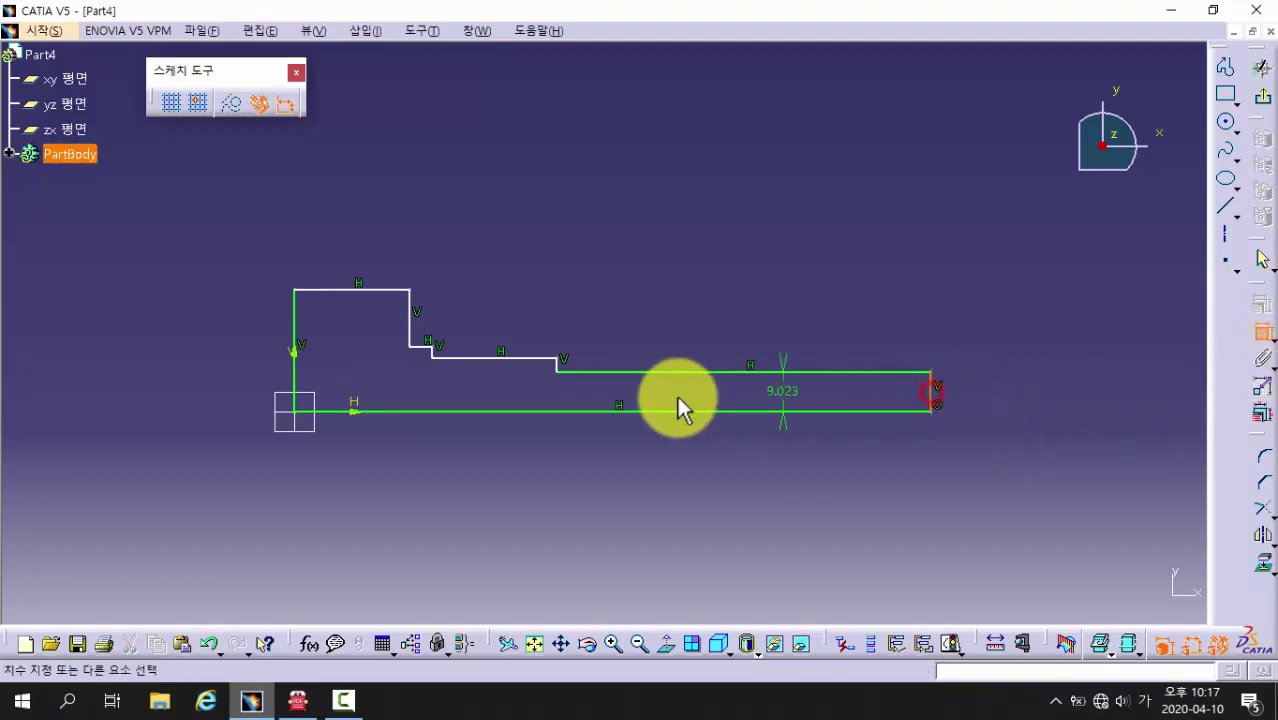
click(297, 369)
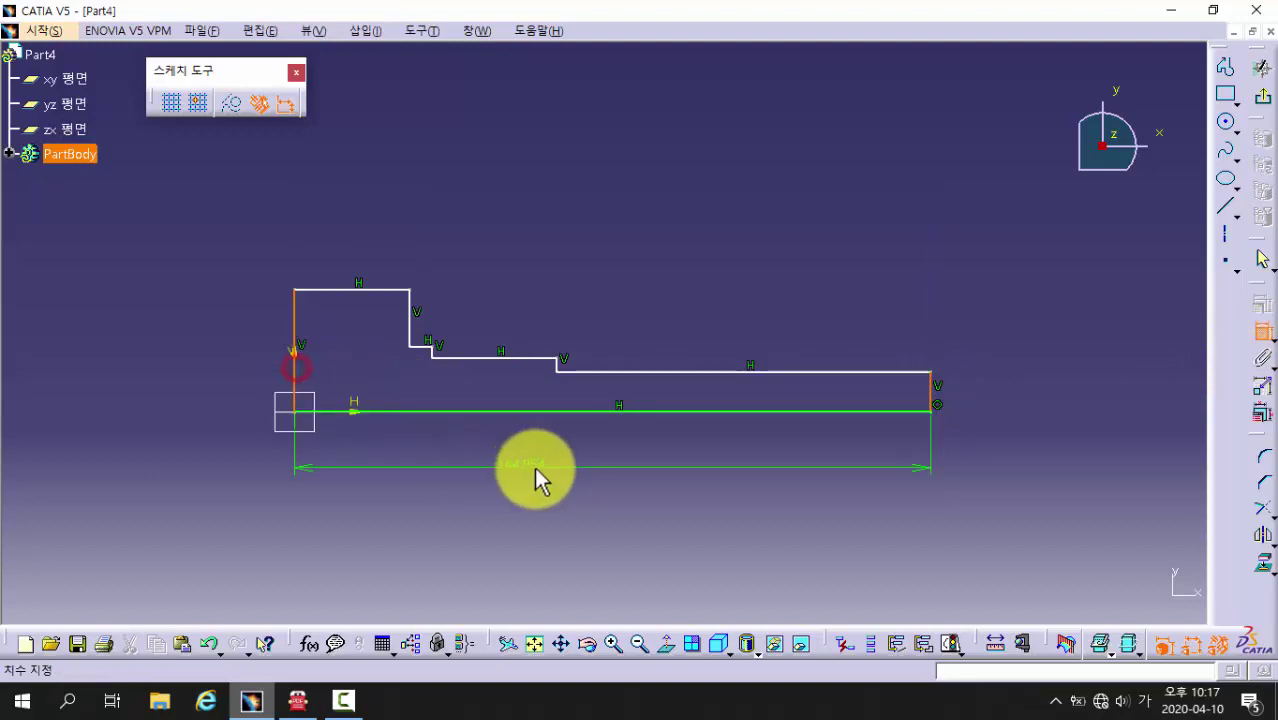
click(586, 476)
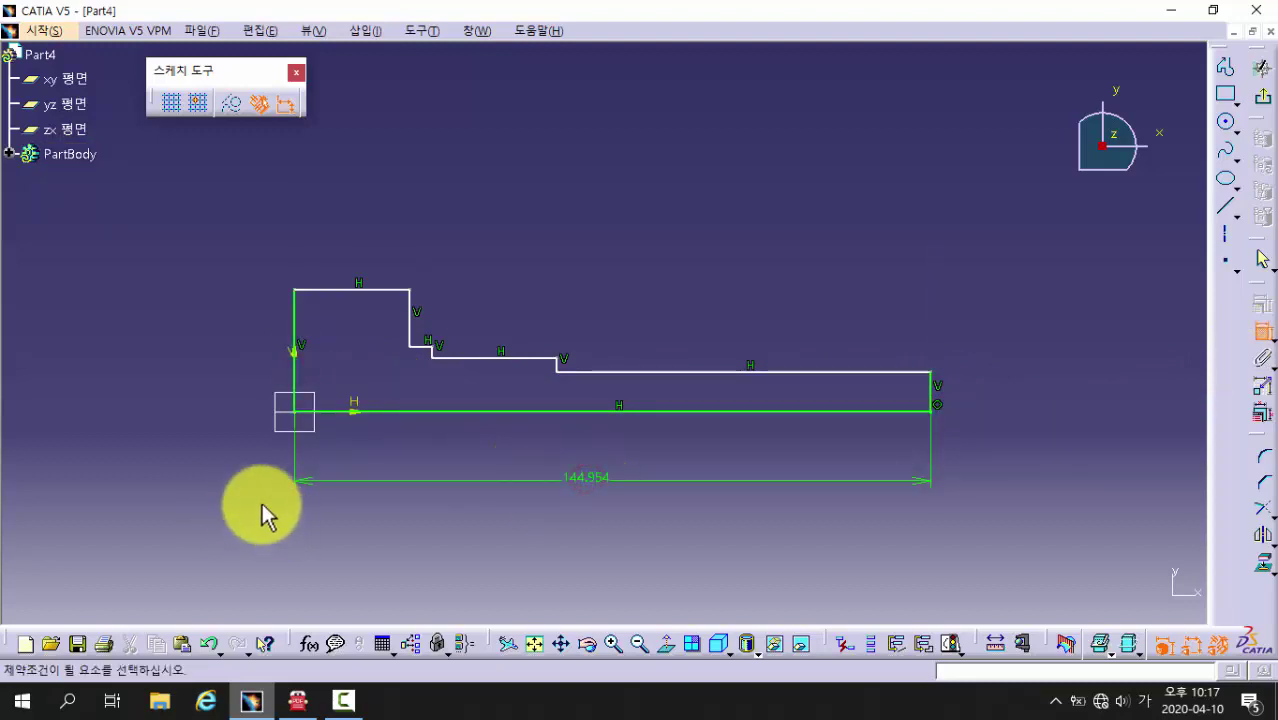
- Dimension the heights of the head's upper line and the short collar line from the horizontal axis line
click(398, 412)
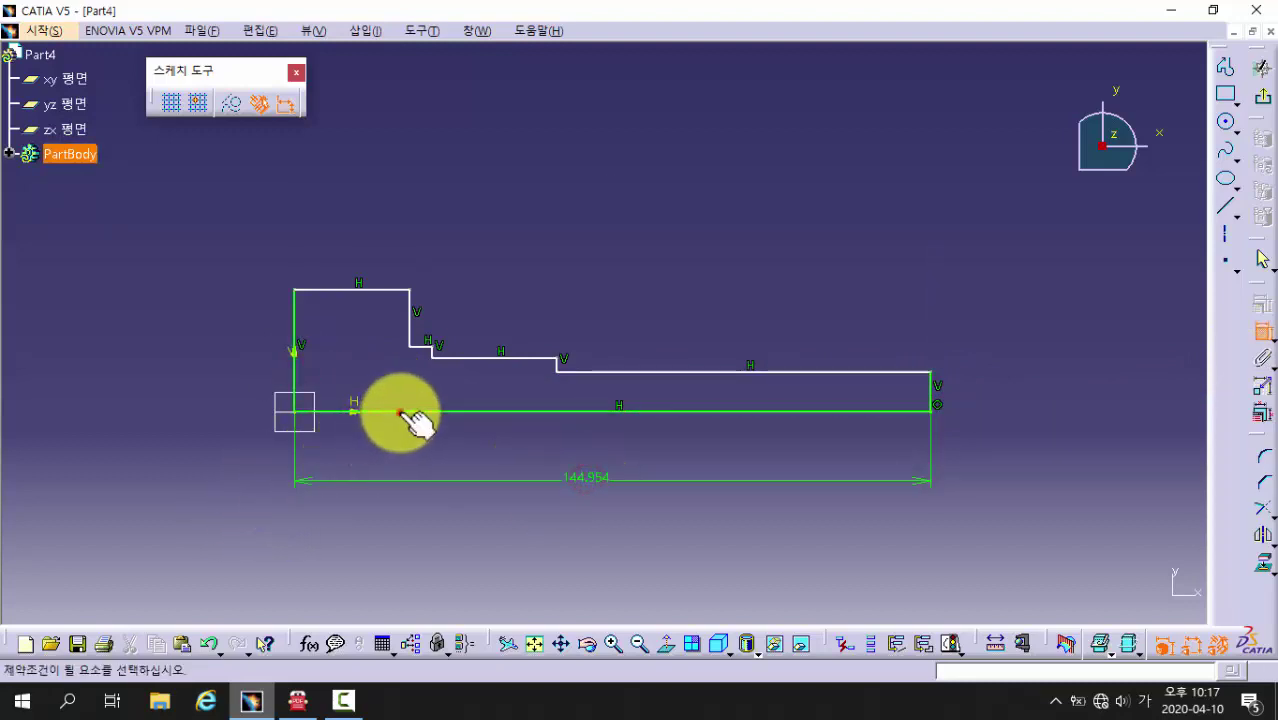
click(350, 291)
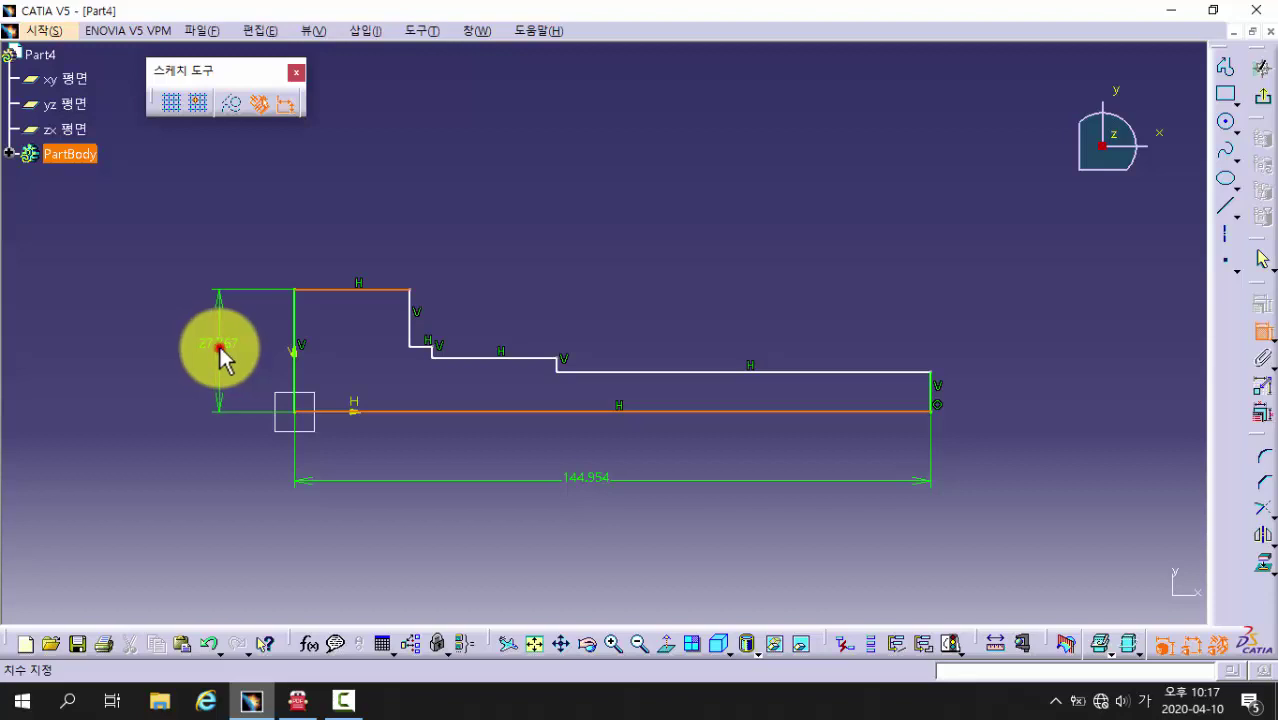
click(219, 343)
click(464, 411)
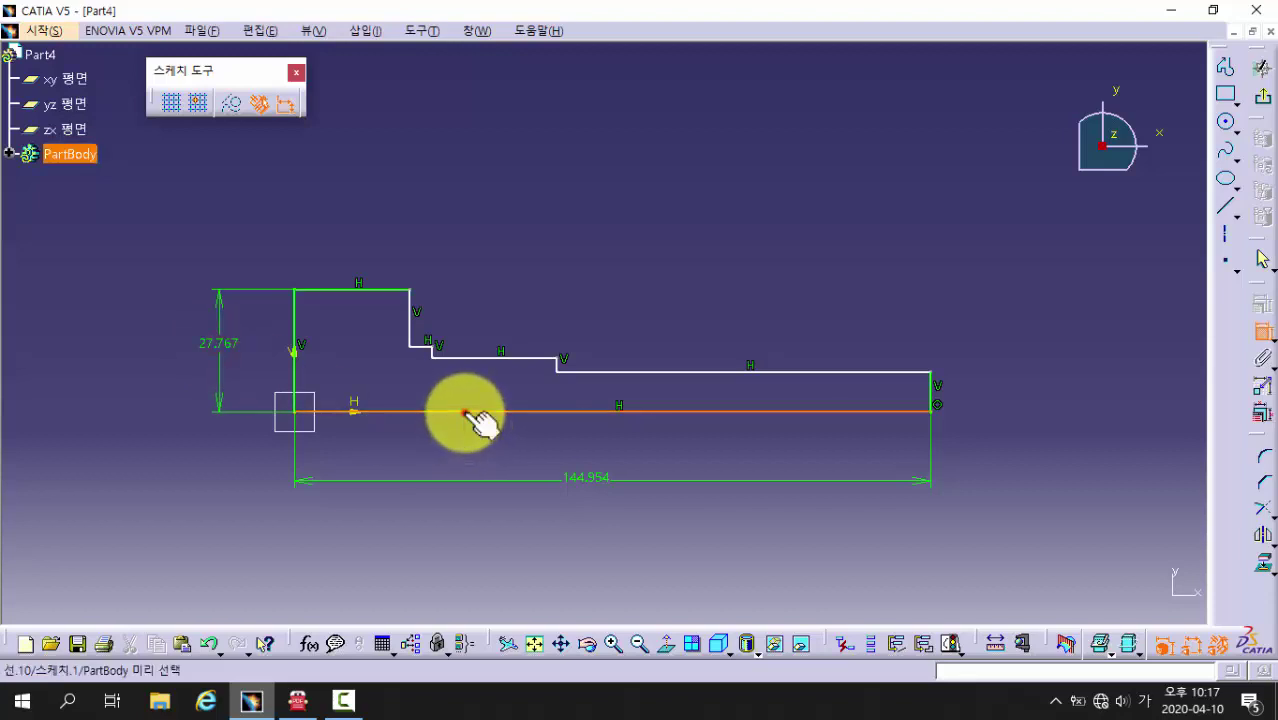
click(425, 347)
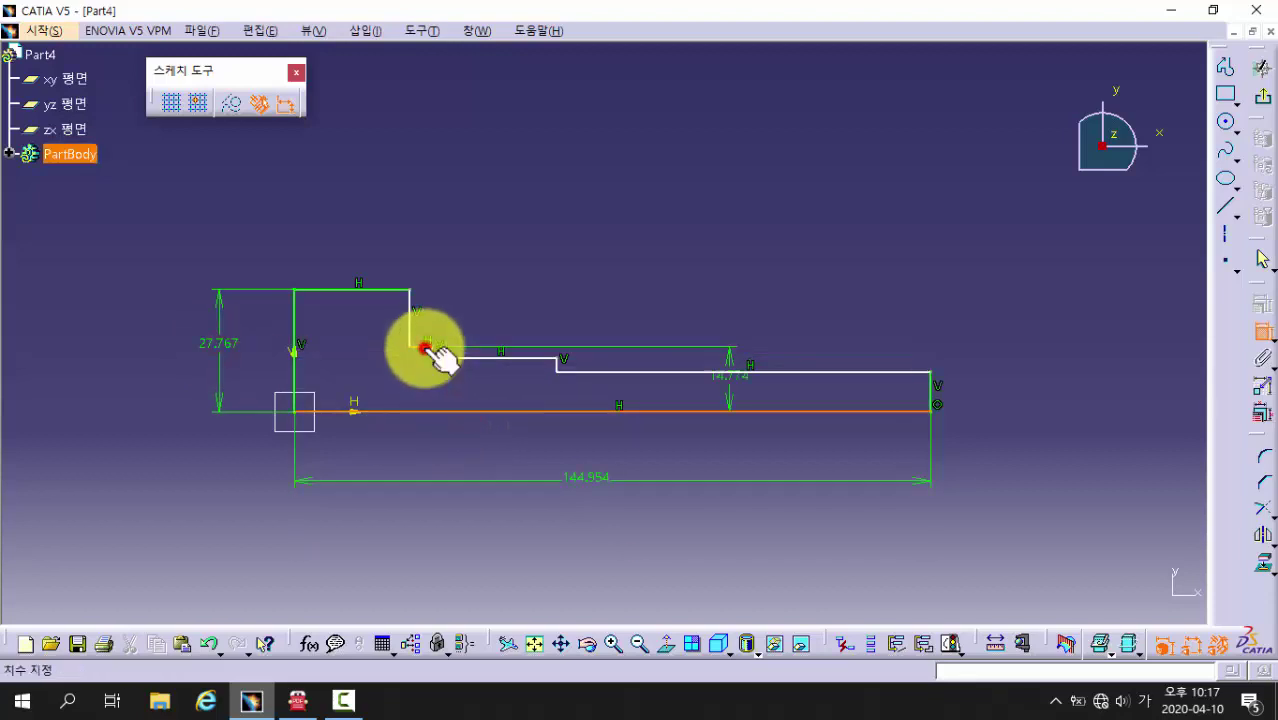
click(362, 377)
- Dimension the height of the long thread section from the axis line, placing the dimension beyond the profile's free end
click(758, 412)
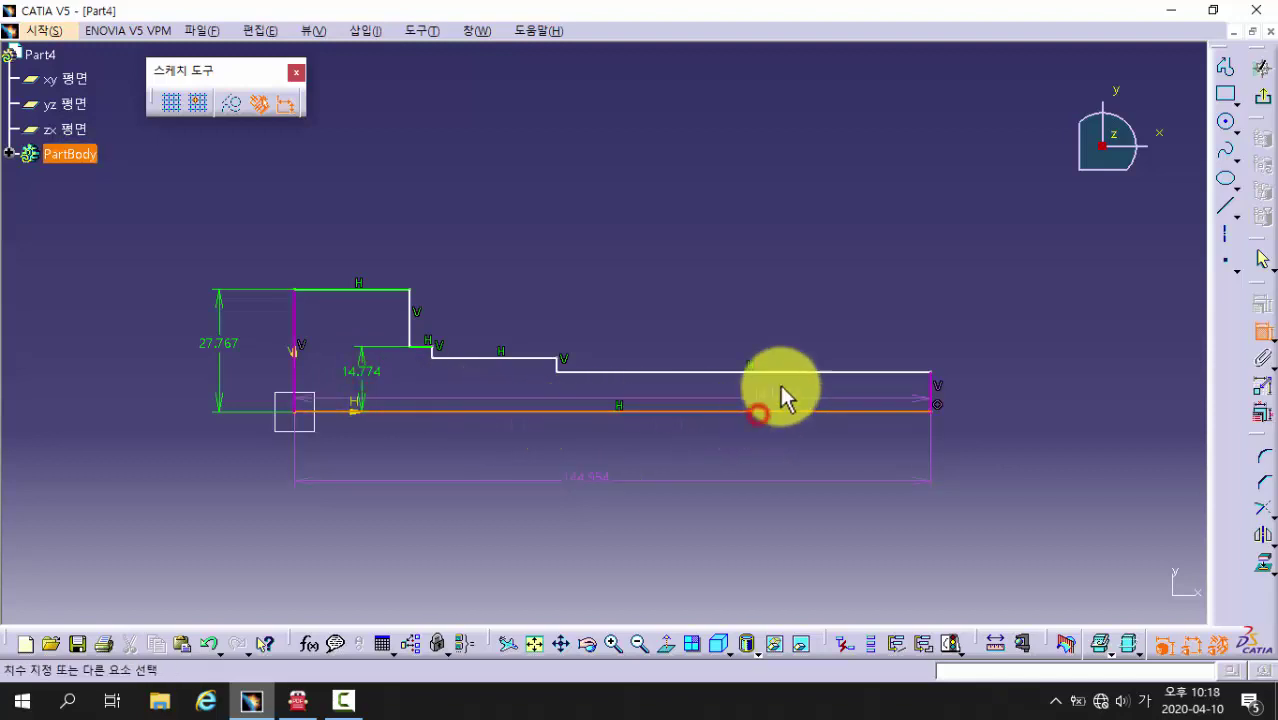
click(787, 372)
click(977, 391)
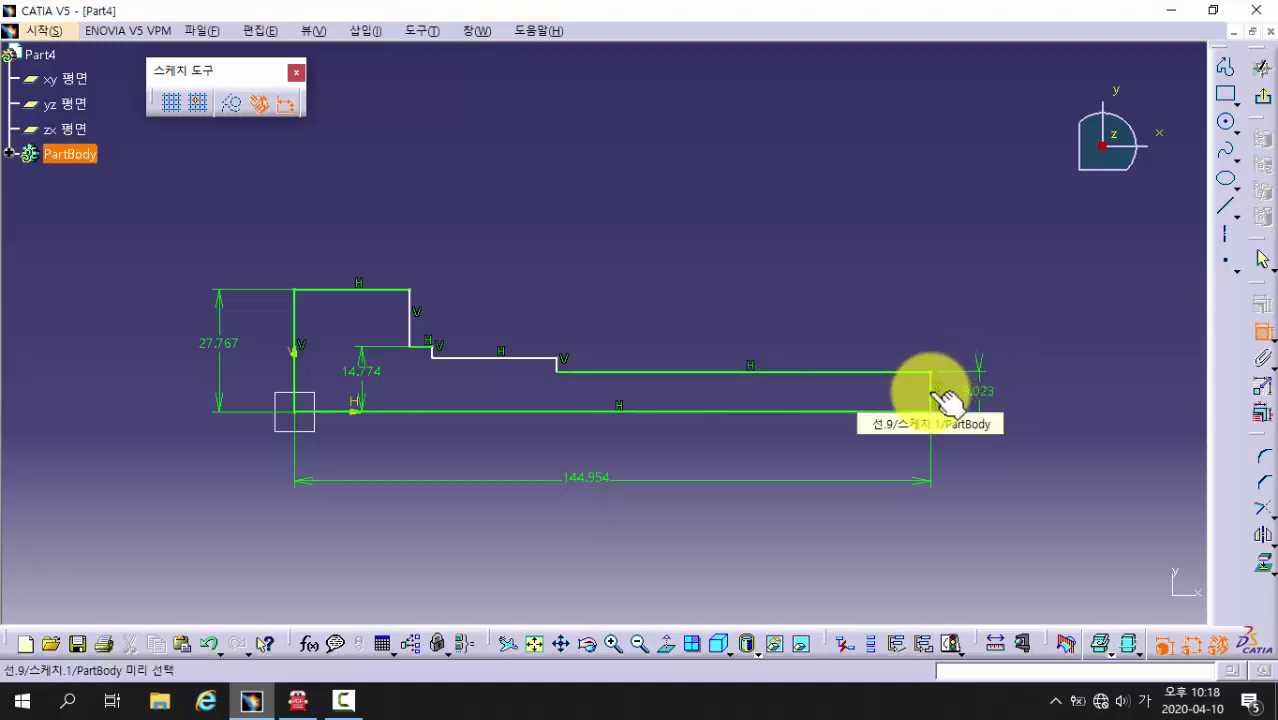
click(941, 393)
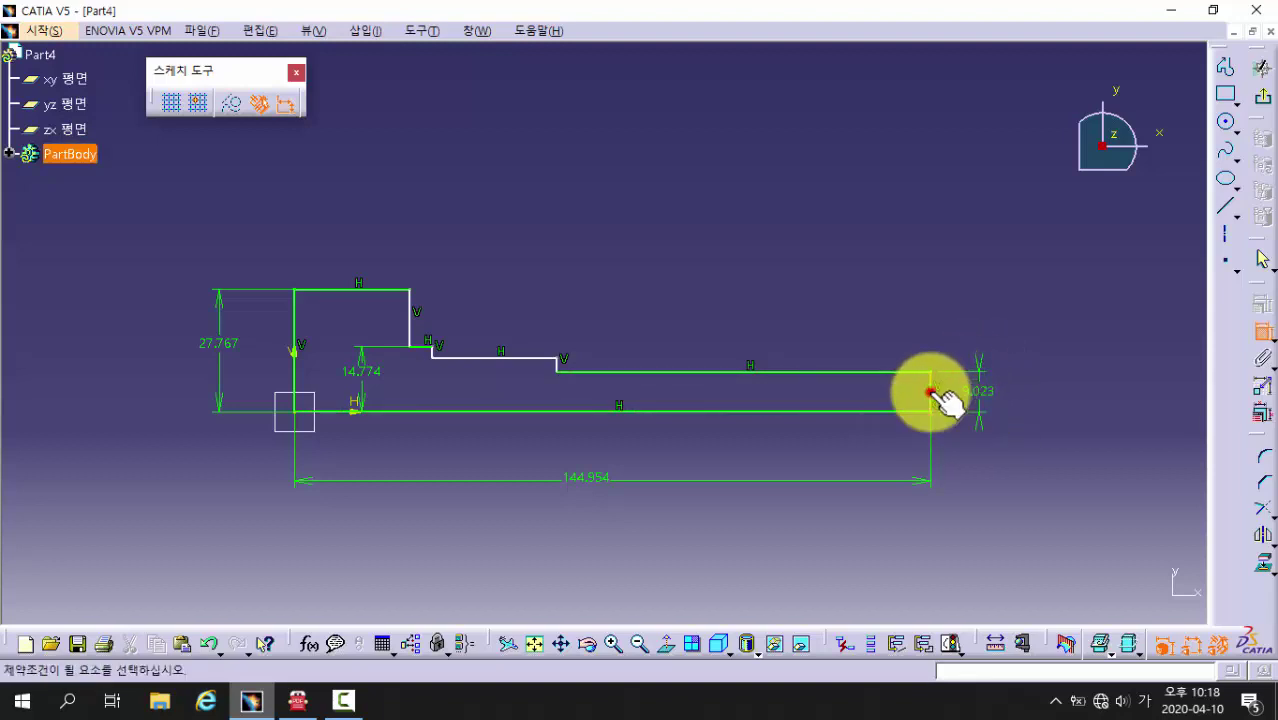
click(566, 359)
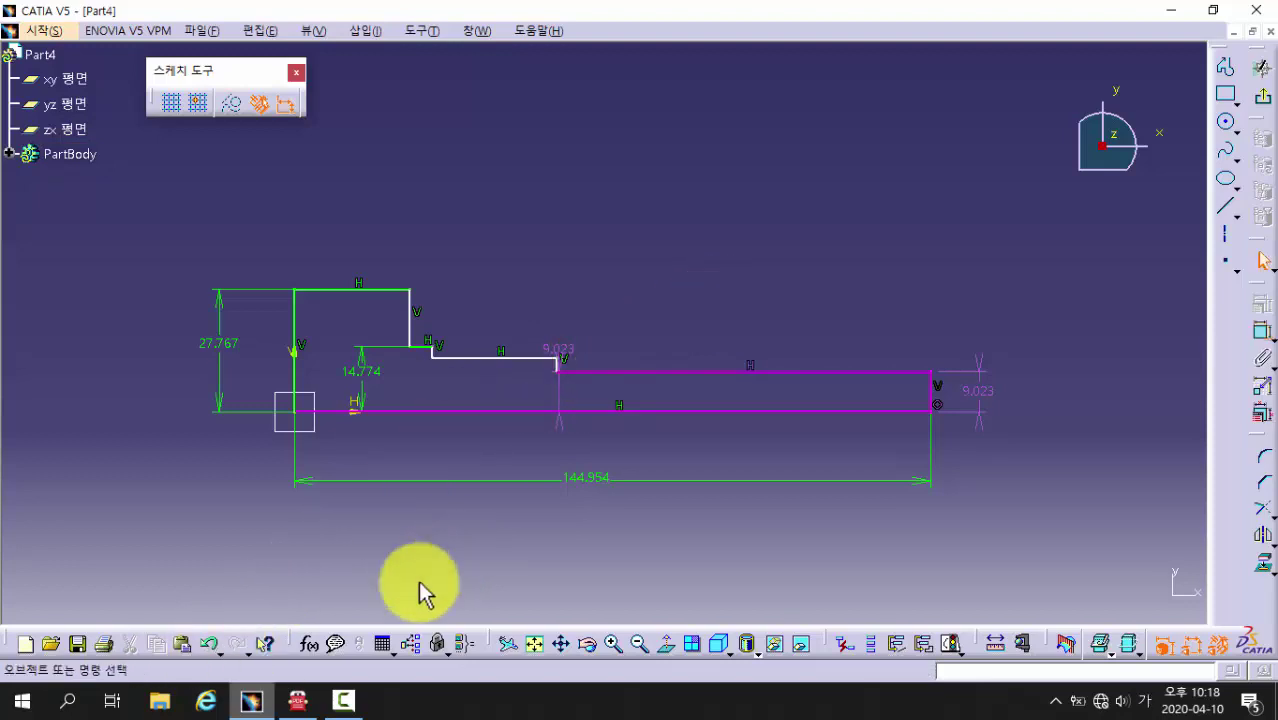
click(209, 643)
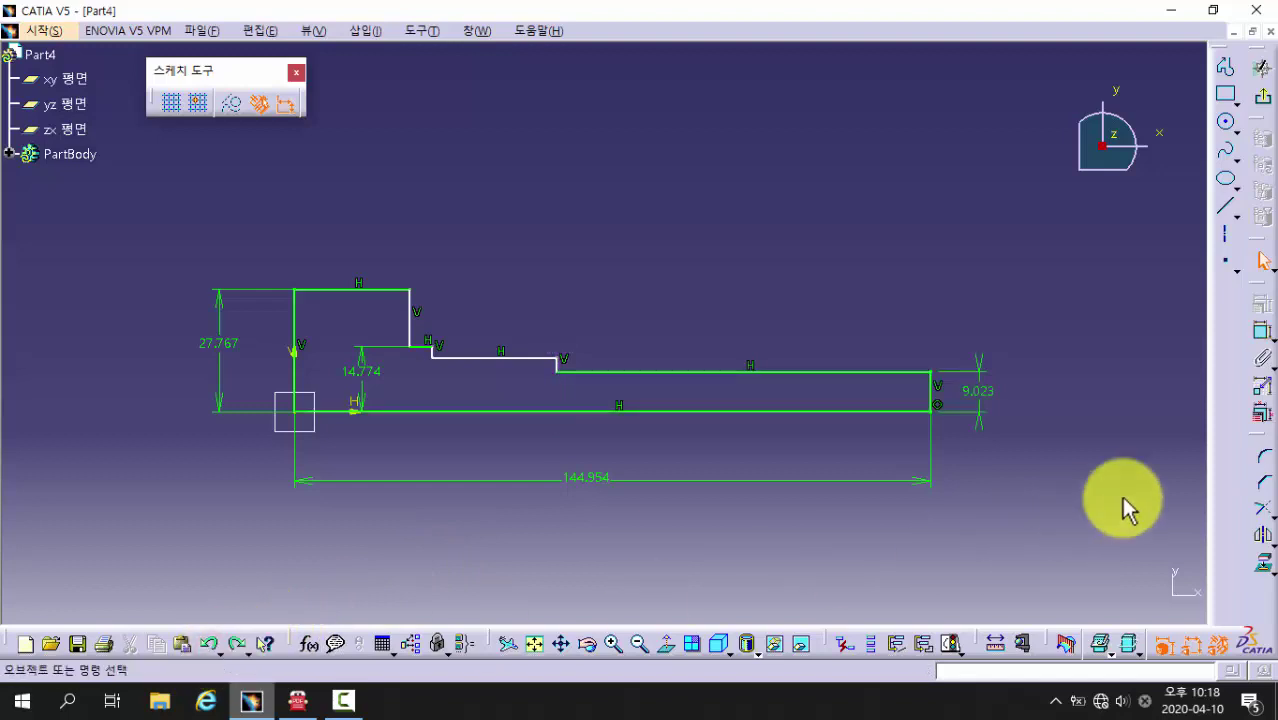
- Dimension the long thread section's length between its shoulder and the profile's free end, placing the dimension above the profile
click(1262, 333)
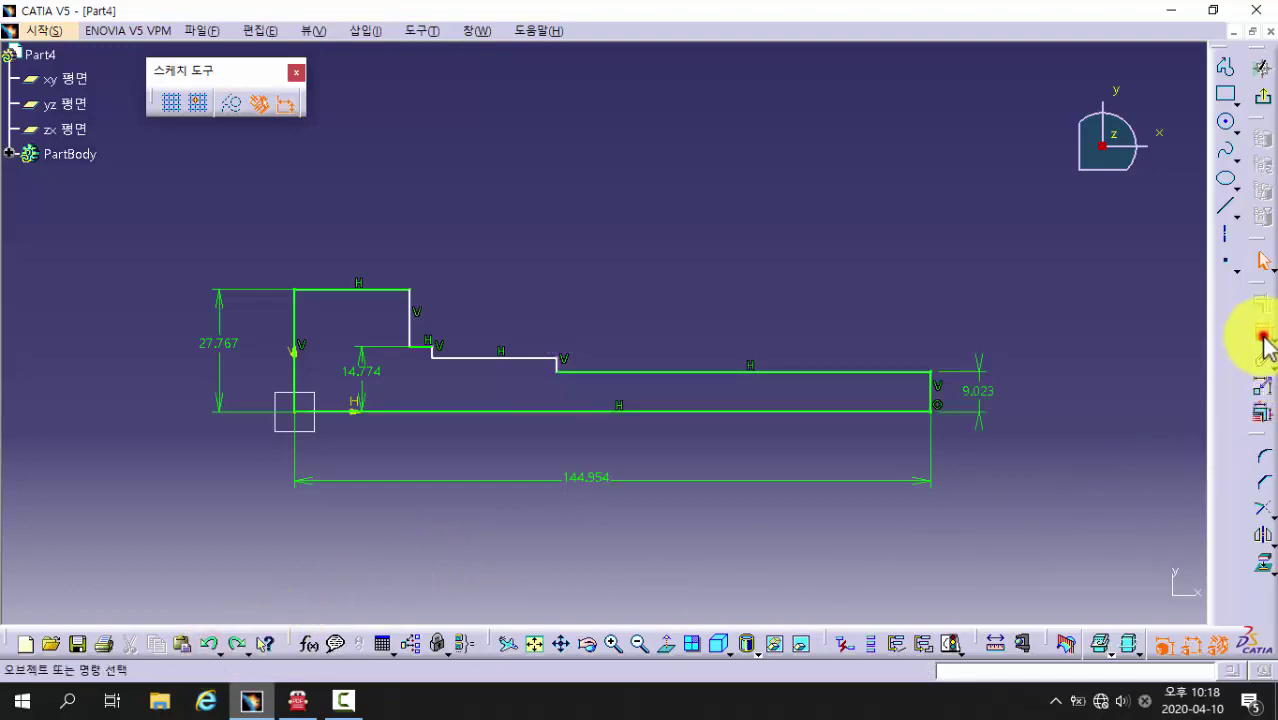
click(1003, 389)
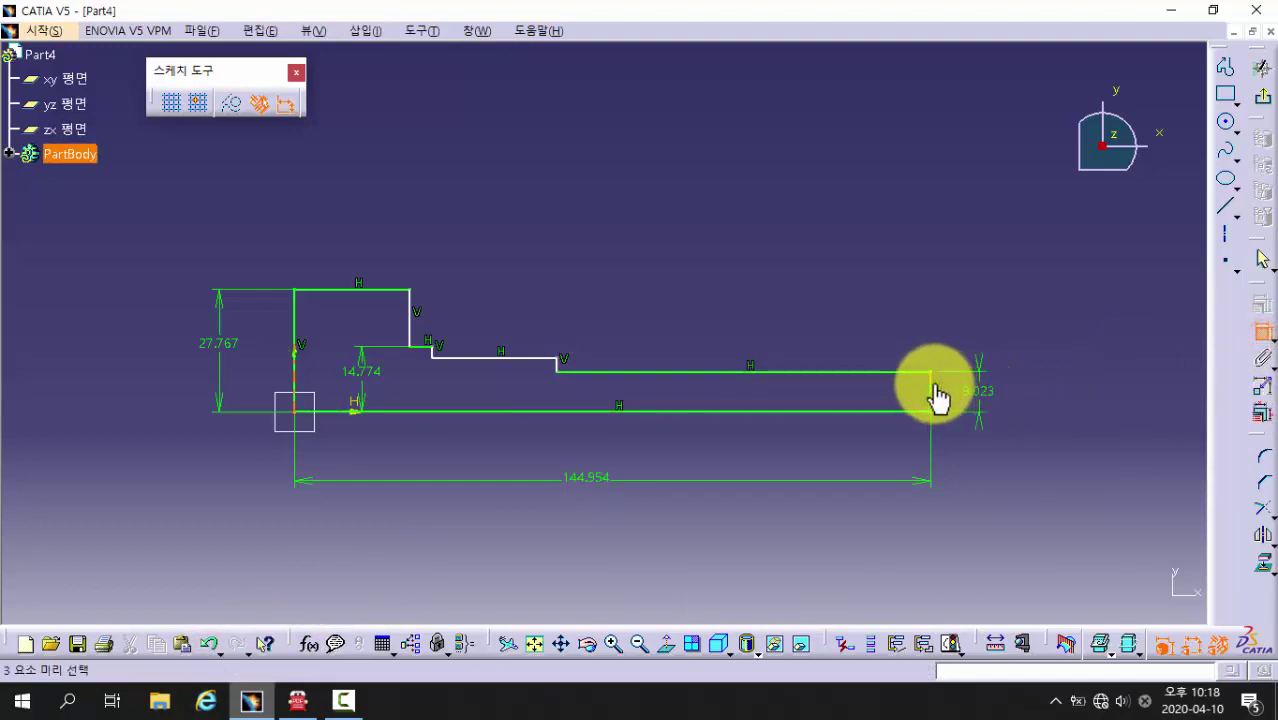
click(558, 360)
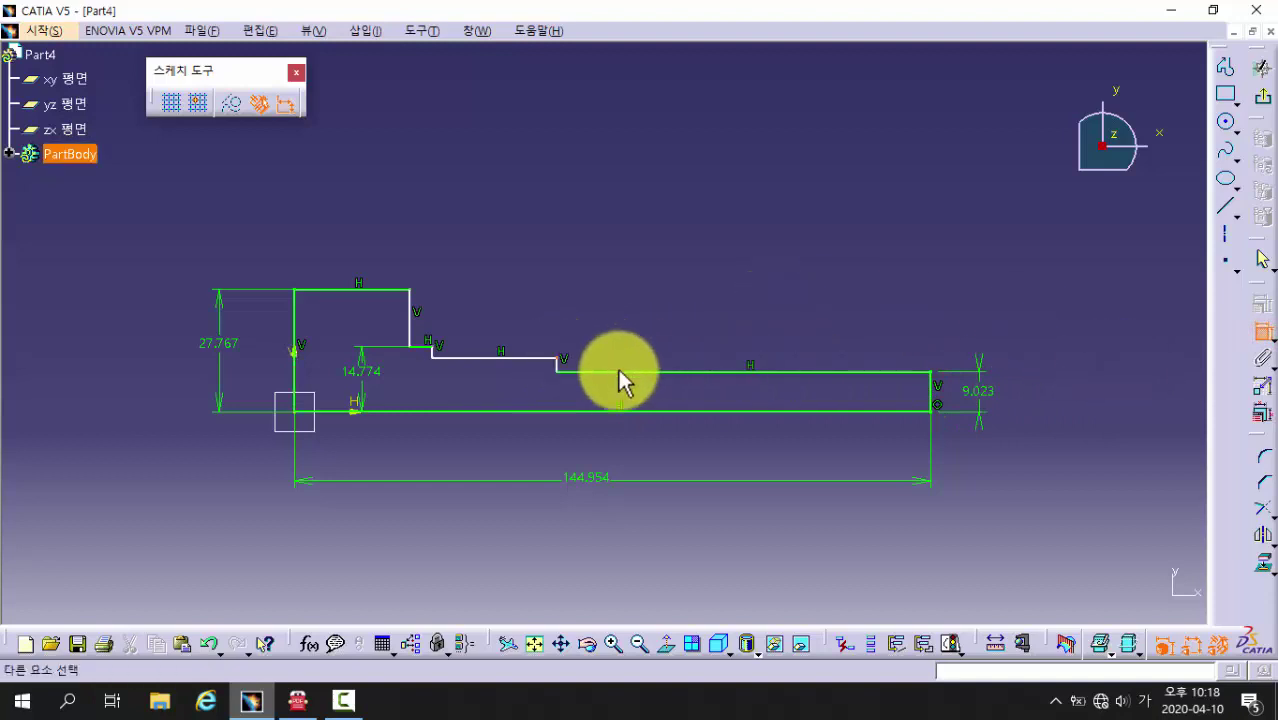
click(931, 388)
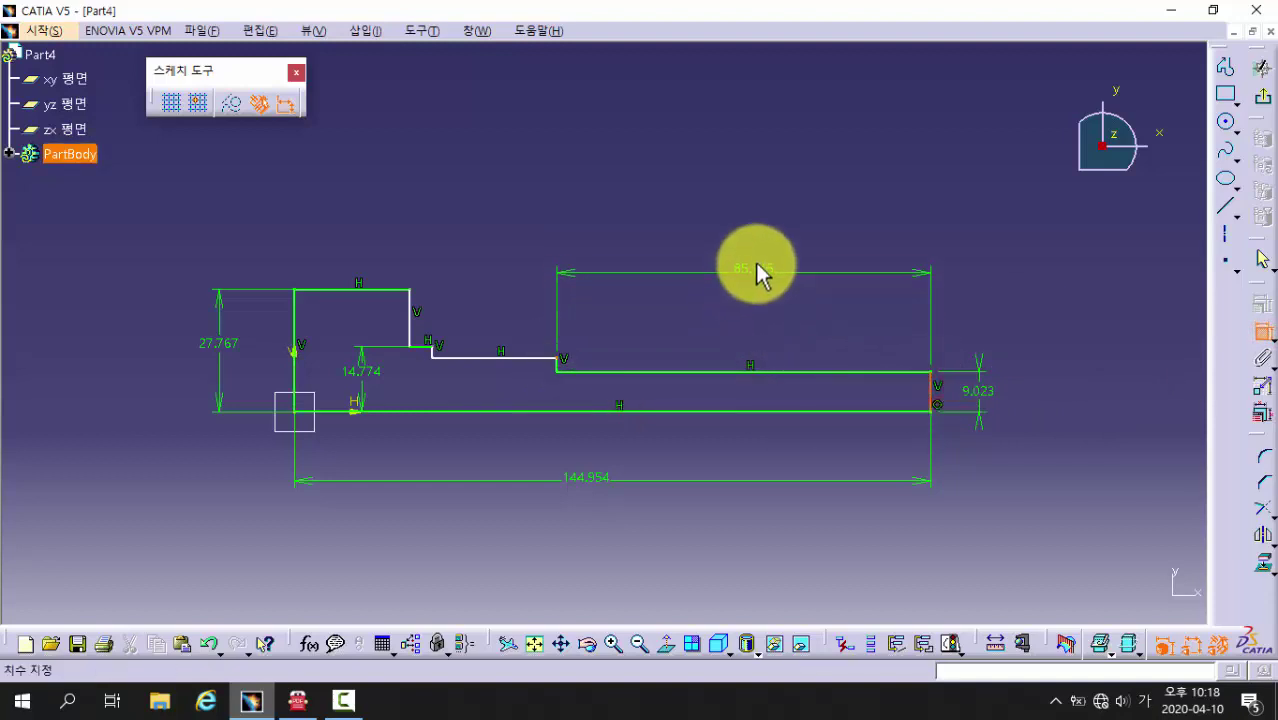
click(758, 262)
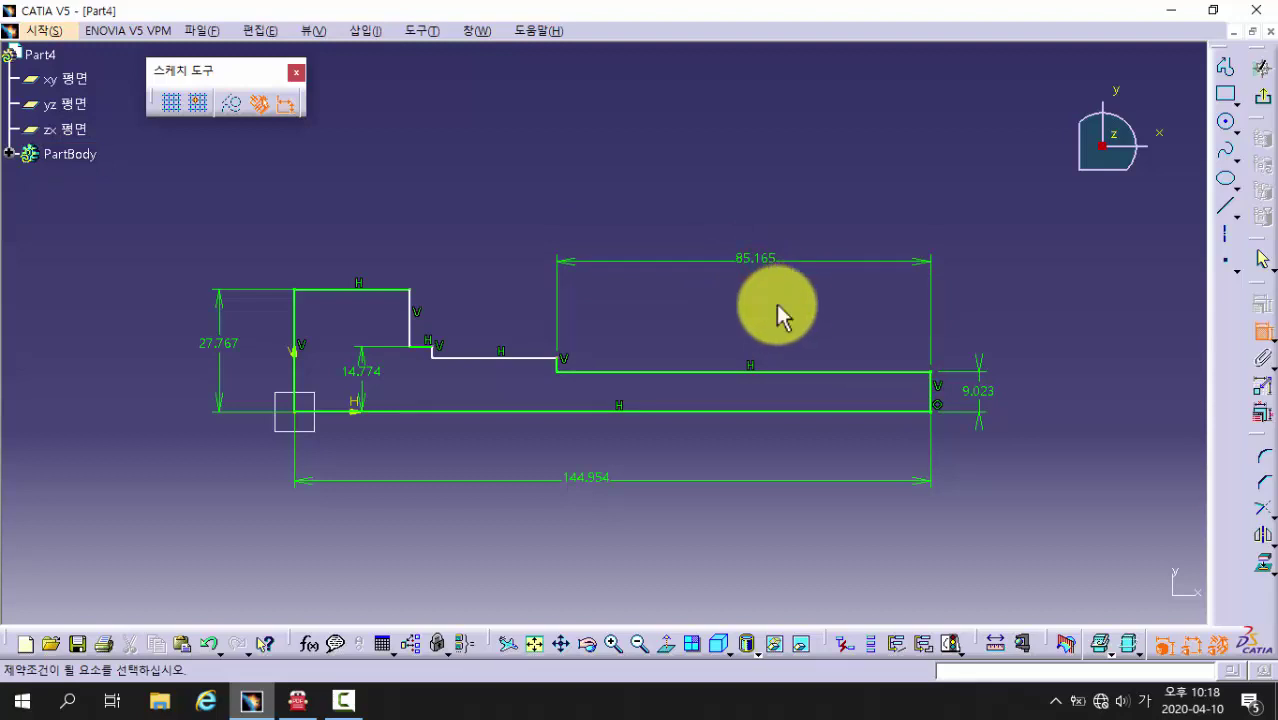
click(407, 320)
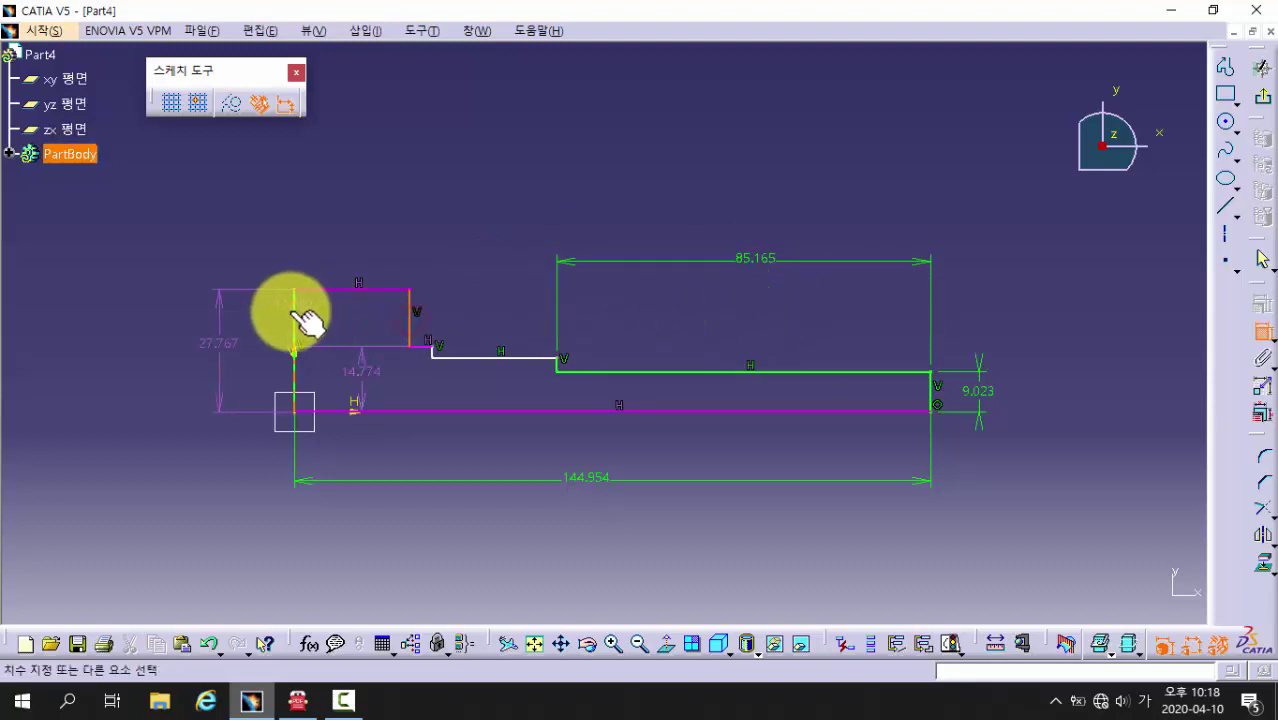
click(326, 322)
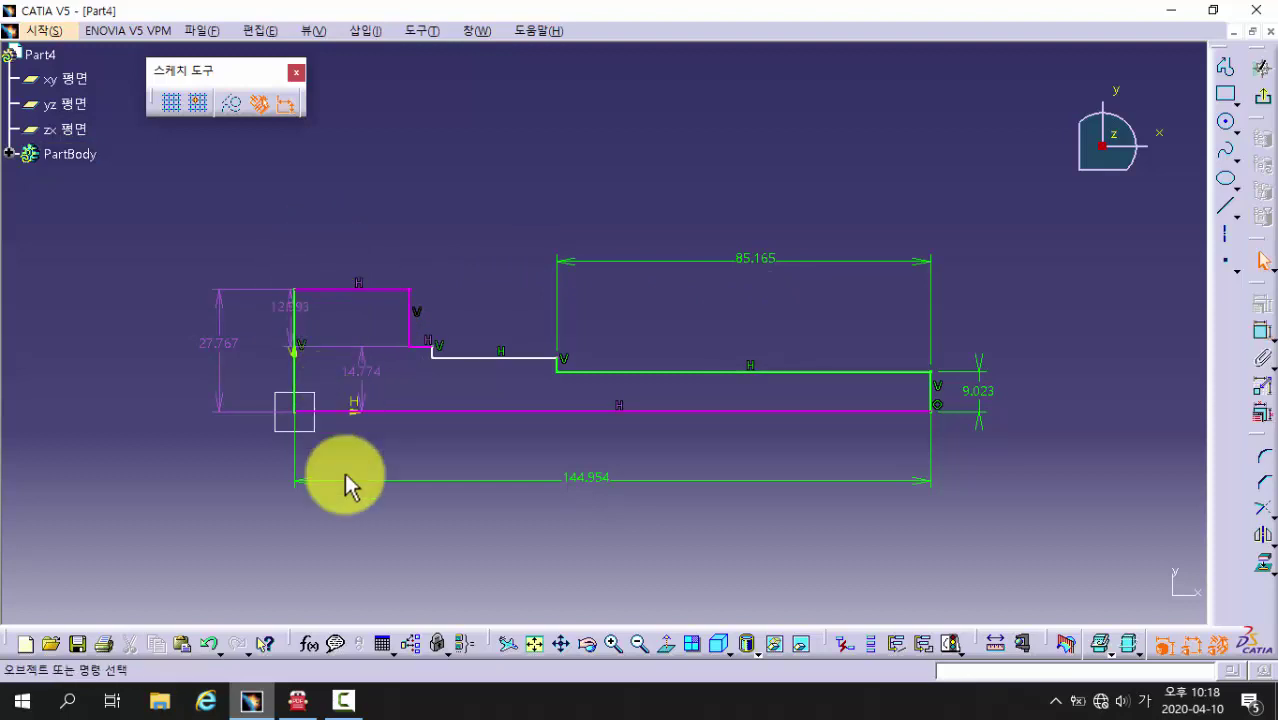
click(210, 645)
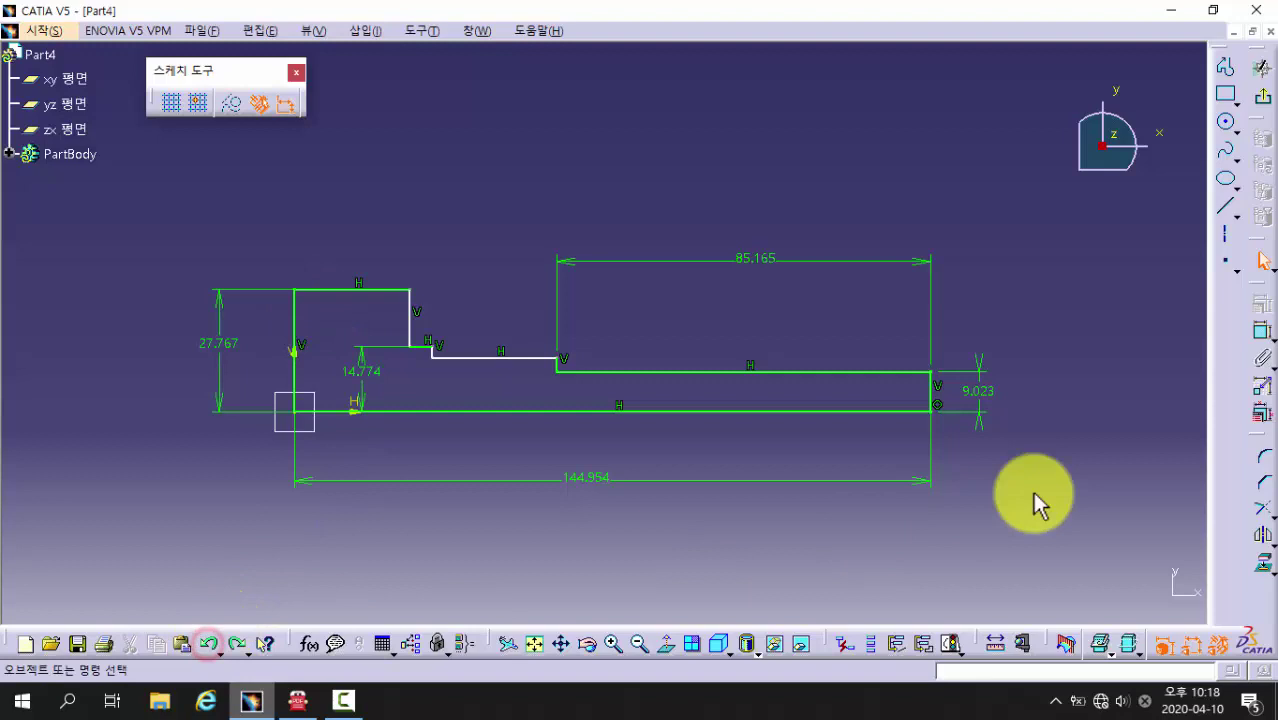
- Dimension the head's length between its two vertical lines, placing the dimension above the head
click(1260, 338)
click(296, 316)
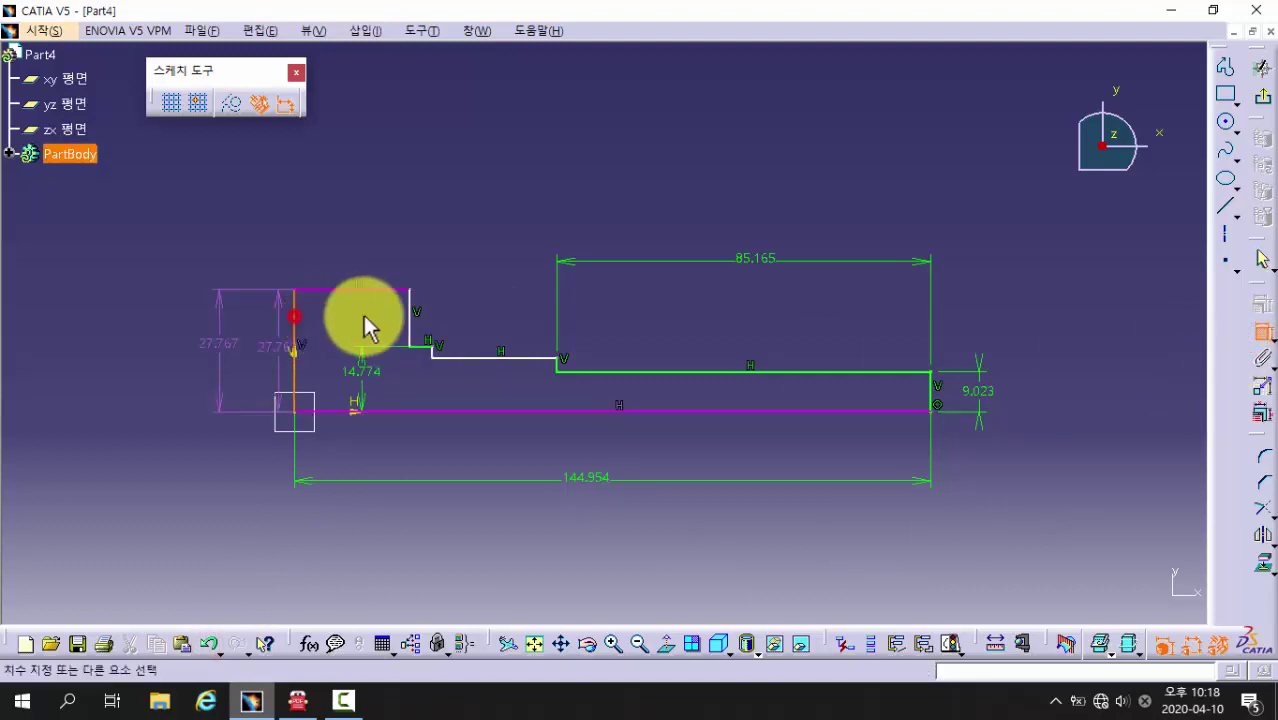
click(413, 321)
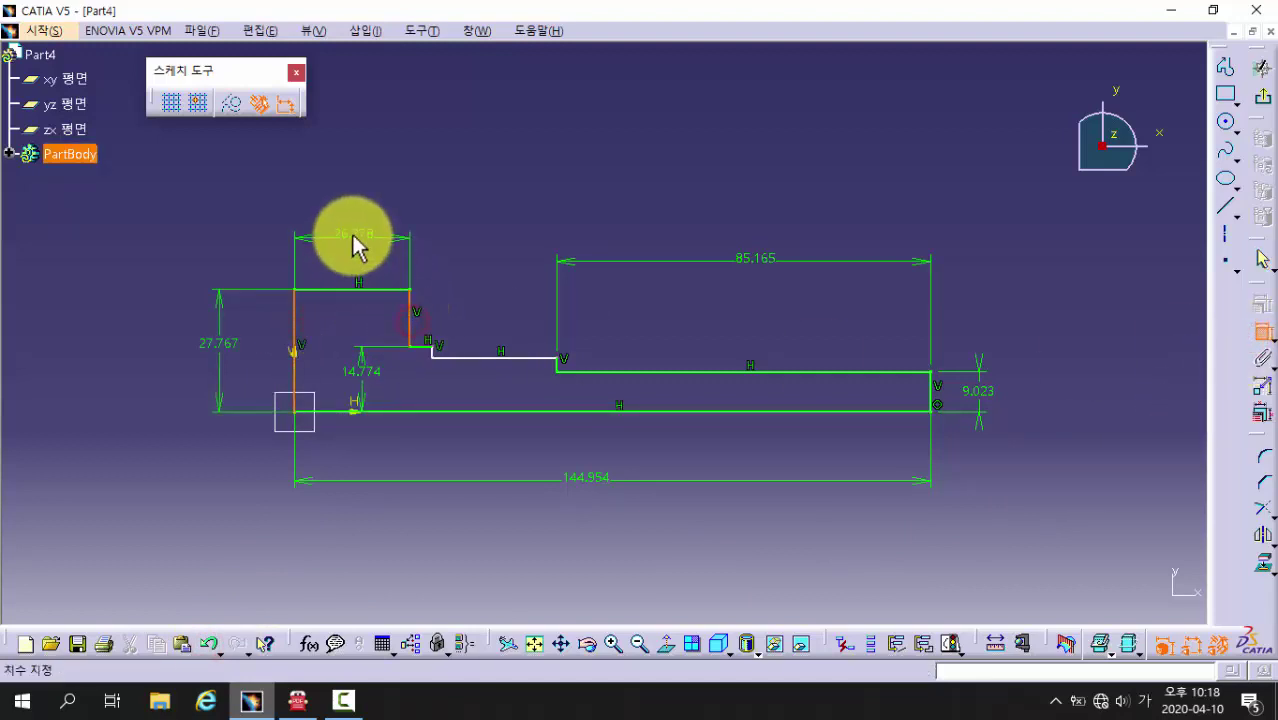
click(351, 233)
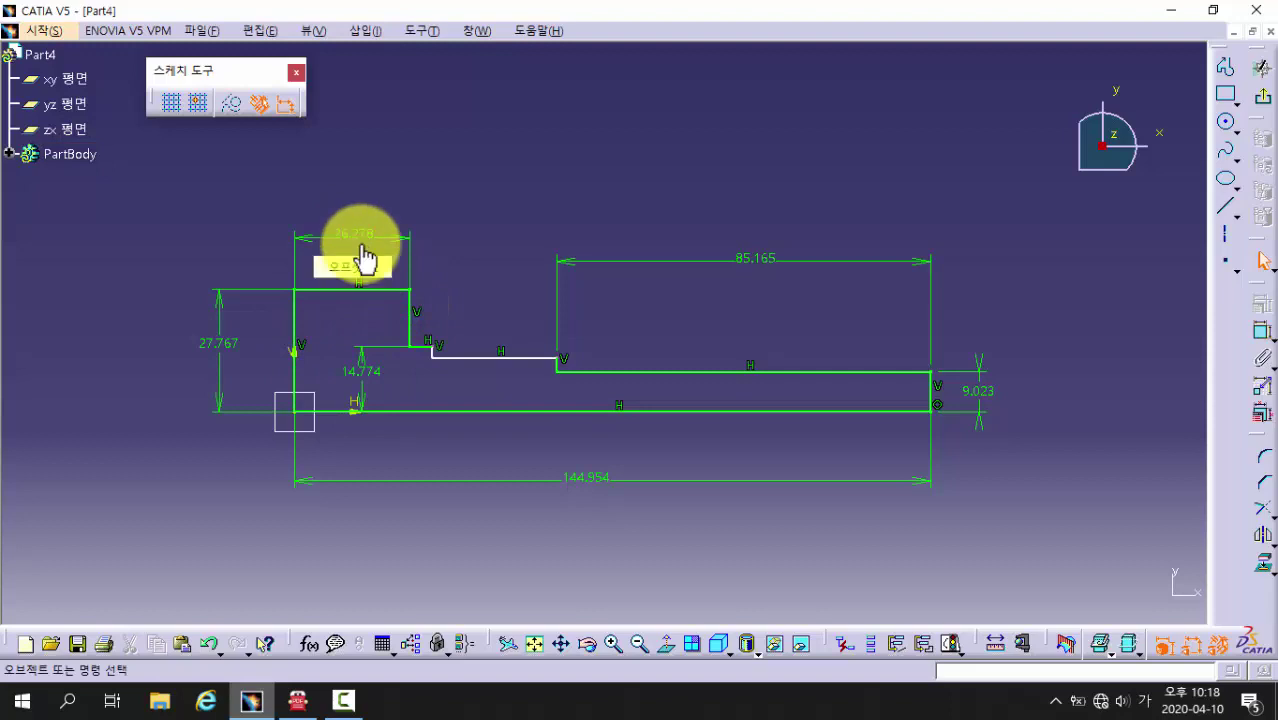
- Dimension the distance from the collar's shoulder to the profile's free end, placing it above the thread length dimension
click(1261, 340)
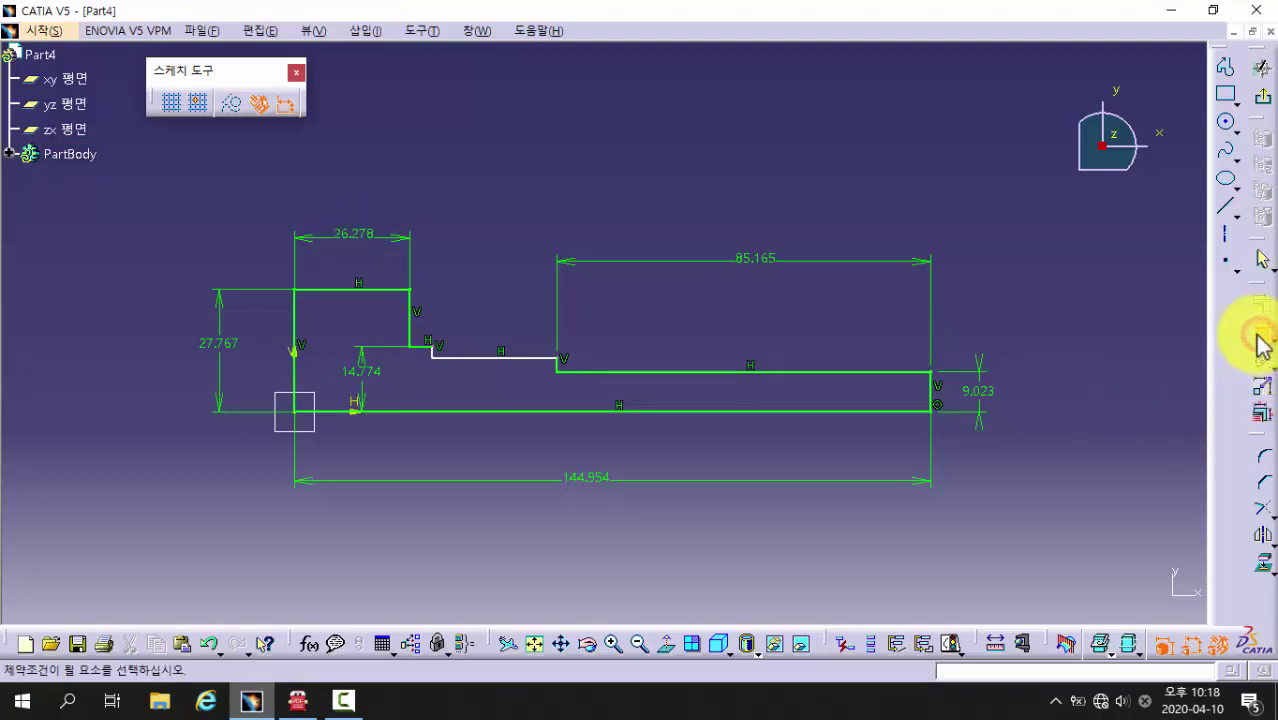
click(933, 389)
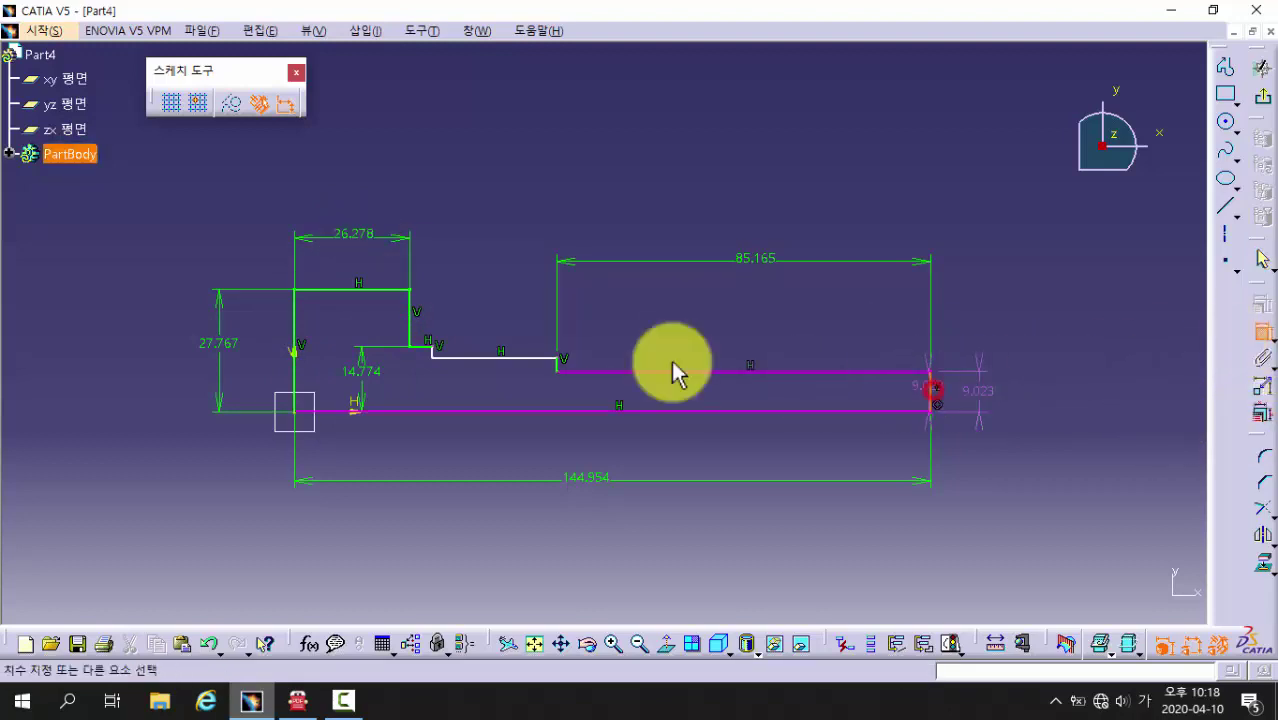
click(431, 350)
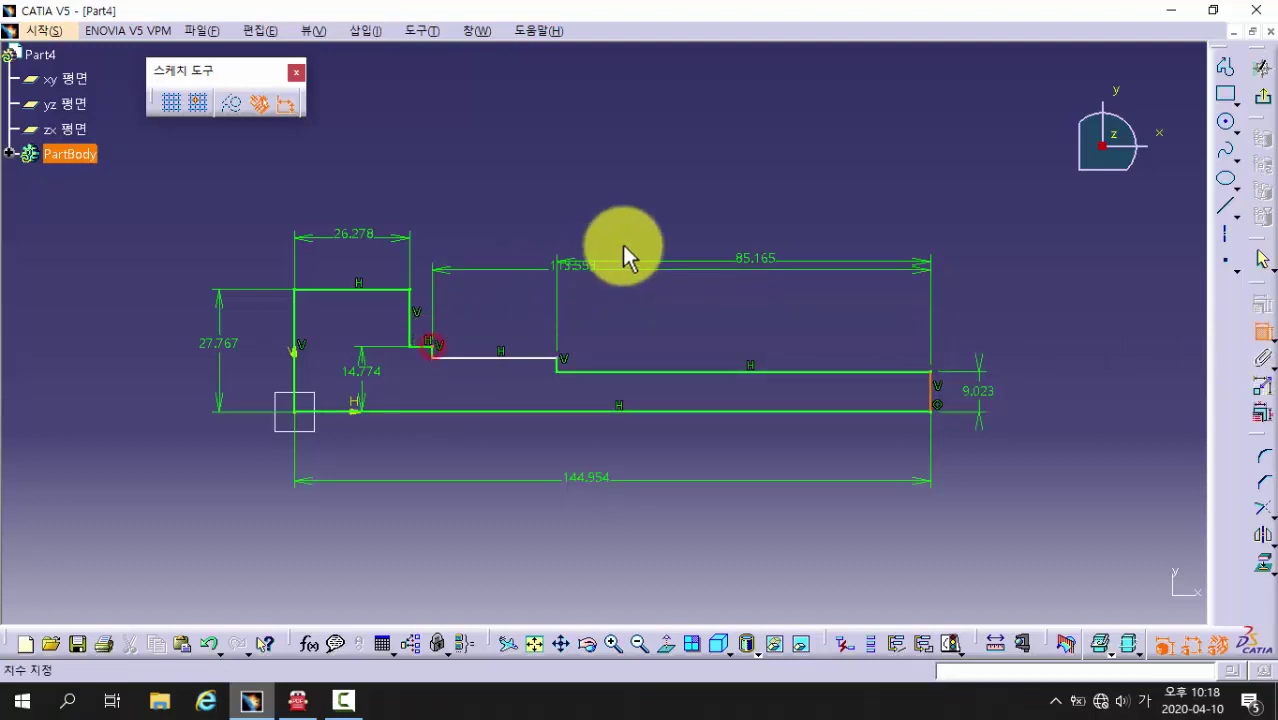
click(677, 212)
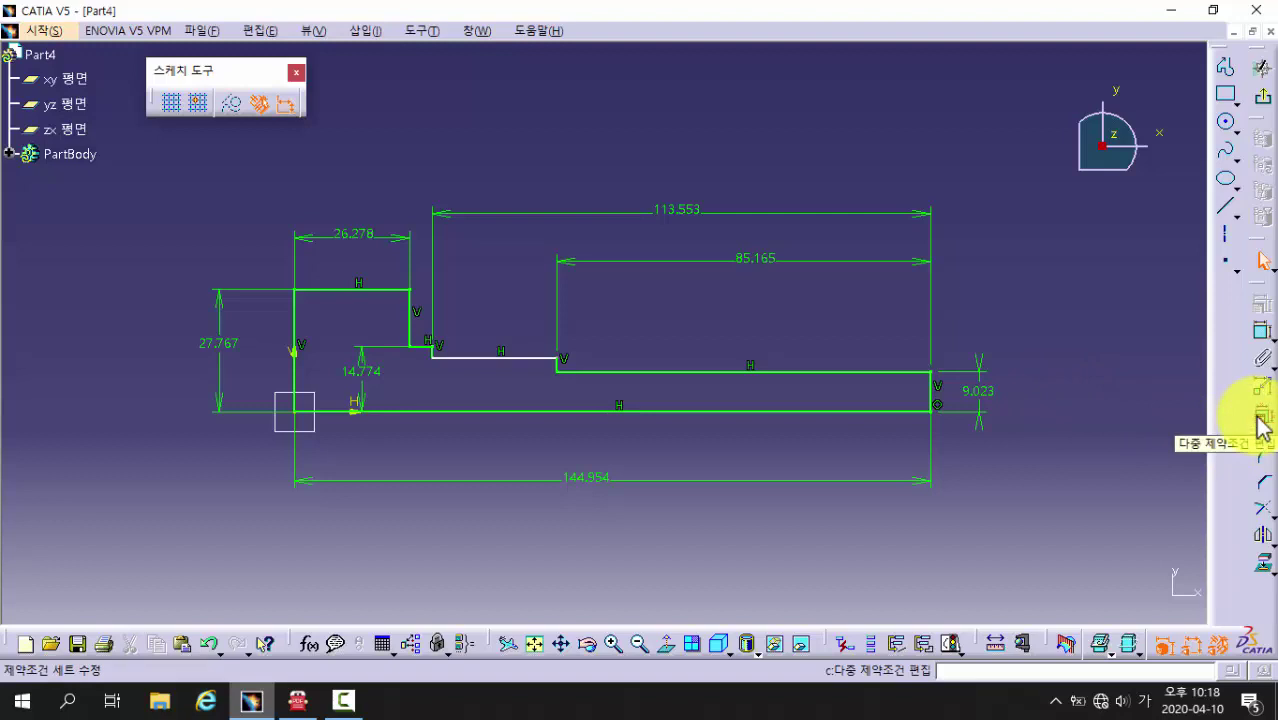
- In Edit Multi-Constraint, set the collar-to-free-end length to 48 mm, head length to 13 mm and thread length to 32 mm
click(1258, 418)
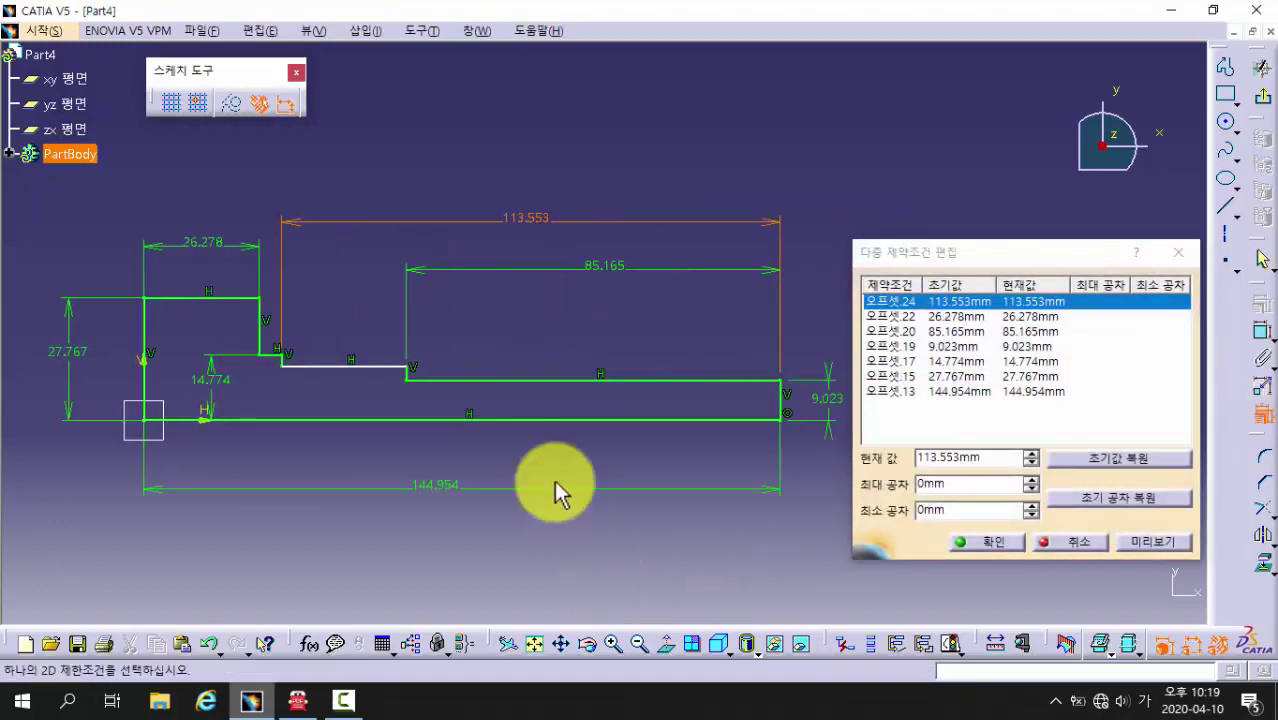
double_click(994, 457)
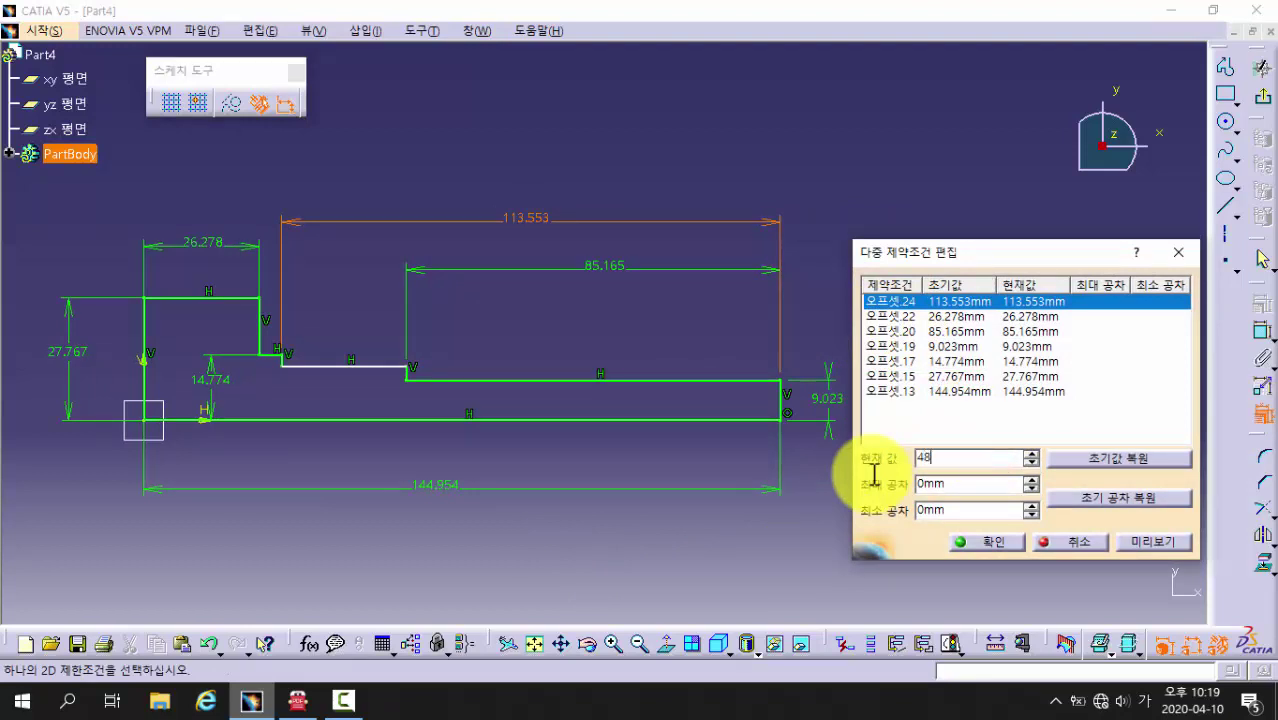
click(898, 318)
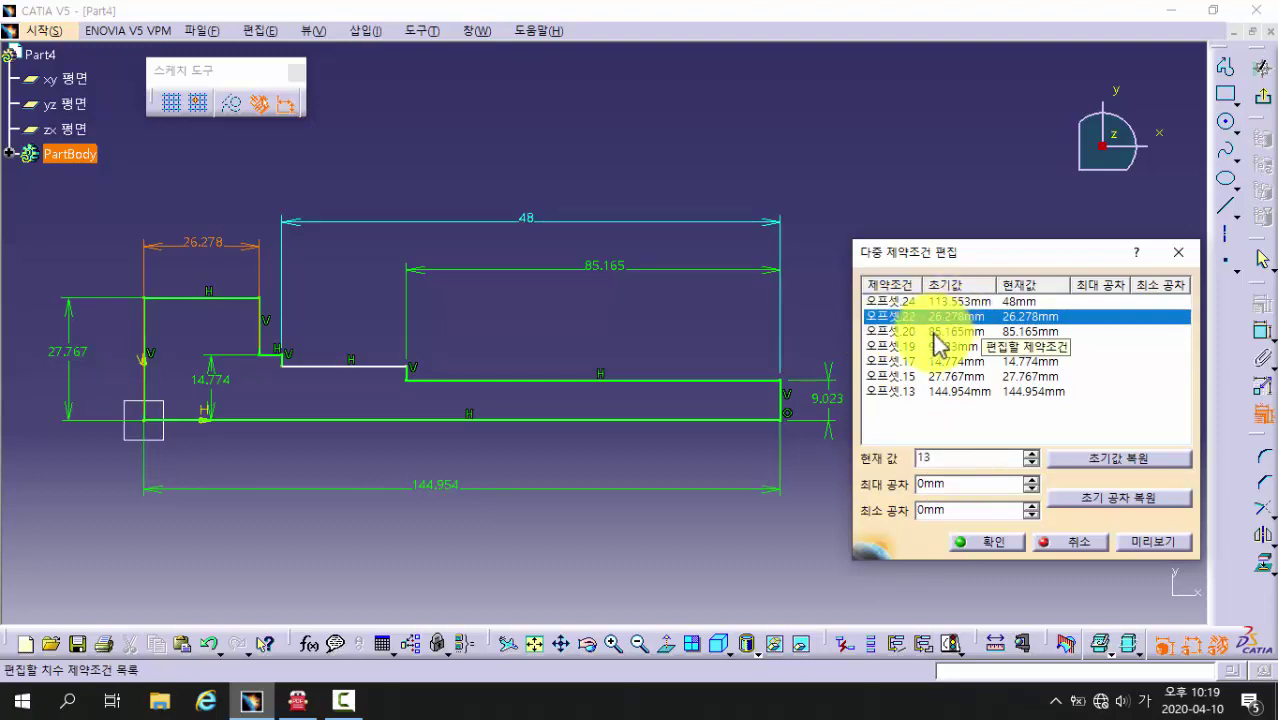
click(932, 331)
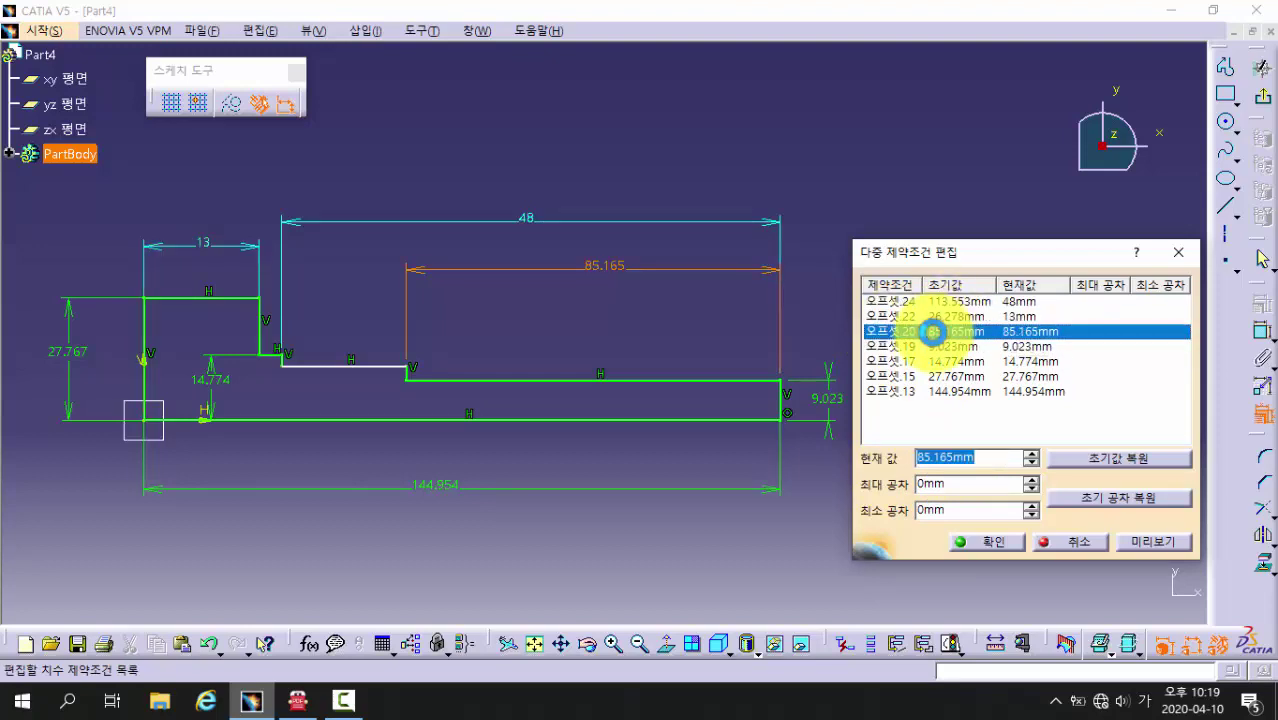
text(32)
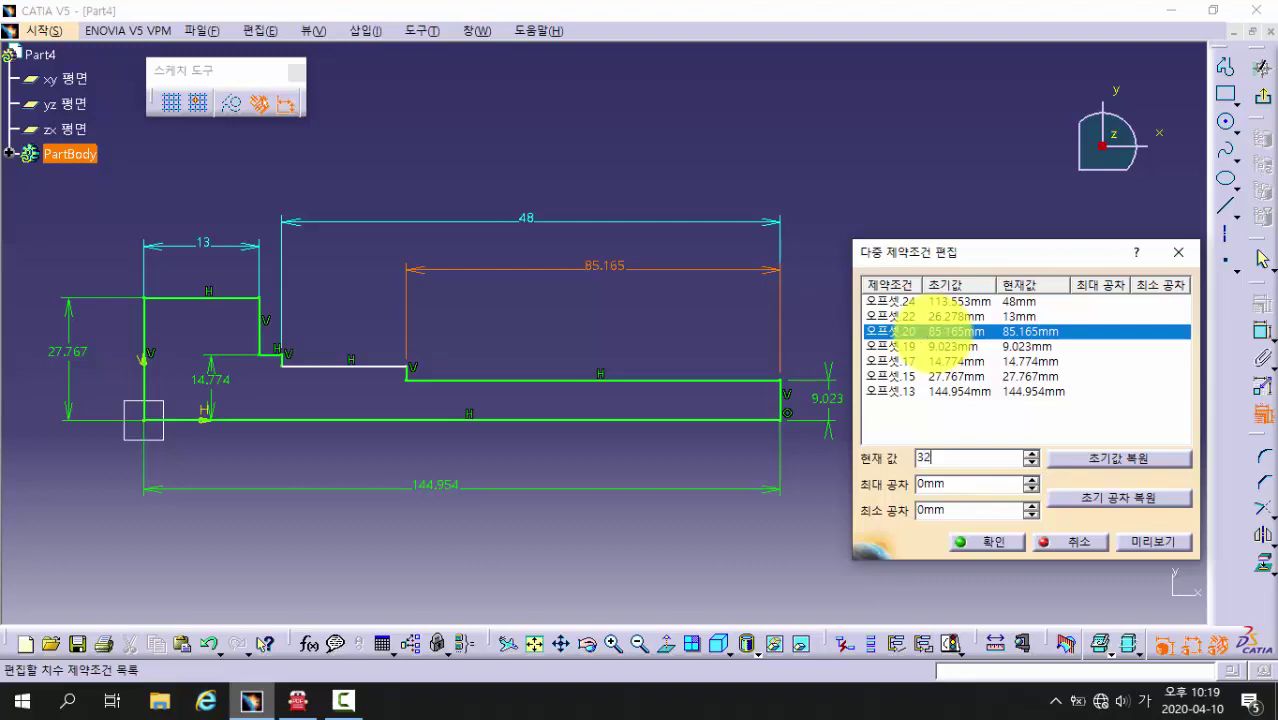
- Set the thread, collar and head heights to 5, 7.5 and 11 mm and the overall length to 65 mm, and apply all values
click(902, 346)
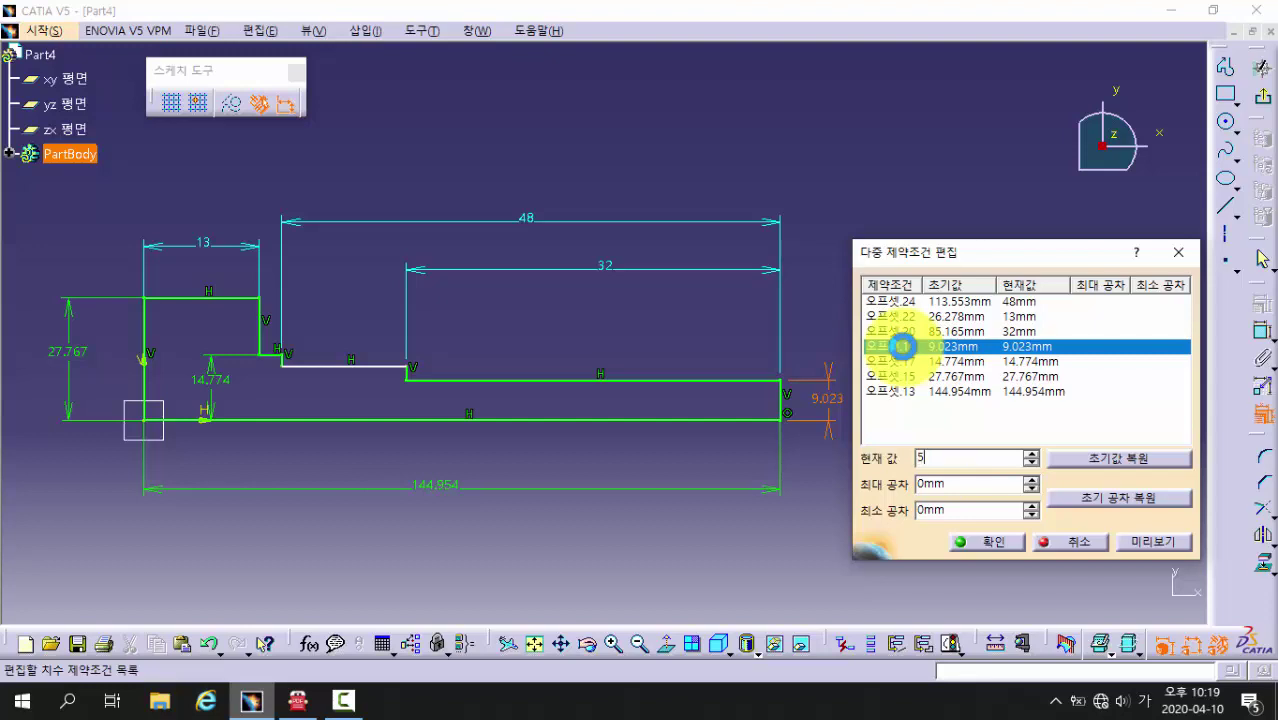
click(903, 361)
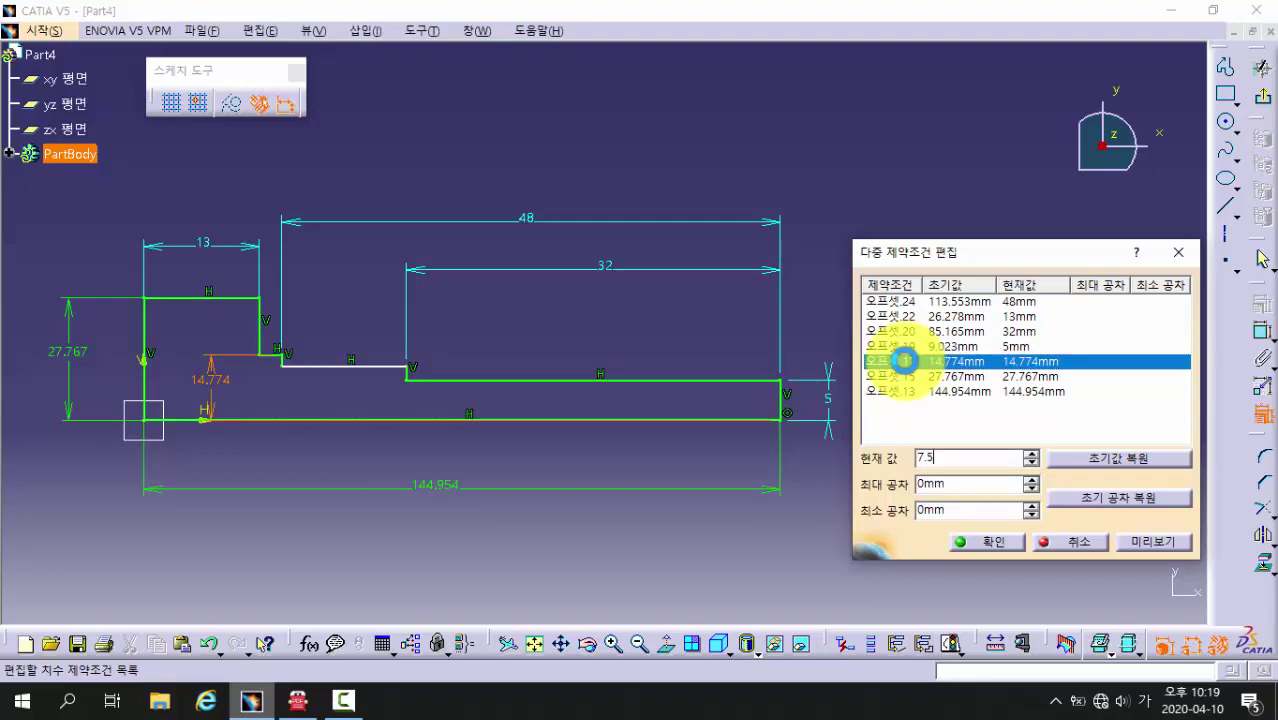
click(905, 379)
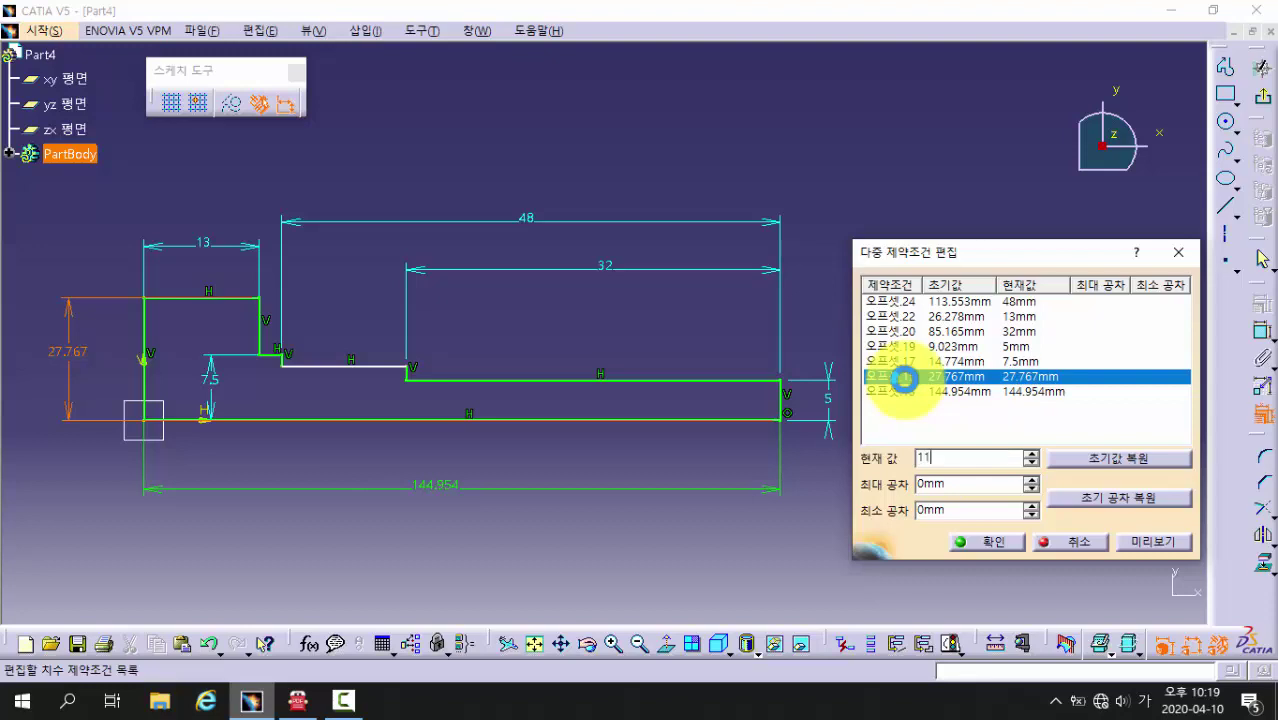
click(948, 391)
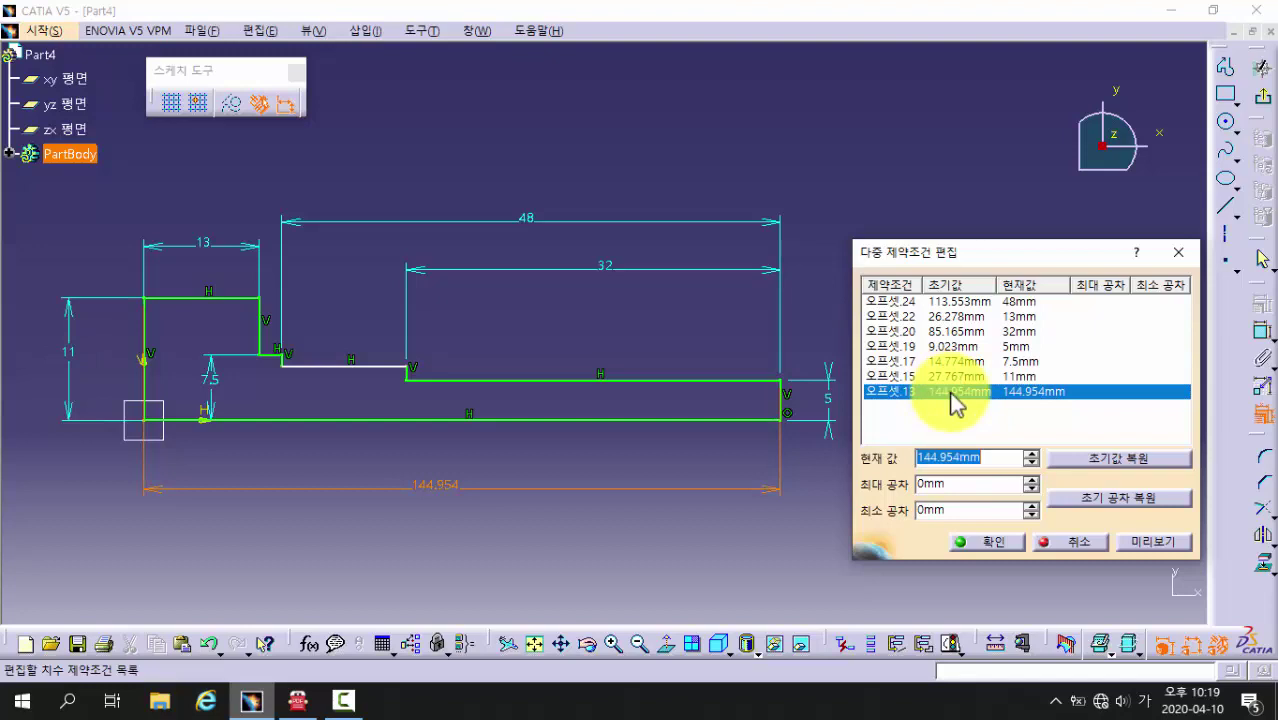
text(65)
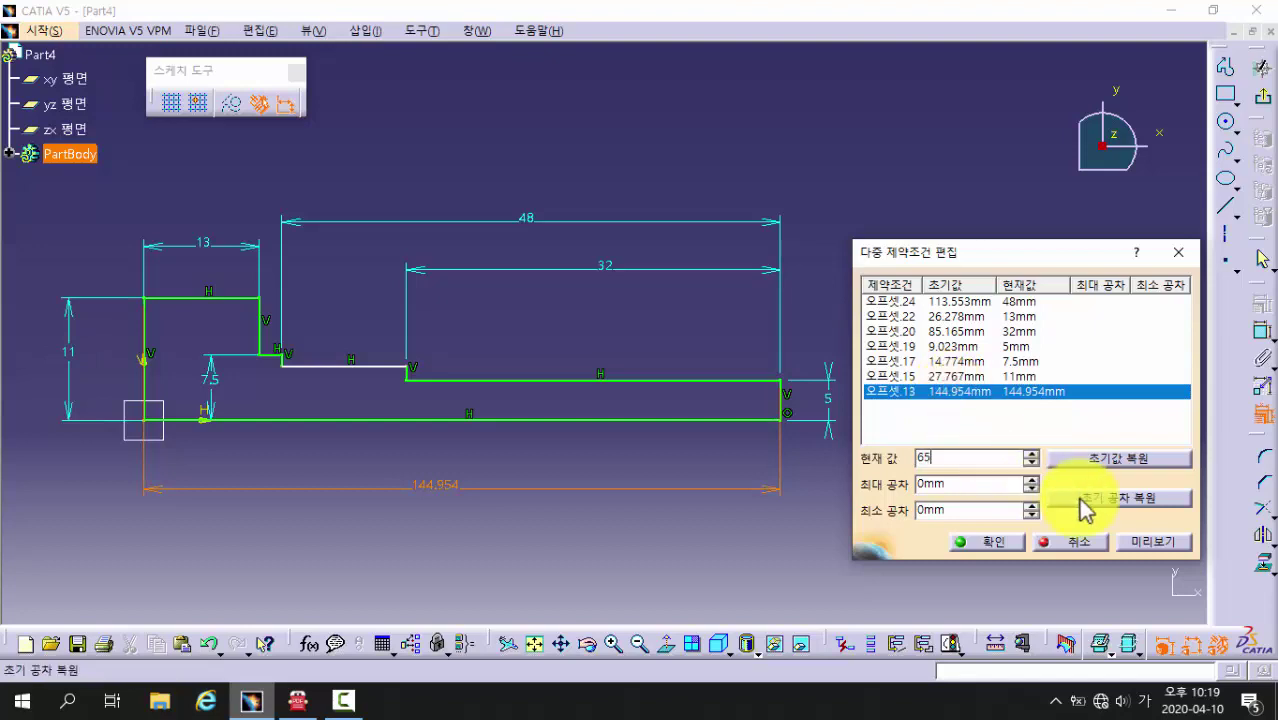
click(1144, 543)
click(992, 547)
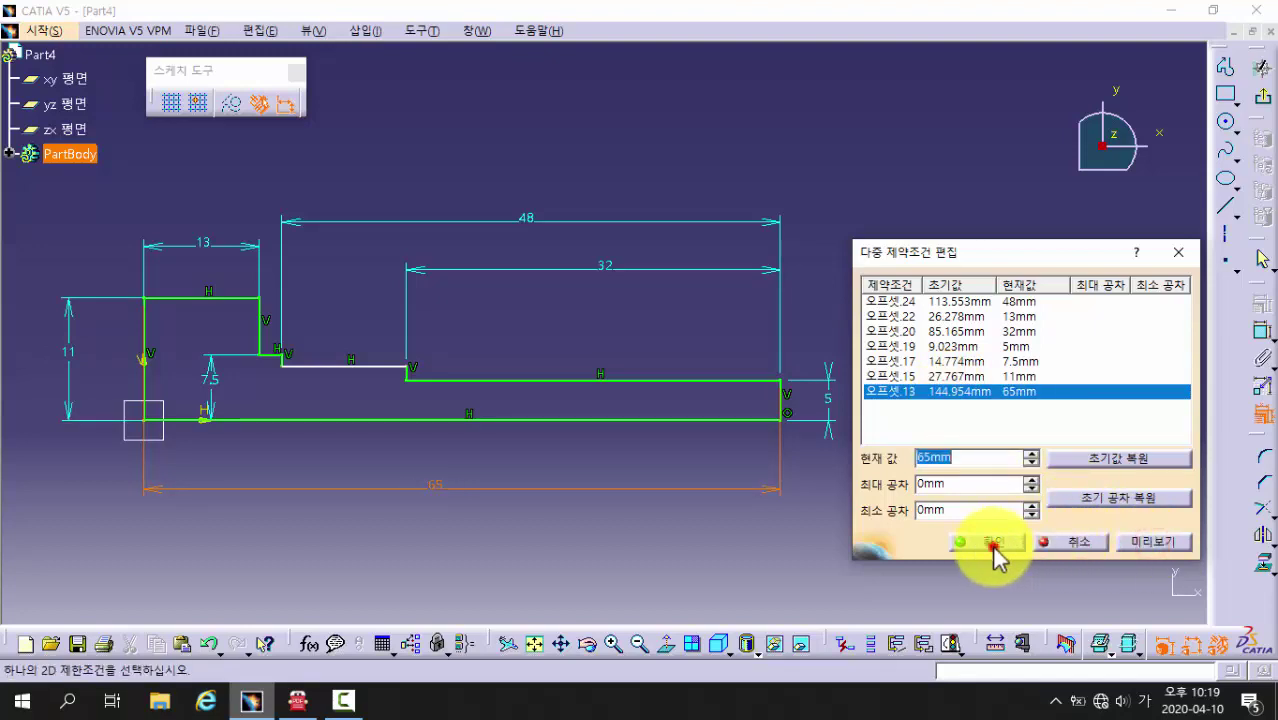
- Move the three height dimensions and the four length dimensions closer to the resized profile so they are readable
middle_drag(693, 499, 907, 457)
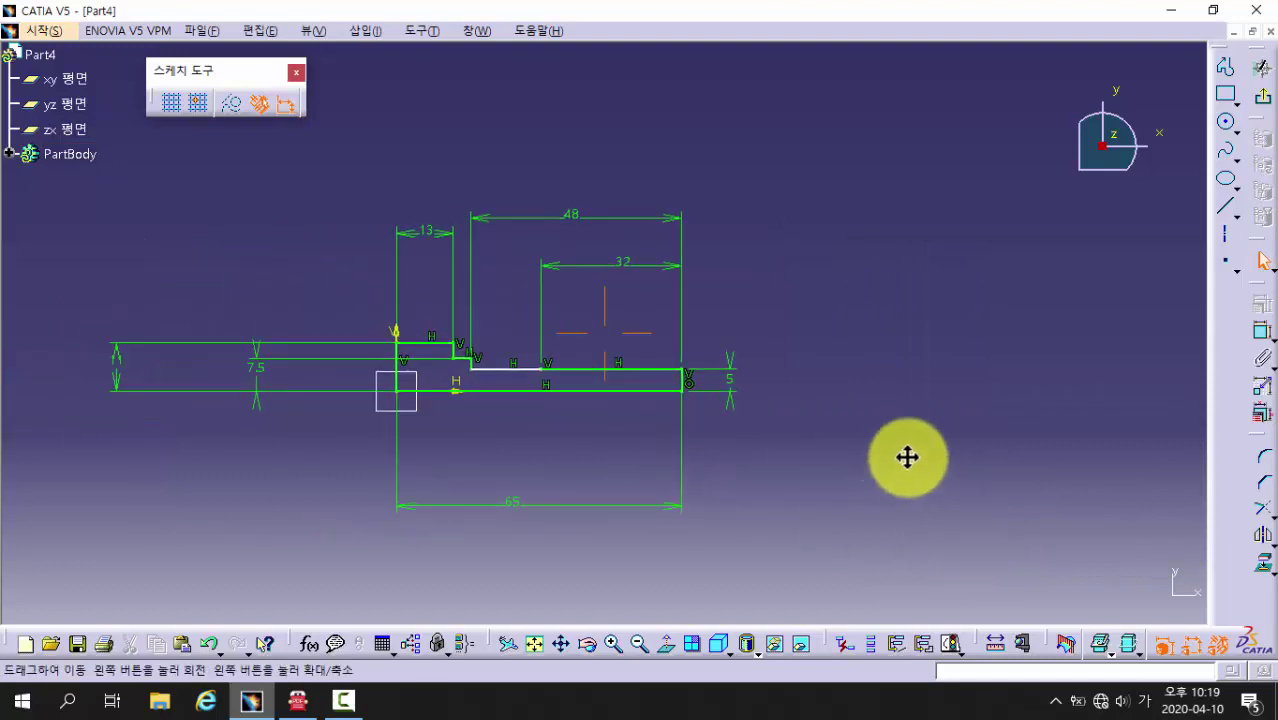
mouse_move(590, 442)
middle_down()
mouse_move(585, 428)
mouse_move(775, 425)
middle_up()
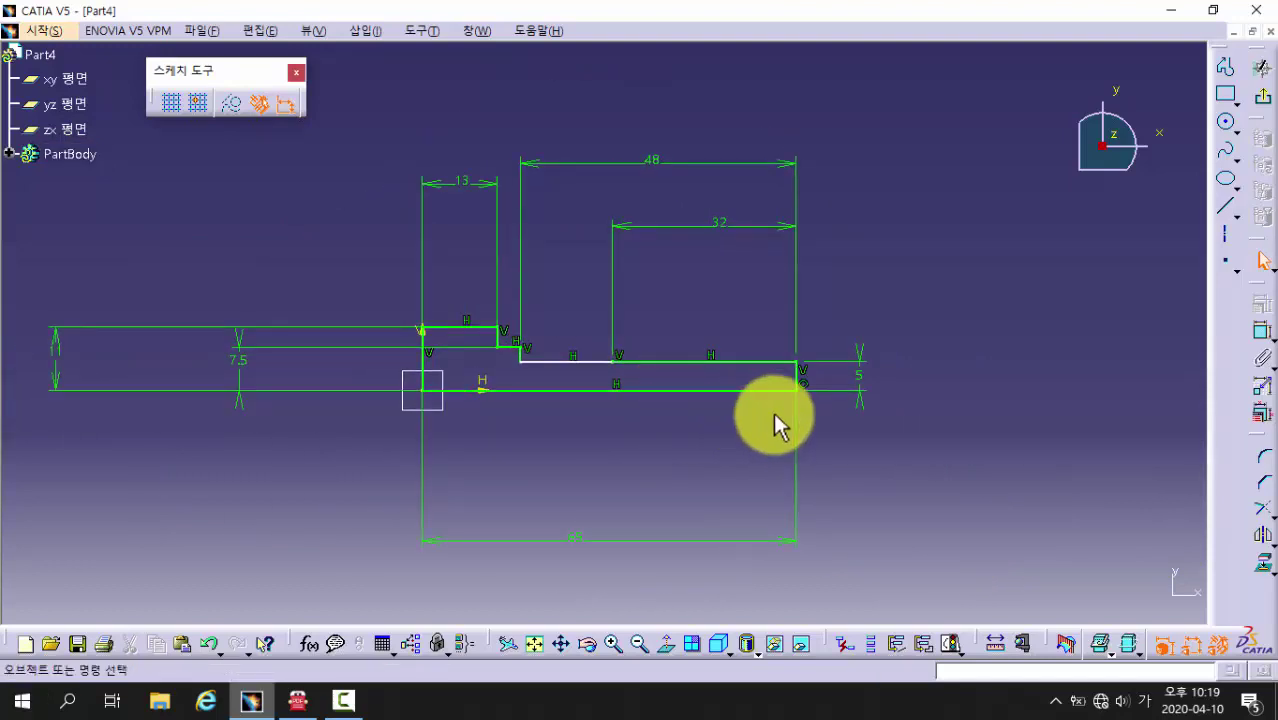
drag(855, 405, 822, 428)
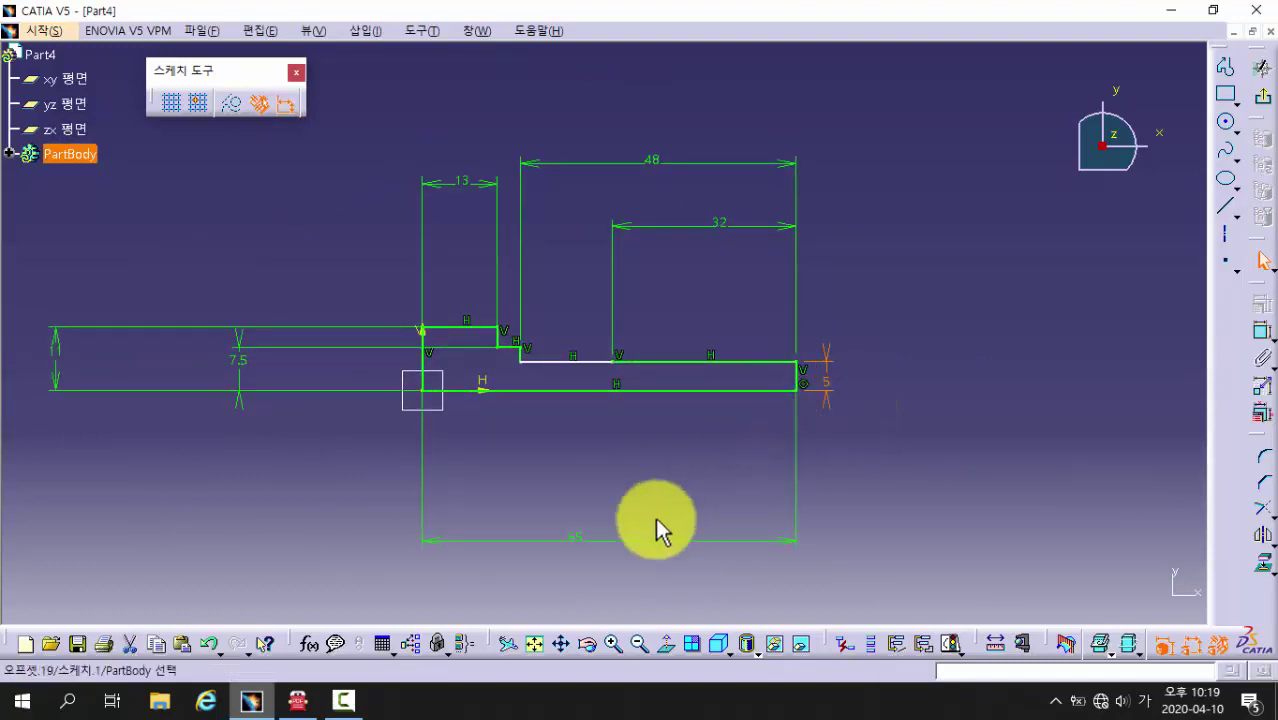
drag(778, 545, 770, 454)
mouse_move(238, 362)
mouse_down()
mouse_move(342, 456)
mouse_move(260, 440)
mouse_move(393, 420)
mouse_up()
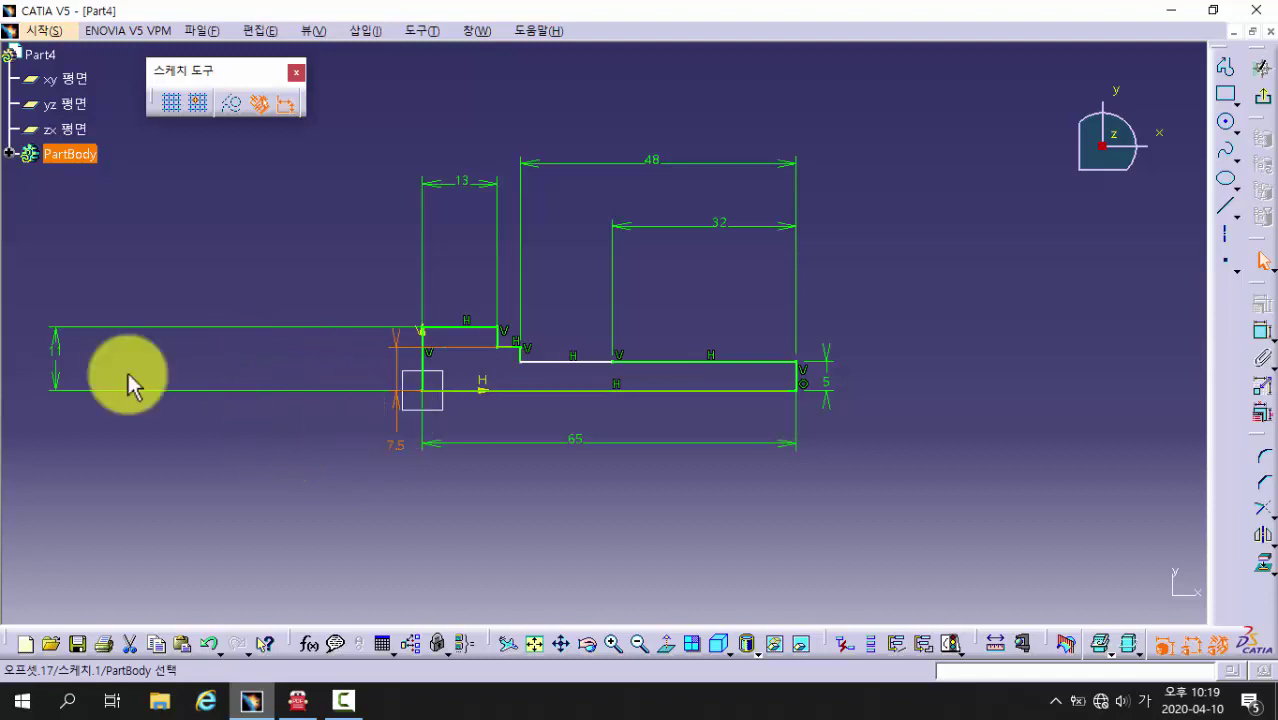
drag(56, 374, 354, 399)
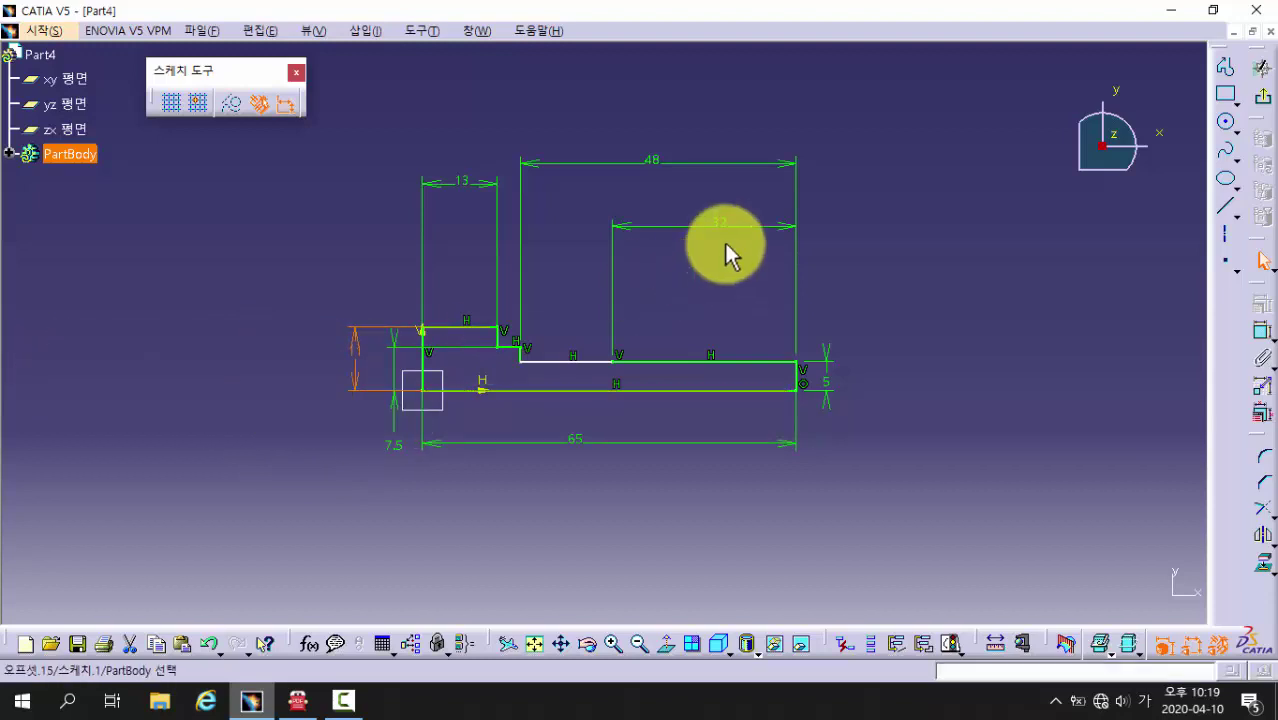
drag(777, 227, 780, 331)
drag(491, 181, 497, 290)
drag(801, 180, 787, 290)
middle_drag(561, 483, 599, 406)
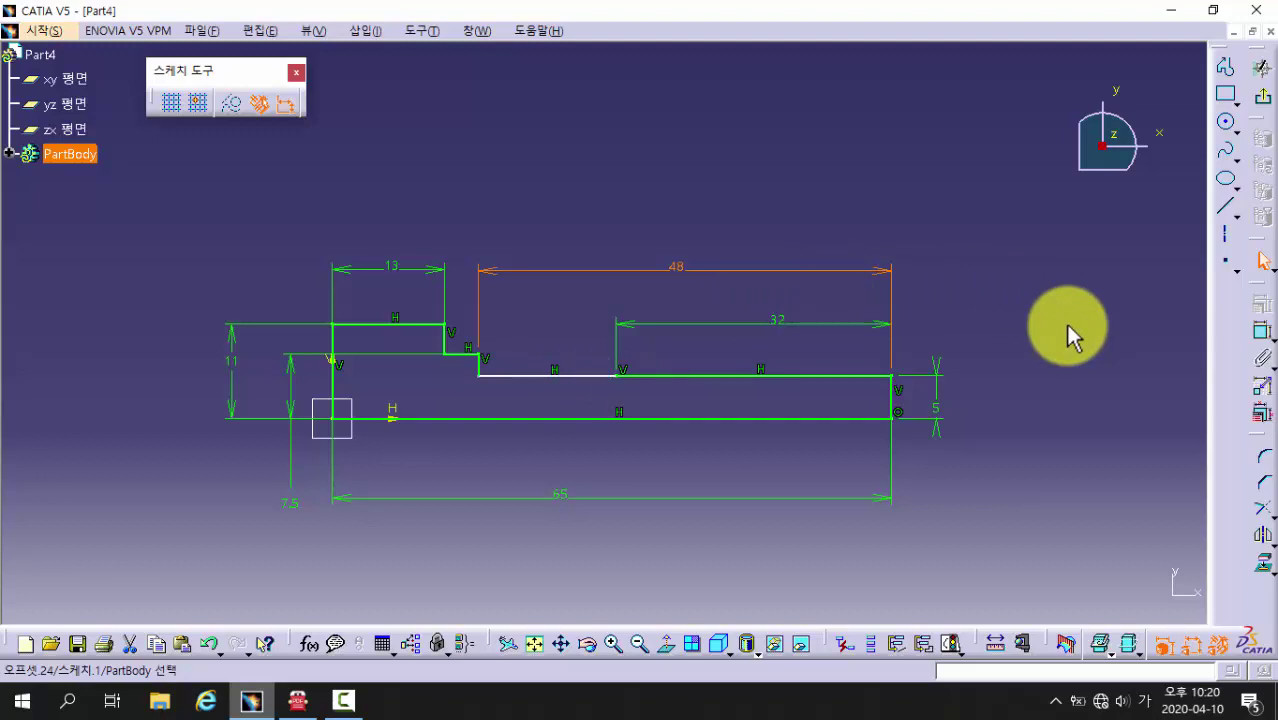
- Dimension the height of the shank line between collar and thread from the axis line and set it to 5.5 mm
click(1263, 330)
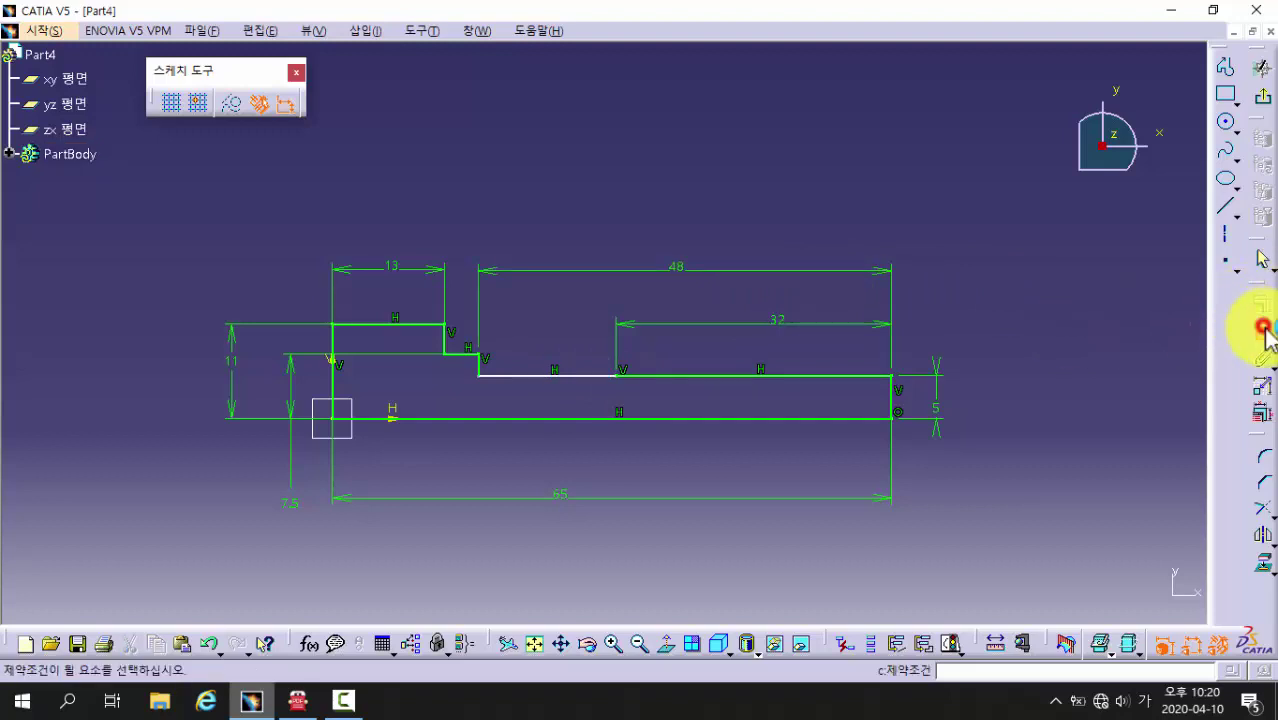
click(535, 418)
click(540, 377)
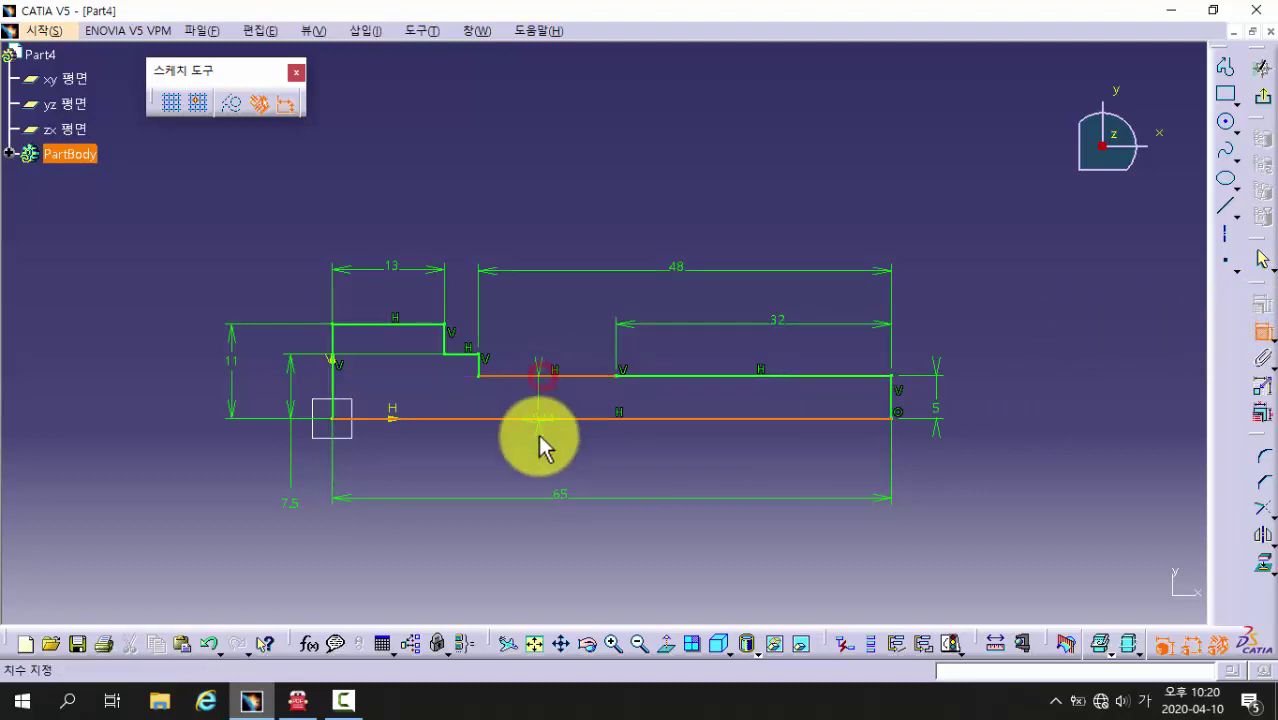
double_click(549, 461)
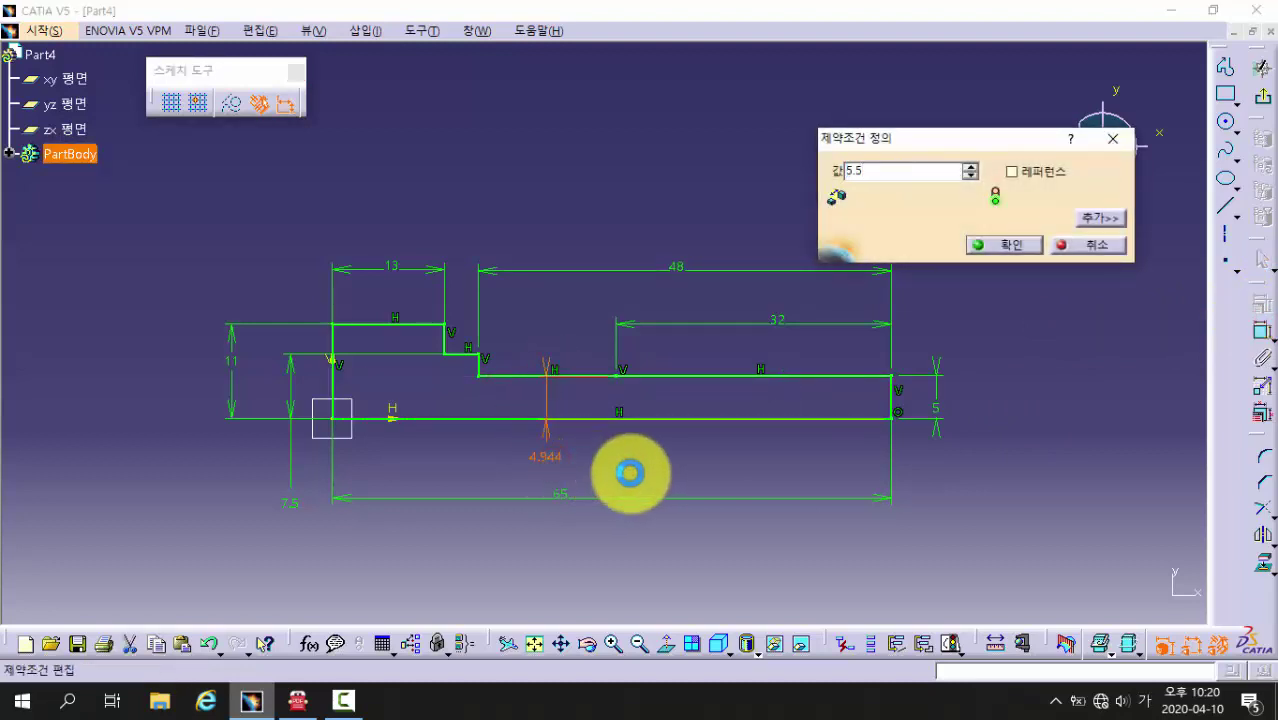
key(Return)
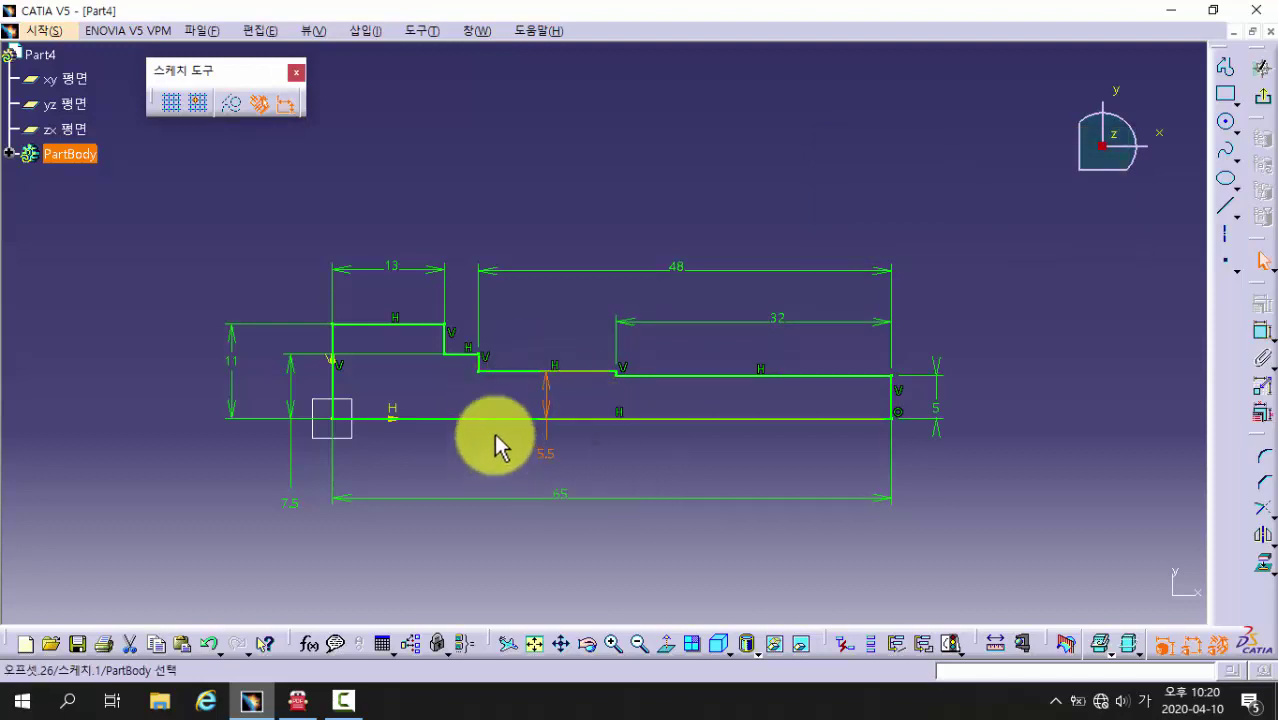
- Check the lead screw's diameters in the PDF drawing, return to CATIA and move the shank's height dimension above the profile
click(299, 702)
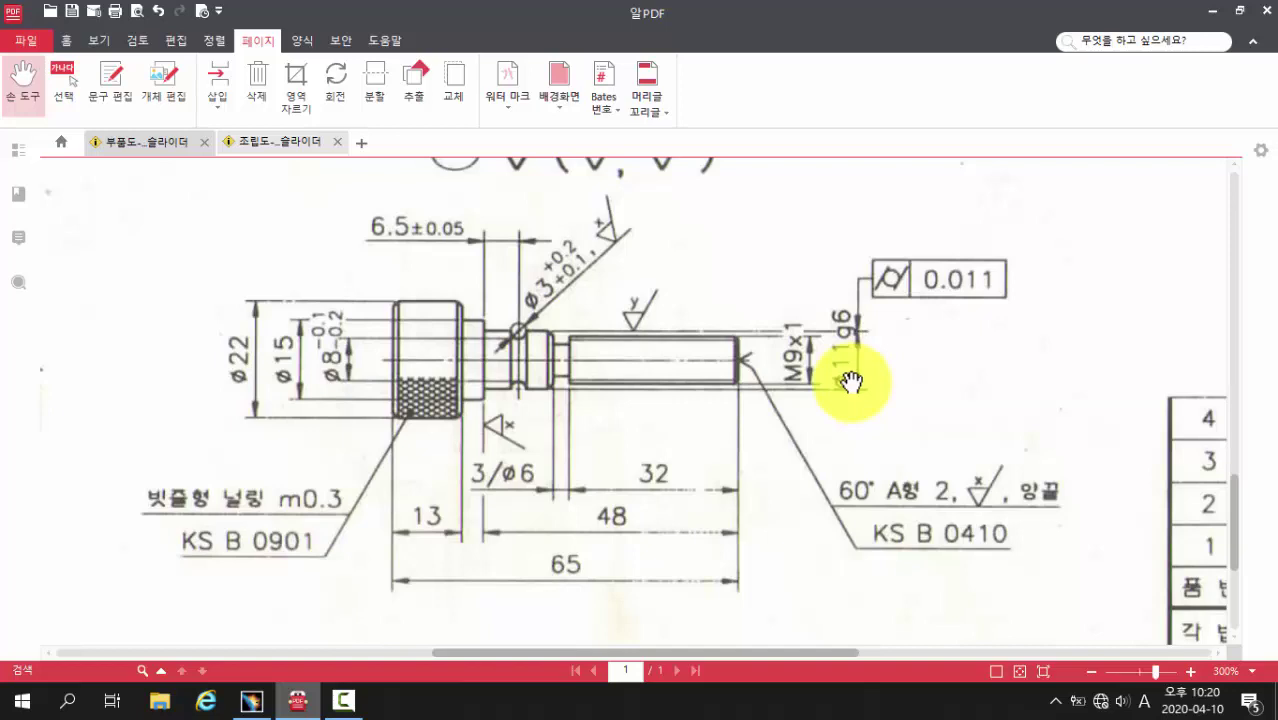
click(251, 700)
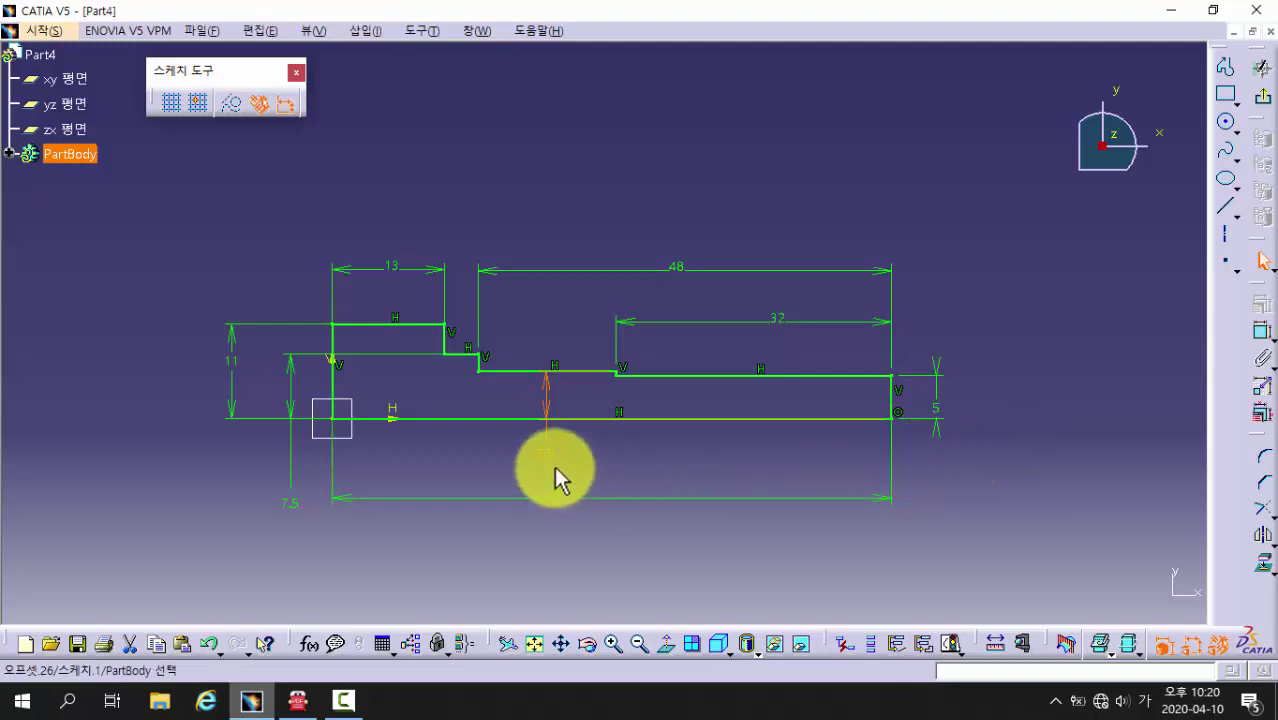
drag(550, 457, 556, 334)
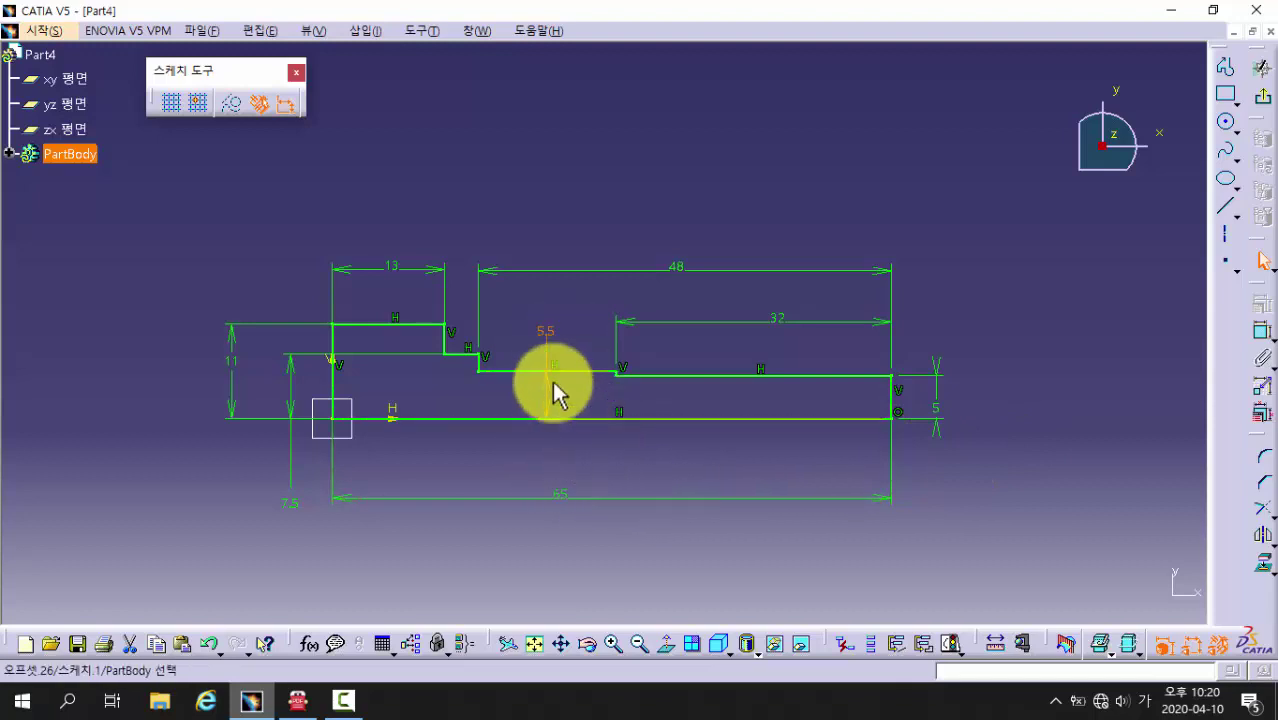
- Sketch a circle about 5 mm in diameter centred on the horizontal edge 5.5 mm above the base line
click(547, 410)
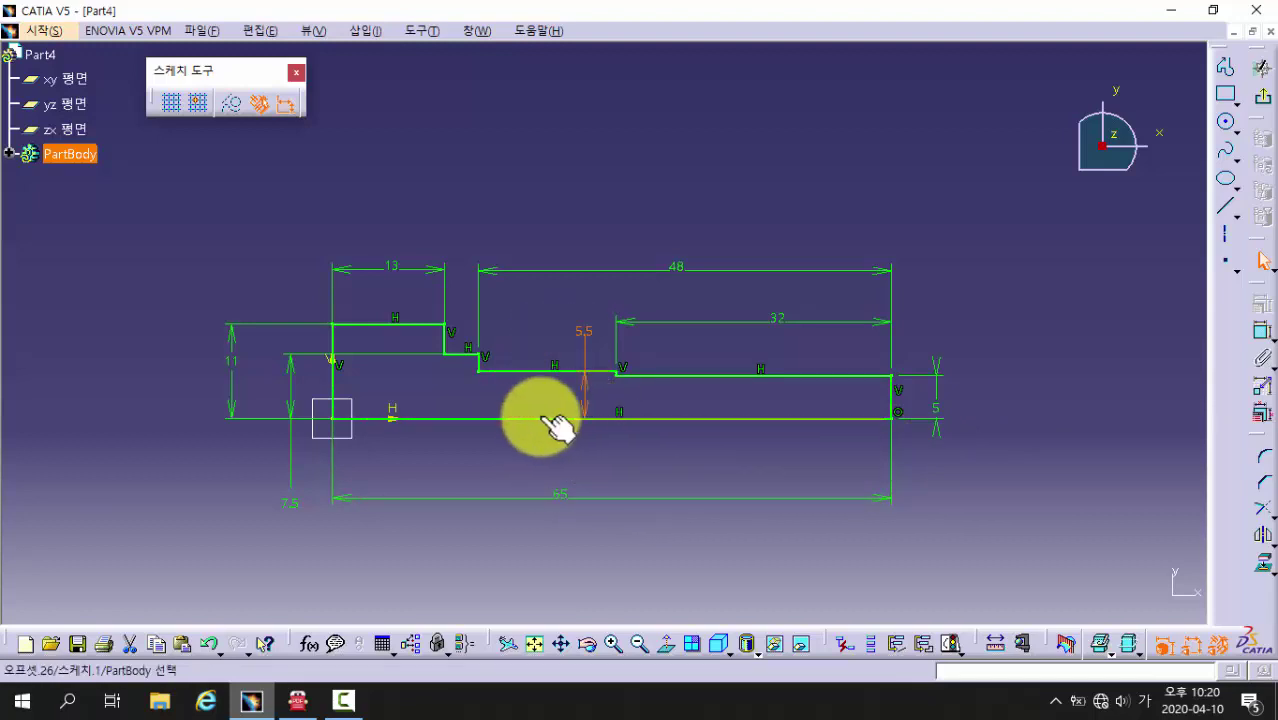
middle_drag(520, 410, 542, 347)
middle_drag(474, 433, 485, 415)
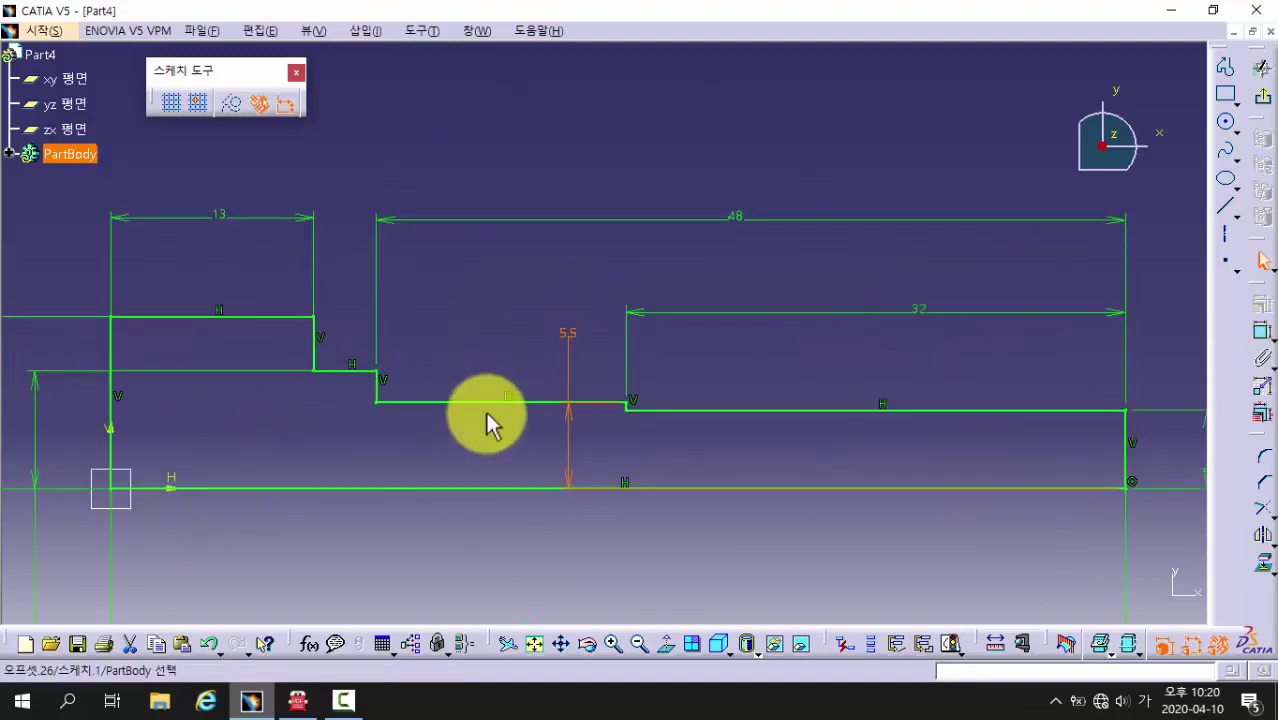
click(1223, 123)
click(1224, 127)
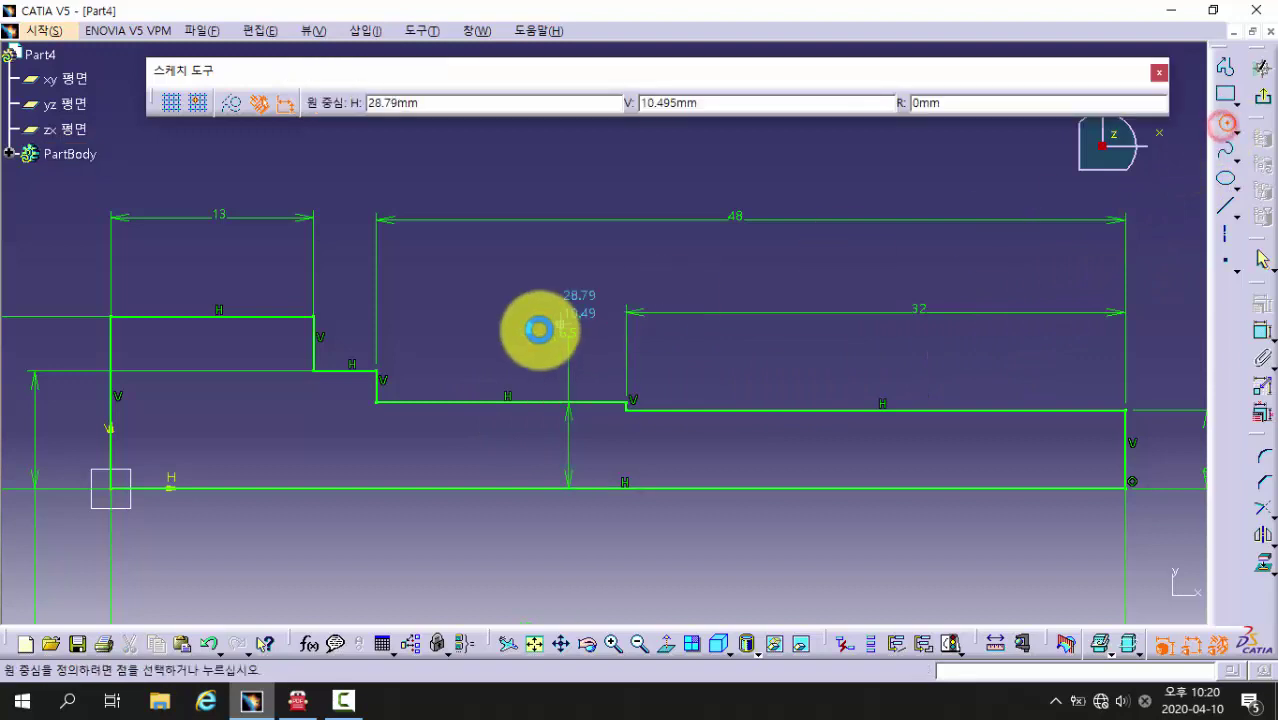
click(470, 402)
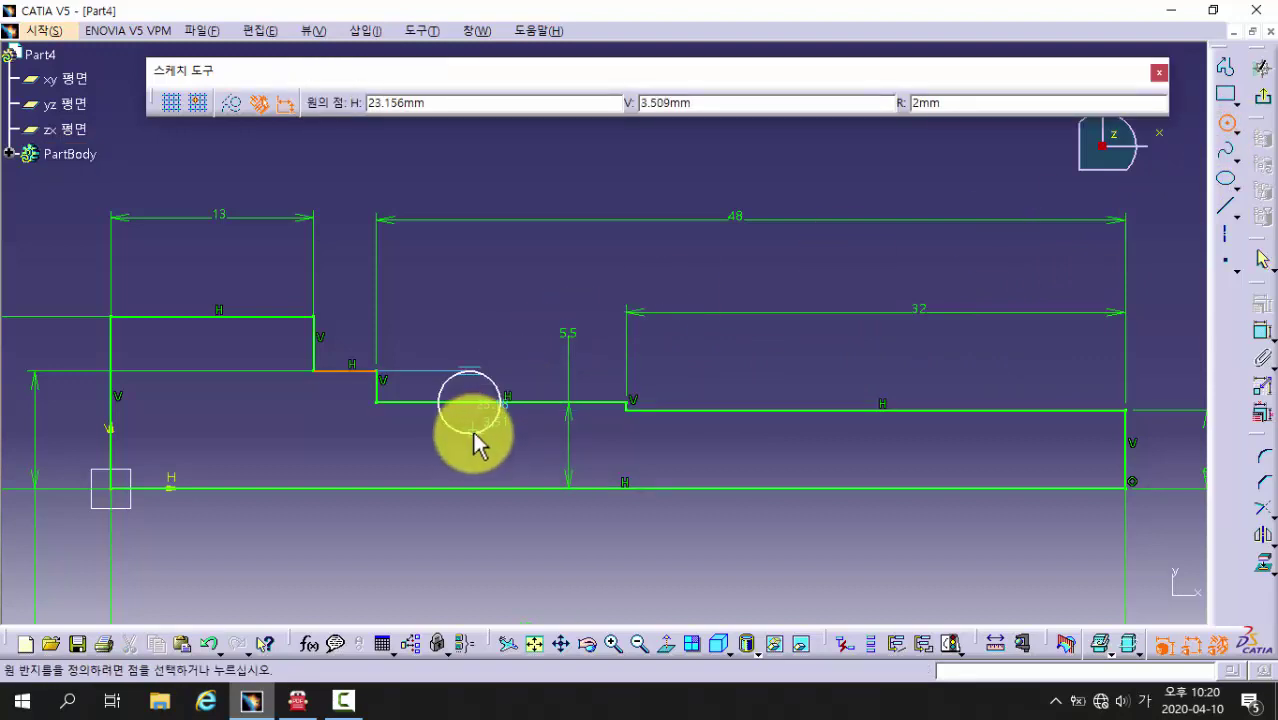
click(470, 441)
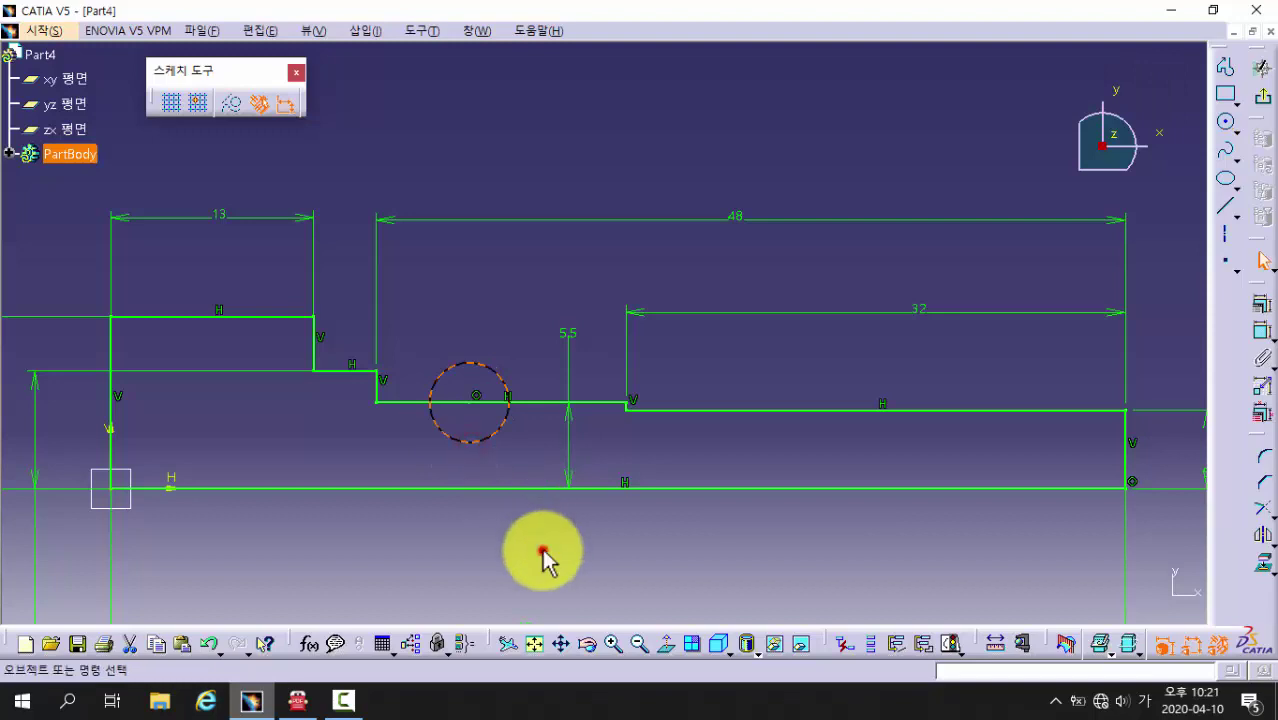
- Dimension the circle's centre from the vertical step edge to its left and set the distance to 6.5 mm
click(1263, 335)
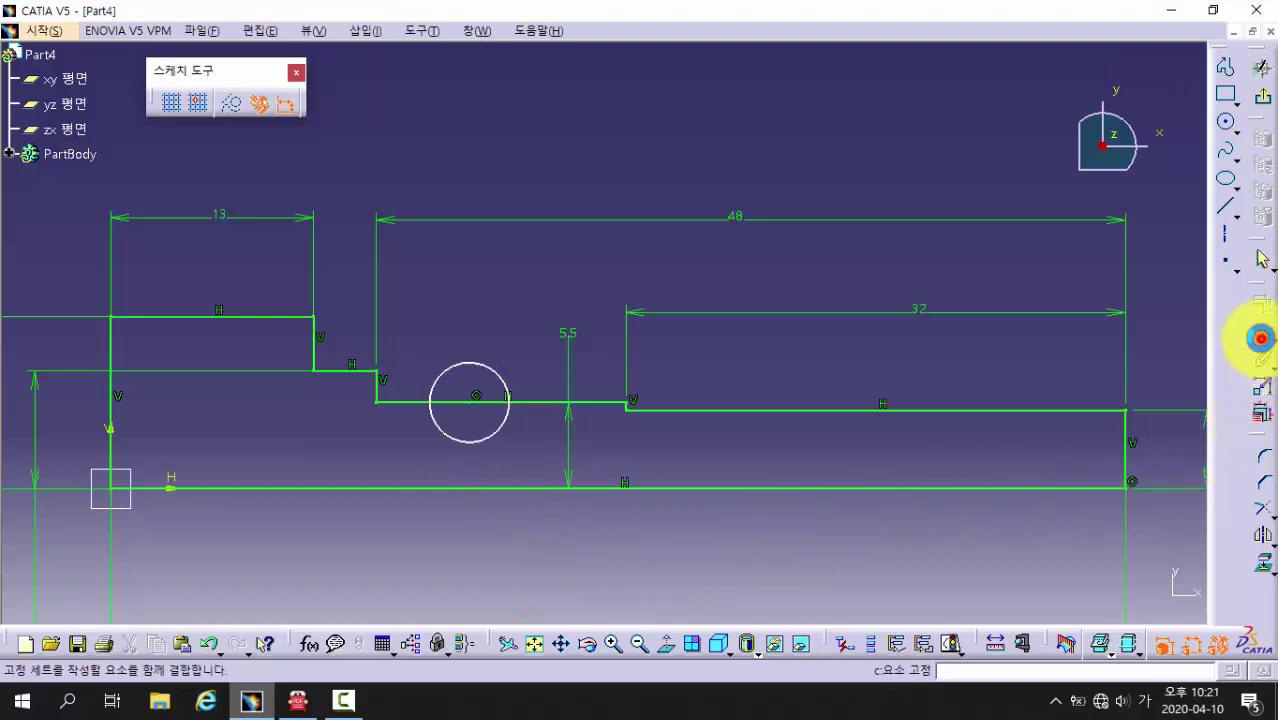
click(378, 390)
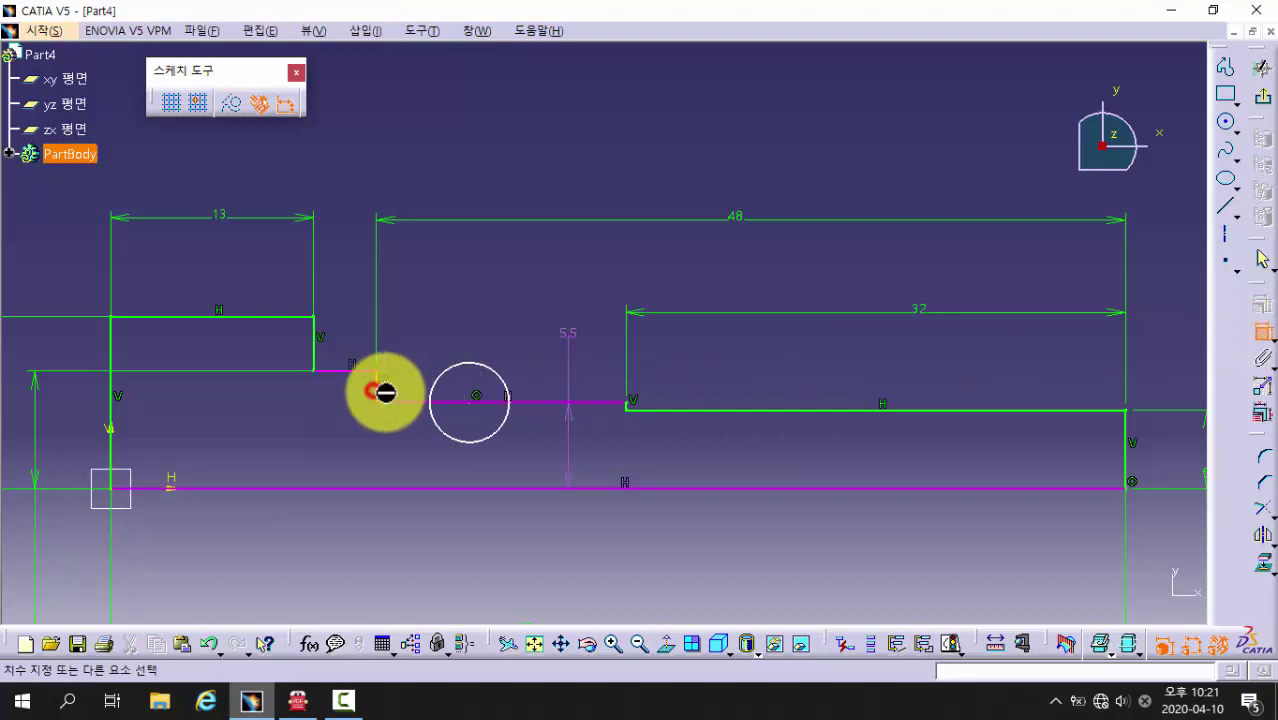
click(469, 402)
click(434, 294)
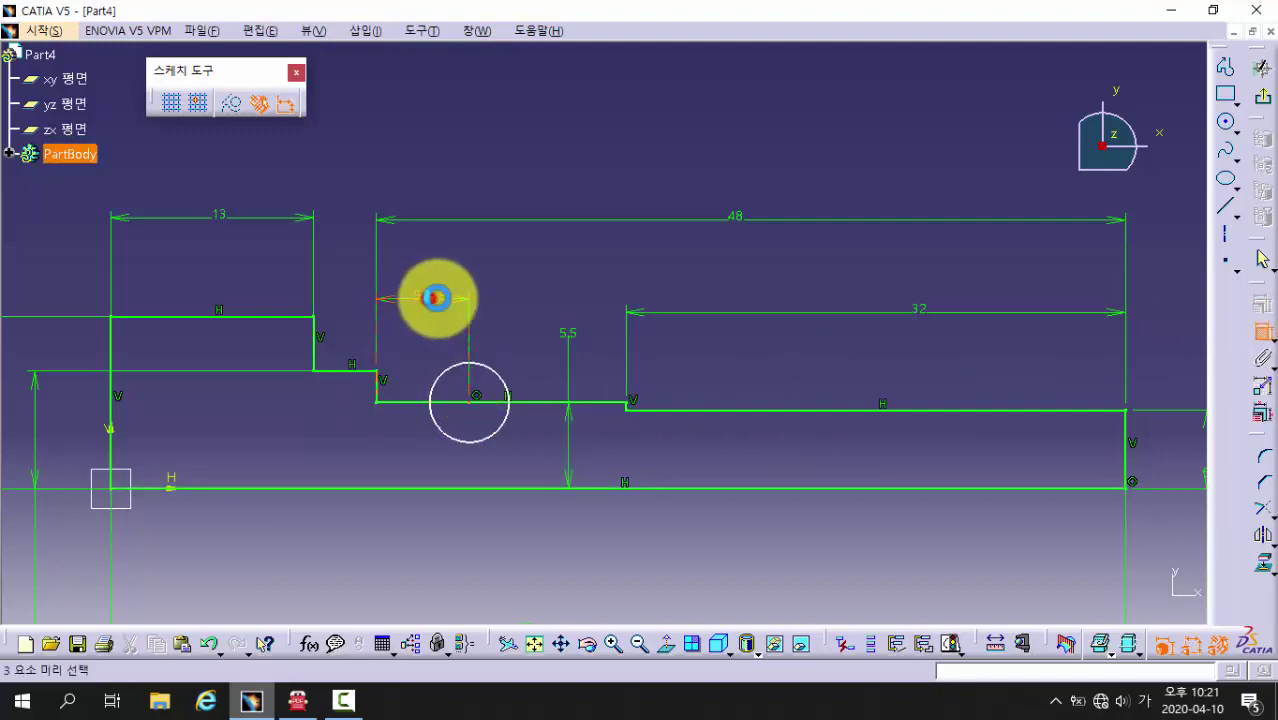
double_click(432, 296)
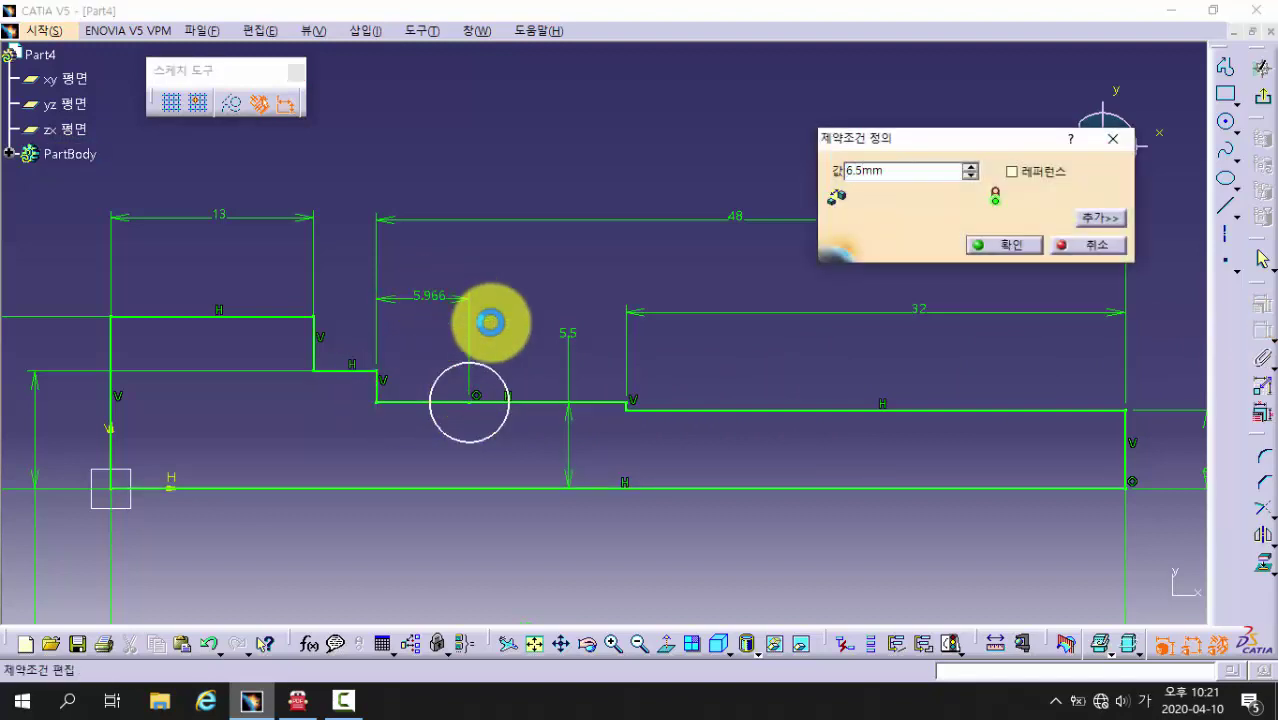
key(Return)
- Dimension the circle and set its diameter to 3 mm
click(440, 418)
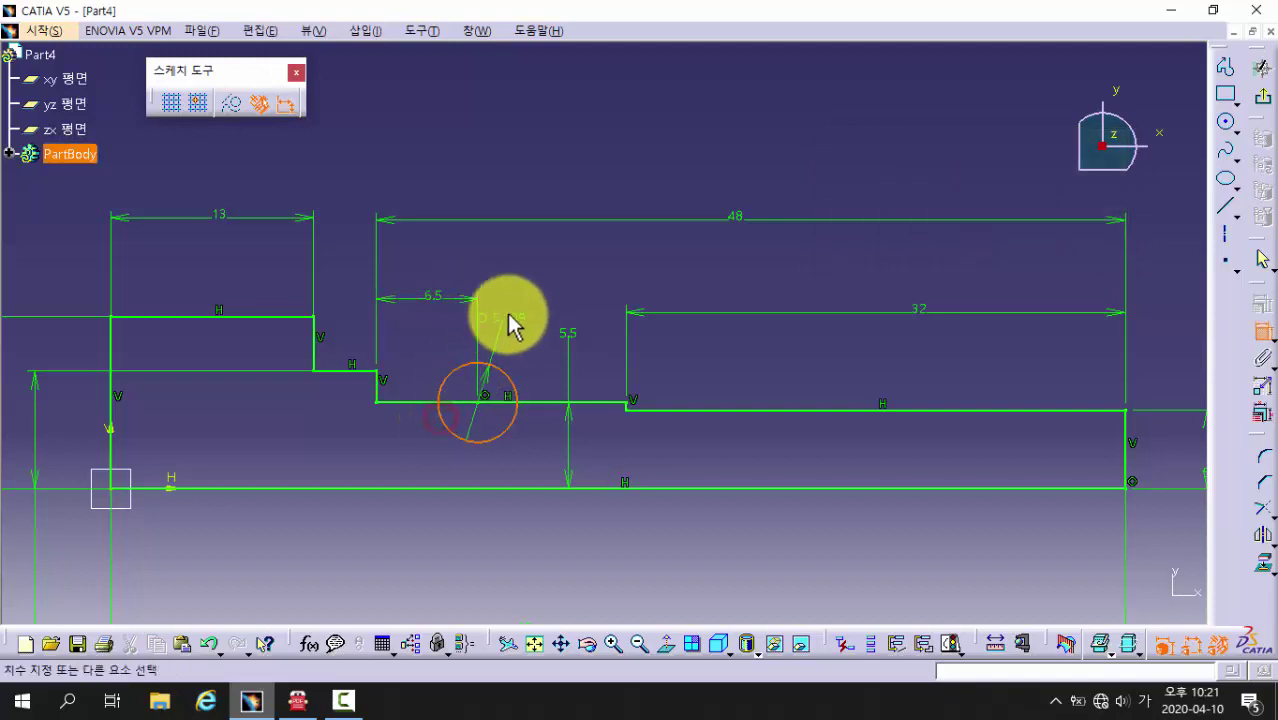
click(546, 295)
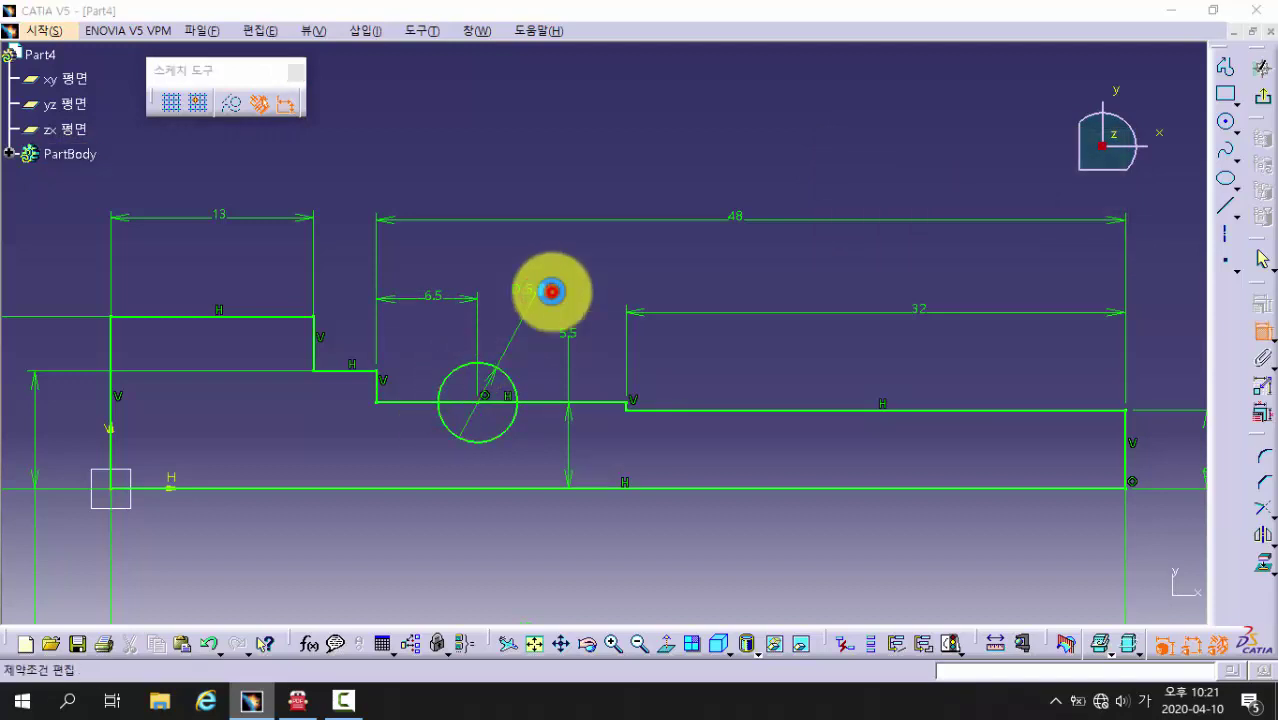
double_click(551, 291)
text(3)
key(Return)
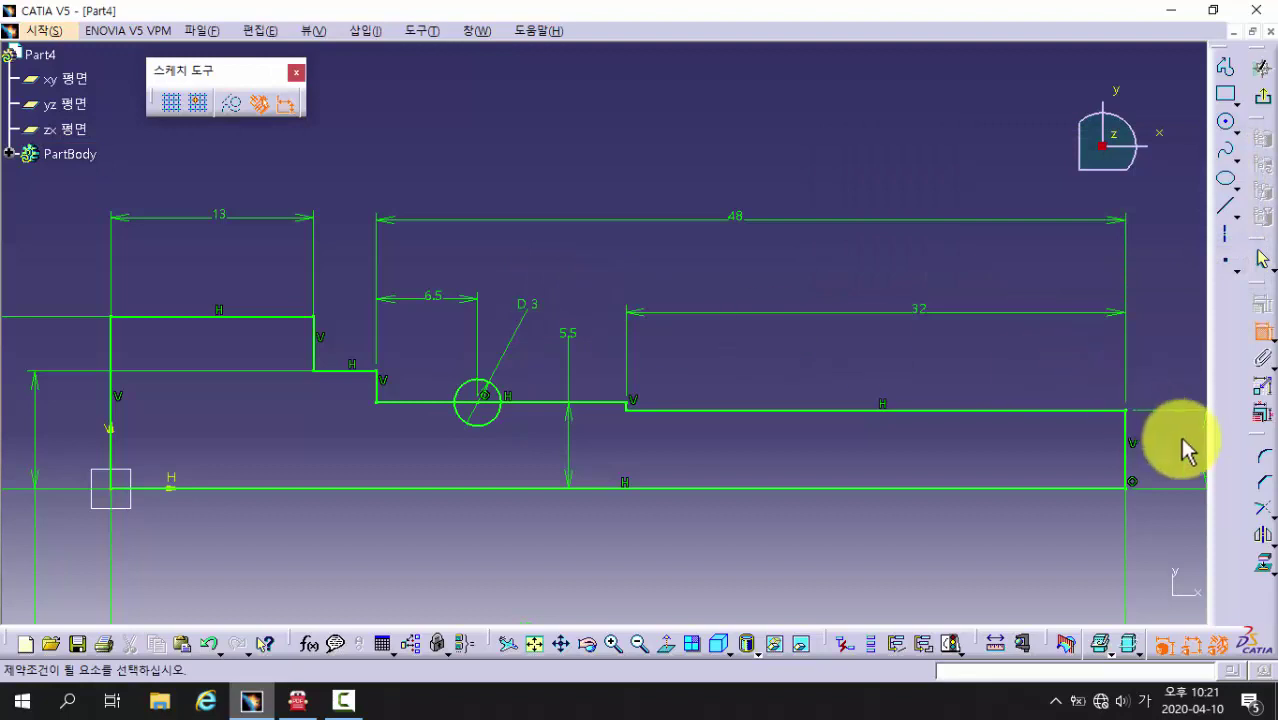
- Quick Trim the circle's upper half and the edge segment inside it to leave a semicircular groove in the profile
click(1266, 512)
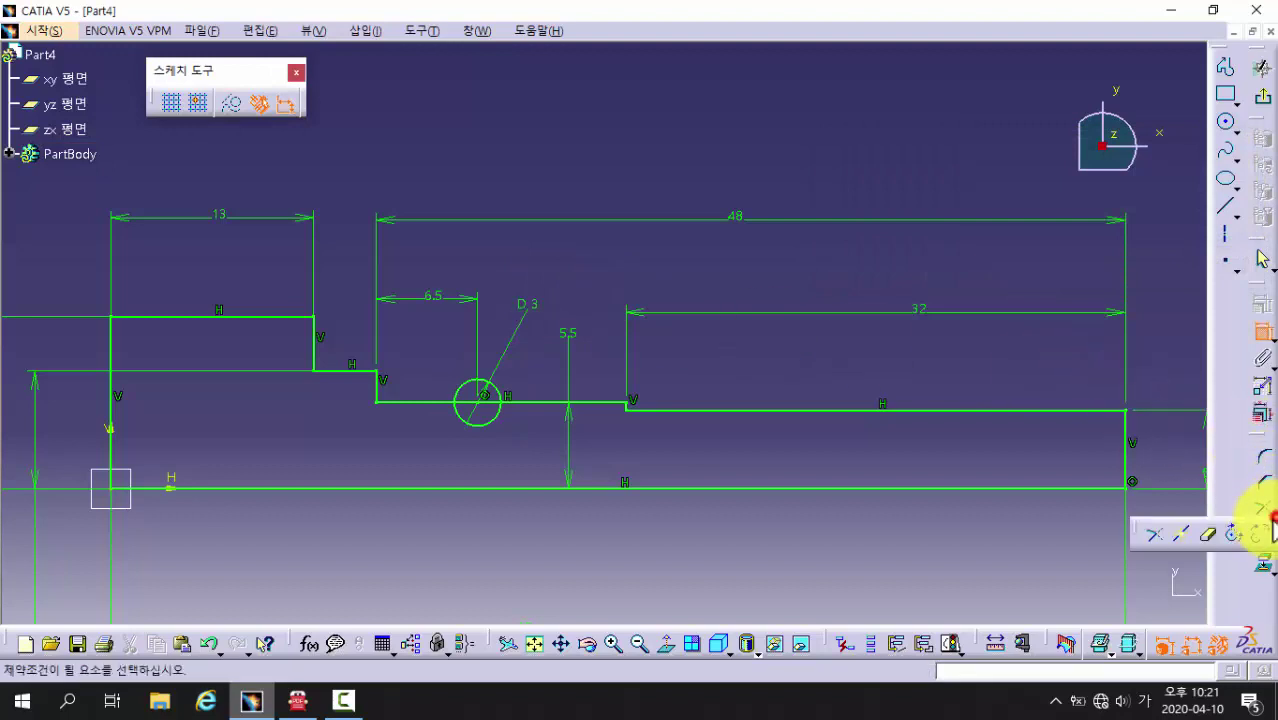
click(1208, 541)
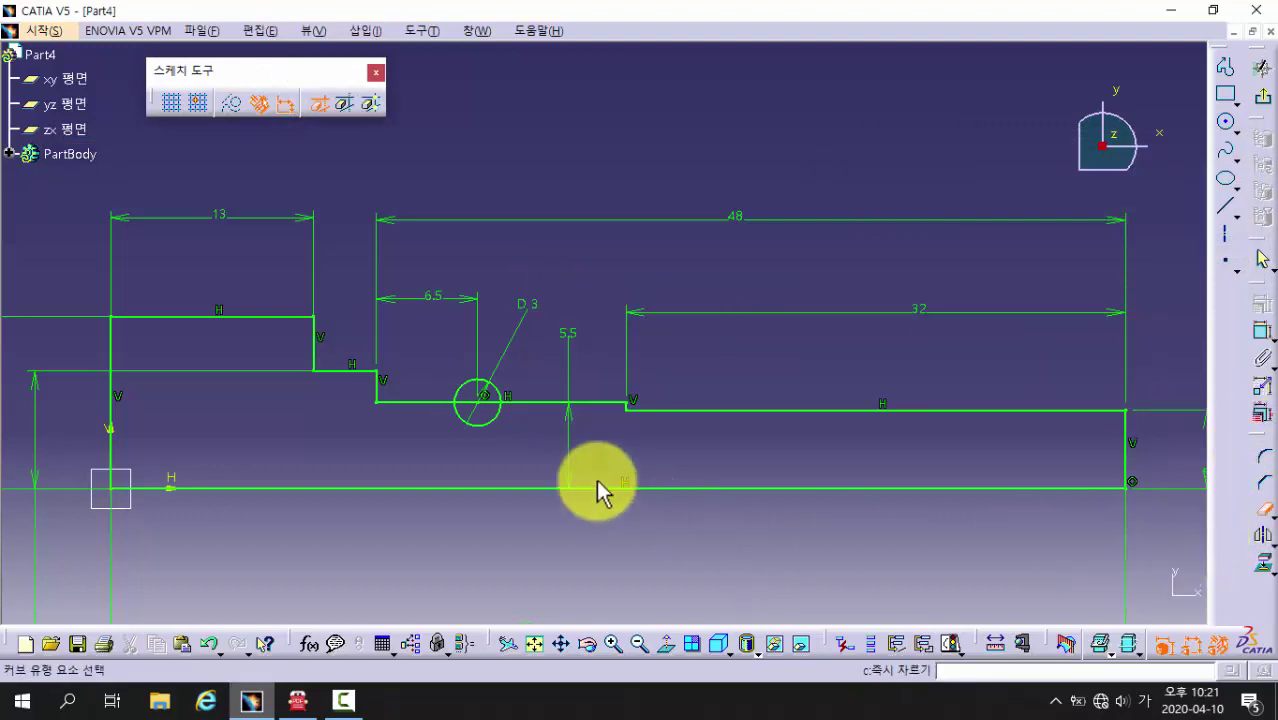
scroll(400, 445, up, 3)
click(410, 436)
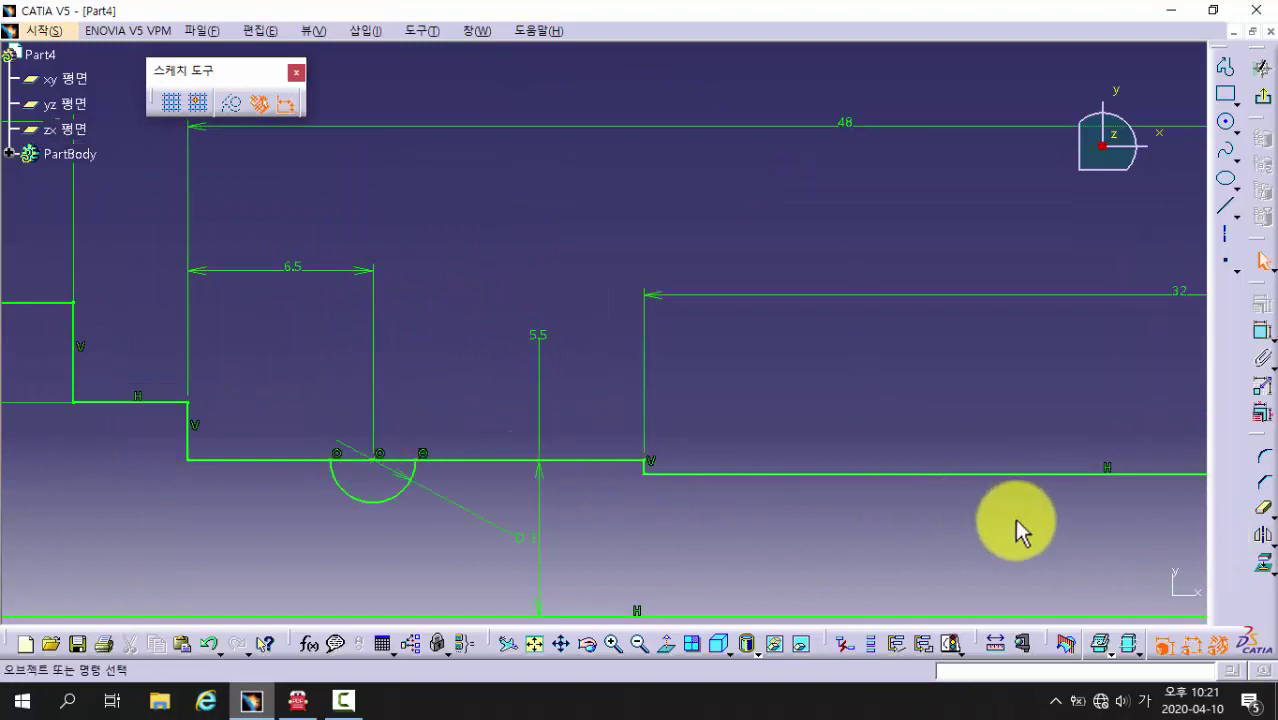
click(351, 460)
- Draw a three-line groove outline from the lower corner of the small step, about 2.4 mm wide, with its right side extending above the profile edge
mouse_move(566, 525)
middle_down()
mouse_move(630, 383)
mouse_move(708, 470)
mouse_move(624, 485)
middle_up()
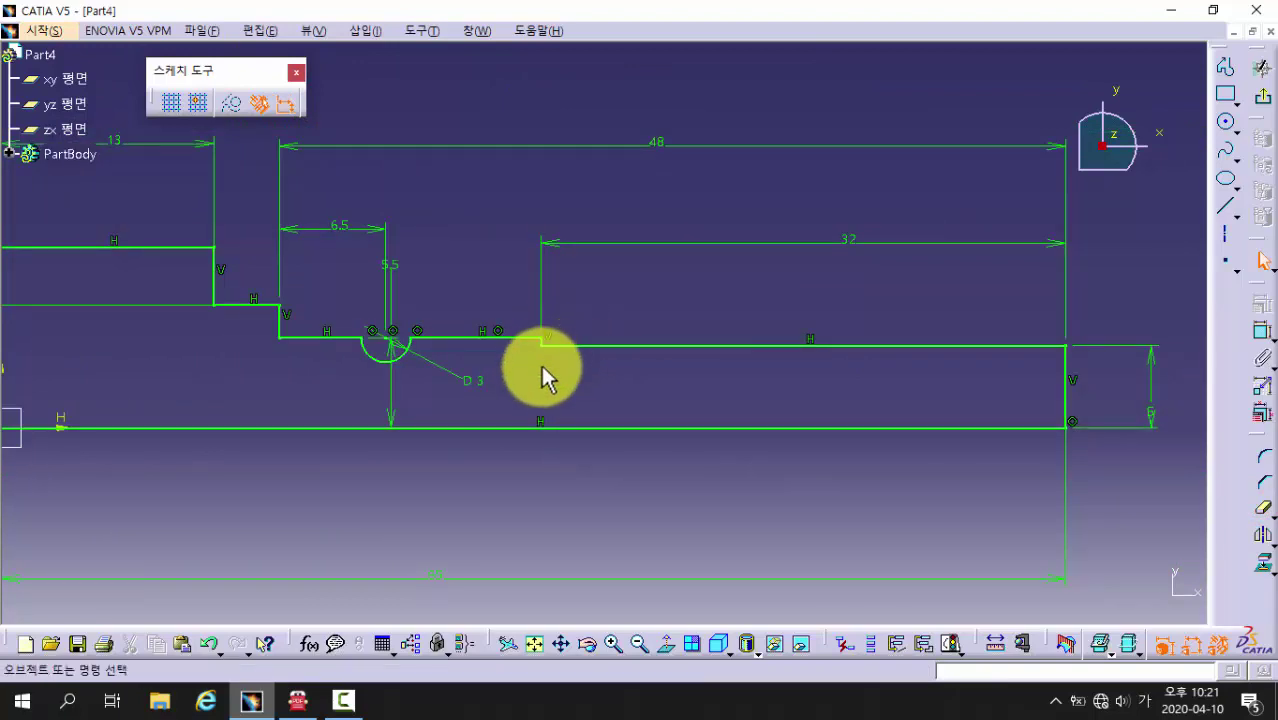
middle_drag(586, 383, 616, 305)
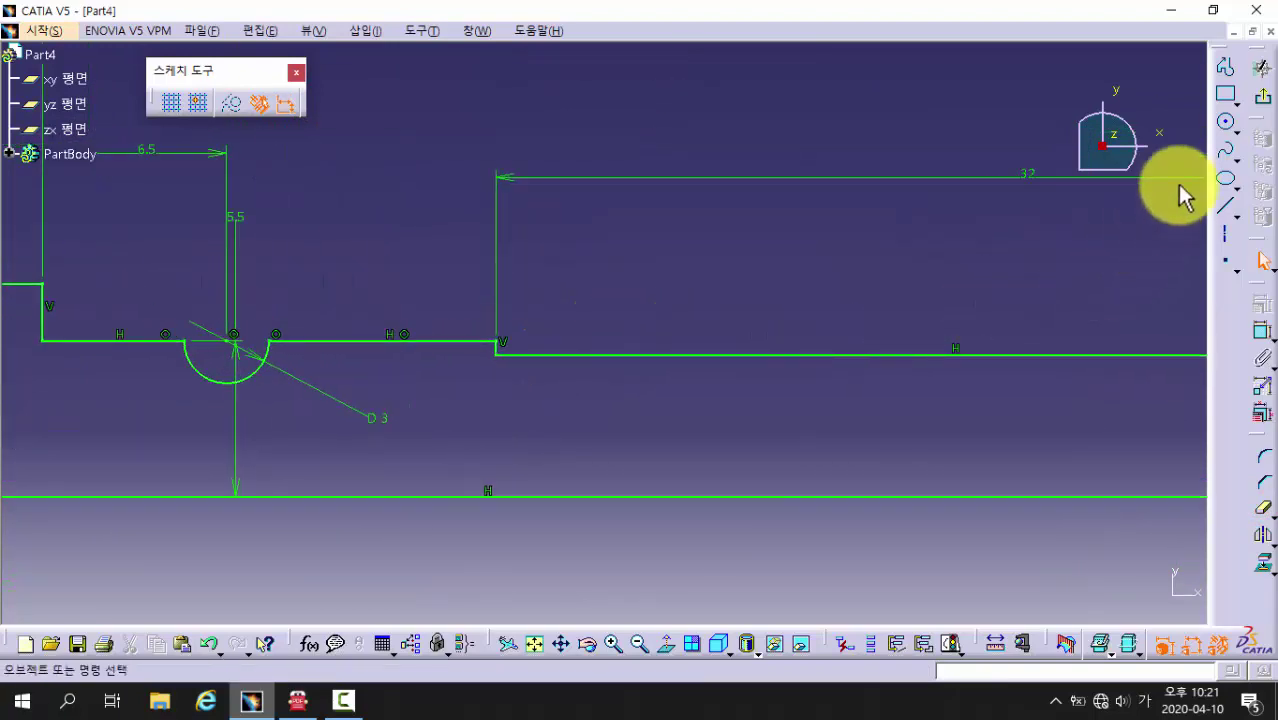
click(1225, 91)
click(1229, 73)
middle_drag(608, 462, 622, 414)
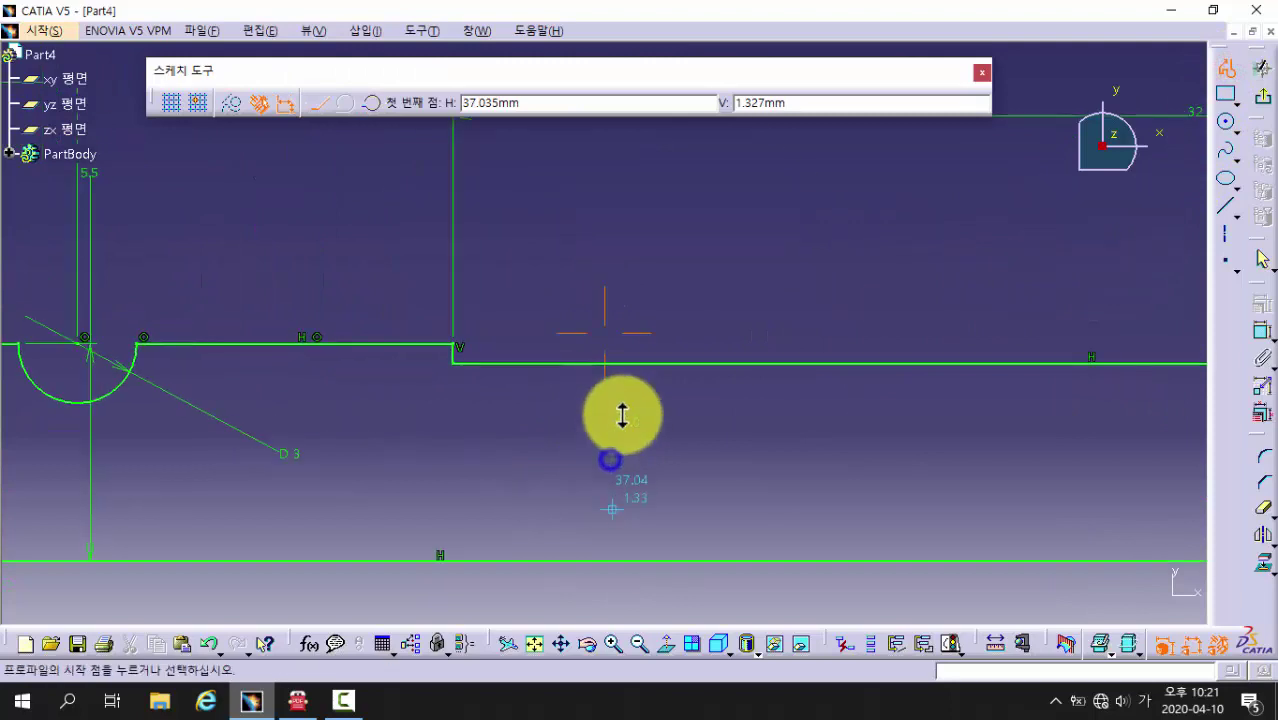
click(452, 364)
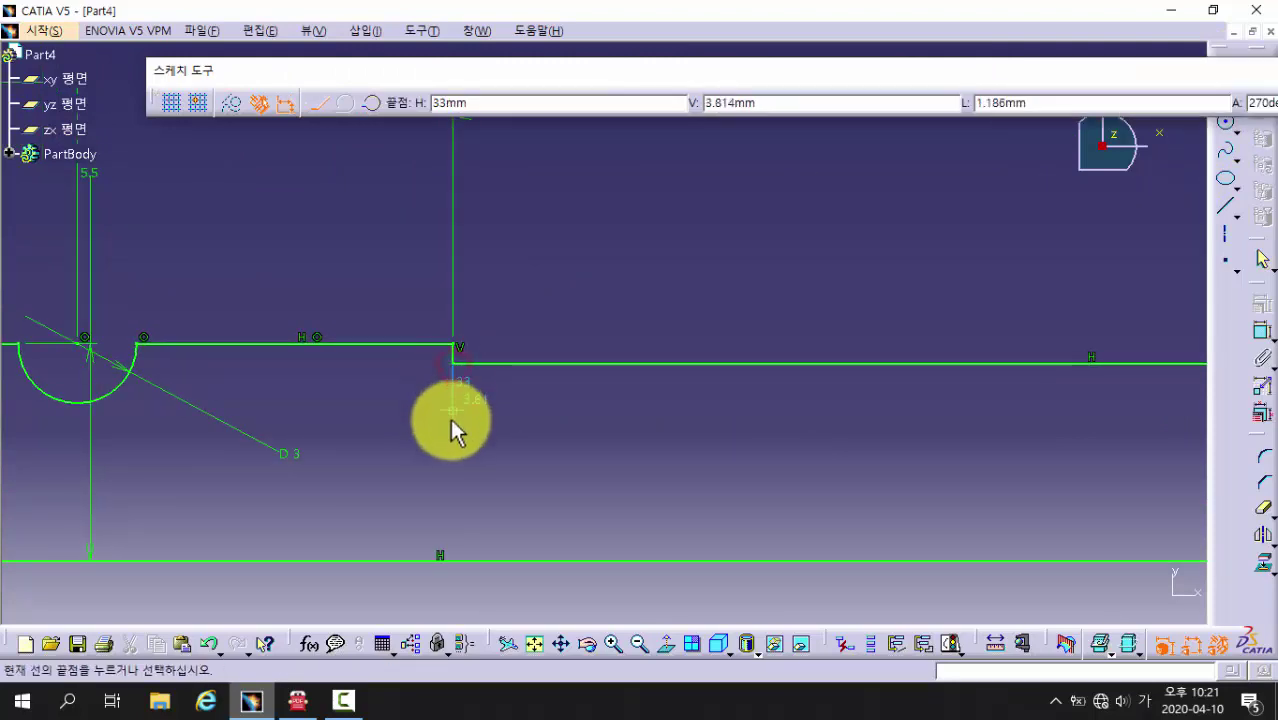
click(452, 424)
click(548, 424)
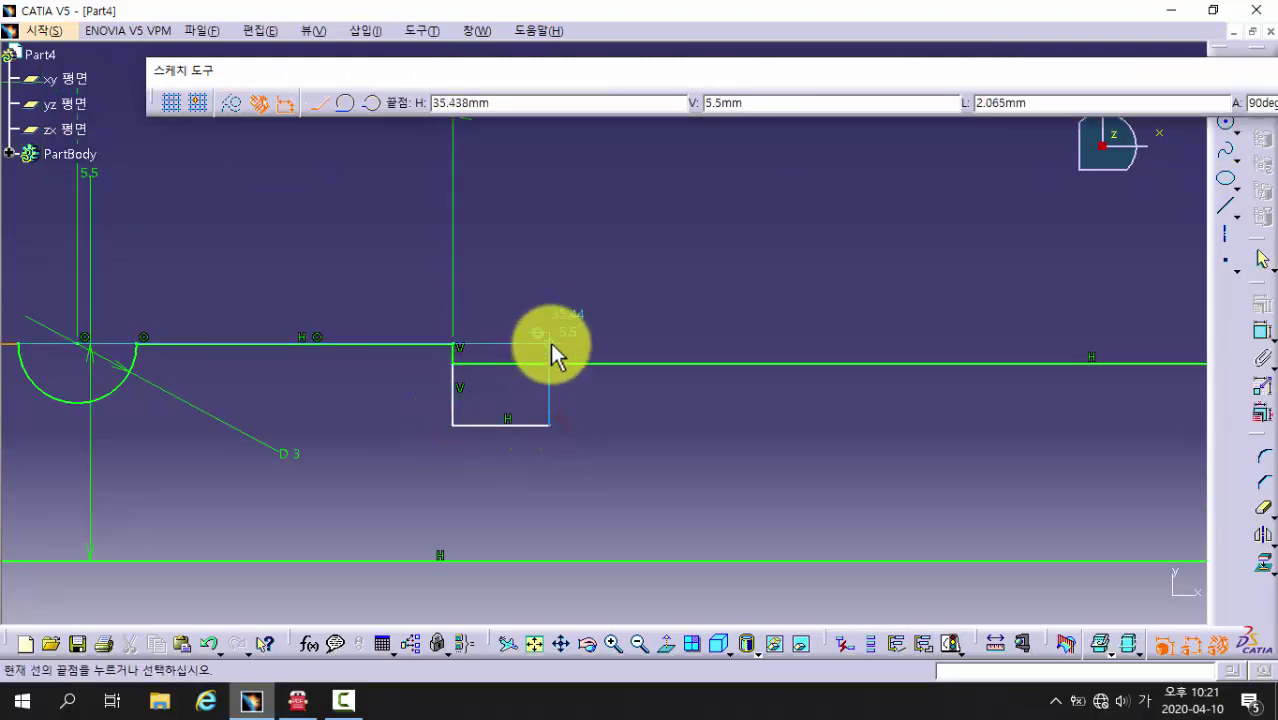
click(548, 322)
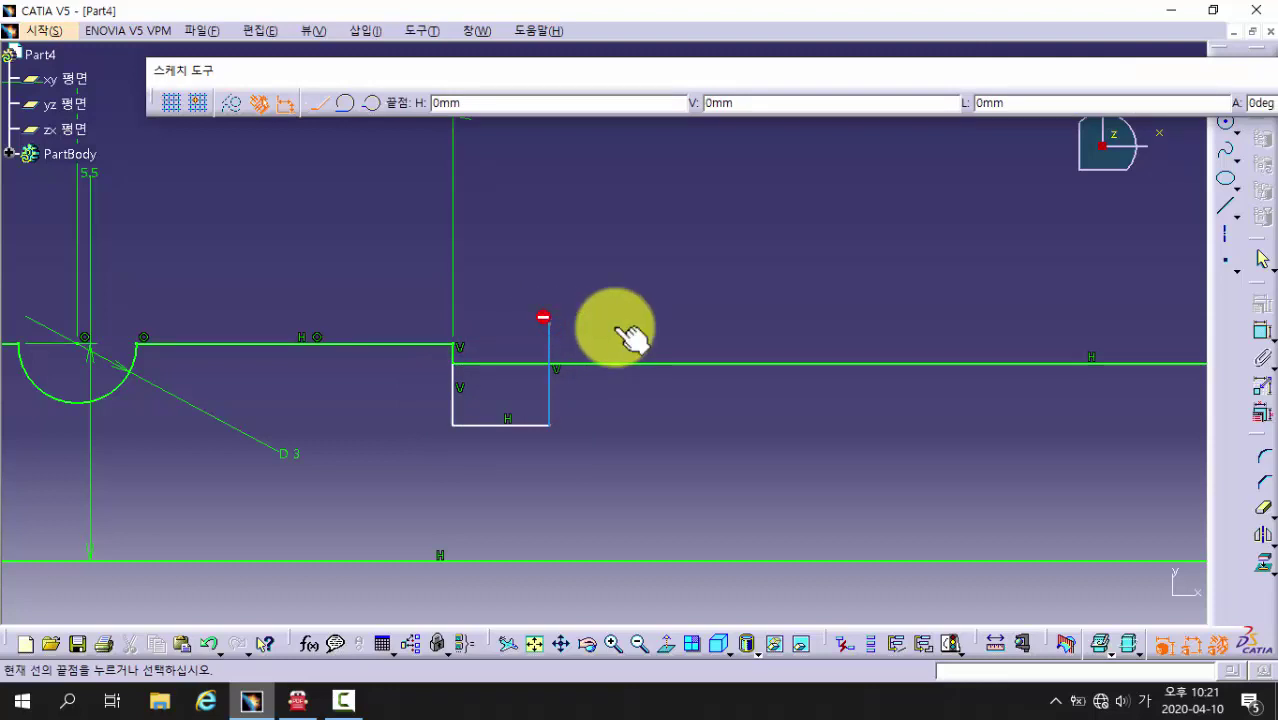
key(Escape)
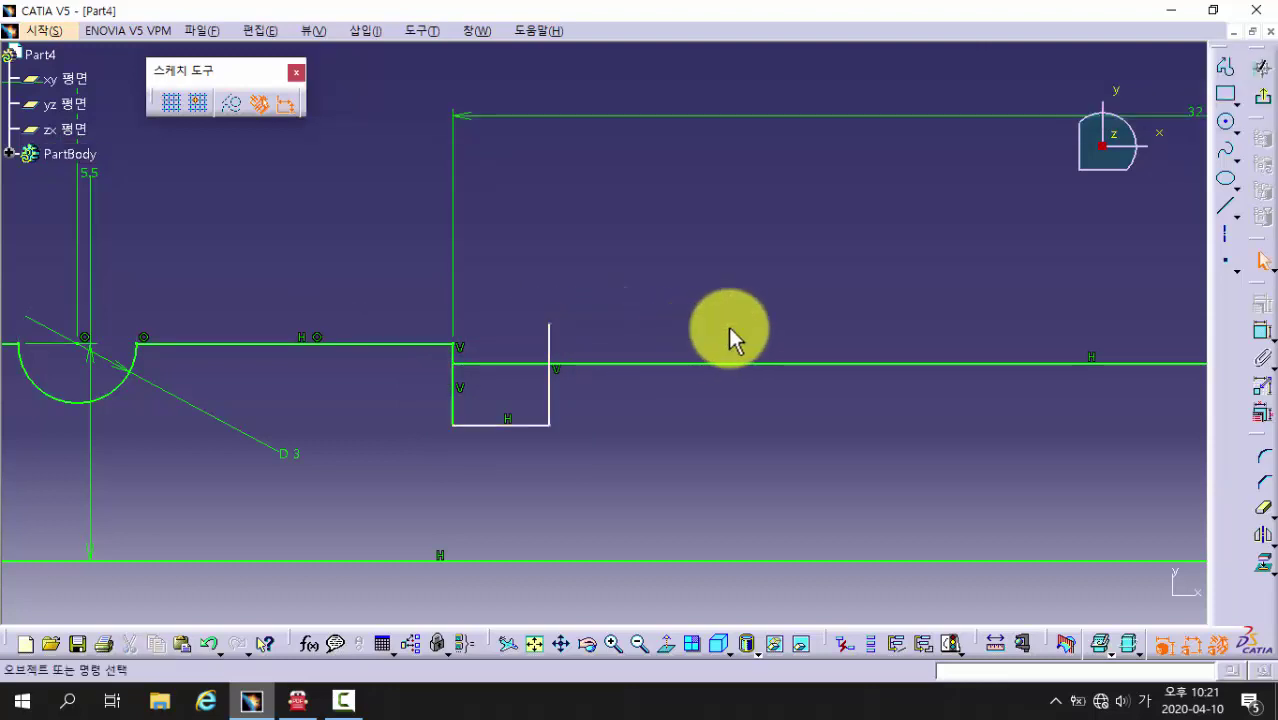
- Quick Trim the groove line's overhang above the profile and the edge segment spanning the groove
click(1263, 508)
click(546, 343)
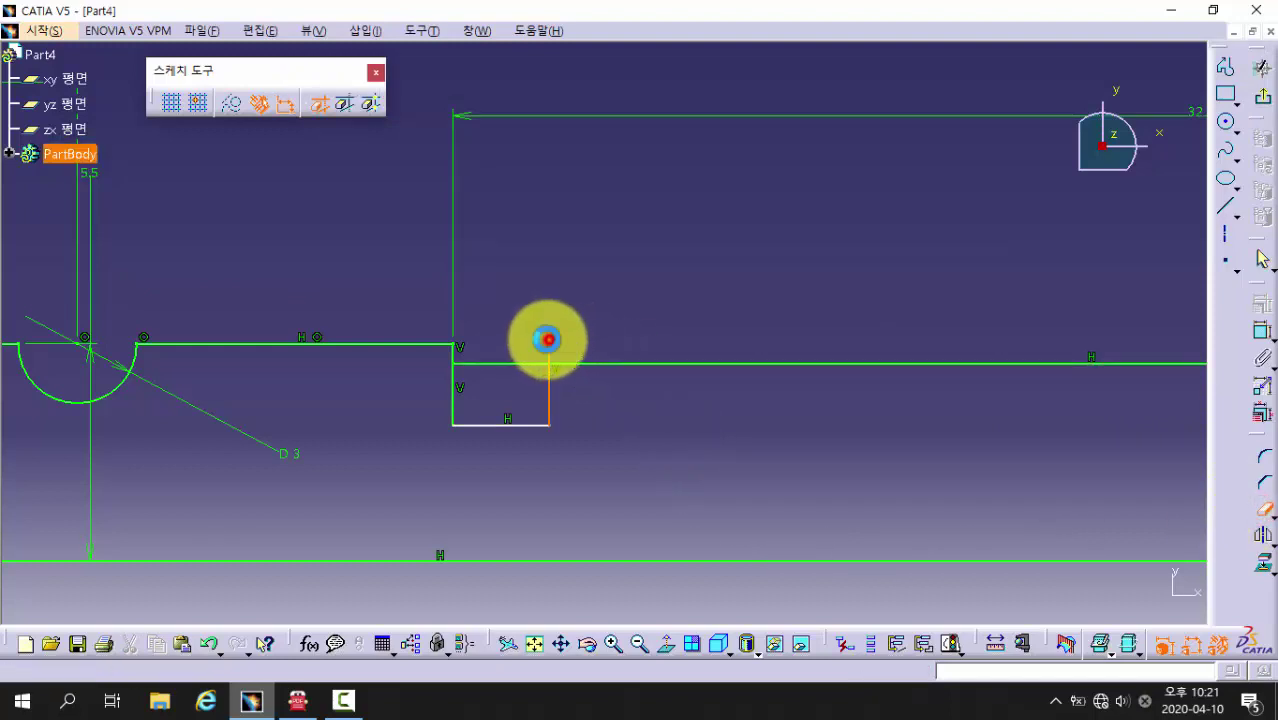
click(507, 364)
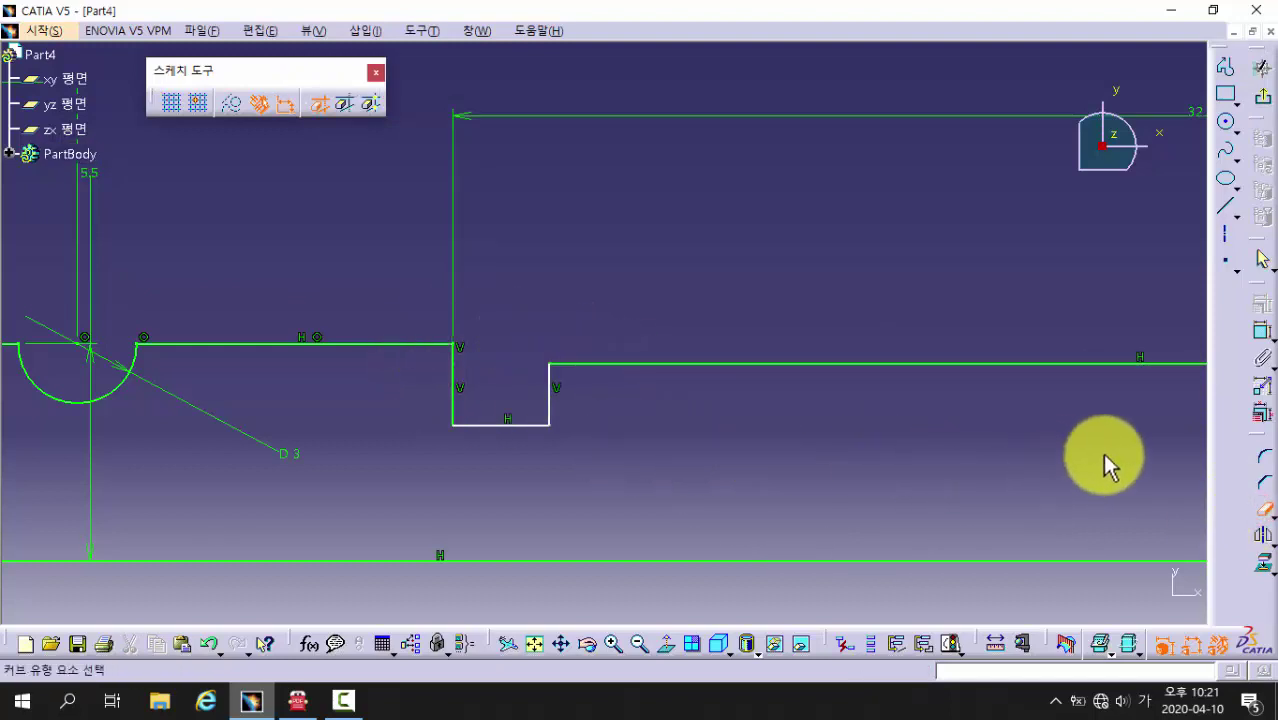
- Dimension the width between the rectangular groove's two vertical walls
click(1263, 334)
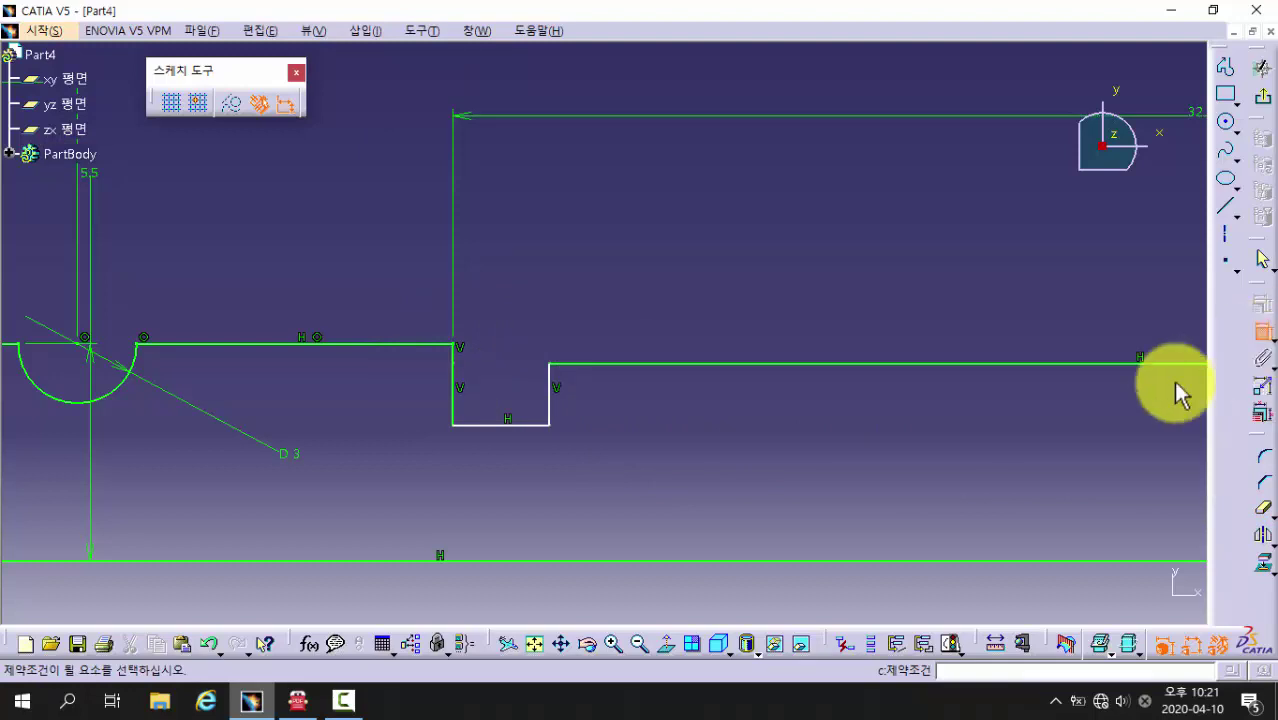
click(550, 398)
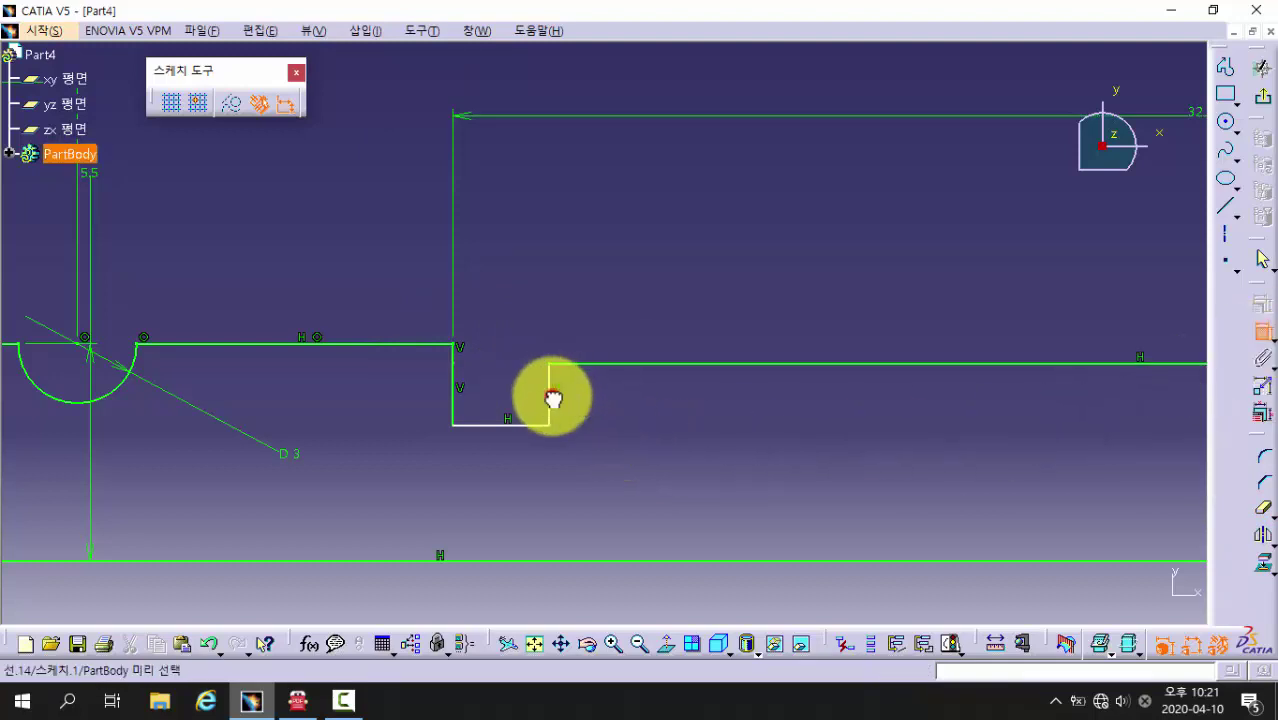
click(455, 403)
click(639, 265)
- Try a 3 mm width and a right-wall length dimension on the rectangular groove, and undo both
double_click(637, 263)
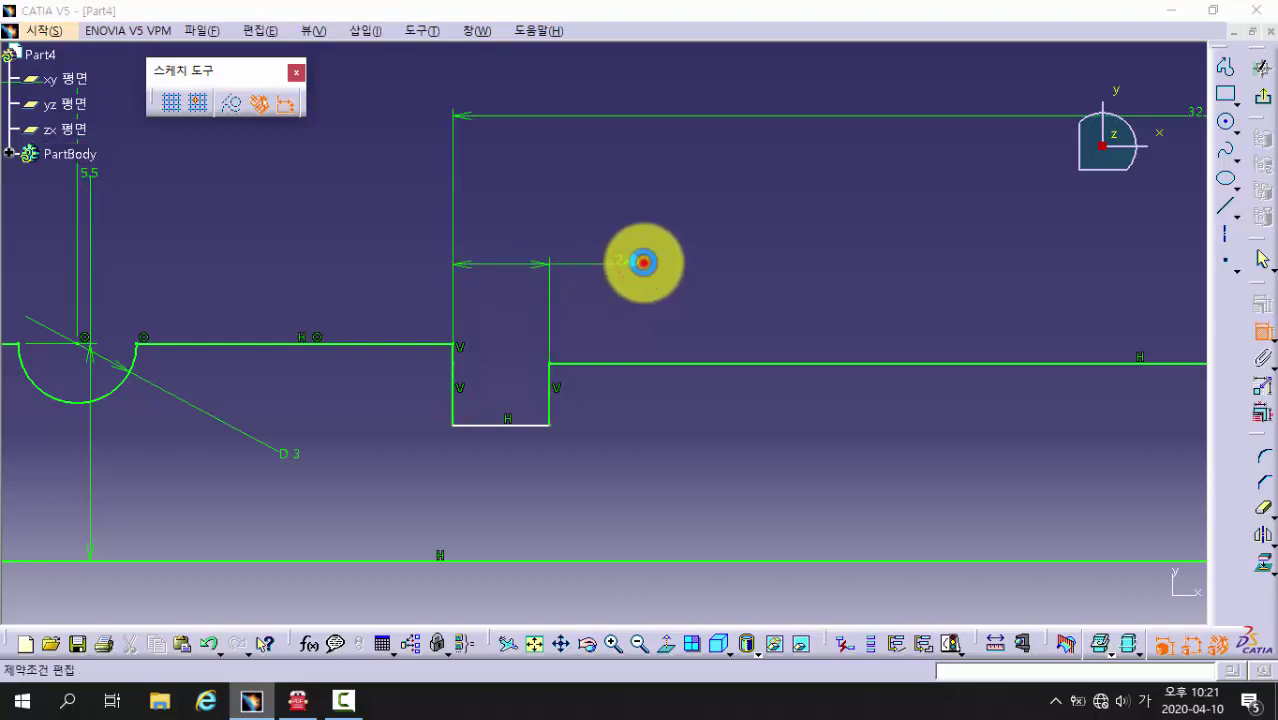
text(3)
key(Return)
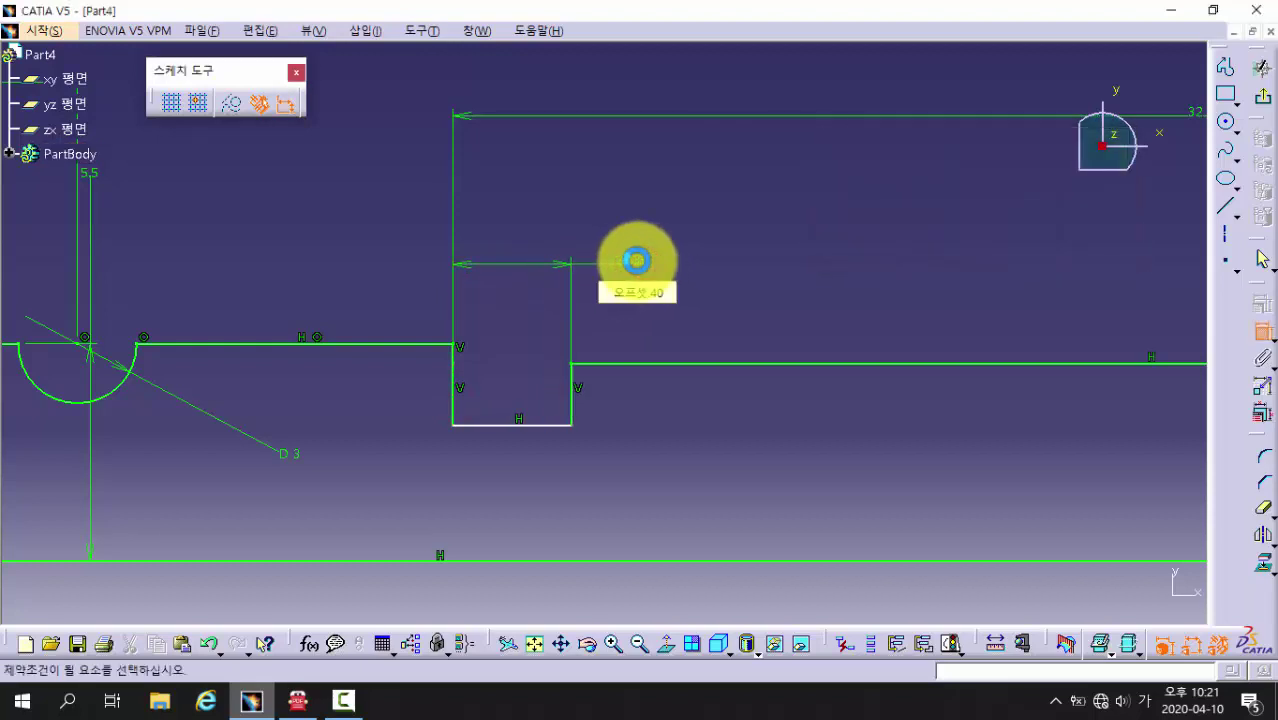
click(572, 407)
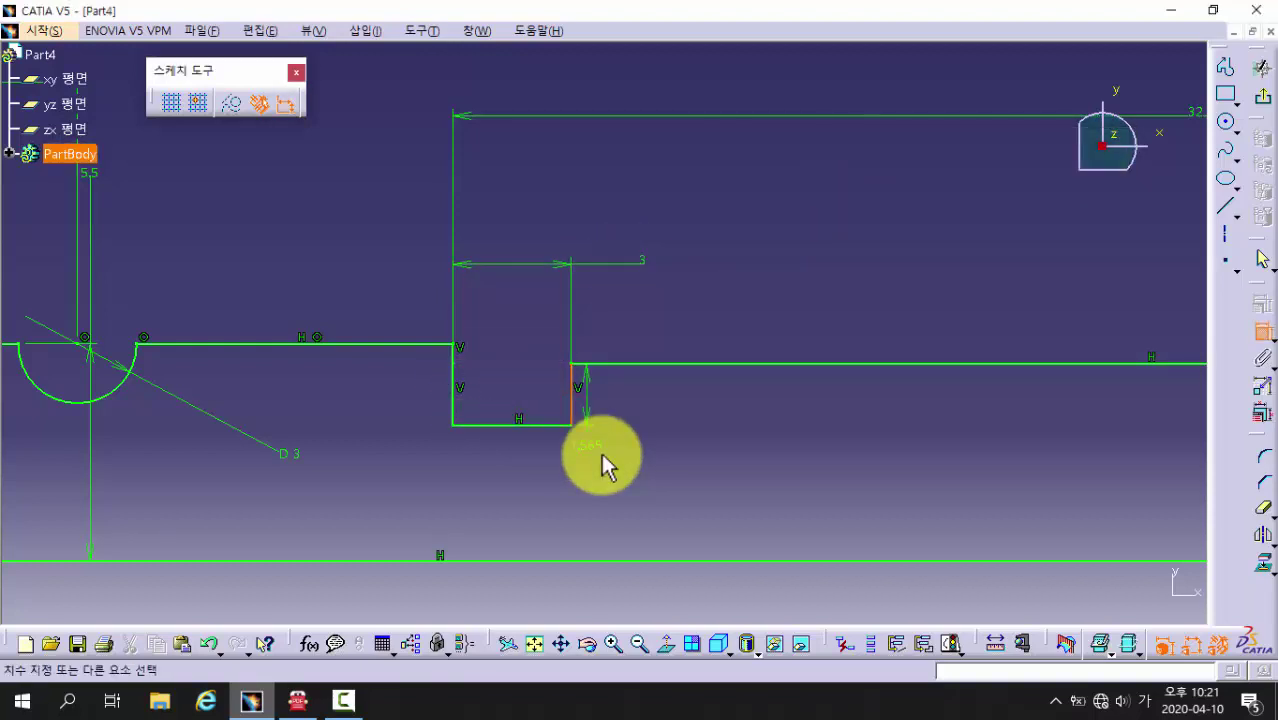
key(ctrl+z)
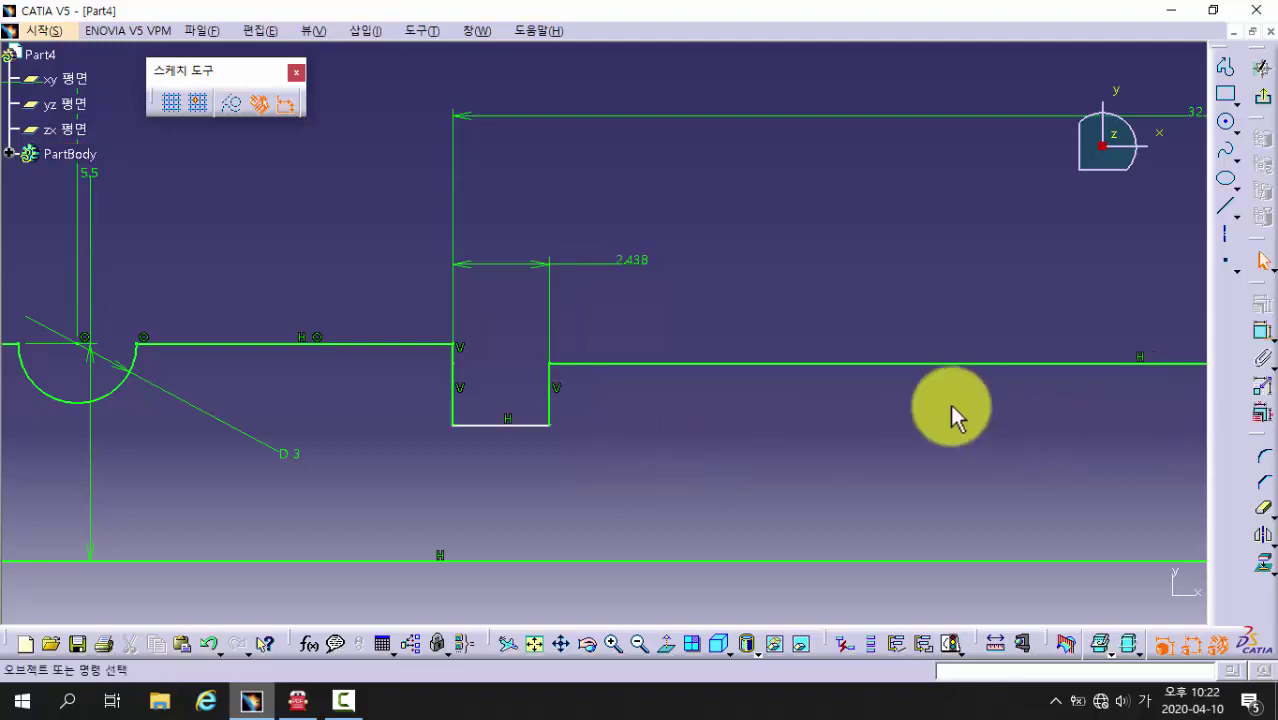
- Set the rectangular groove's width to 3 mm
double_click(639, 262)
text(3)
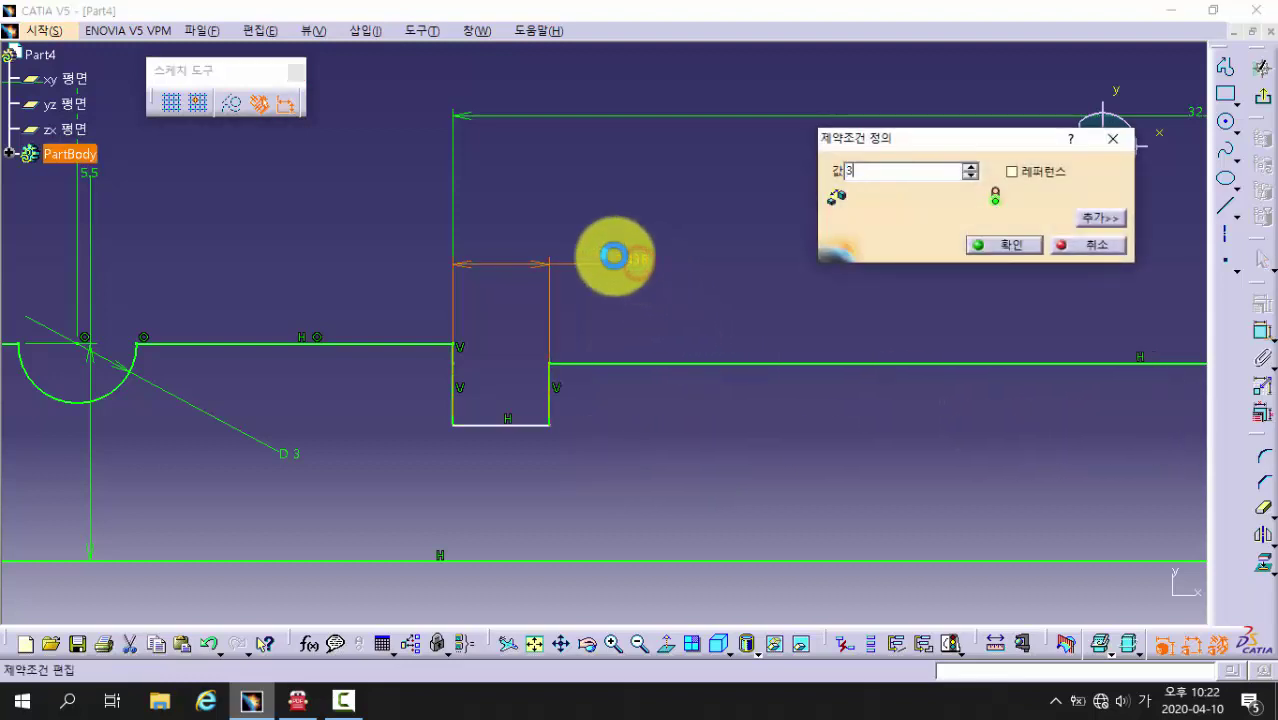
key(Return)
- Dimension the distance from the rectangular groove's floor to the profile's bottom line and set it to 3 mm
click(1262, 333)
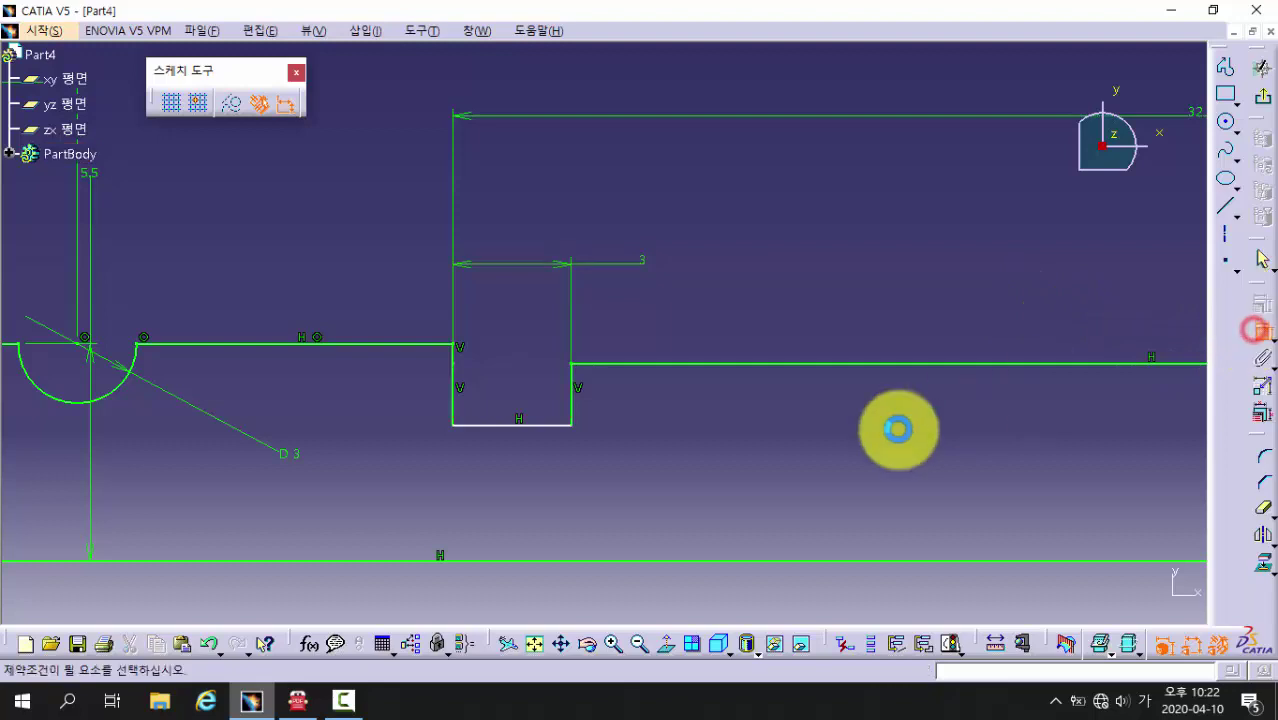
mouse_move(899, 428)
middle_down()
mouse_move(905, 497)
mouse_move(593, 499)
middle_up()
click(595, 469)
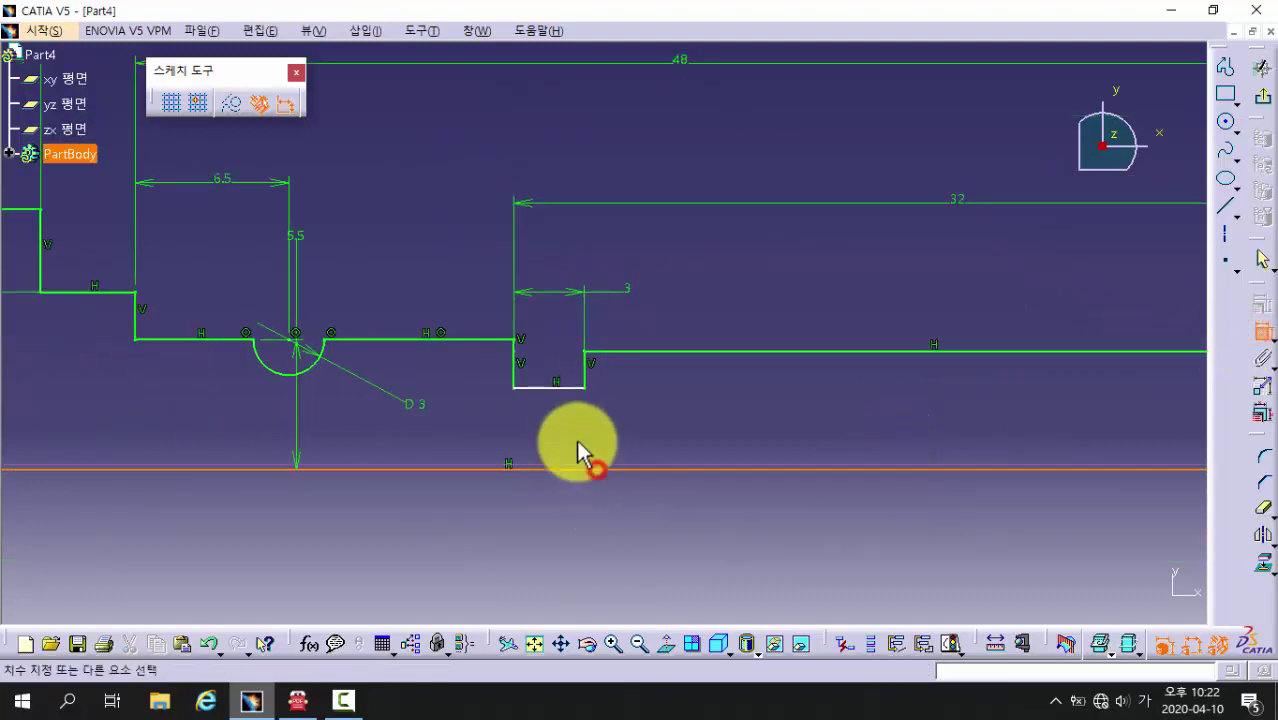
click(570, 389)
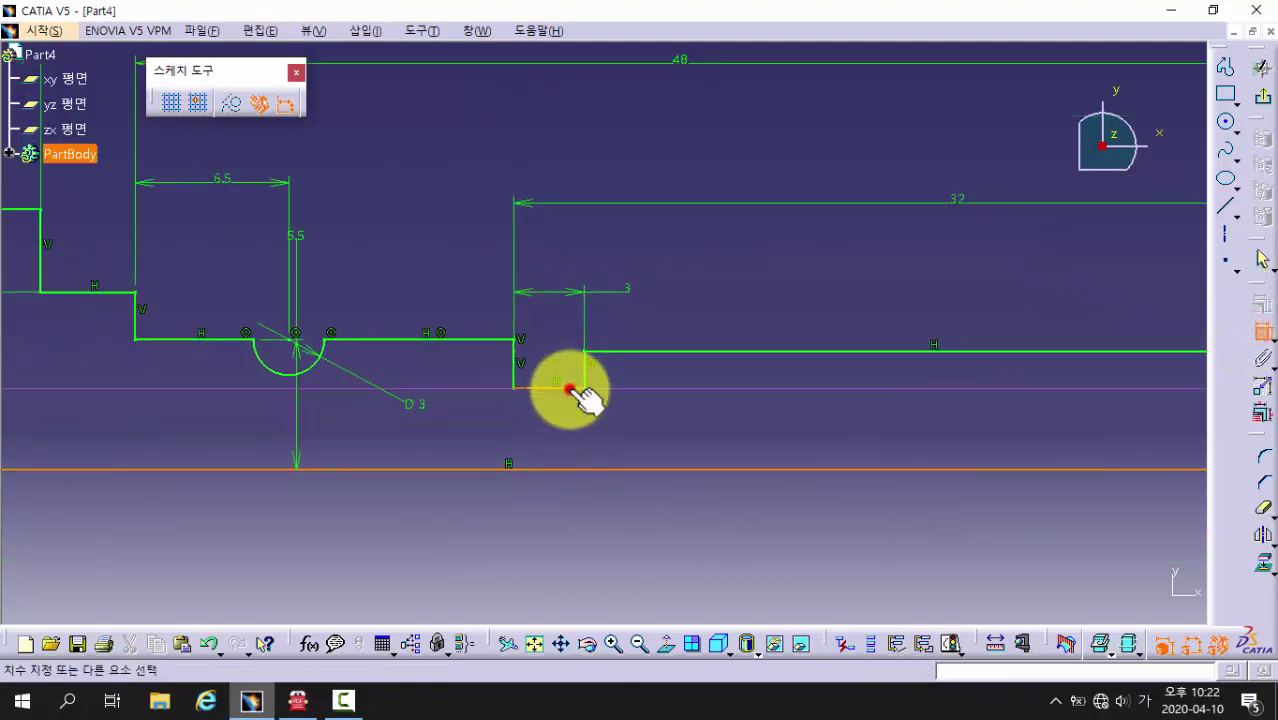
click(569, 509)
click(569, 509)
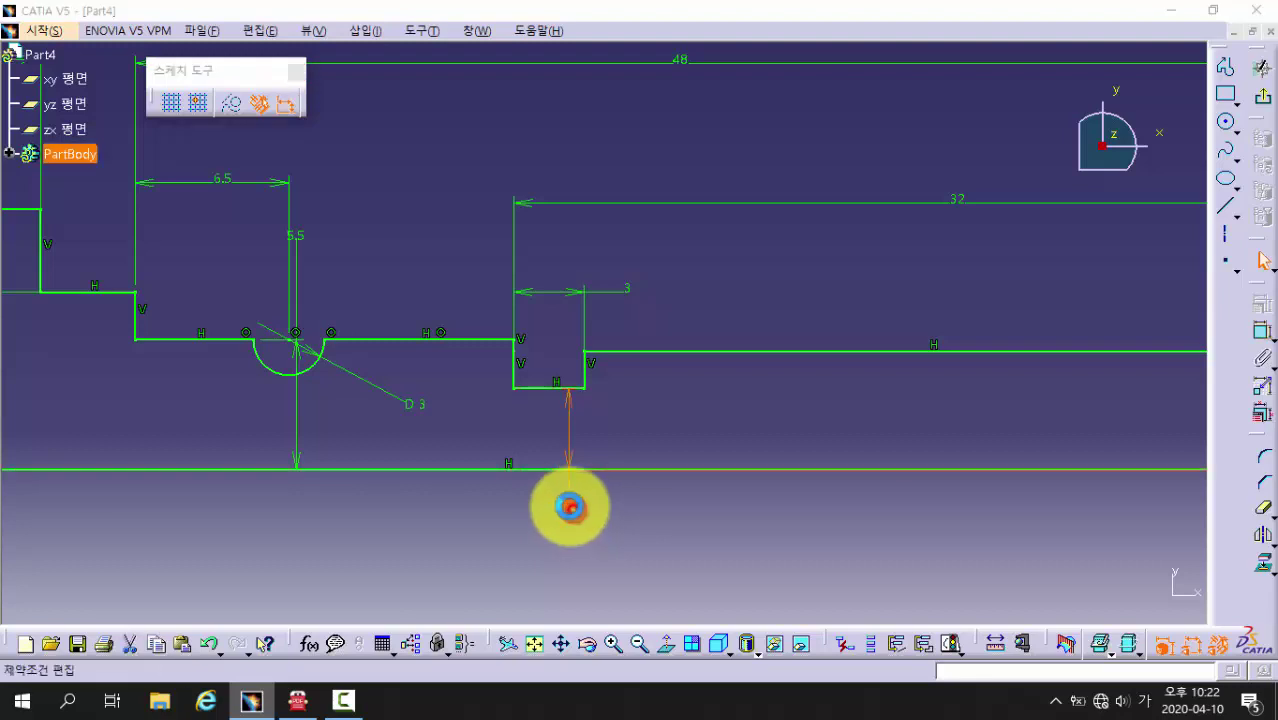
text(3mm)
key(Return)
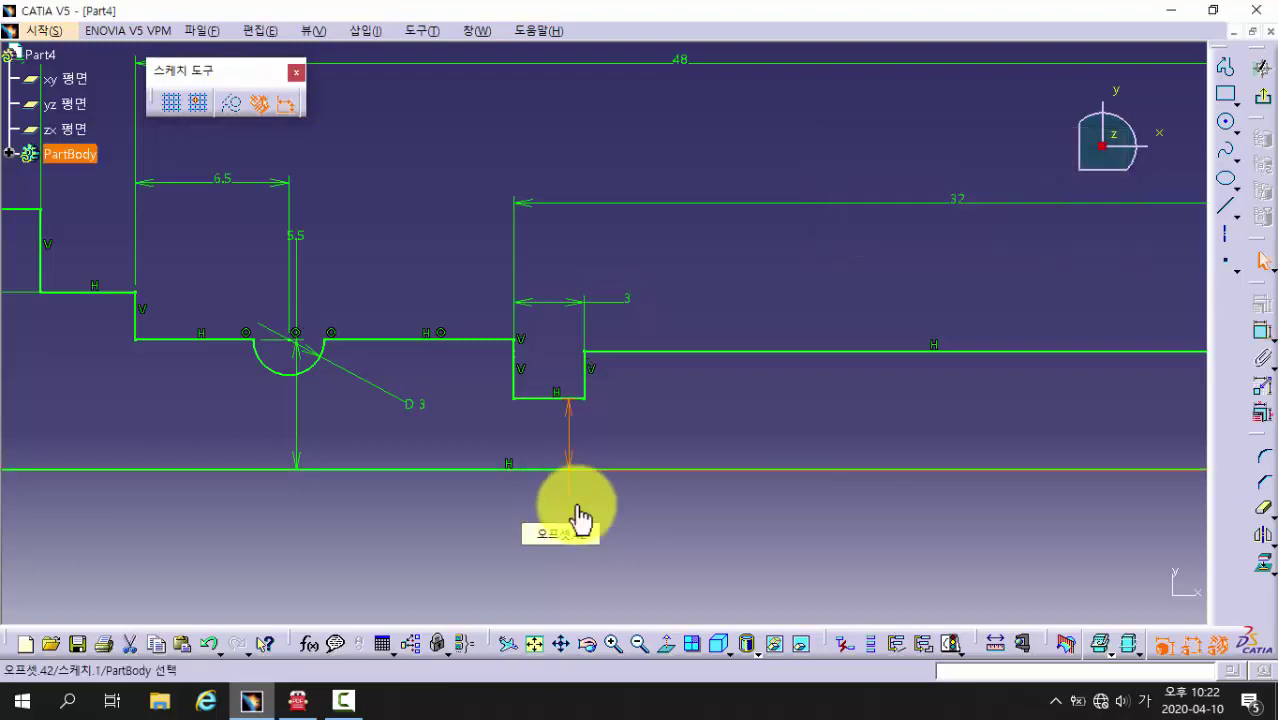
click(667, 523)
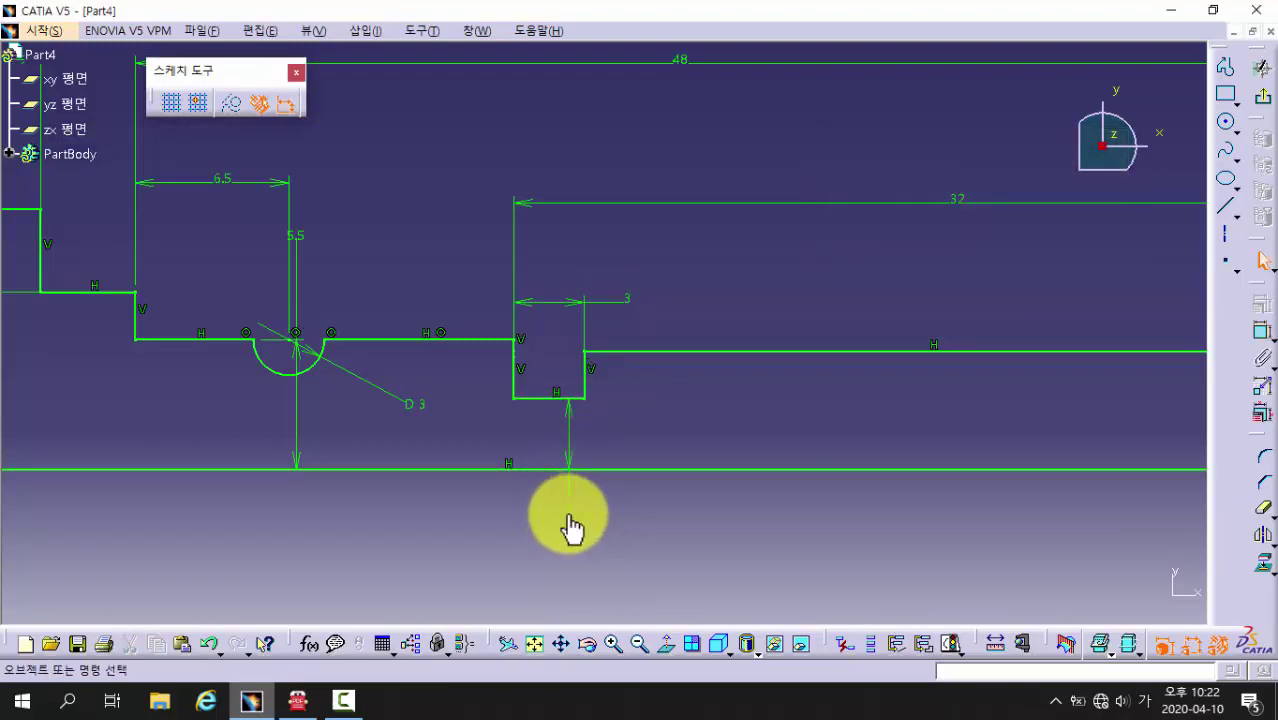
- Switch to the part drawing in ALPDF to check the shaft's dimensions, and return to the CATIA sketch
click(297, 703)
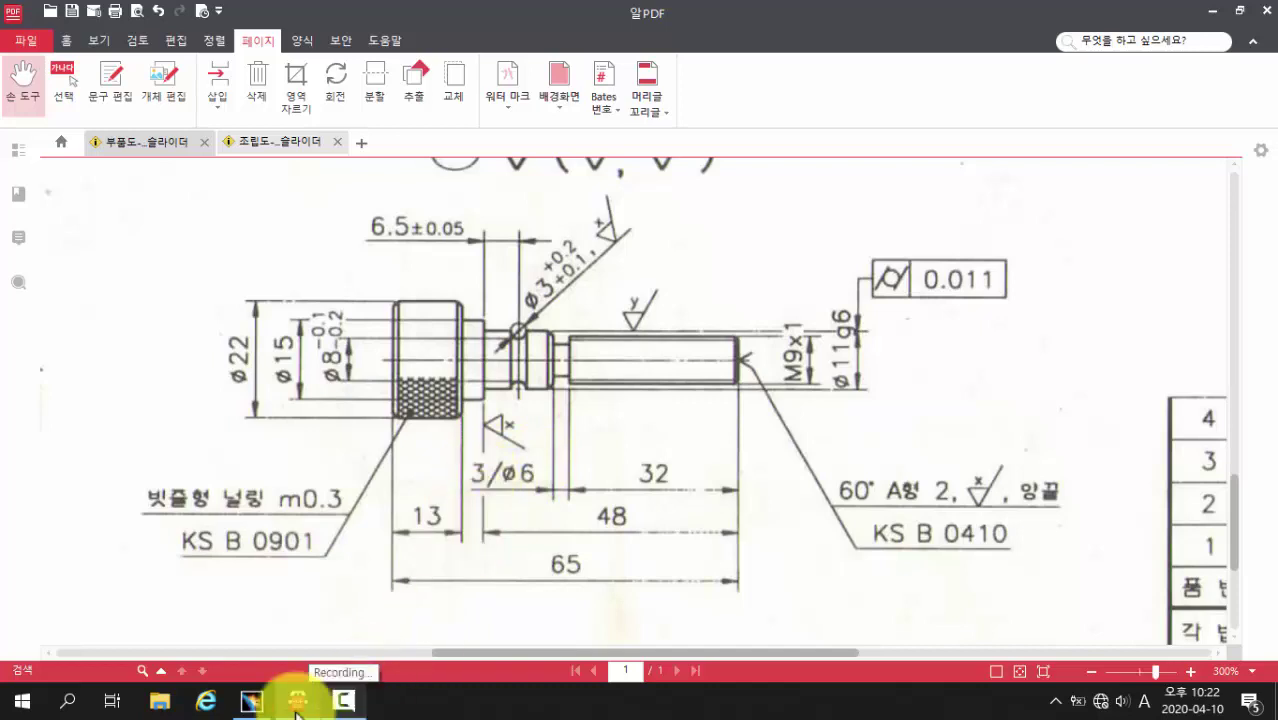
click(251, 700)
middle_drag(573, 465, 582, 542)
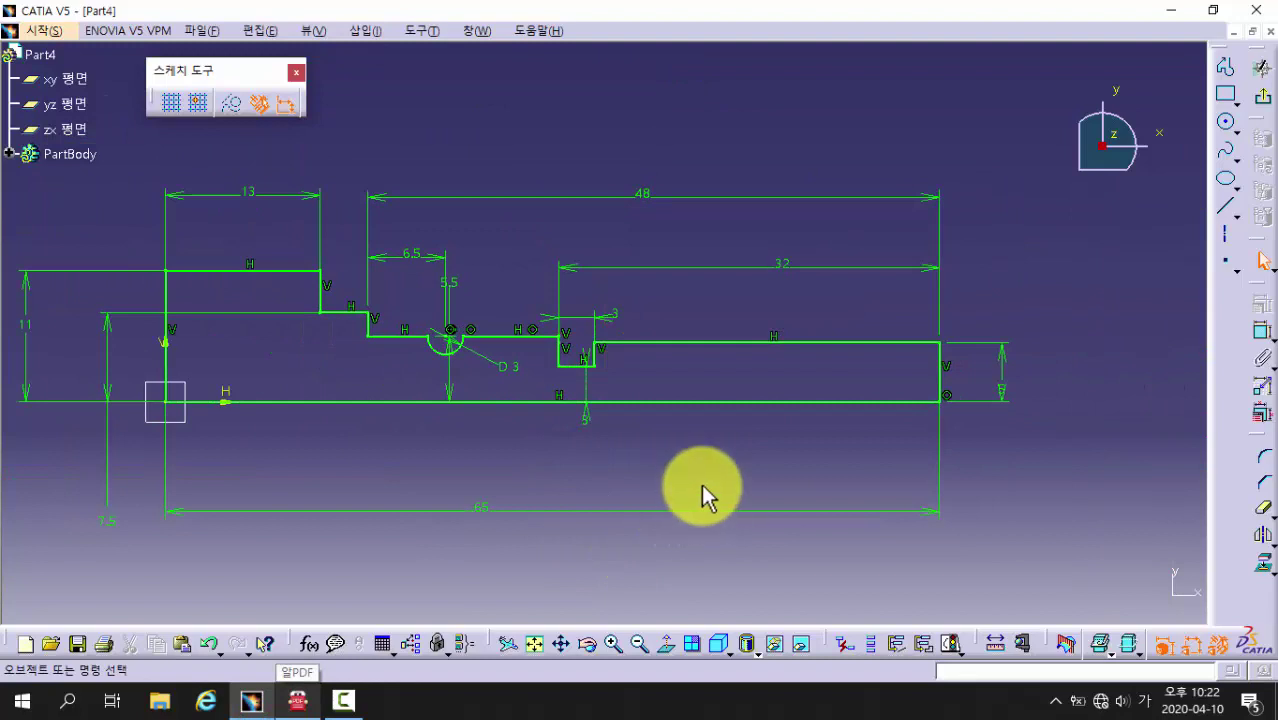
- Exit the sketch, expand PartBody and reopen the profile sketch for editing
click(1266, 106)
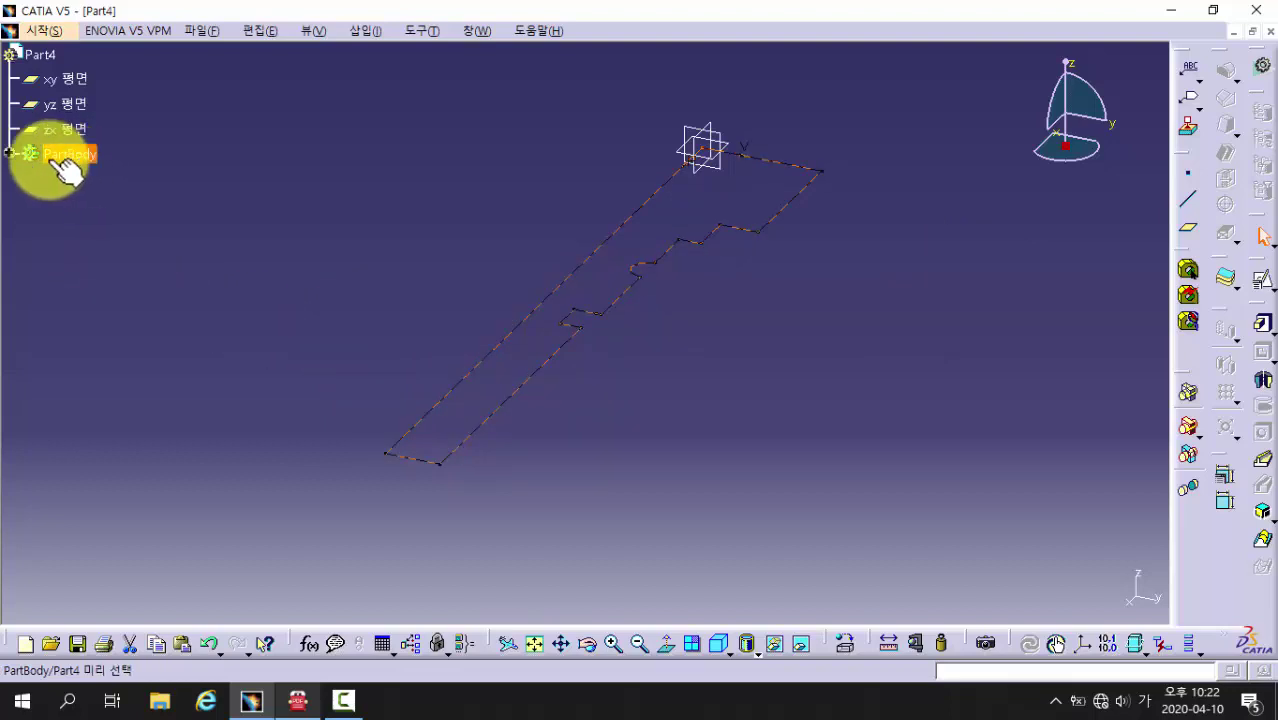
click(10, 153)
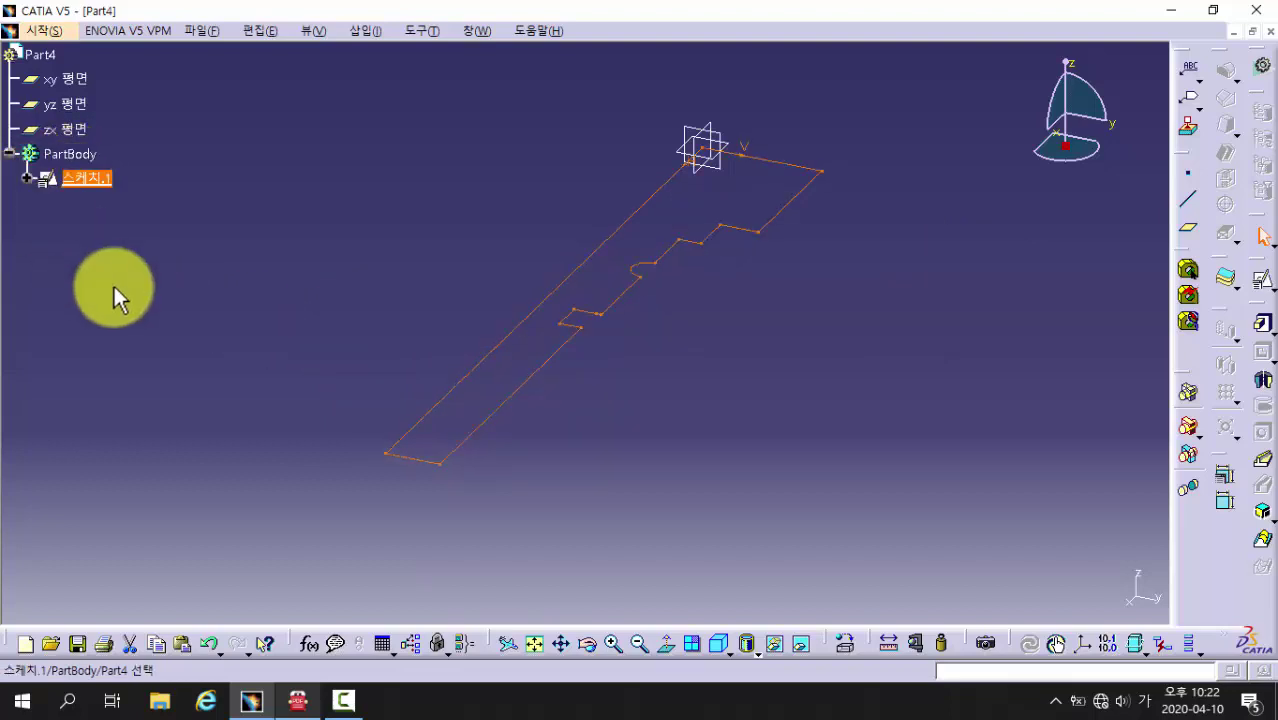
click(70, 180)
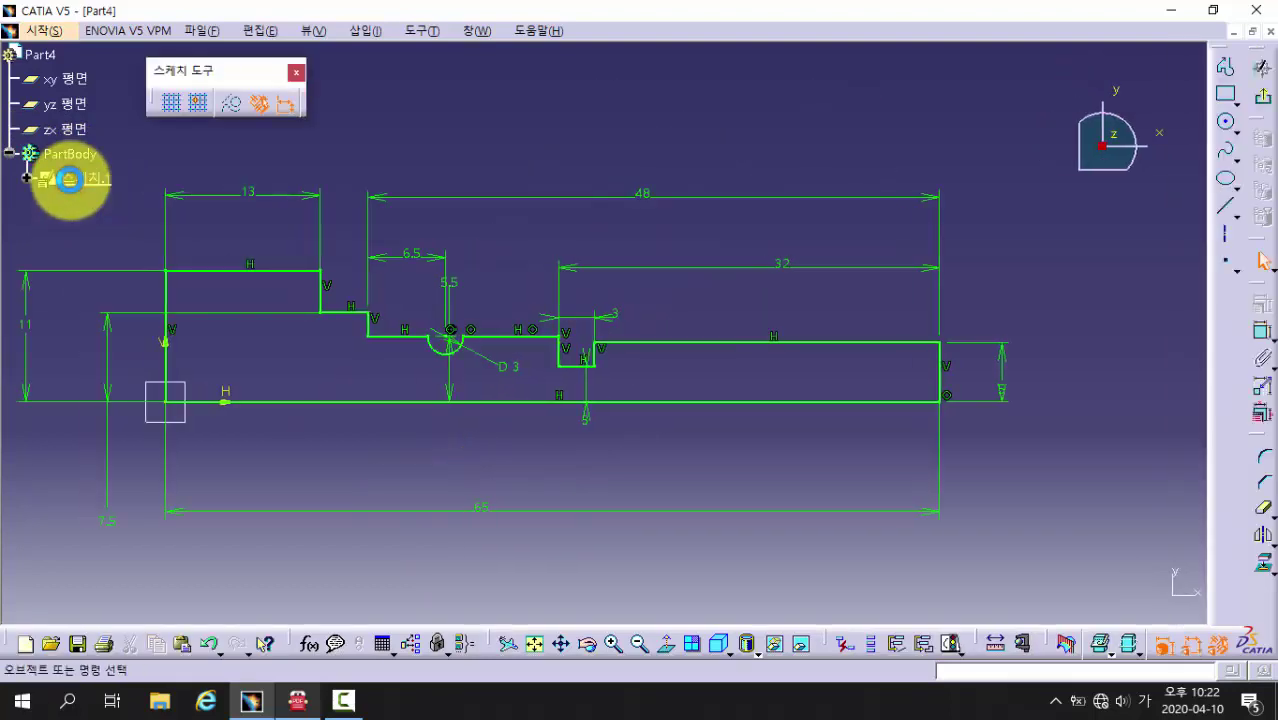
- Draw a horizontal axis from the sketch origin along the profile's bottom line, extending past the shaft's right end
middle_drag(507, 253, 590, 229)
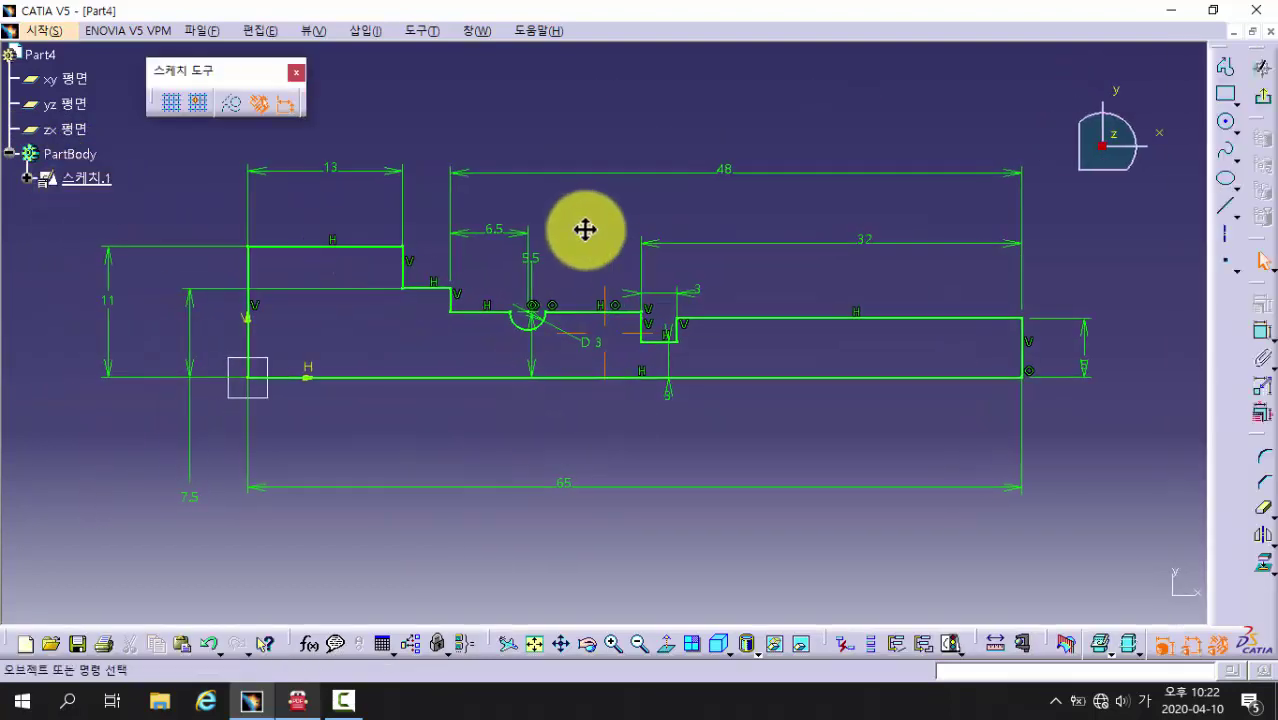
click(1226, 236)
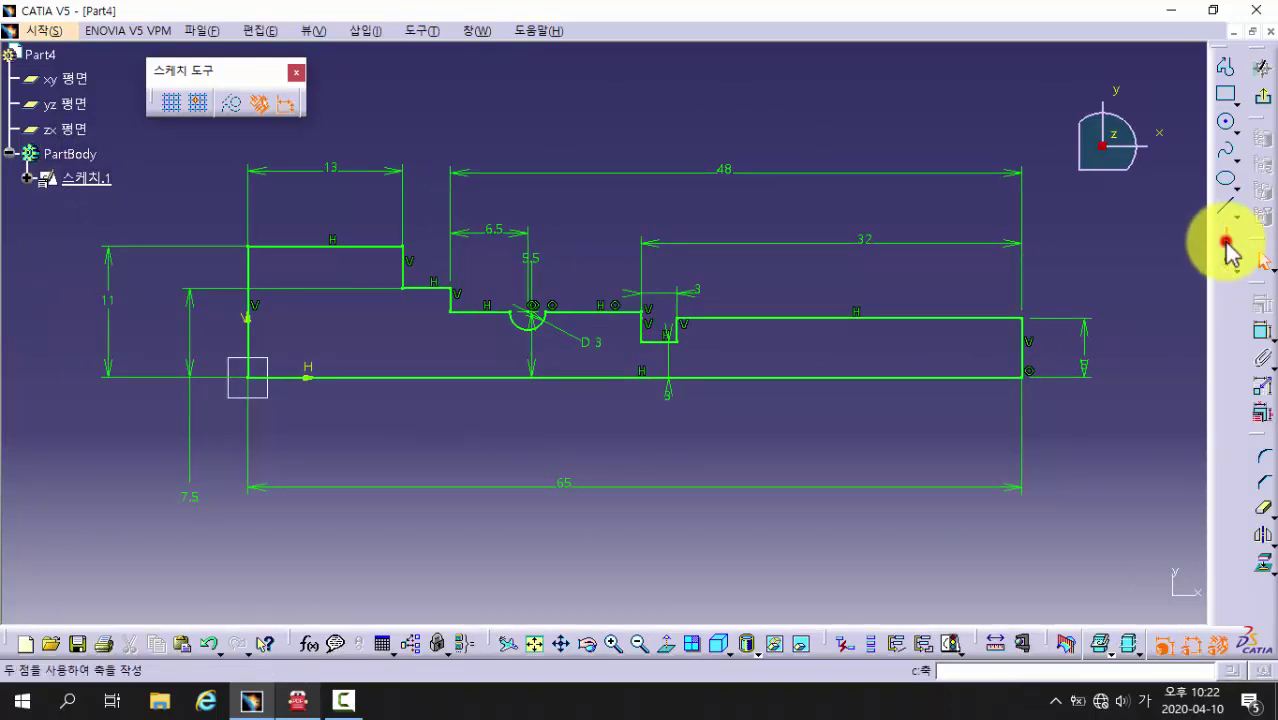
click(1227, 243)
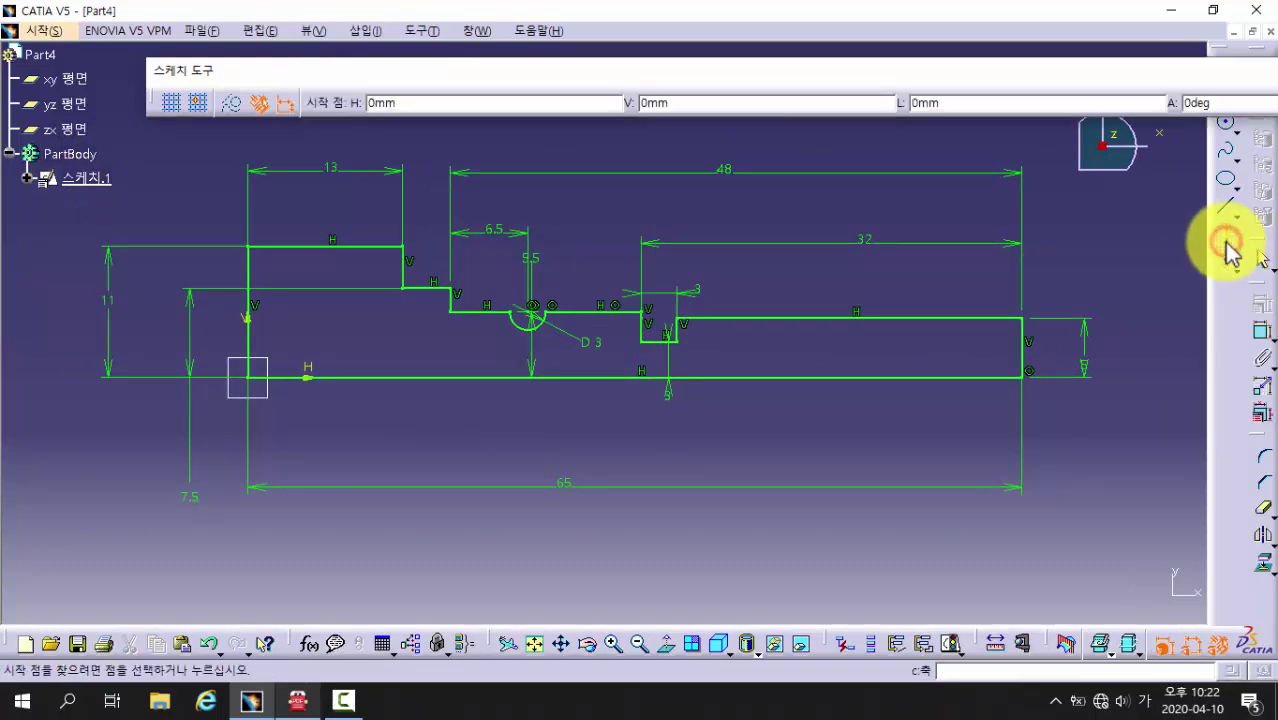
click(248, 377)
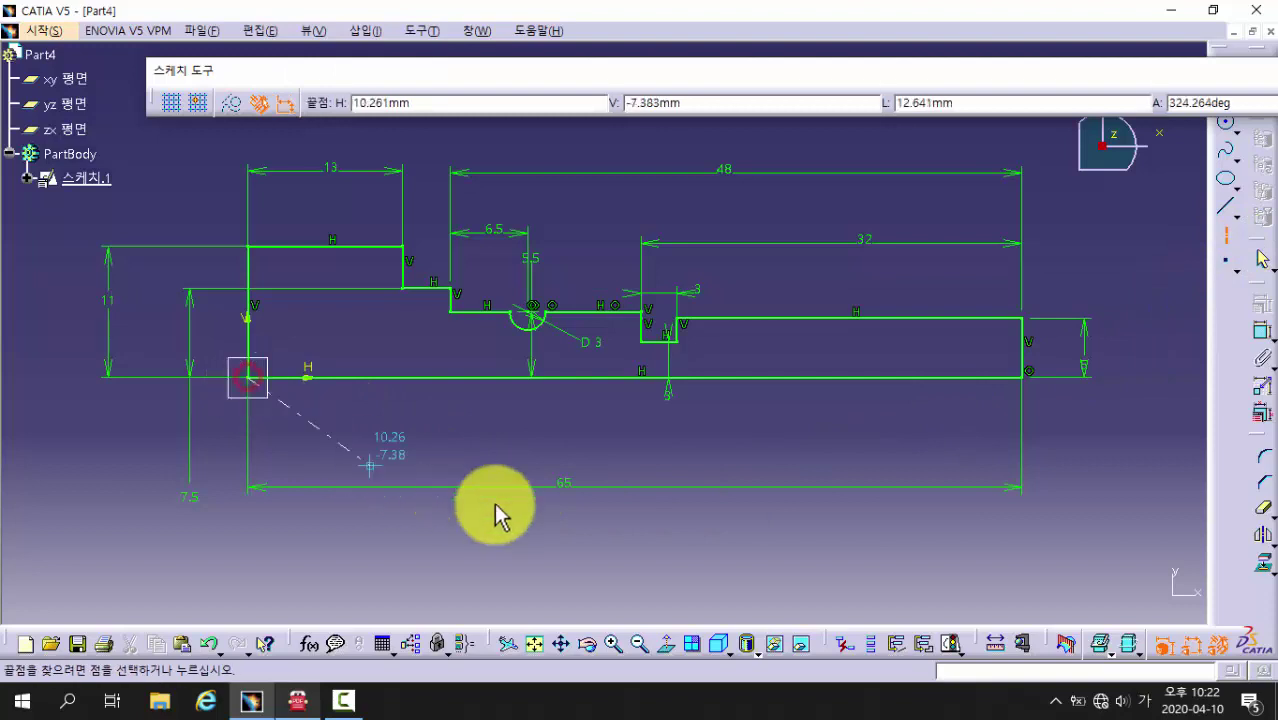
click(1165, 376)
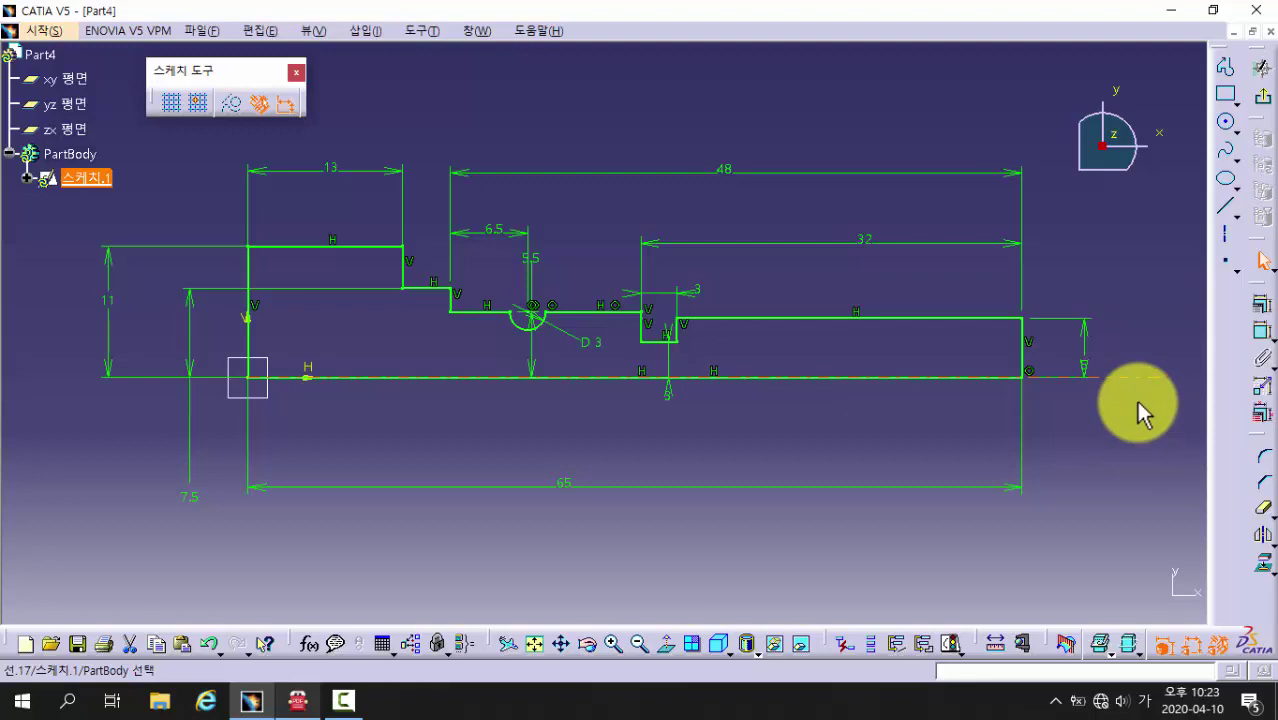
- Exit the sketch and revolve the profile 360 degrees about the sketch axis with the Shaft command
click(1267, 104)
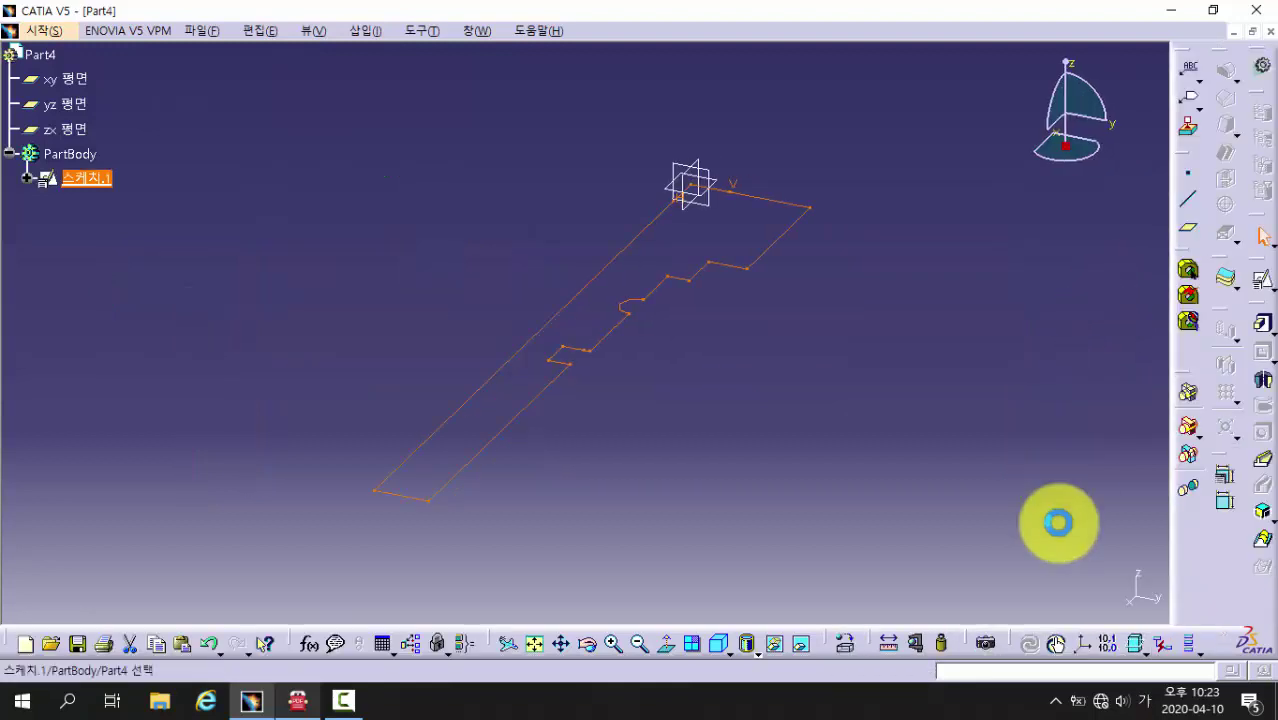
click(1262, 385)
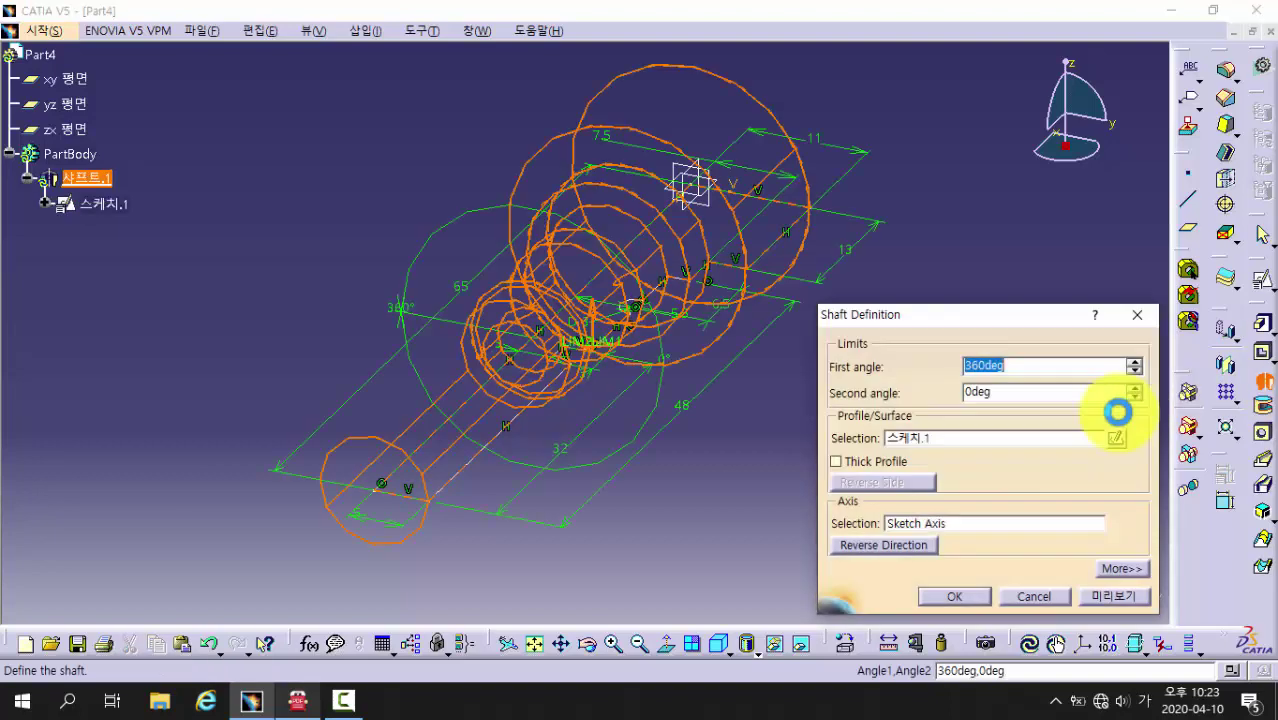
click(1016, 366)
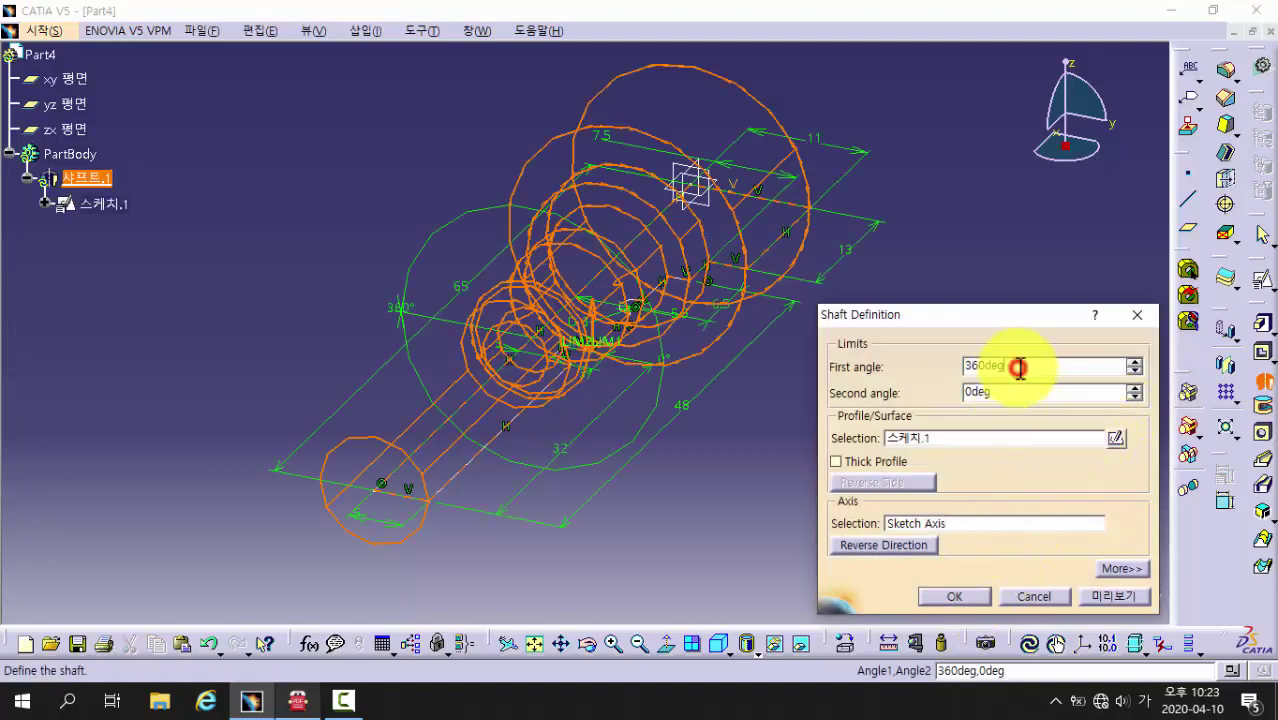
click(952, 595)
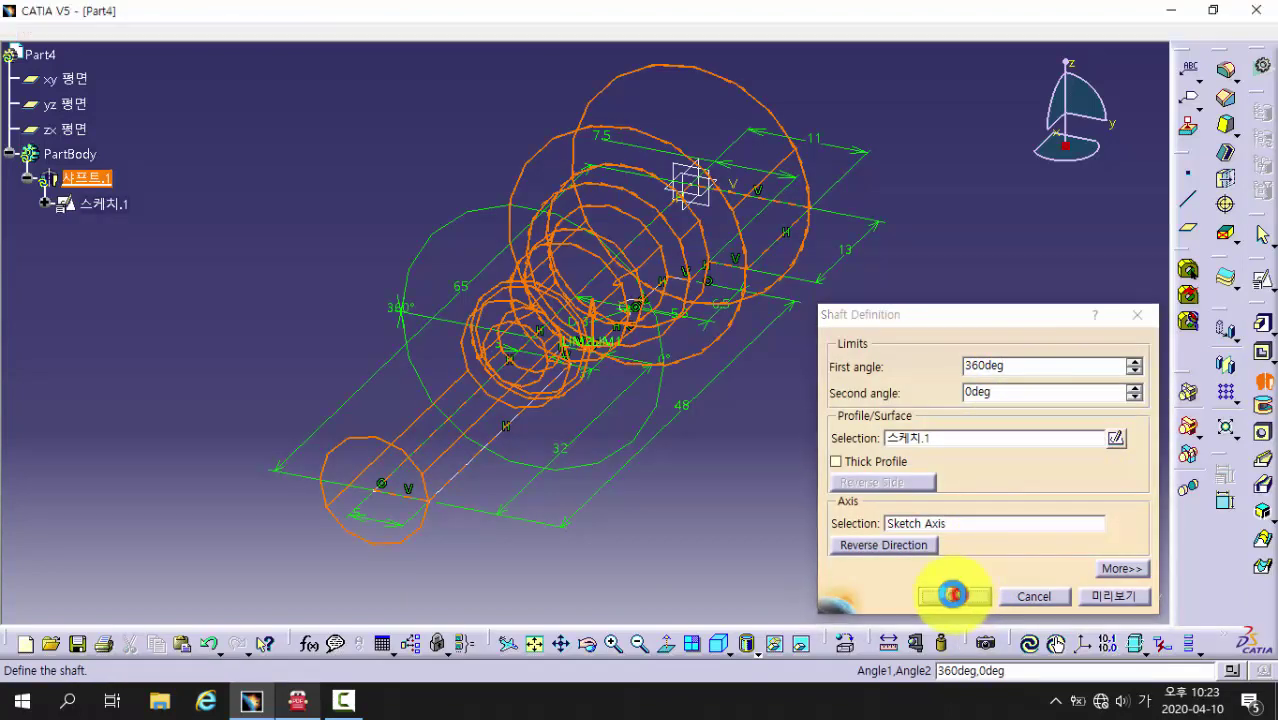
middle_drag(596, 459, 463, 463)
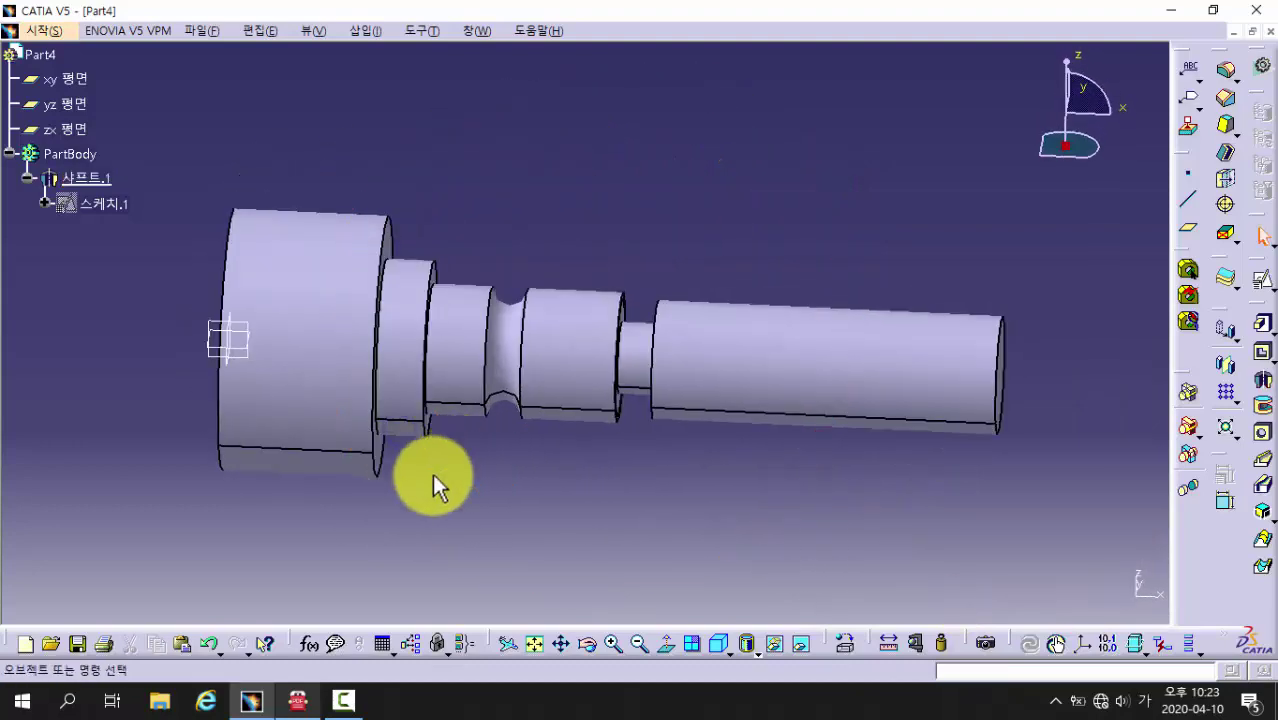
mouse_move(422, 414)
middle_down()
mouse_move(419, 399)
mouse_move(430, 405)
middle_up()
middle_drag(599, 522, 590, 514)
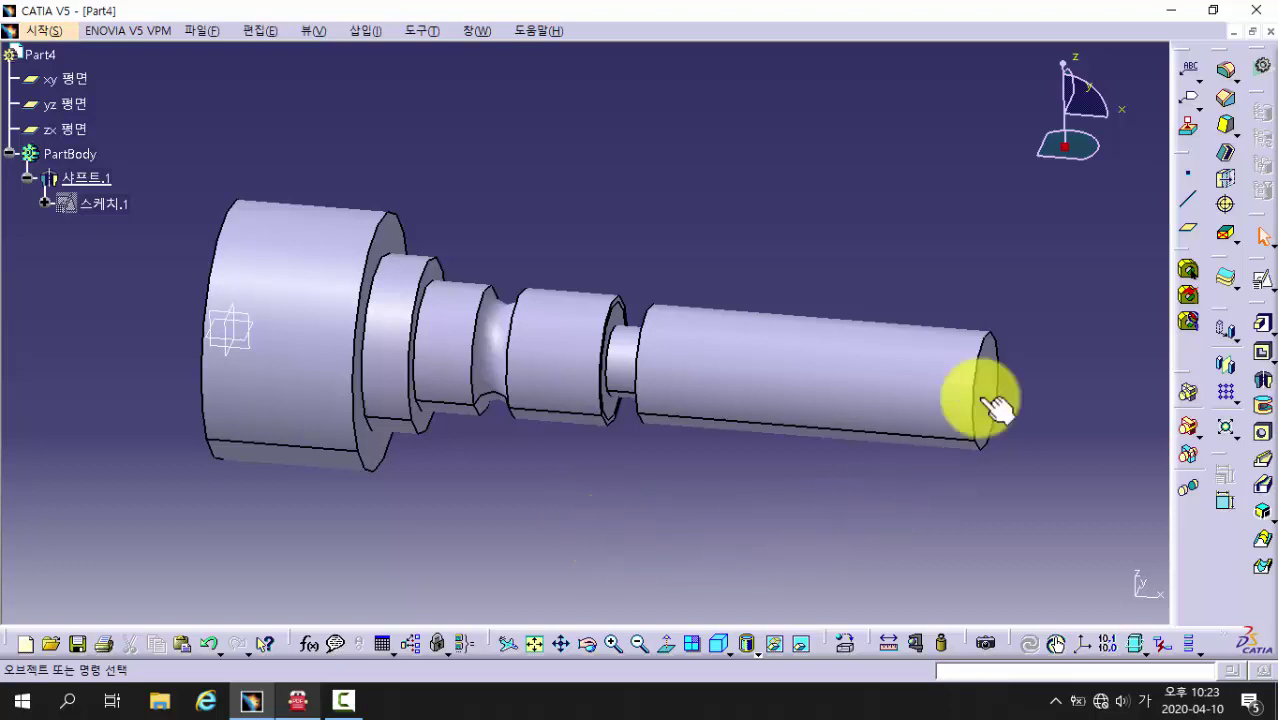
click(1225, 98)
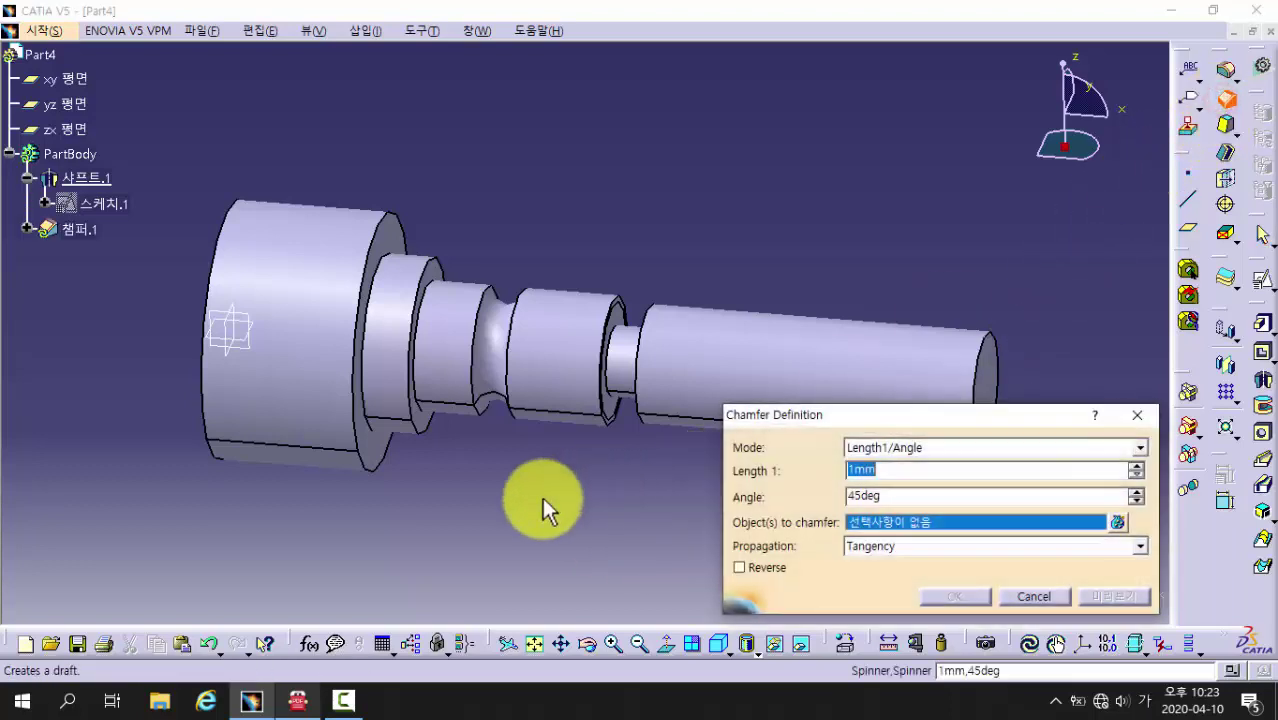
middle_drag(552, 502, 522, 513)
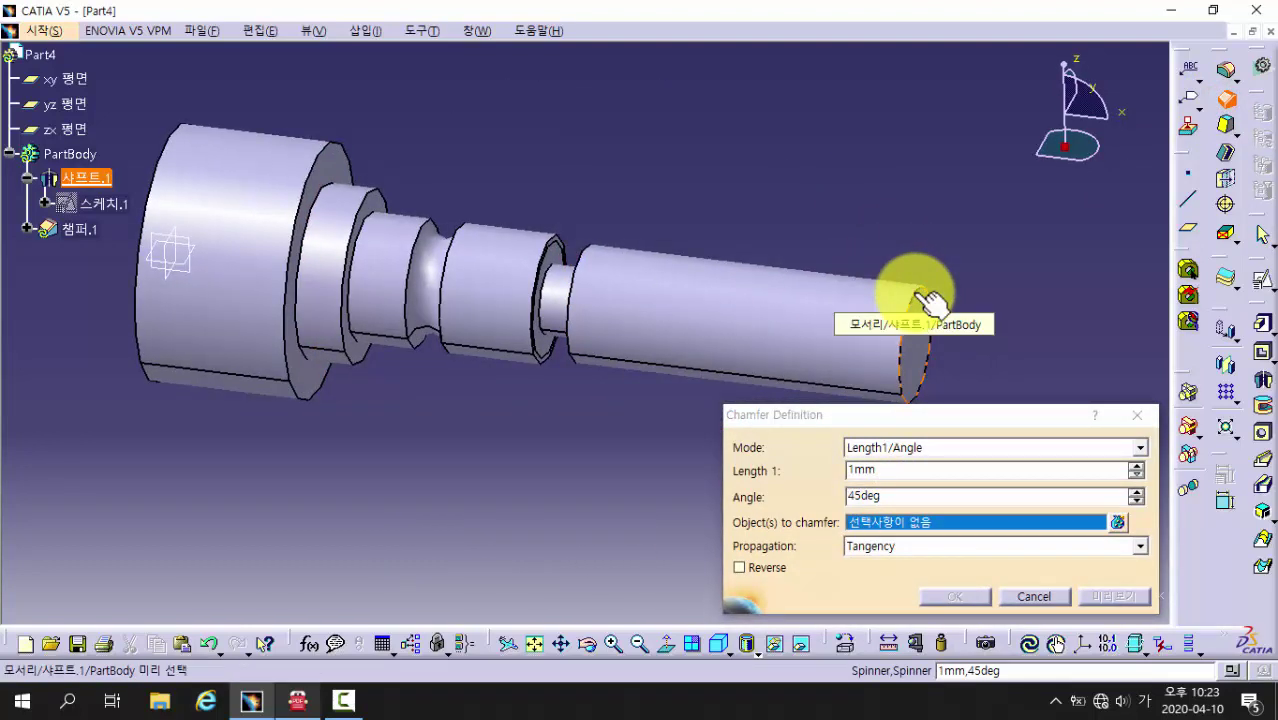
click(909, 293)
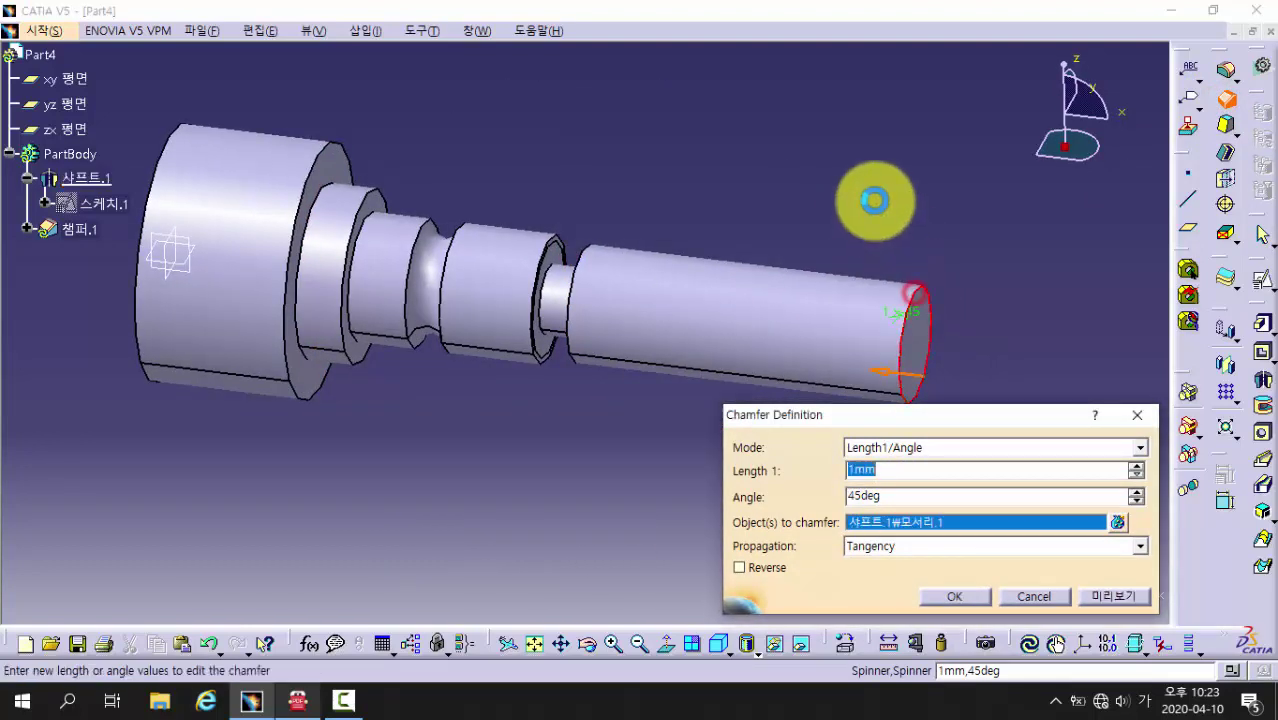
click(1025, 597)
middle_drag(599, 442, 650, 380)
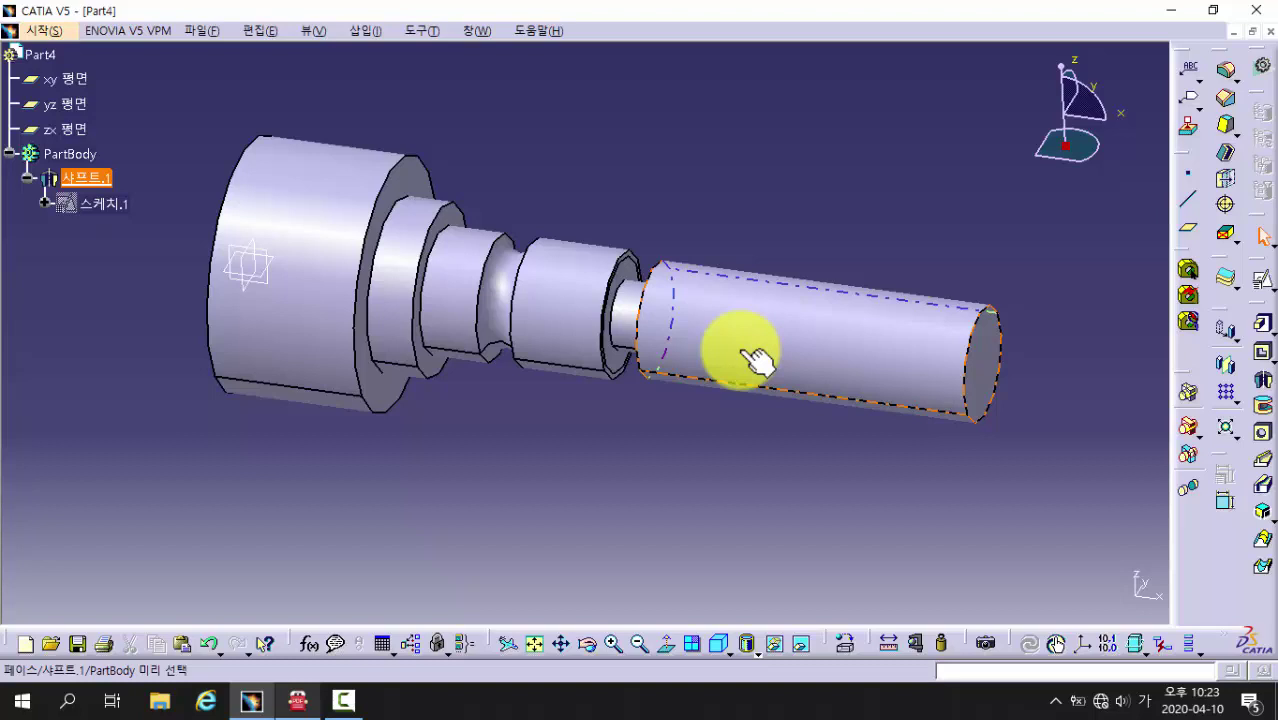
right_click(627, 362)
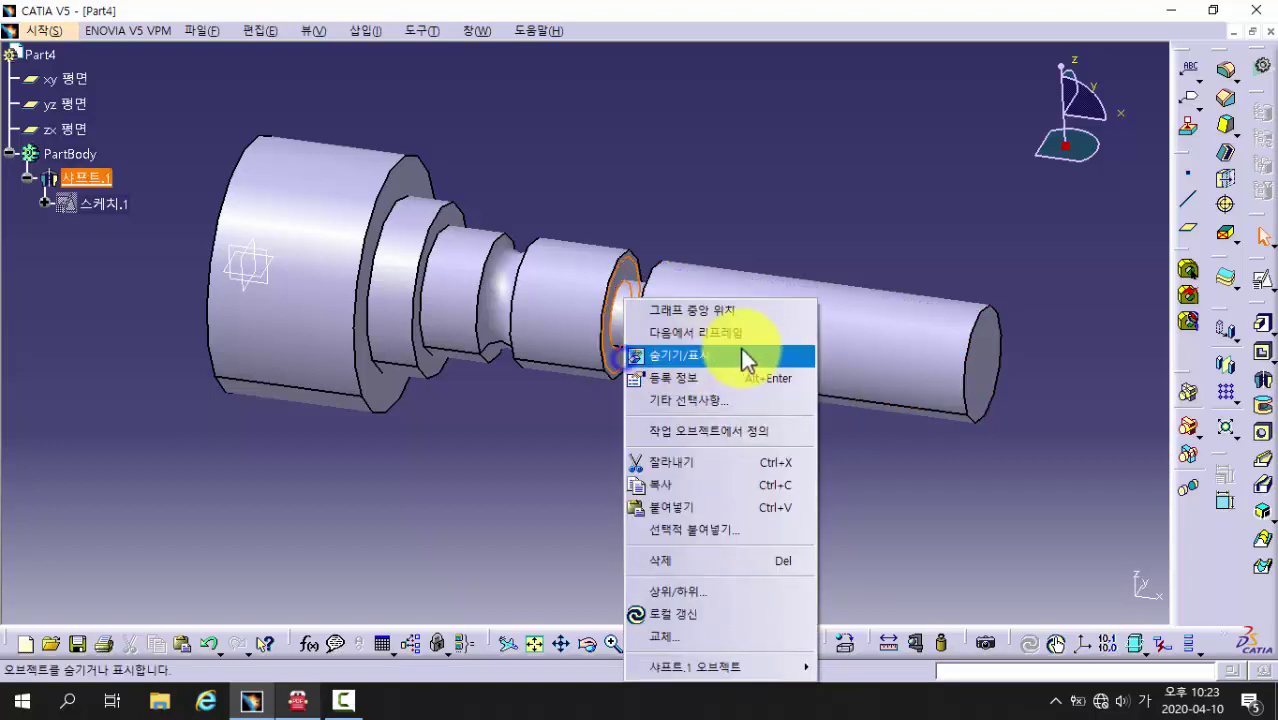
middle_drag(442, 491, 250, 415)
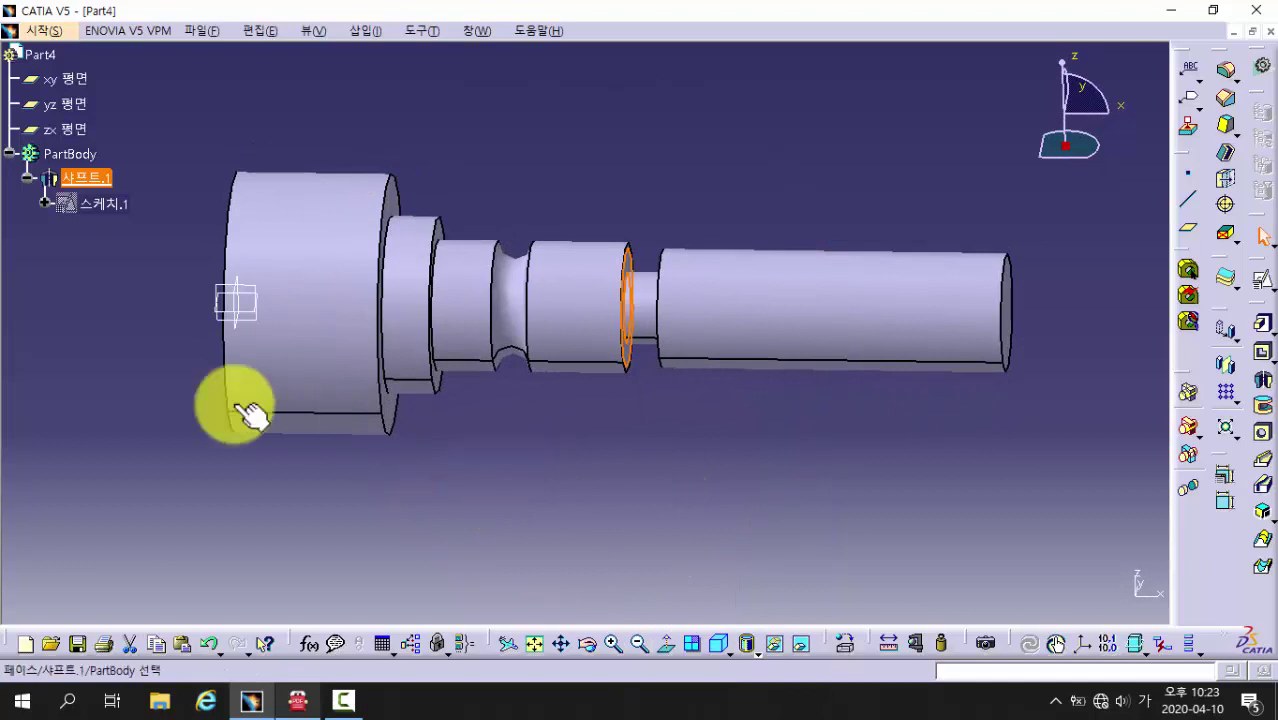
- Reopen the shaft's profile sketch and delete the 32 mm dimension measured from the rectangular groove's left wall
click(113, 333)
double_click(100, 205)
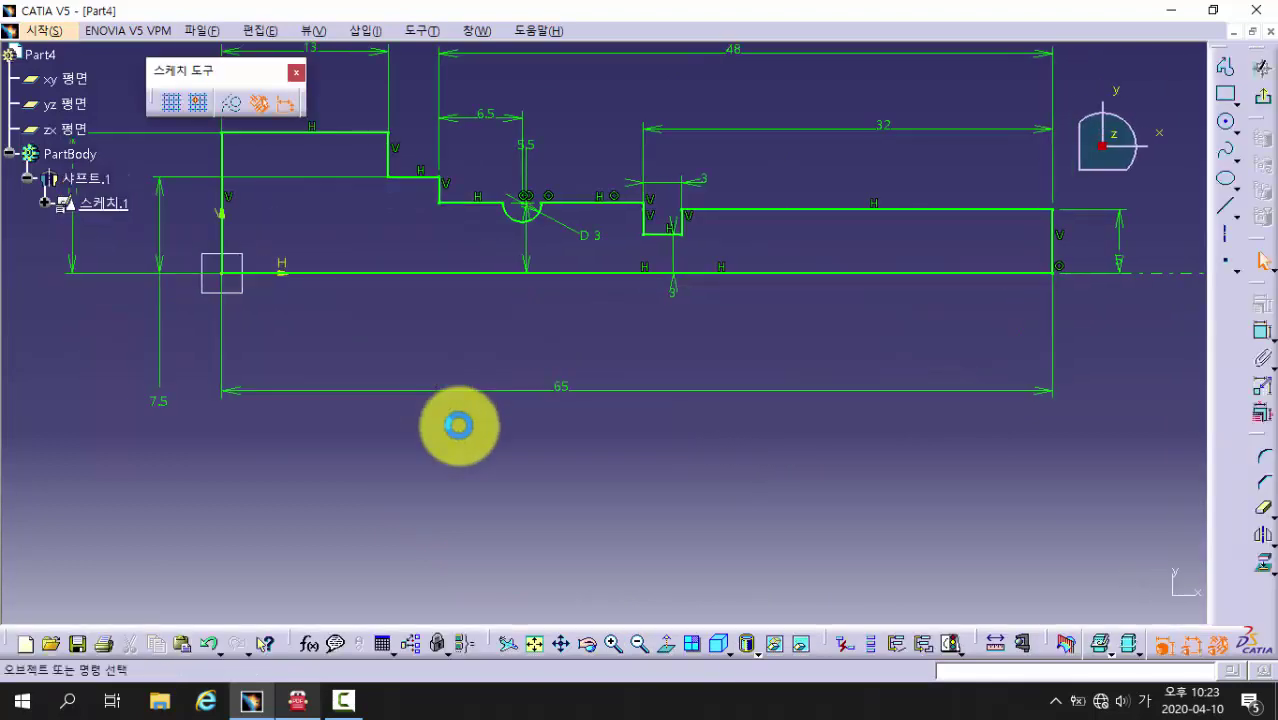
middle_drag(508, 484, 496, 498)
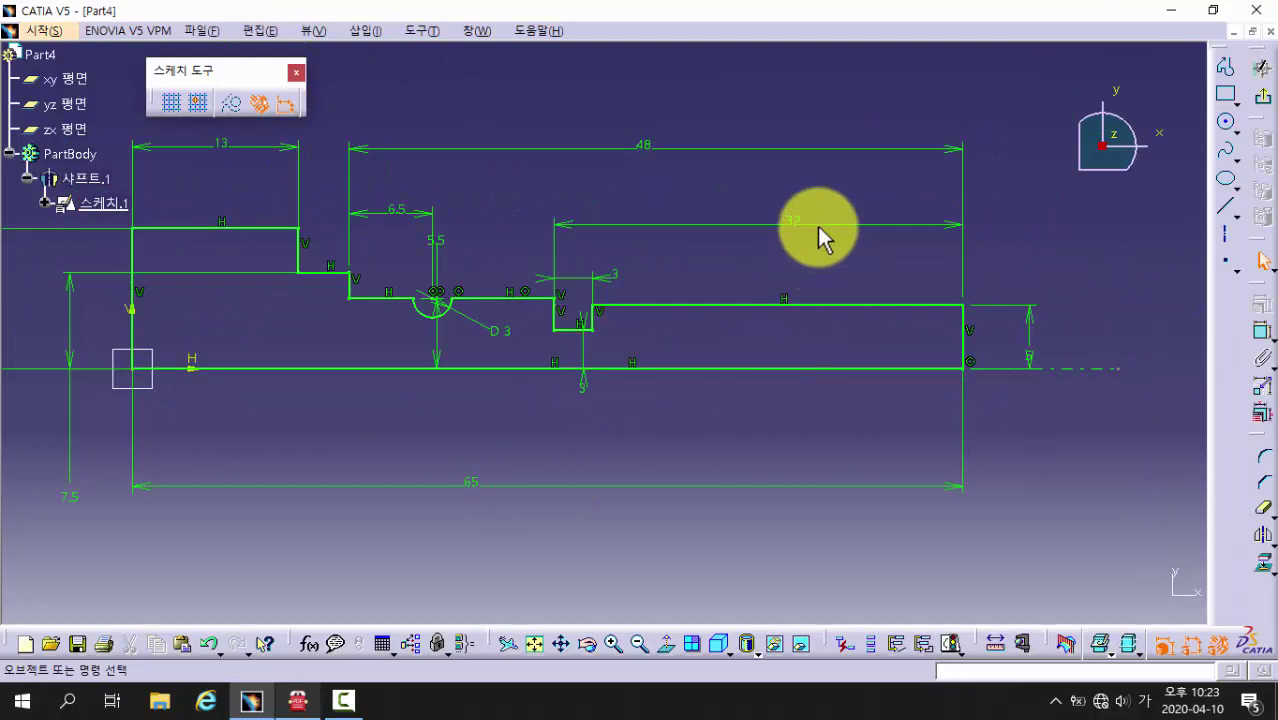
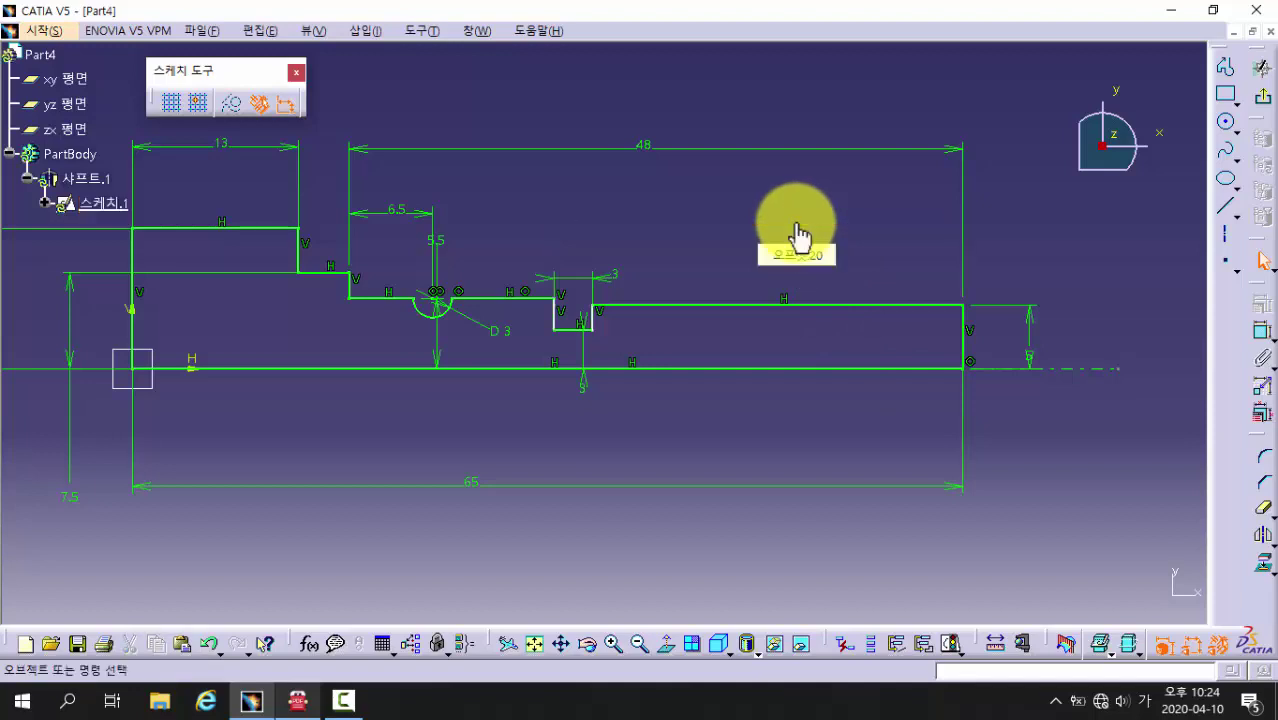
- Dimension the distance between the shaft's right end and the rectangular groove's right wall as 32 mm, and exit the sketch
click(1262, 331)
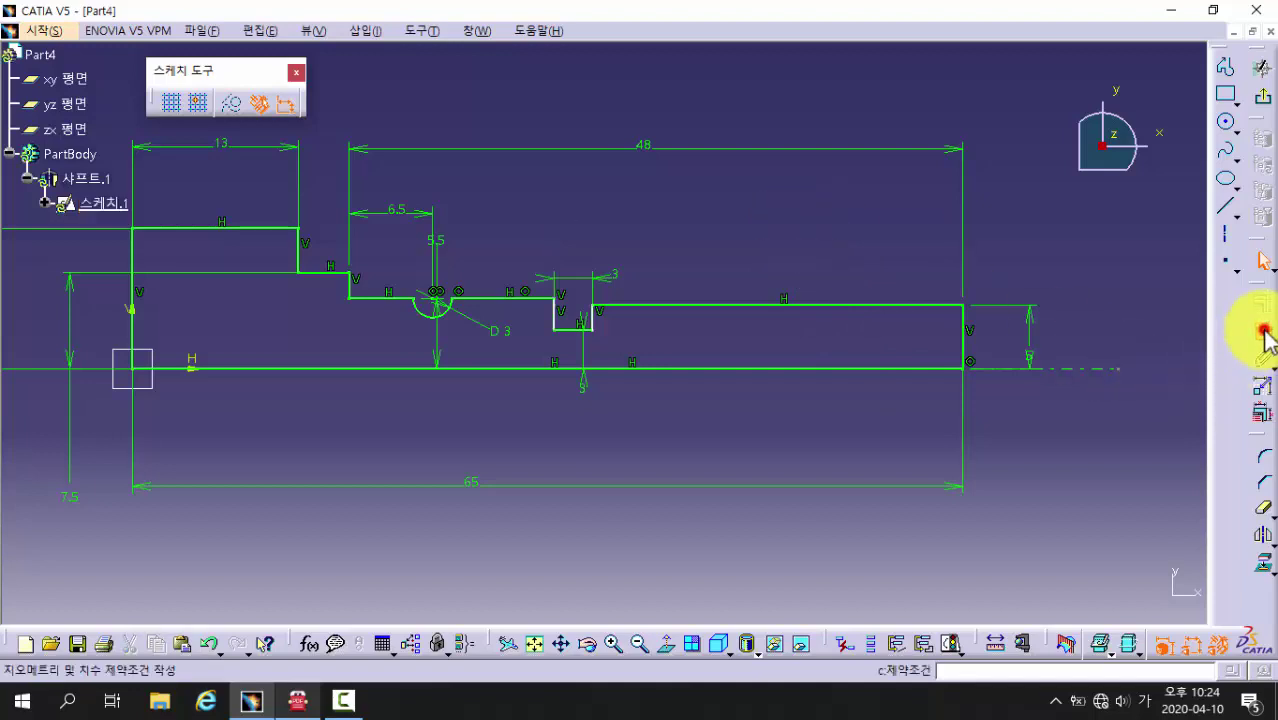
click(964, 346)
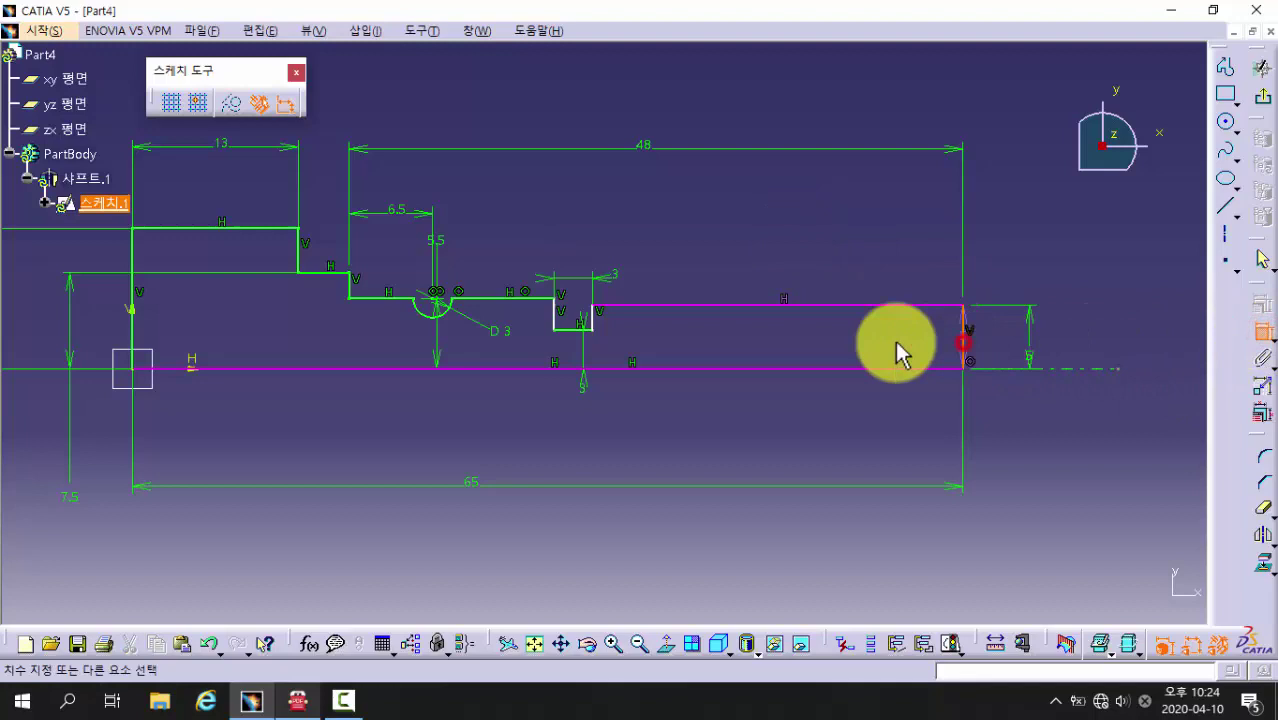
click(596, 318)
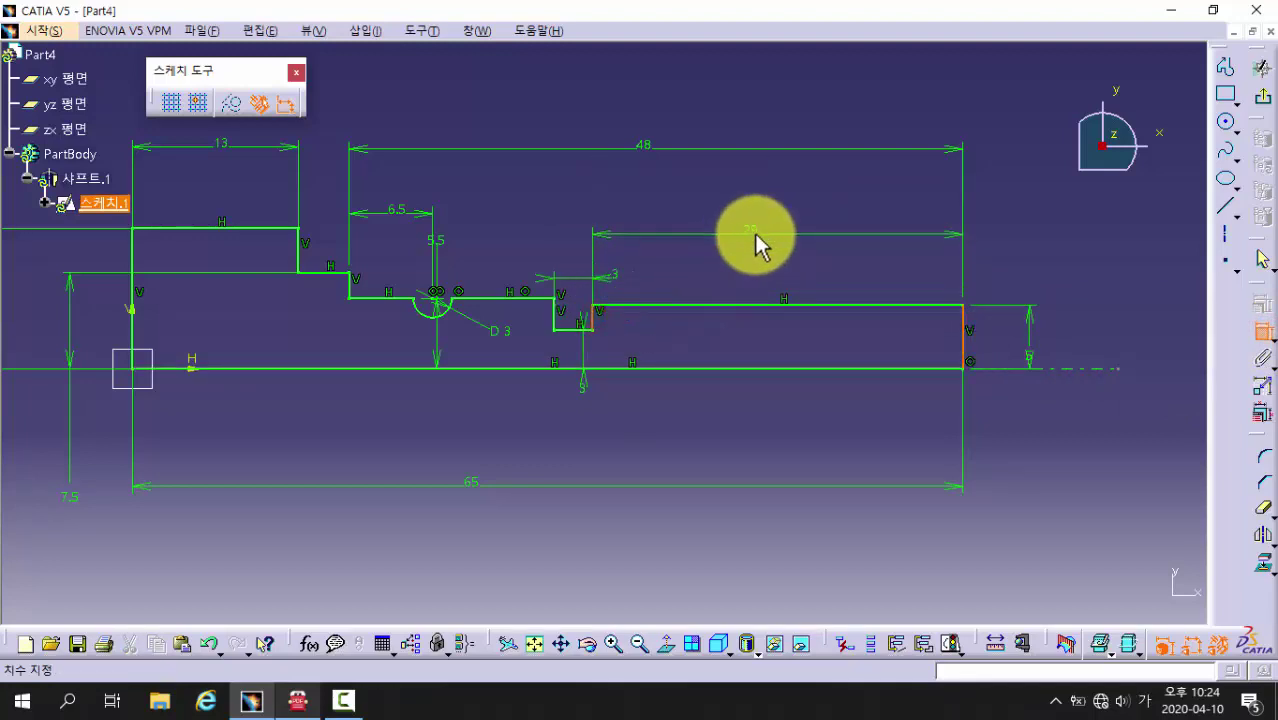
click(752, 234)
double_click(835, 240)
text(32)
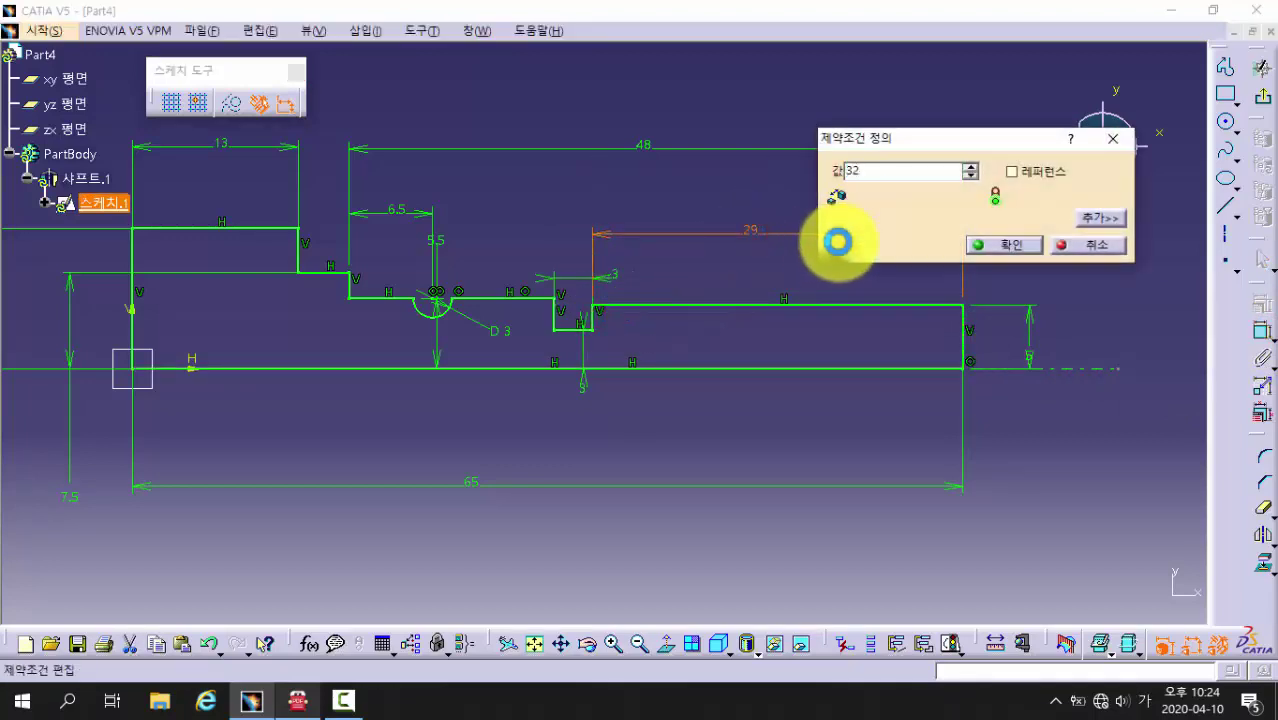
key(Return)
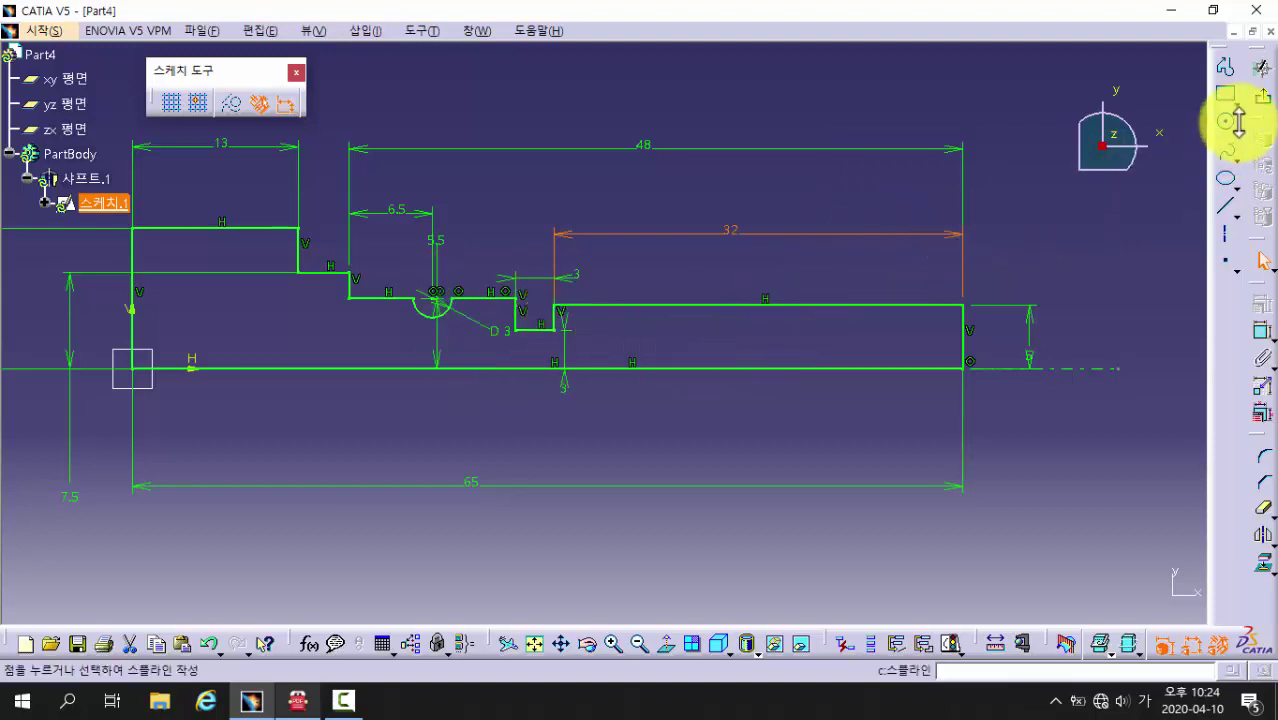
click(1262, 66)
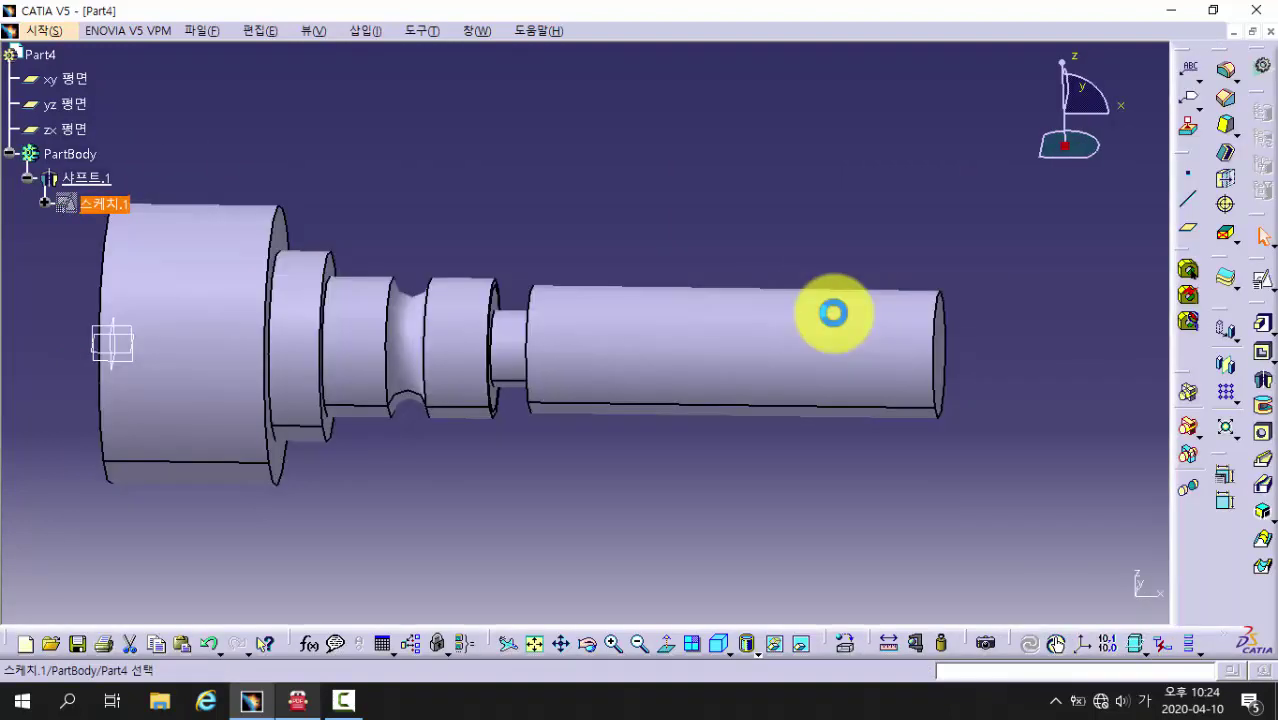
- Start a Thread/Tap feature with the long end cylinder as the lateral face and its free end face as the limit face
mouse_move(653, 208)
middle_down()
mouse_move(599, 205)
mouse_move(608, 217)
mouse_move(650, 206)
mouse_move(633, 274)
mouse_move(585, 265)
mouse_move(572, 291)
mouse_move(579, 265)
mouse_move(602, 255)
mouse_move(512, 263)
middle_up()
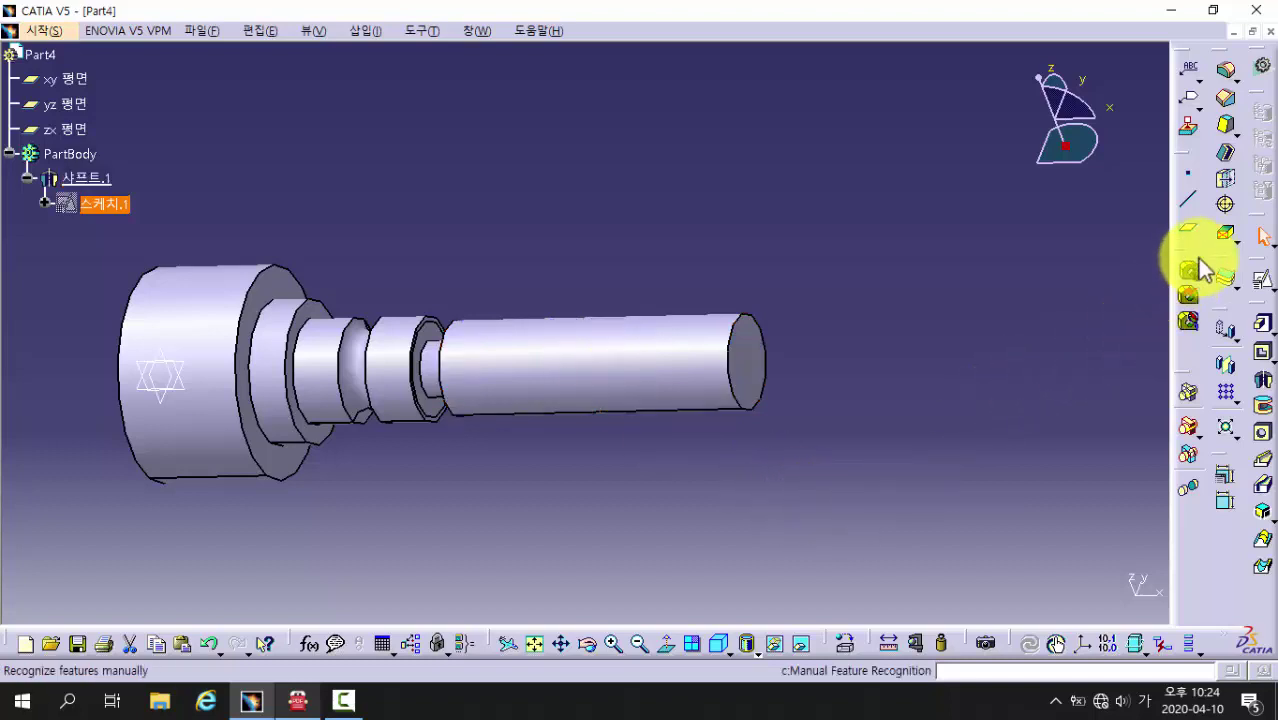
click(1224, 210)
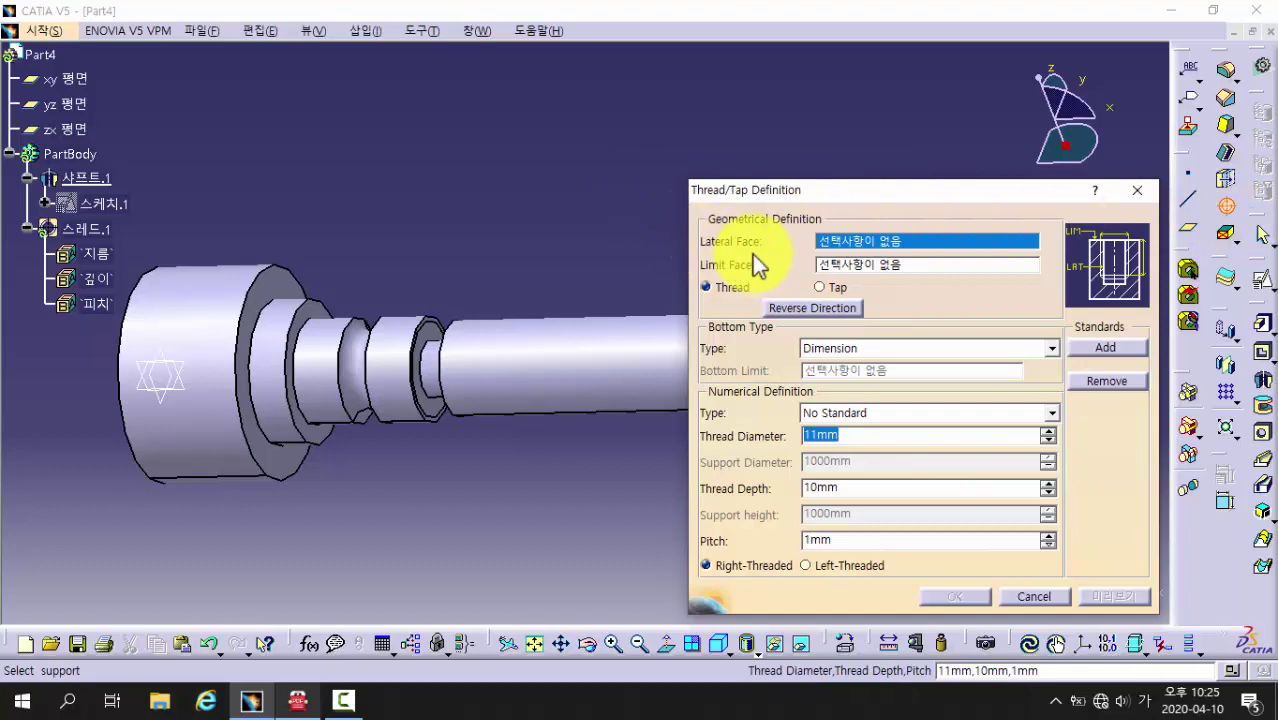
middle_drag(600, 246, 577, 249)
drag(859, 198, 919, 183)
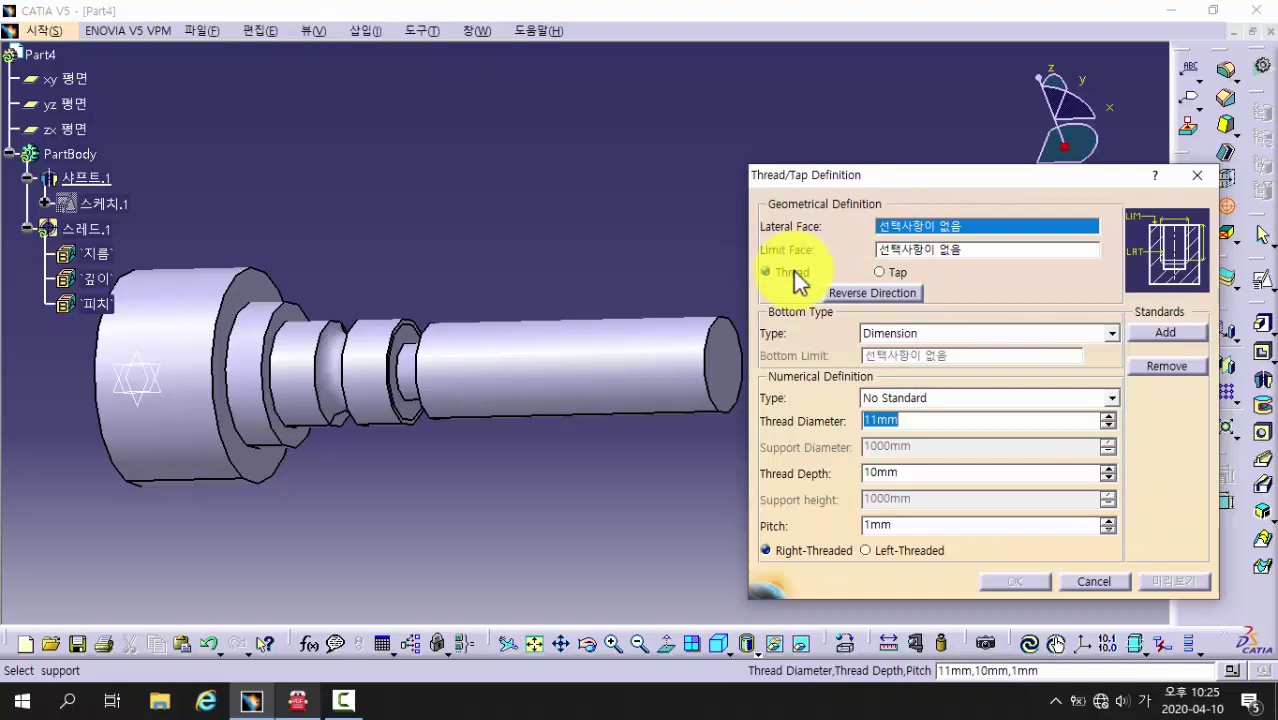
click(635, 372)
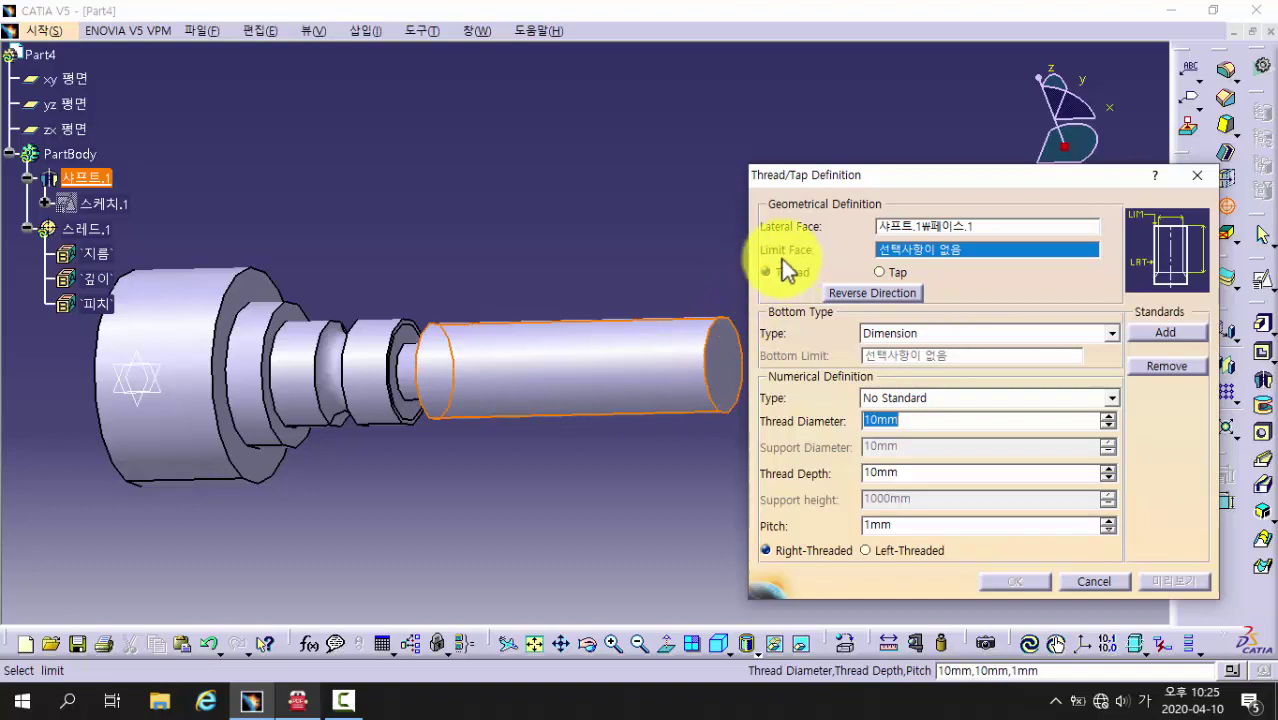
click(724, 369)
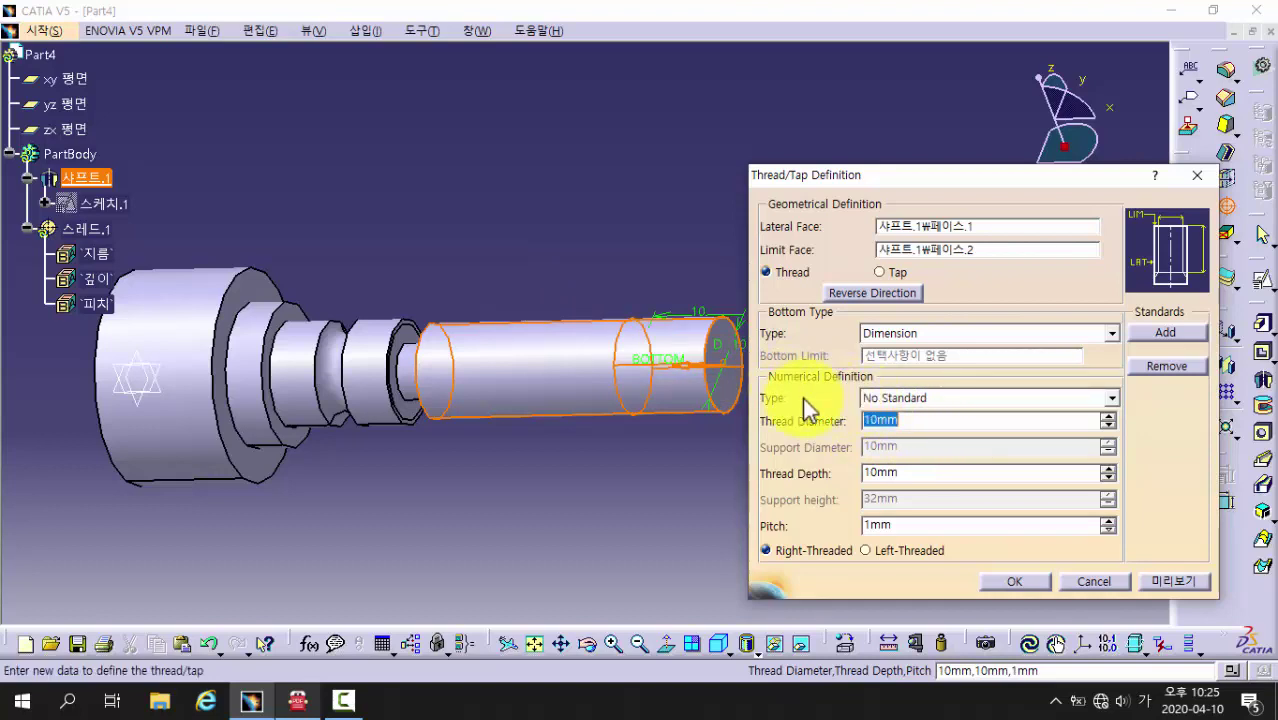
- Define the thread as Metric Thick Pitch M10 with Support Depth as bottom type, create it and collapse its tree node
click(964, 398)
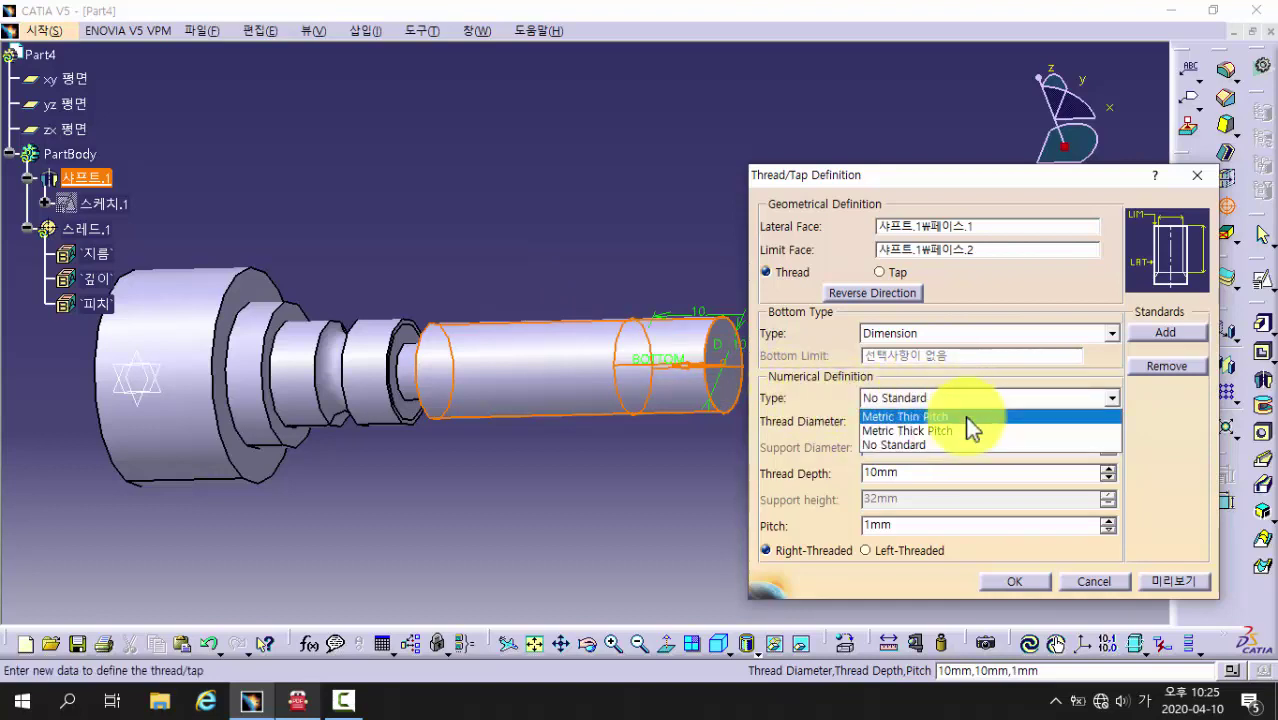
click(966, 417)
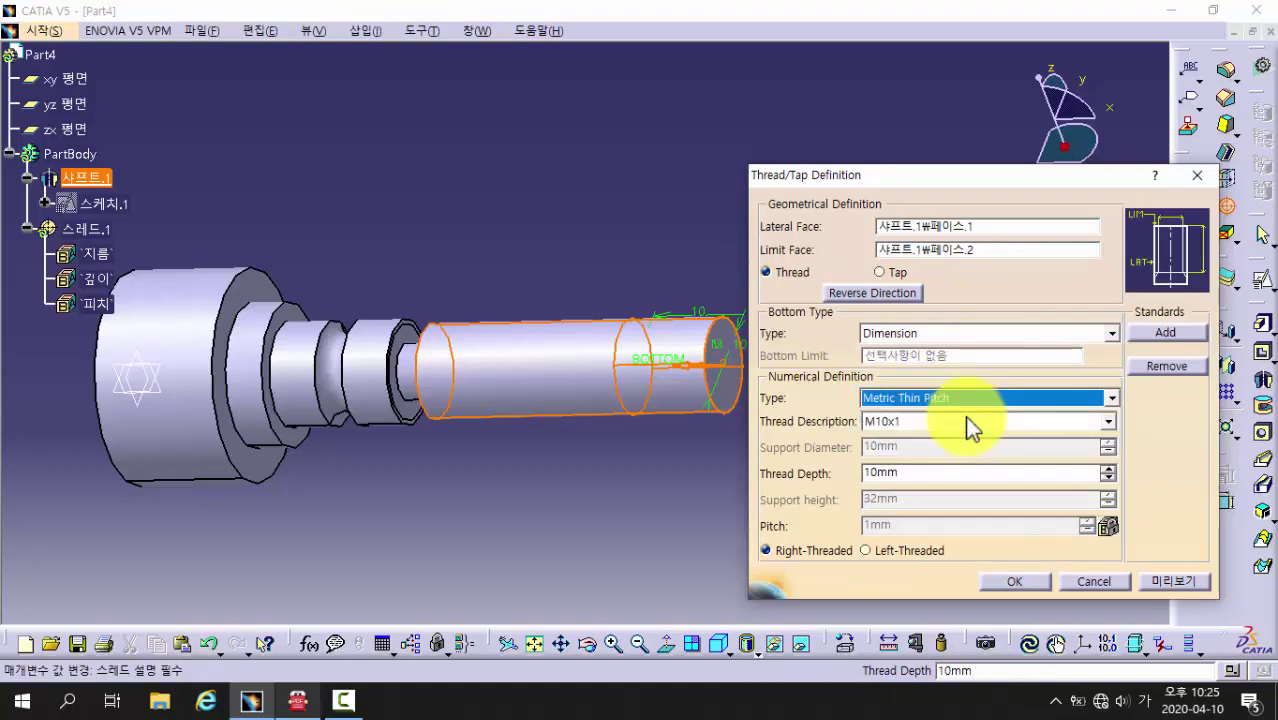
click(936, 401)
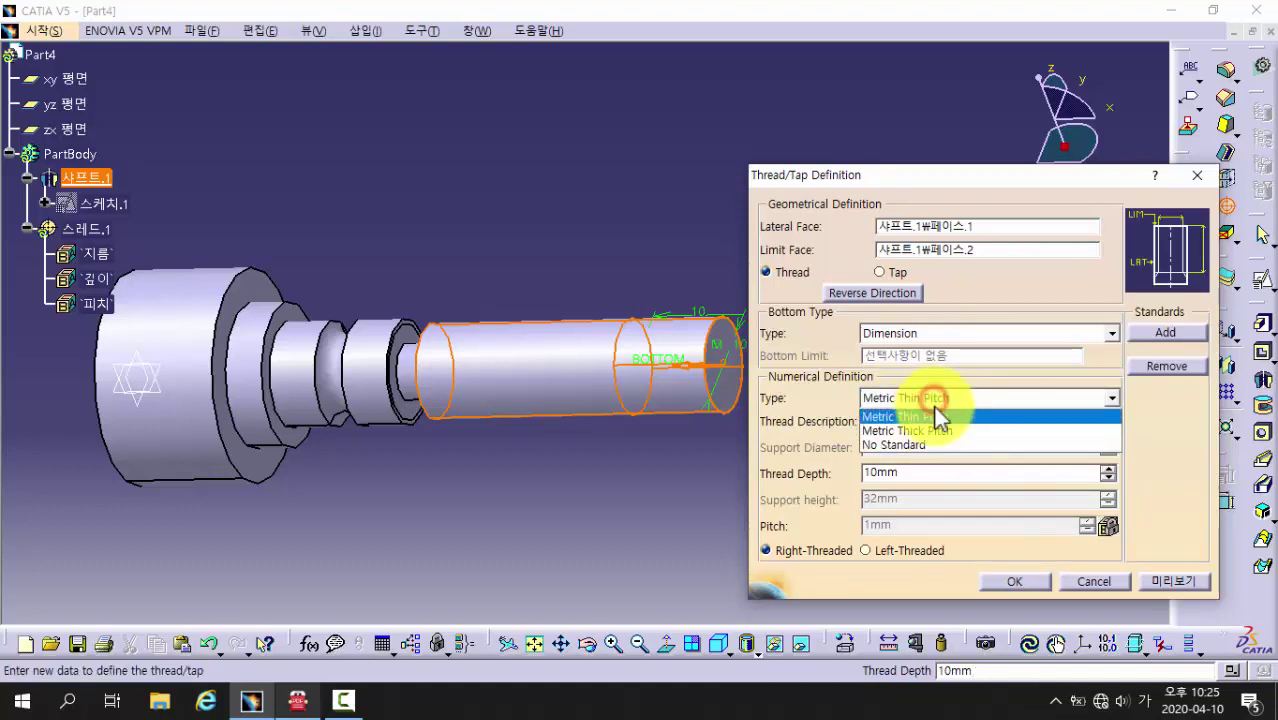
click(941, 434)
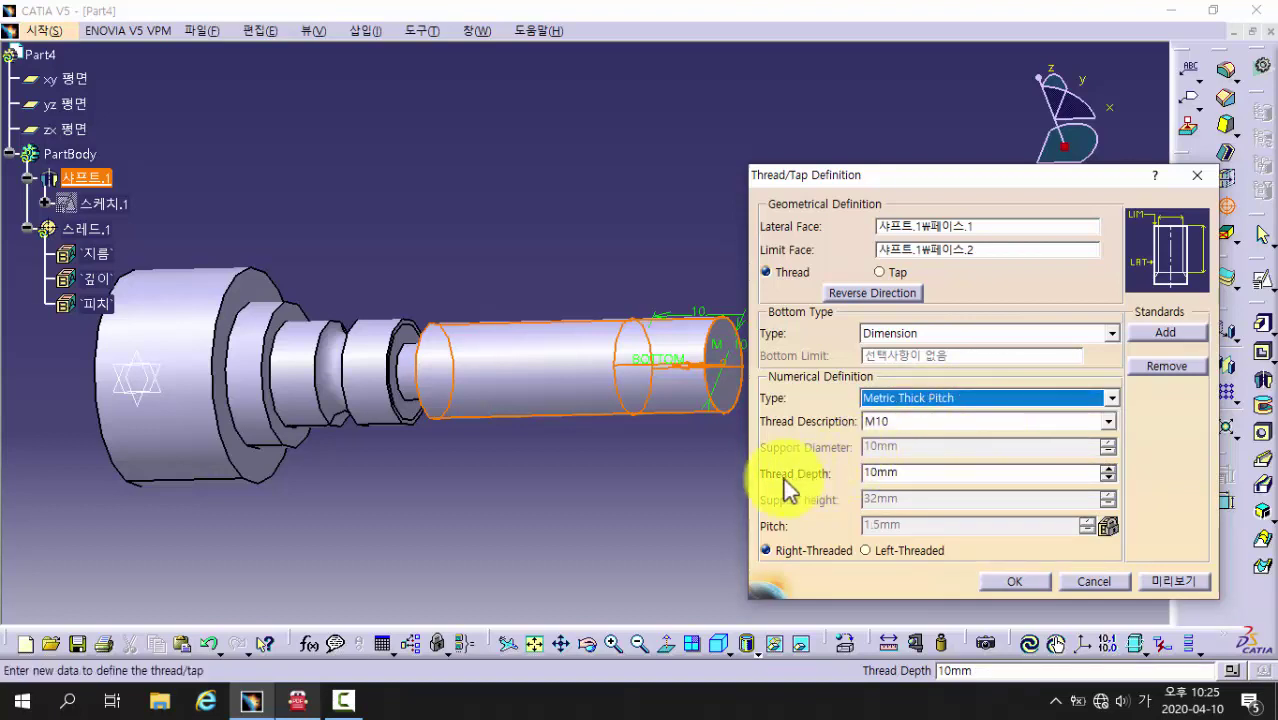
click(918, 335)
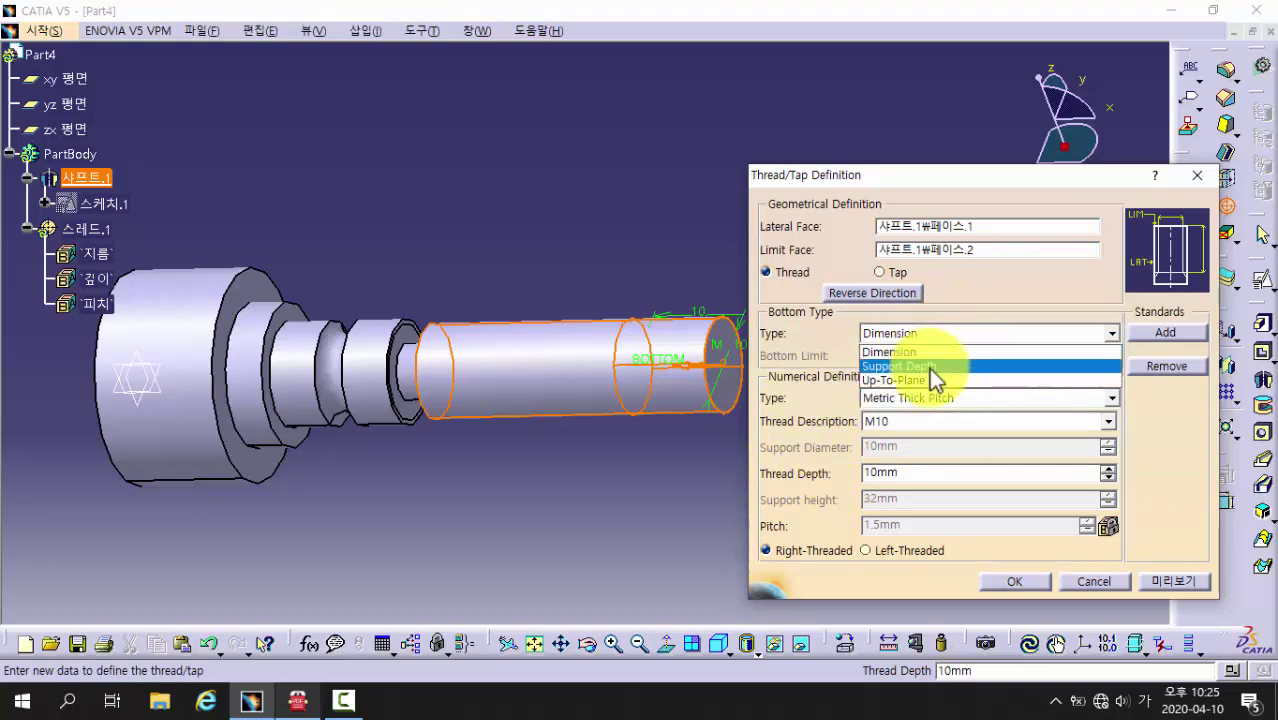
click(930, 367)
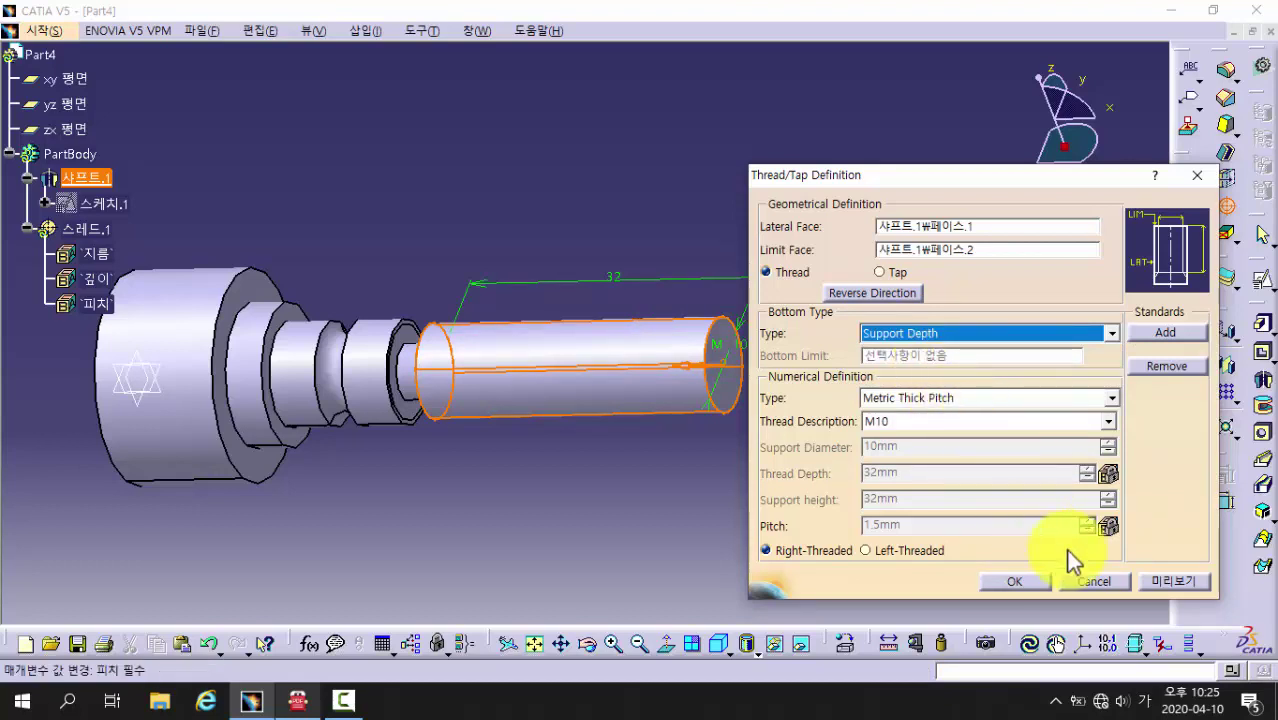
click(1166, 583)
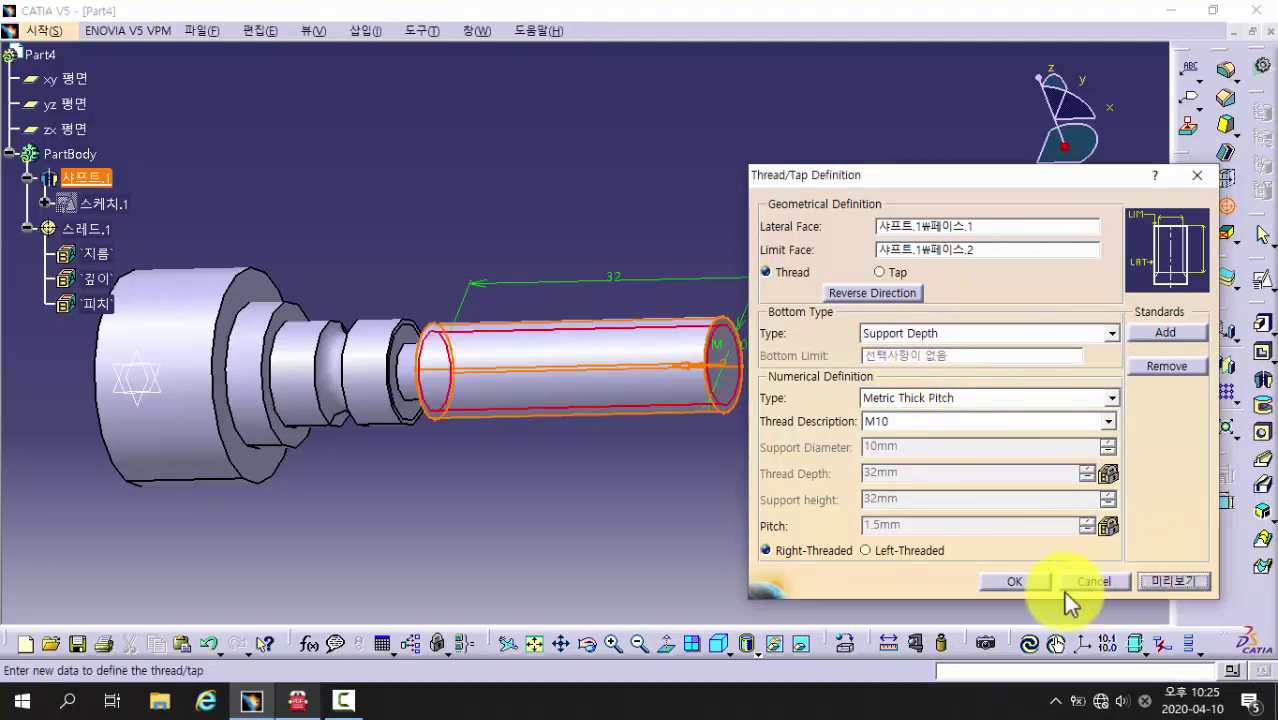
click(1014, 582)
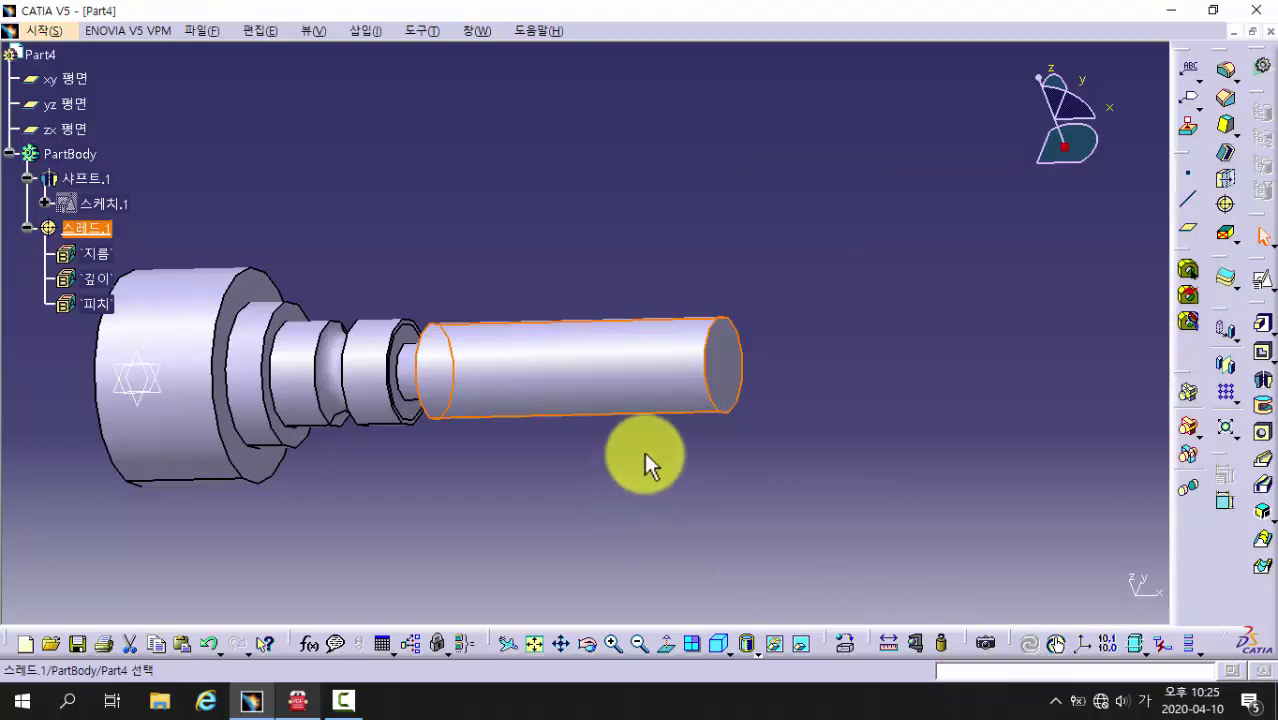
click(645, 456)
middle_drag(556, 214, 628, 222)
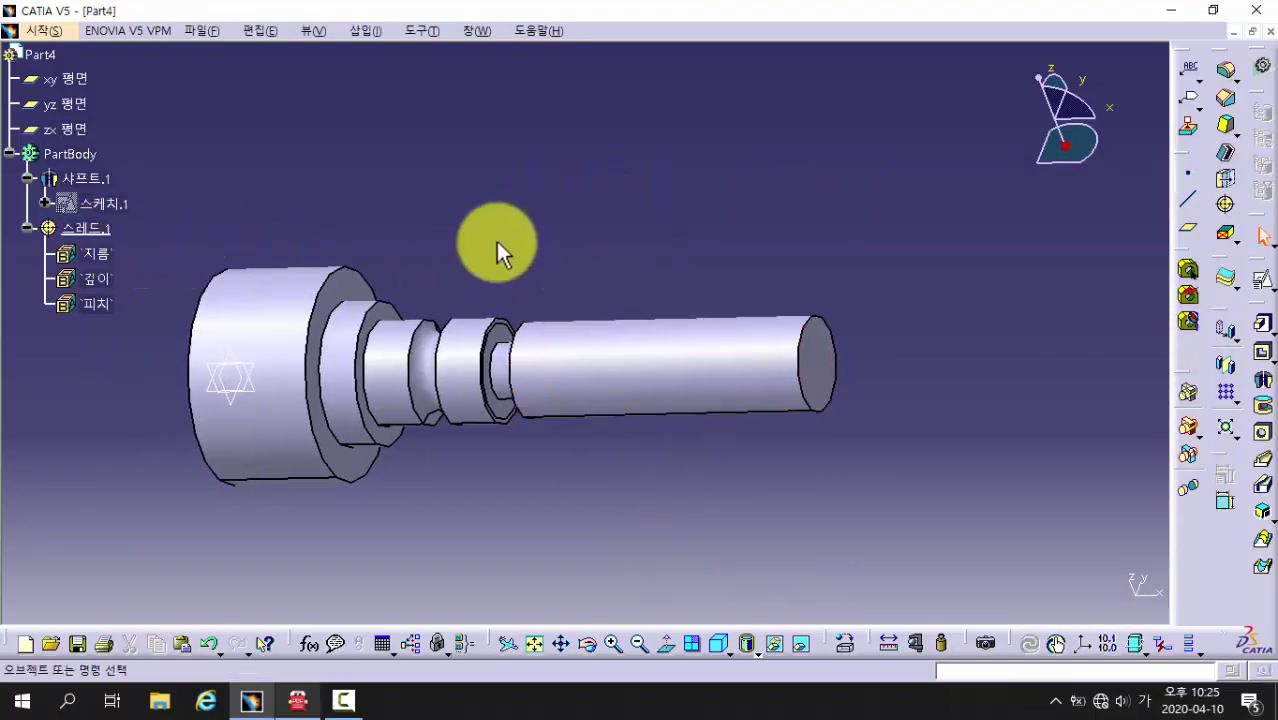
click(27, 229)
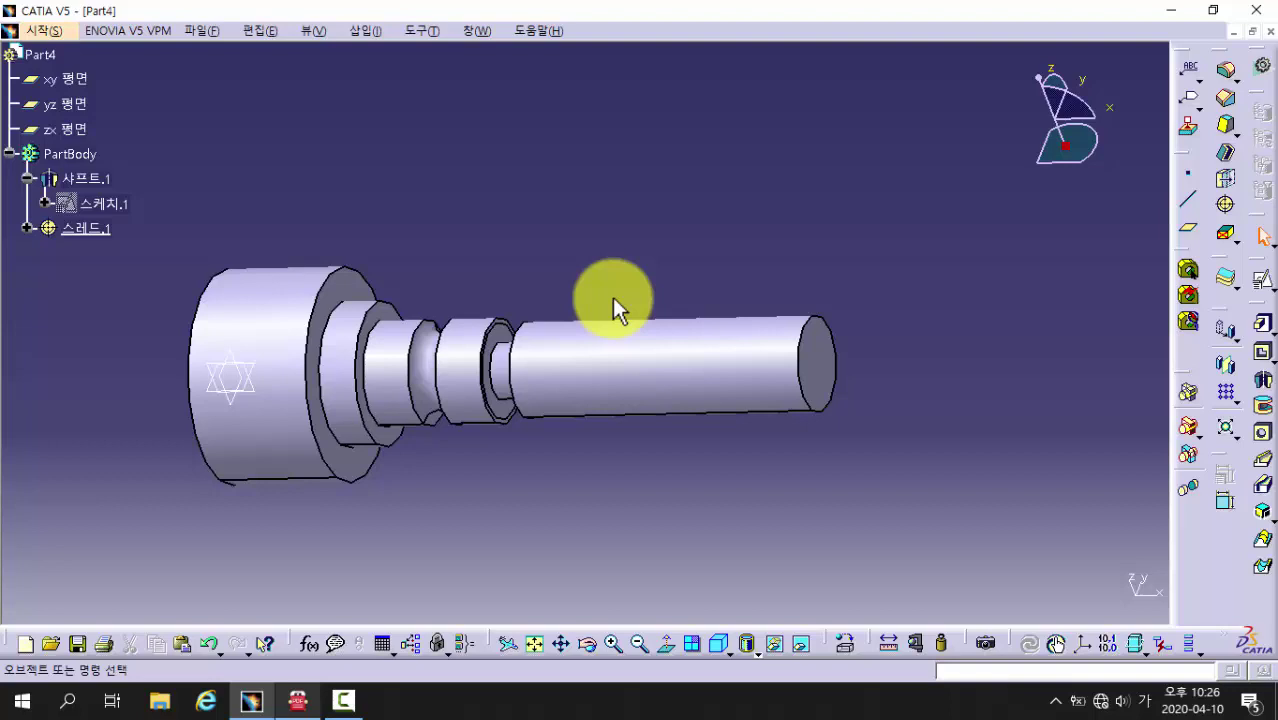
- Chamfer the threaded section's free end edge and the middle collar's edge at the rectangular groove by 1 mm at 45 degrees
middle_drag(599, 294, 602, 320)
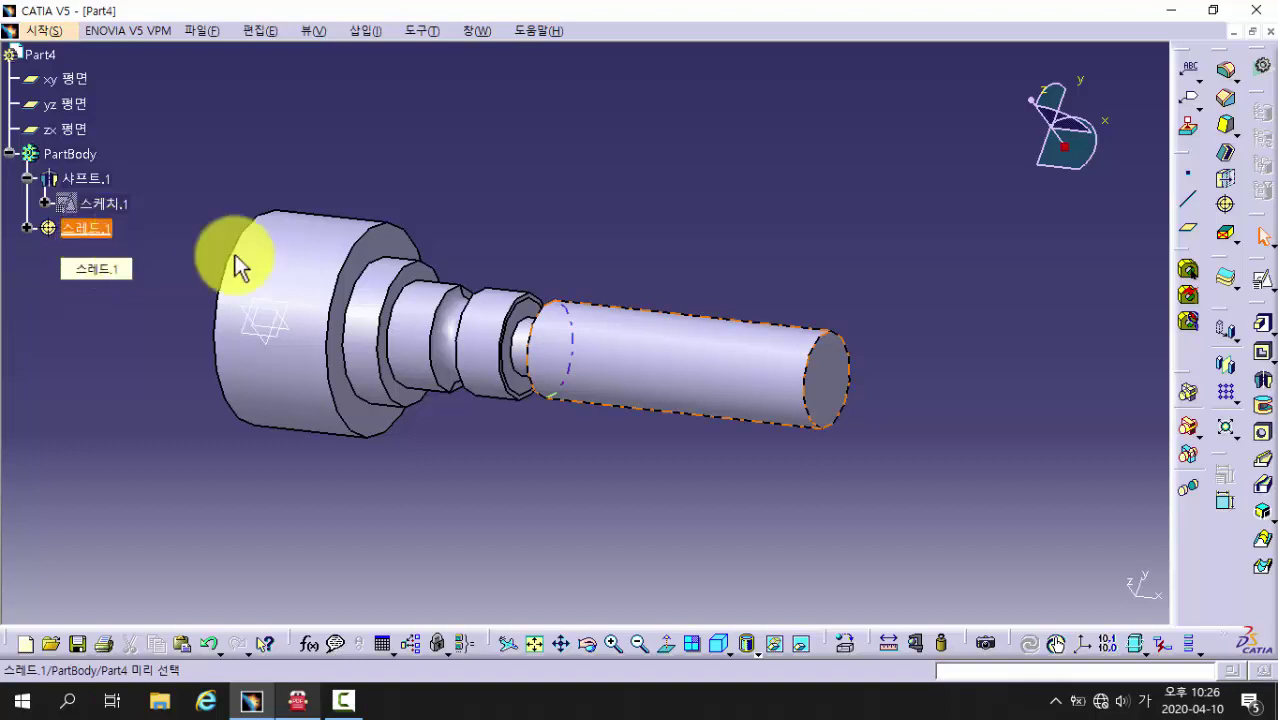
click(1224, 106)
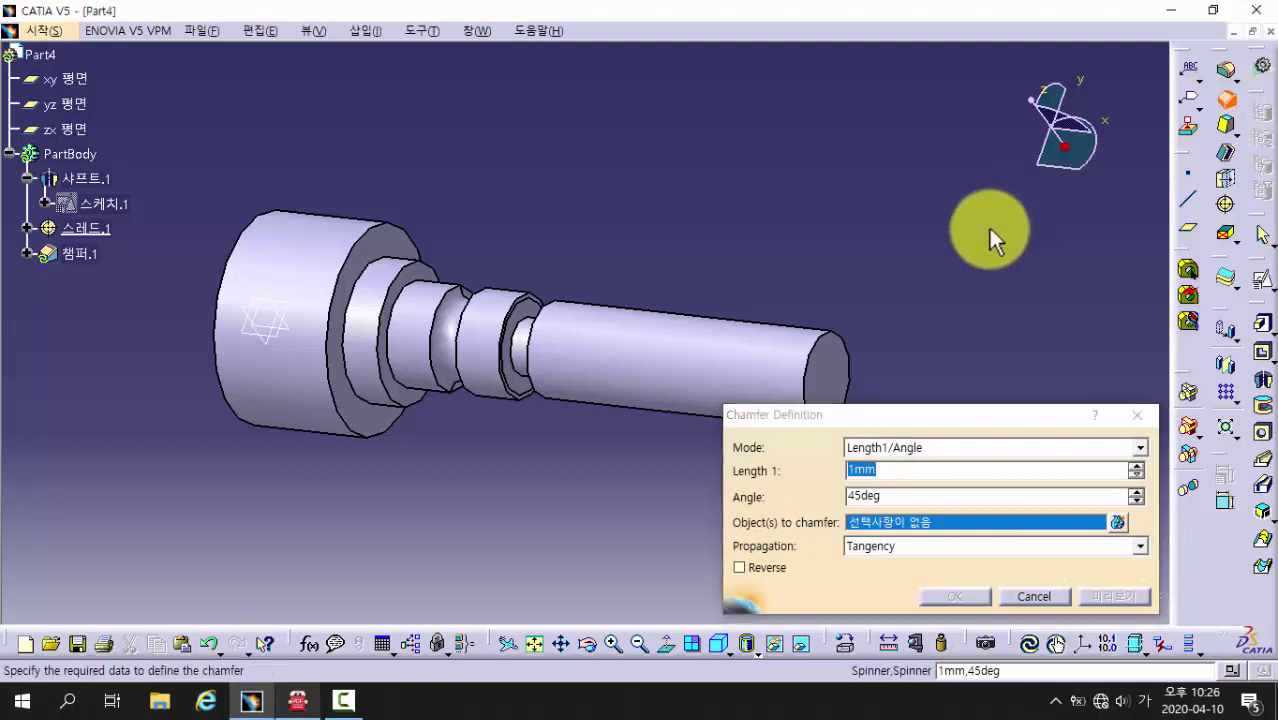
middle_drag(987, 225, 989, 181)
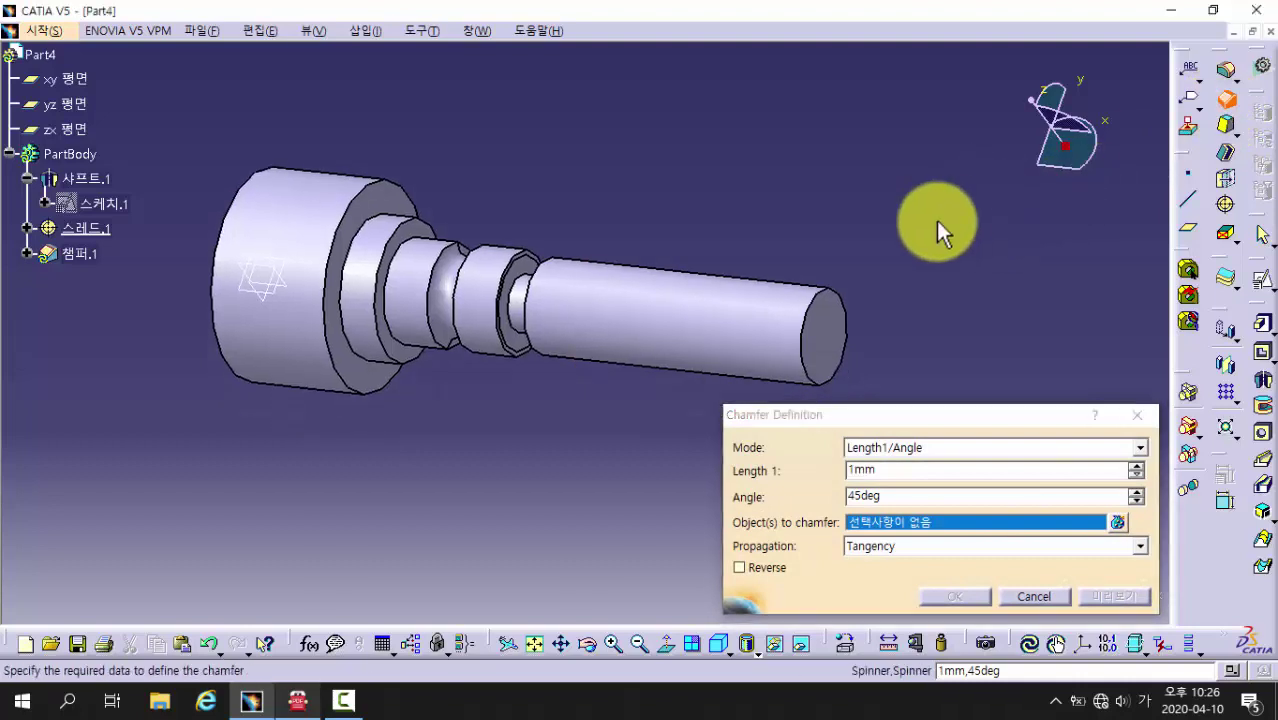
click(845, 300)
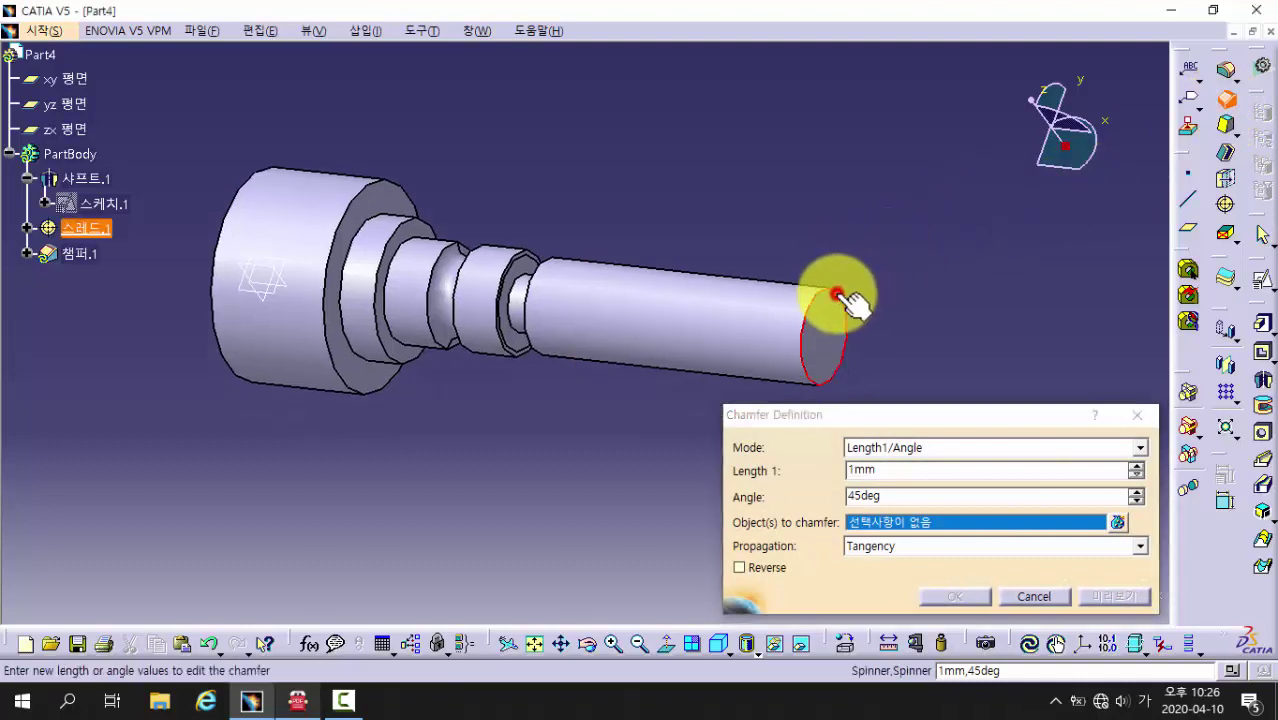
click(541, 258)
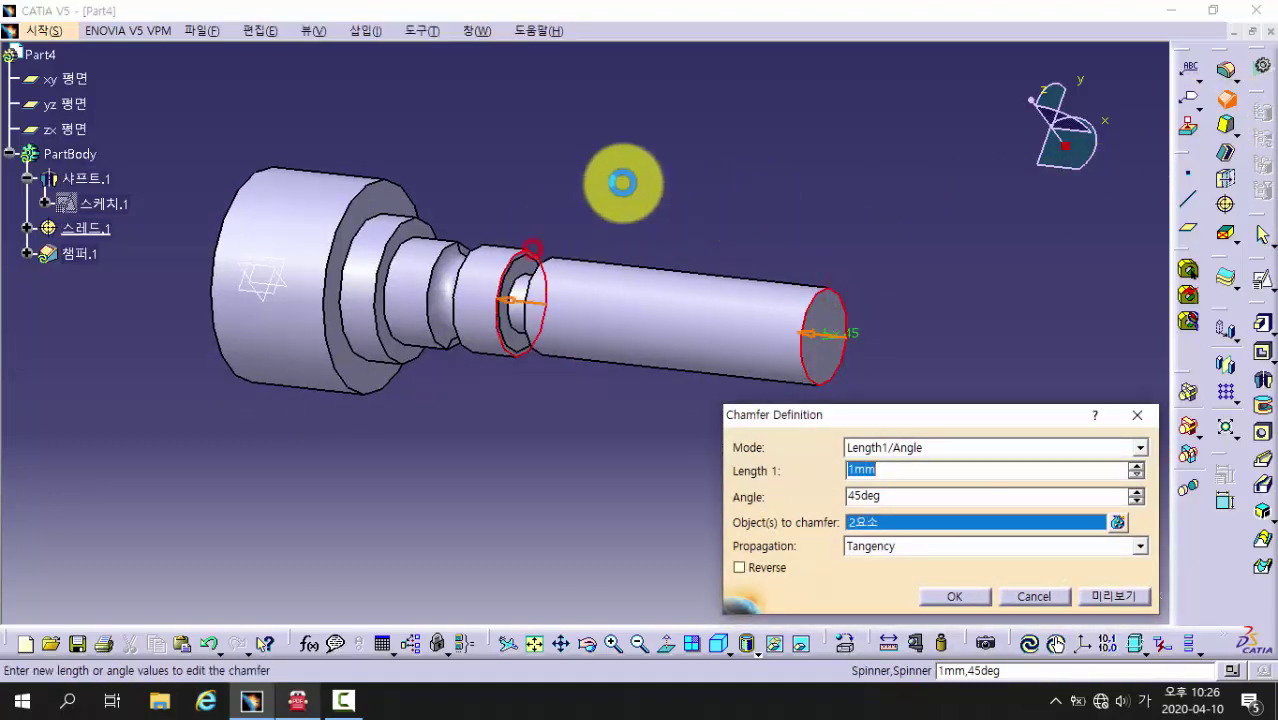
click(955, 598)
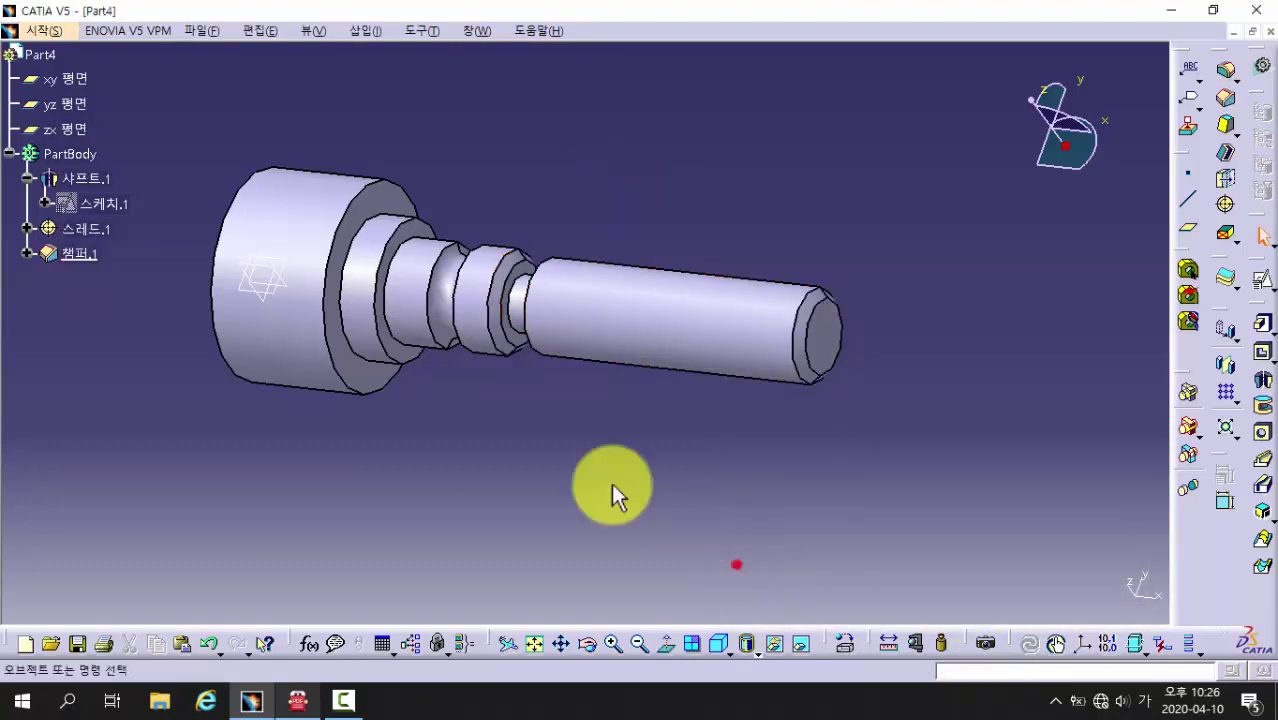
- Chamfer both outer edges of the large-diameter head by 2 mm at 45 degrees
middle_drag(608, 485, 540, 420)
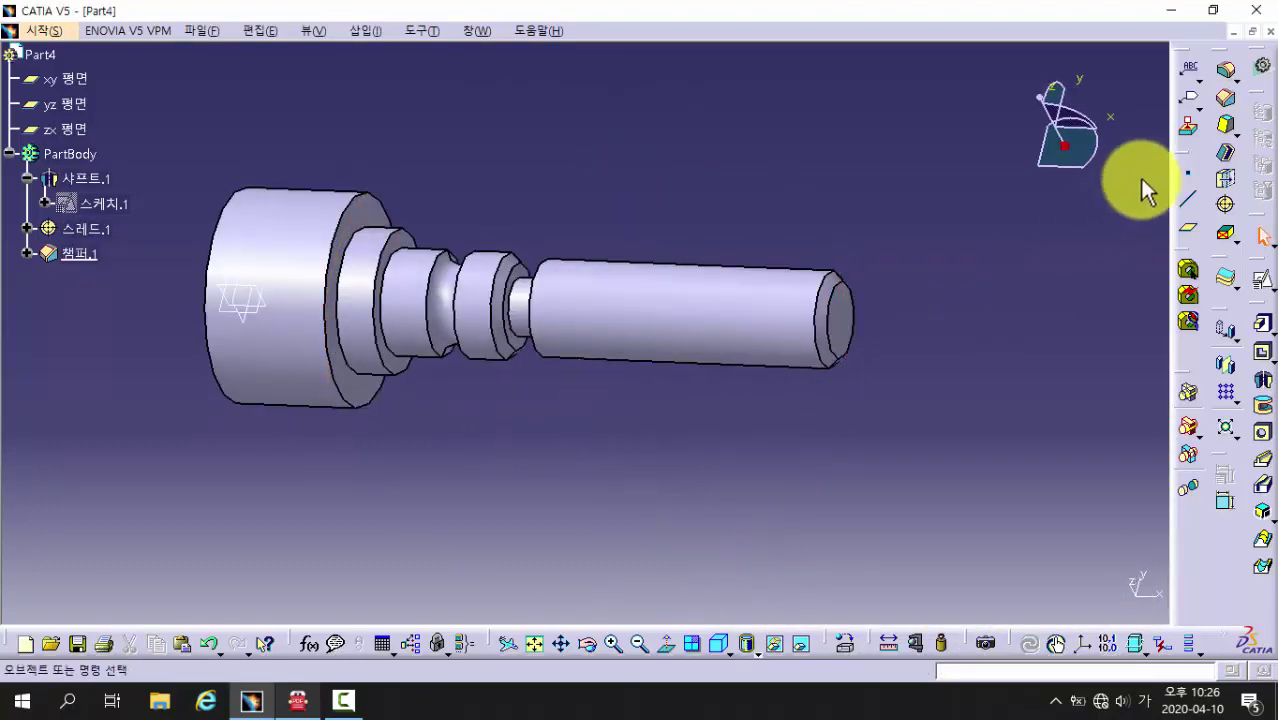
click(1225, 98)
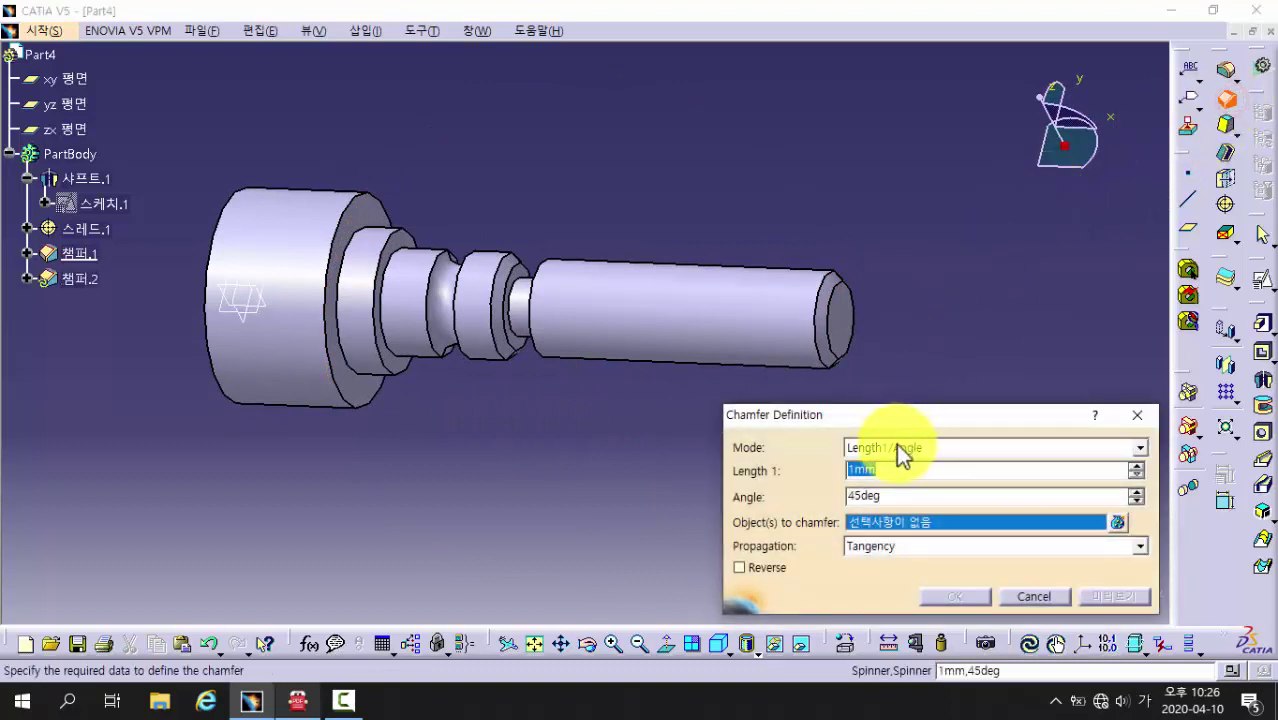
text(2)
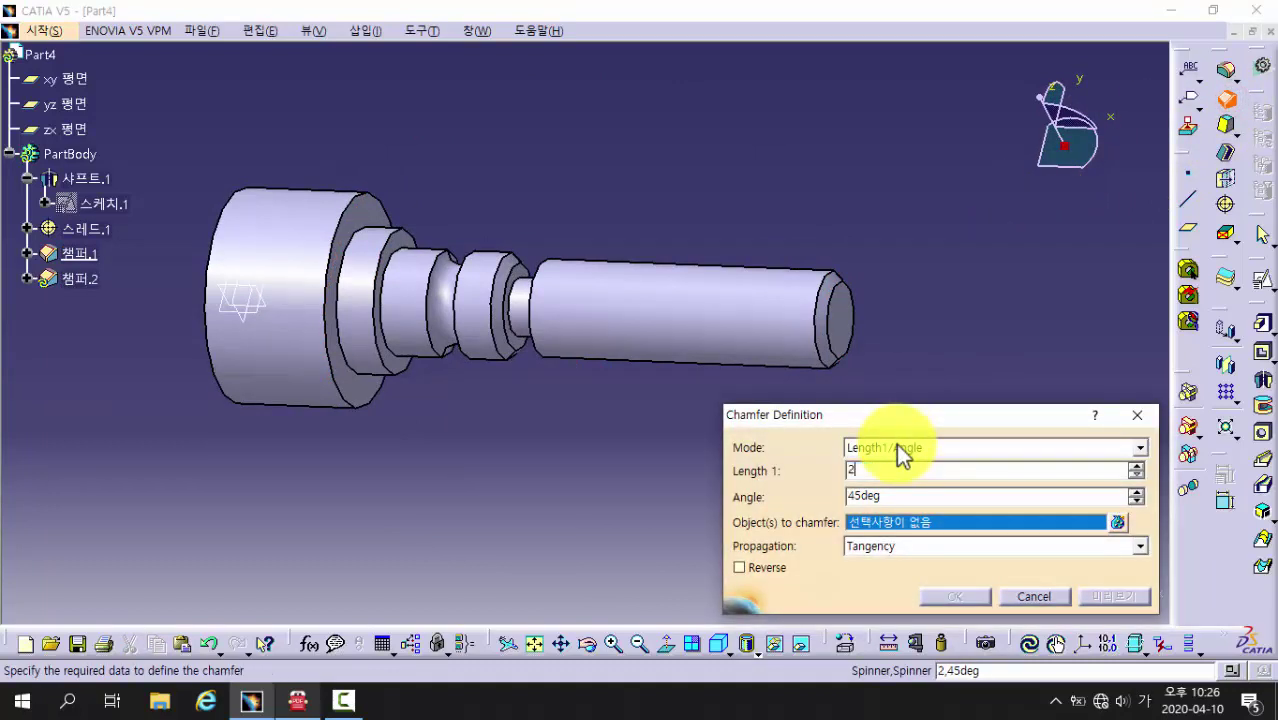
click(371, 400)
click(226, 399)
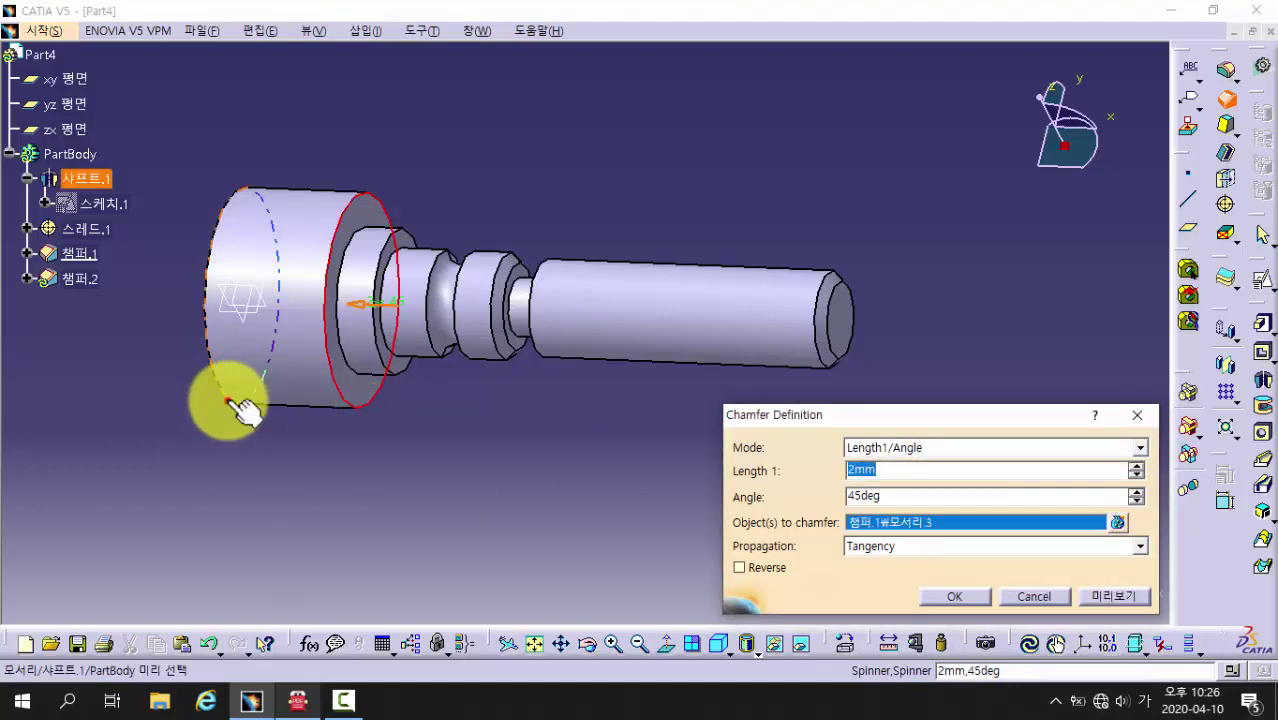
click(952, 598)
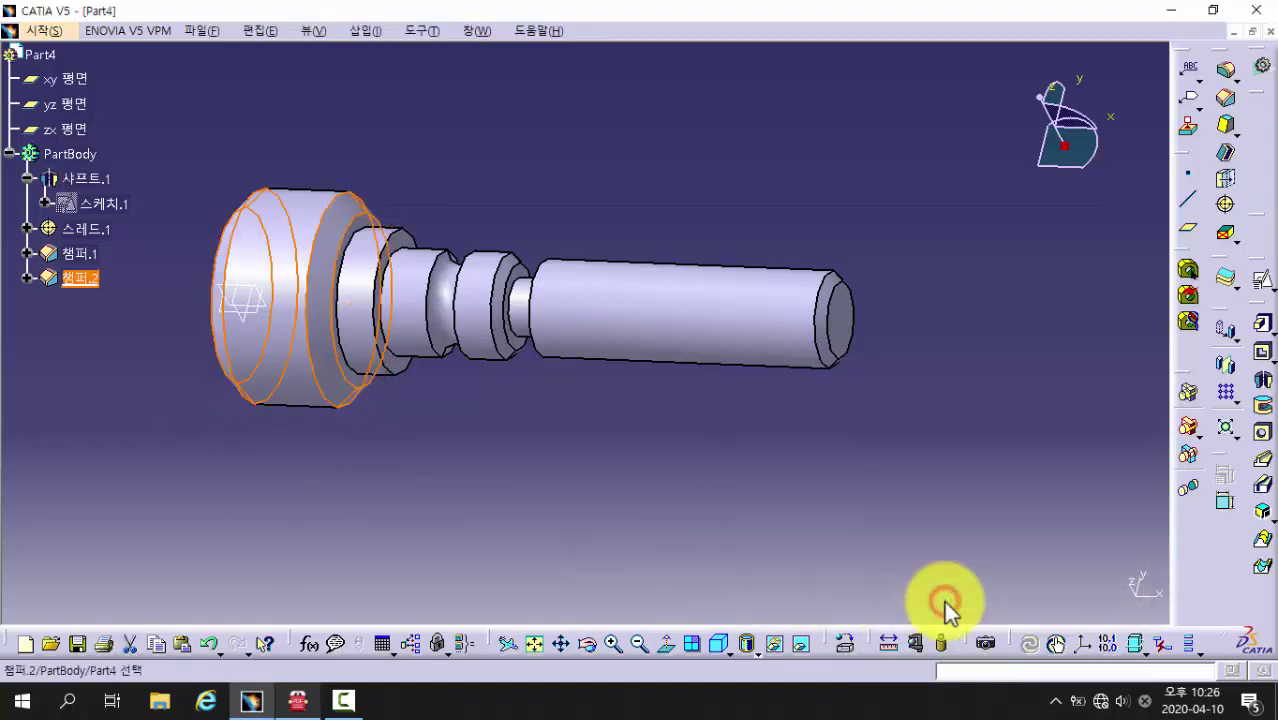
click(576, 499)
- Reduce the chamfer length on the large-diameter head's two outer edges to 1 mm
middle_drag(463, 428, 464, 372)
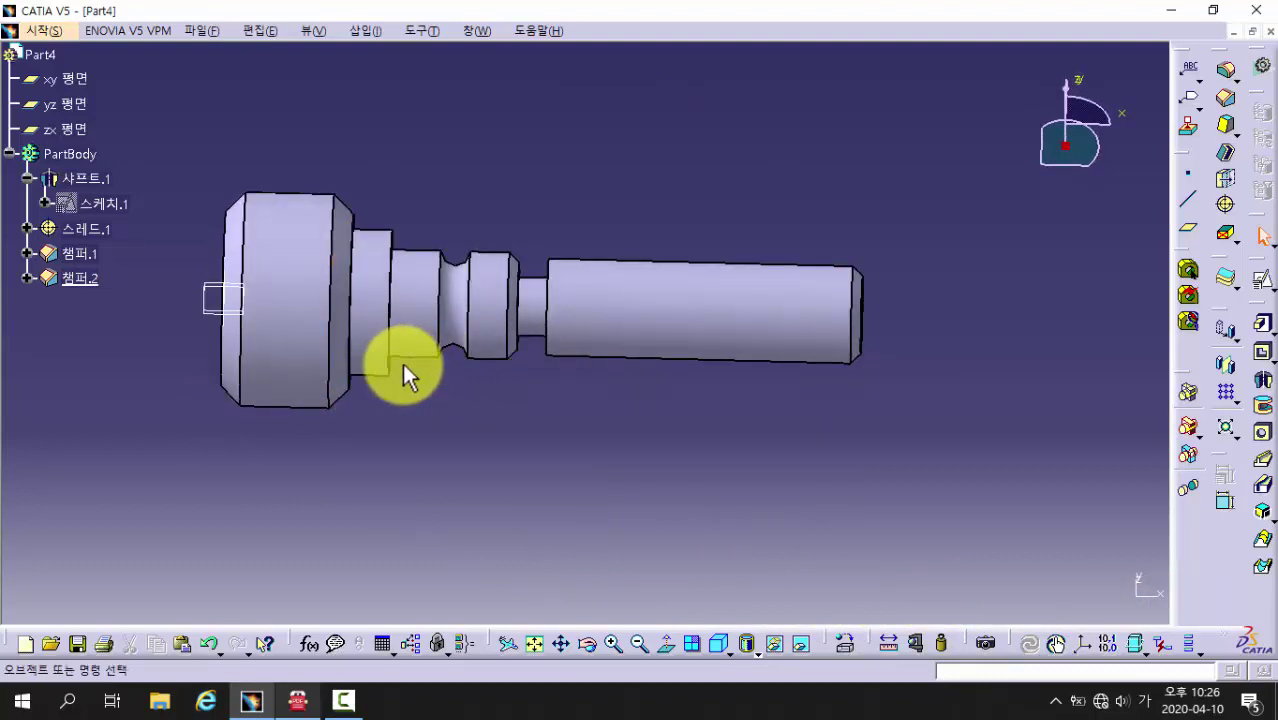
double_click(86, 279)
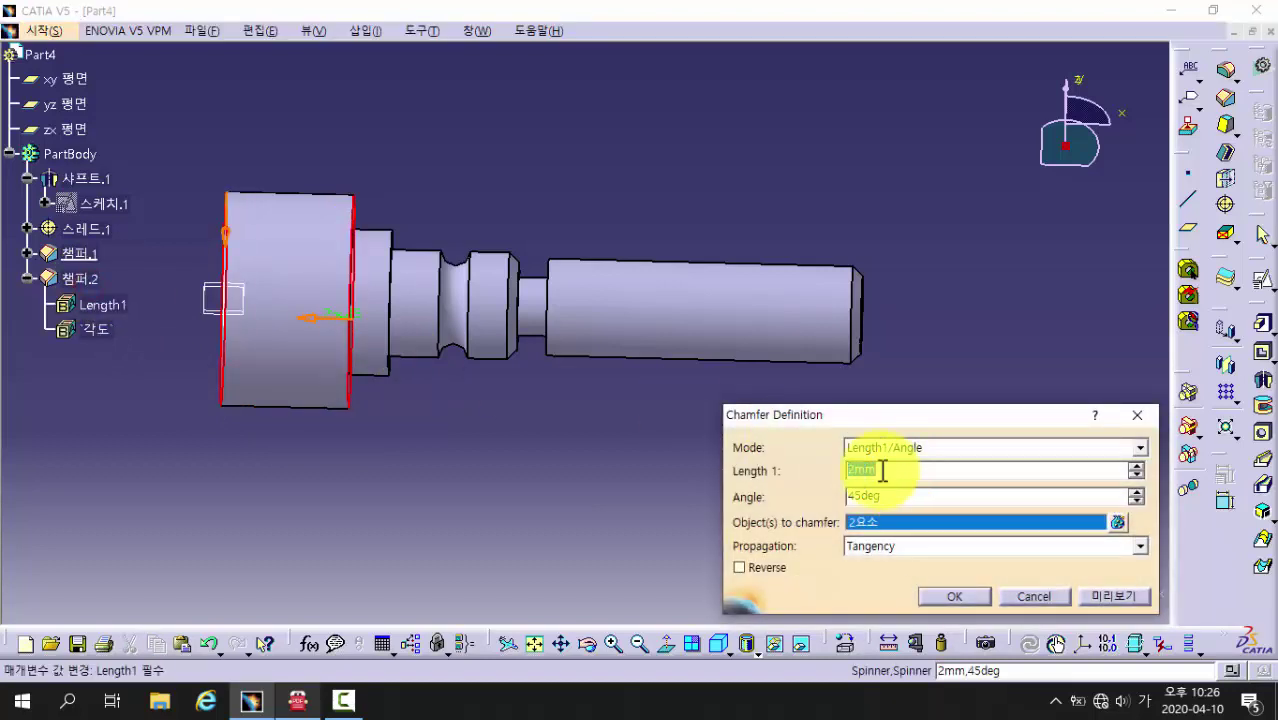
text(1)
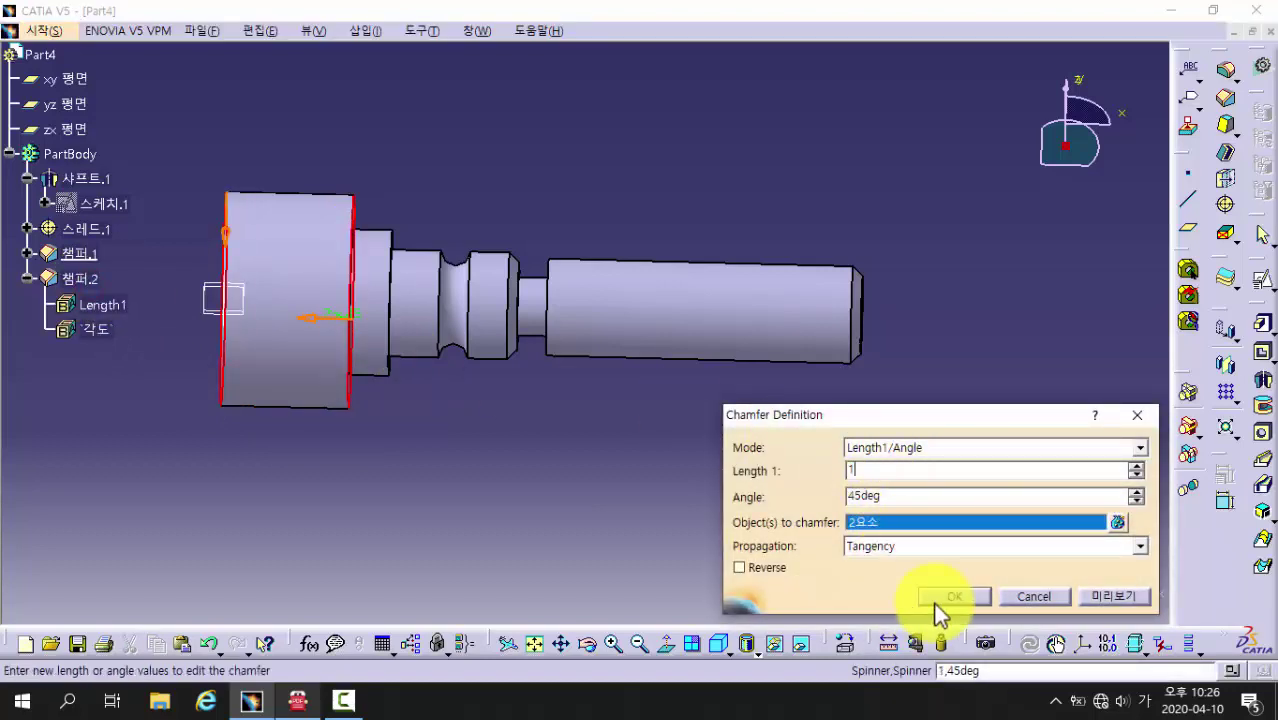
click(937, 600)
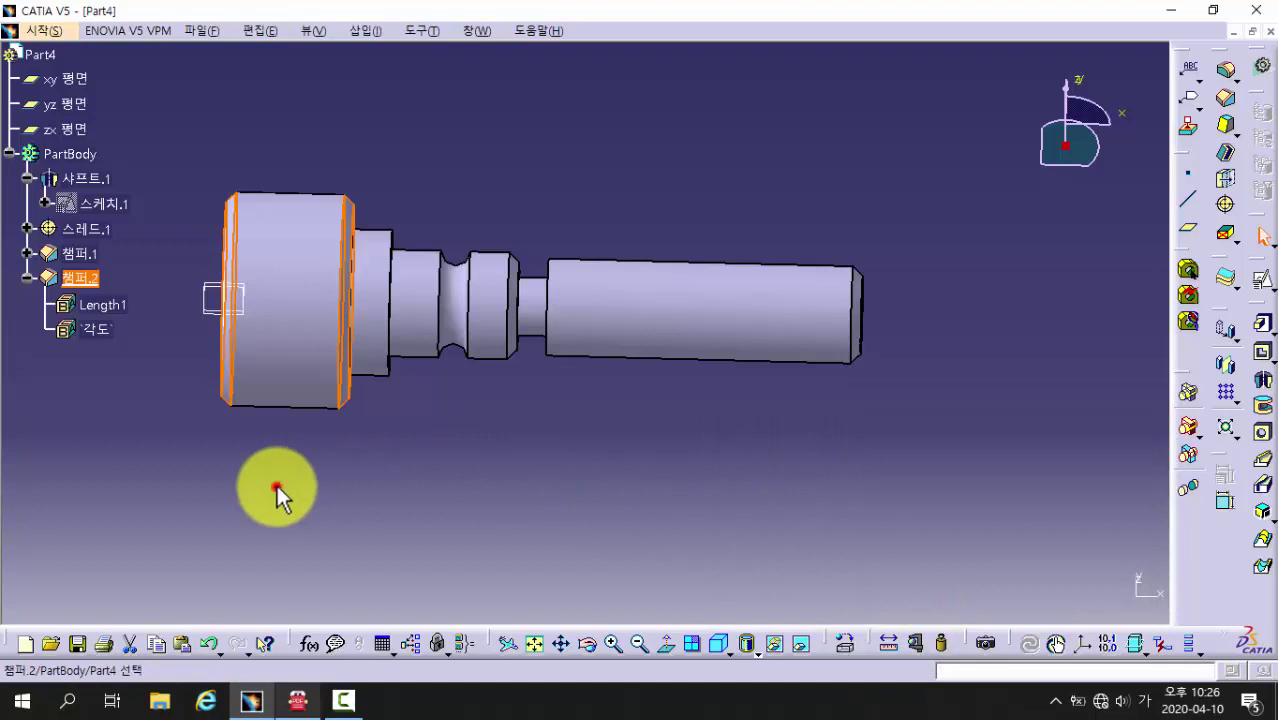
click(278, 490)
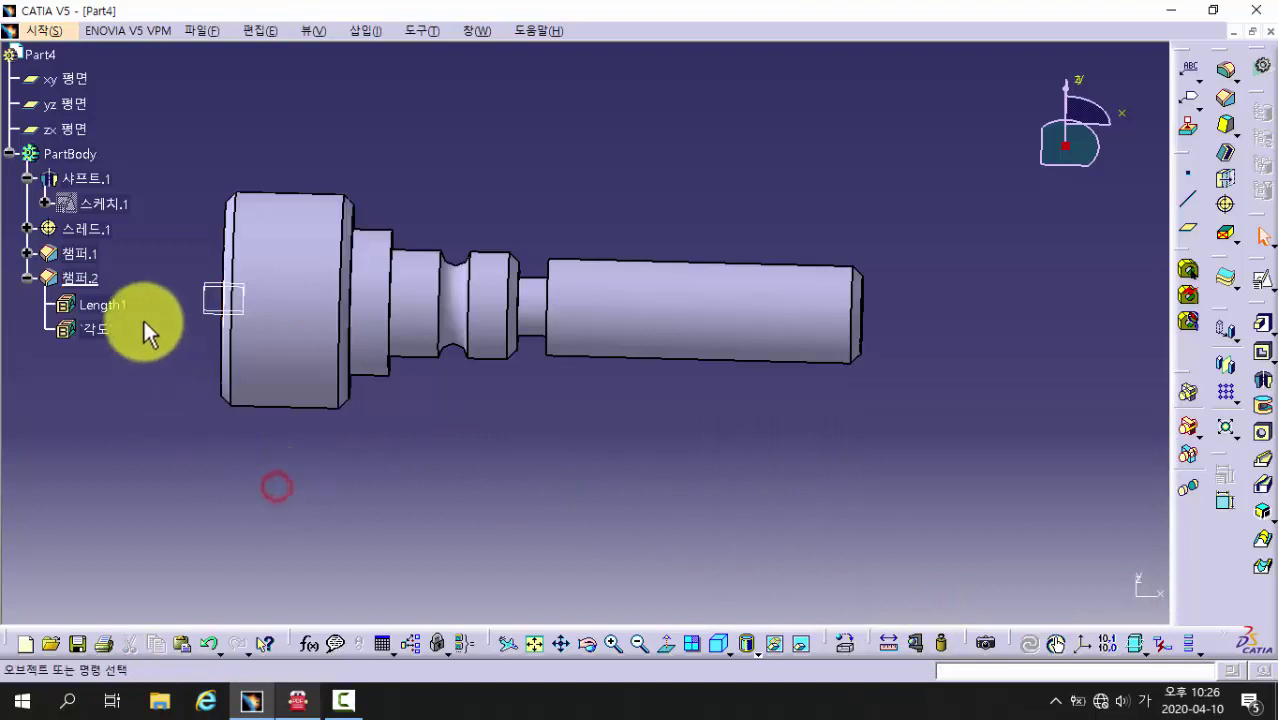
- Set the chamfer length on the threaded section's free end and the middle collar's edge to 0.5 mm
double_click(85, 252)
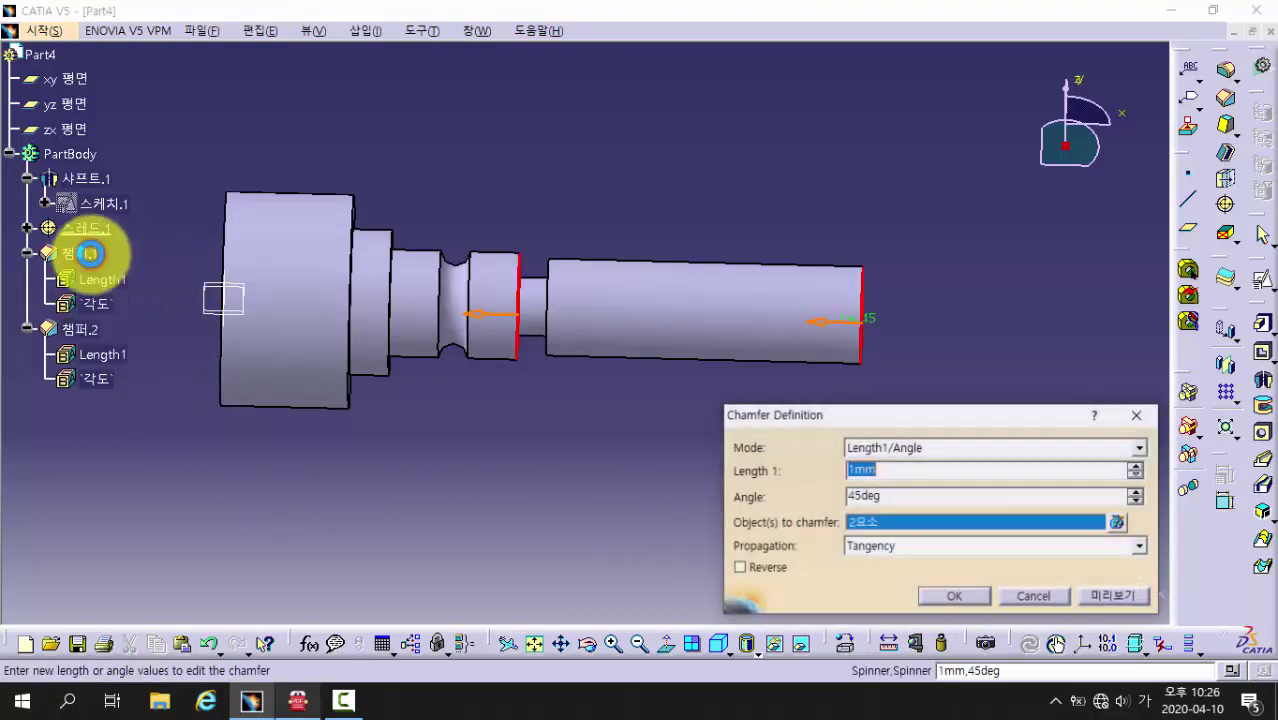
text(0.5)
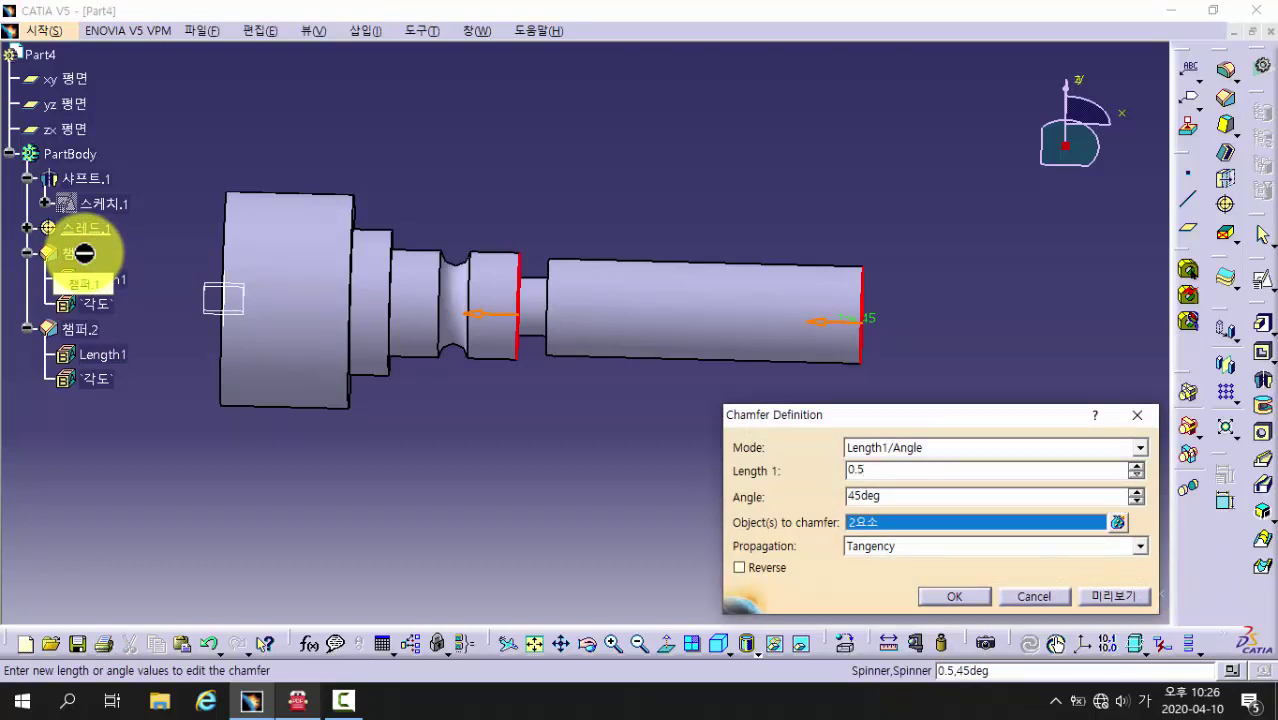
click(952, 598)
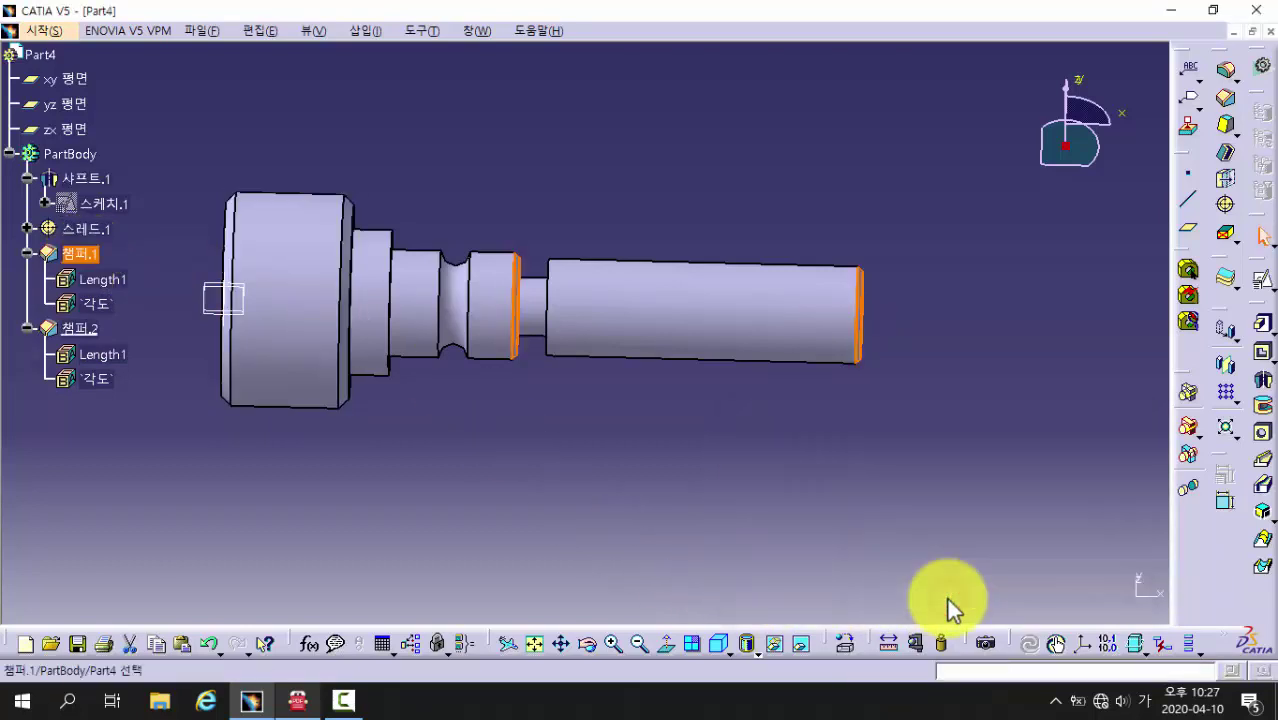
click(593, 419)
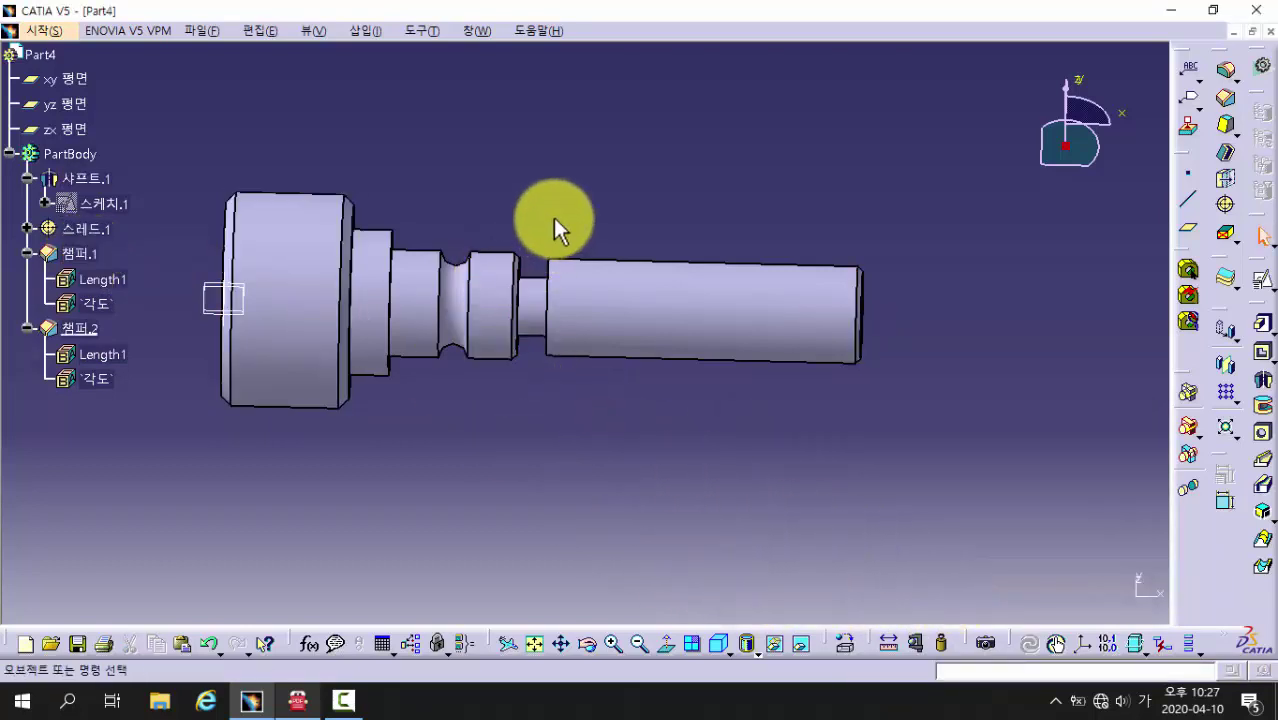
middle_drag(556, 228, 563, 456)
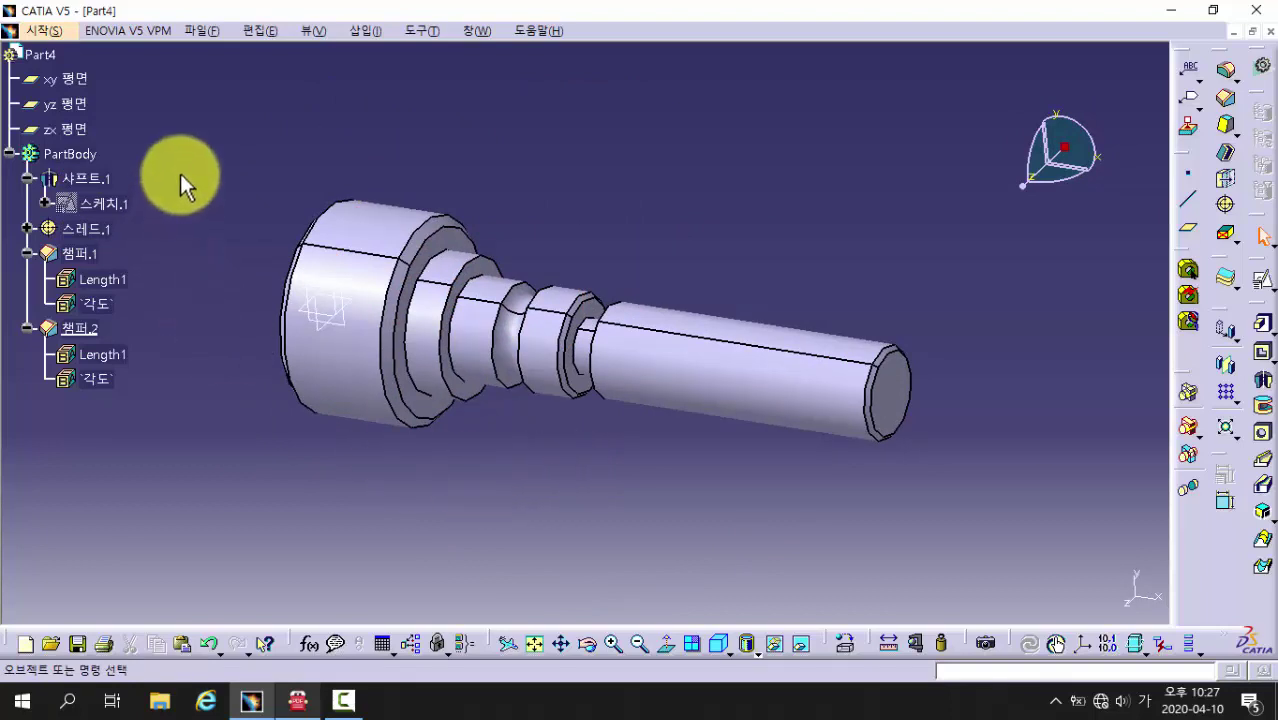
- Save the shaft part on the desktop under the file name 04 as a CATPart
click(198, 31)
click(234, 173)
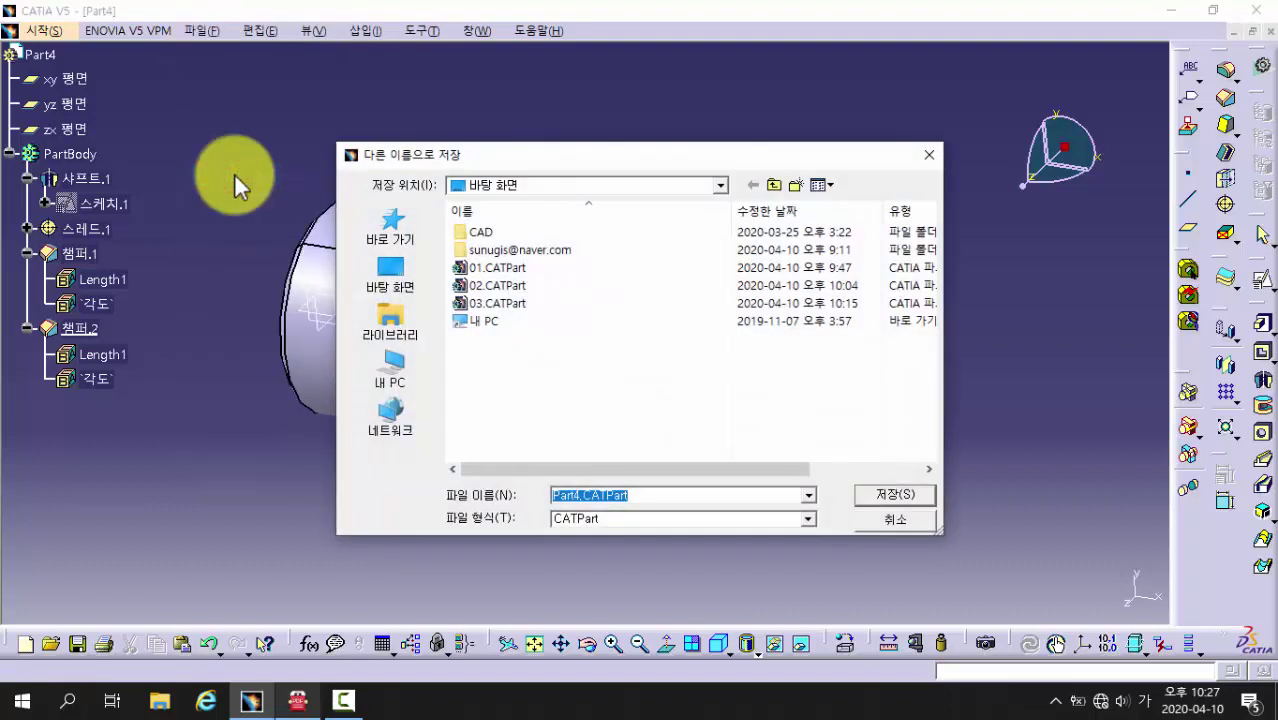
text(04)
click(899, 497)
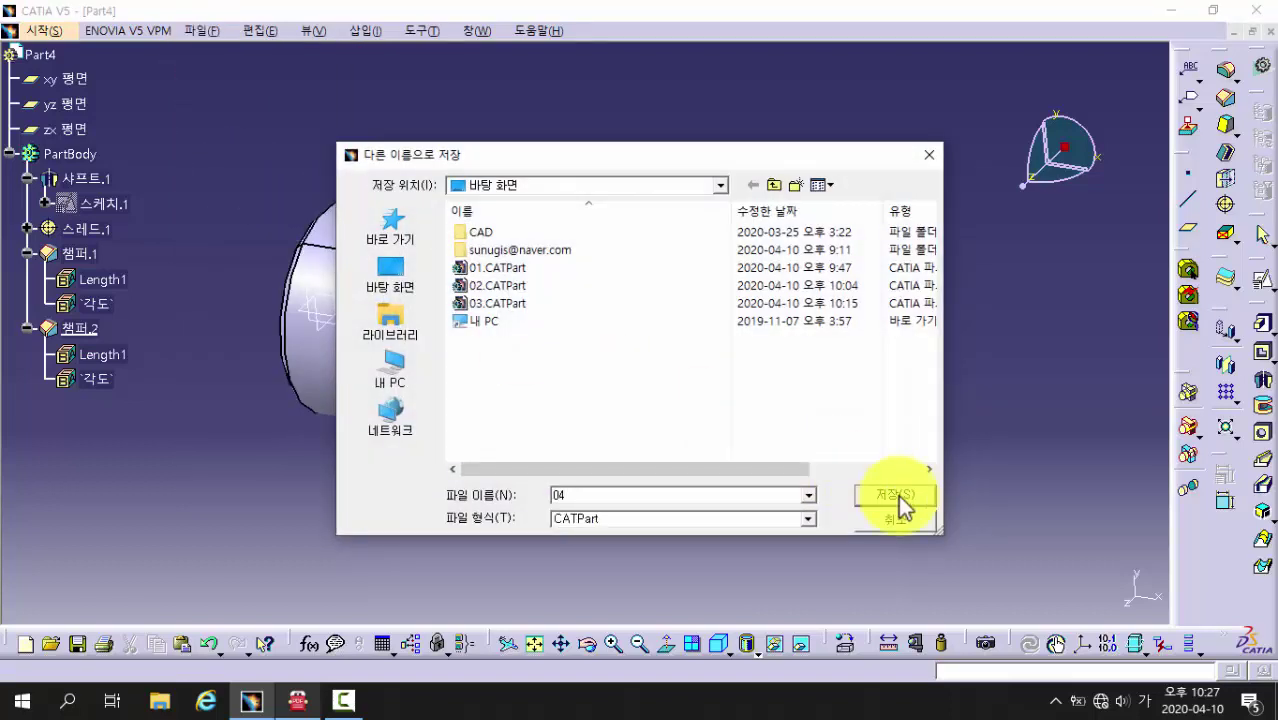
click(899, 496)
click(635, 479)
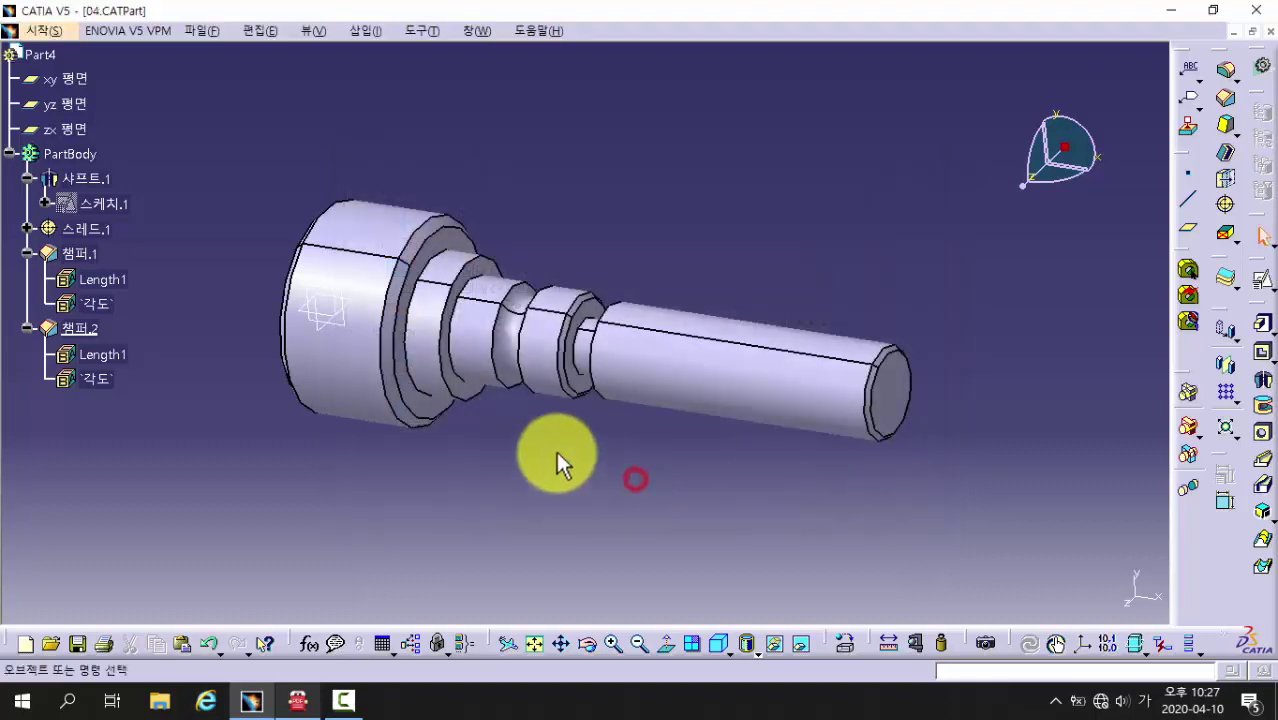
mouse_move(557, 452)
middle_down()
mouse_move(665, 434)
mouse_move(571, 457)
mouse_move(566, 430)
middle_up()
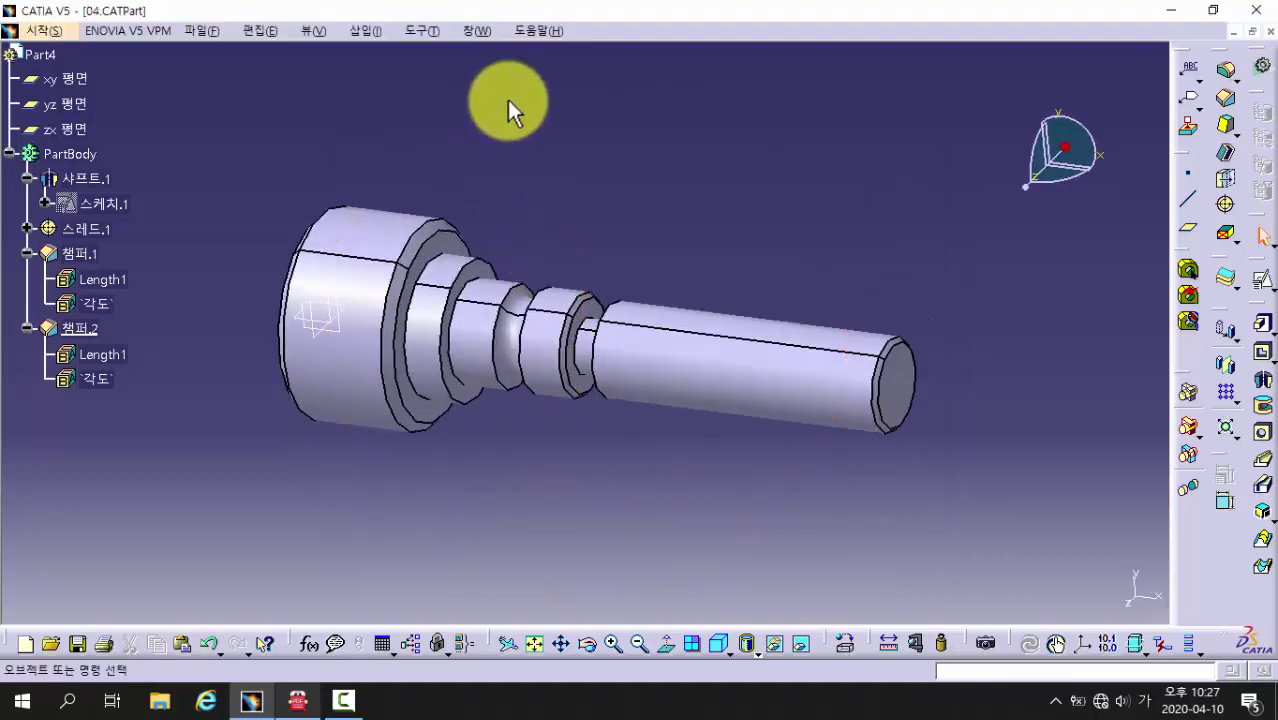
- Review the open parts 01, 02 and 03 in turn, and return to 04.CATPart to inspect the shaft from several sides
click(488, 32)
click(505, 150)
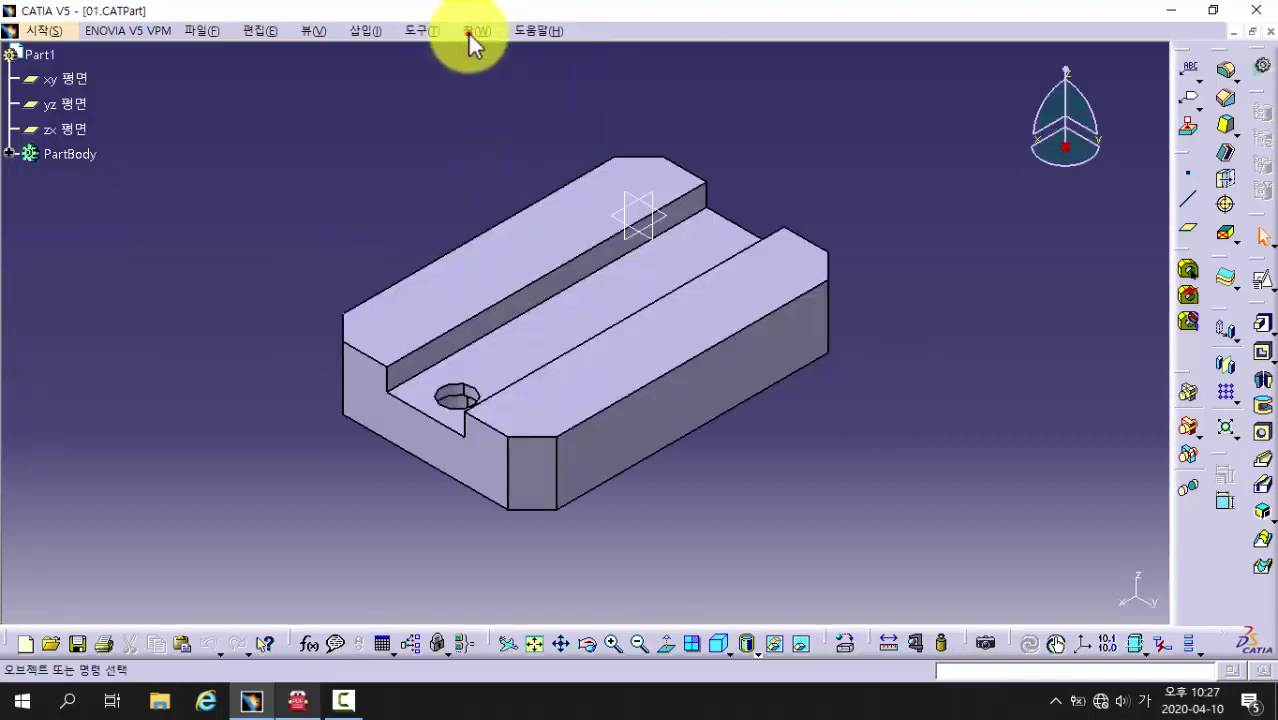
click(471, 32)
click(509, 171)
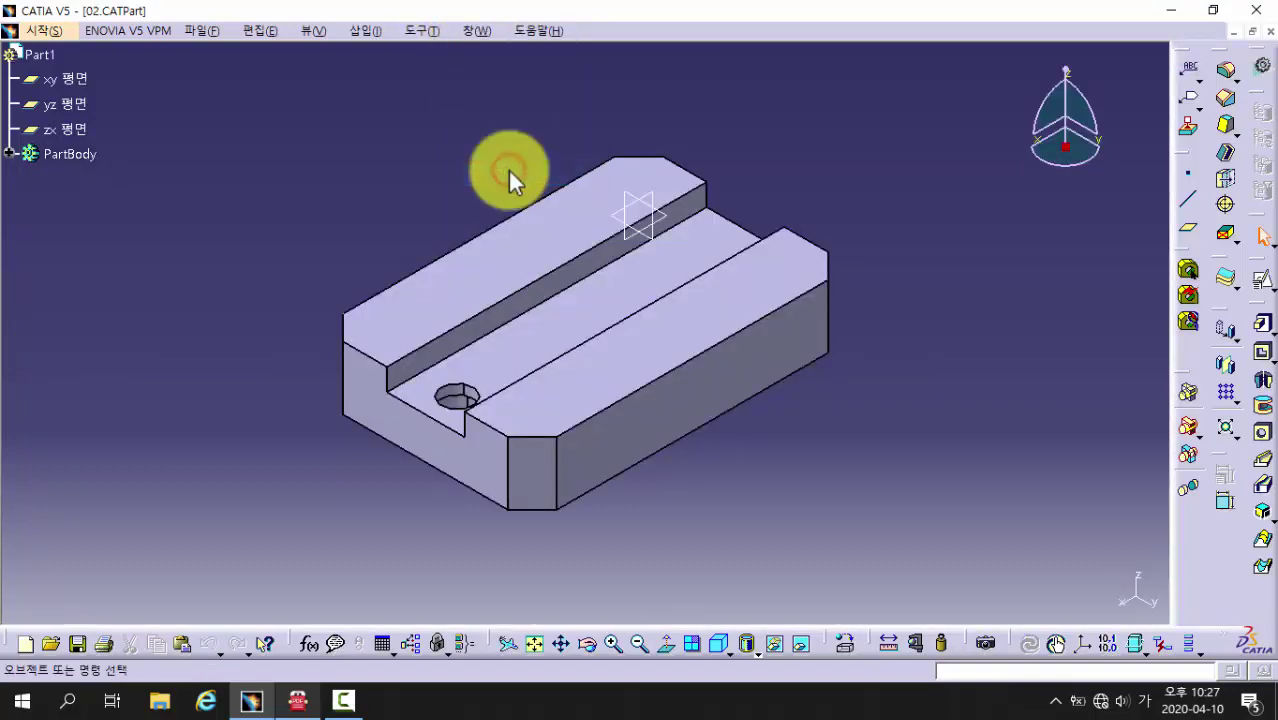
click(478, 31)
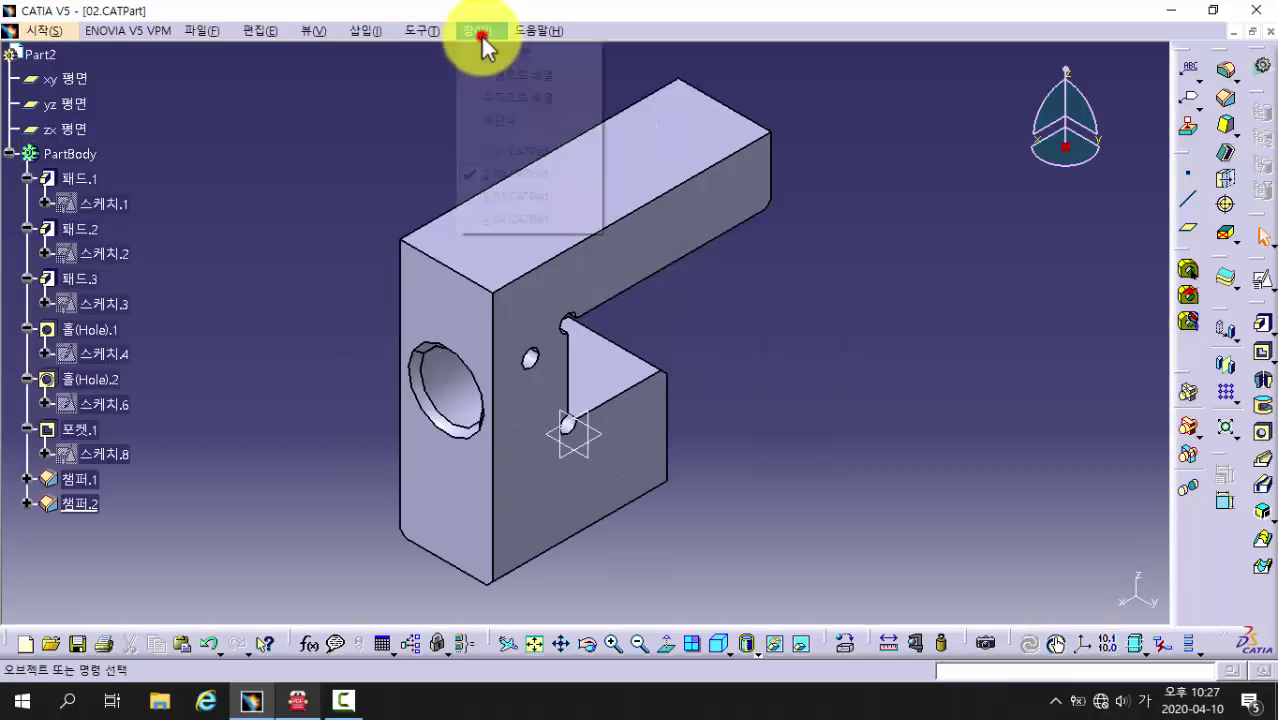
click(514, 195)
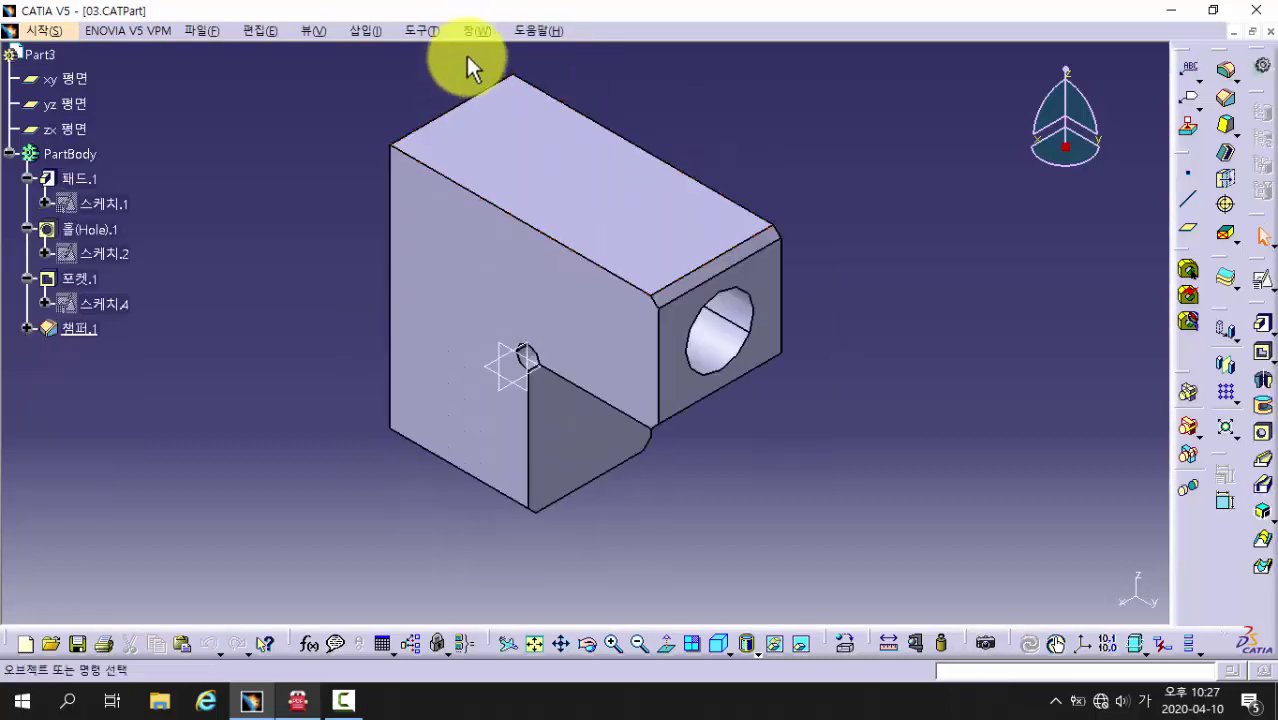
click(474, 31)
click(510, 222)
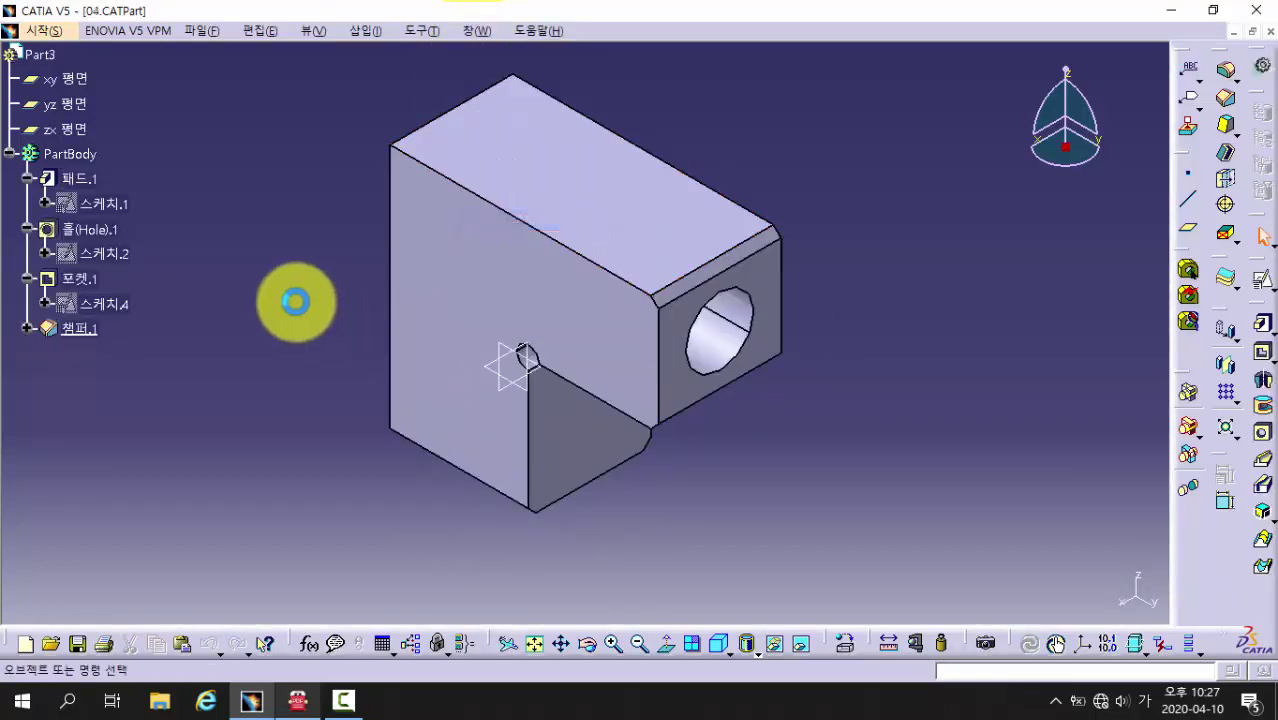
middle_drag(693, 508, 534, 395)
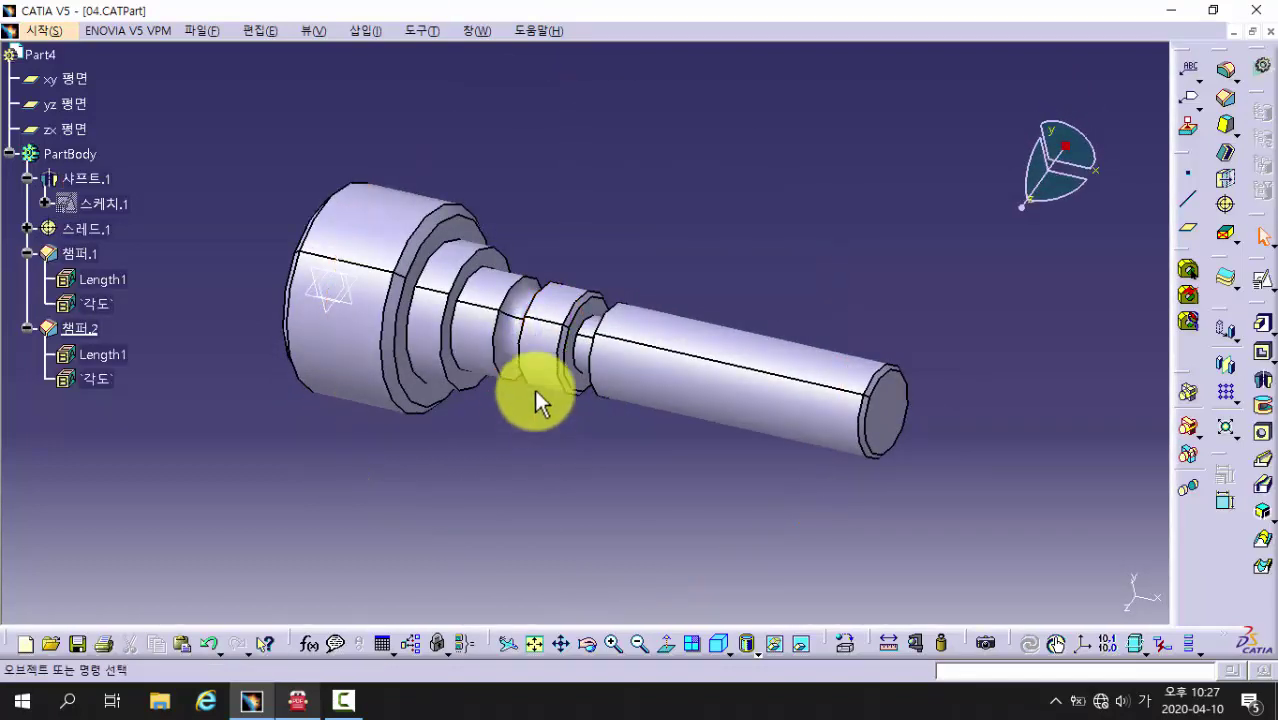
middle_drag(562, 488, 739, 479)
middle_drag(512, 264, 559, 267)
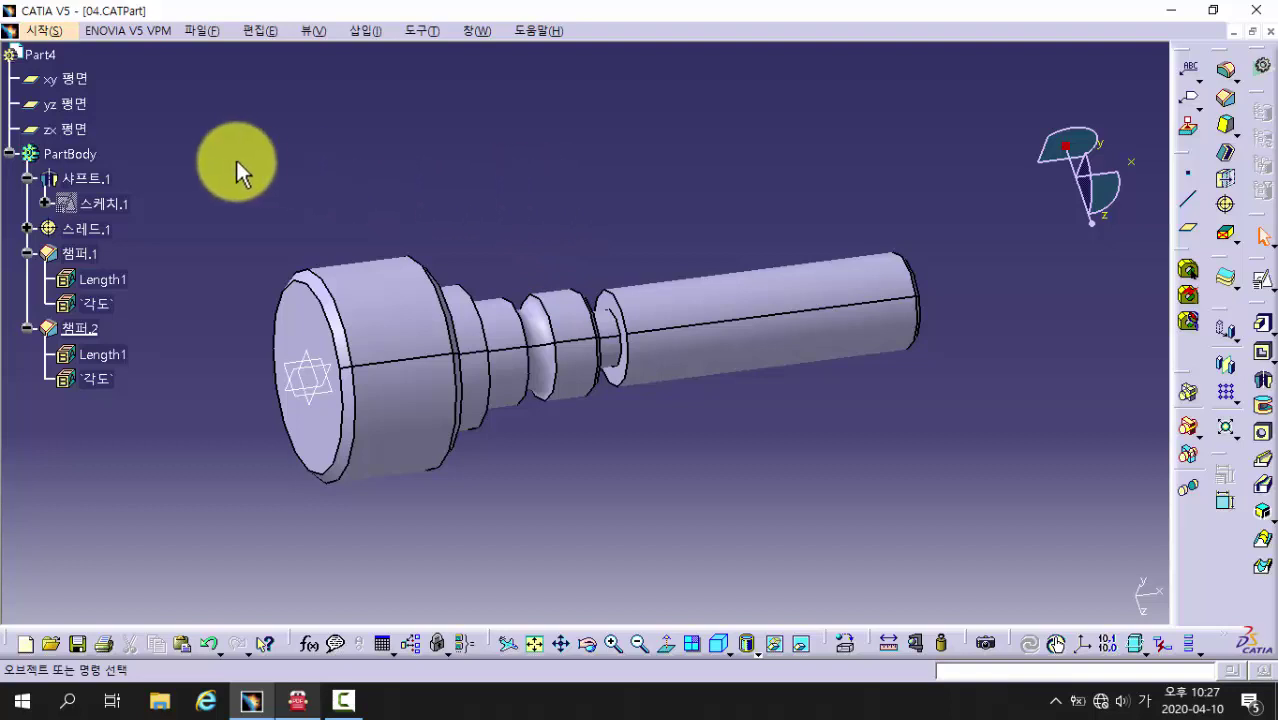
- Switch to the PDF viewer, examine how the four parts fit together in the slider's assembly drawing, and return to CATIA
click(298, 699)
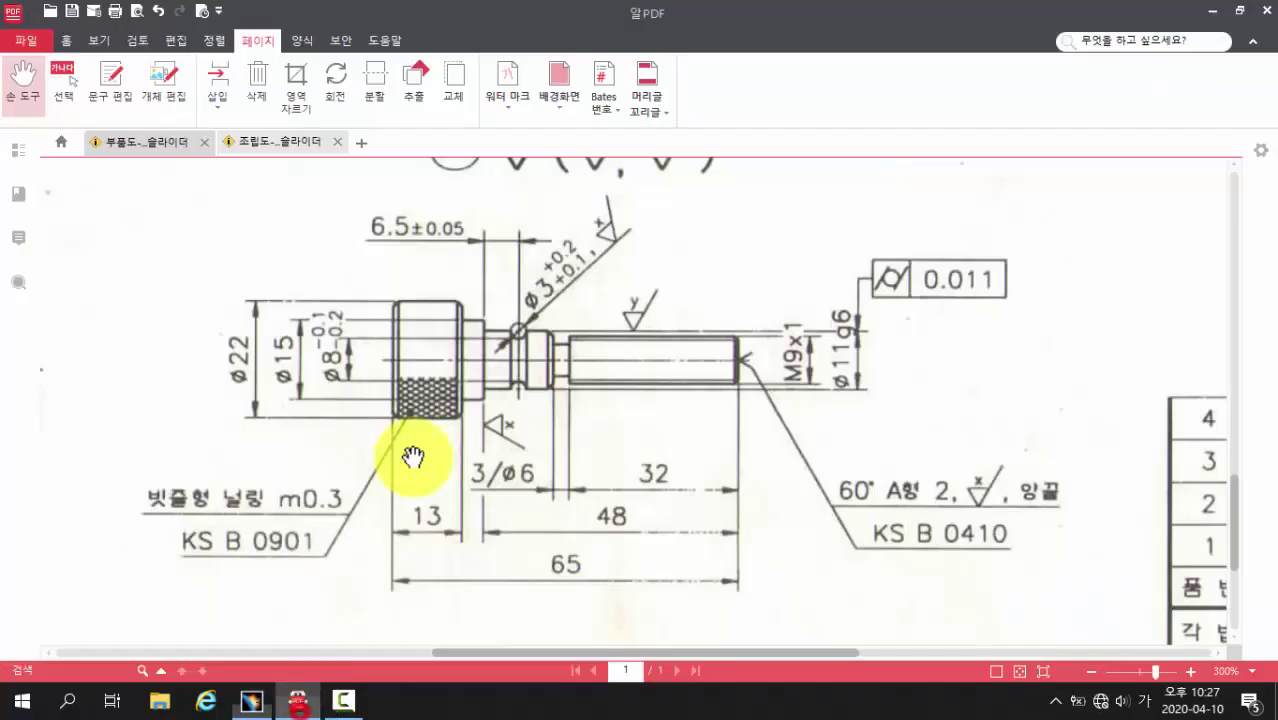
click(290, 145)
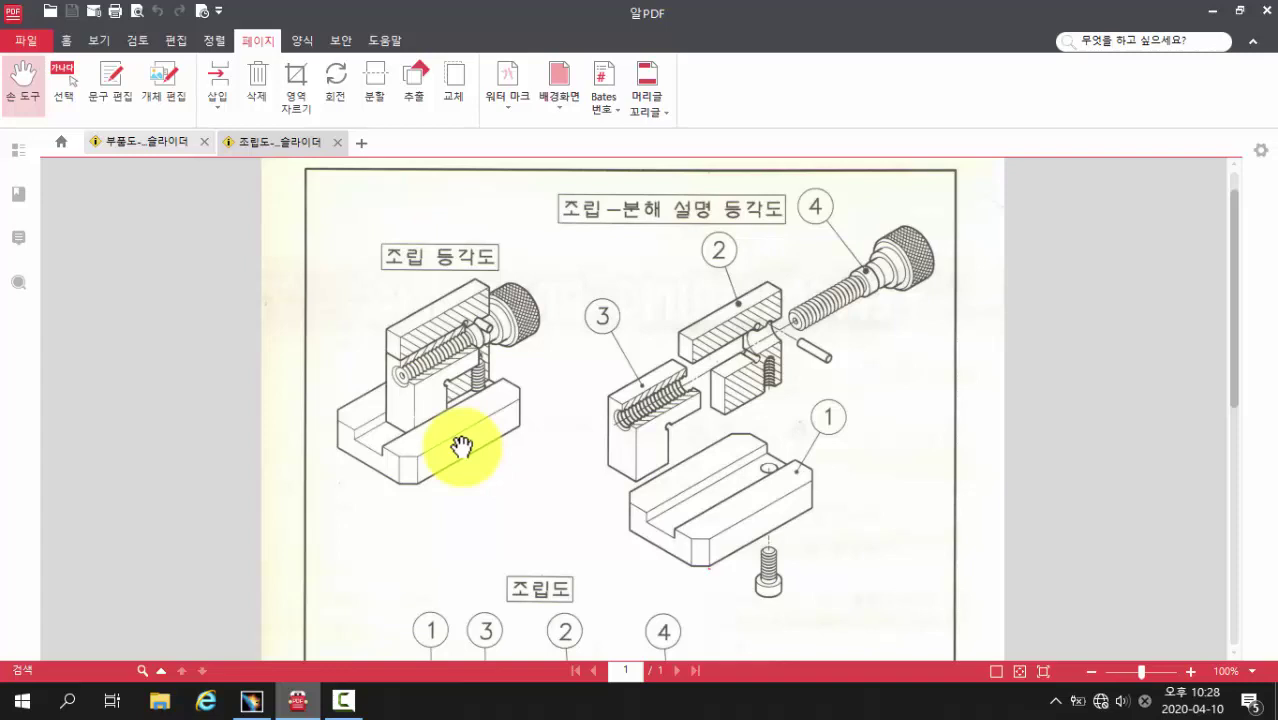
click(252, 701)
- Create a new, empty product in the Assembly Design workbench
click(57, 35)
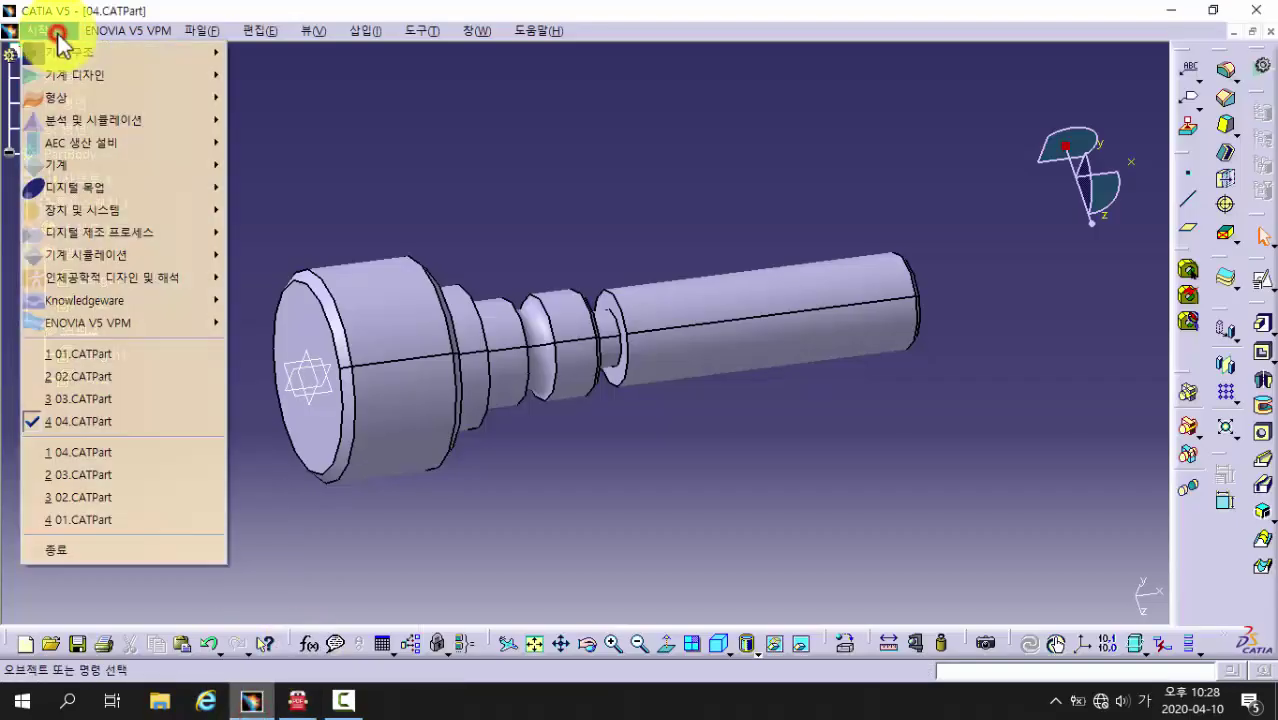
mouse_move(79, 75)
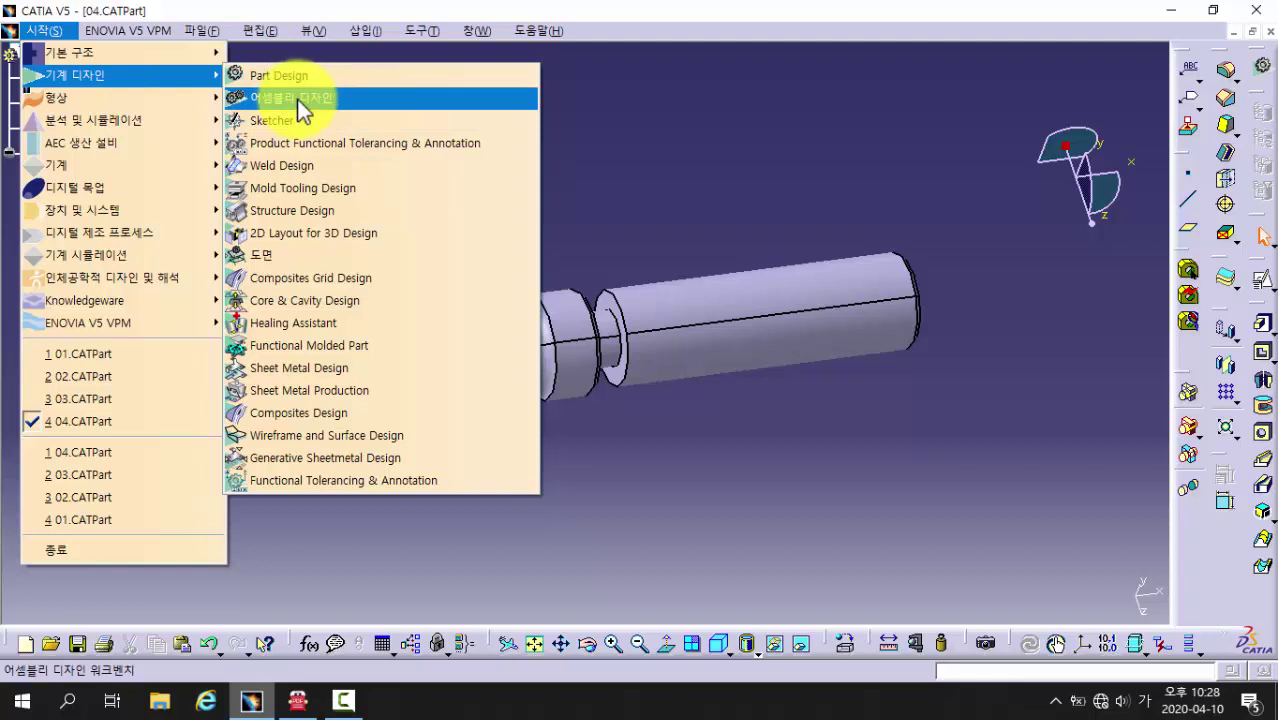
click(297, 99)
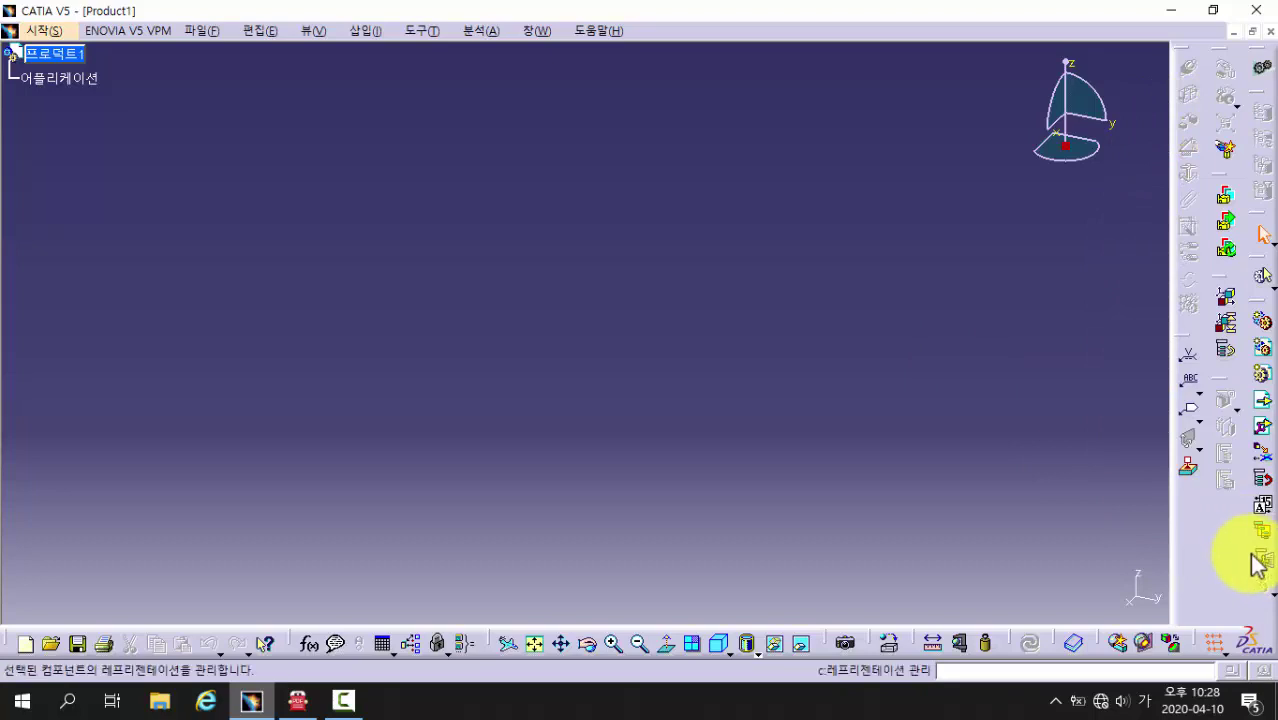
- Insert the base part 01.CATPart from the desktop as an existing component of the root product
click(1263, 412)
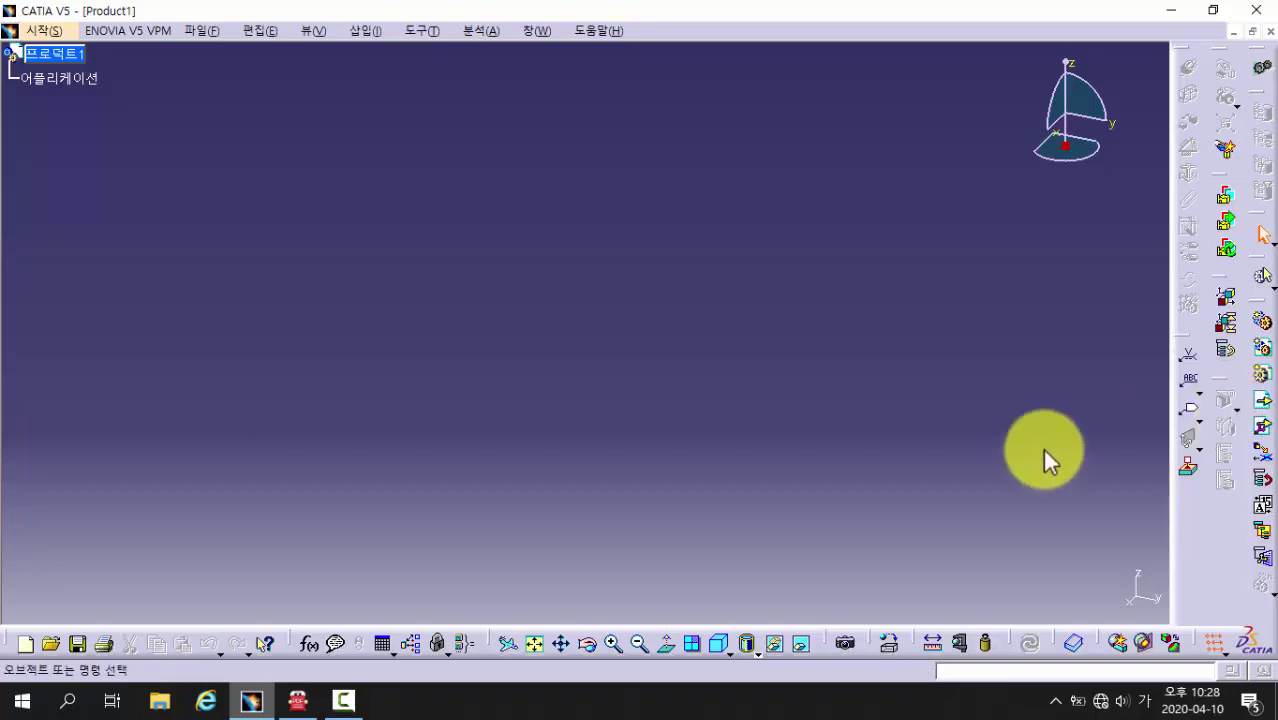
click(1264, 412)
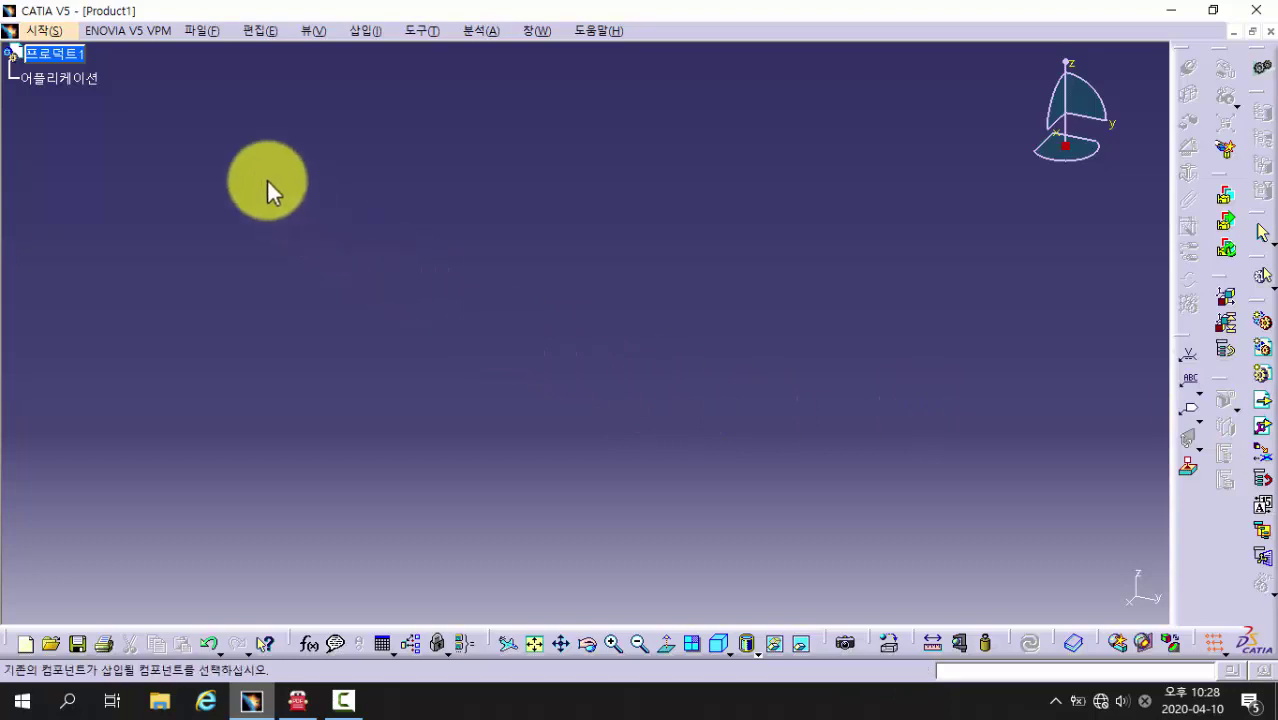
click(80, 55)
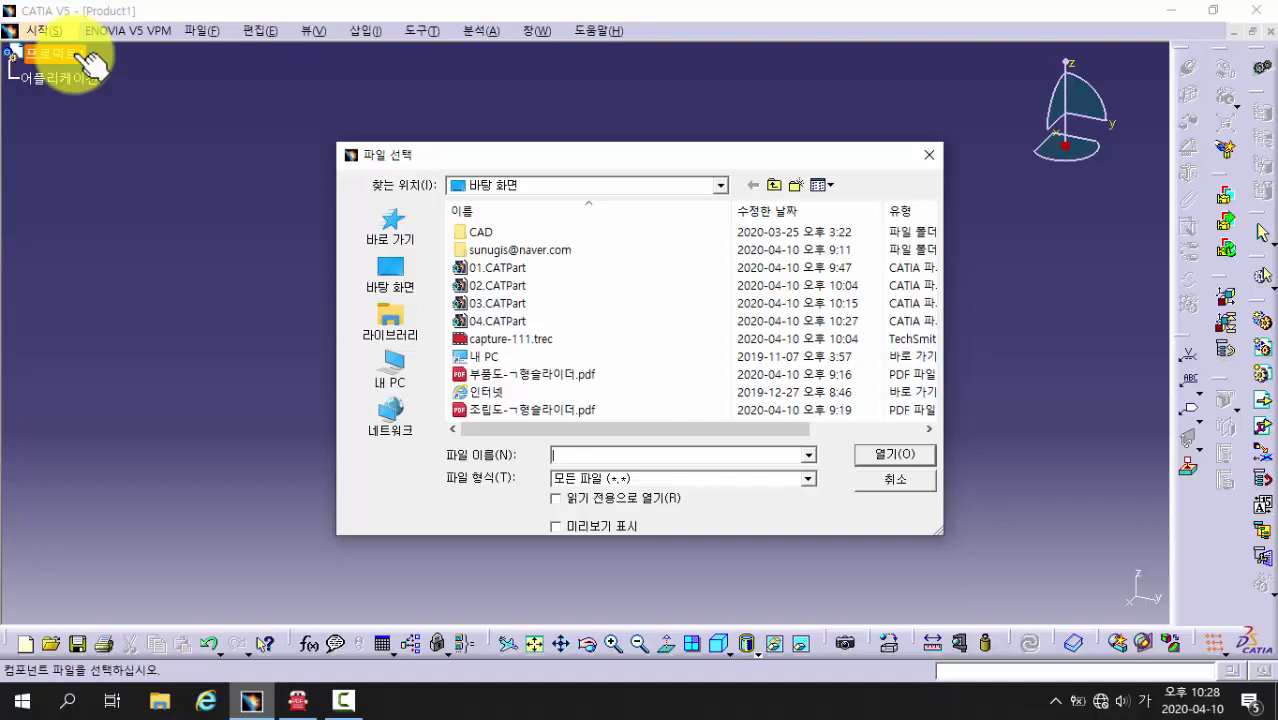
click(500, 270)
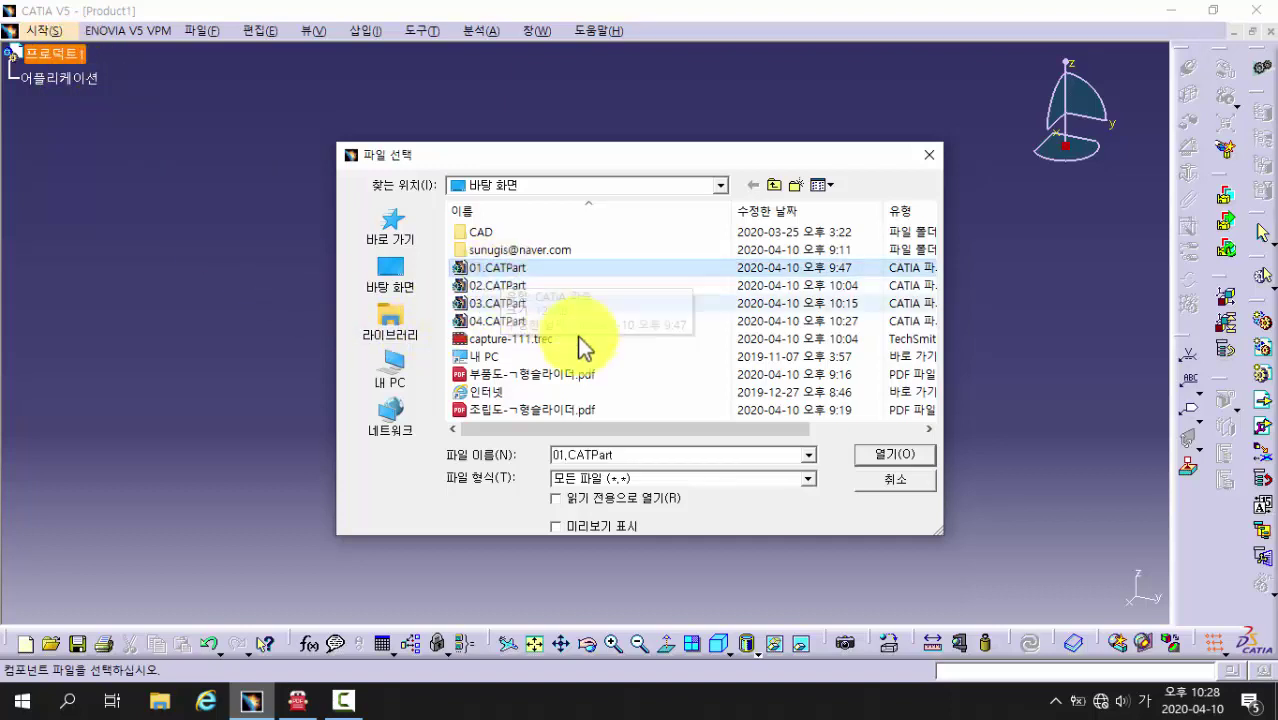
click(893, 468)
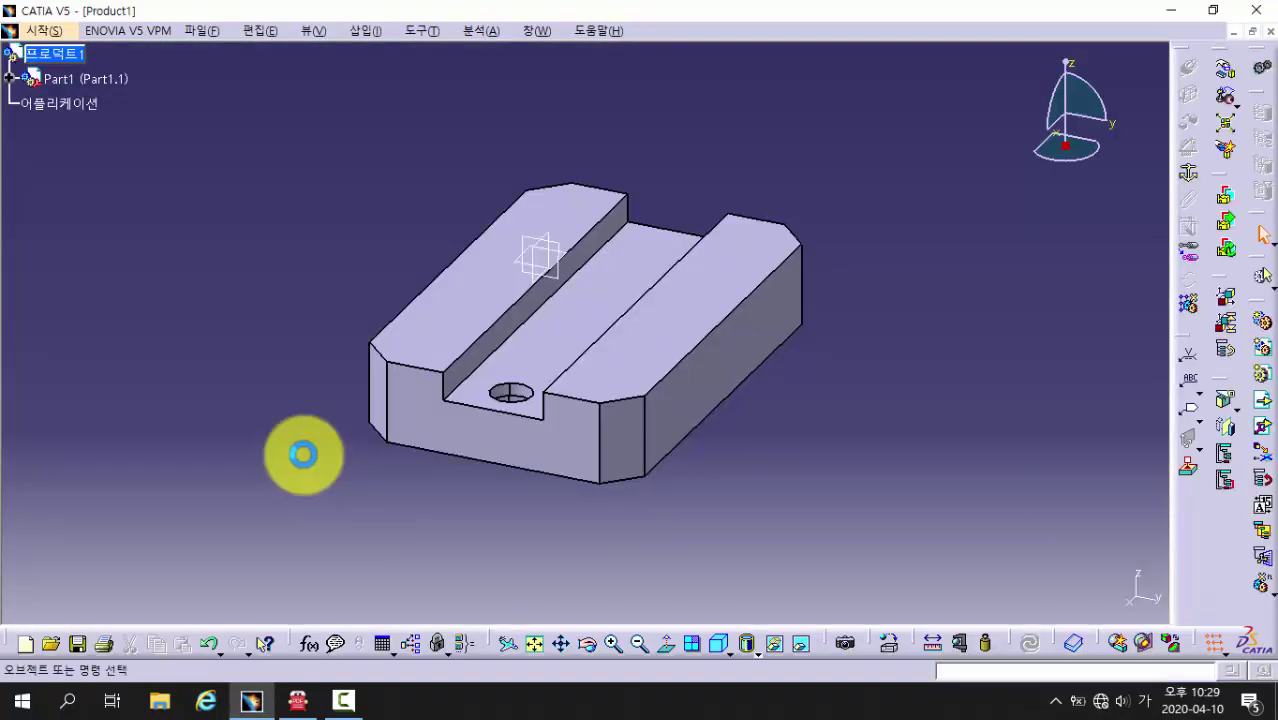
- Anchor the grooved base part in the assembly with a Fix constraint
middle_drag(309, 460, 564, 547)
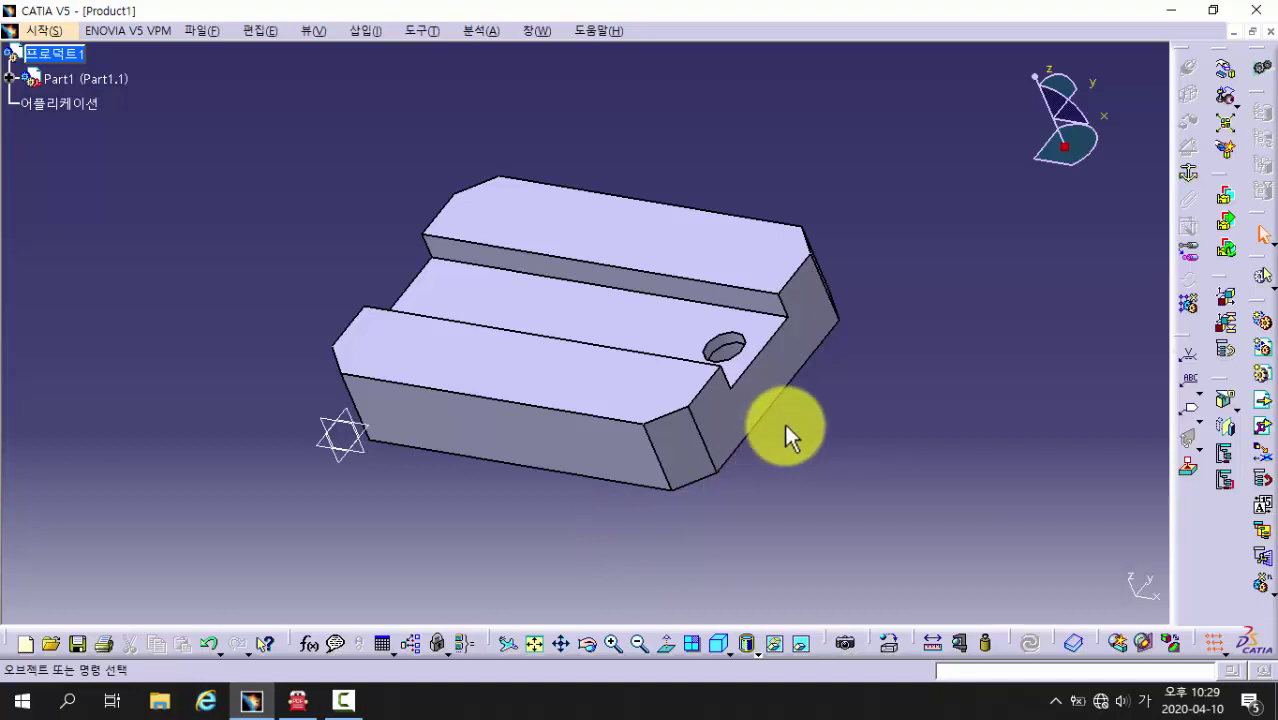
mouse_move(810, 405)
middle_down()
mouse_move(856, 386)
mouse_move(760, 395)
mouse_move(806, 406)
middle_up()
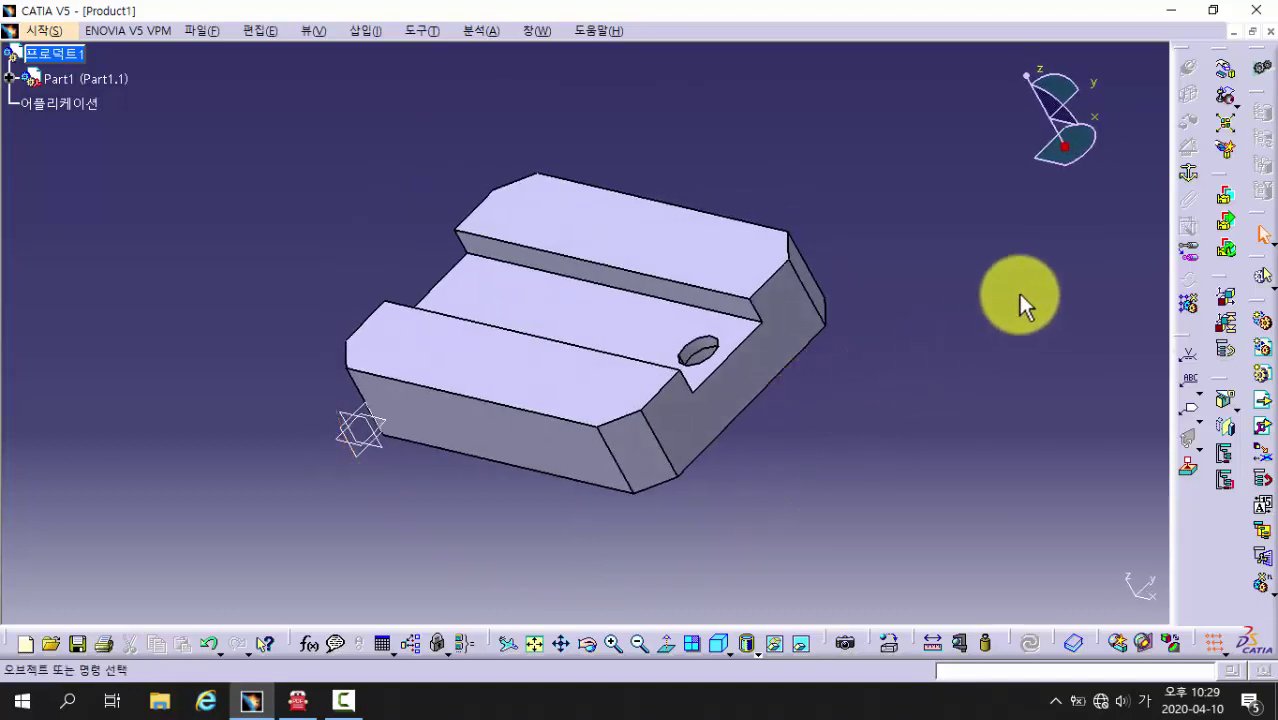
click(1186, 176)
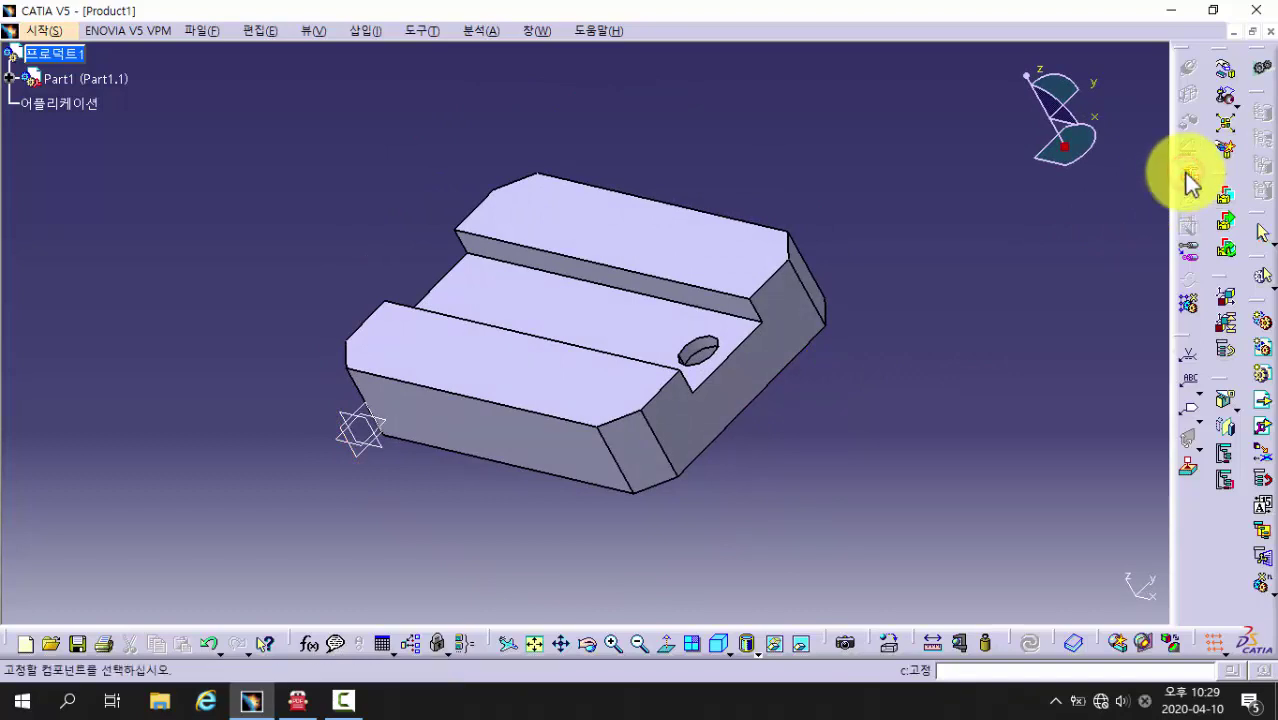
click(680, 254)
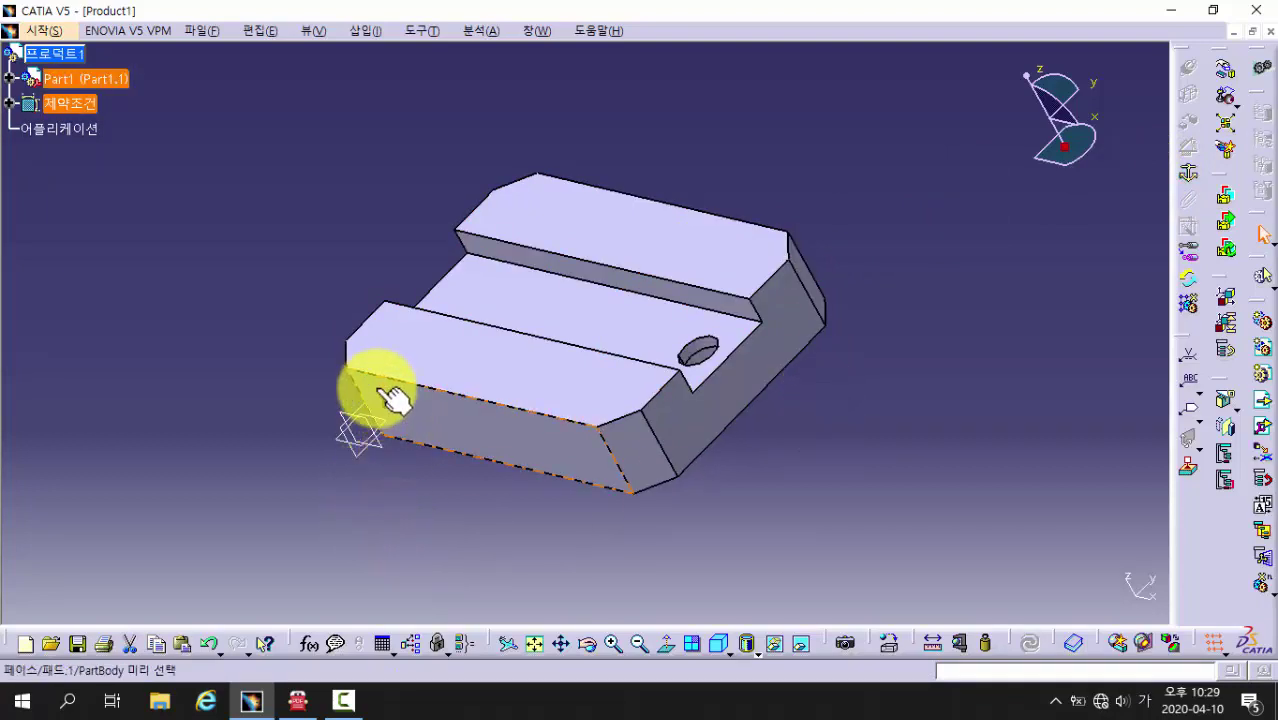
- Insert the part 02.CATPart from the desktop into the root product as an existing component
middle_drag(400, 476, 833, 490)
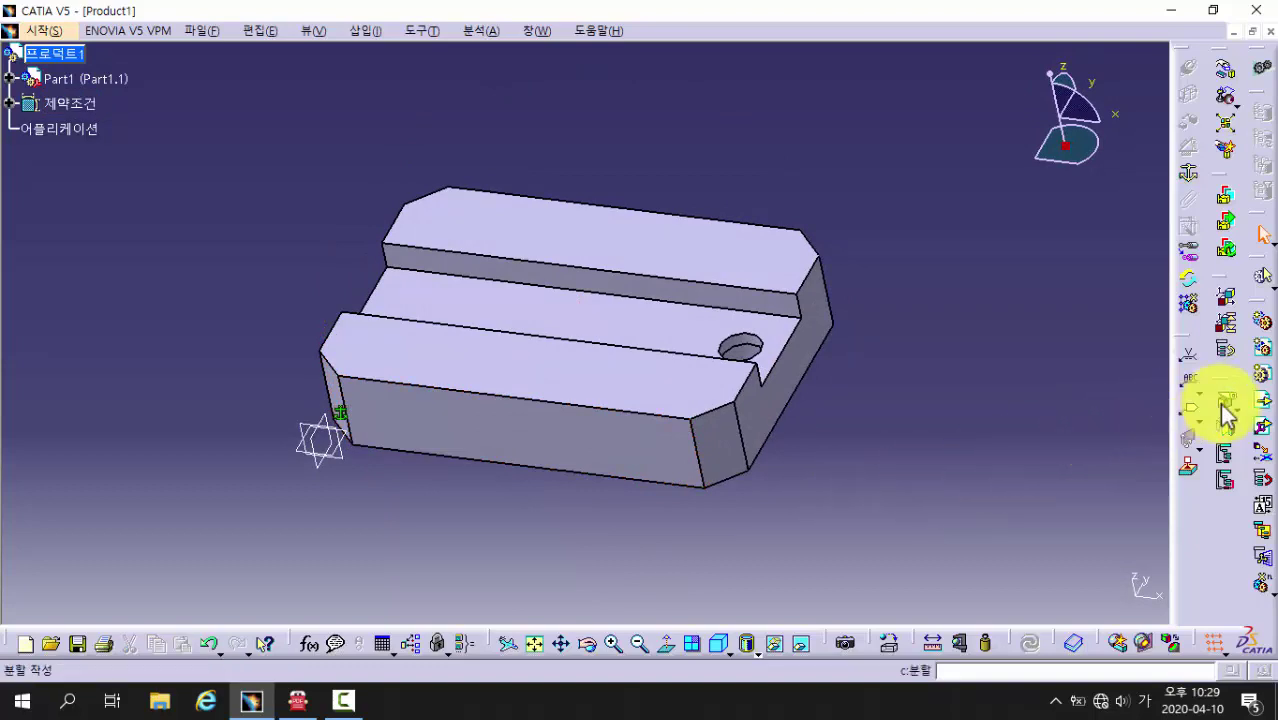
click(1263, 401)
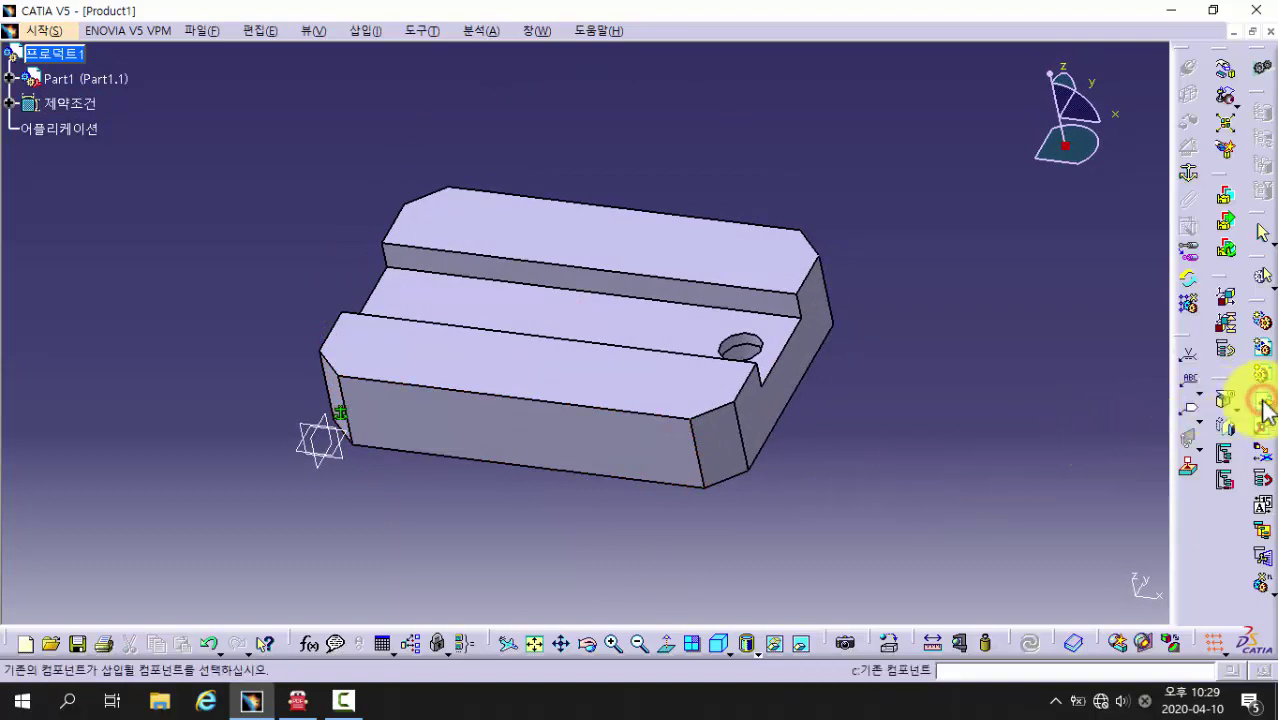
click(70, 55)
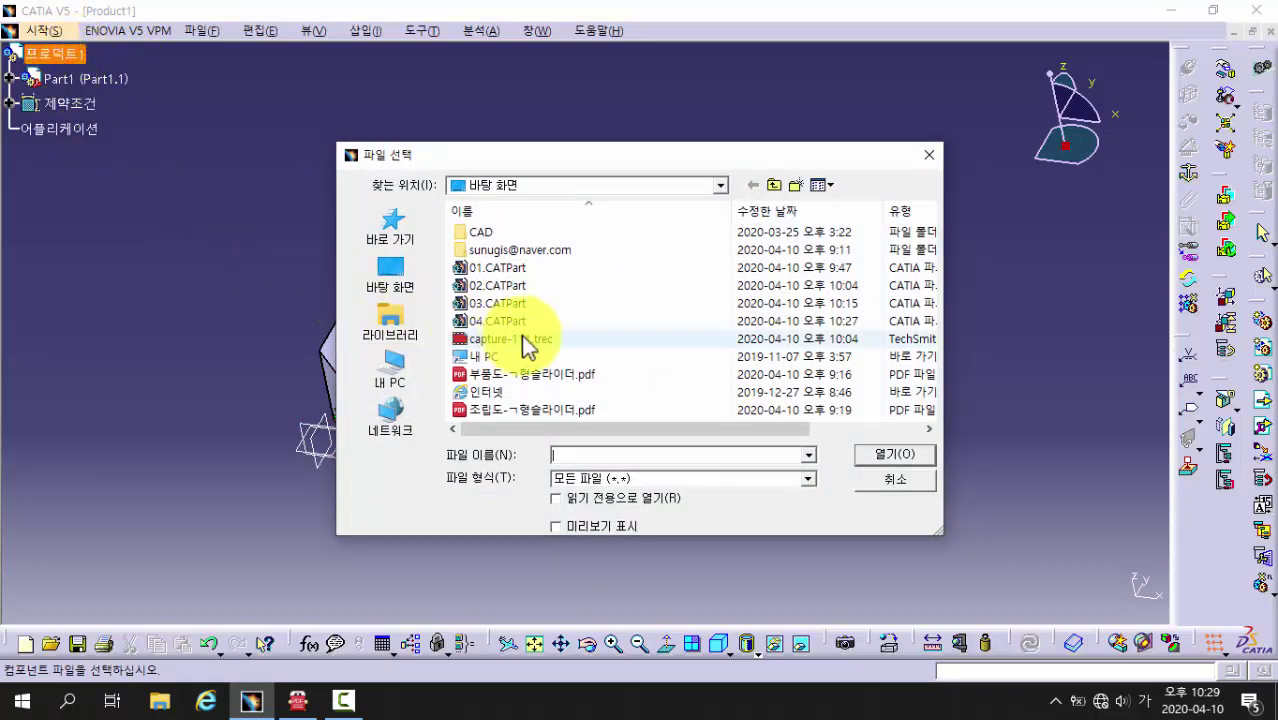
click(505, 288)
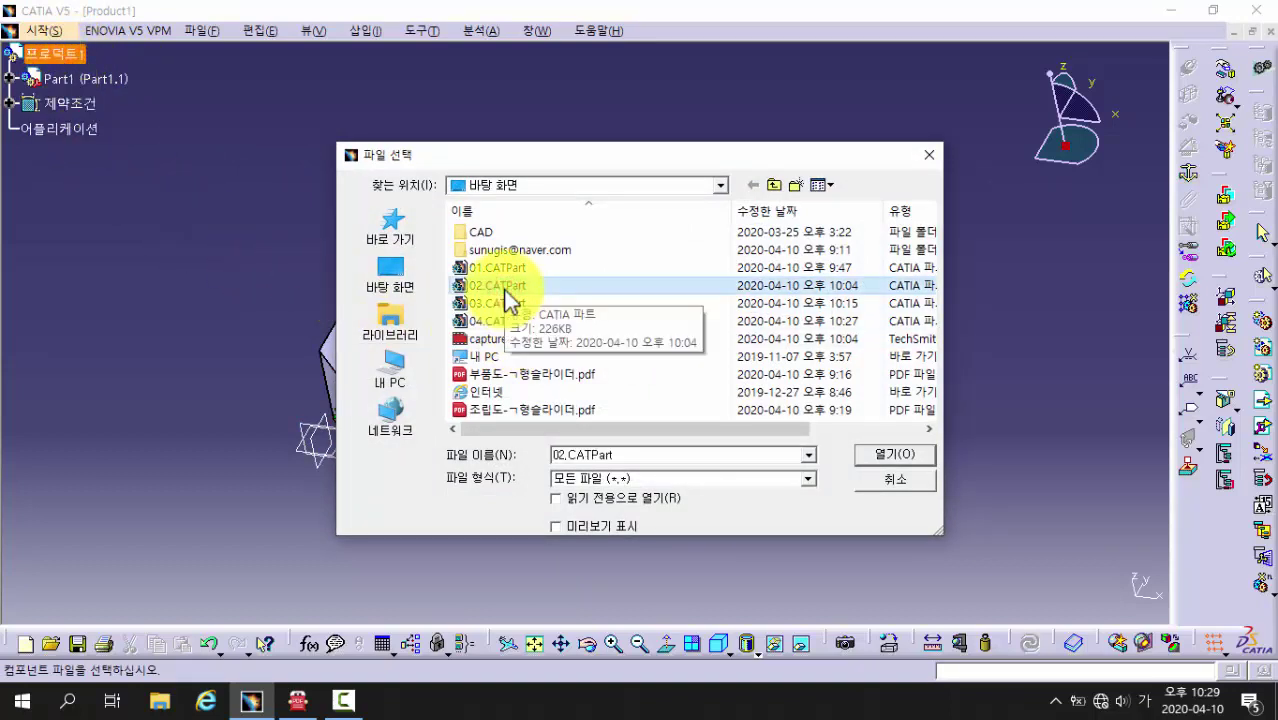
click(905, 460)
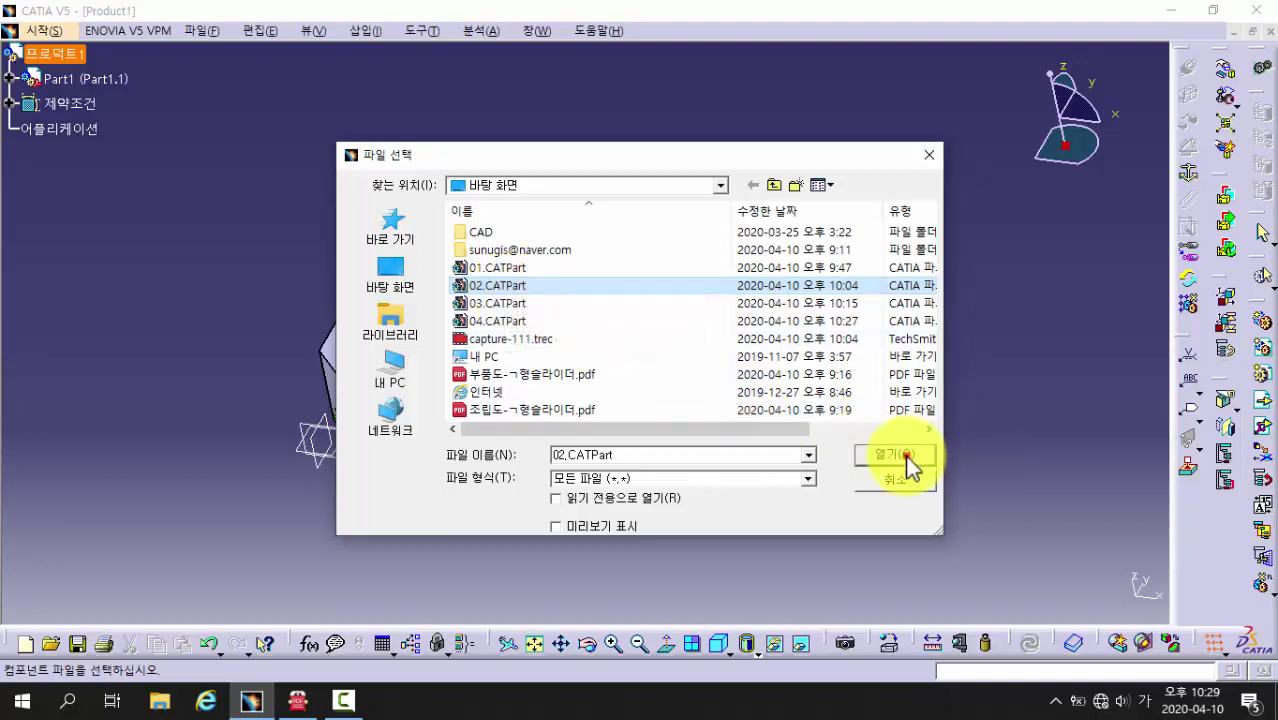
middle_drag(639, 451, 549, 487)
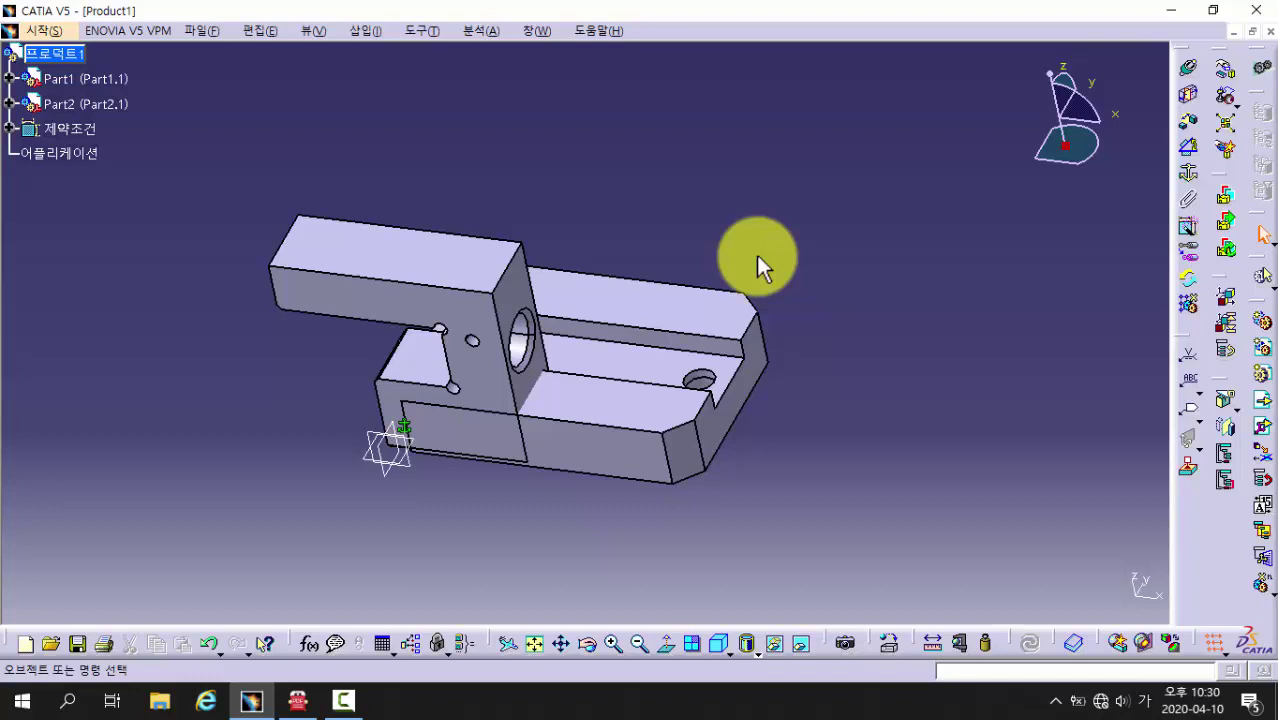
- Use Manipulation to move part 02 clear of the base, dragging it along the plane of the base's long front side face
click(1227, 73)
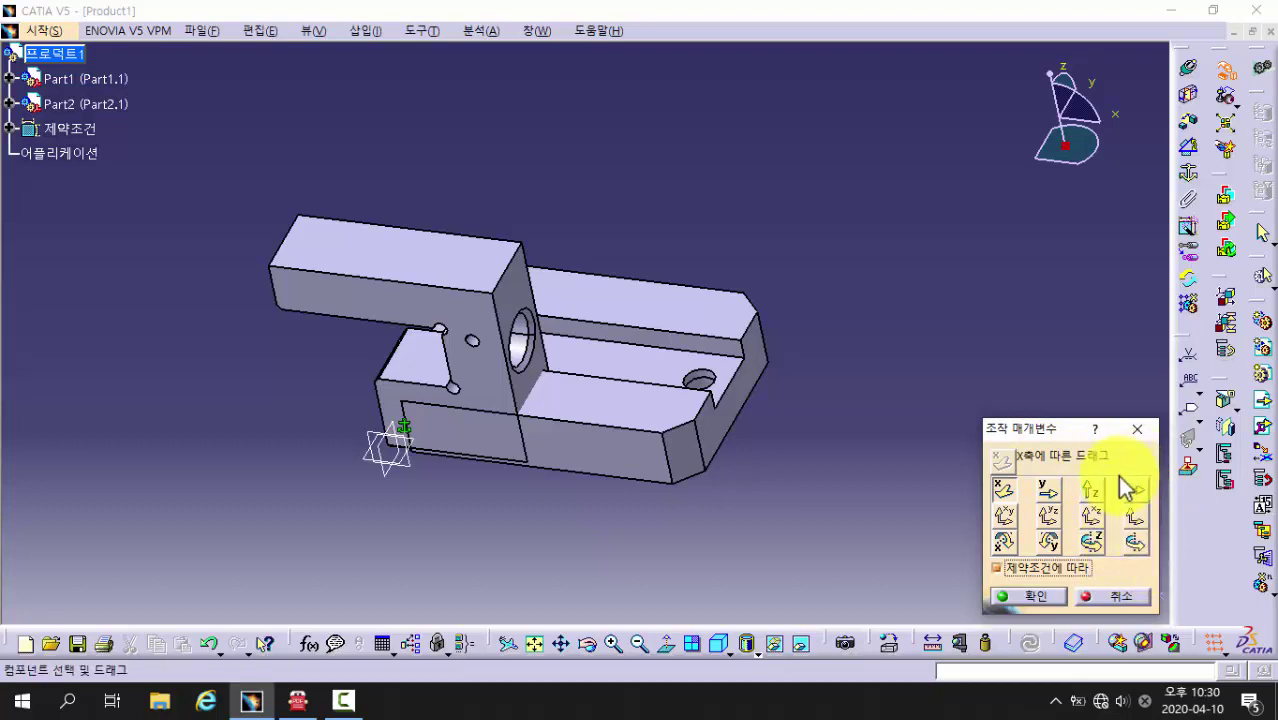
click(1135, 542)
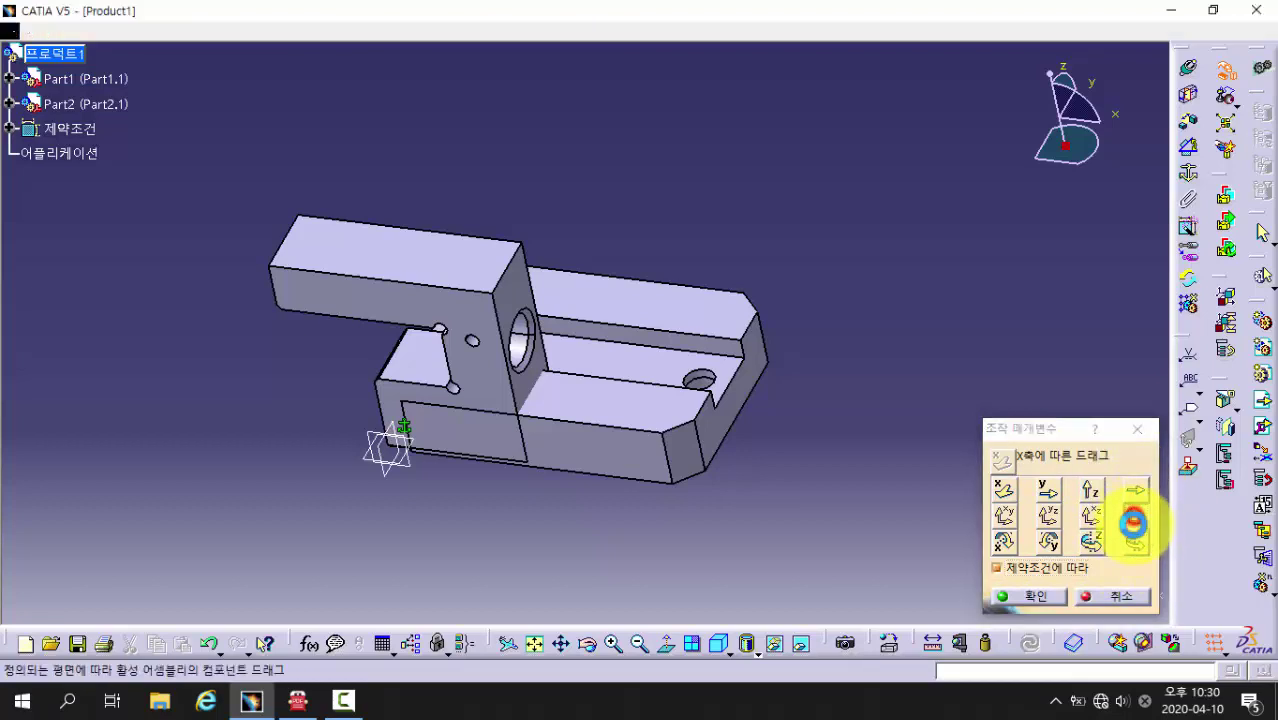
click(1133, 518)
click(1133, 547)
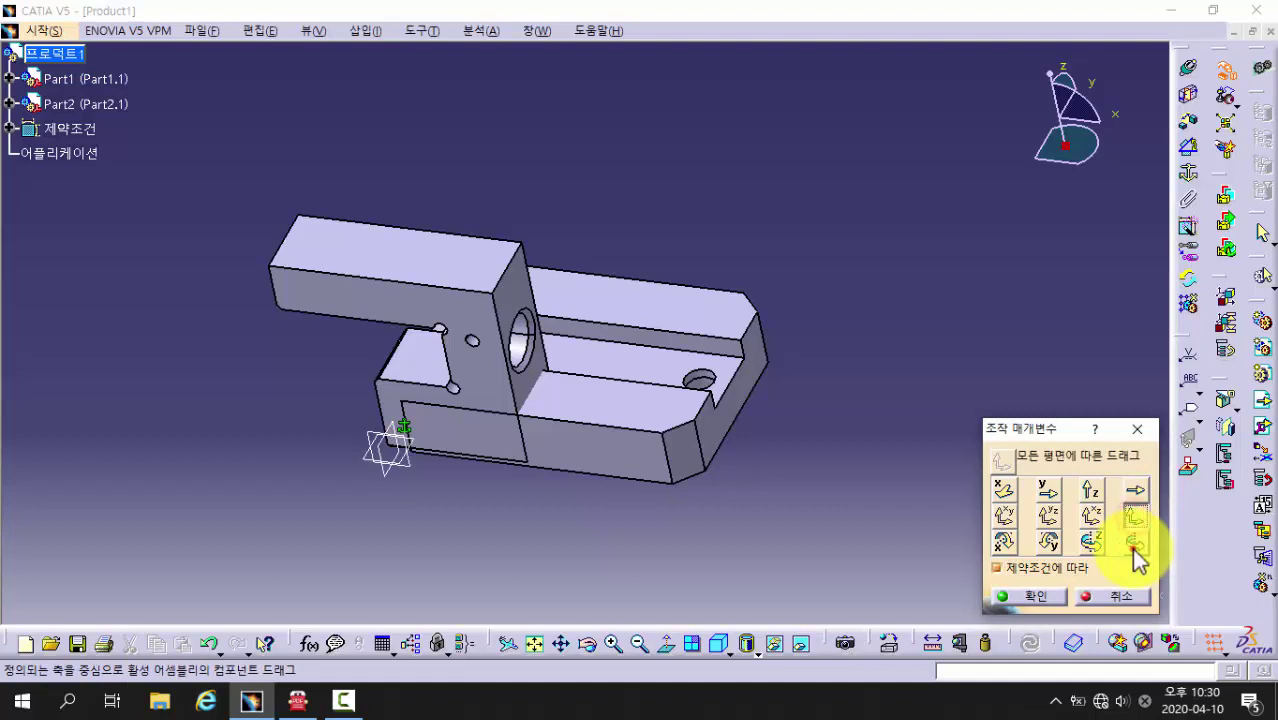
click(1133, 520)
click(1132, 545)
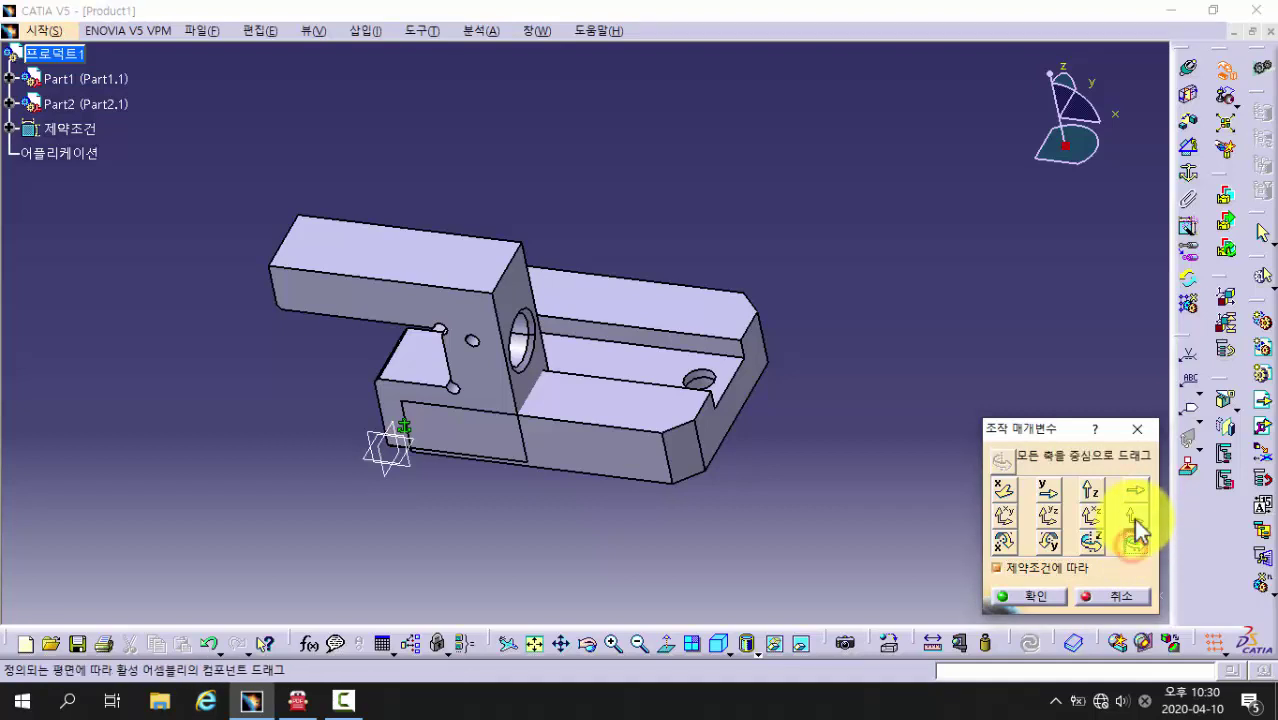
click(1135, 519)
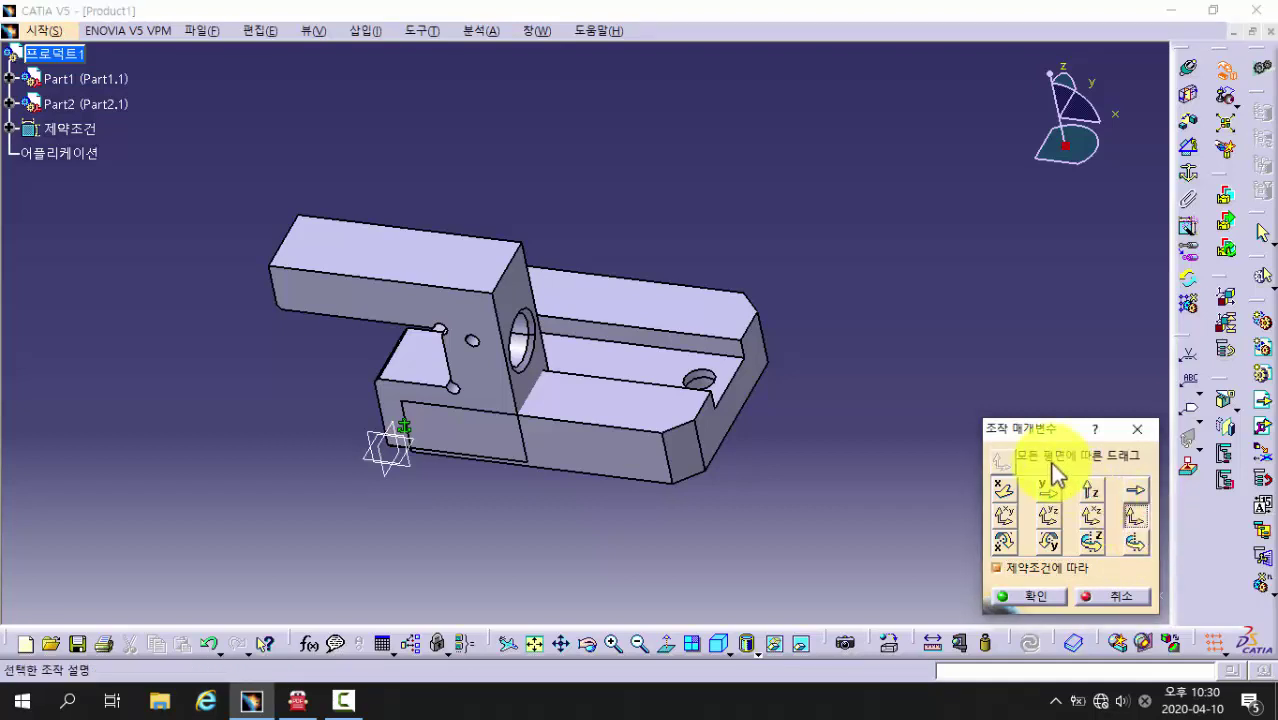
click(1136, 545)
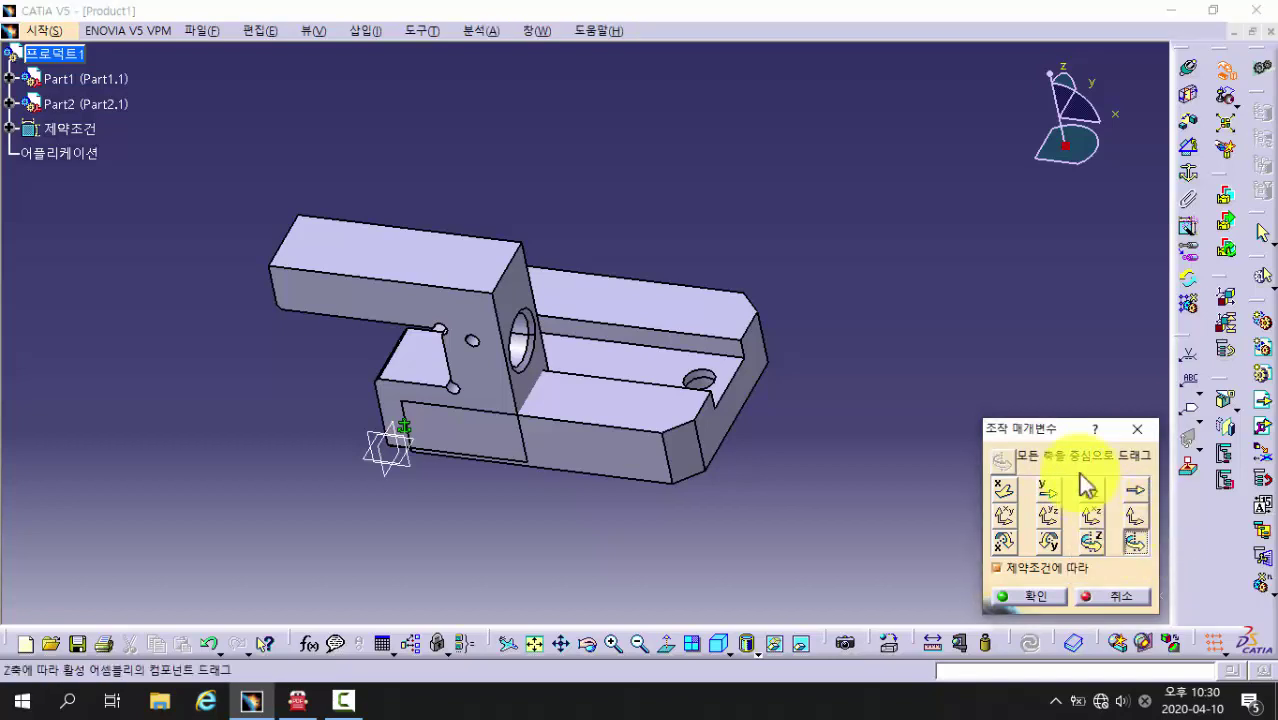
click(1135, 520)
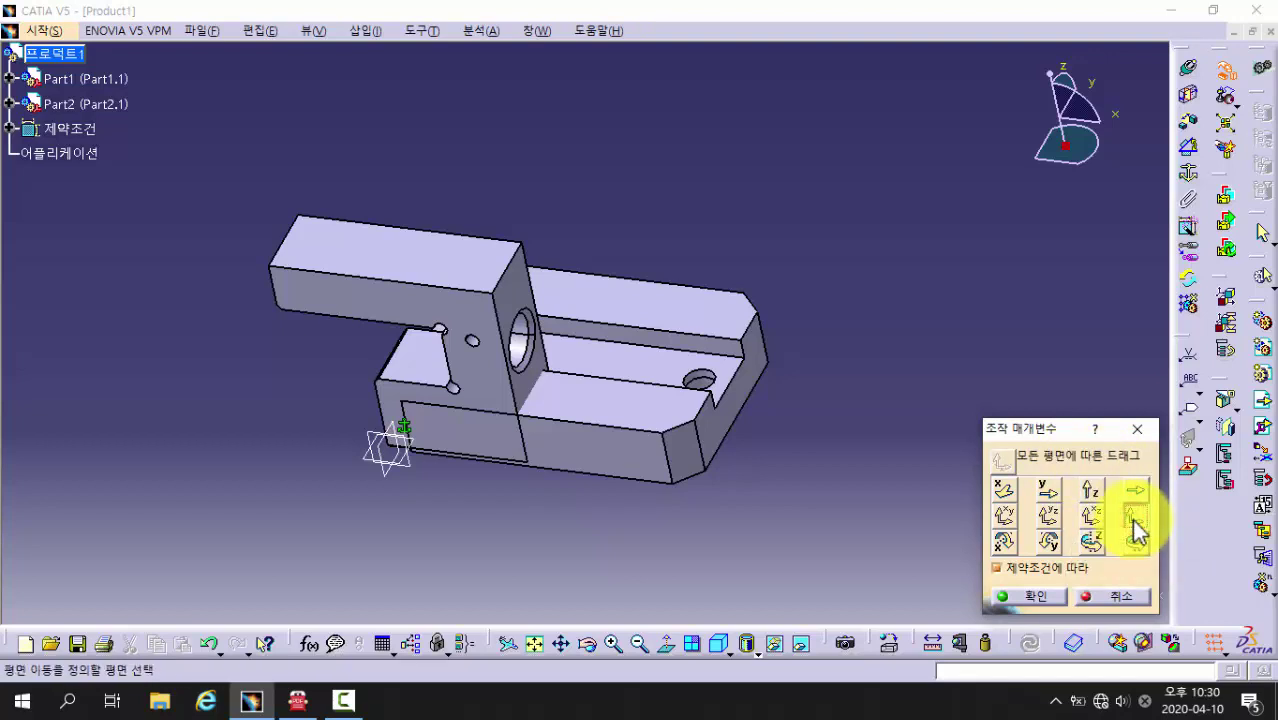
click(1136, 546)
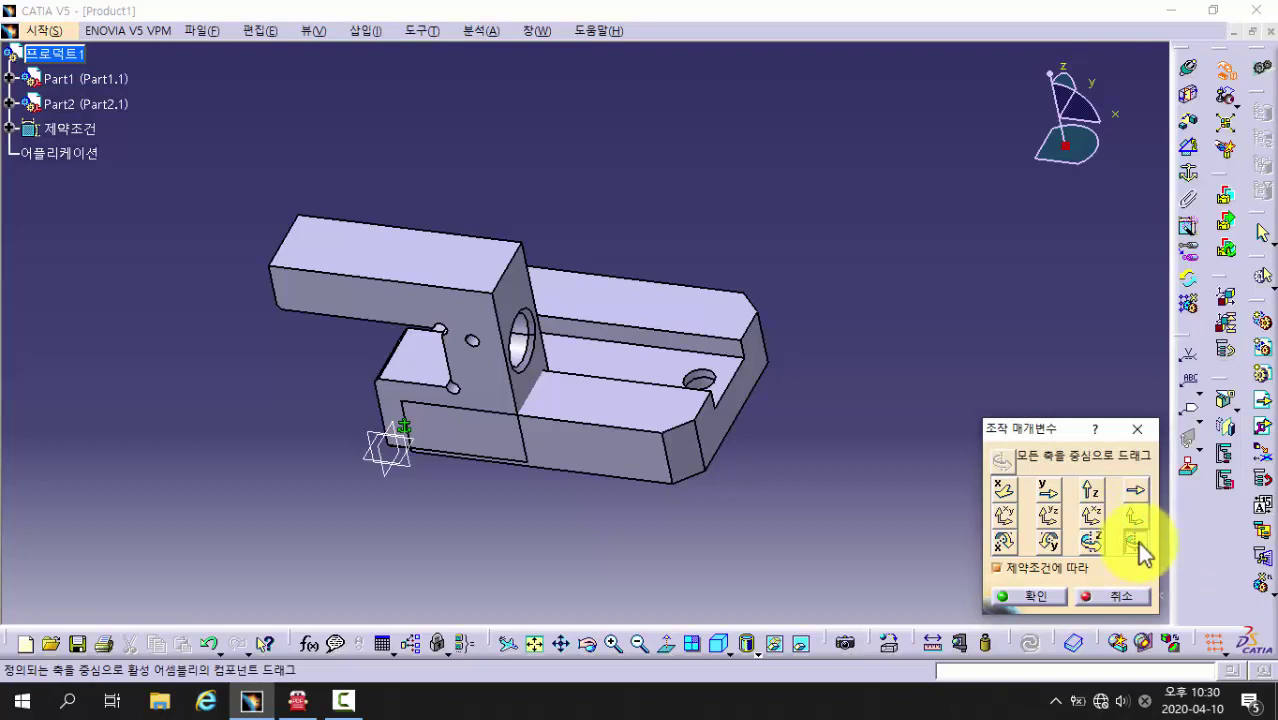
click(1135, 518)
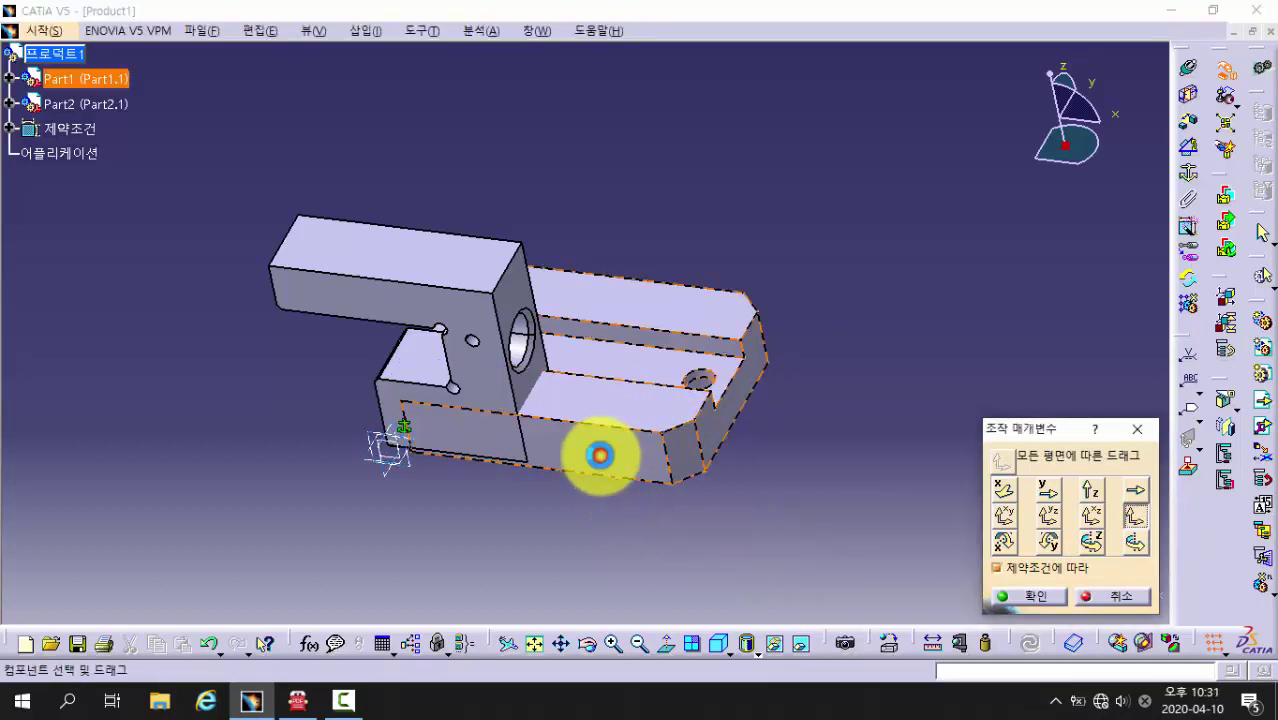
click(601, 458)
drag(395, 292, 809, 400)
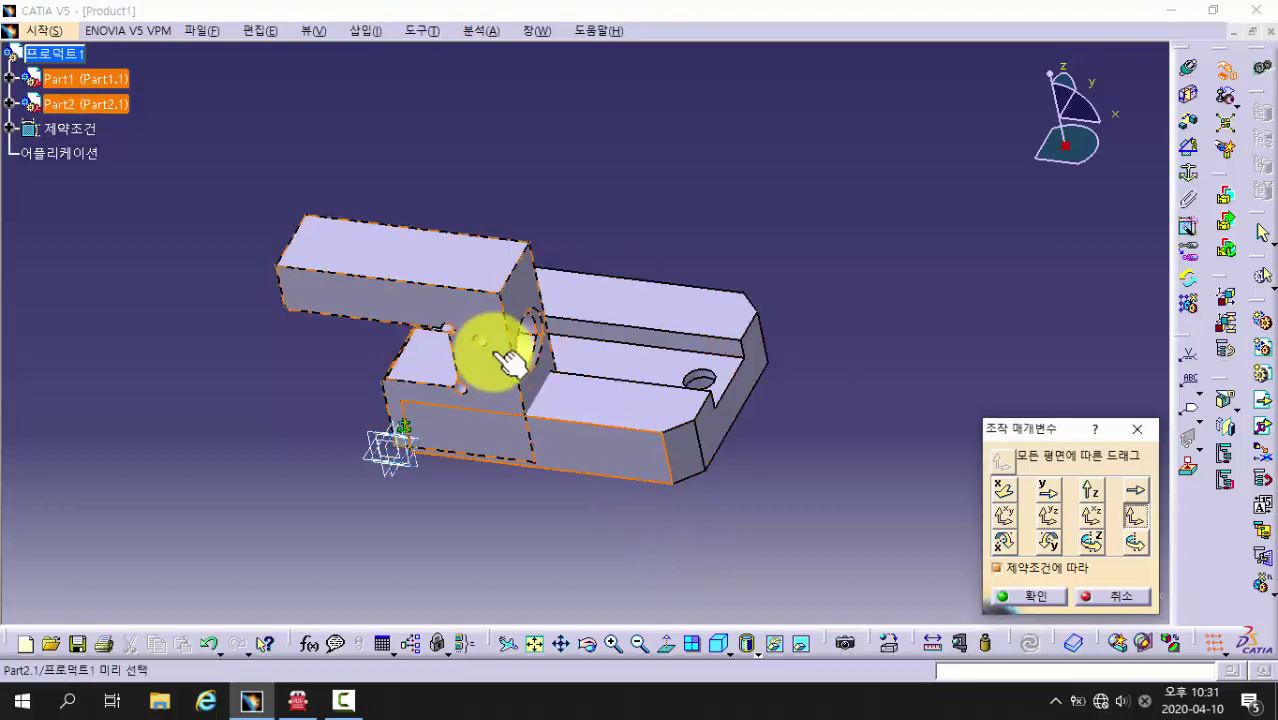
drag(510, 362, 884, 337)
drag(842, 428, 879, 434)
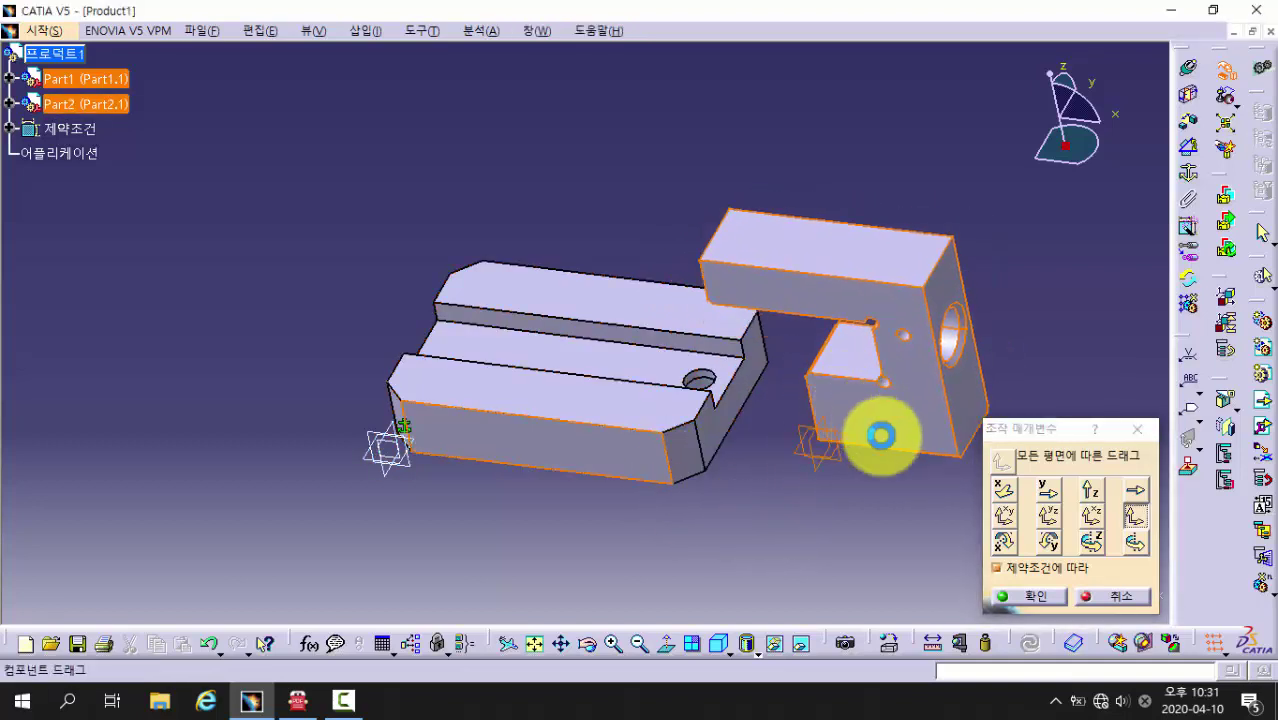
- Rotate part 02 around the vertical corner edge of its lower block with the drag-around-any-axis manipulation
click(1136, 545)
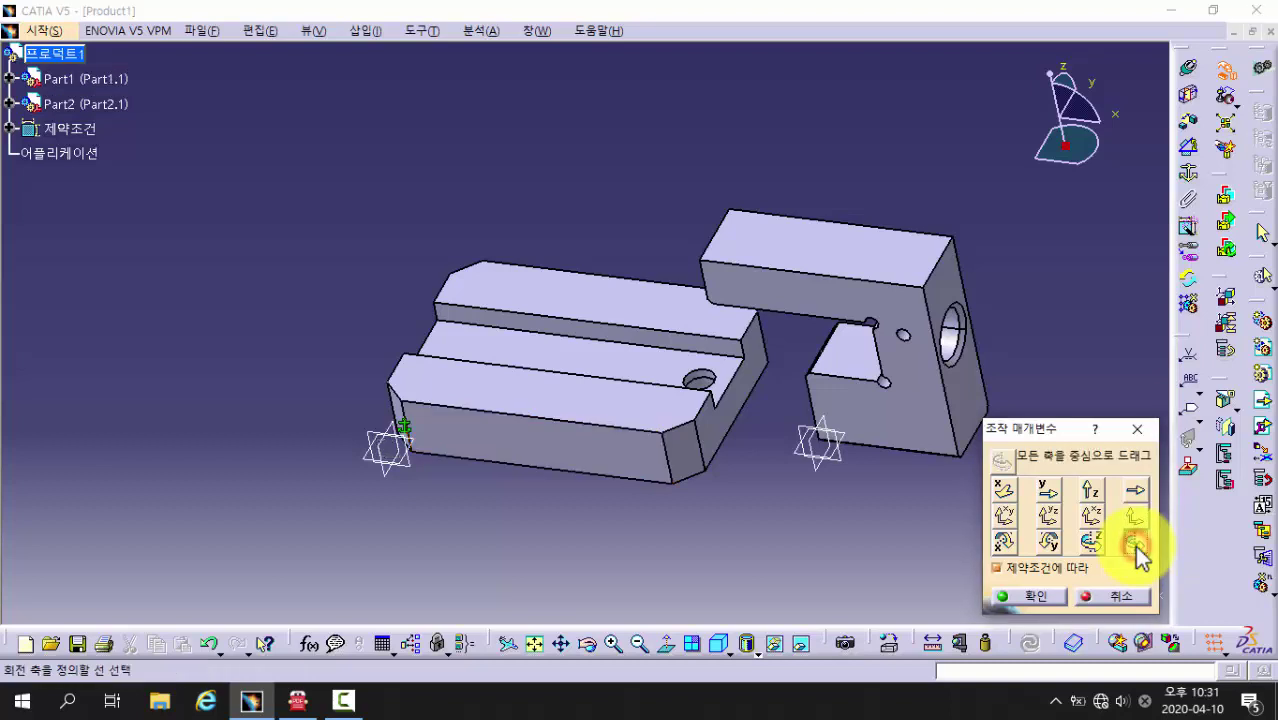
click(810, 400)
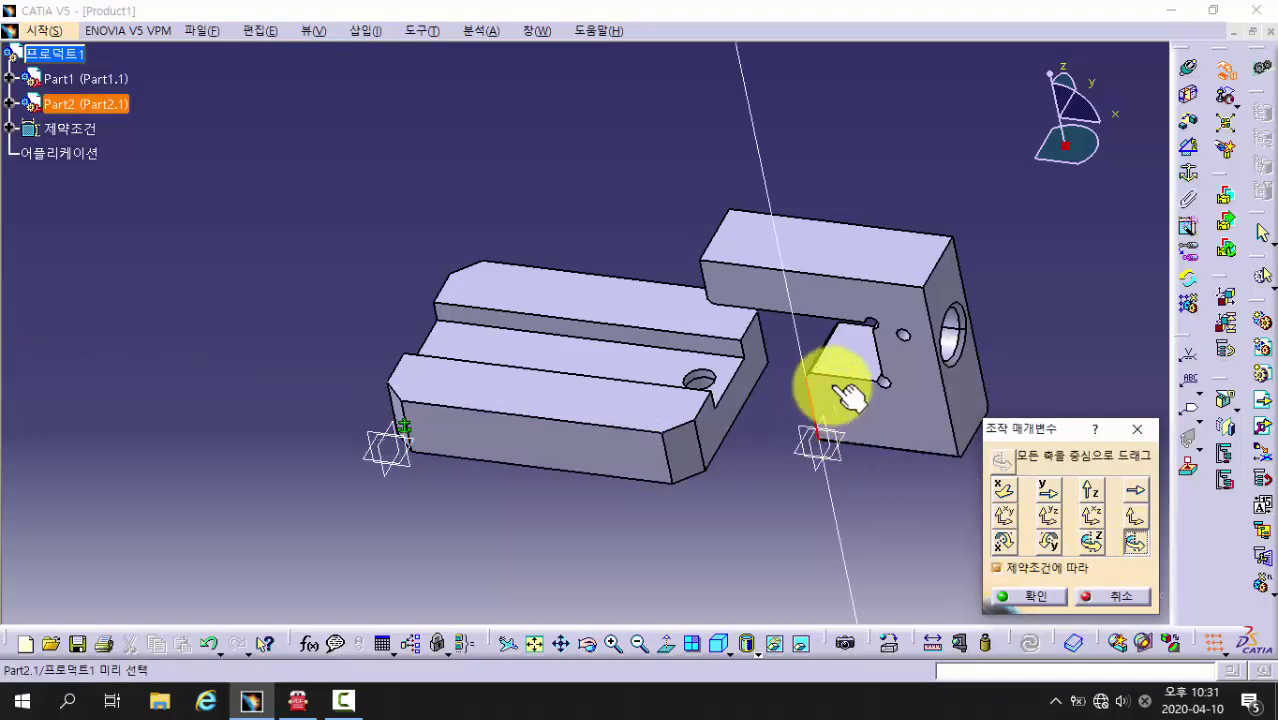
drag(885, 292, 920, 225)
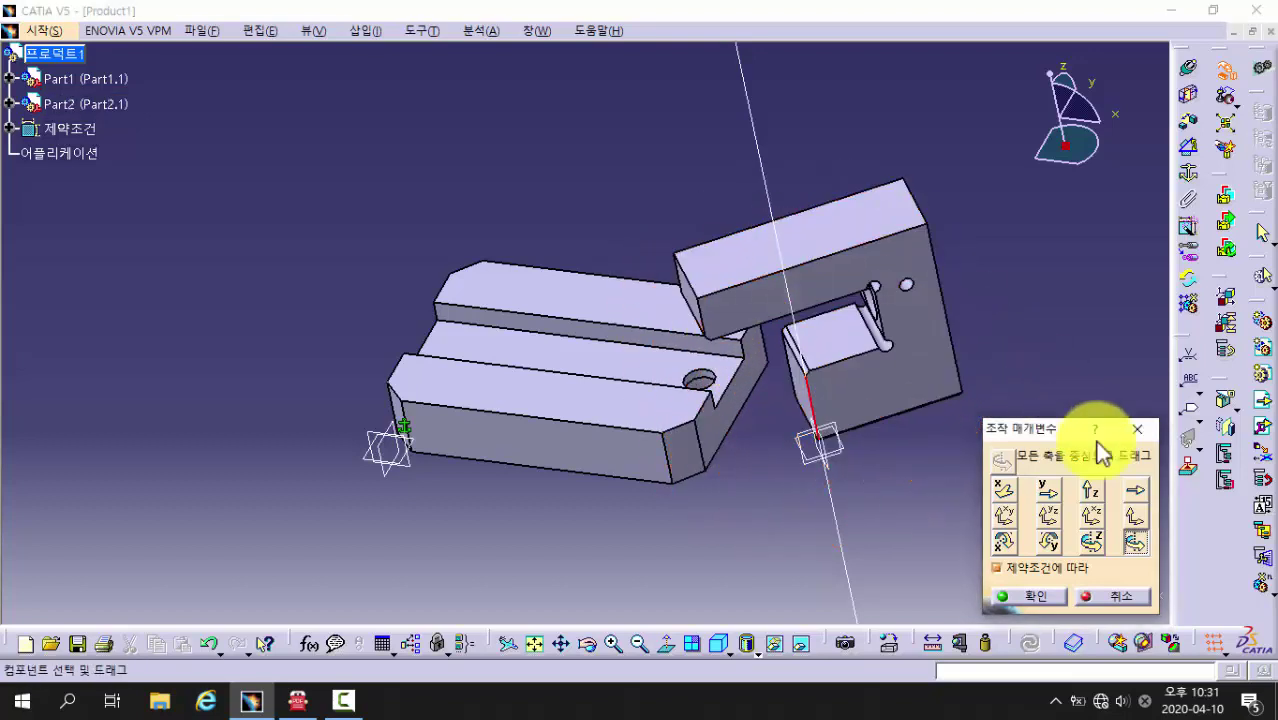
- Tilt part 02 slightly around the upper front edge of its lower block
click(1134, 516)
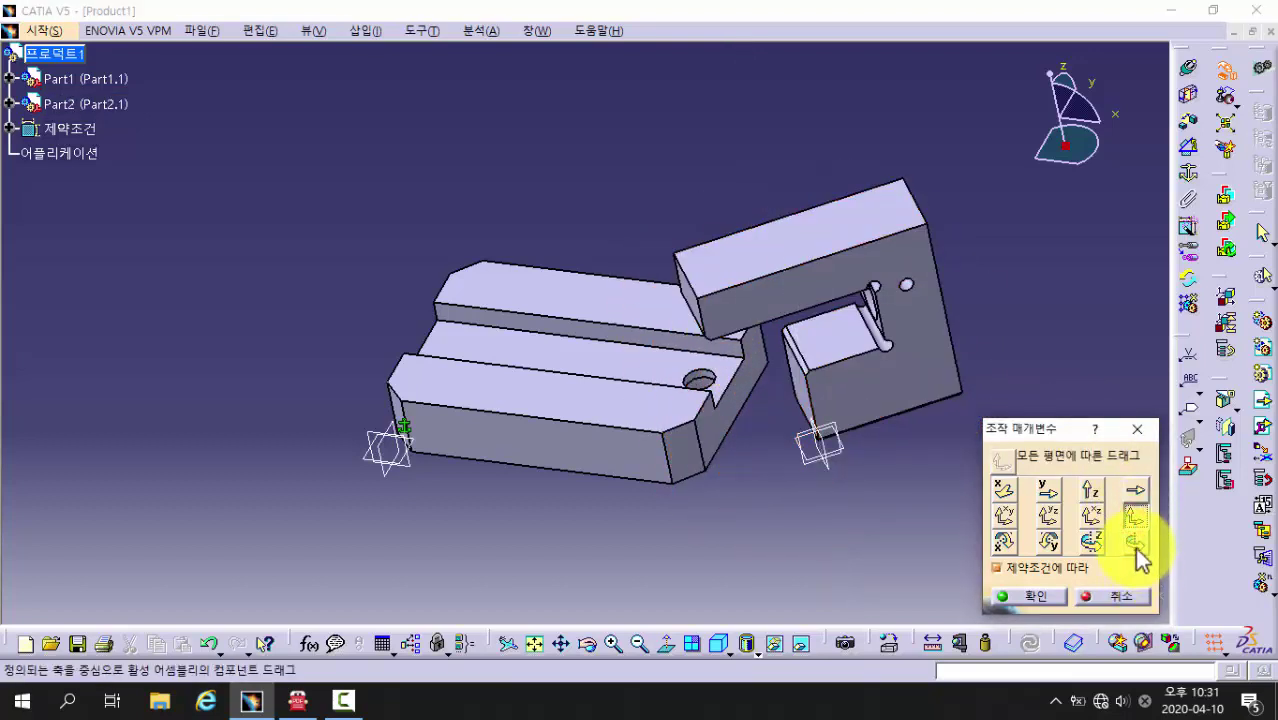
click(1136, 545)
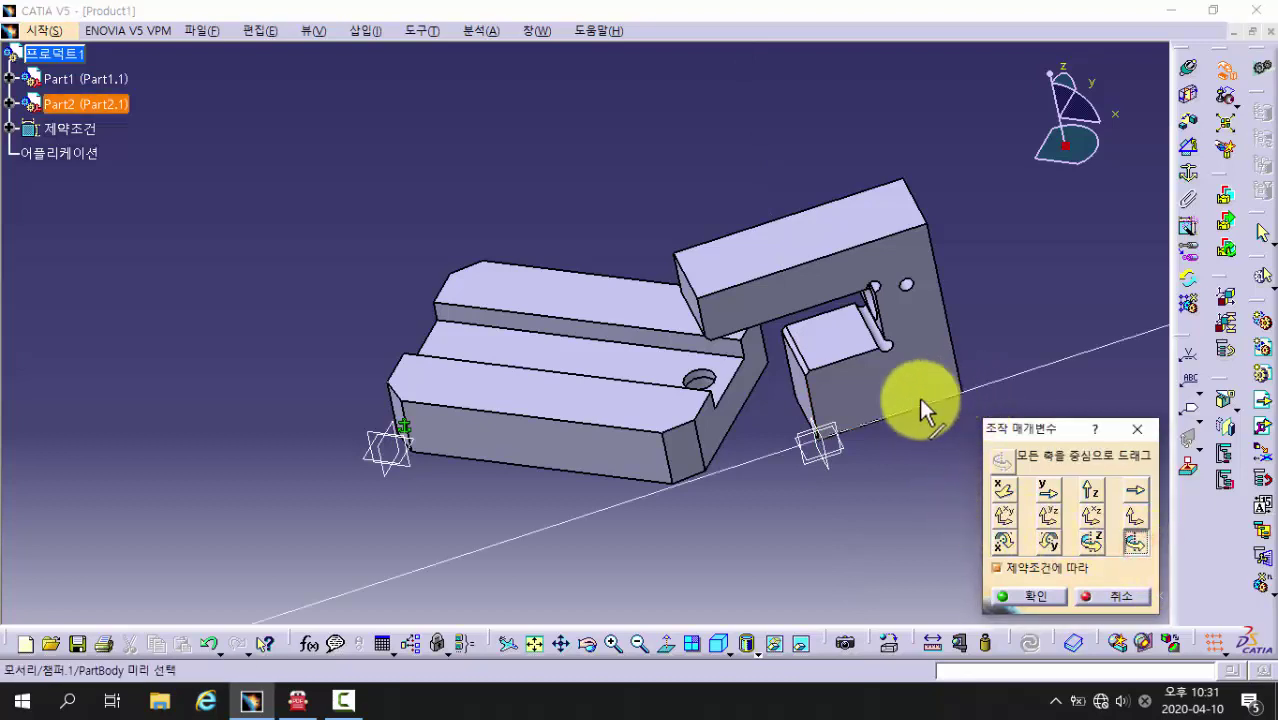
click(860, 360)
drag(850, 355, 864, 318)
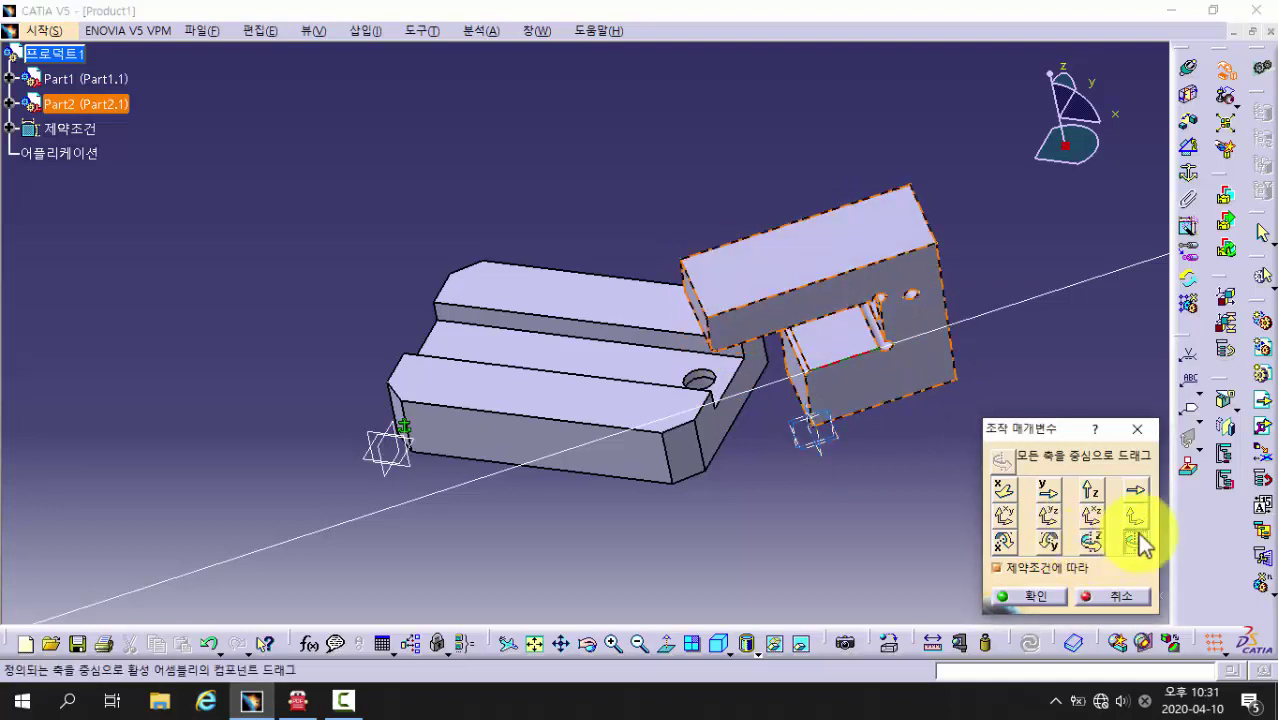
- Rotate part 02 slightly around the short end edge of its upper arm's top face
click(1136, 517)
click(1136, 541)
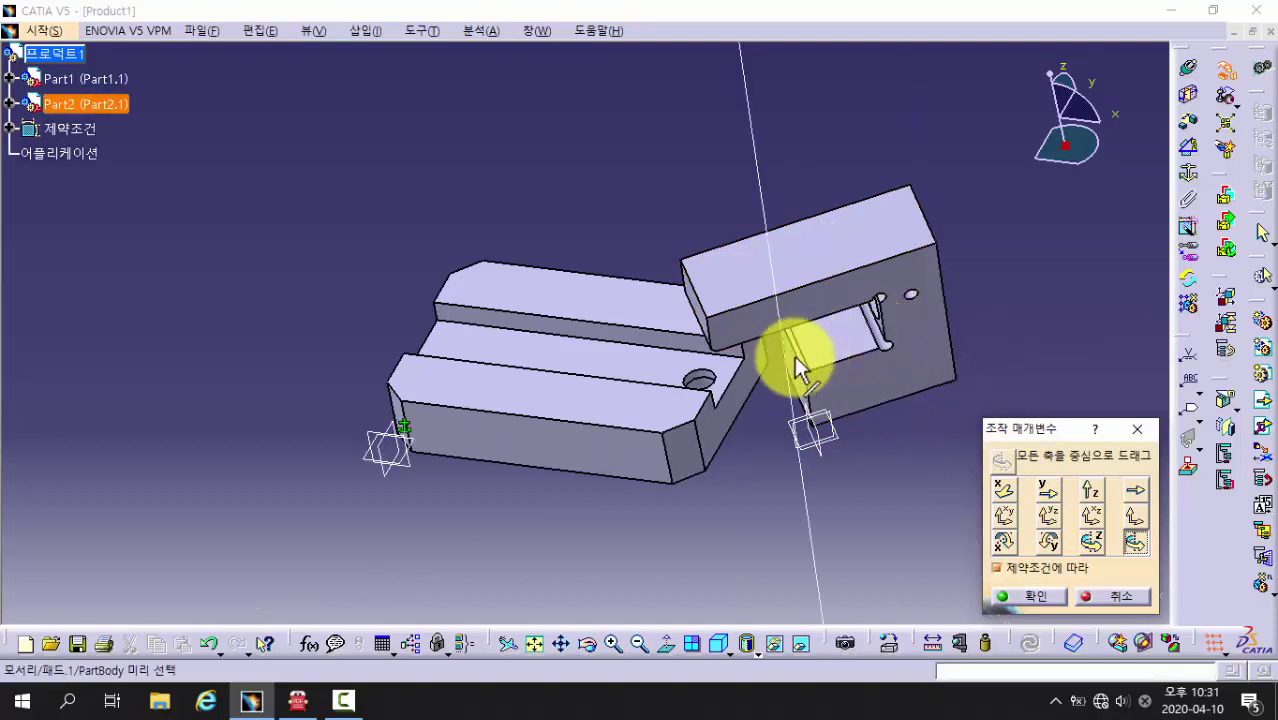
click(924, 218)
drag(775, 268, 830, 252)
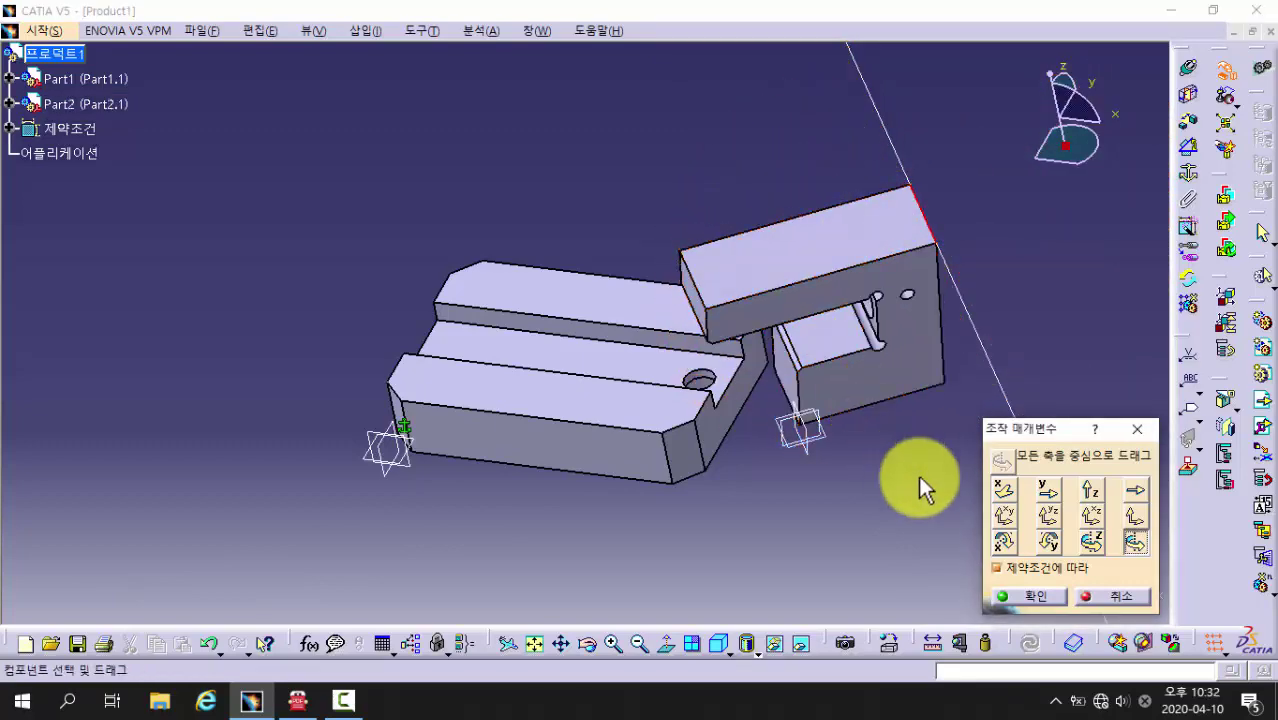
- Shift part 02 downward along the plane of the base's long front side face
click(1136, 519)
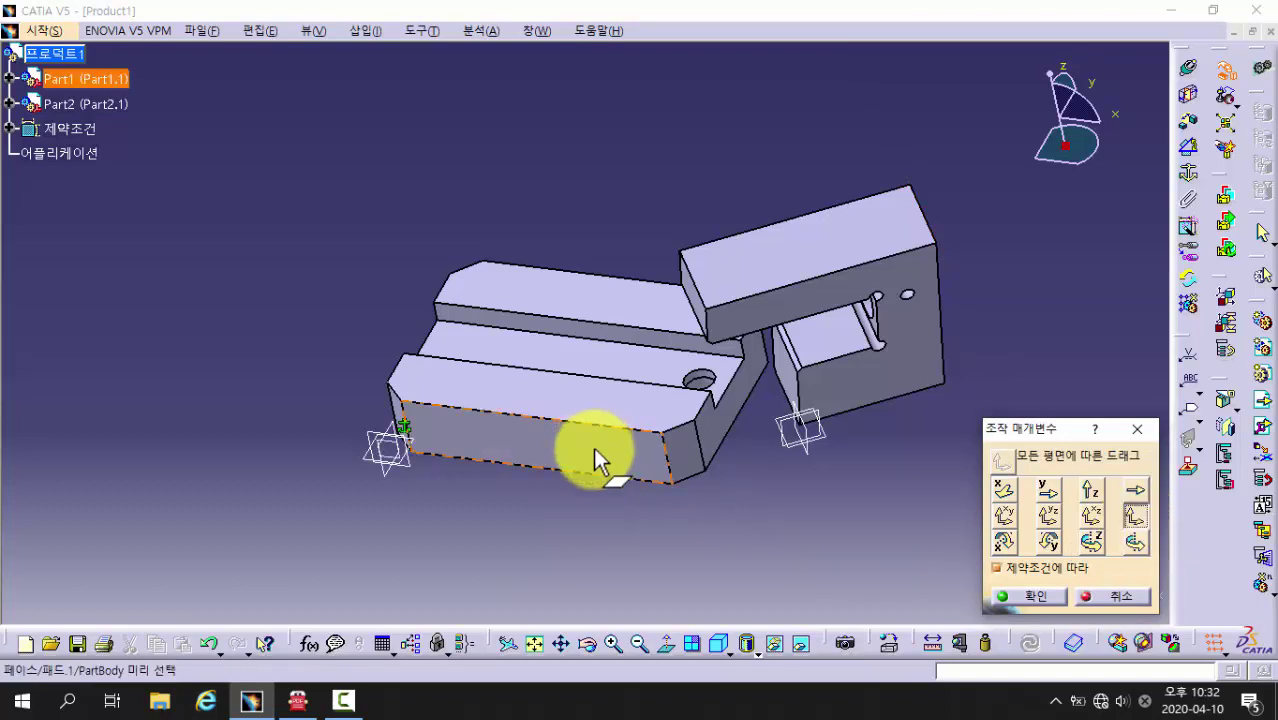
click(561, 449)
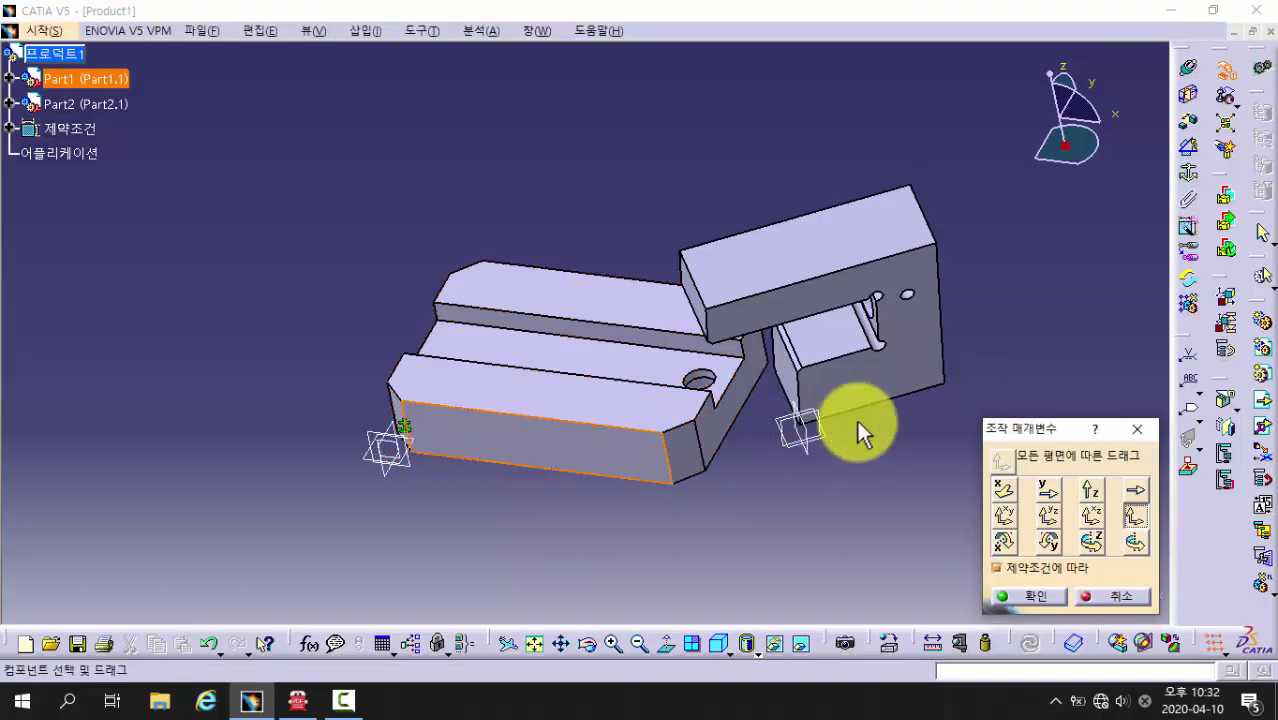
drag(870, 385, 862, 422)
- Move part 02 along the plane of the base's top face, away from the base
click(1136, 544)
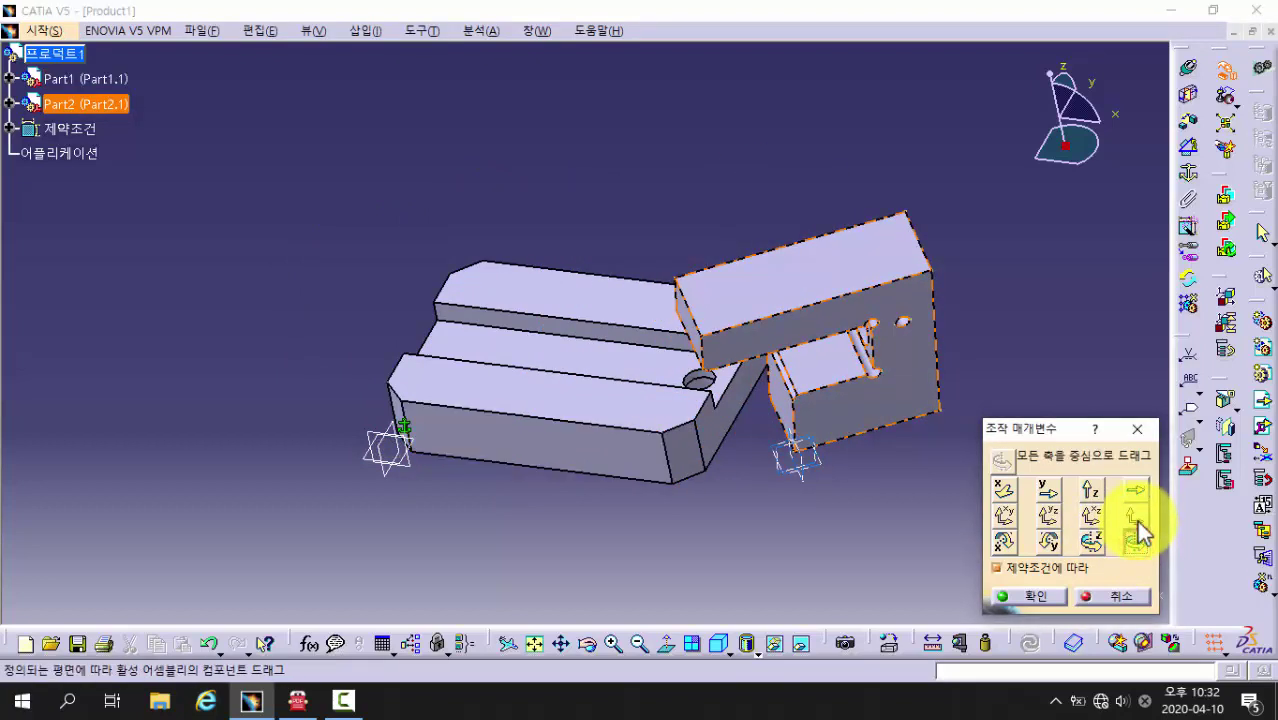
click(1136, 516)
click(615, 406)
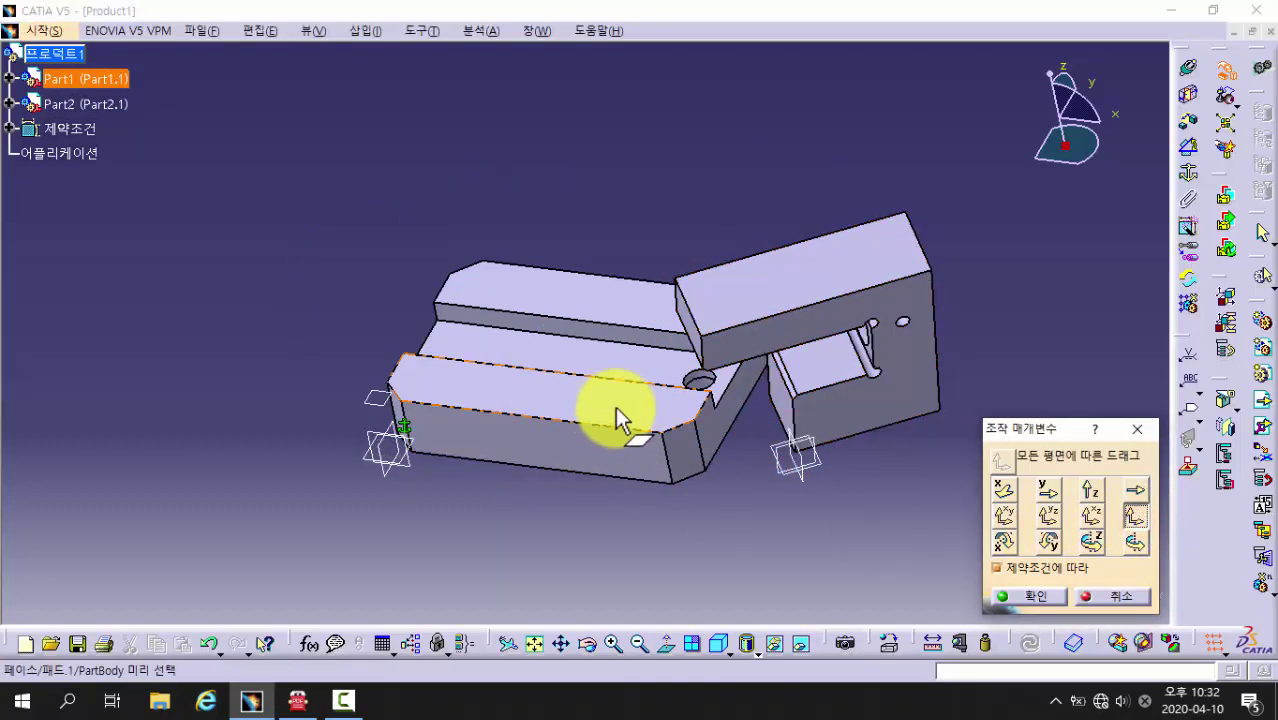
click(617, 405)
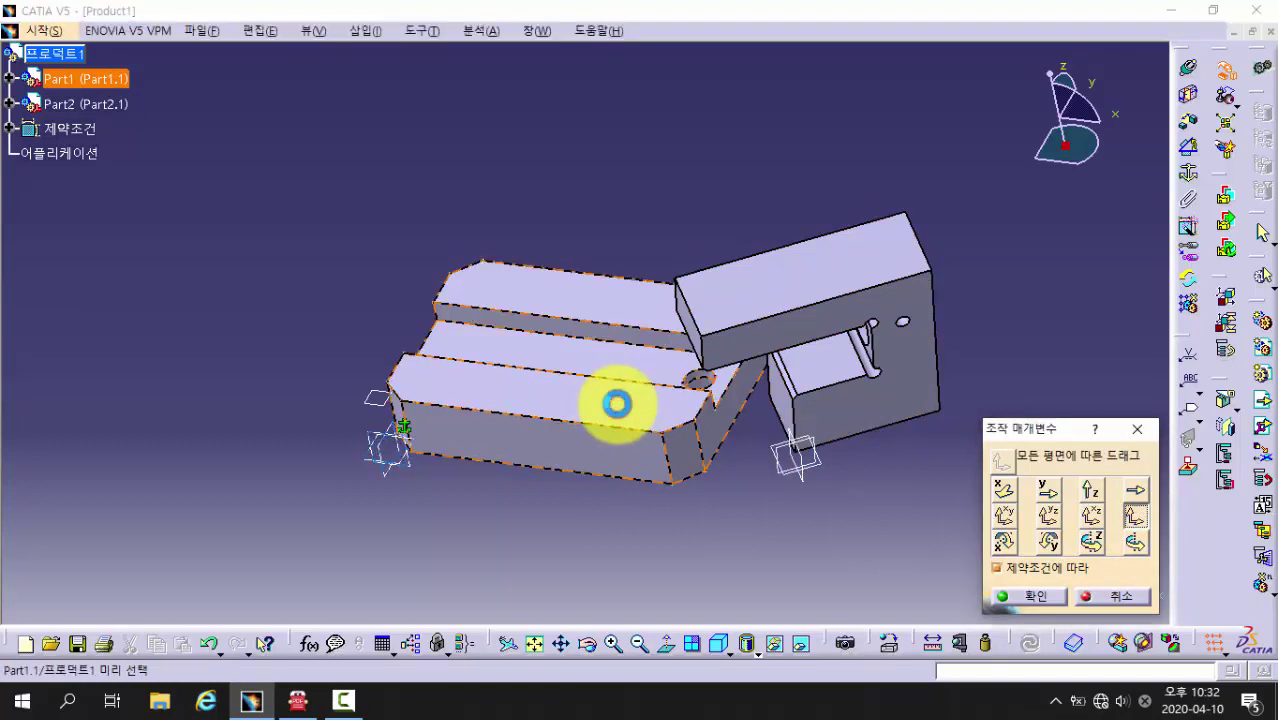
drag(816, 410, 851, 406)
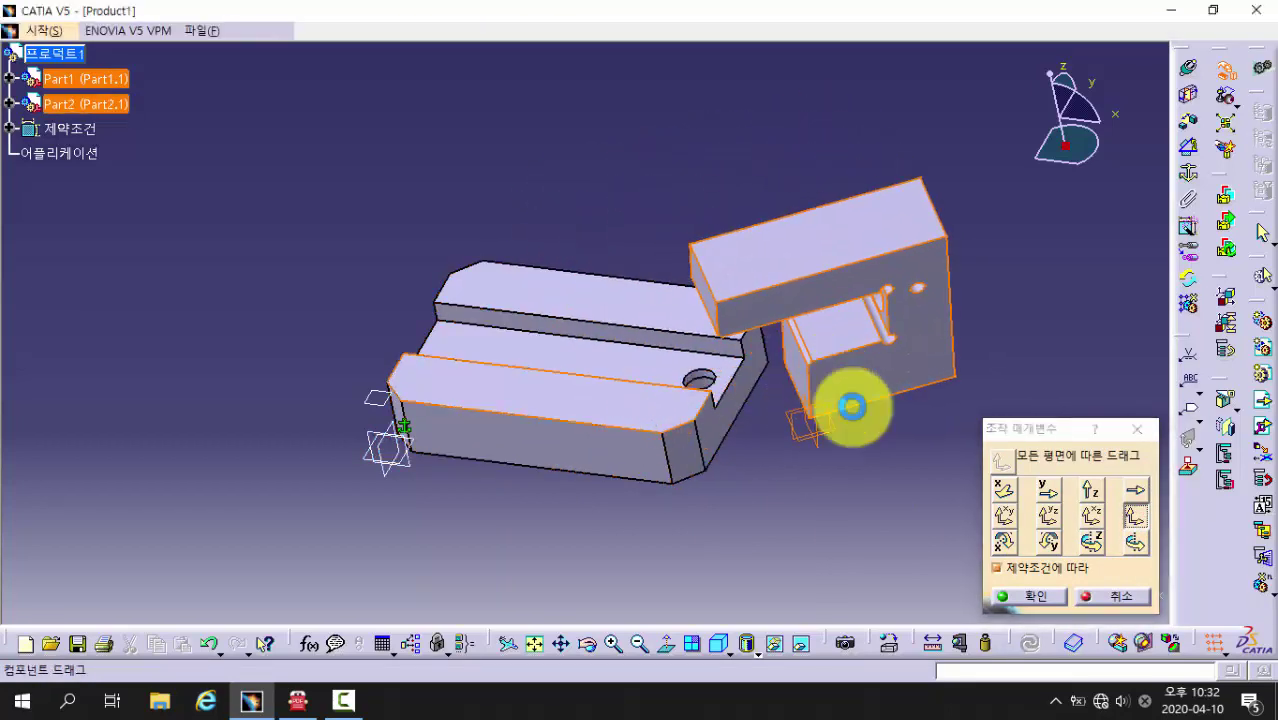
- Move part 02 along the plane of the base's end face near the hole, raising it beside the base
click(1135, 543)
click(1137, 516)
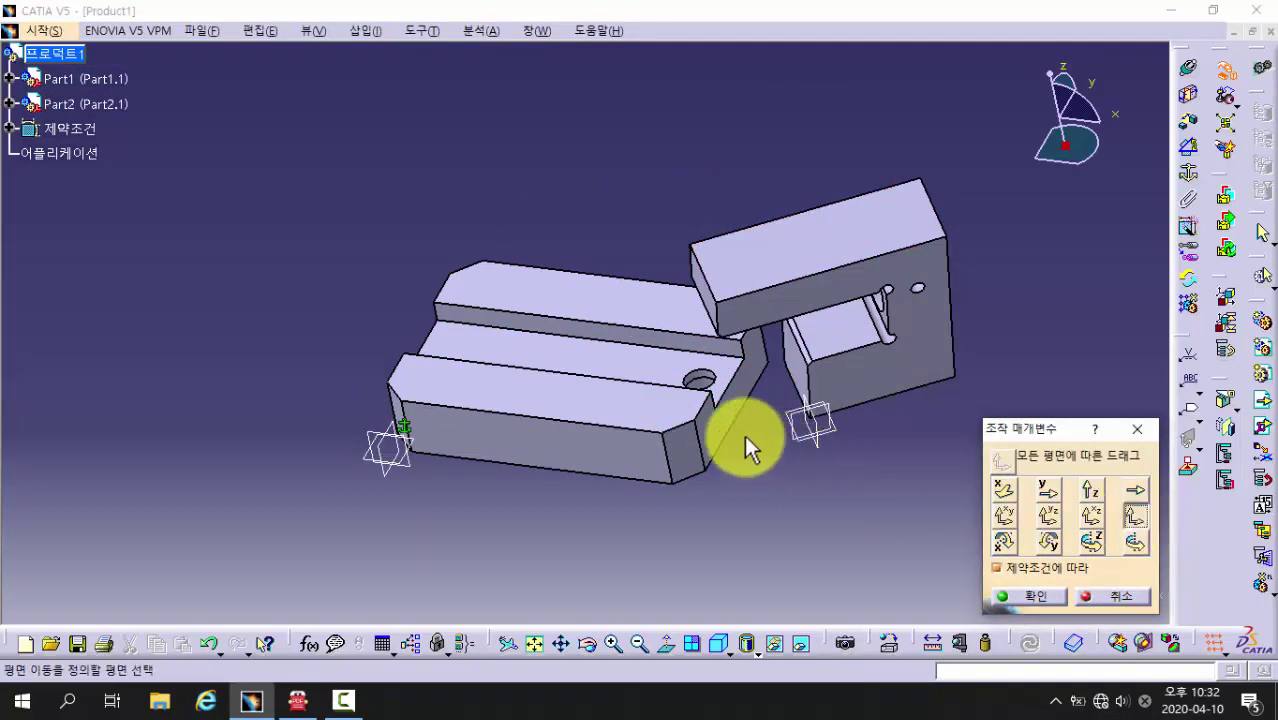
click(708, 420)
drag(862, 398, 835, 410)
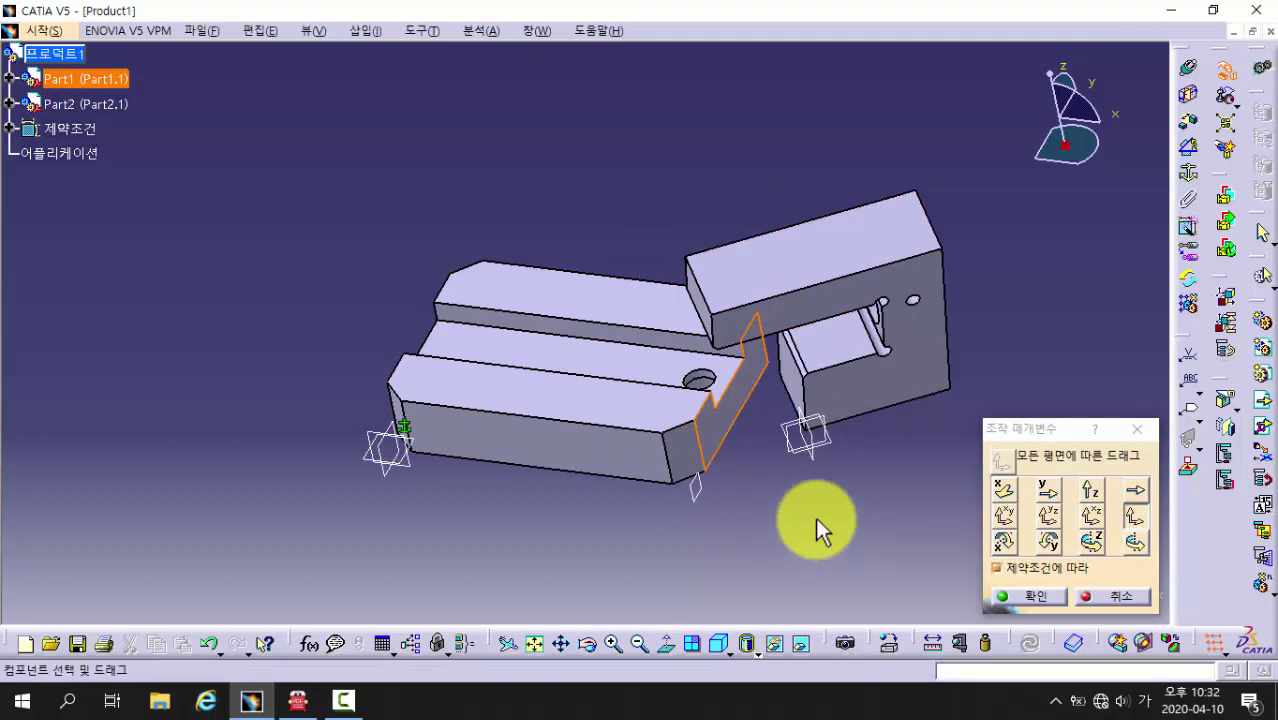
drag(890, 397, 884, 343)
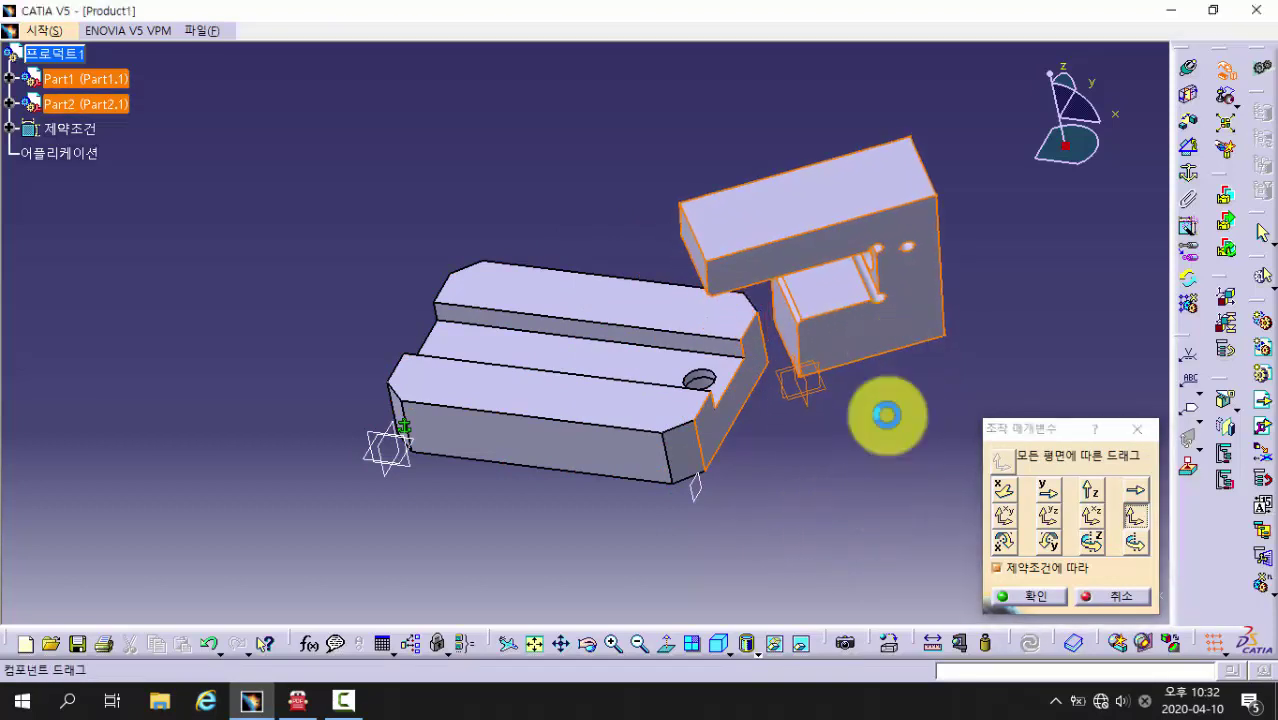
click(881, 456)
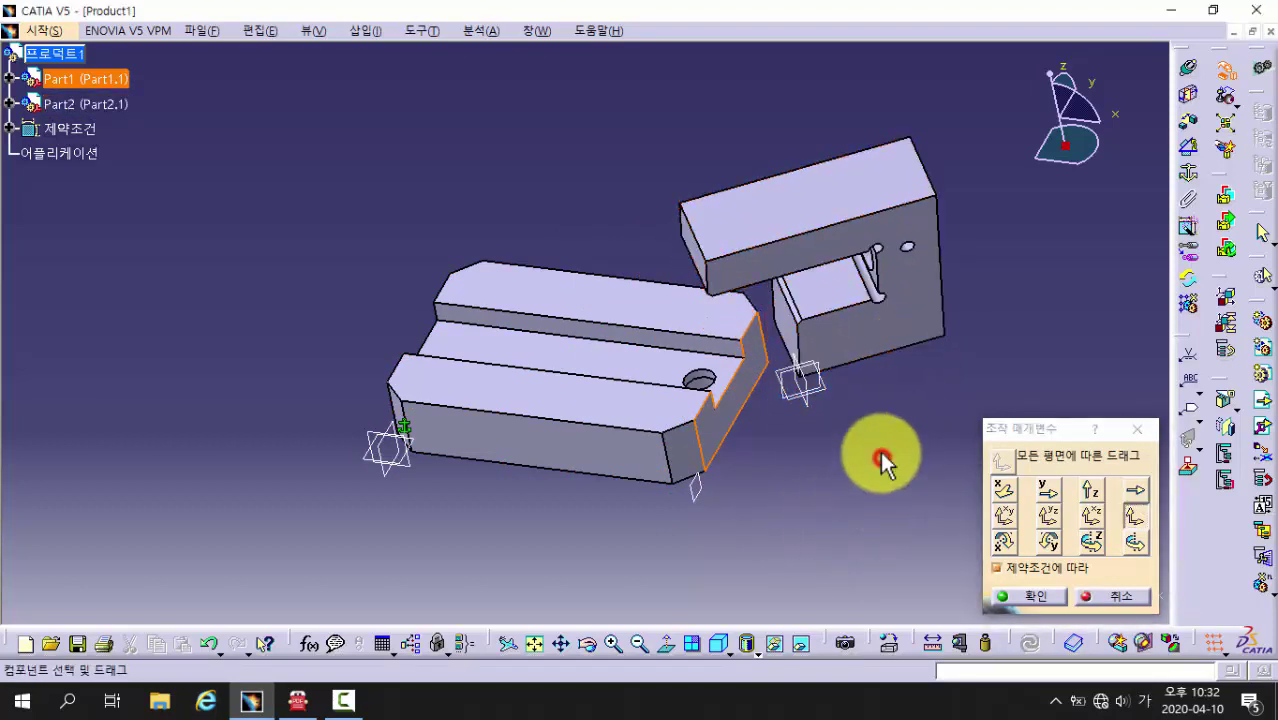
- Constrain part 02's bottom face in contact with the floor of the base's slot, dismissing the assistant prompt permanently, and update the assembly
click(1016, 599)
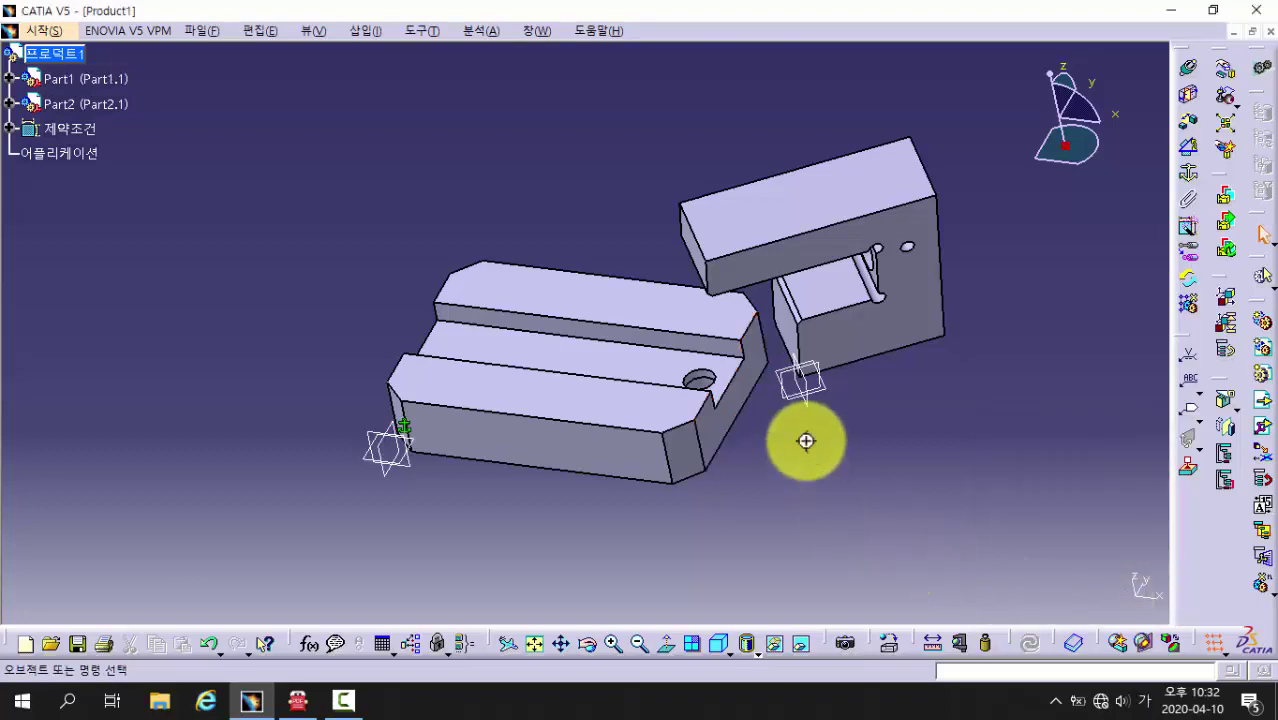
middle_drag(807, 439, 670, 405)
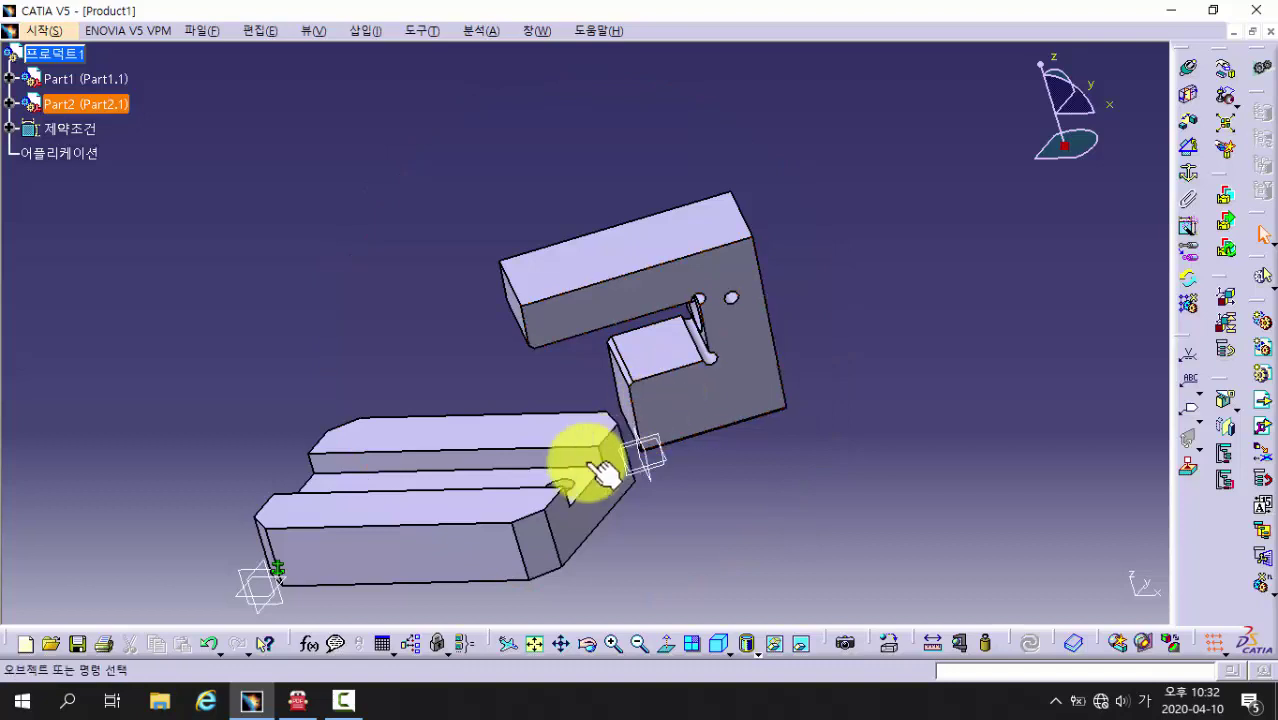
click(499, 434)
middle_drag(532, 482, 582, 377)
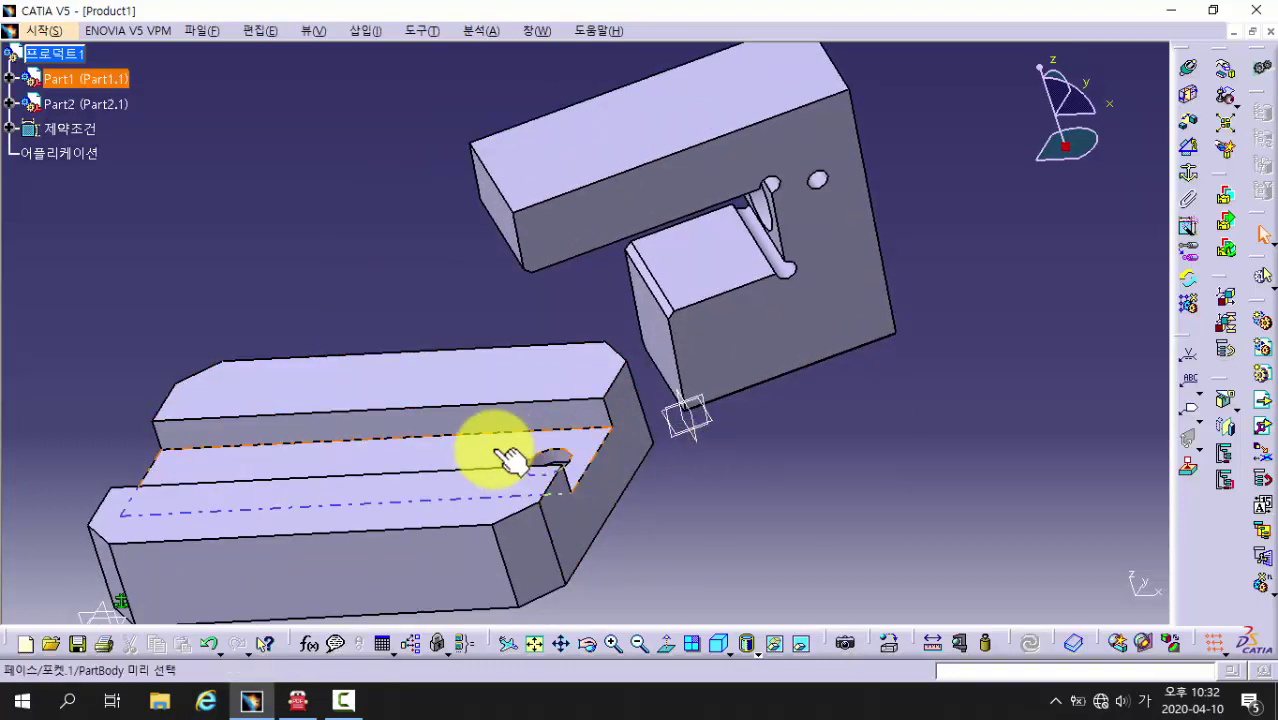
click(1189, 98)
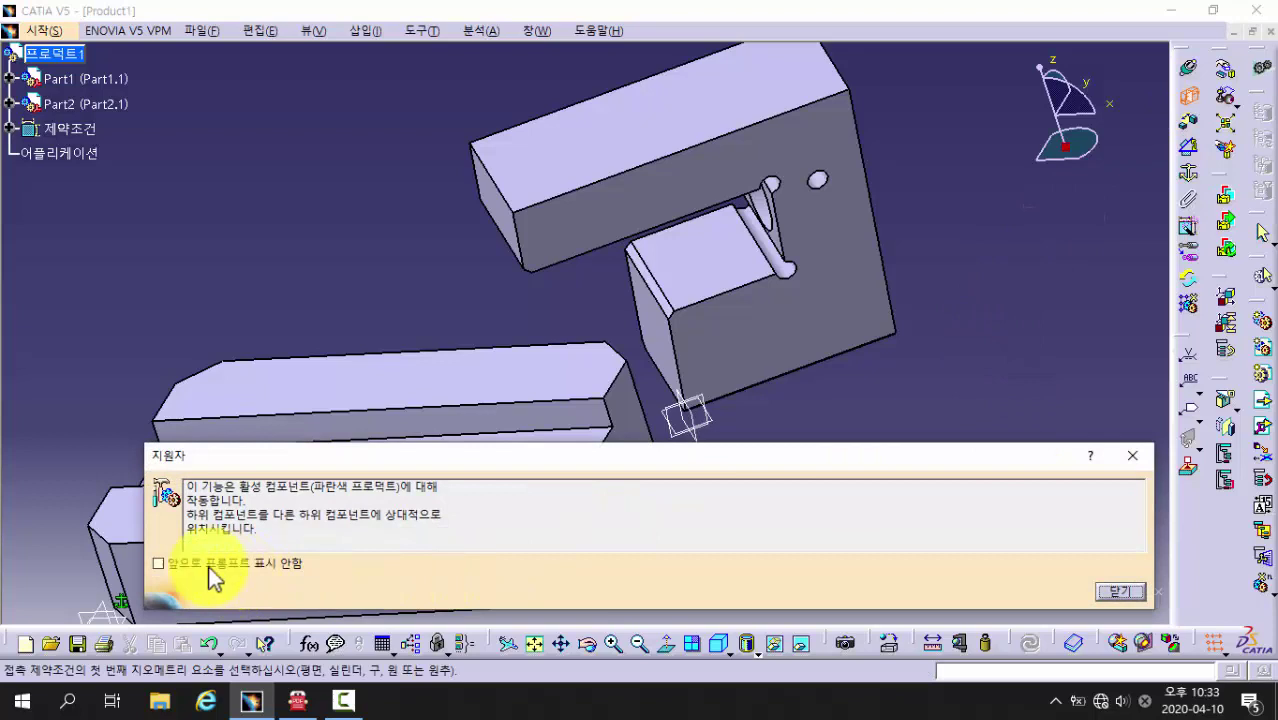
click(159, 564)
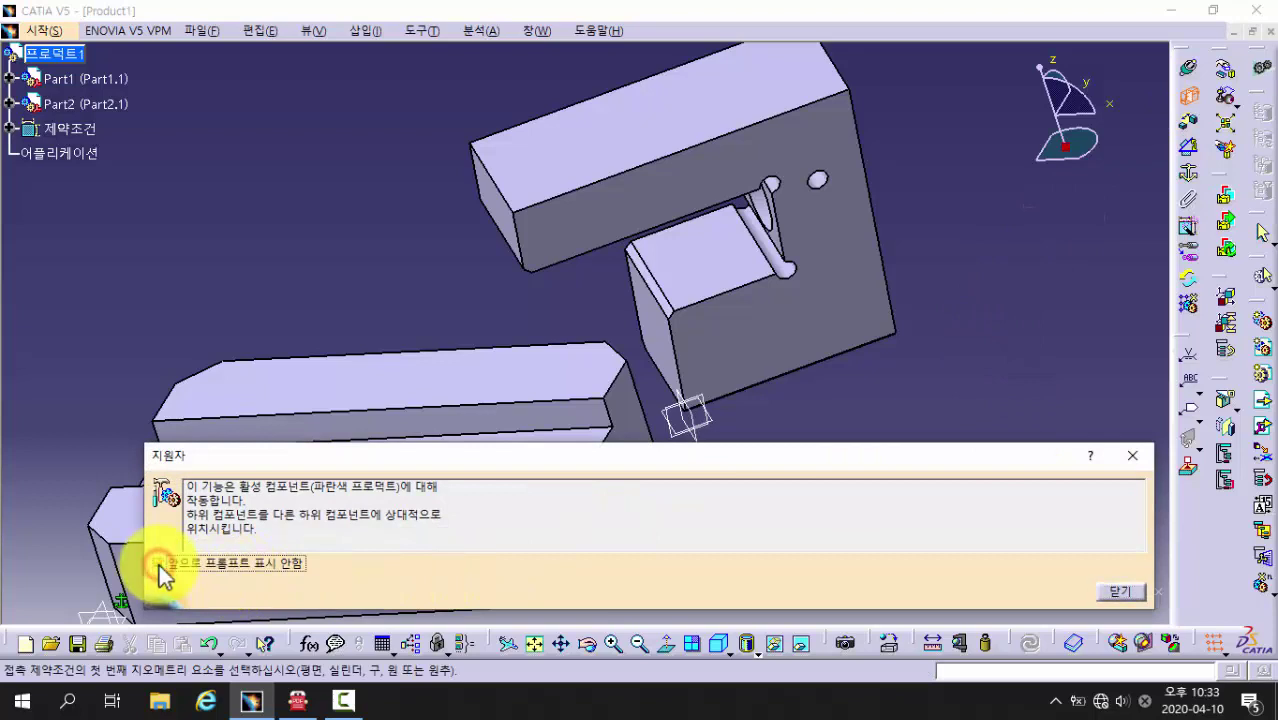
click(1122, 593)
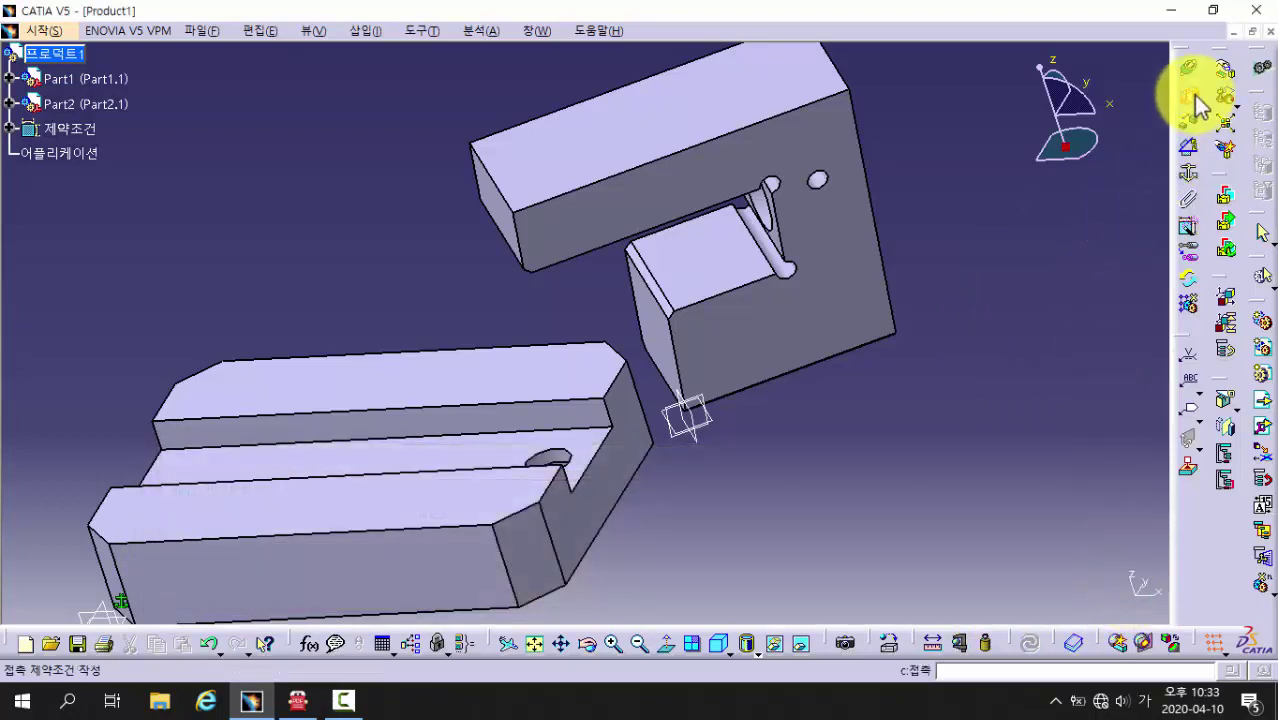
click(492, 447)
middle_drag(693, 428, 589, 153)
click(682, 161)
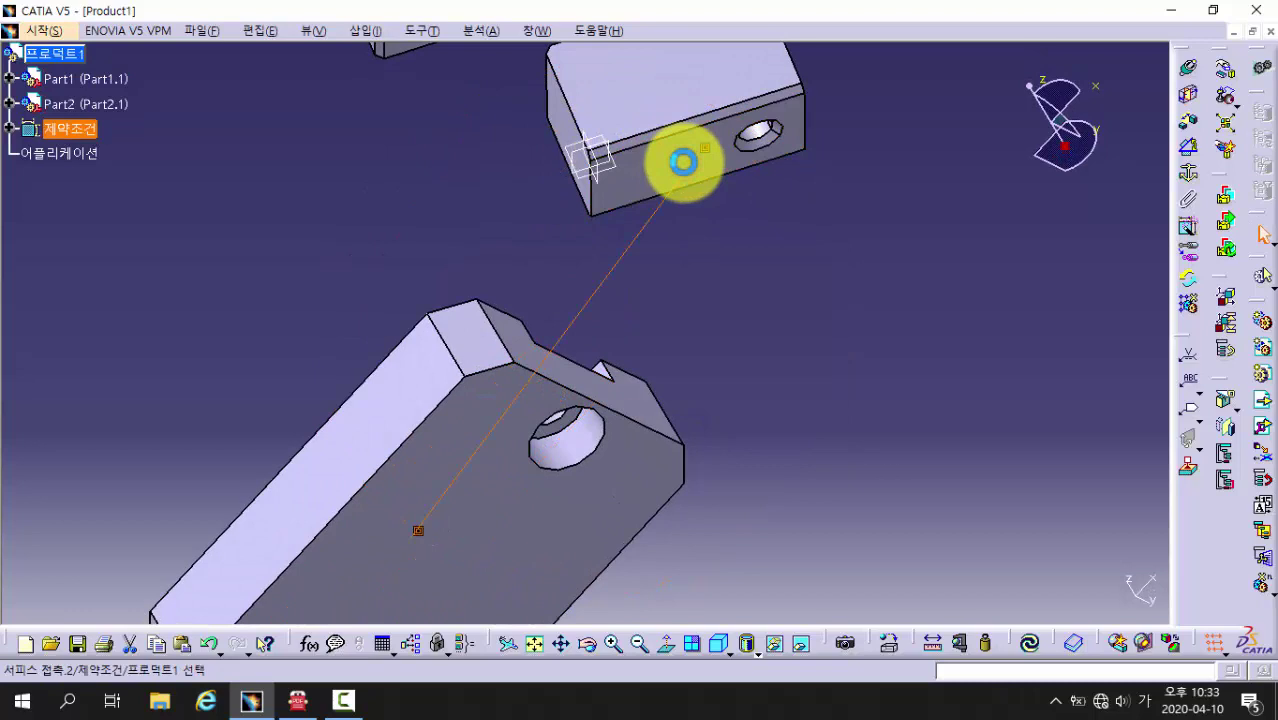
click(1030, 647)
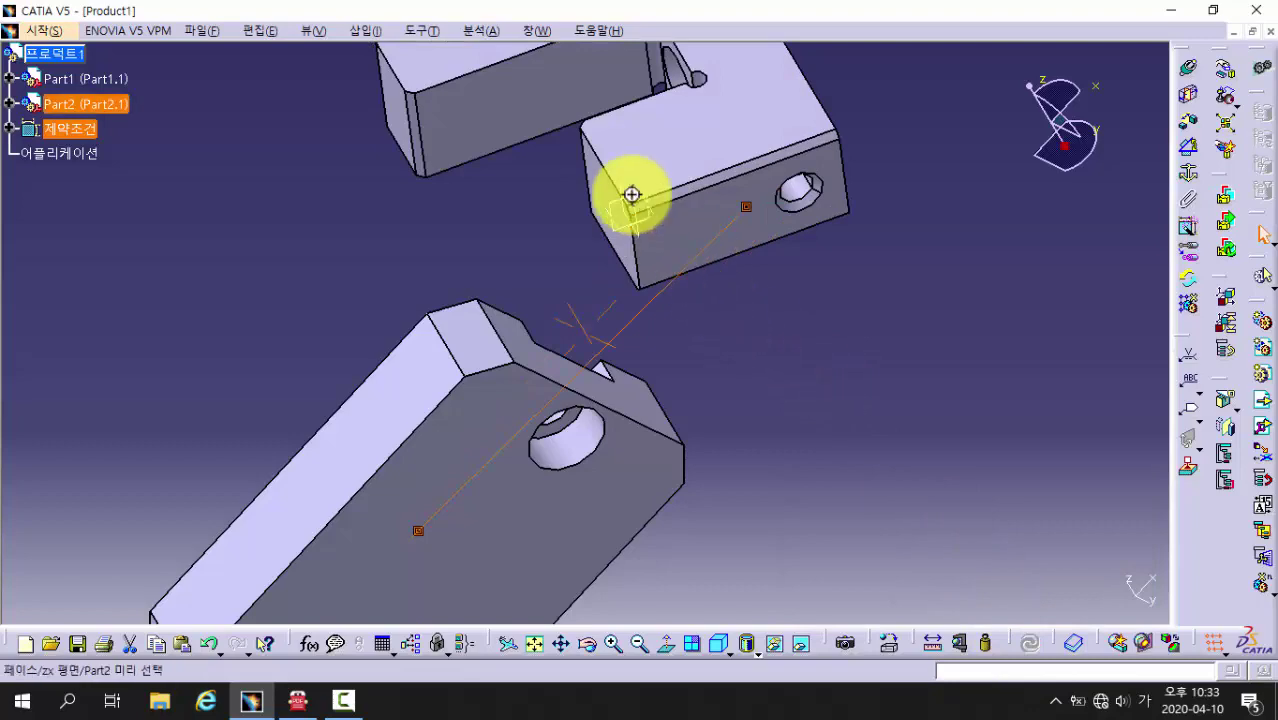
- Add a contact constraint between the base slot's side wall and part 02's matching side face, and update the assembly
middle_drag(633, 194, 880, 425)
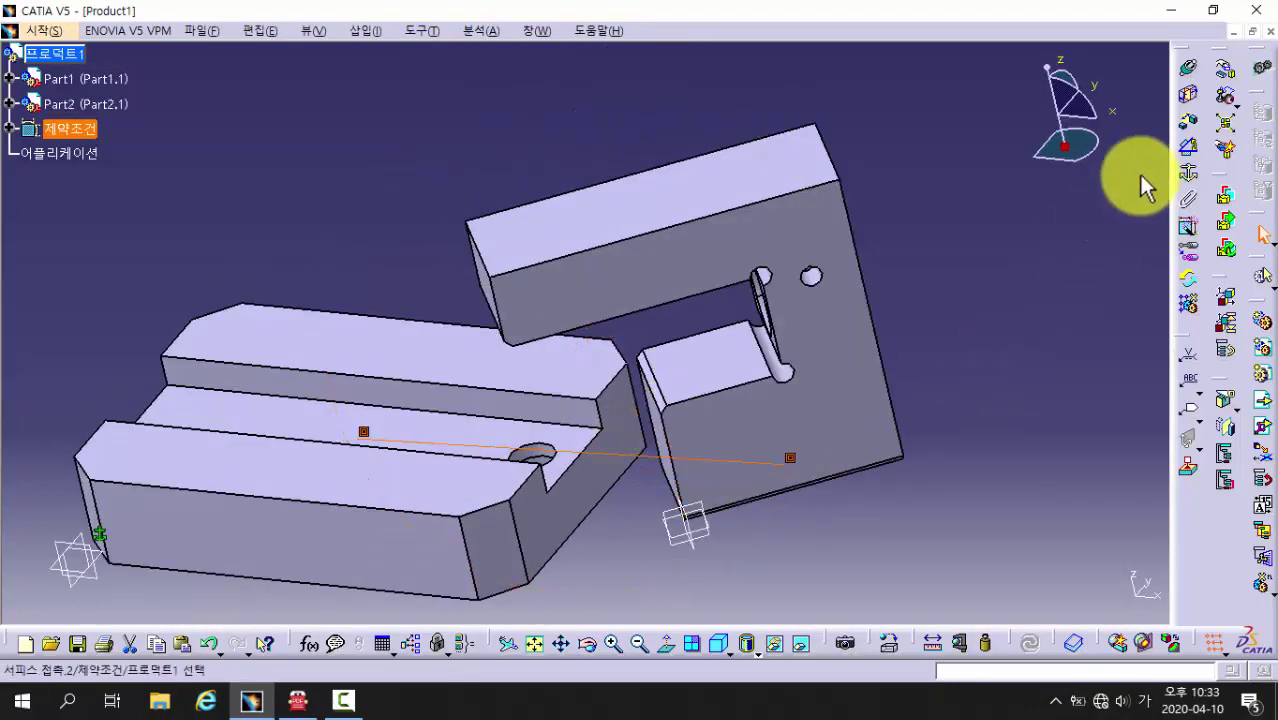
click(1189, 100)
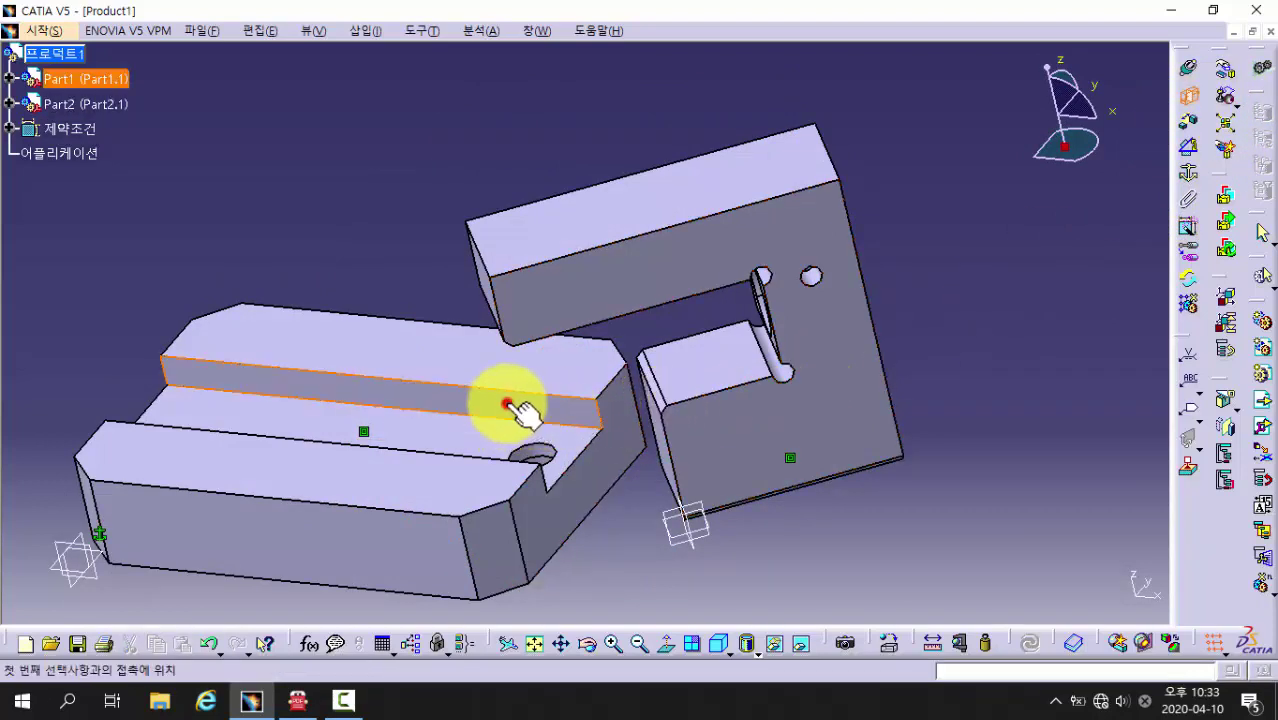
middle_drag(800, 371, 458, 435)
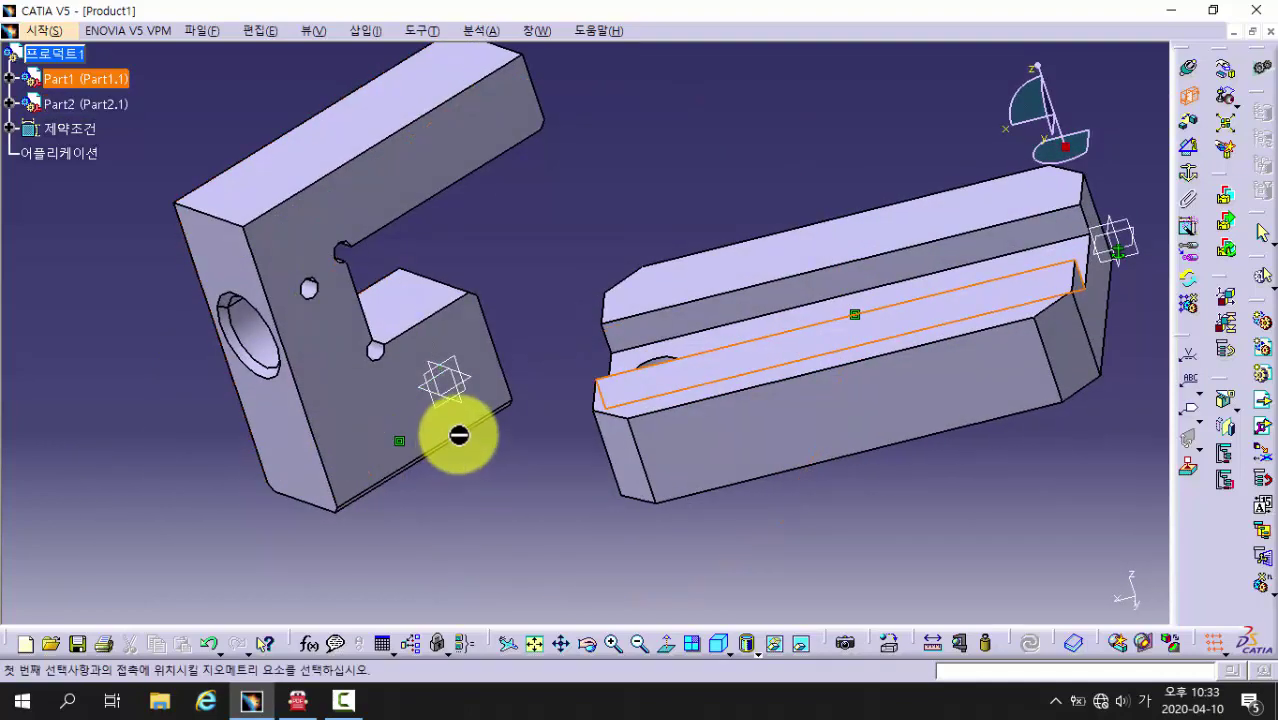
click(370, 400)
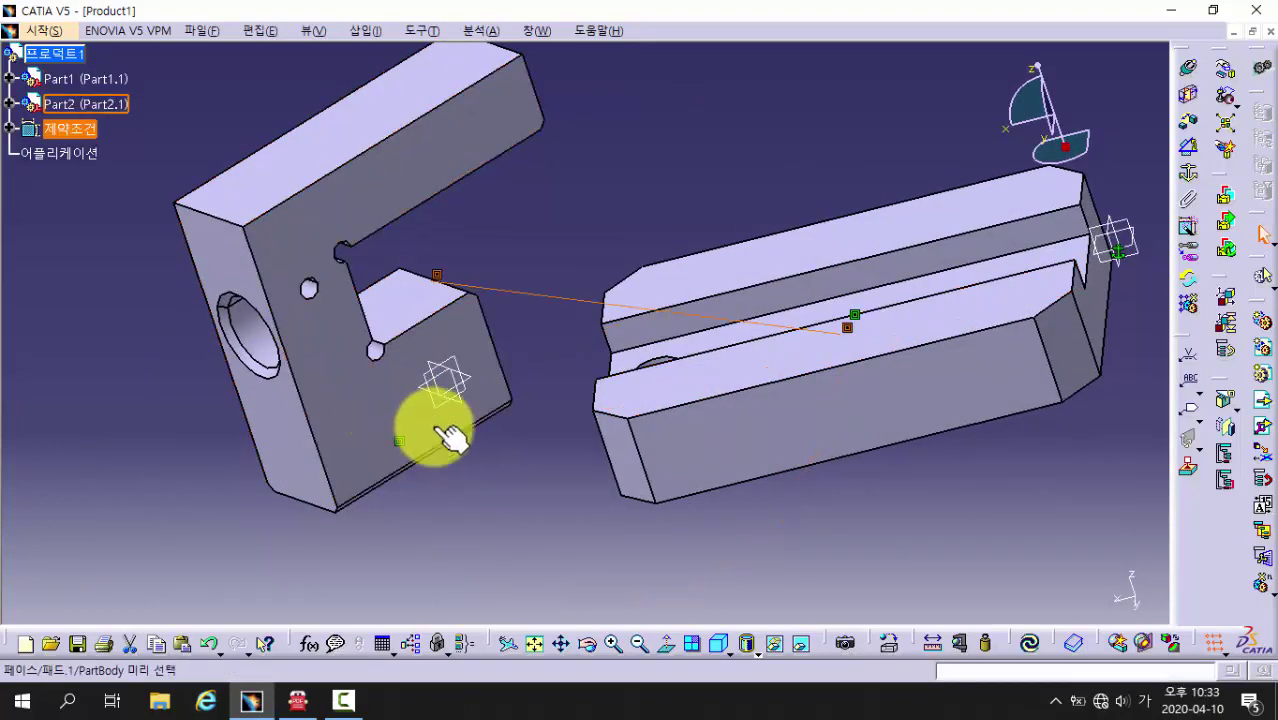
click(1029, 646)
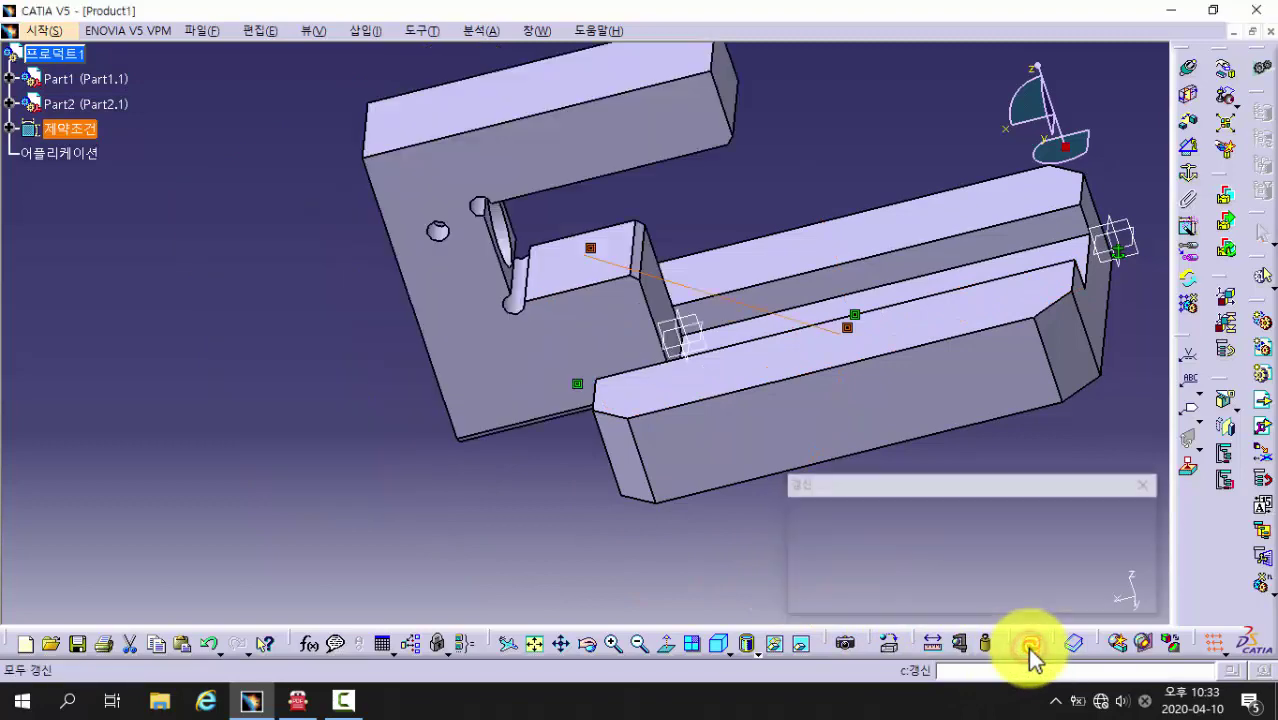
- Make the axis of the hole in part 02's bottom coincident with the base's counterbored hole axis, and update the assembly
middle_drag(592, 518, 673, 234)
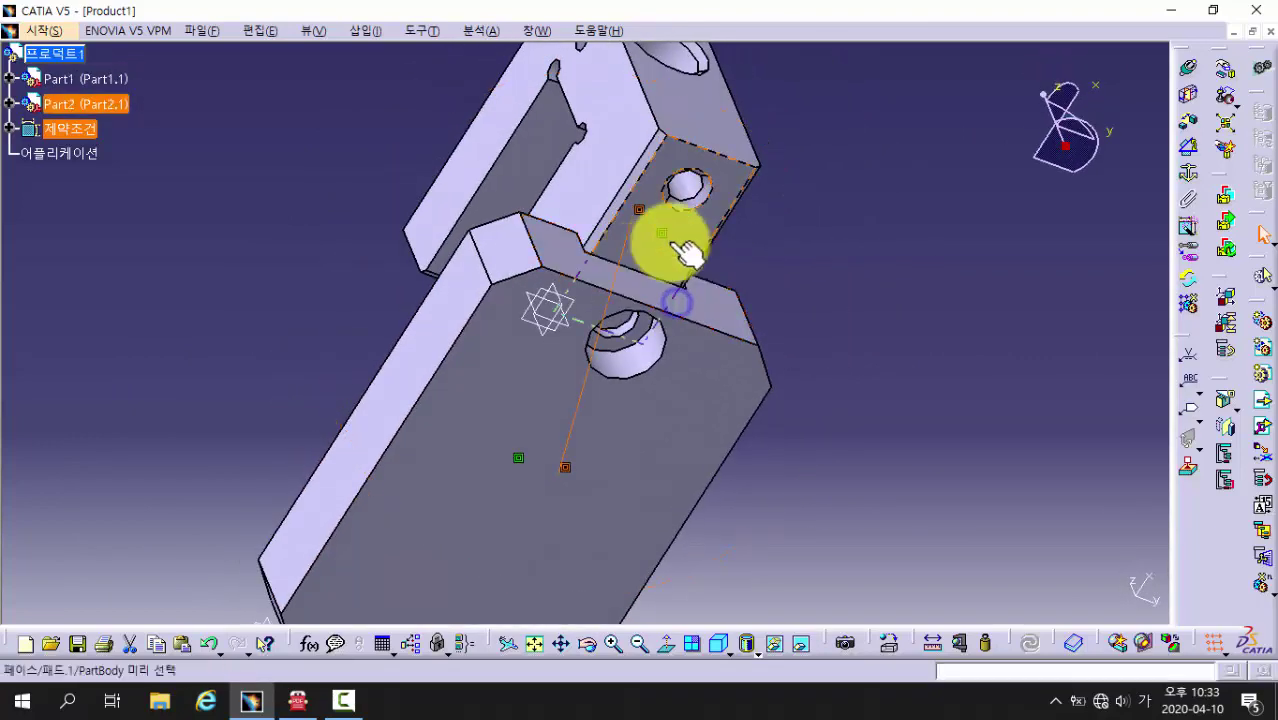
middle_drag(636, 362, 765, 211)
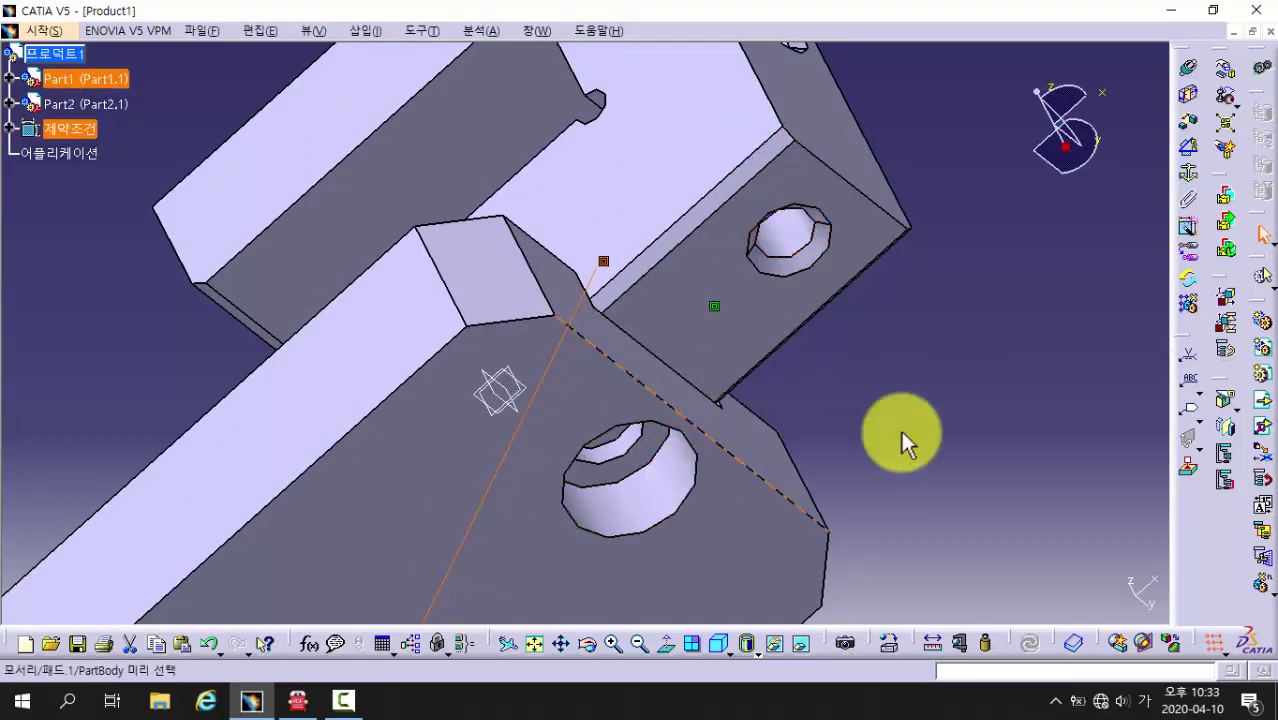
click(1190, 70)
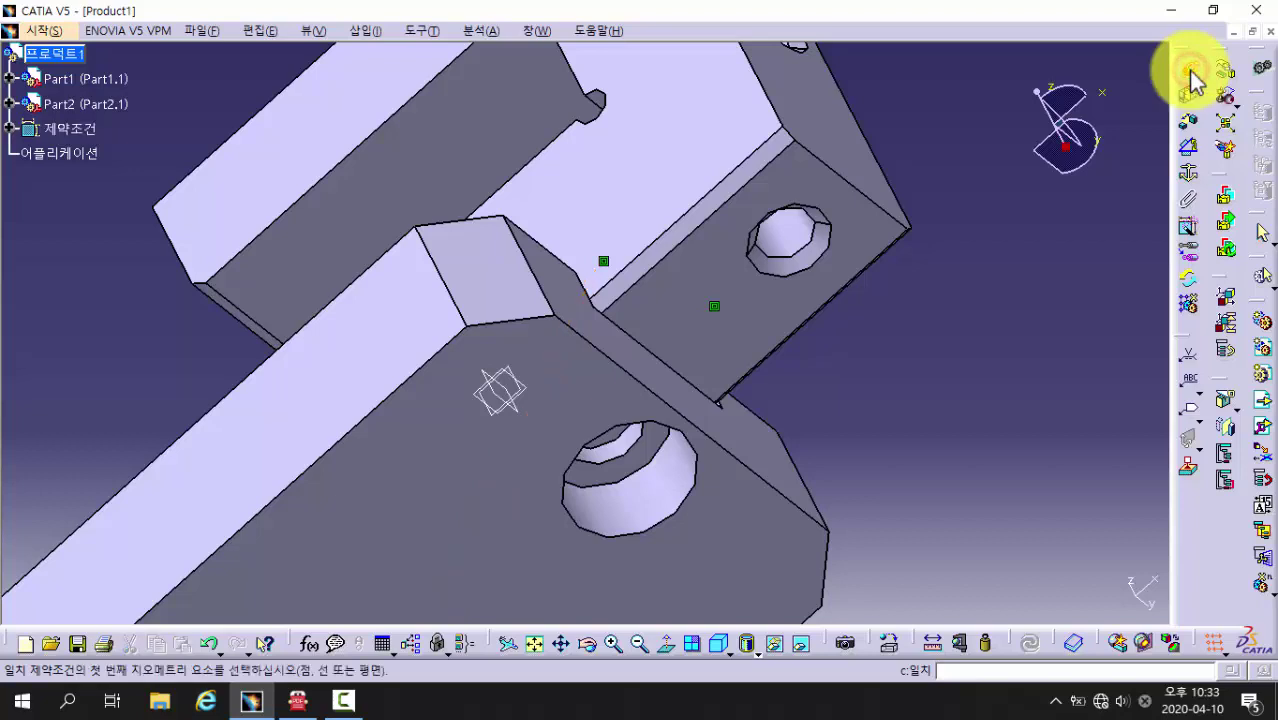
click(793, 229)
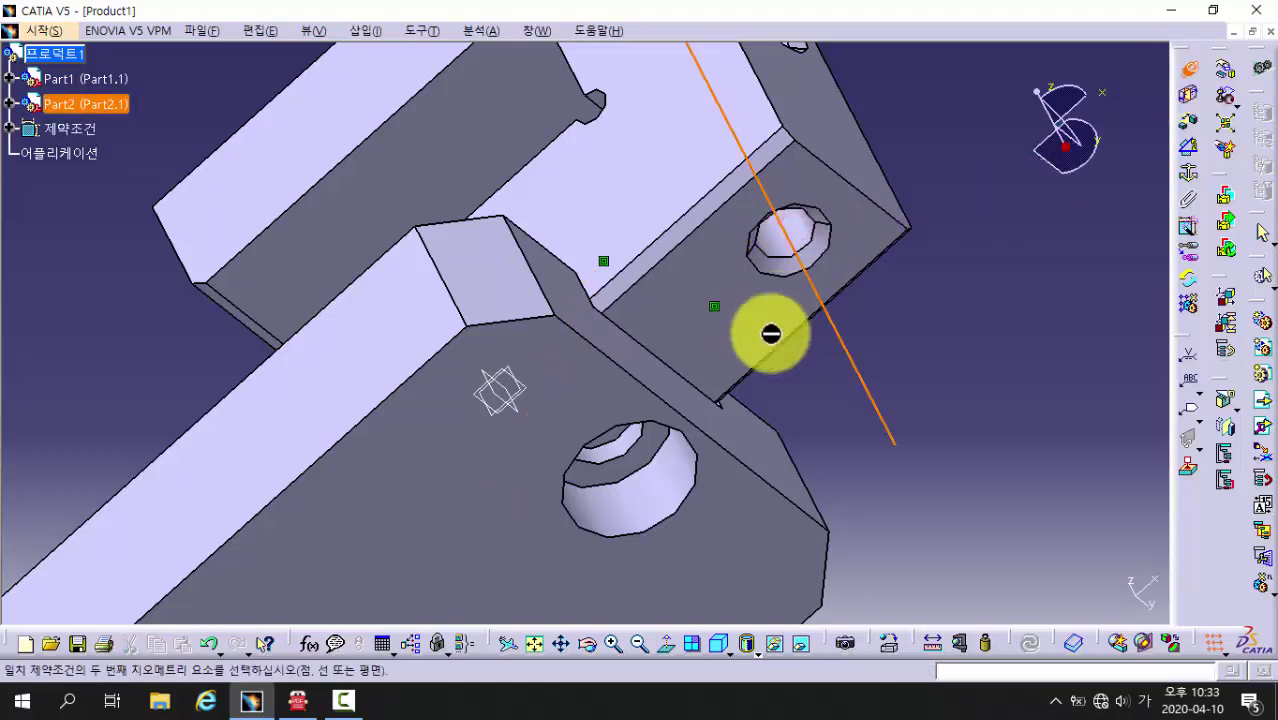
click(660, 484)
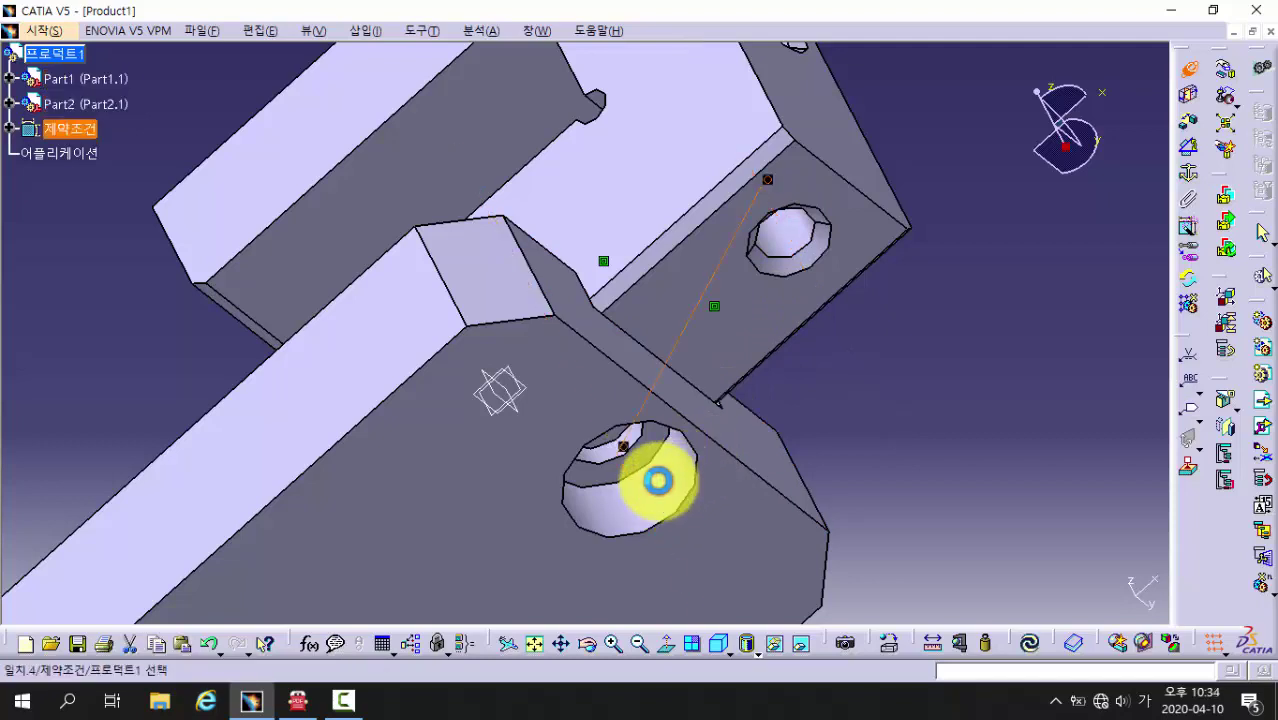
click(1027, 646)
- Try to move part 02 along the plane of the base's top face while respecting the constraints
middle_drag(941, 280, 932, 406)
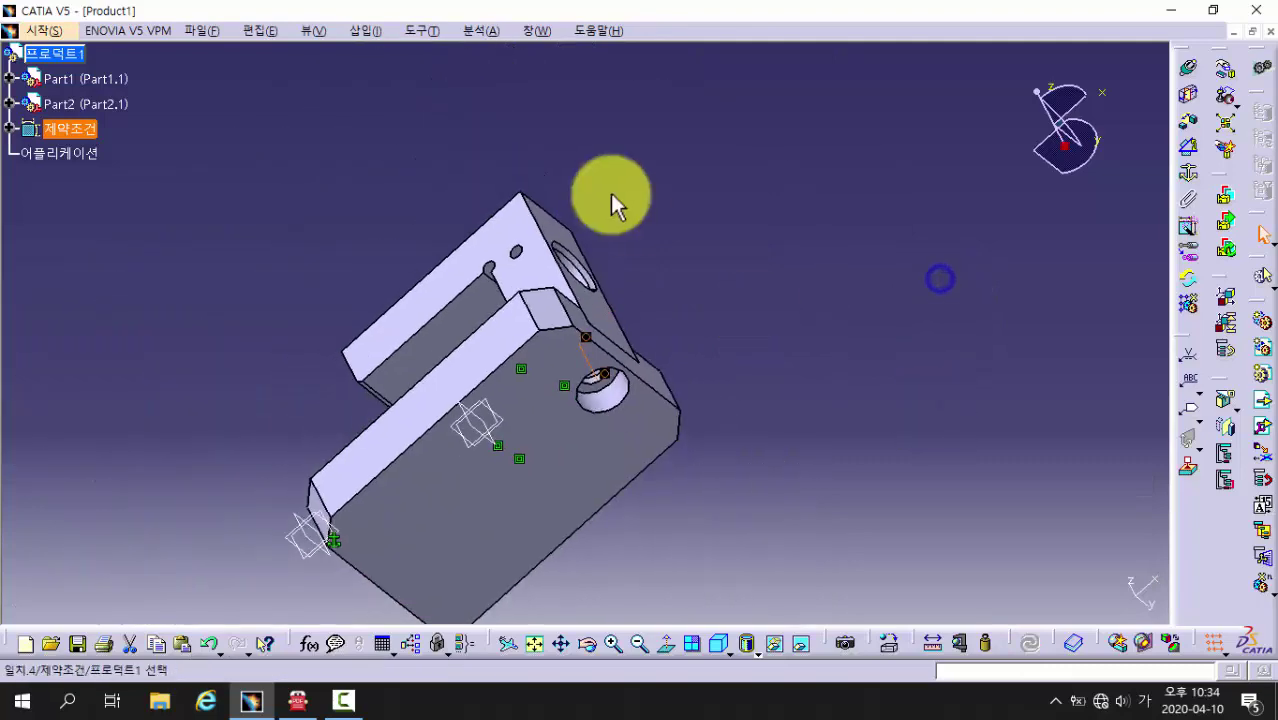
middle_drag(611, 194, 847, 271)
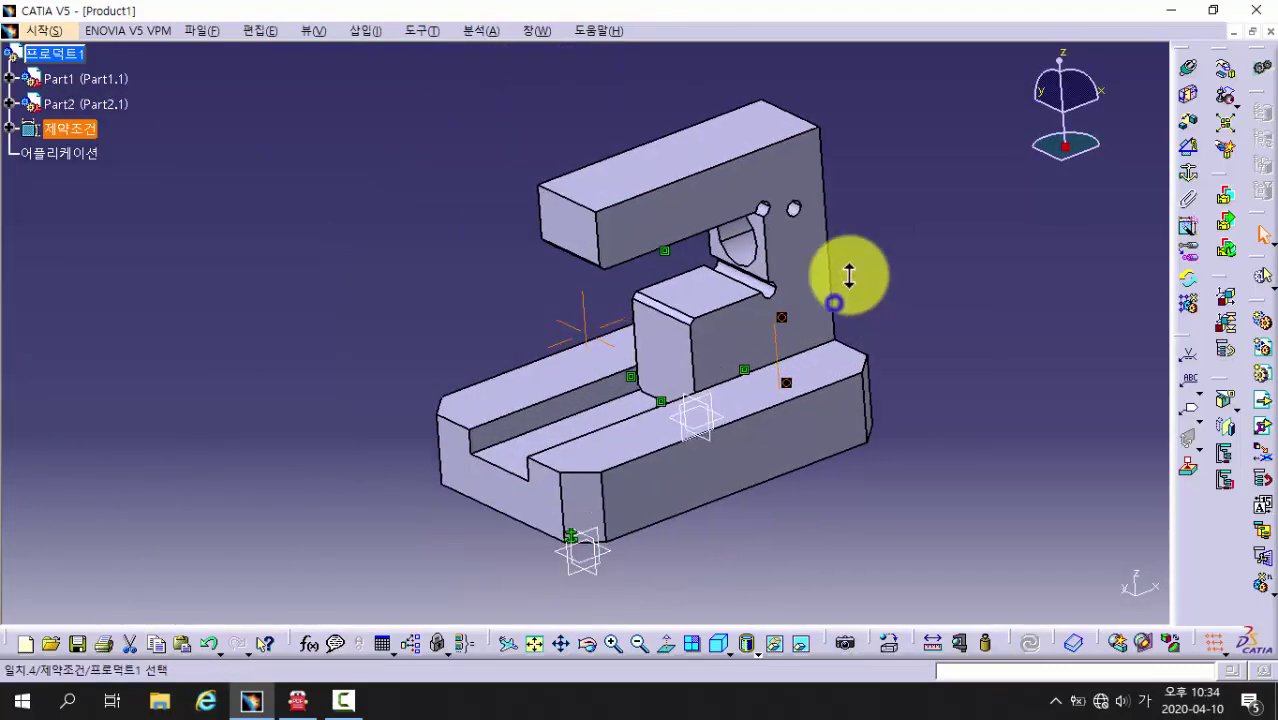
click(1225, 70)
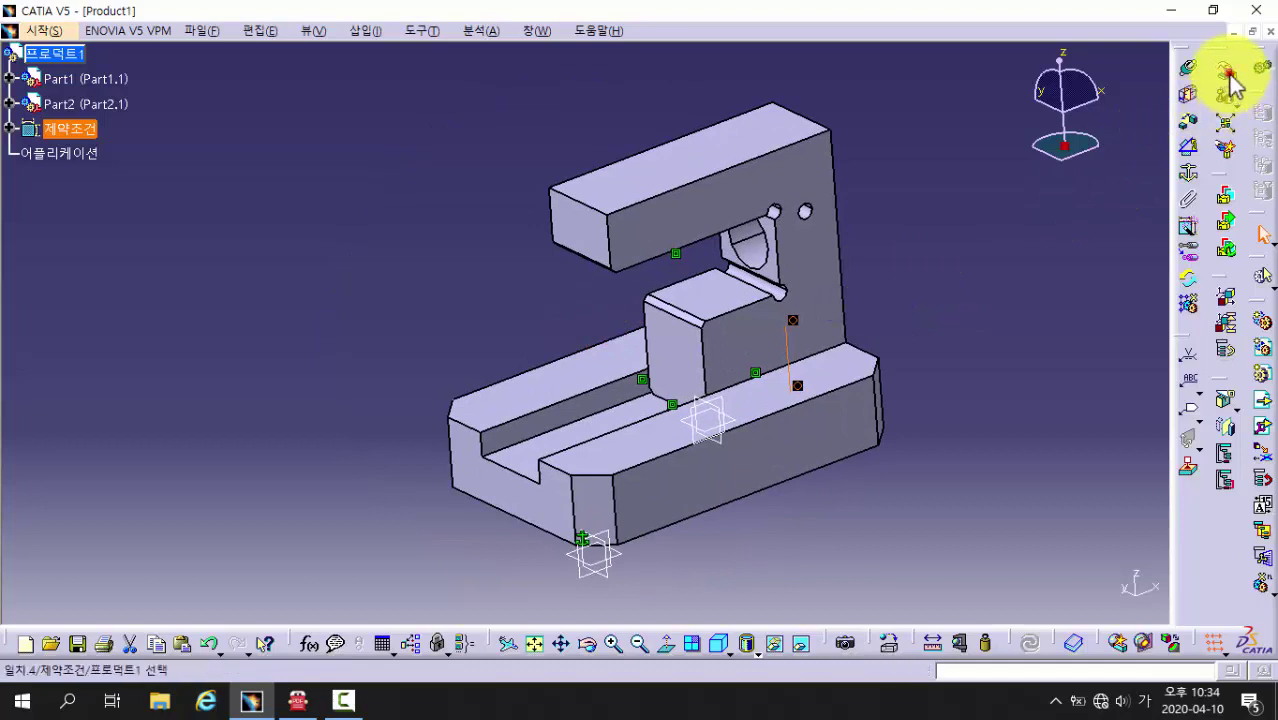
click(1227, 72)
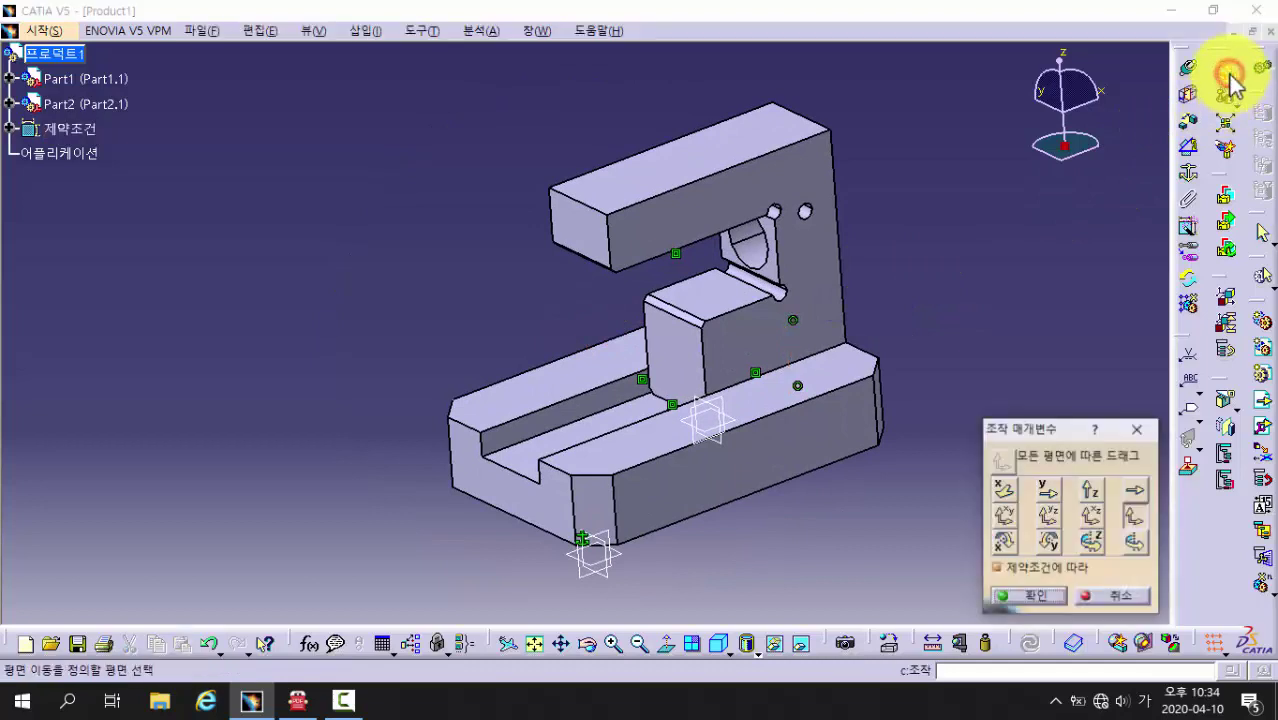
click(1135, 515)
click(612, 450)
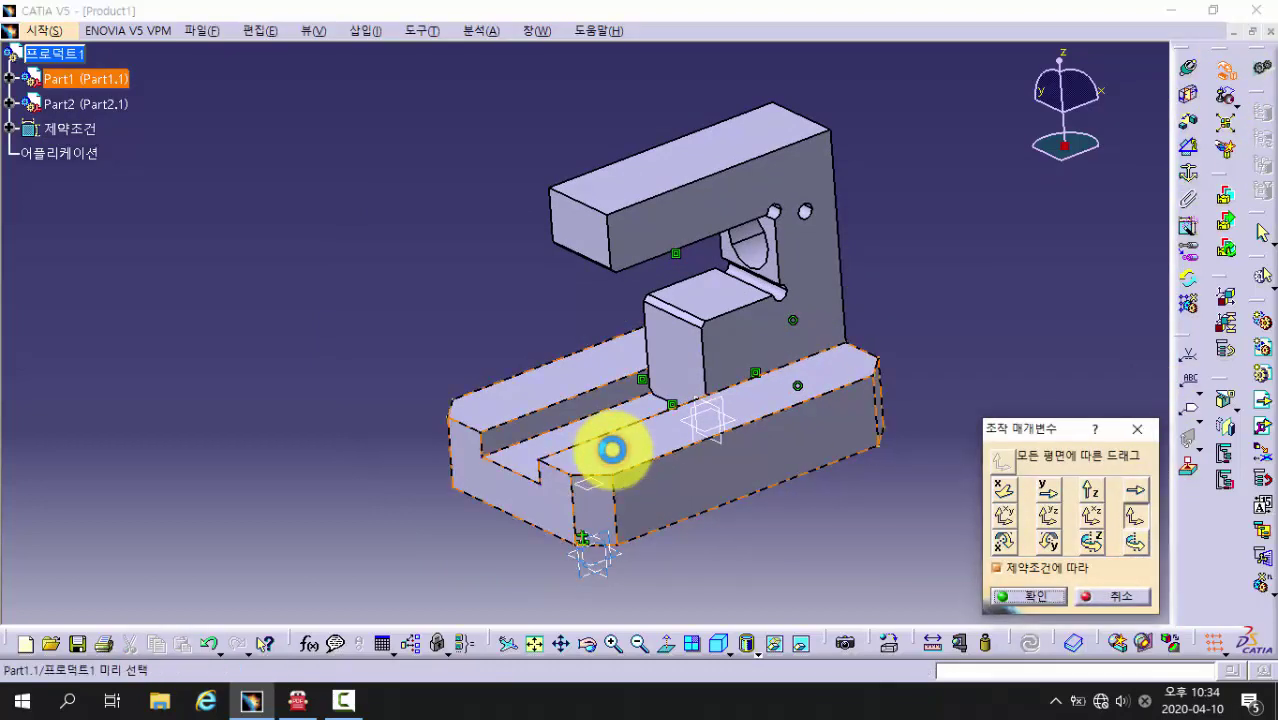
drag(824, 291, 979, 278)
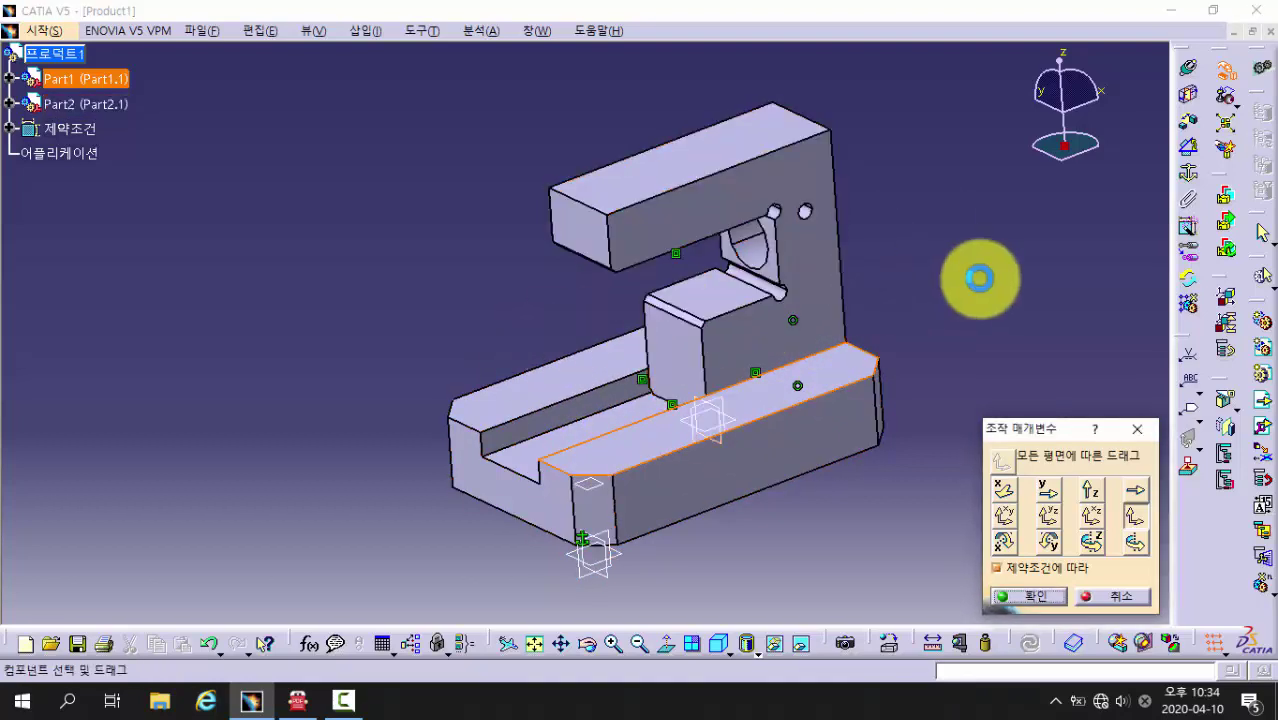
click(1042, 597)
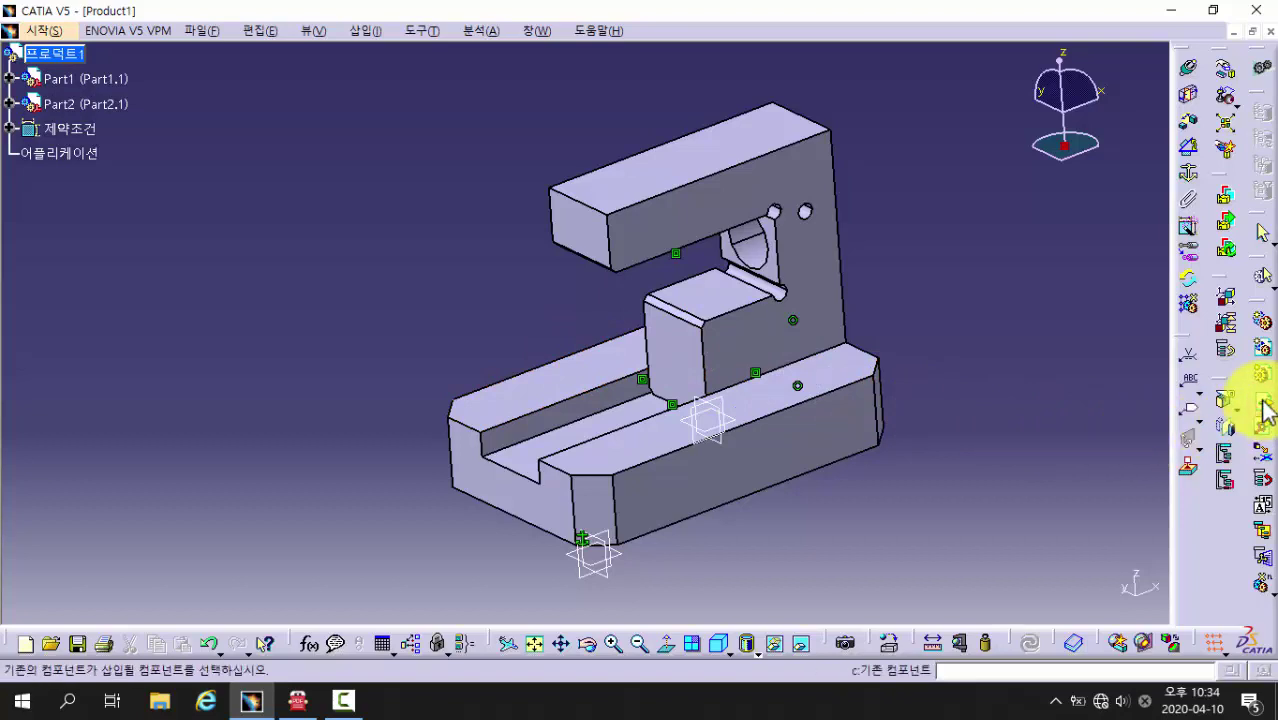
- Insert 03.CATPart into the product as an existing component
click(77, 61)
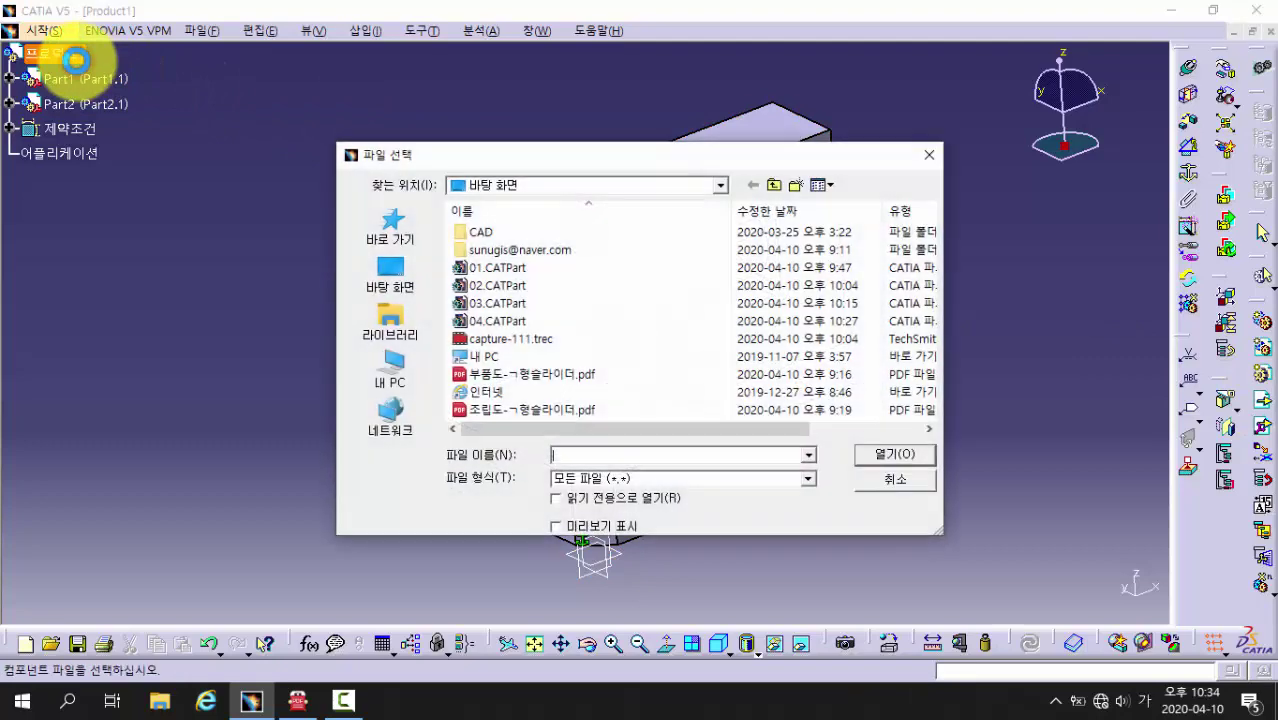
click(485, 304)
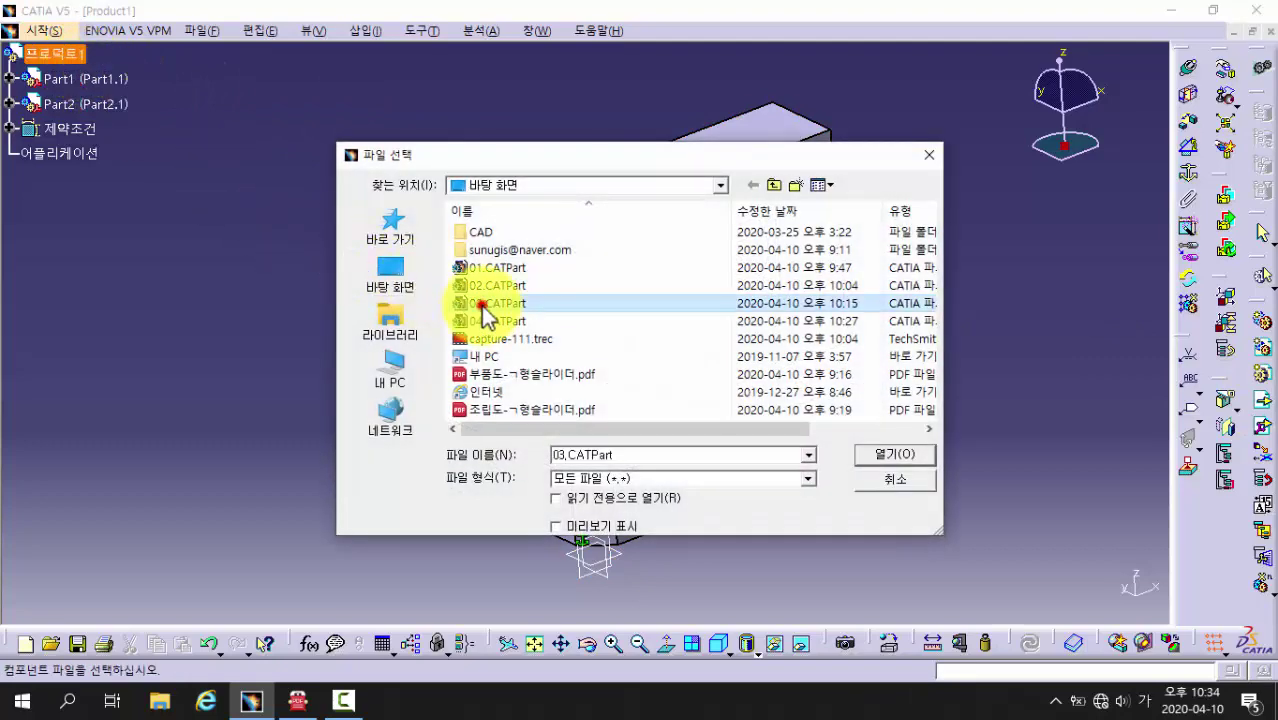
click(885, 458)
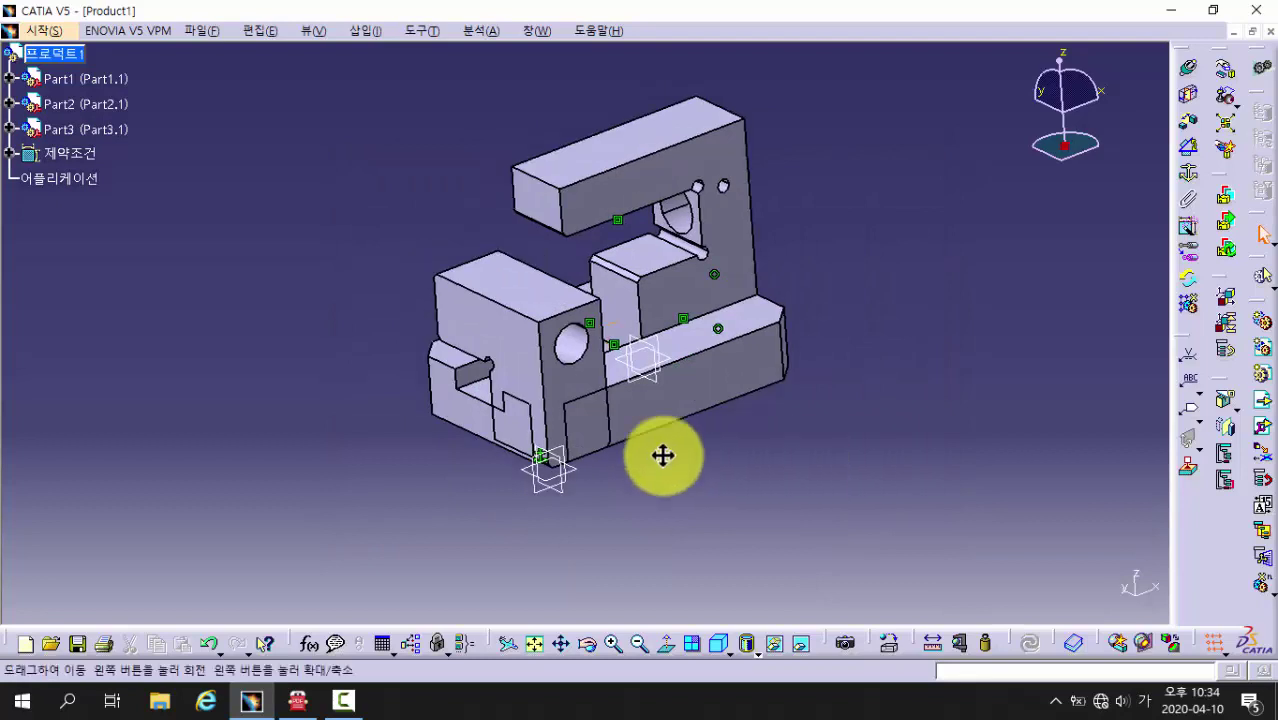
- Move part 03 along the plane of the base's top face until it stands clear of the base's open slot end
middle_drag(663, 455, 661, 408)
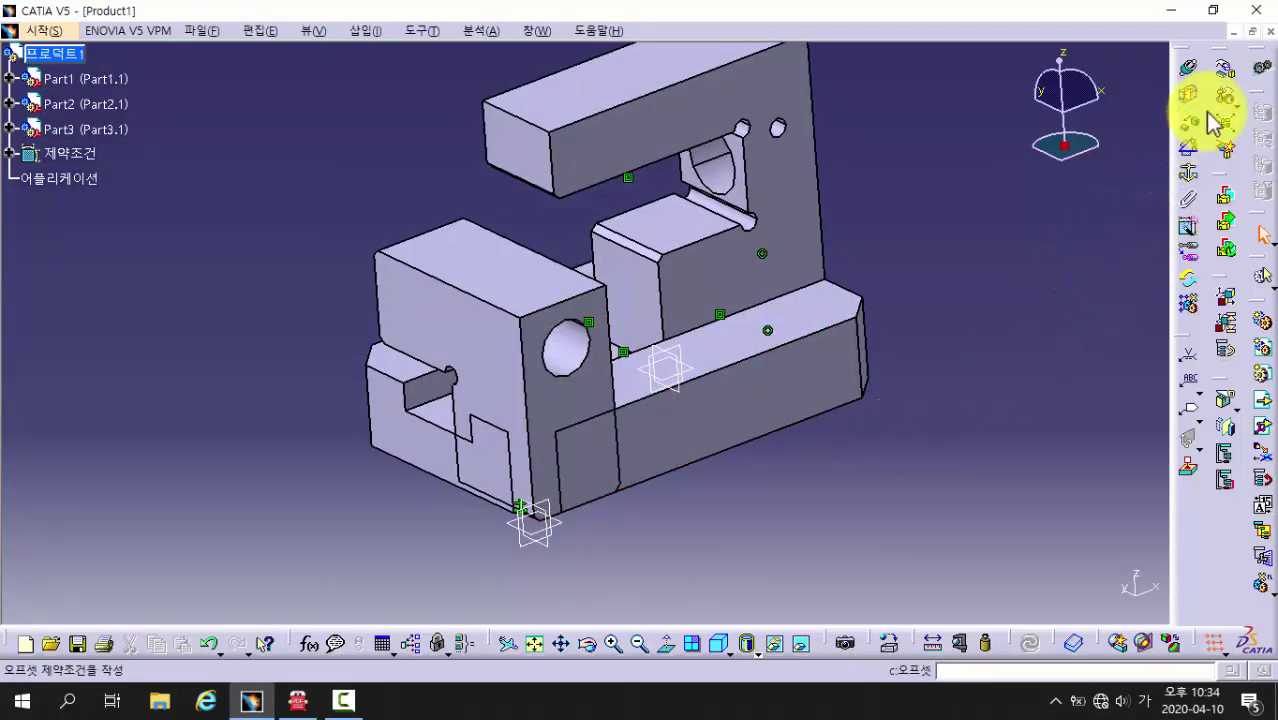
click(1230, 72)
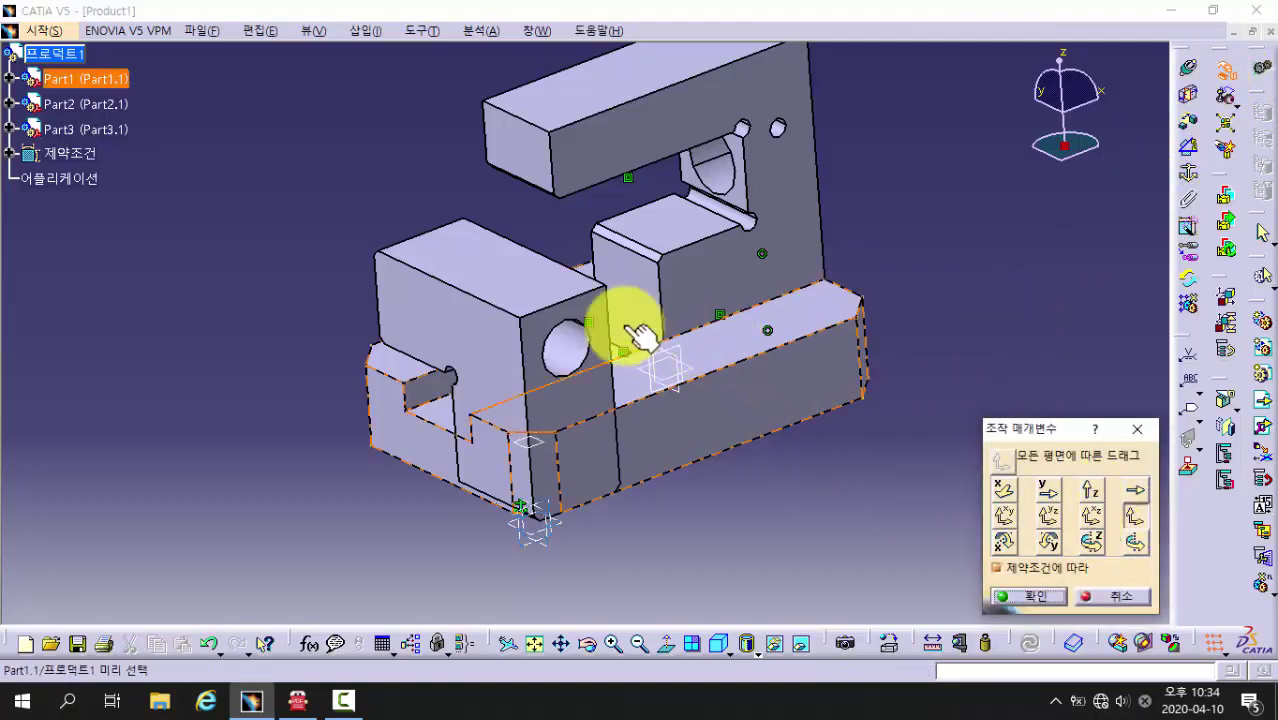
drag(640, 335, 263, 337)
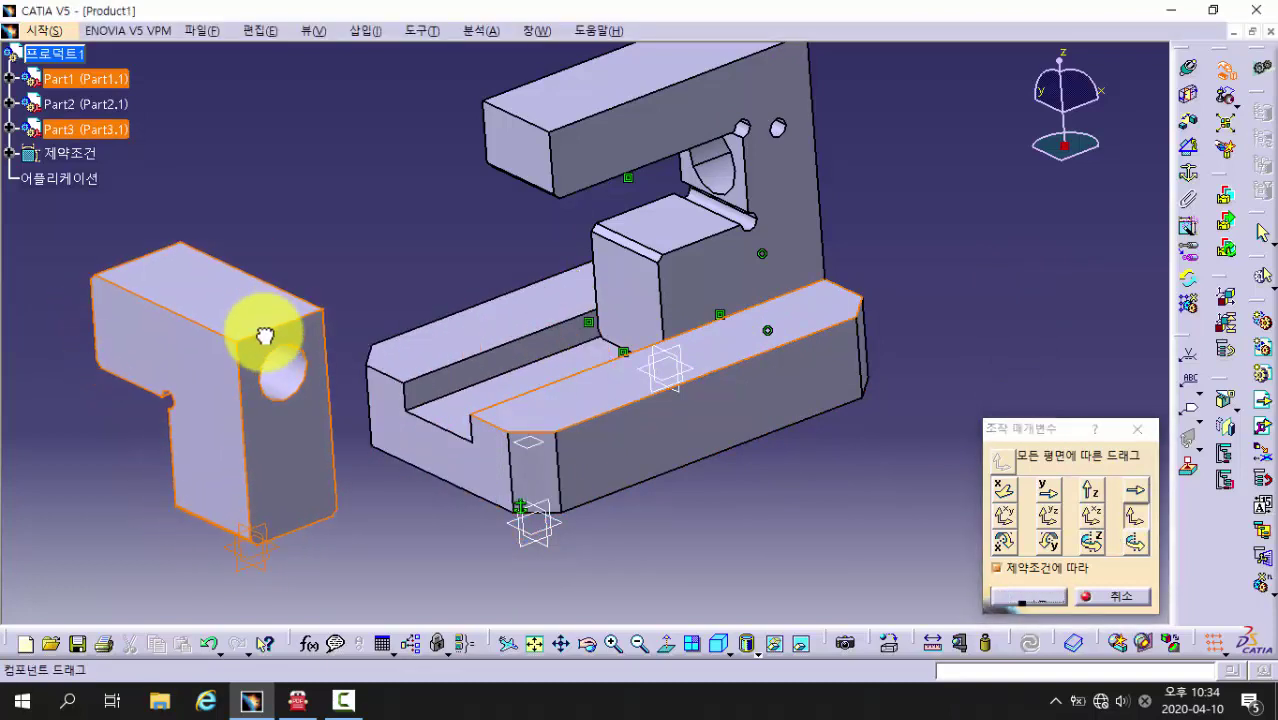
- Rotate part 03 around its vertical edge beside the hole so that its overhanging arm points toward part 02
click(1135, 550)
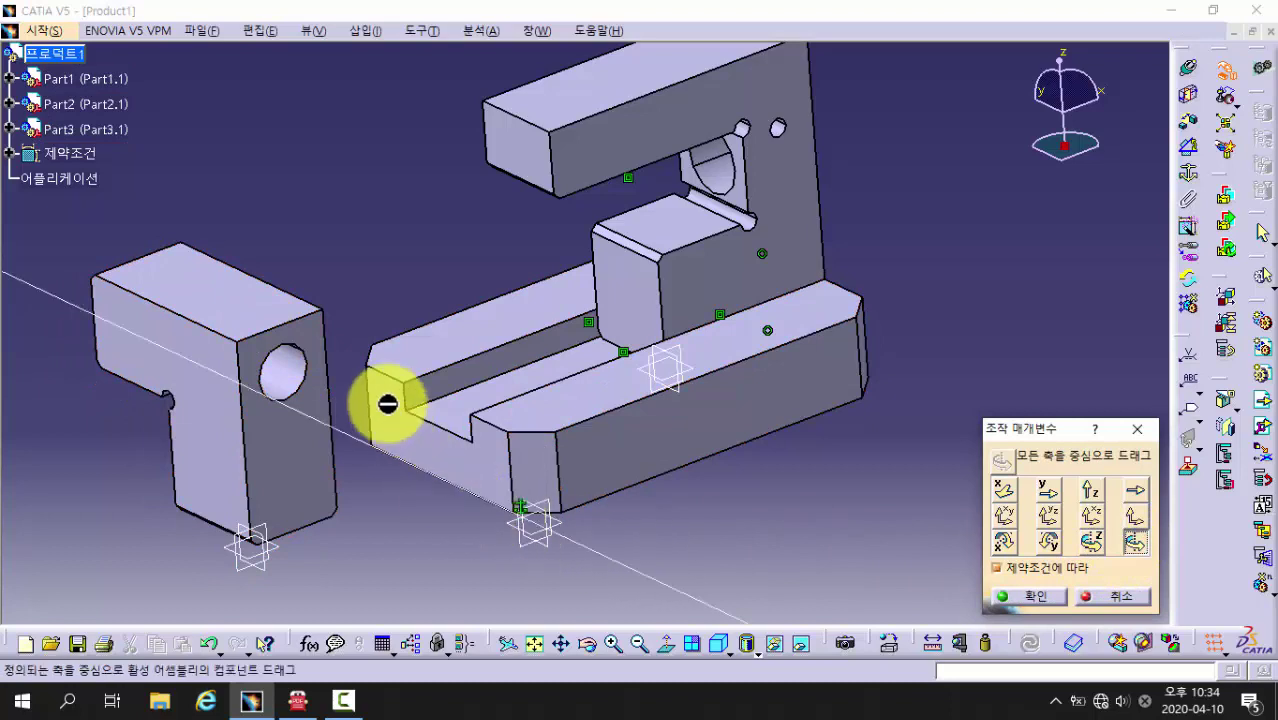
click(322, 338)
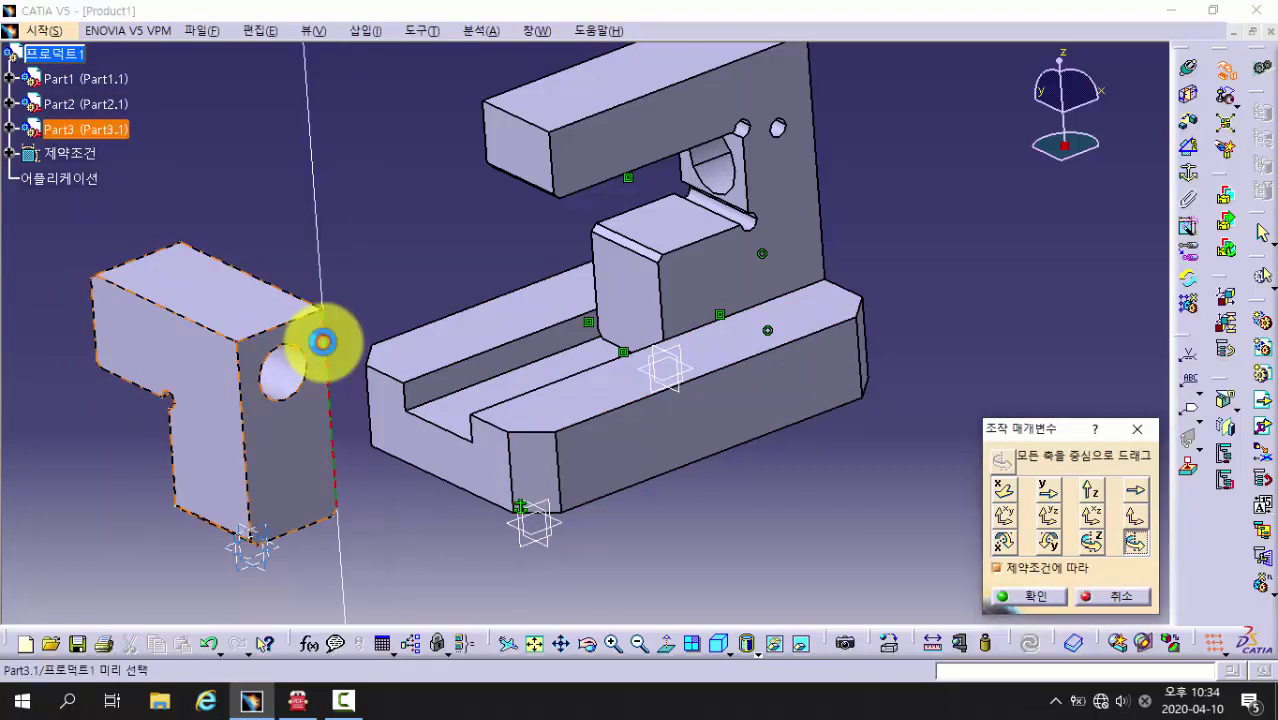
drag(322, 342, 363, 297)
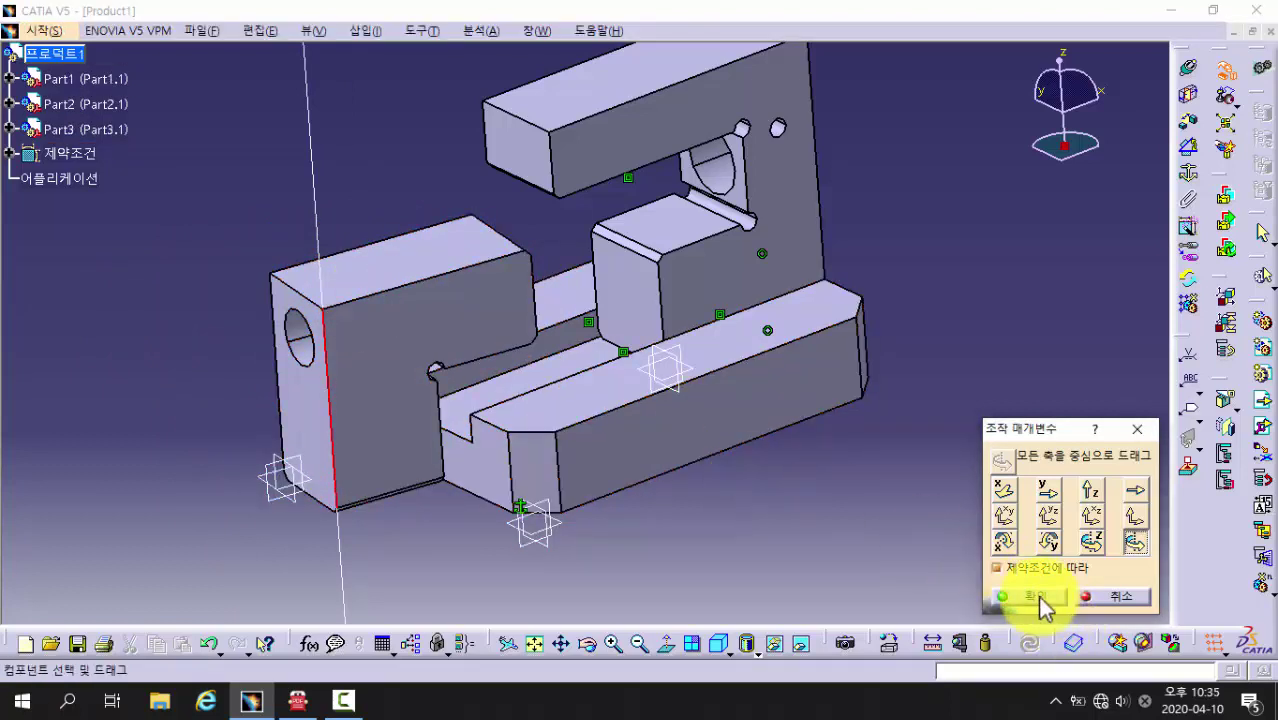
click(1040, 598)
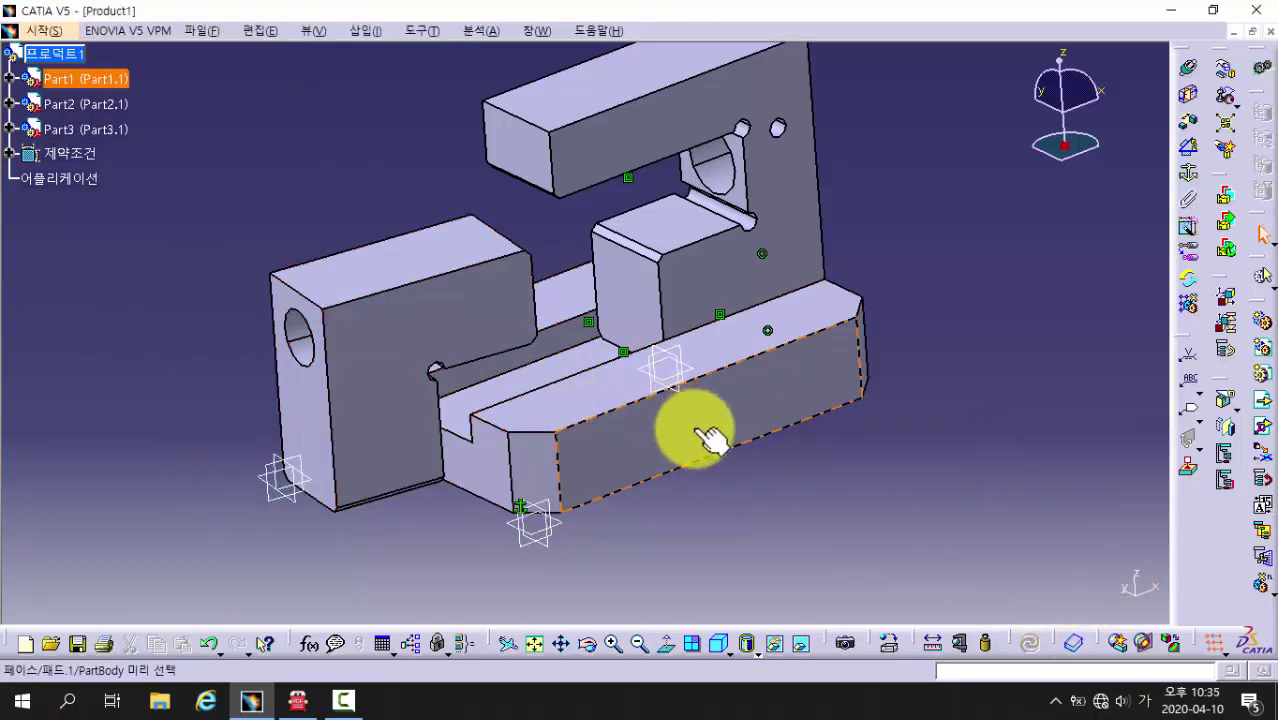
- Add a contact constraint between part 02's lower step top face and the underside of part 03's arm and update the assembly
middle_drag(725, 462, 655, 380)
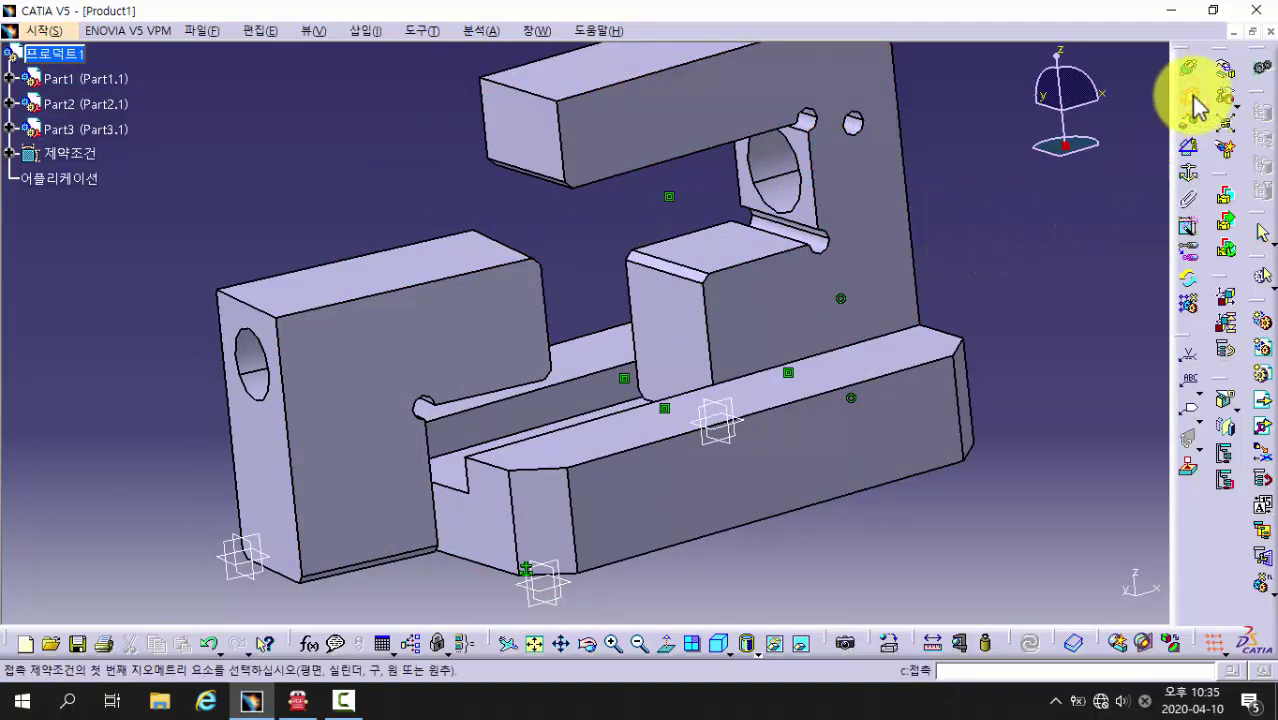
click(727, 250)
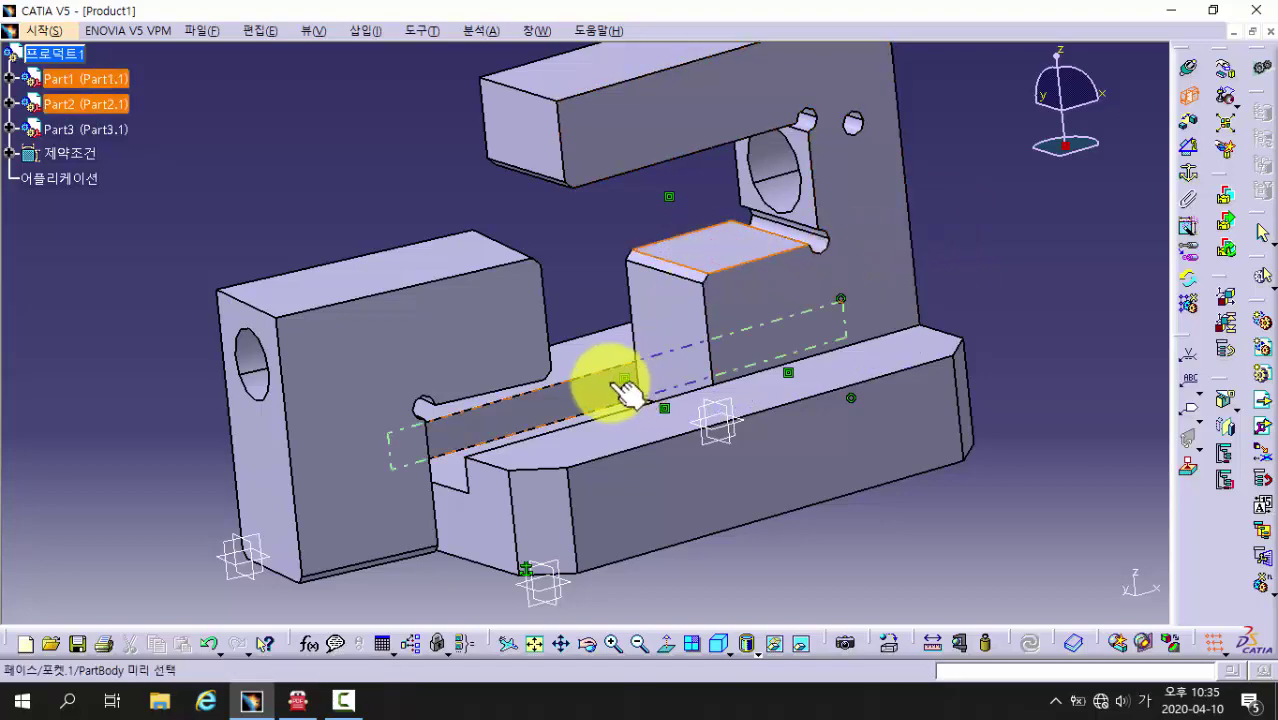
middle_drag(608, 379, 582, 265)
click(455, 358)
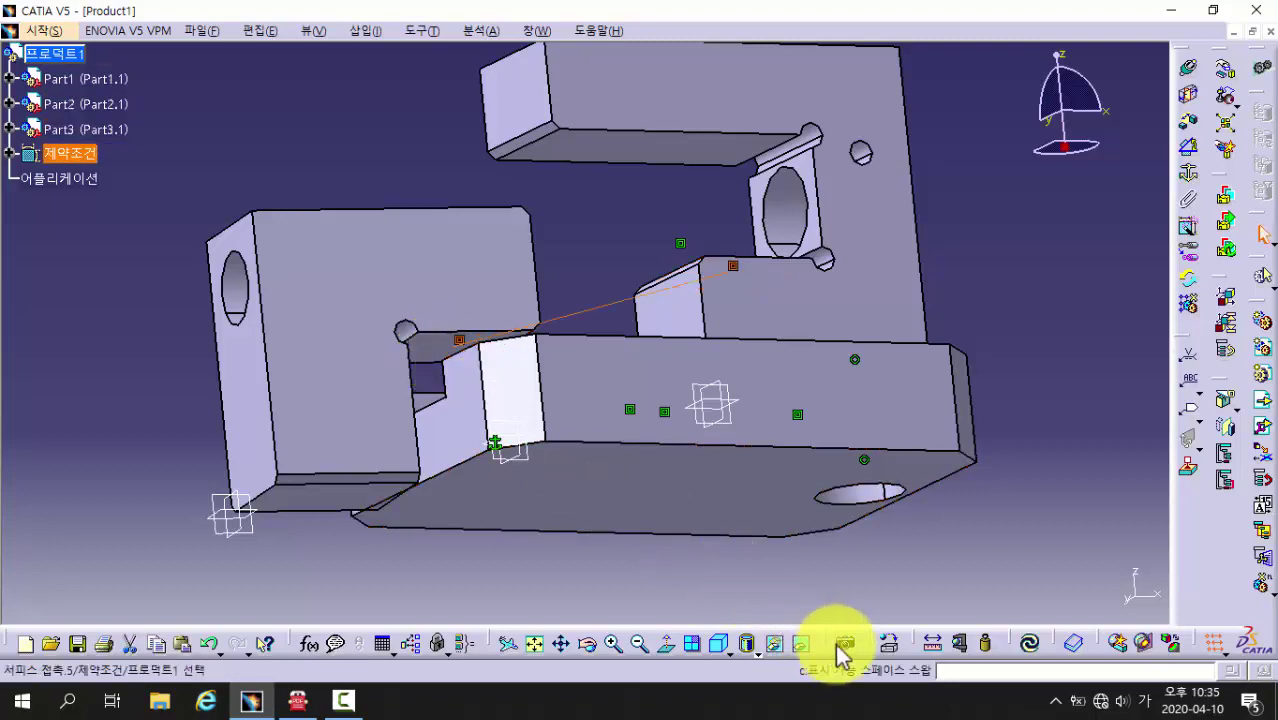
click(1022, 645)
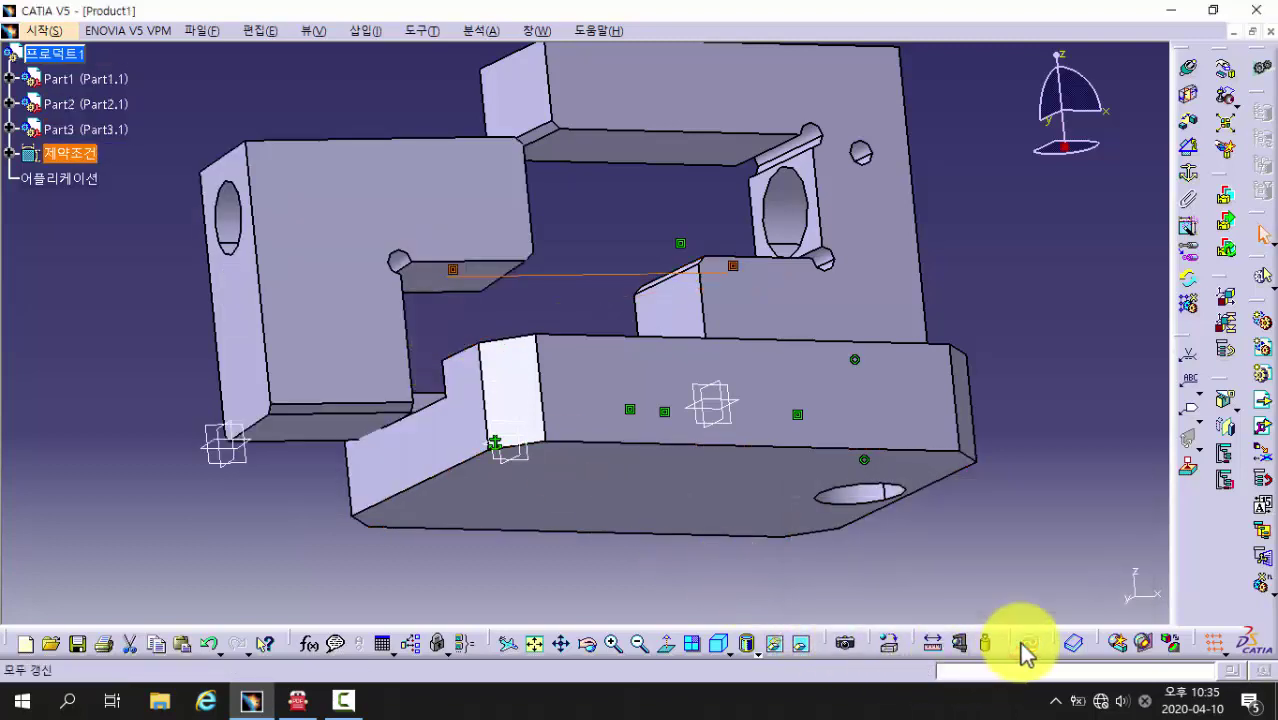
- Add an offset constraint of 0 mm with same orientation between the side faces of parts 03 and 02 and update the assembly
middle_drag(642, 271, 907, 294)
middle_drag(655, 412, 639, 408)
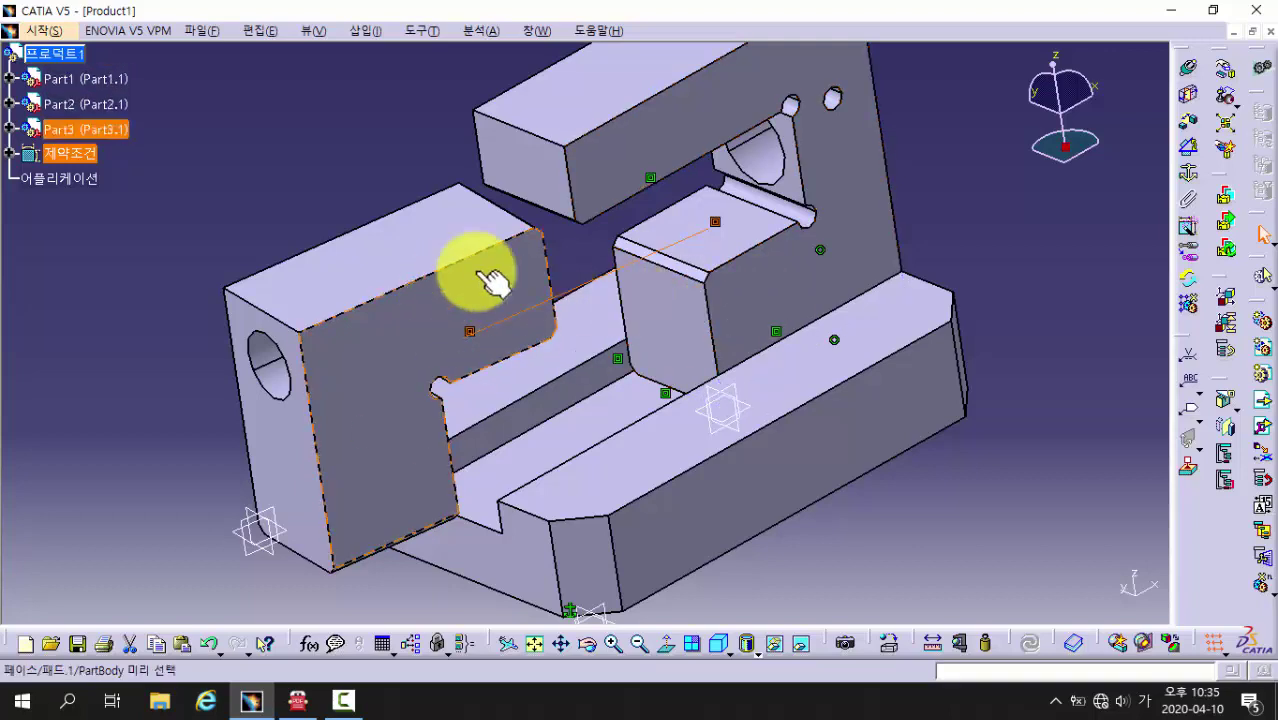
click(1189, 126)
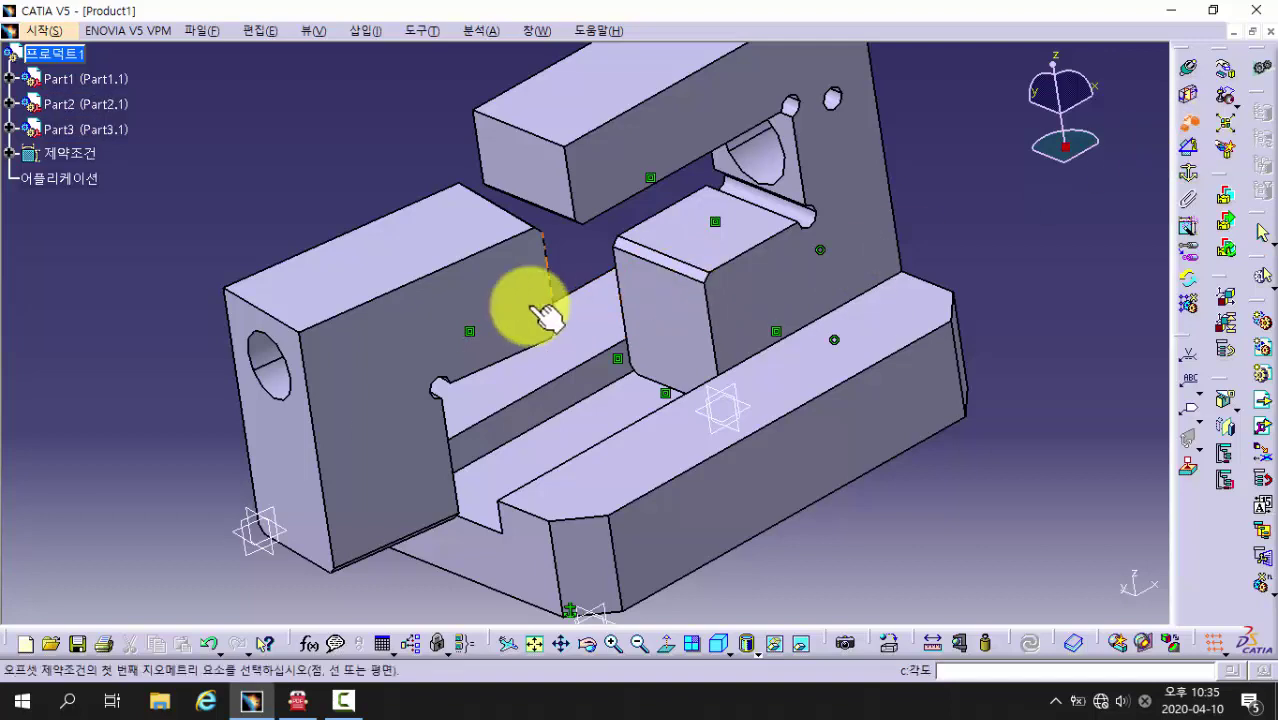
click(381, 349)
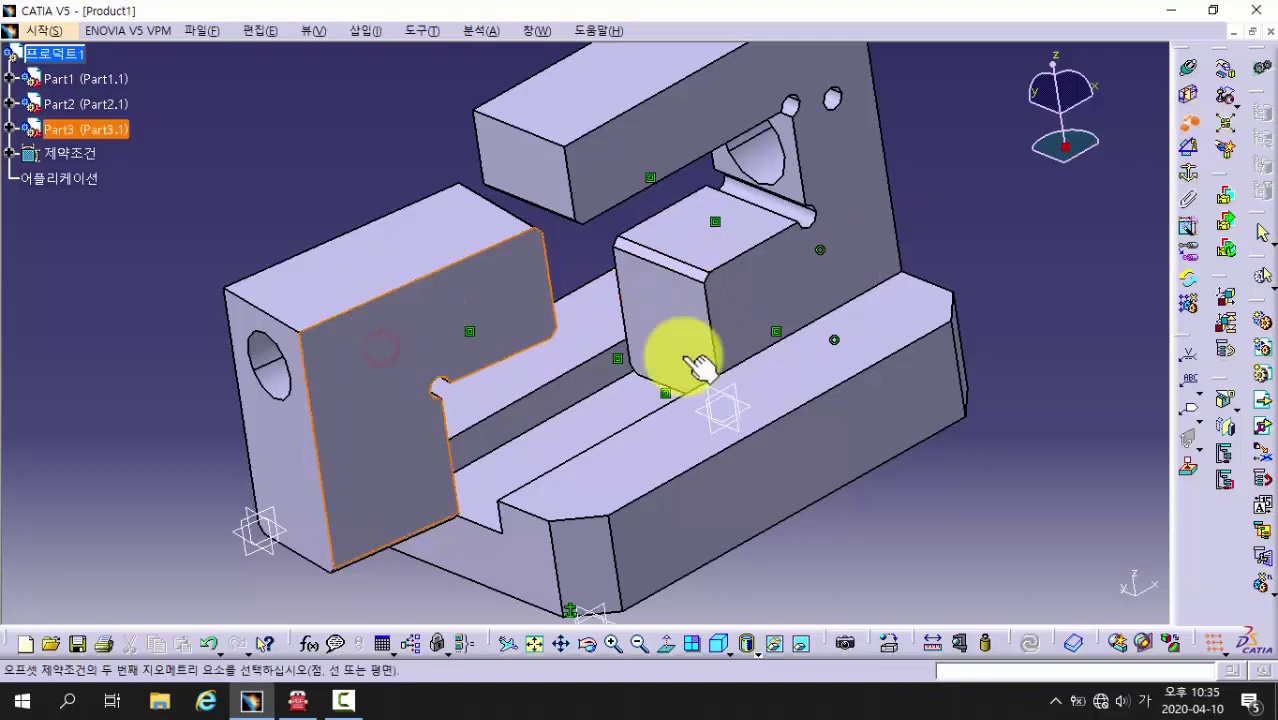
click(838, 258)
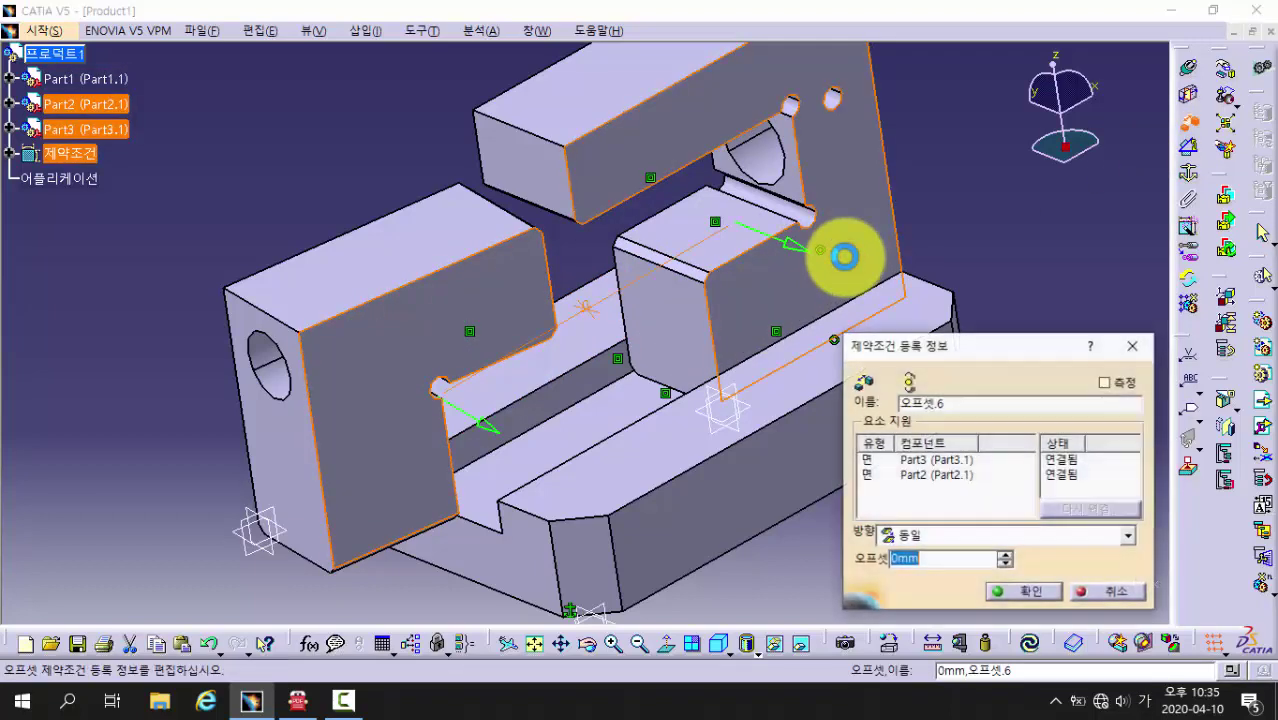
click(931, 561)
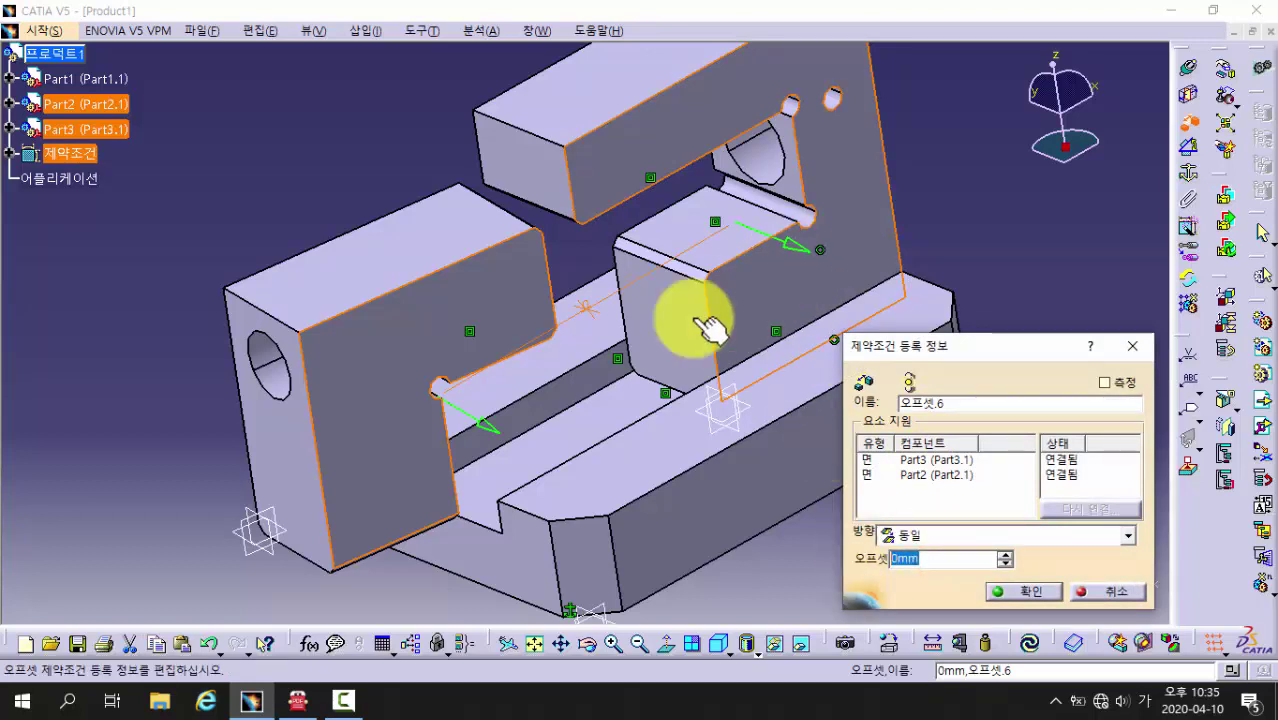
click(1005, 595)
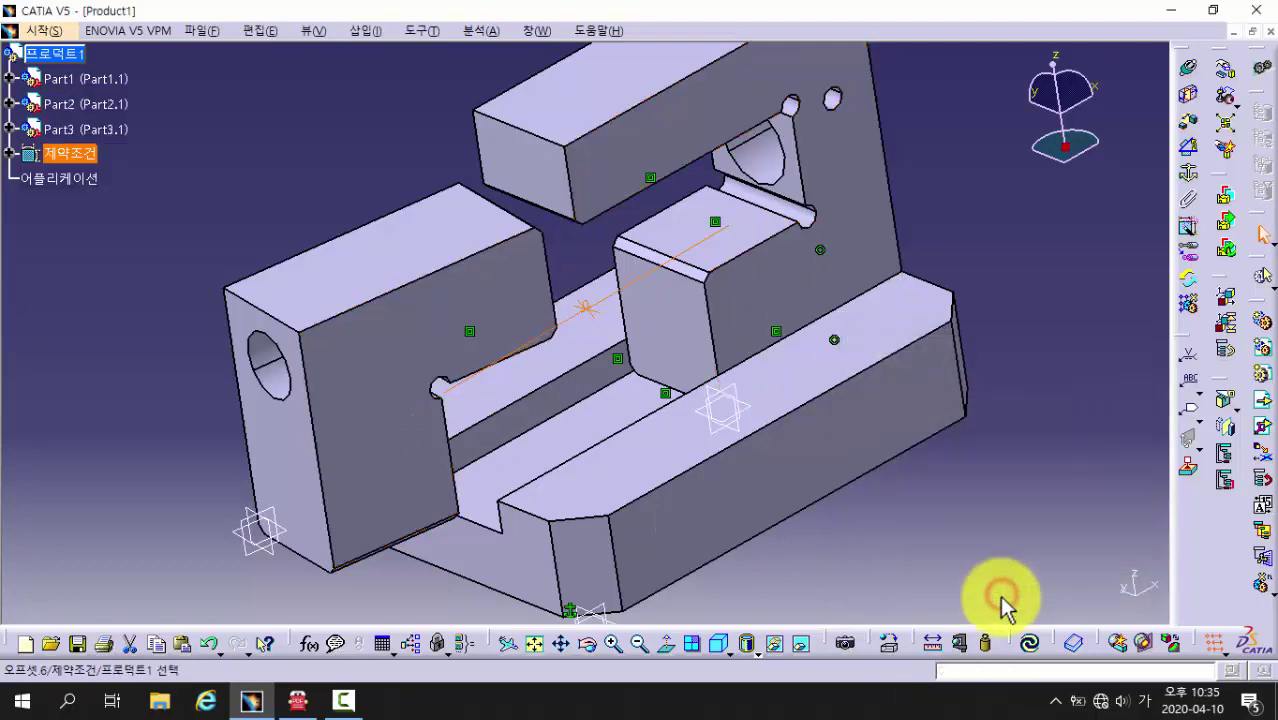
click(1030, 645)
- Move part 03 along the plane of the base's top face, respecting the constraints, until its arm sits between part 02's overhang and step
middle_drag(562, 342, 596, 408)
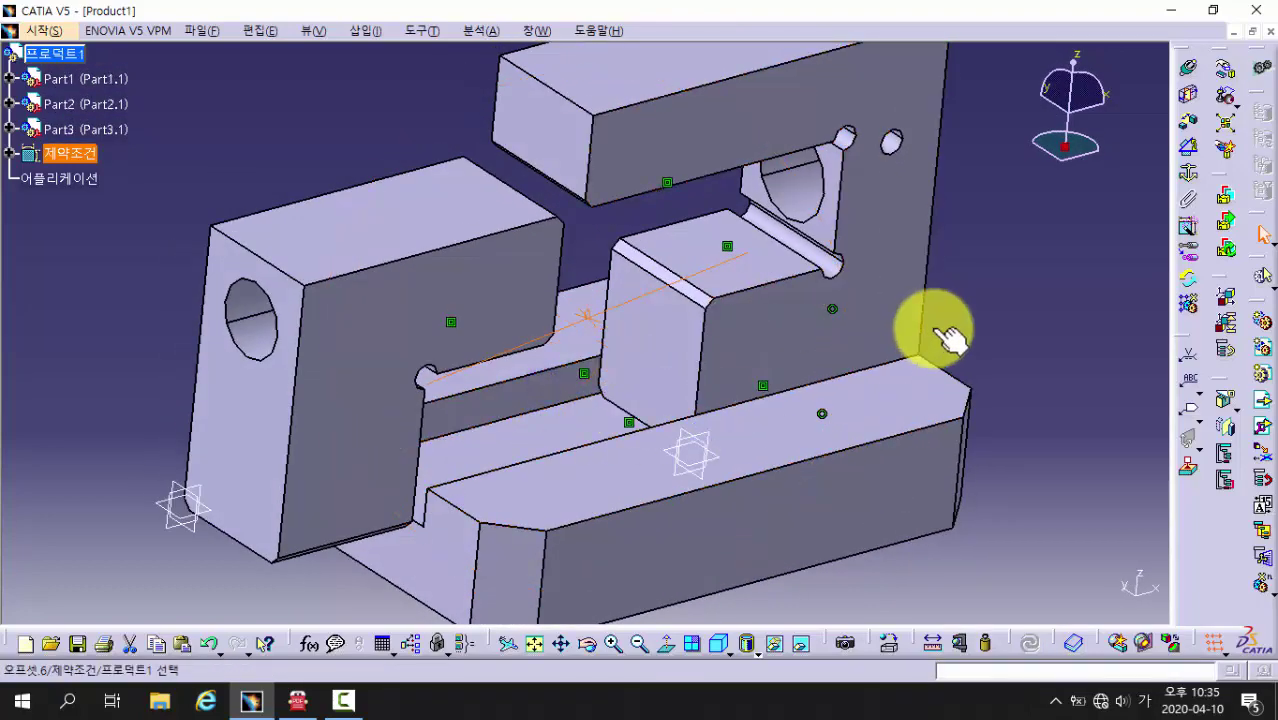
click(1228, 73)
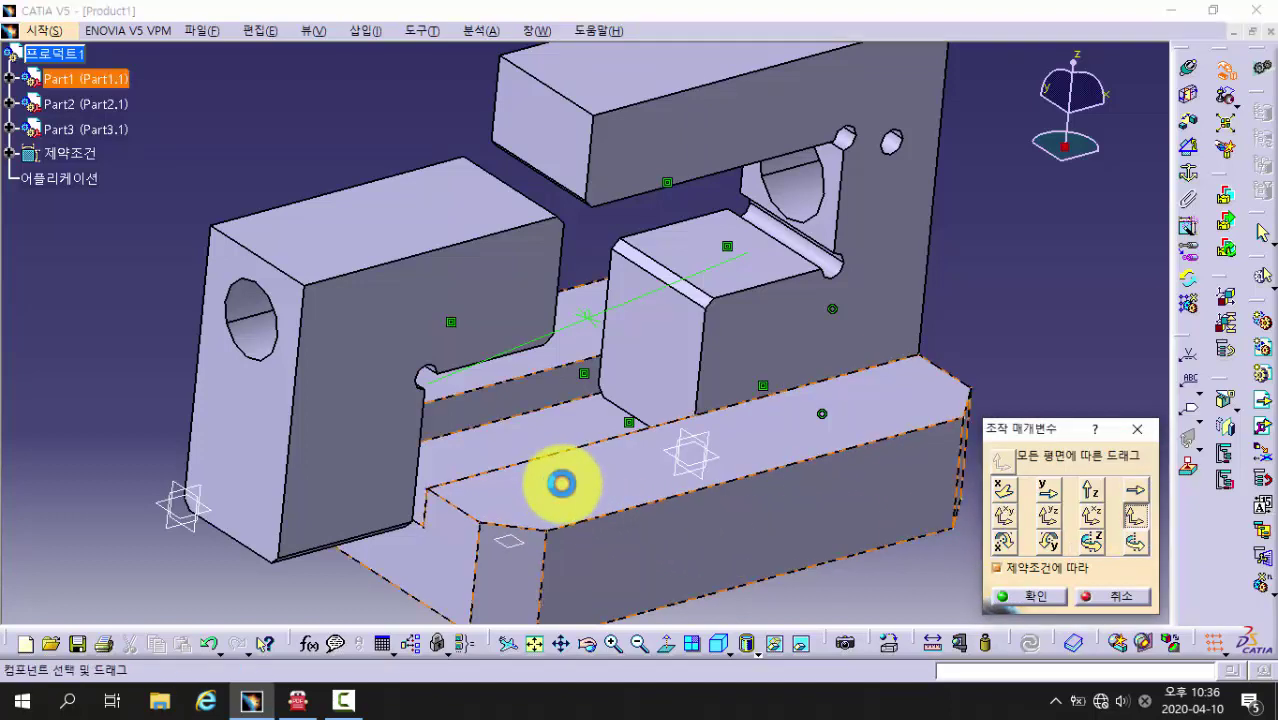
drag(338, 406, 516, 337)
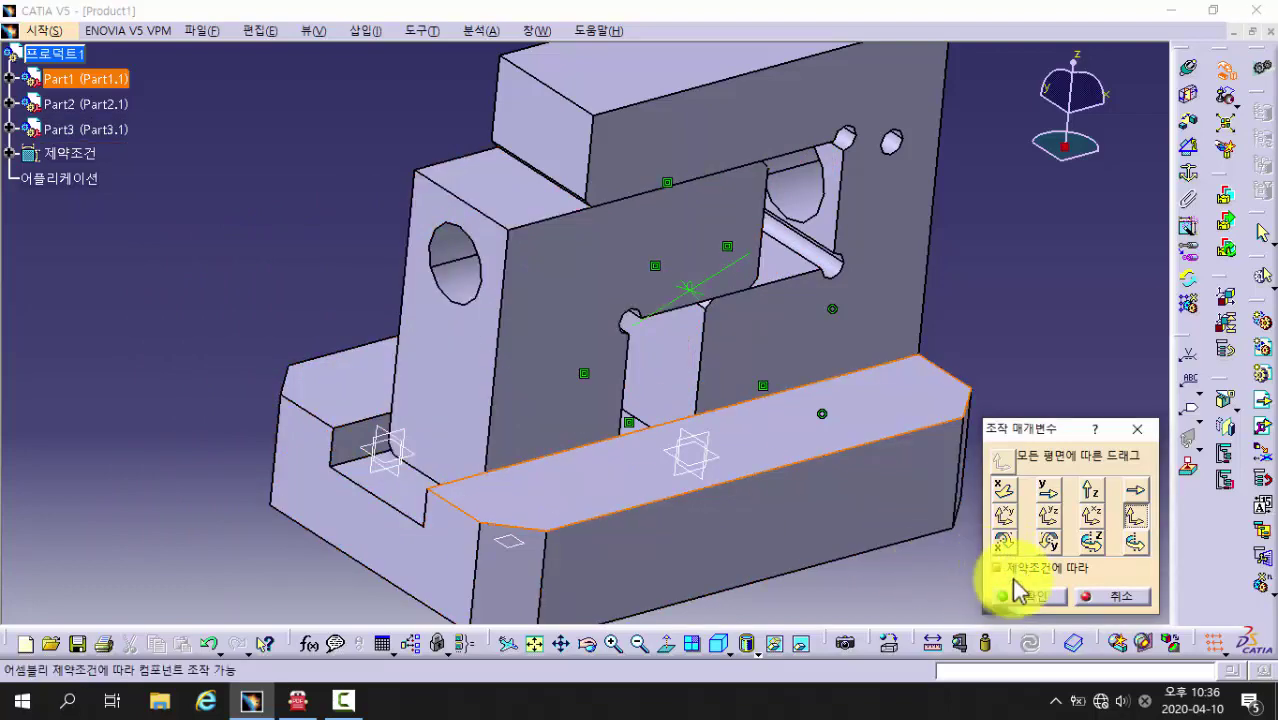
drag(591, 285, 622, 342)
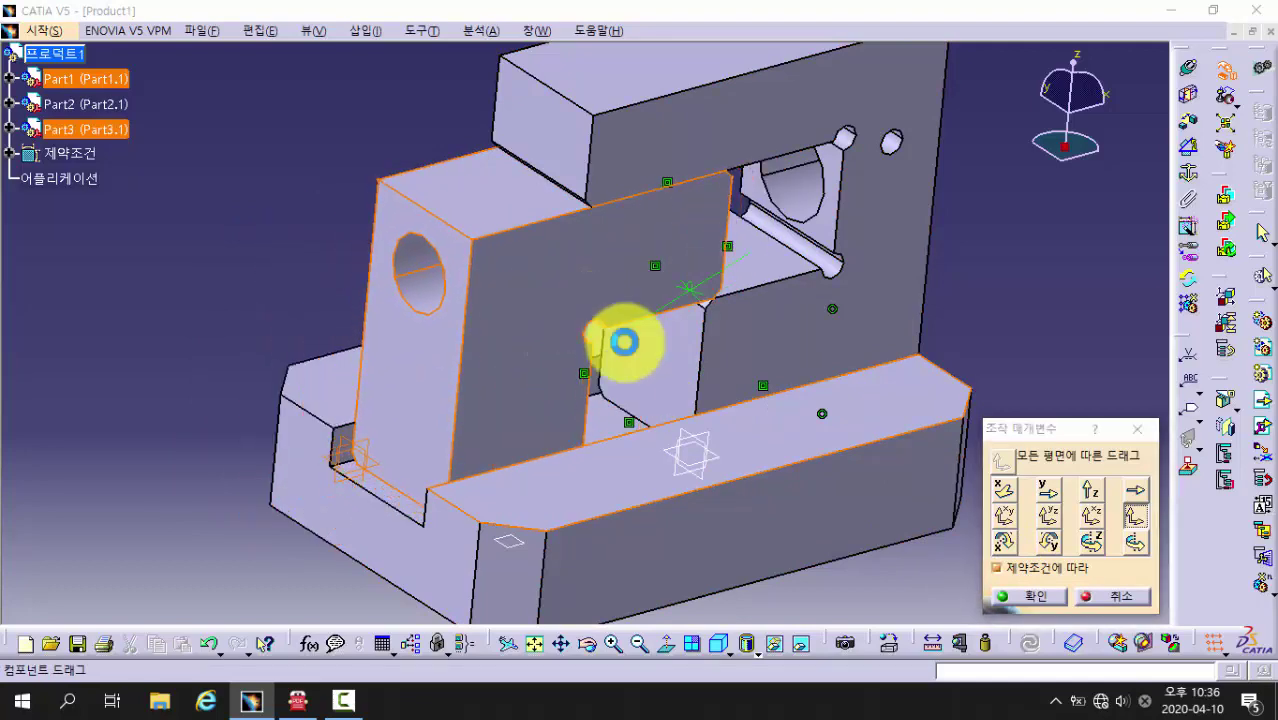
click(1038, 597)
- Insert 04.CATPart into the product as an existing component
mouse_move(1010, 315)
middle_down()
mouse_move(884, 380)
mouse_move(612, 401)
mouse_move(608, 419)
mouse_move(619, 371)
mouse_move(871, 355)
middle_up()
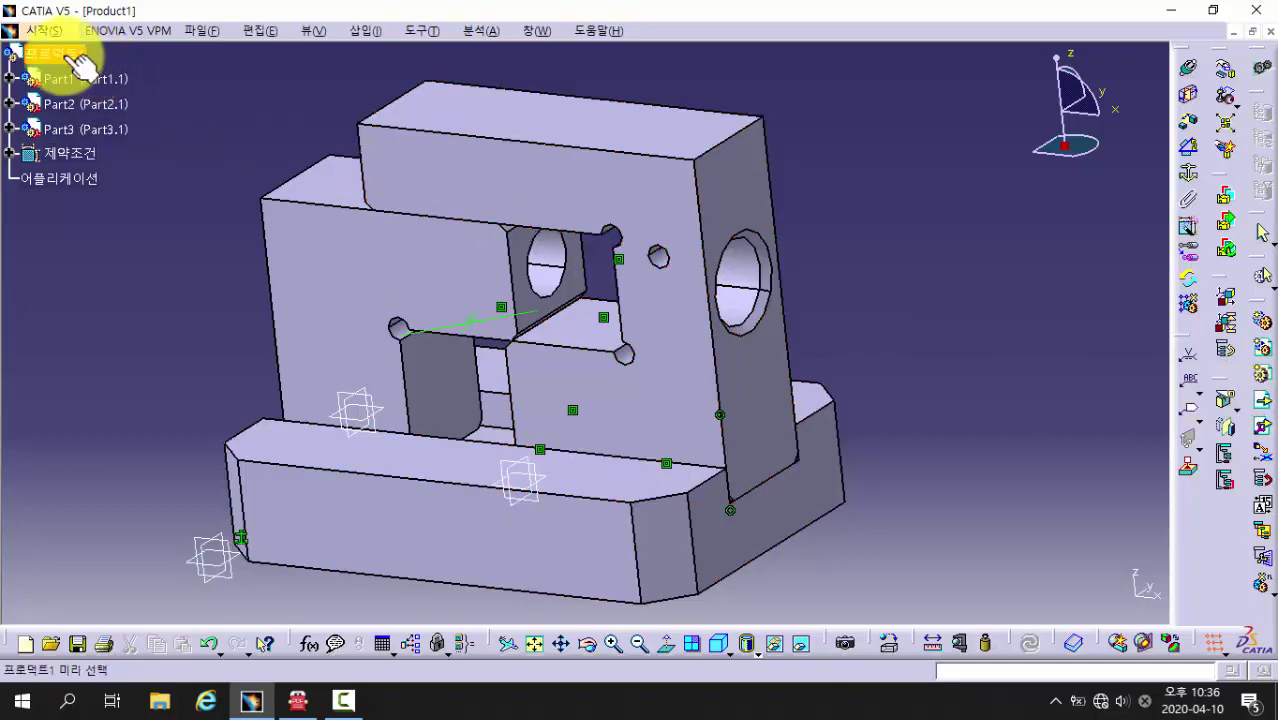
click(502, 321)
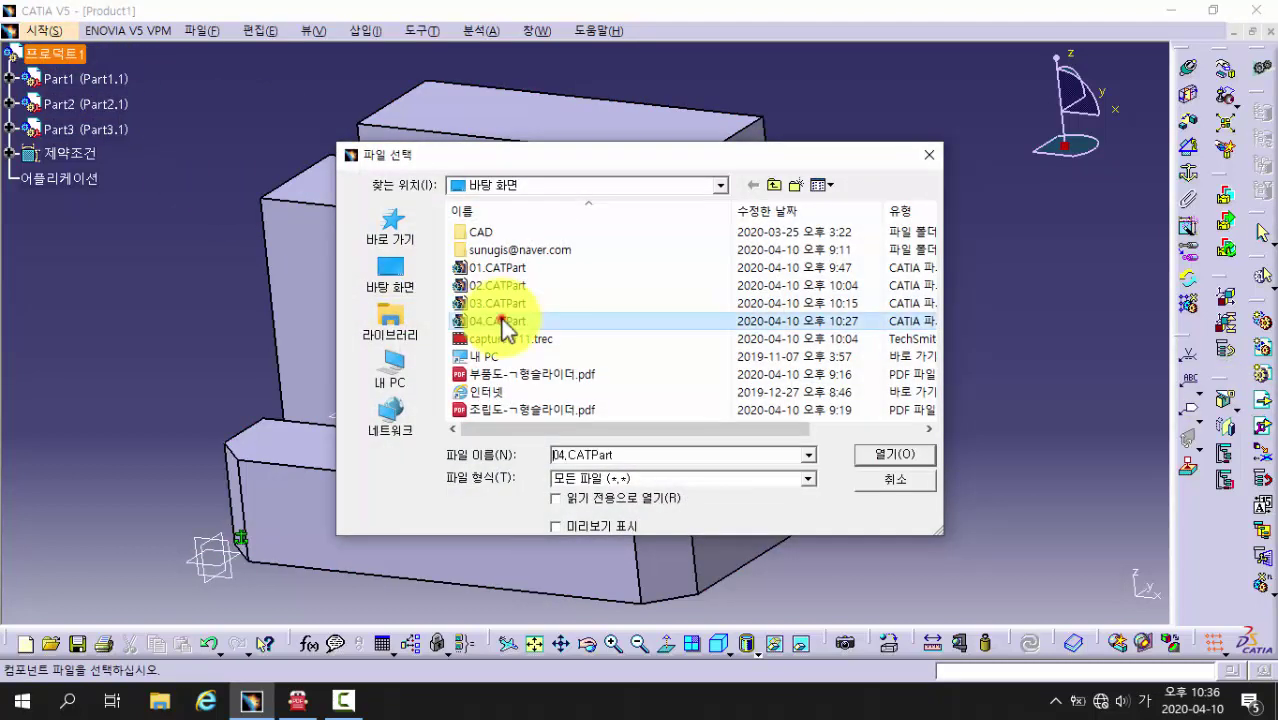
click(880, 458)
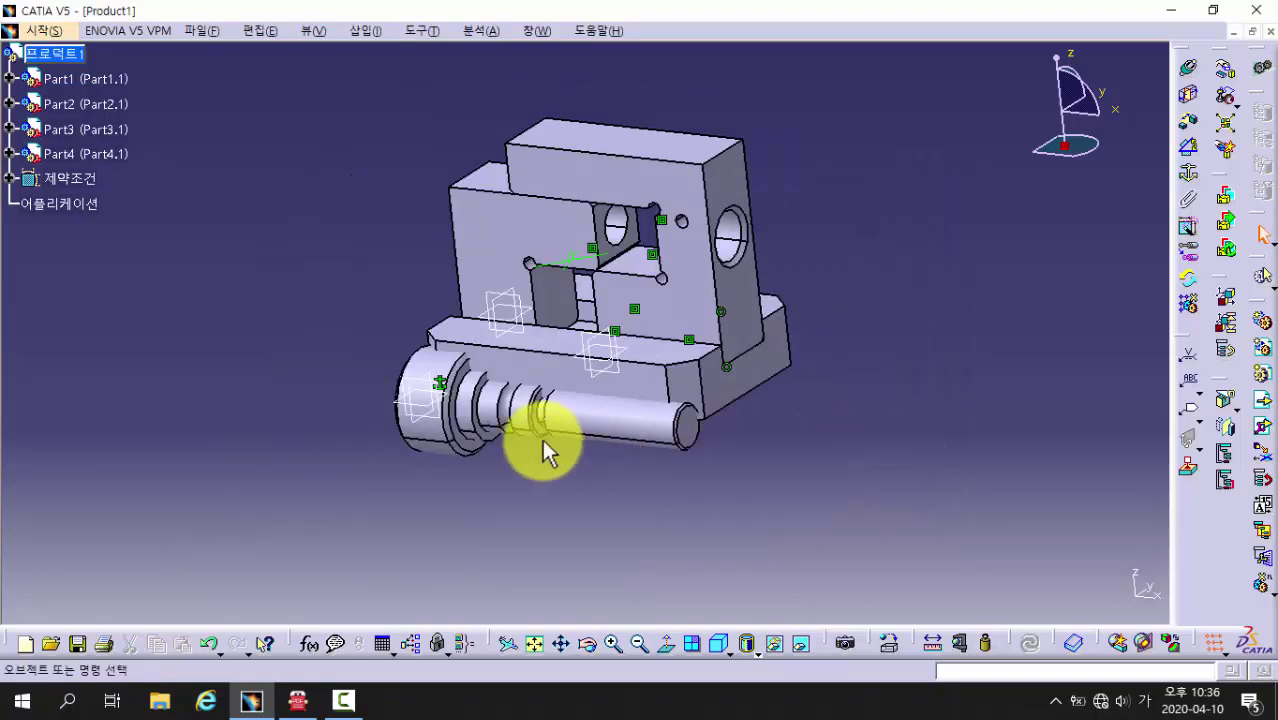
- Move part 04 clear of the base along its long side face and rotate it about the base's bottom end edge to reverse its shank direction
click(1226, 72)
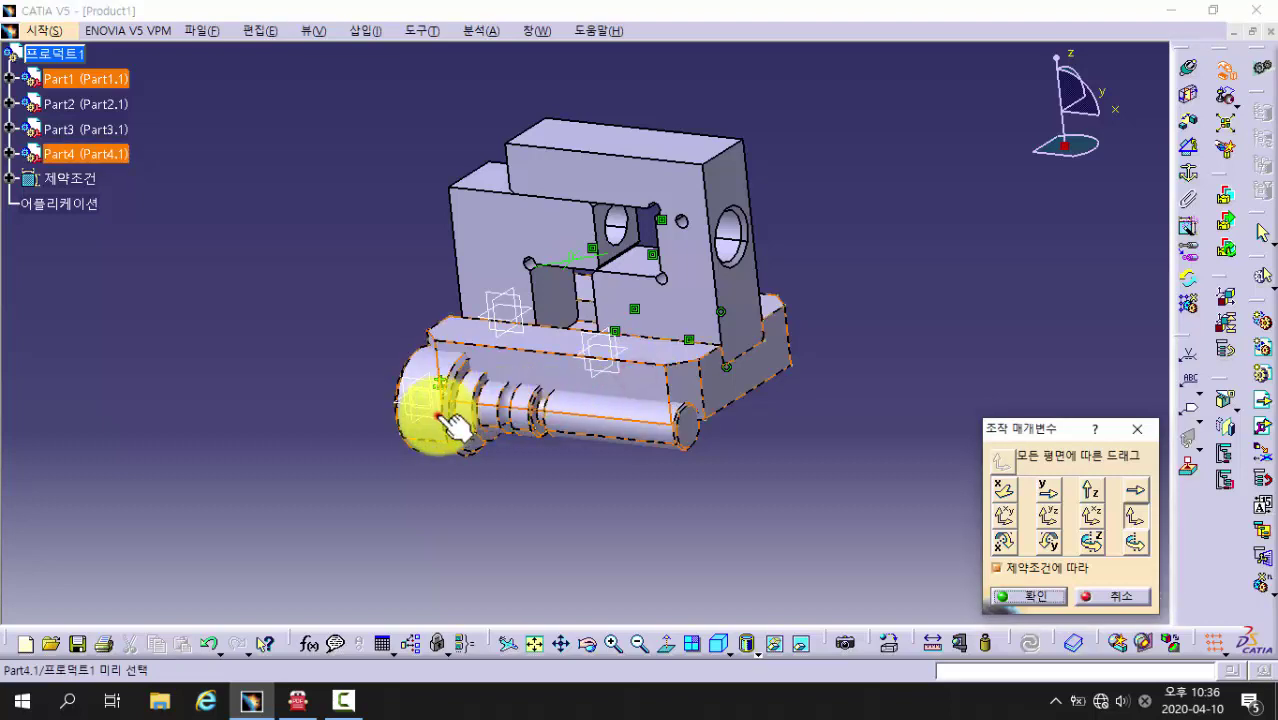
drag(442, 408, 912, 380)
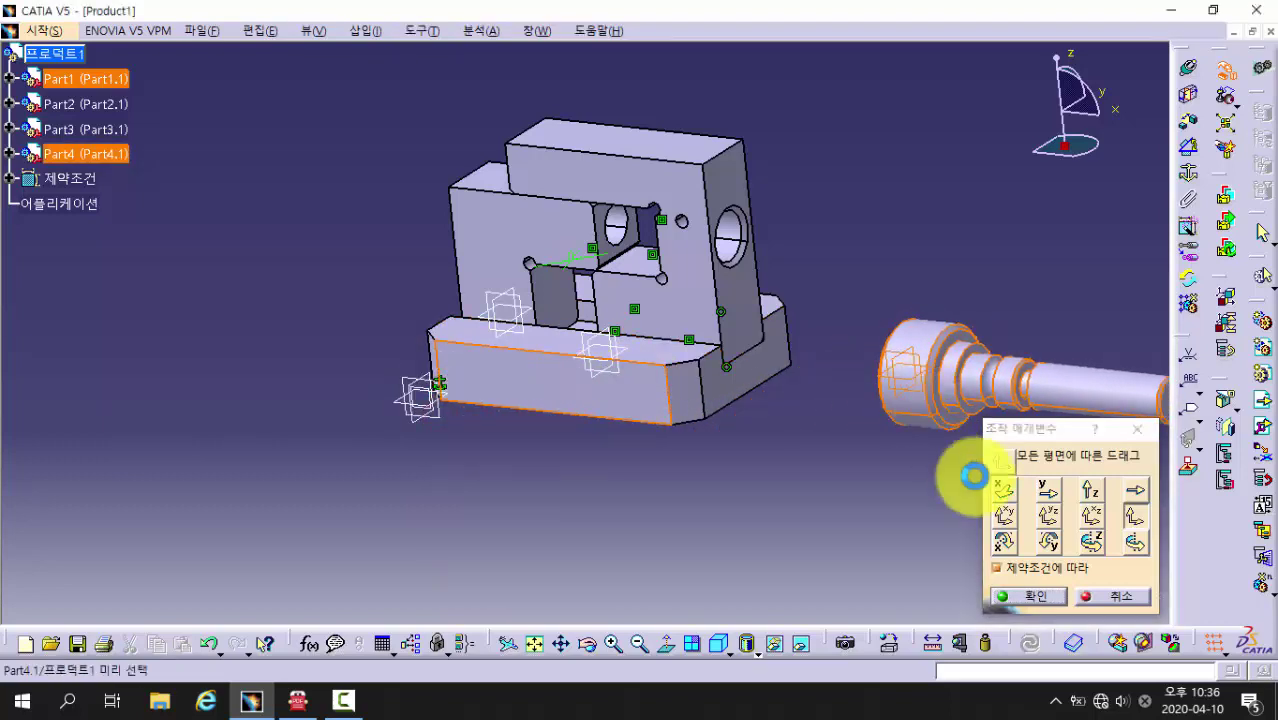
click(1135, 545)
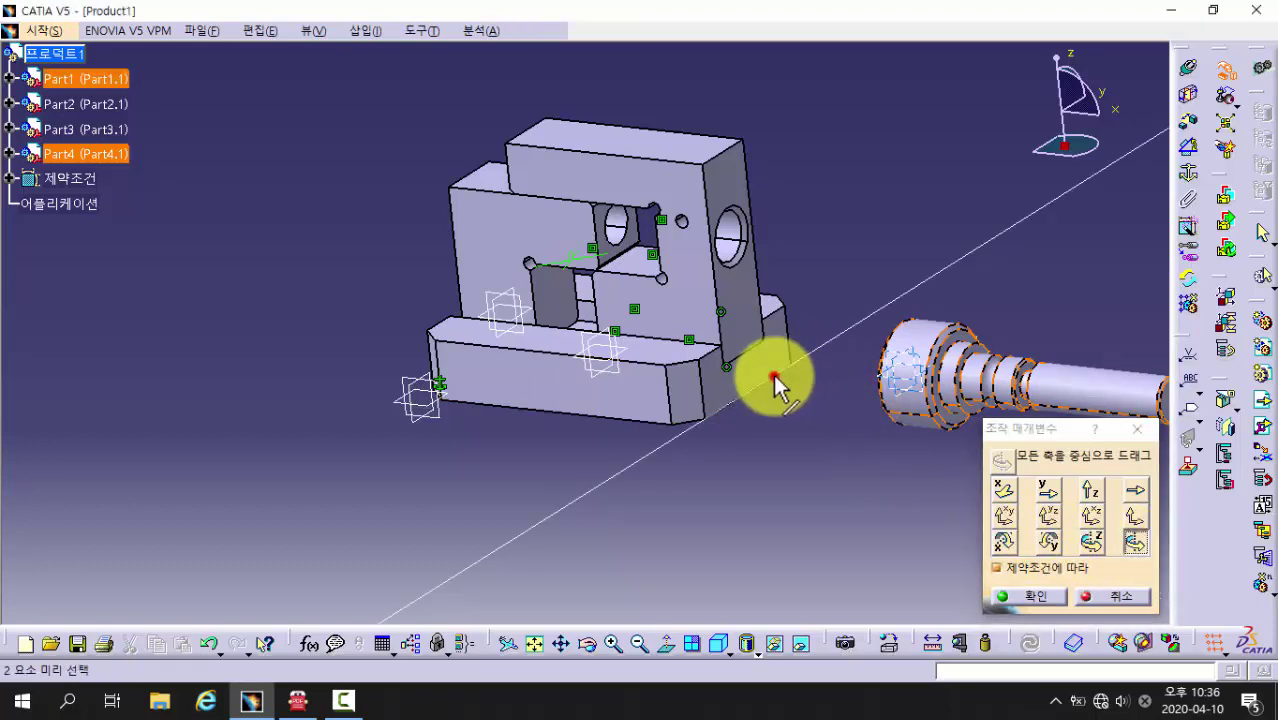
click(776, 376)
drag(1078, 385, 416, 450)
click(1045, 596)
- Add a coincidence constraint between the axis of part 02's large hole and part 04's shank axis and update the assembly
middle_drag(665, 470, 650, 408)
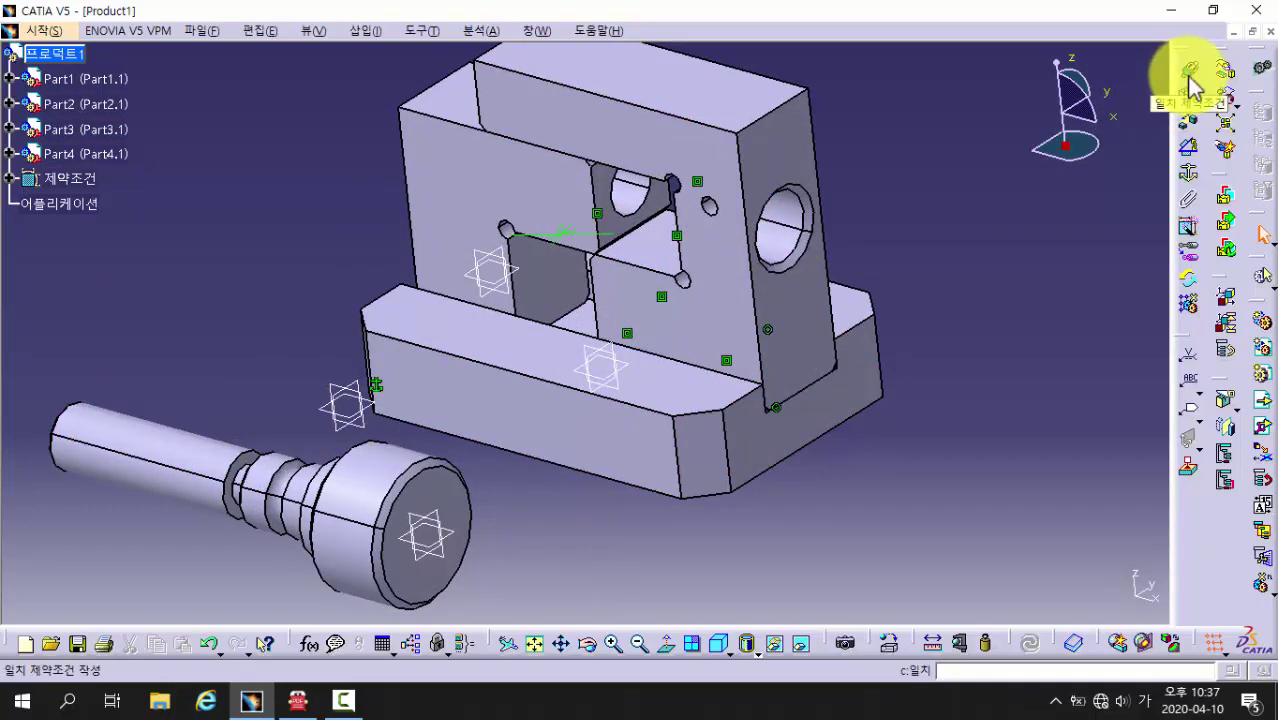
click(770, 242)
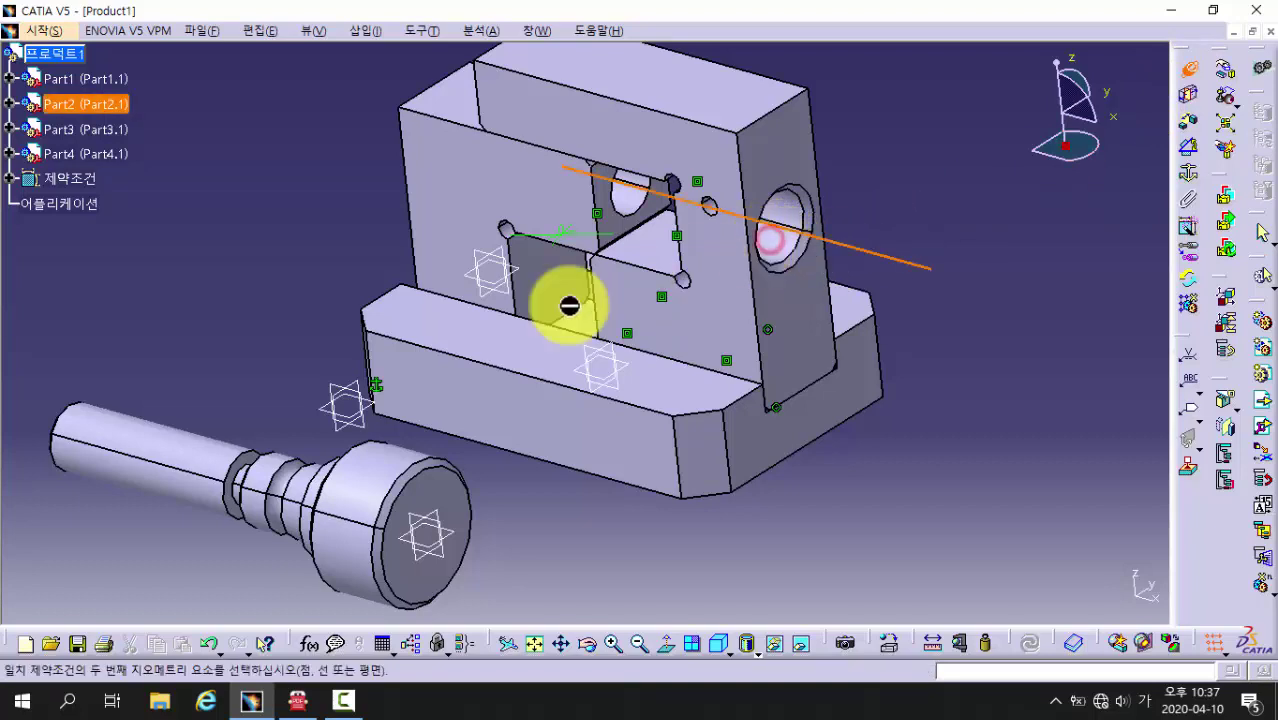
click(197, 447)
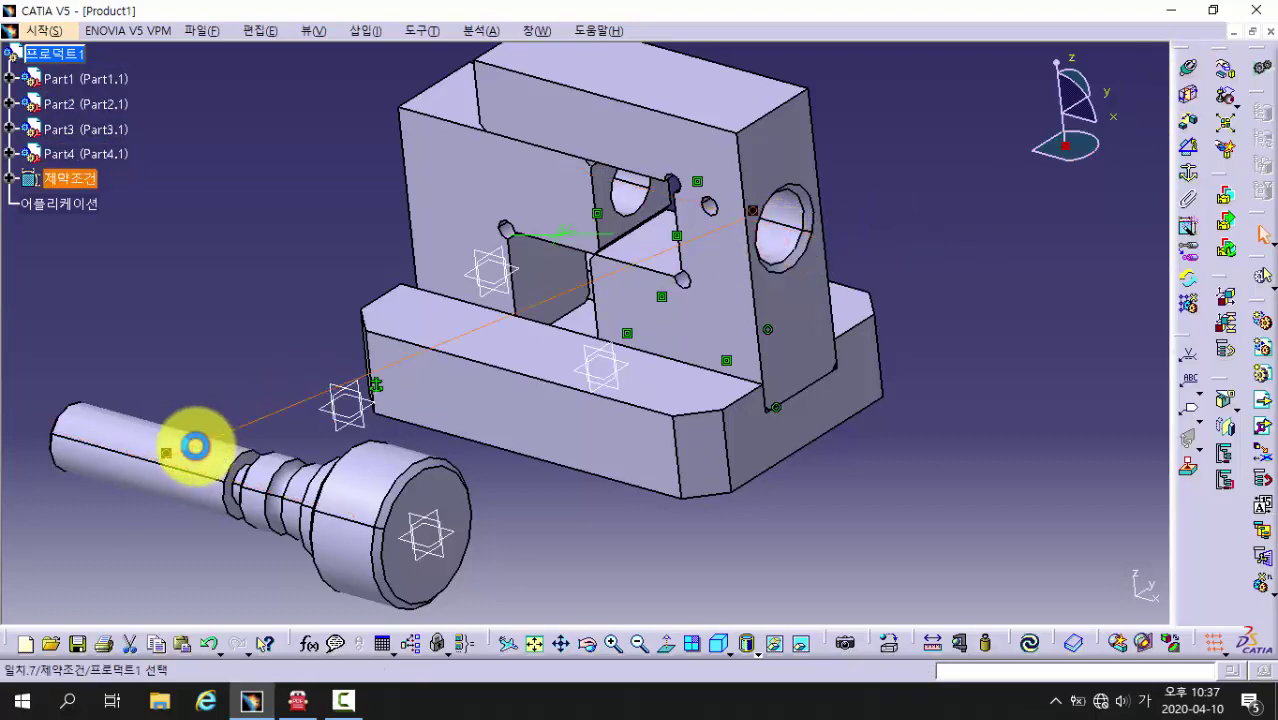
click(1031, 647)
middle_drag(434, 342, 400, 458)
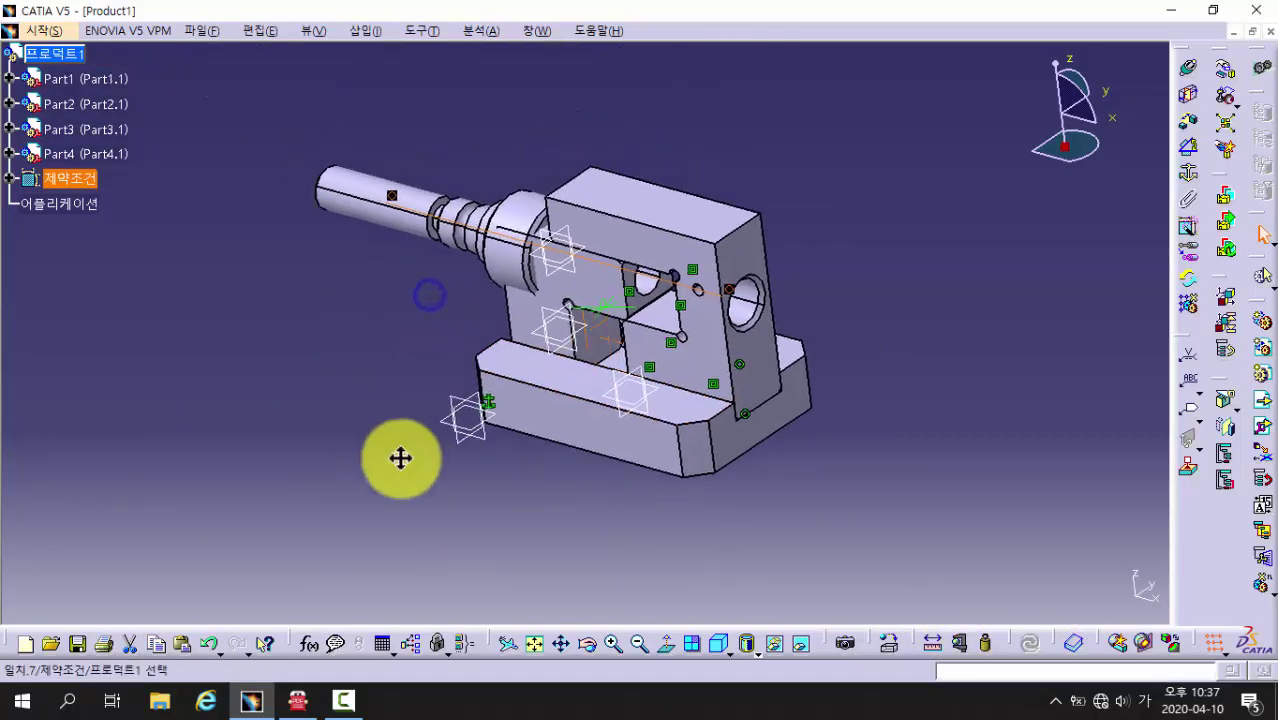
- Move part 04 along the plane of part 02's top face, respecting the constraints, until its head stands outside the hole with the shank inside
click(337, 458)
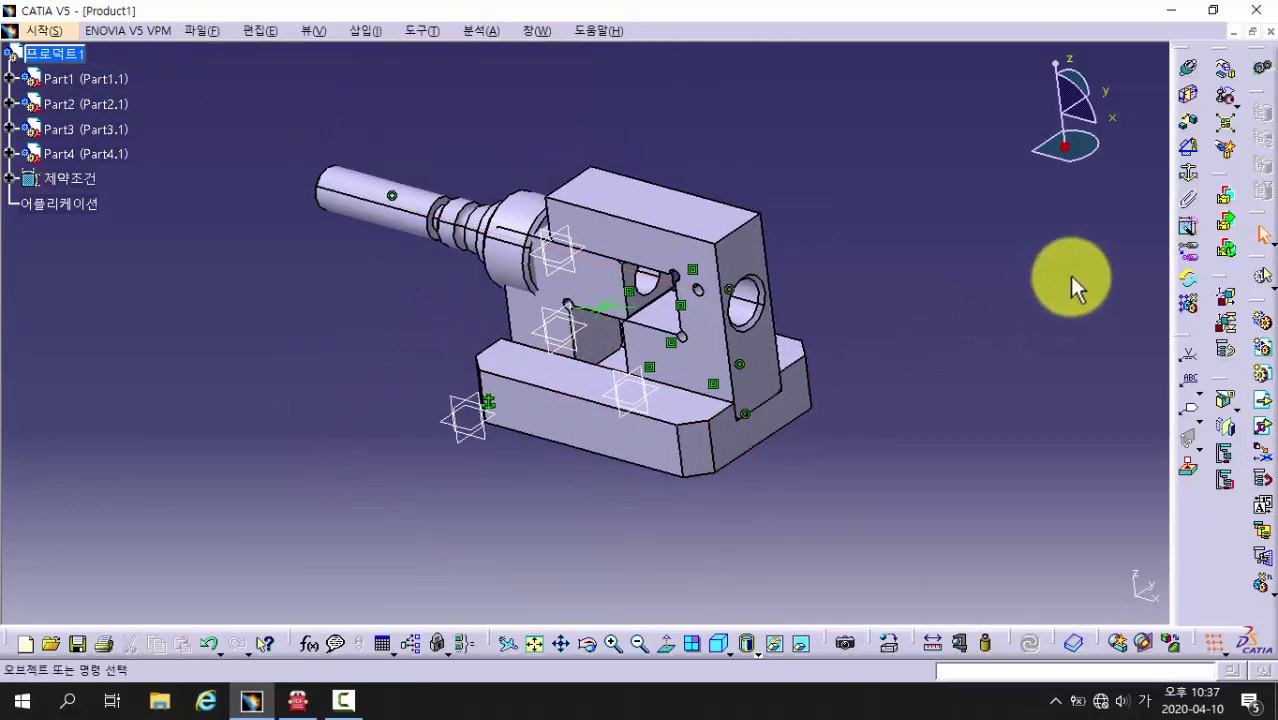
click(1224, 72)
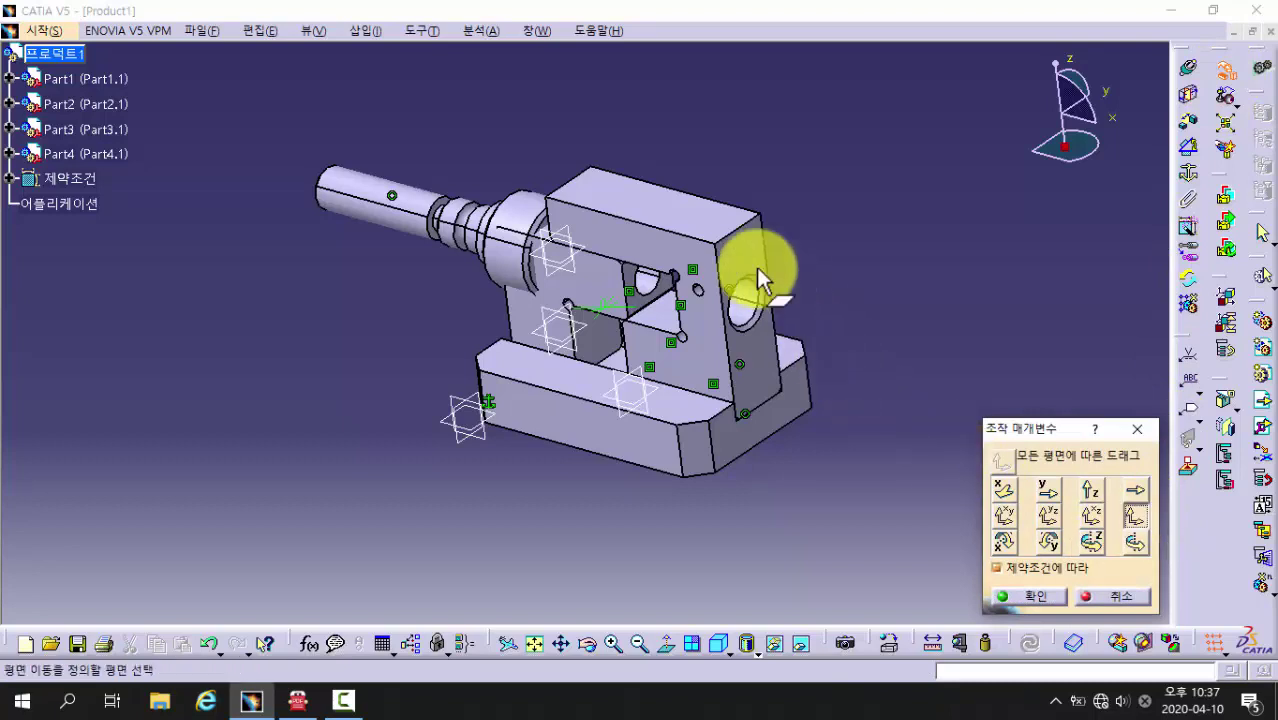
click(645, 202)
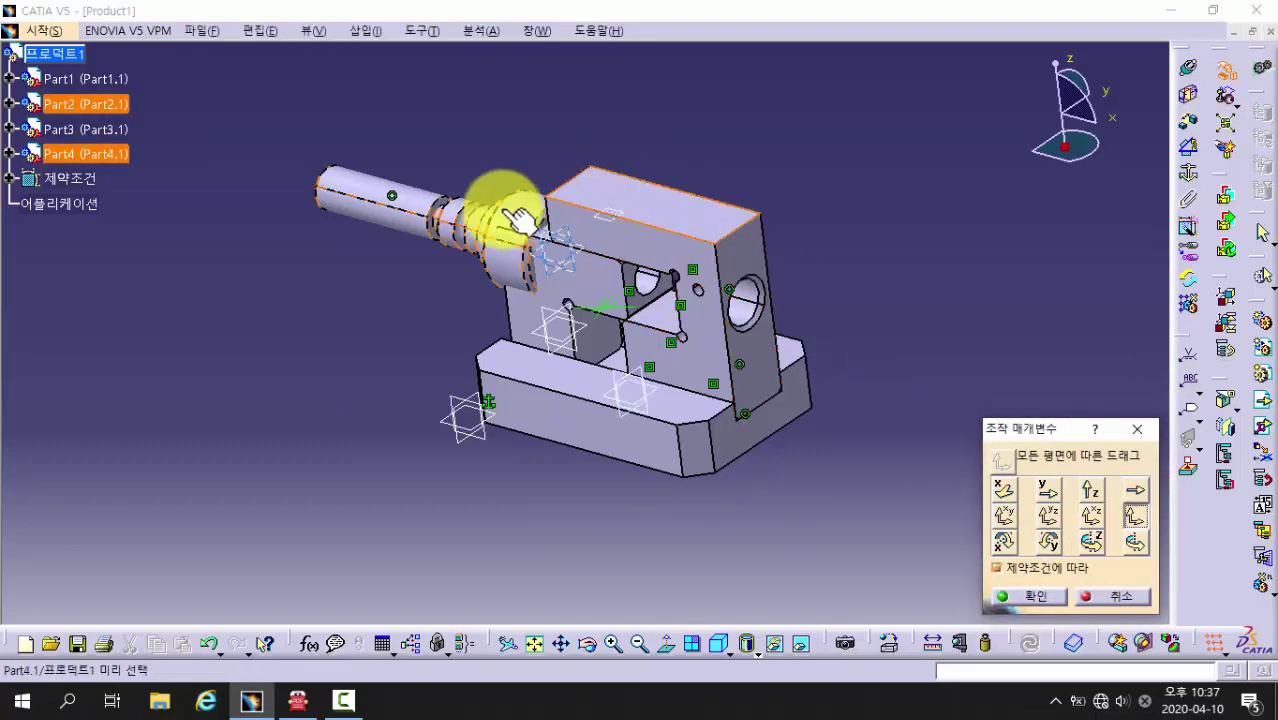
drag(405, 215, 705, 380)
click(1022, 598)
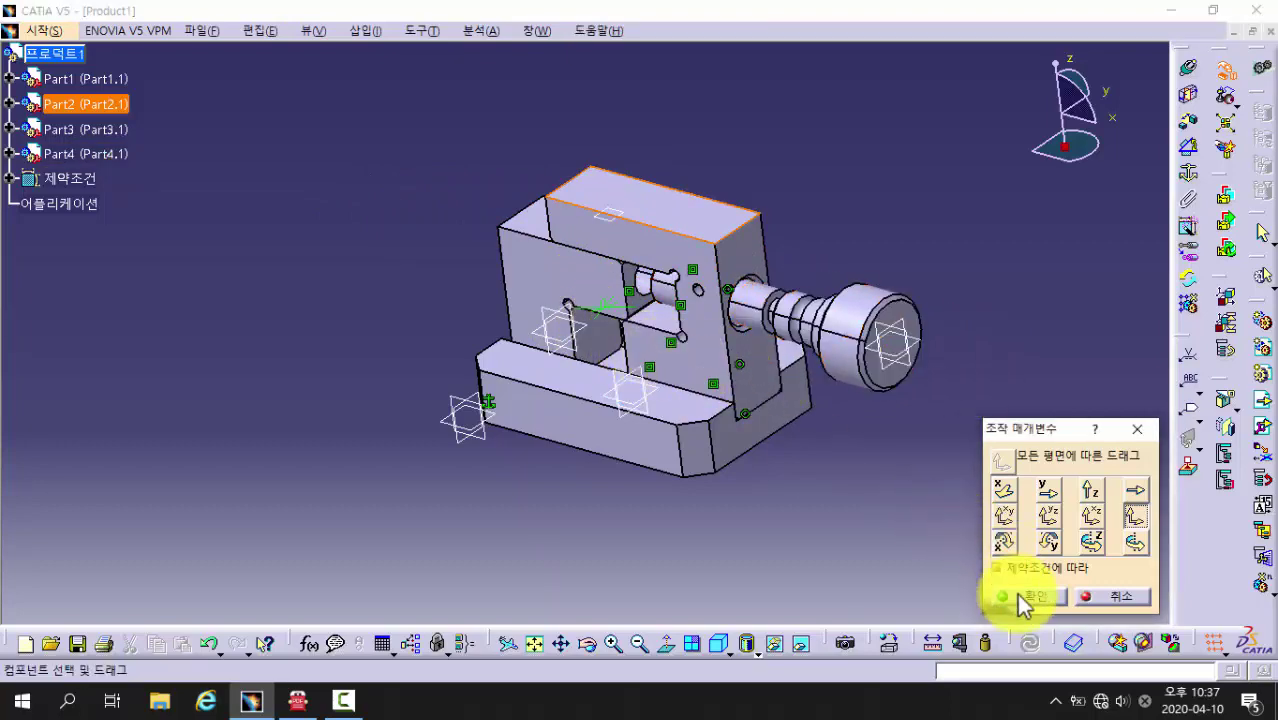
- Add a contact constraint between part 04's shoulder face and part 02's outer end face around the hole and update the assembly
mouse_move(779, 419)
middle_down()
mouse_move(722, 442)
mouse_move(699, 385)
mouse_move(843, 365)
mouse_move(513, 399)
mouse_move(480, 390)
middle_up()
middle_drag(627, 392, 903, 350)
middle_drag(945, 287, 708, 337)
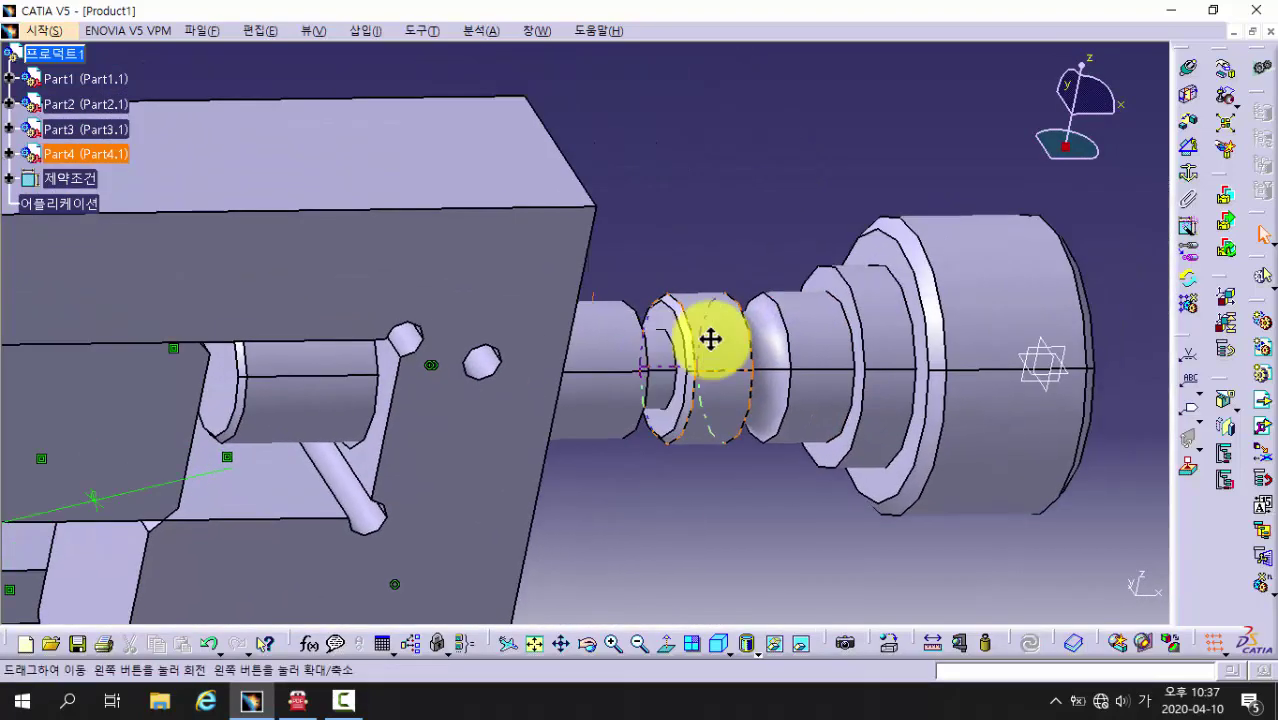
click(1184, 123)
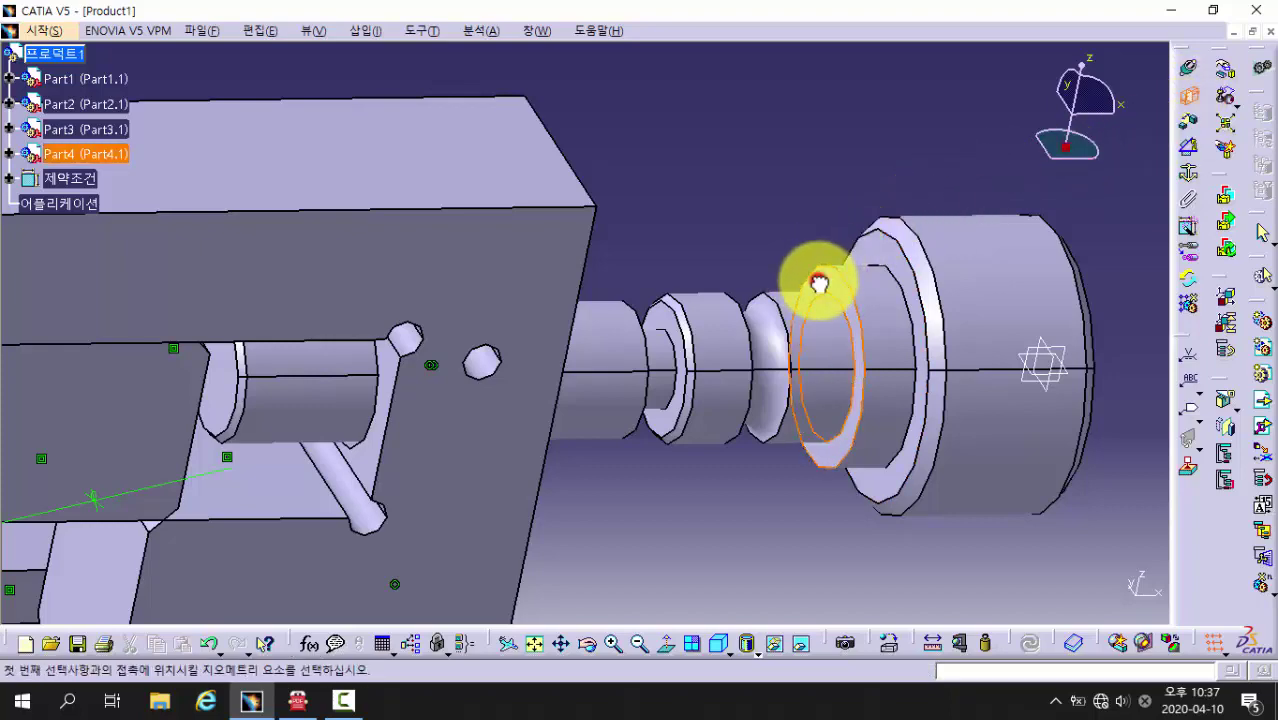
click(818, 283)
middle_drag(765, 336, 378, 262)
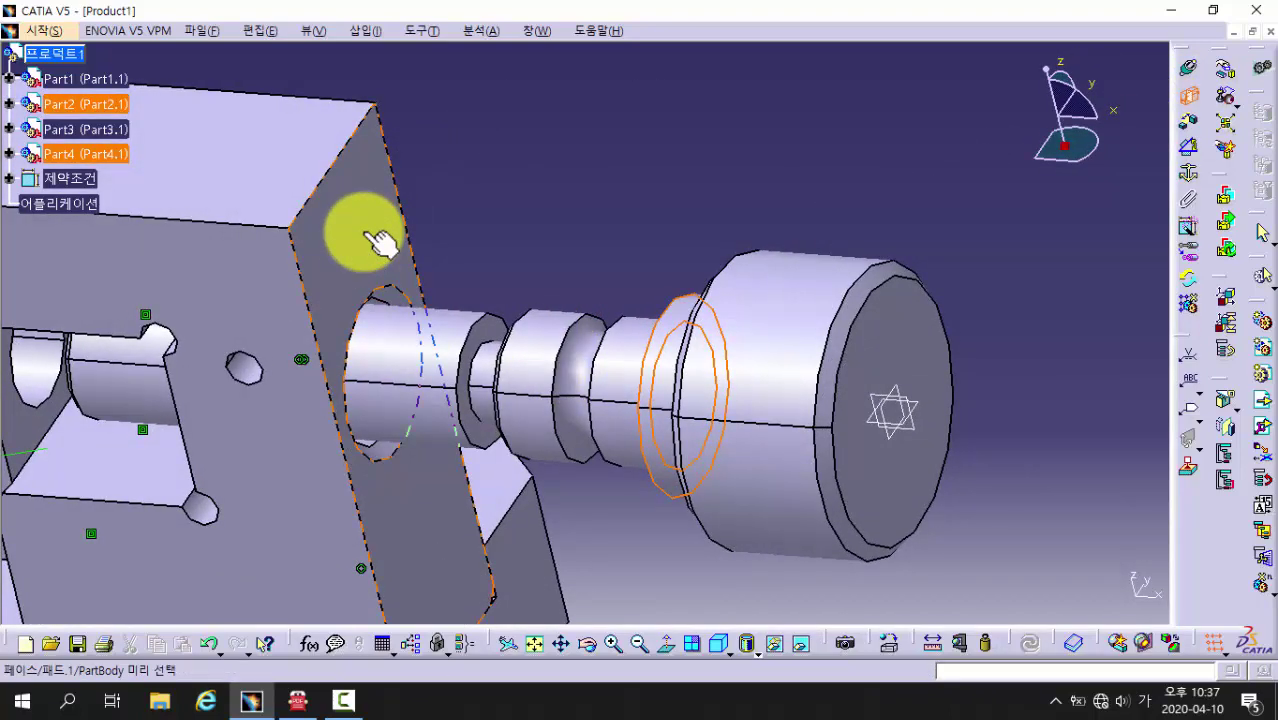
click(363, 231)
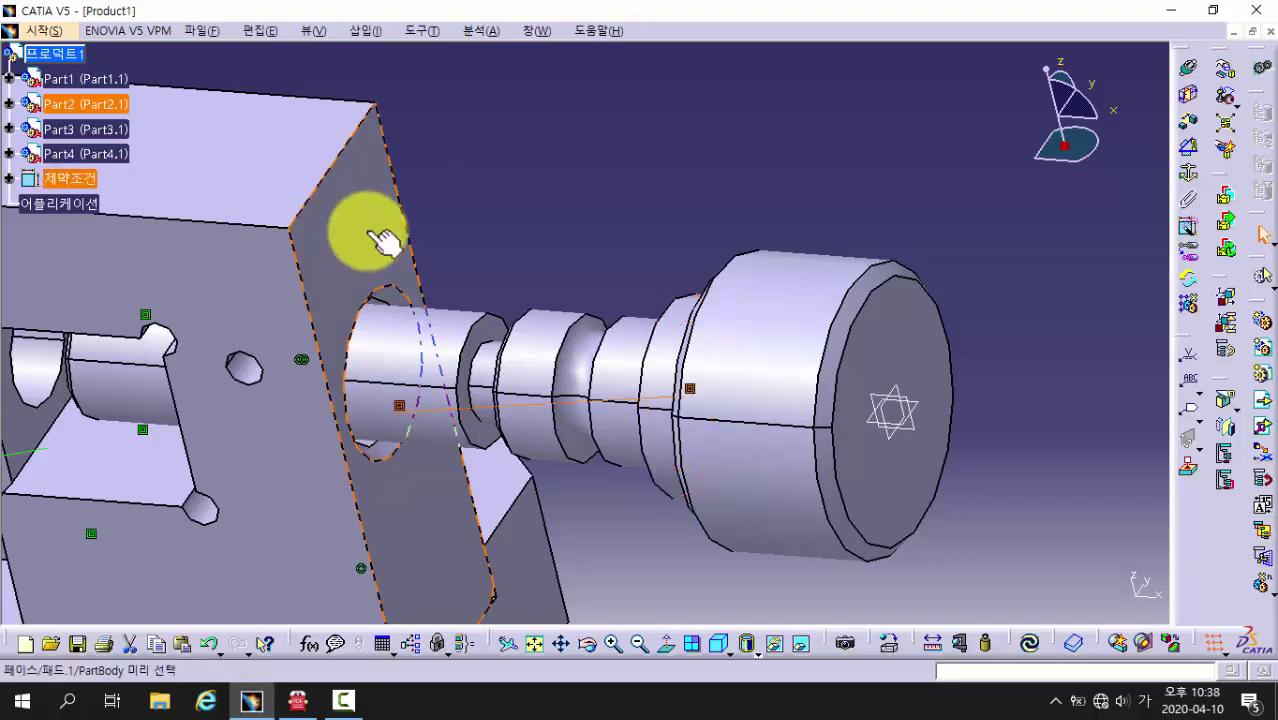
click(1031, 645)
- Compare the assembled slider with the isometric and exploded views in the assembly drawing PDF, switching to 알PDF and back to CATIA
middle_drag(867, 422, 630, 348)
middle_drag(535, 279, 682, 338)
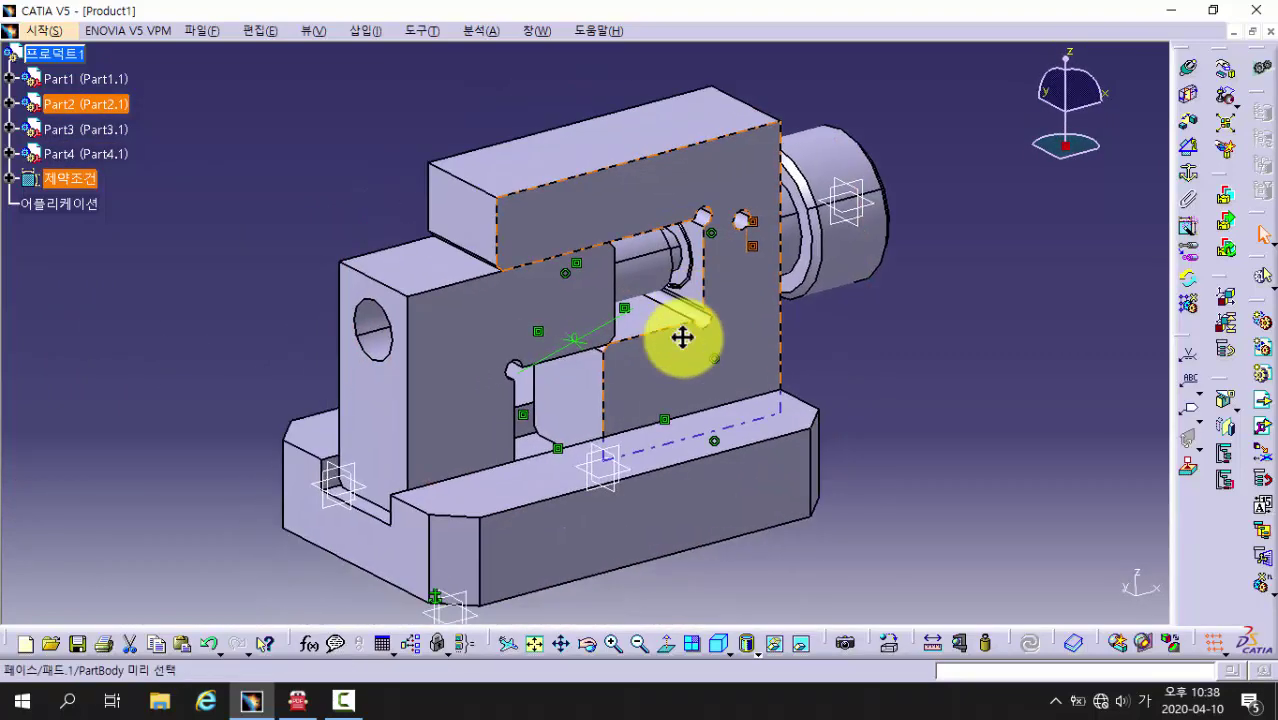
click(310, 702)
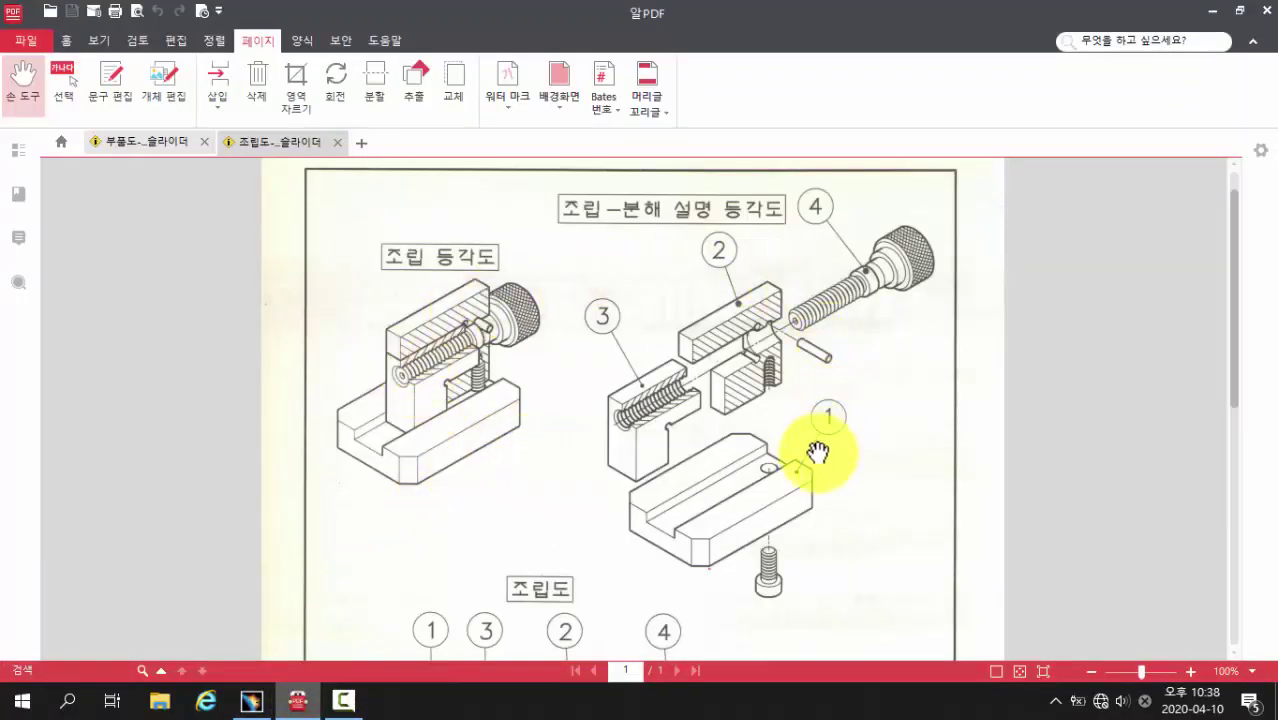
click(252, 702)
middle_drag(656, 366, 508, 320)
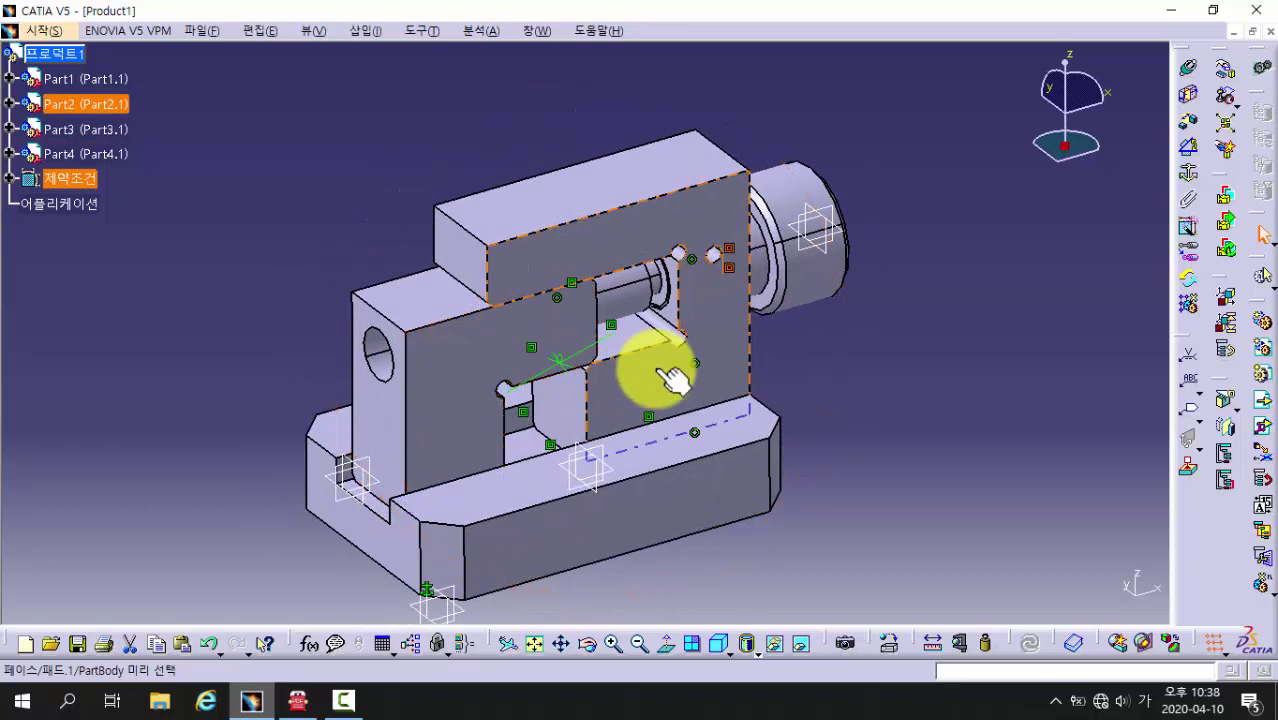
middle_drag(648, 388, 671, 370)
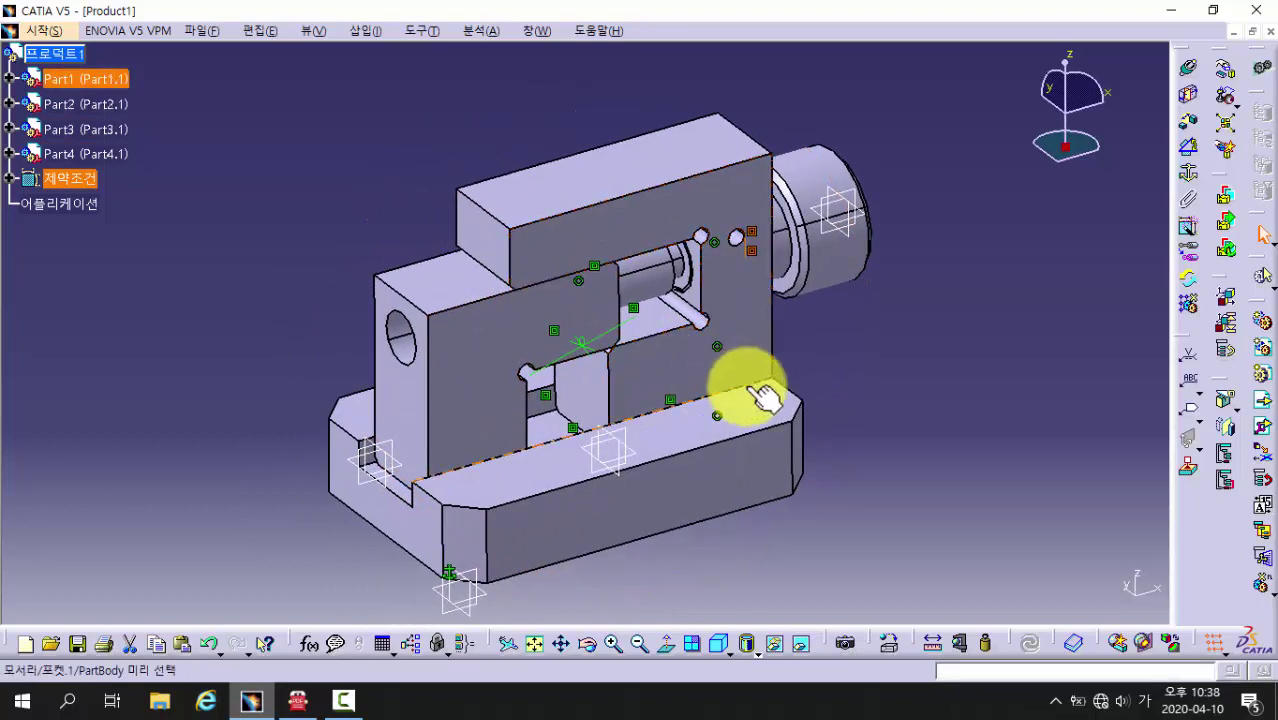